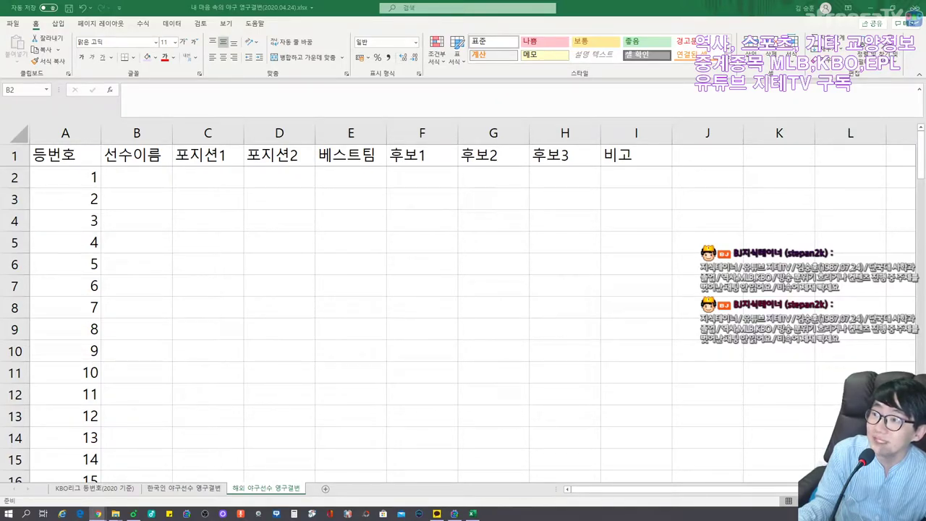
Step: Enter 오 사다하루 as the player name for number 1 and widen the name column to fit
{"action": "left_click", "coordinate": [126, 181]}
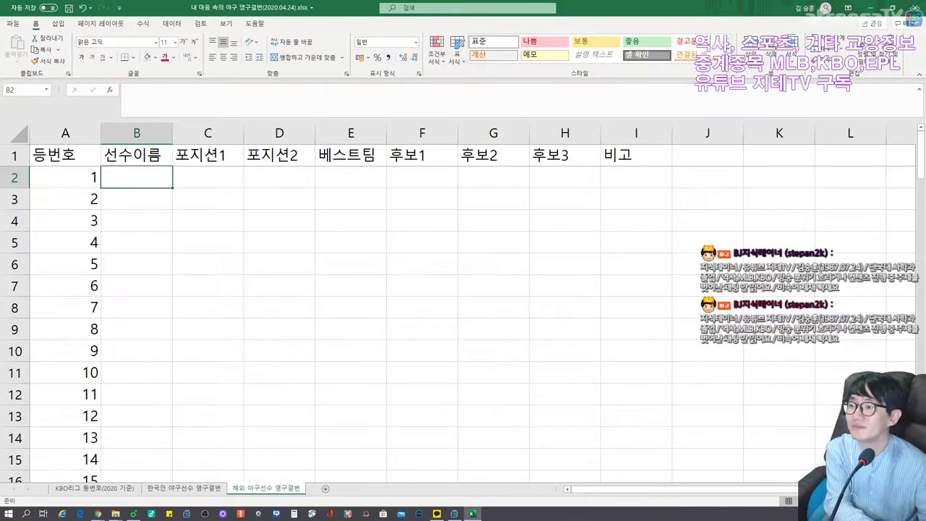
{"action": "type", "text": "오ㅅㅏ다하루"}
{"action": "key", "text": "Return"}
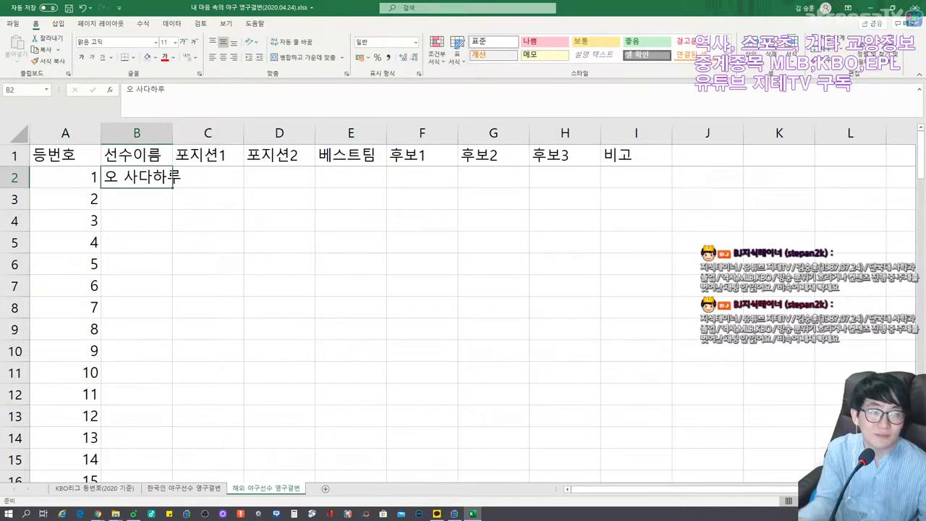
{"action": "left_click", "coordinate": [209, 491]}
{"action": "left_click", "coordinate": [261, 493]}
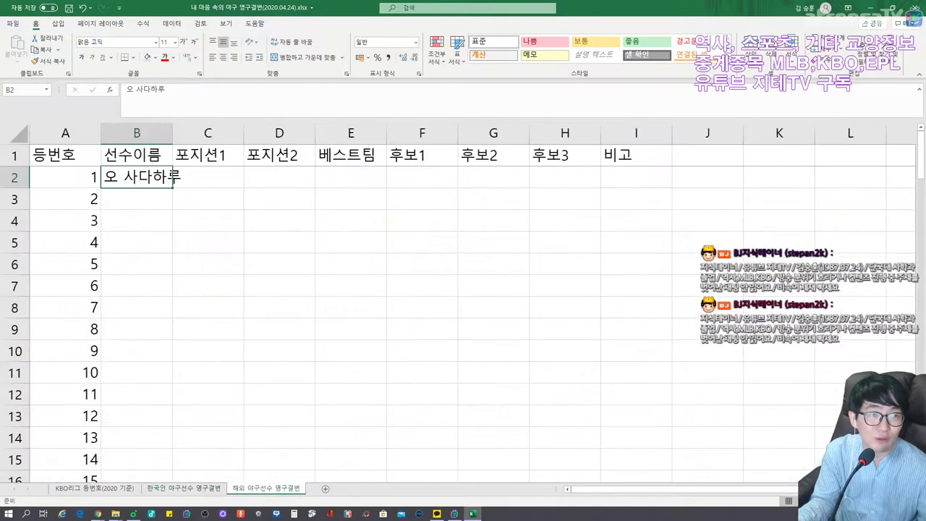
{"action": "left_click", "coordinate": [208, 177]}
{"action": "double_click", "coordinate": [172, 133]}
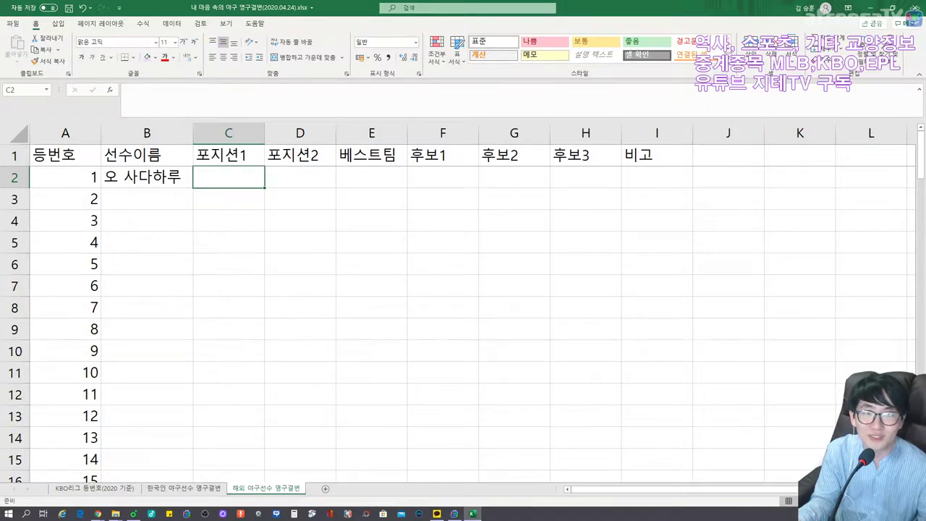
Step: Enter 1루수 as the first position for number 1, 오 사다하루
{"action": "key", "text": "alt+Tab"}
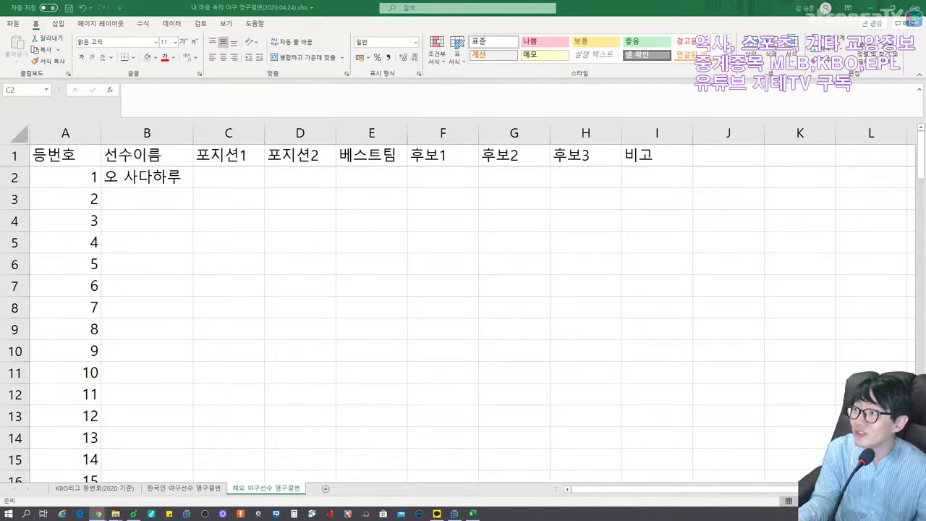
{"action": "left_click", "coordinate": [230, 180]}
{"action": "type", "text": "1루"}
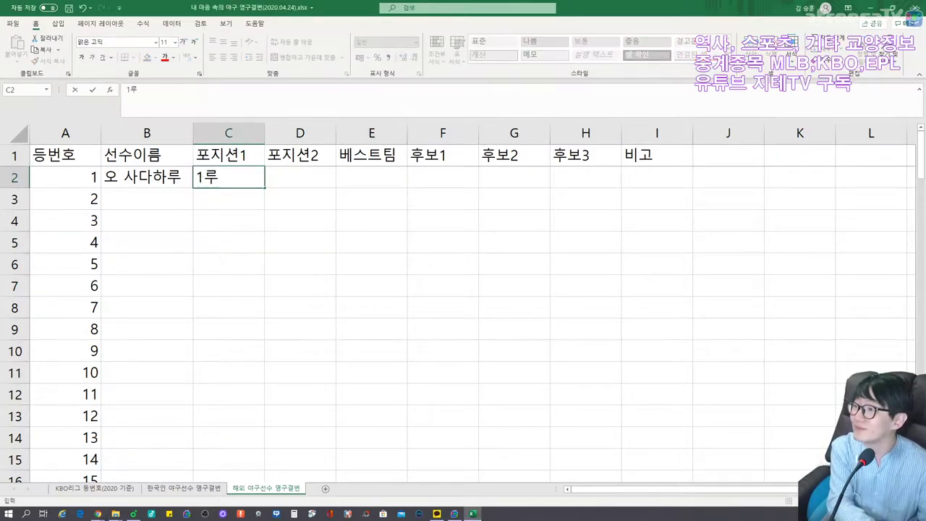
{"action": "type", "text": "수"}
{"action": "key", "text": "Tab"}
{"action": "key", "text": "Tab"}
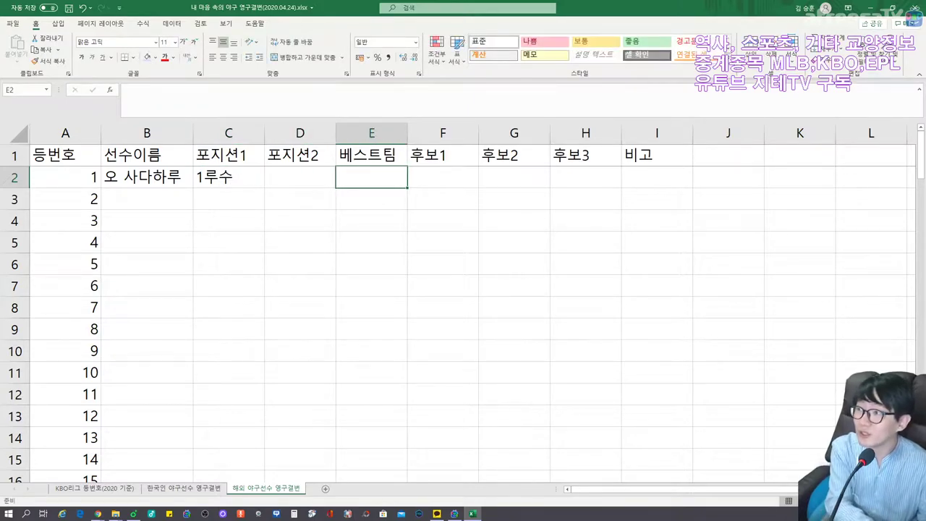
Step: Enter 요미우리 자이언츠 as the best team for number 1 and fit the 베스트팀 column width to it
{"action": "type", "text": "요미우리 장"}
{"action": "type", "text": "이언츠"}
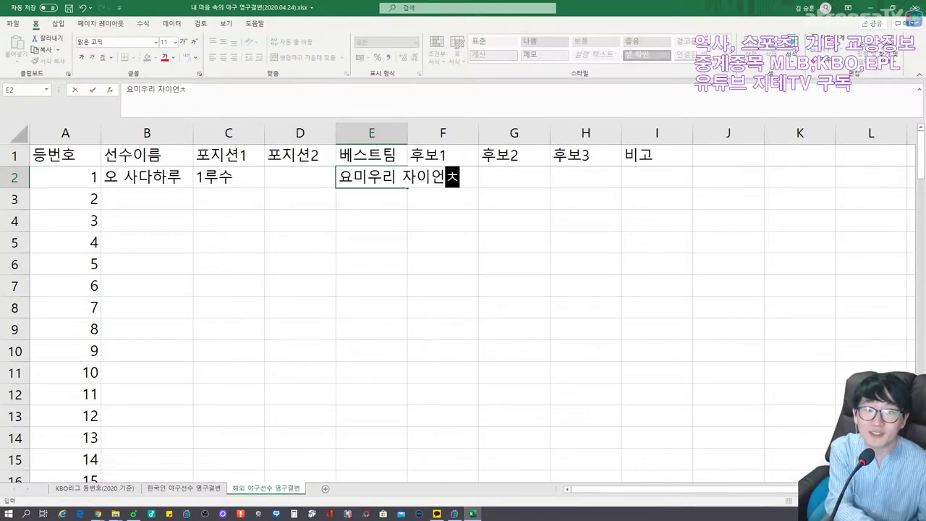
{"action": "key", "text": "ctrl+Return"}
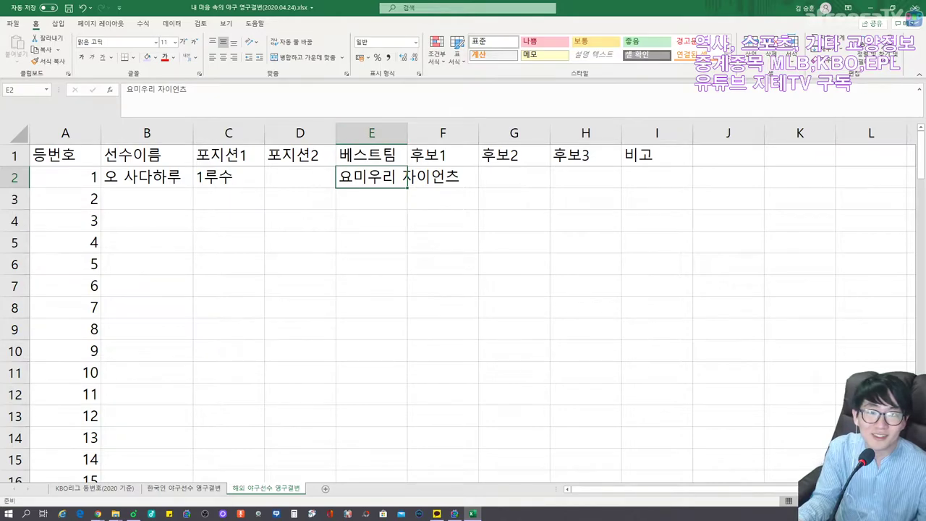
{"action": "double_click", "coordinate": [407, 134]}
{"action": "left_click", "coordinate": [513, 176]}
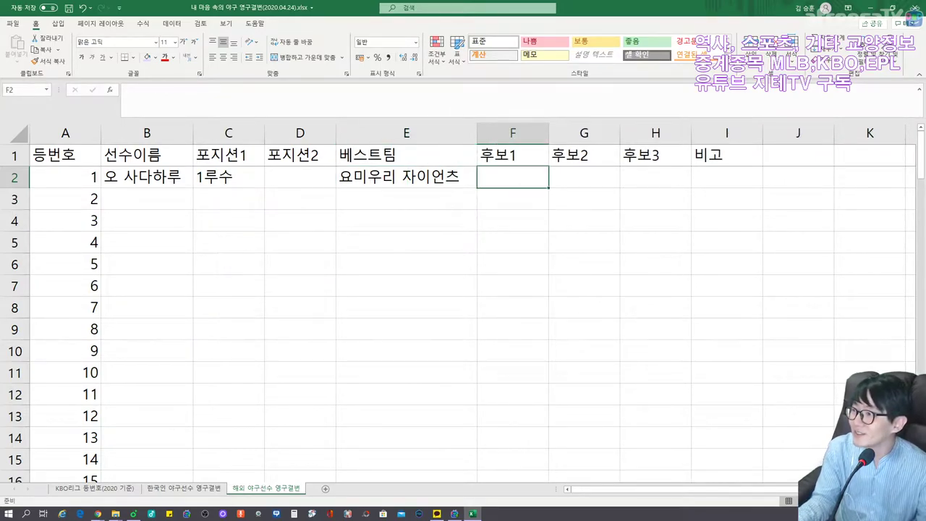
{"action": "key", "text": "alt+Tab"}
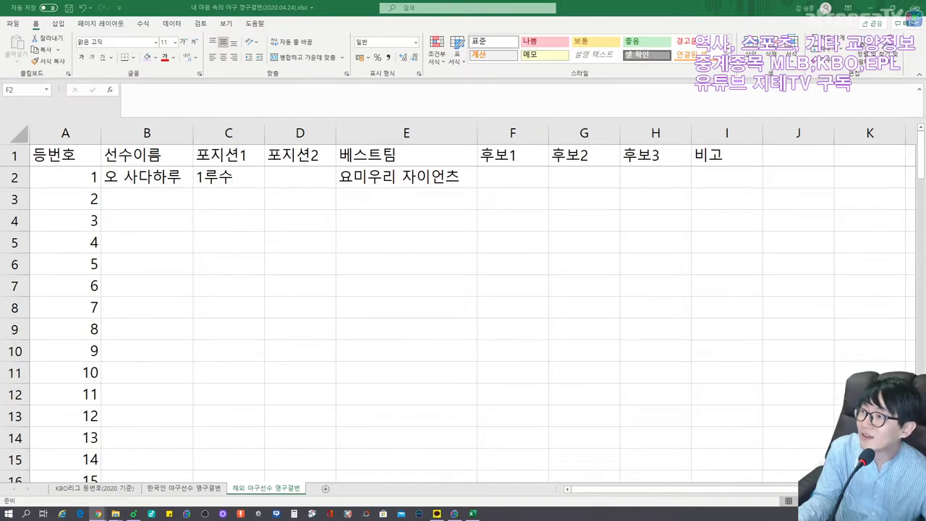
Step: On the 한국인 야구선수 영구결번 sheet, replace the 후보1 entry for number 1 with 장성호
{"action": "left_click", "coordinate": [165, 491]}
{"action": "left_click", "coordinate": [165, 489]}
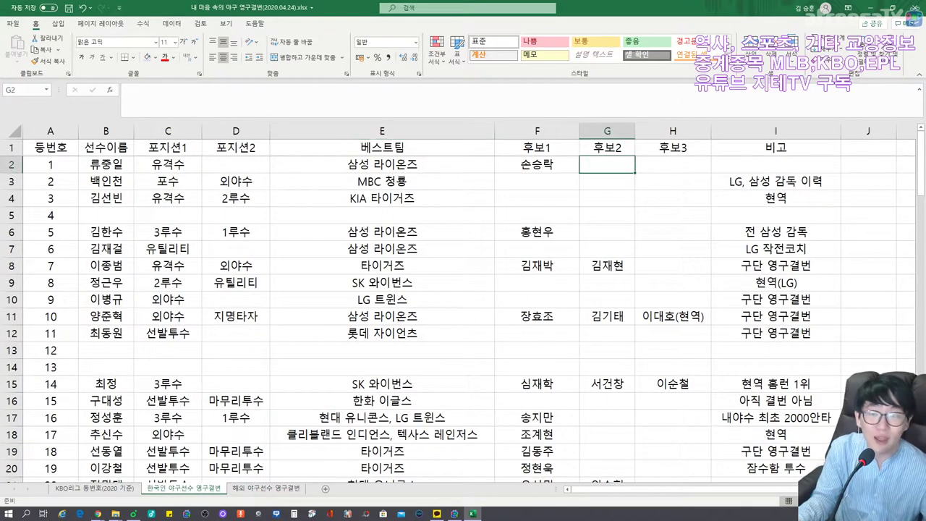
{"action": "double_click", "coordinate": [551, 165]}
{"action": "key", "text": "BackSpace"}
{"action": "key", "text": "BackSpace"}
{"action": "key", "text": "BackSpace"}
{"action": "type", "text": "장성호"}
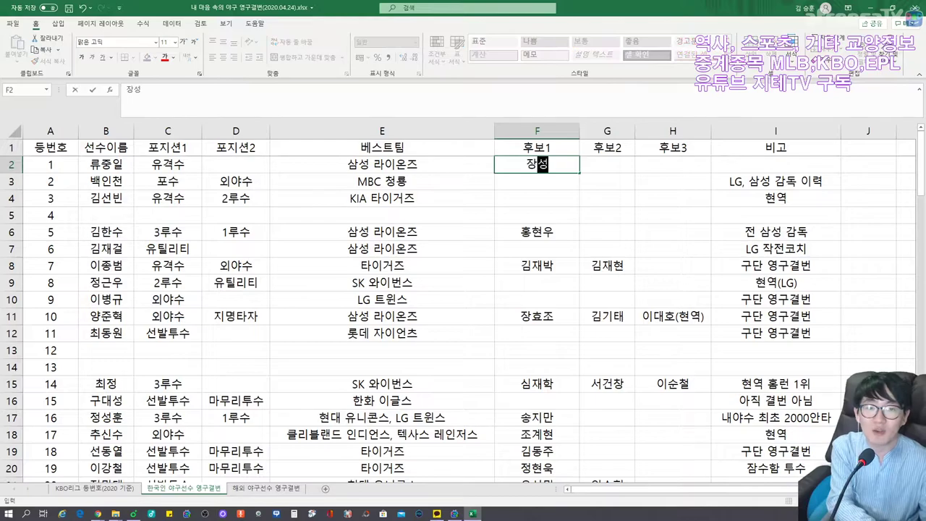
{"action": "key", "text": "Tab"}
Step: Enter 손승락 as 후보2 for number 1, and return to the 해외 야구선수 영구결번 sheet
{"action": "type", "text": "손승락"}
{"action": "key", "text": "Left"}
{"action": "key", "text": "Left"}
{"action": "key", "text": "Left"}
{"action": "key", "text": "Left"}
{"action": "key", "text": "Left"}
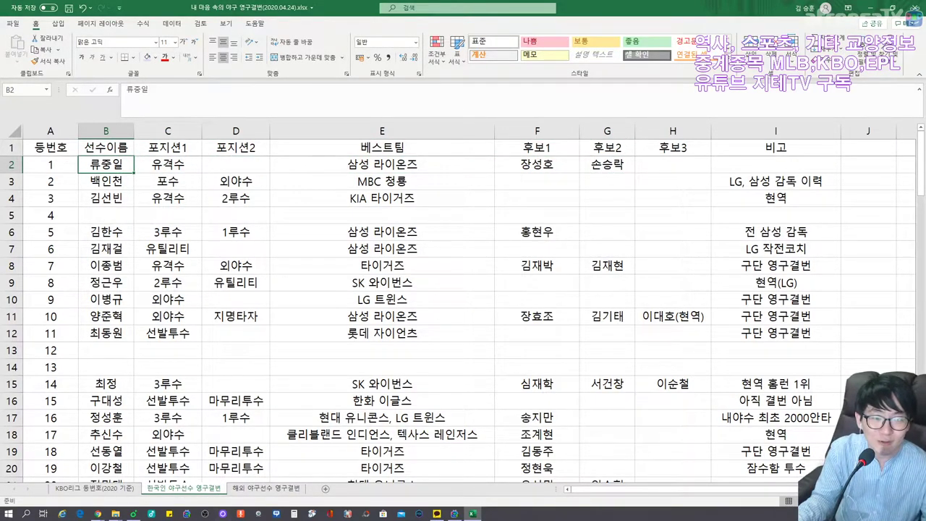
{"action": "left_click", "coordinate": [247, 490]}
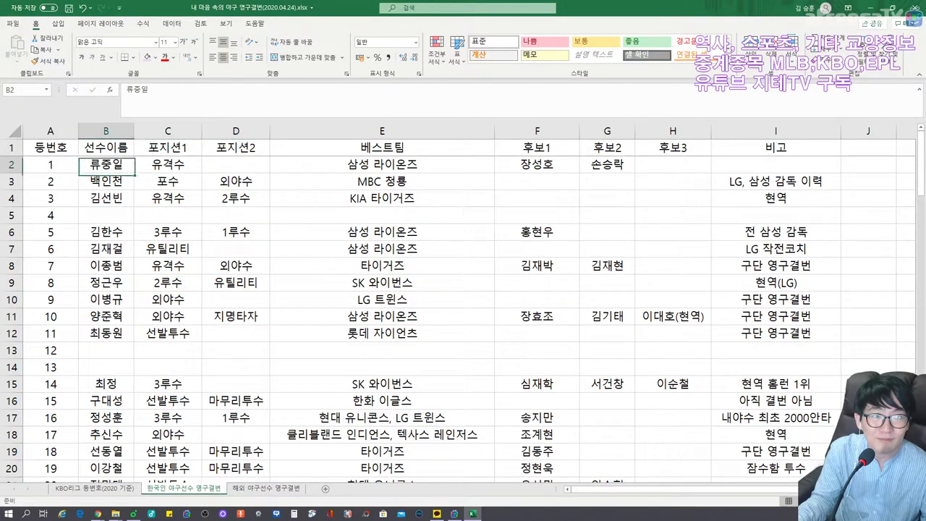
{"action": "left_click", "coordinate": [274, 489]}
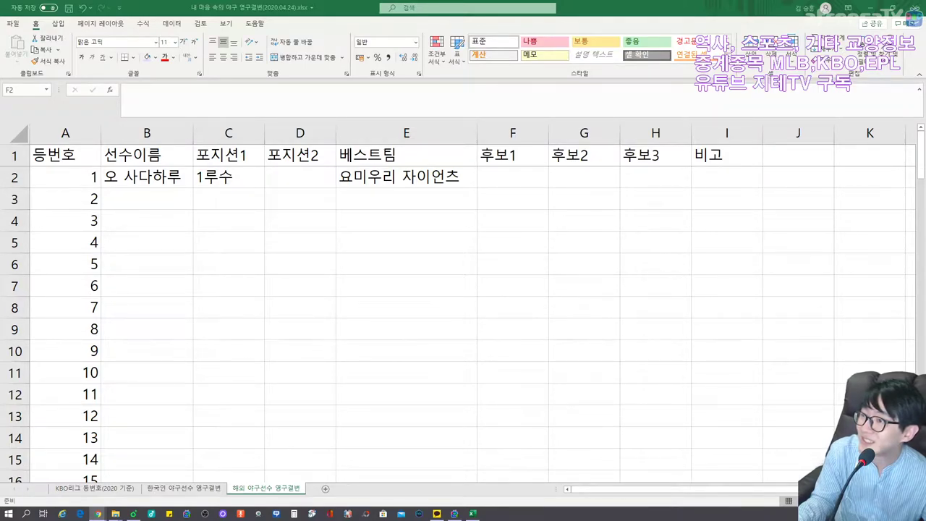
Step: Enter 데릭 지터 as the player for number 2 with 유격수 as the first position
{"action": "left_click", "coordinate": [129, 202]}
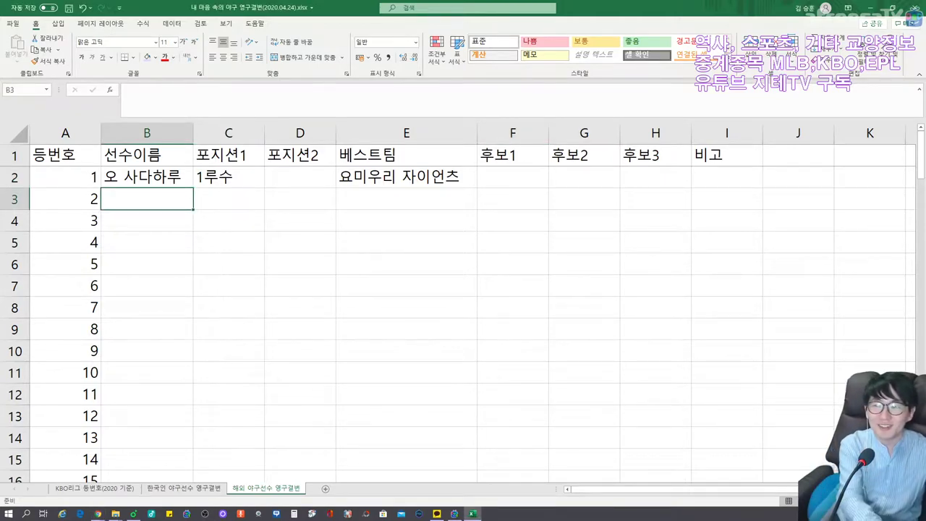
{"action": "type", "text": "데릭 지터"}
{"action": "key", "text": "Tab"}
{"action": "type", "text": "유격수"}
{"action": "key", "text": "Tab"}
{"action": "key", "text": "Tab"}
Step: Enter 뉴욕 양키스 as the best team for number 2, 데릭 지터
{"action": "type", "text": "뉴"}
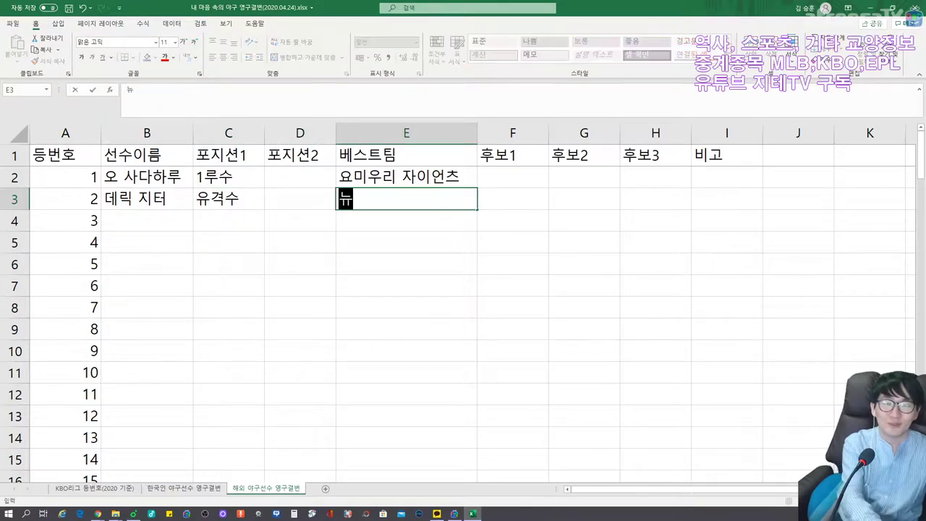
{"action": "type", "text": "욕 양킷스"}
{"action": "key", "text": "Tab"}
{"action": "key", "text": "Right"}
{"action": "key", "text": "Up"}
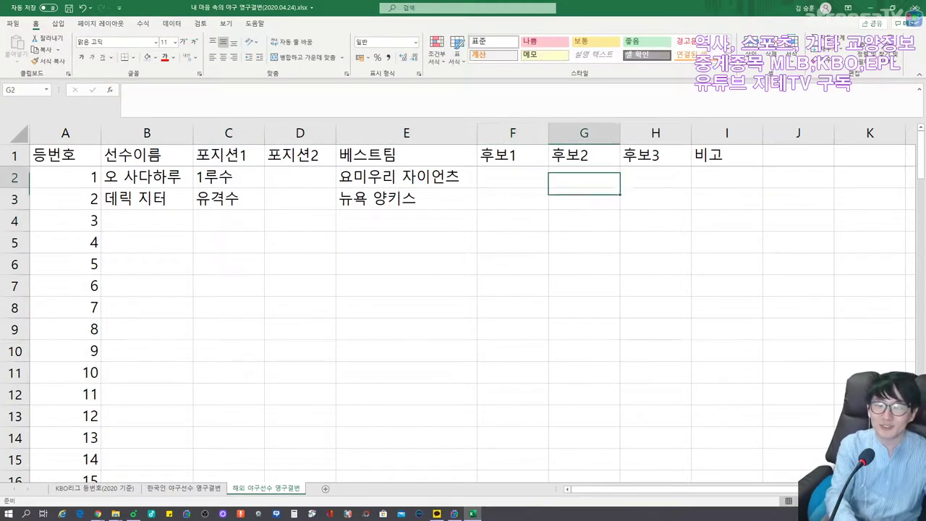
{"action": "key", "text": "Left"}
{"action": "key", "text": "Down"}
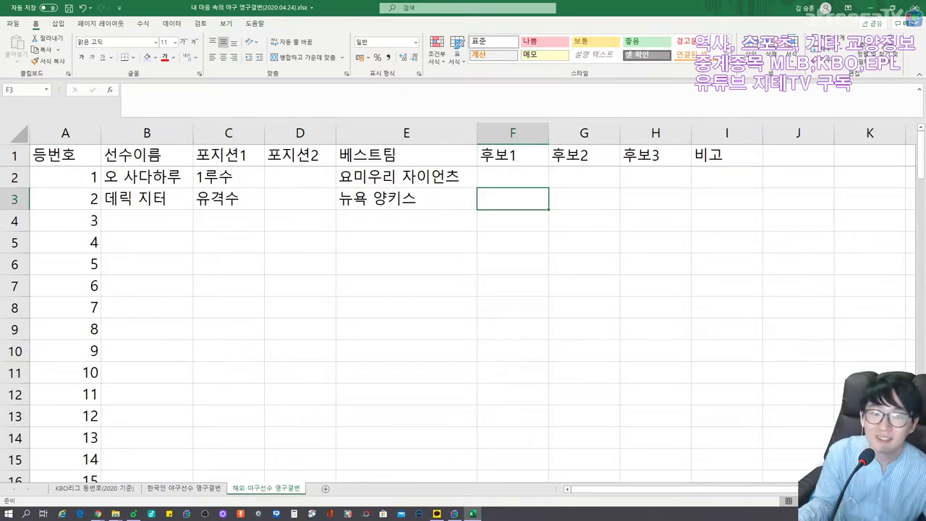
Step: Enter 토미 라소다 as 후보1 for number 2 and fit the 후보1 column width to the name
{"action": "type", "text": "토미 라소다"}
{"action": "key", "text": "Tab"}
{"action": "key", "text": "Left"}
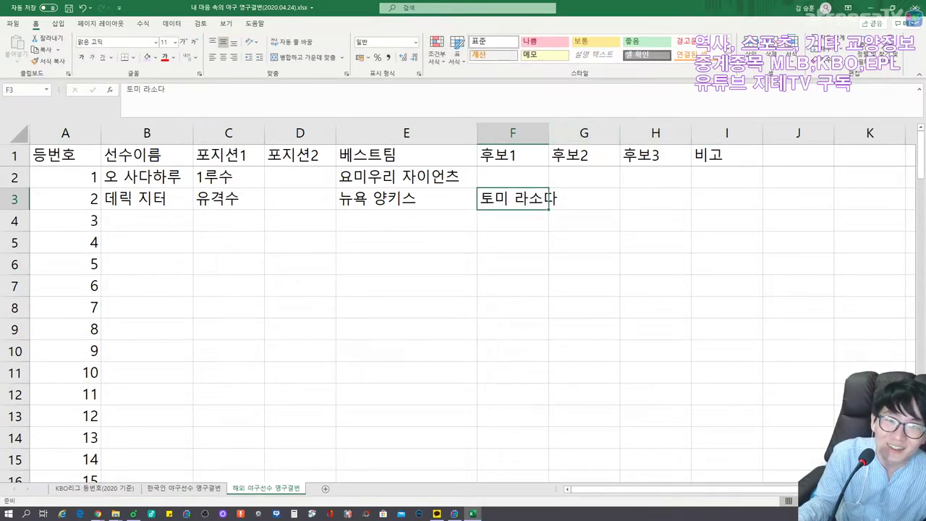
{"action": "double_click", "coordinate": [548, 133]}
Step: Add the remark 라소다는 감독 번호 for number 2 and fit the 비고 column width to it
{"action": "left_click", "coordinate": [747, 198]}
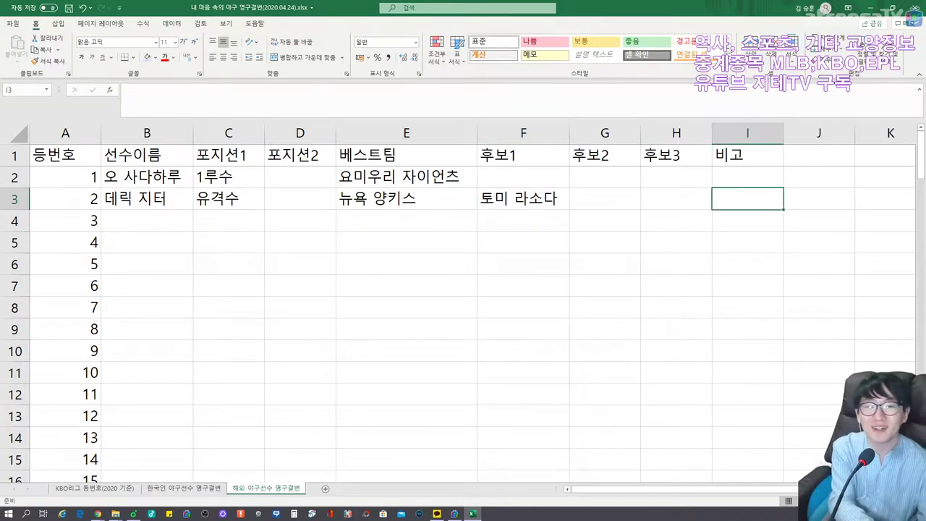
{"action": "type", "text": "라소다는 감ㄷ독 번호"}
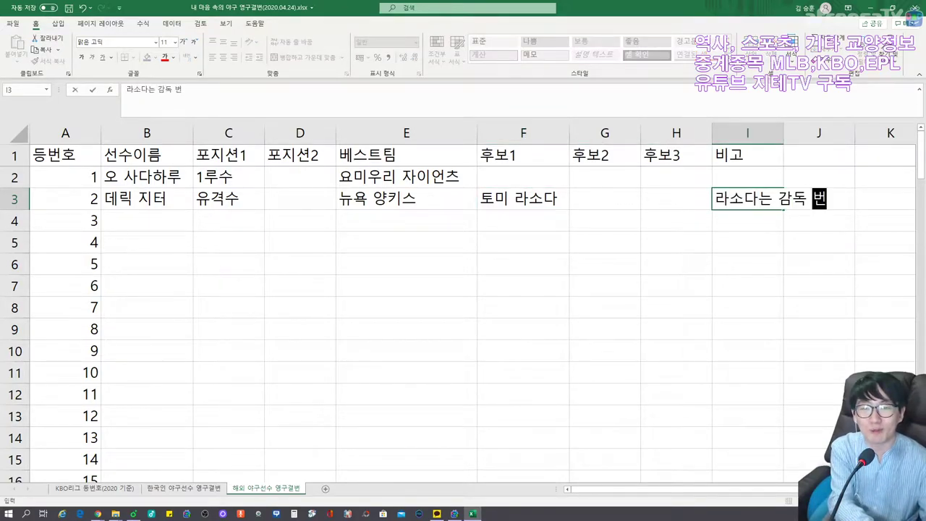
{"action": "key", "text": "Left"}
{"action": "key", "text": "Left"}
{"action": "key", "text": "Right"}
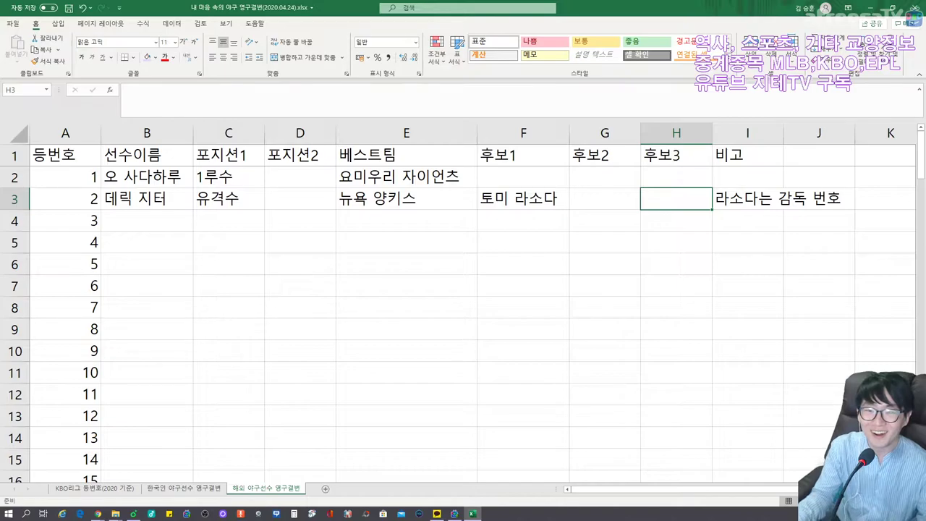
{"action": "double_click", "coordinate": [784, 133]}
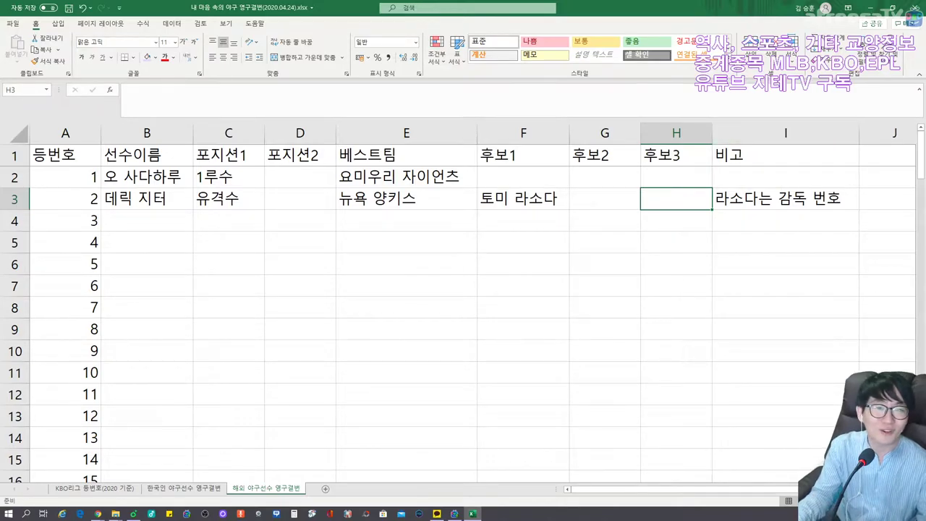
Step: Enter 베이브 루스 as the player name for number 3
{"action": "left_click", "coordinate": [146, 220]}
{"action": "scroll", "coordinate": [463, 303], "scroll_direction": "down", "scroll_amount": 1}
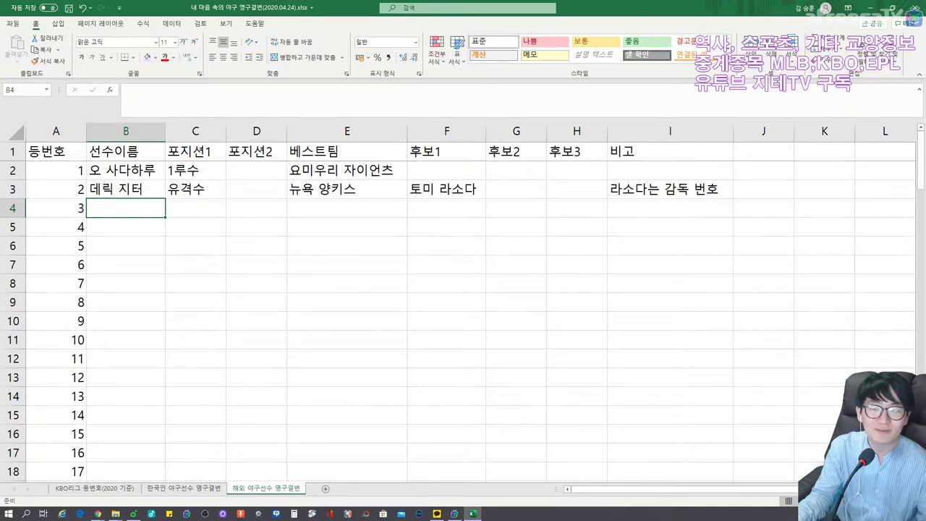
{"action": "scroll", "coordinate": [463, 304], "scroll_direction": "down", "scroll_amount": 1}
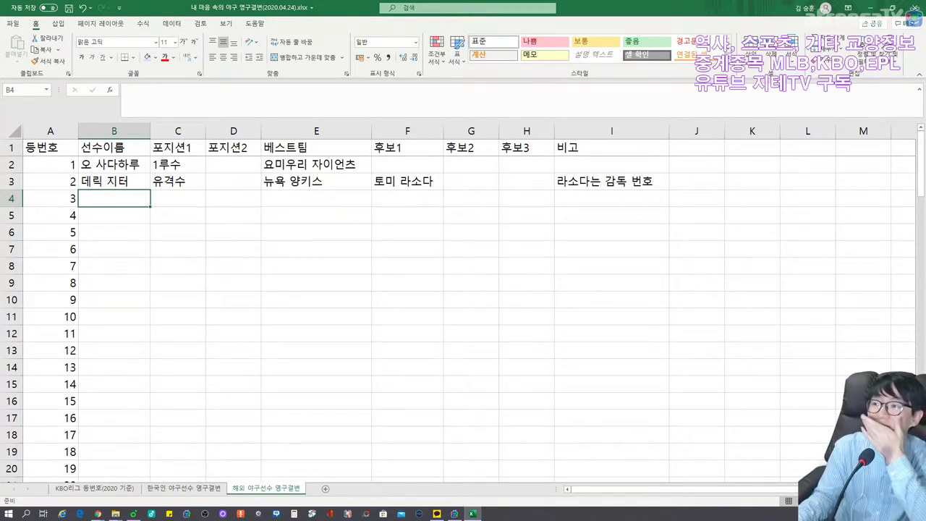
{"action": "type", "text": "베이브 루스"}
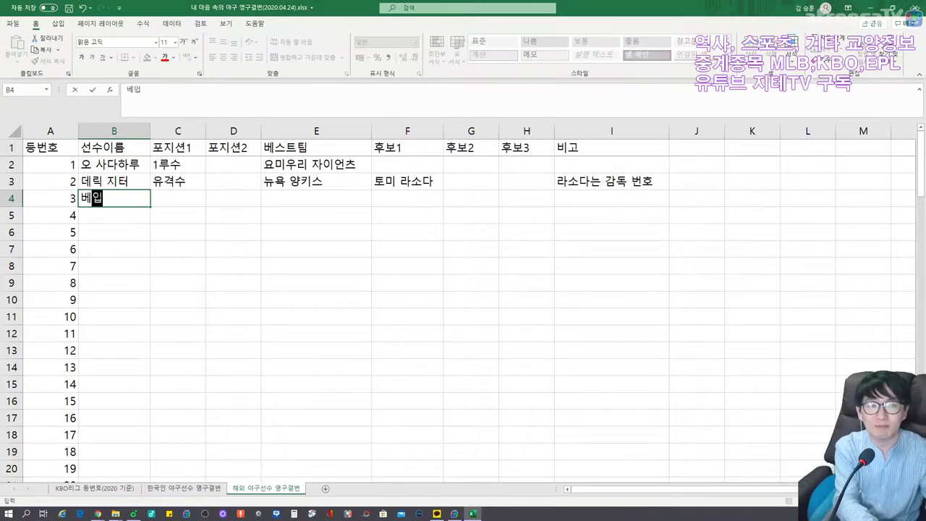
{"action": "key", "text": "Tab"}
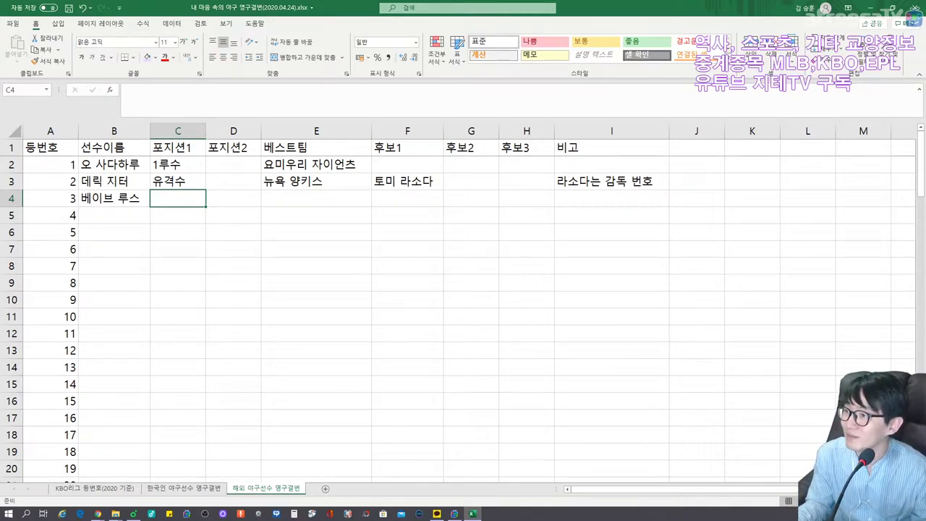
Step: Enter 투수 as the first and 외야수 as the second position for 베이브 루스
{"action": "key", "text": "alt+Tab"}
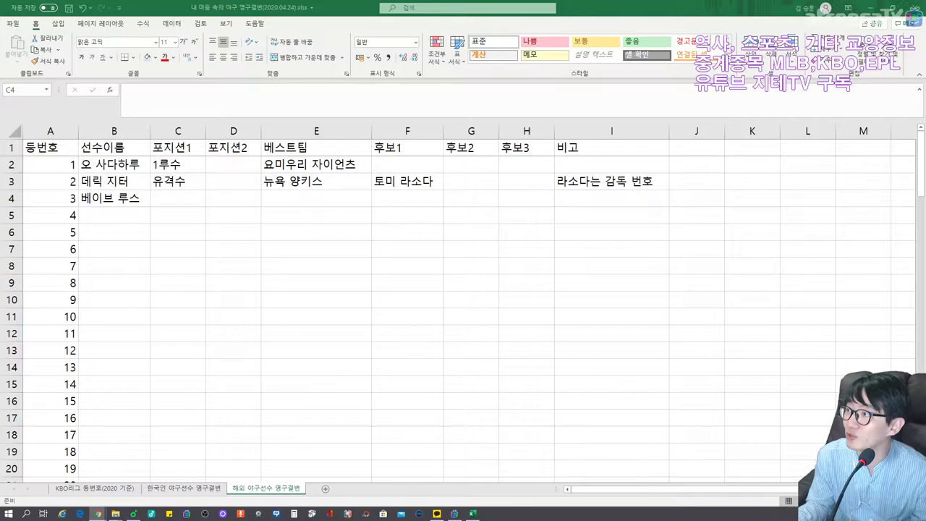
{"action": "left_click", "coordinate": [168, 204]}
{"action": "type", "text": "투수"}
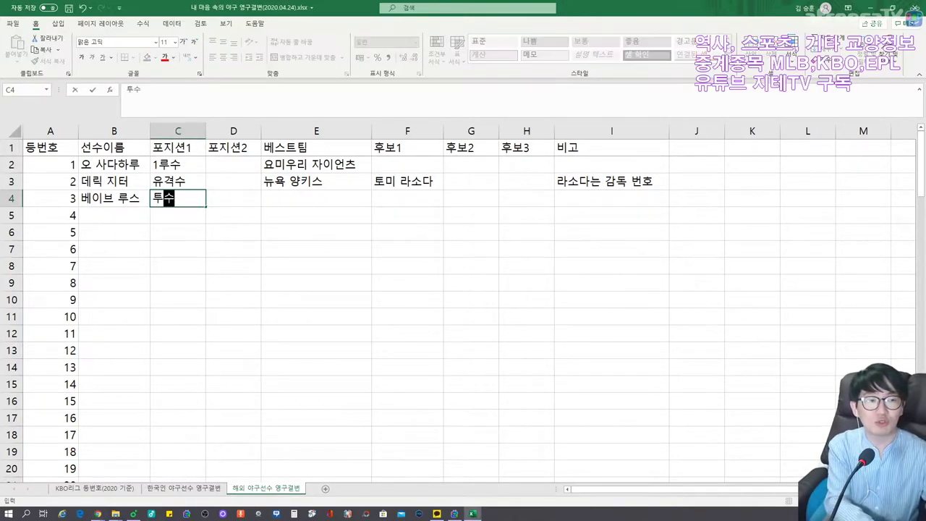
{"action": "key", "text": "Tab"}
{"action": "type", "text": "외야수"}
{"action": "key", "text": "Tab"}
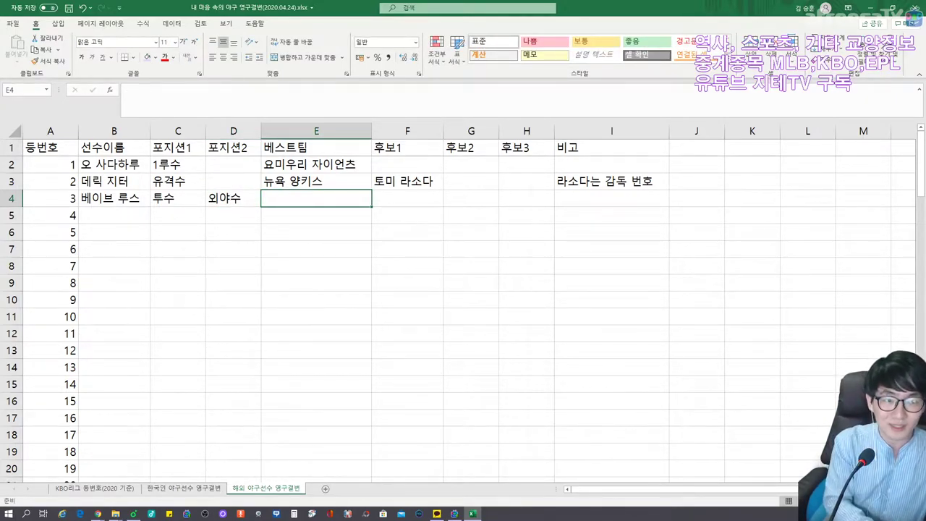
Step: Enter 뉴욕 양키스 as the best team and 브라이스 하퍼 as 후보1 for number 3
{"action": "type", "text": "뉴욕 양키스"}
{"action": "key", "text": "Tab"}
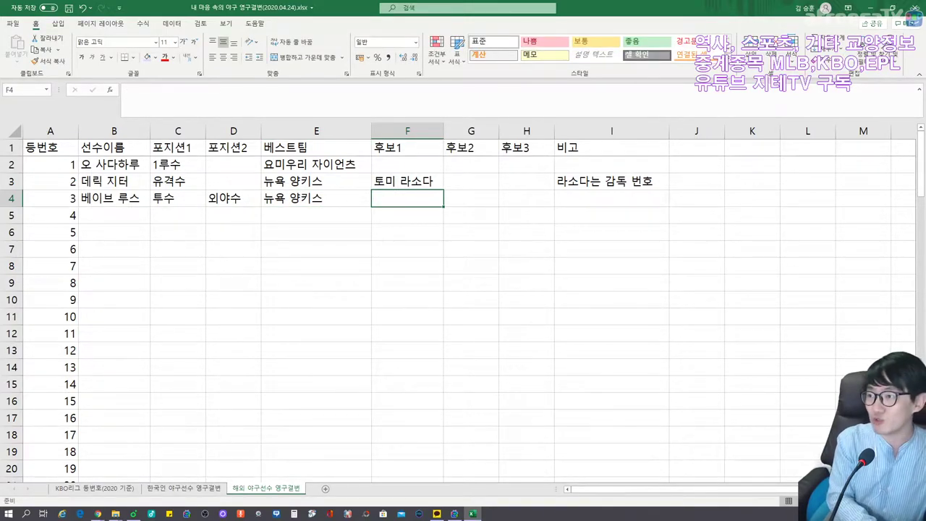
{"action": "type", "text": "브라이"}
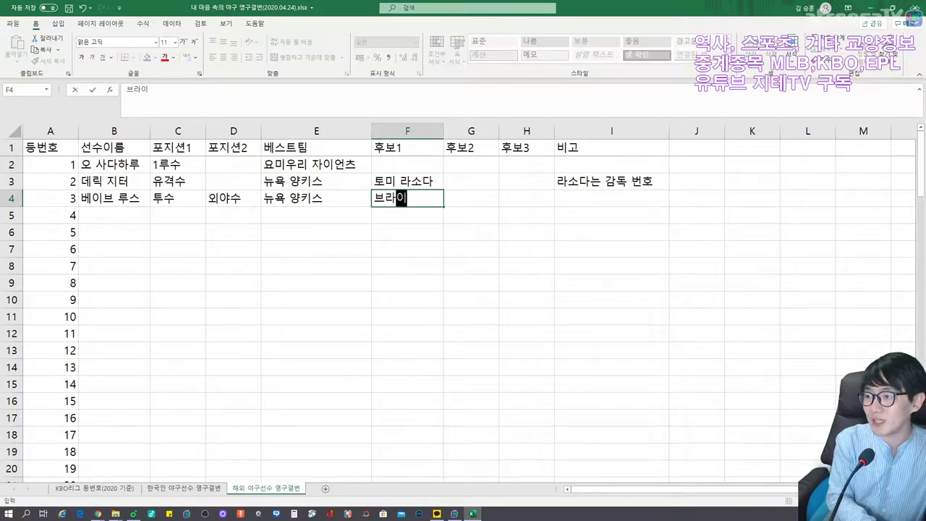
{"action": "type", "text": "스 하퍼"}
{"action": "key", "text": "Tab"}
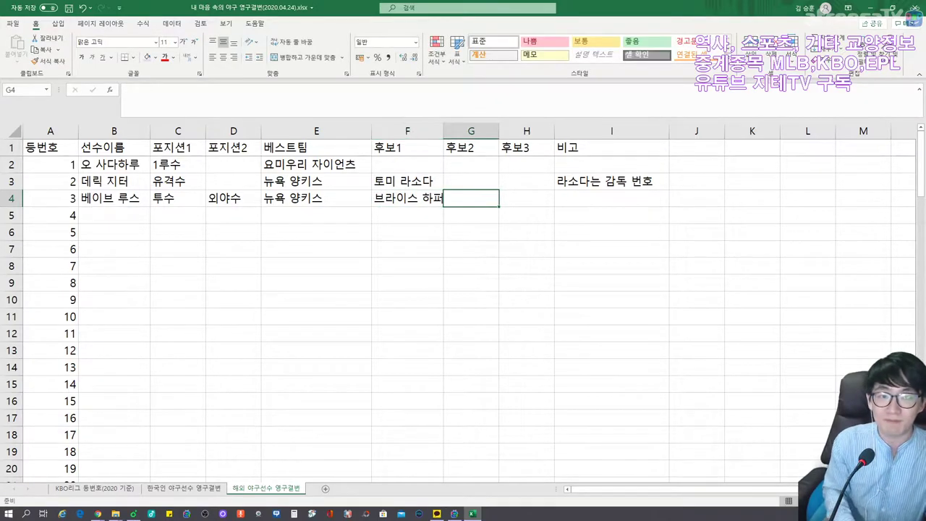
{"action": "type", "text": "예반"}
{"action": "key", "text": "BackSpace"}
{"action": "key", "text": "BackSpace"}
{"action": "key", "text": "BackSpace"}
{"action": "key", "text": "BackSpace"}
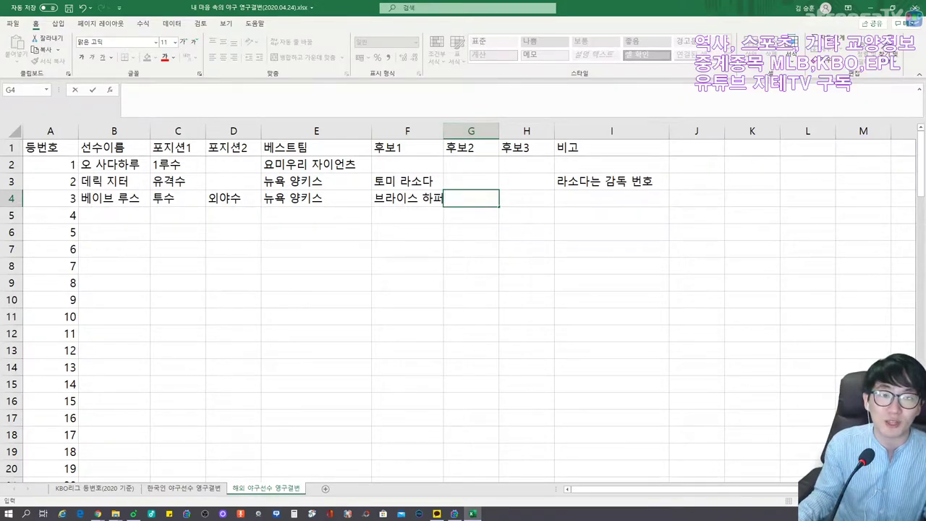
Step: Fit the 후보1 column width to its contents
{"action": "left_click", "coordinate": [407, 197]}
{"action": "double_click", "coordinate": [443, 130]}
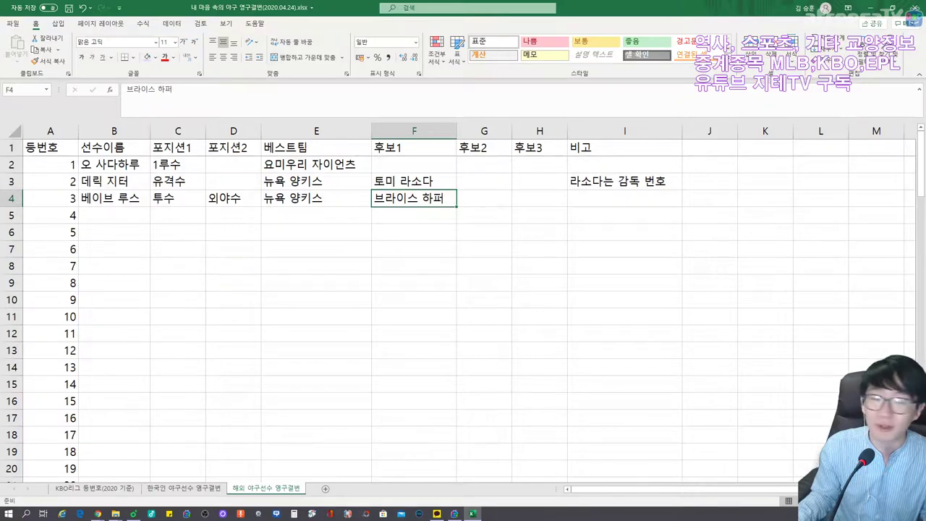
{"action": "key", "text": "Return"}
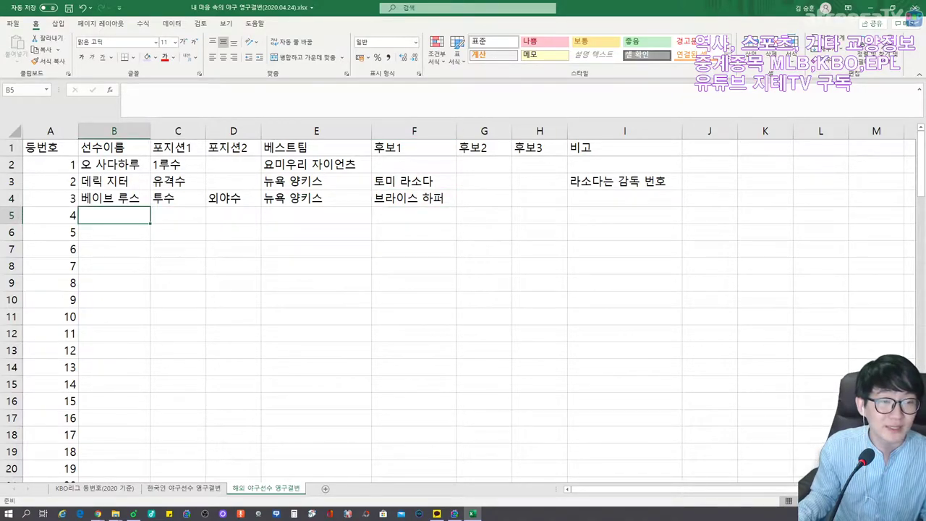
Step: Add the remark 레드삭스 투수 / 양키스 외야수 for number 3 and fit the 비고 column width to it
{"action": "left_click", "coordinate": [624, 198]}
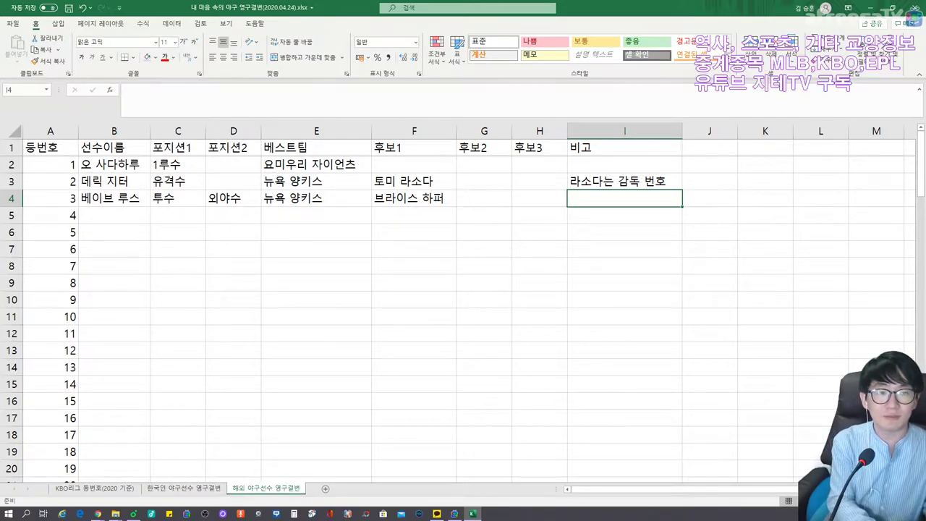
{"action": "type", "text": "레드삭"}
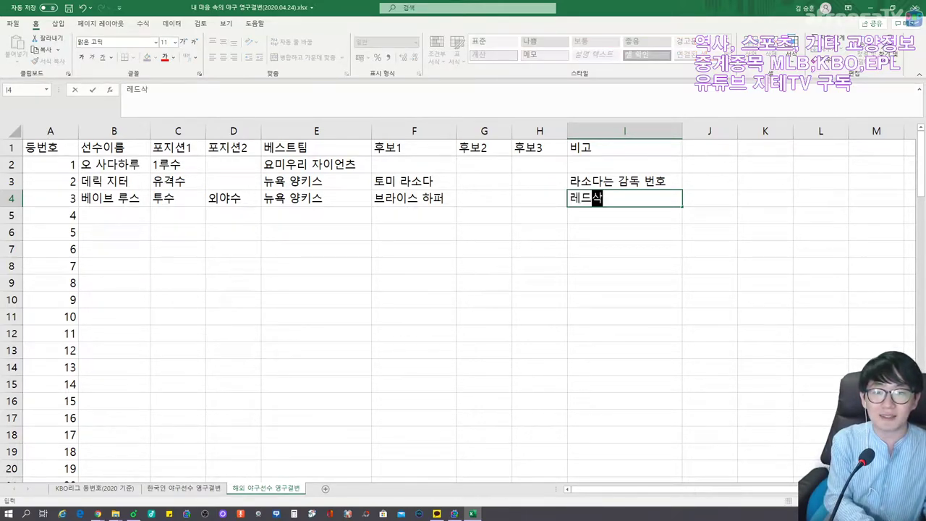
{"action": "type", "text": "스 투수 / 양키스 외야수"}
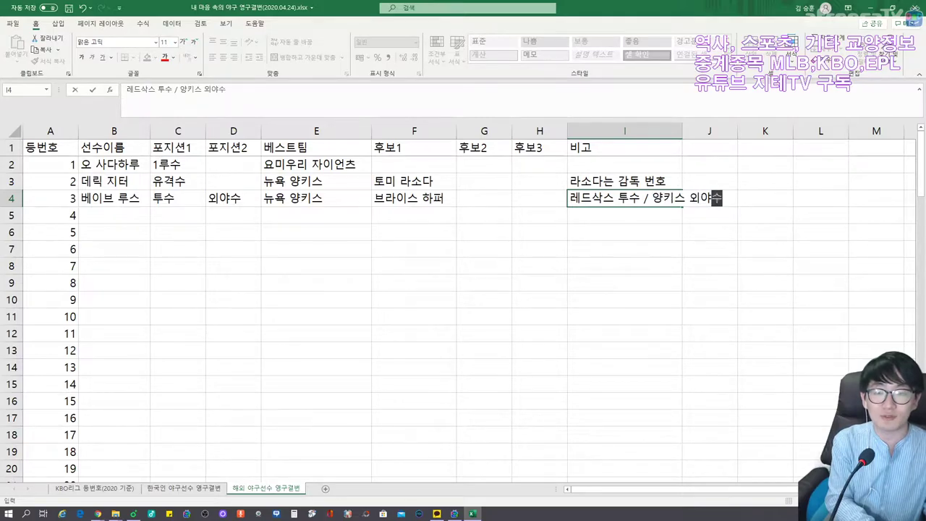
{"action": "key", "text": "Return"}
{"action": "key", "text": "Up"}
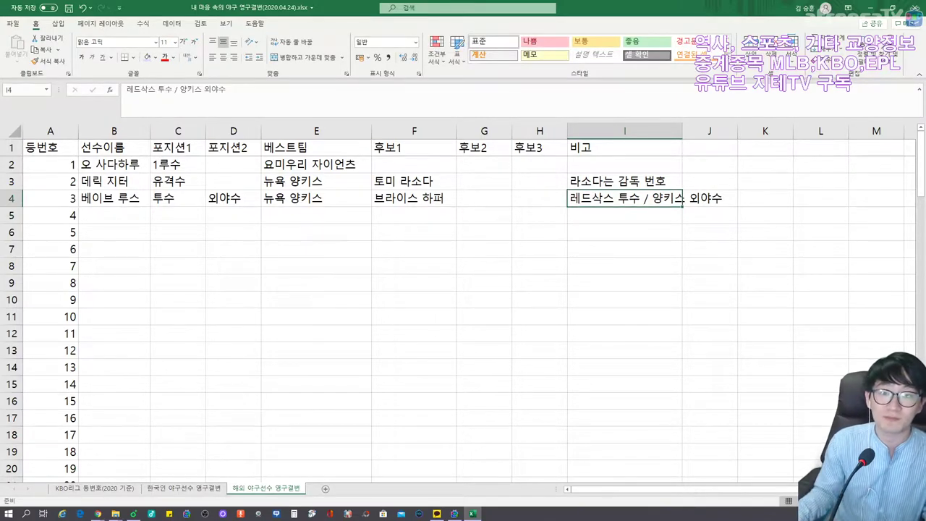
{"action": "double_click", "coordinate": [682, 130]}
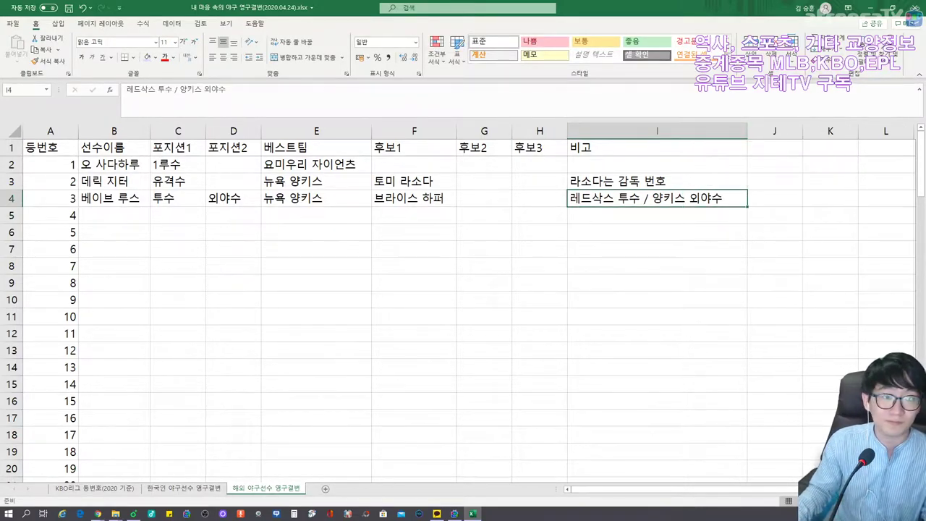
Step: Enter 루 게릭 as the player name and 1루수 as the first position for number 4
{"action": "left_click", "coordinate": [113, 214]}
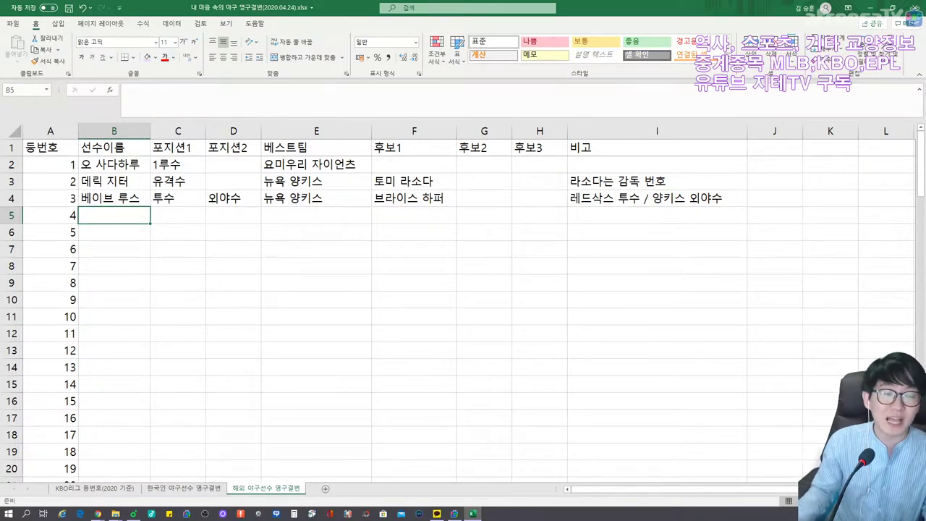
{"action": "type", "text": "루 게릭"}
{"action": "key", "text": "Tab"}
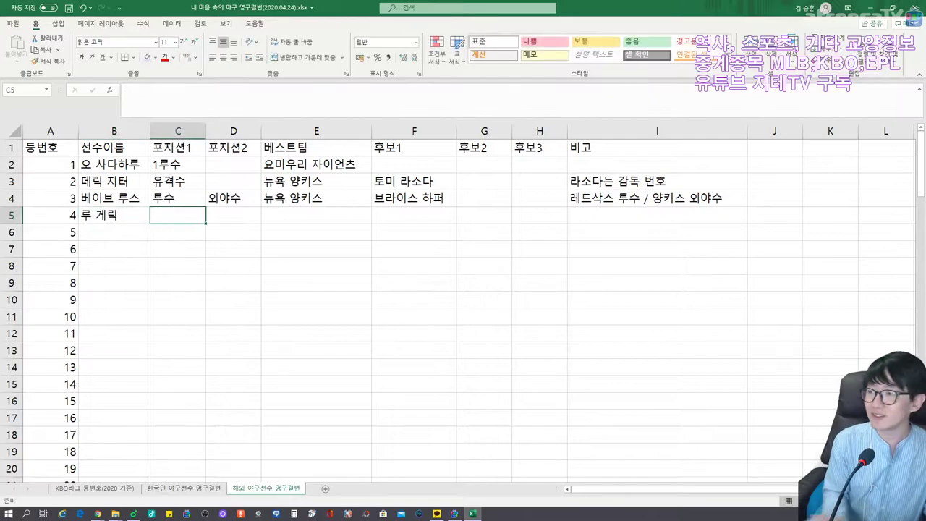
{"action": "key", "text": "alt+Tab"}
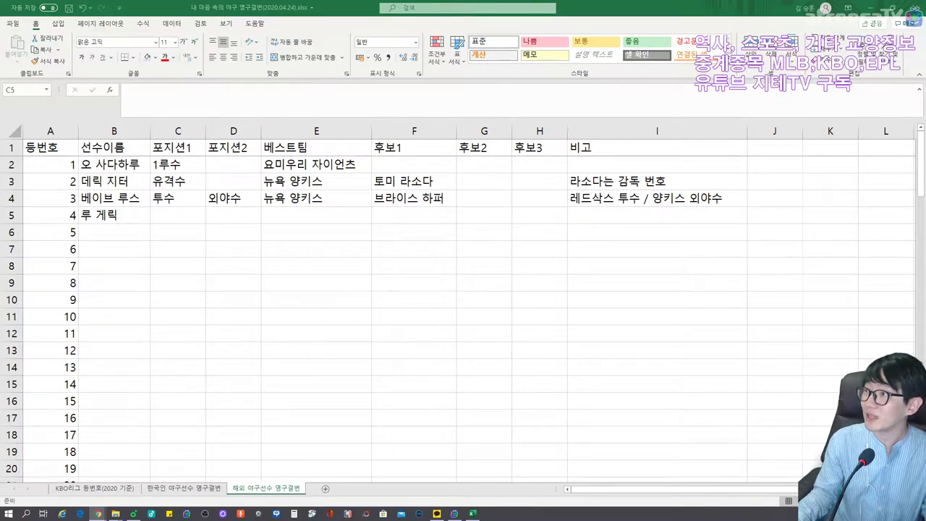
{"action": "left_click", "coordinate": [181, 223]}
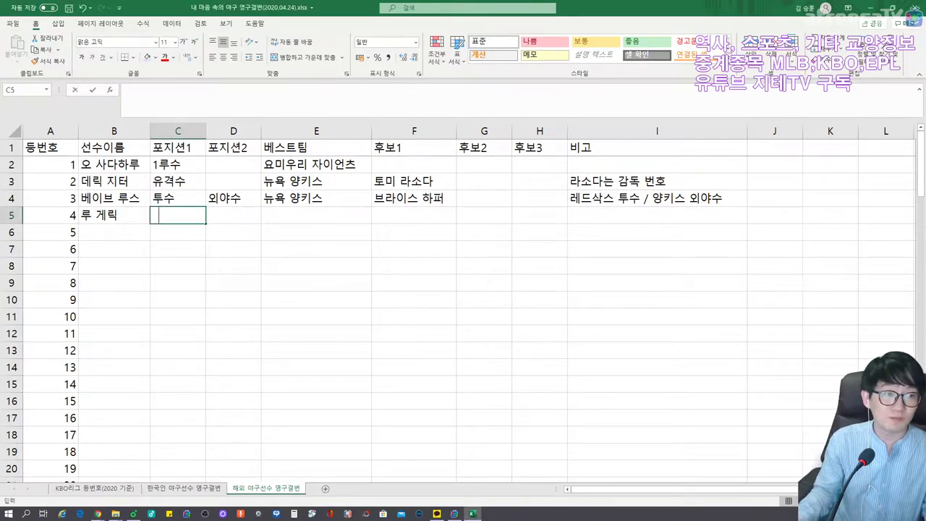
{"action": "type", "text": "1루수"}
{"action": "key", "text": "Tab"}
{"action": "key", "text": "Tab"}
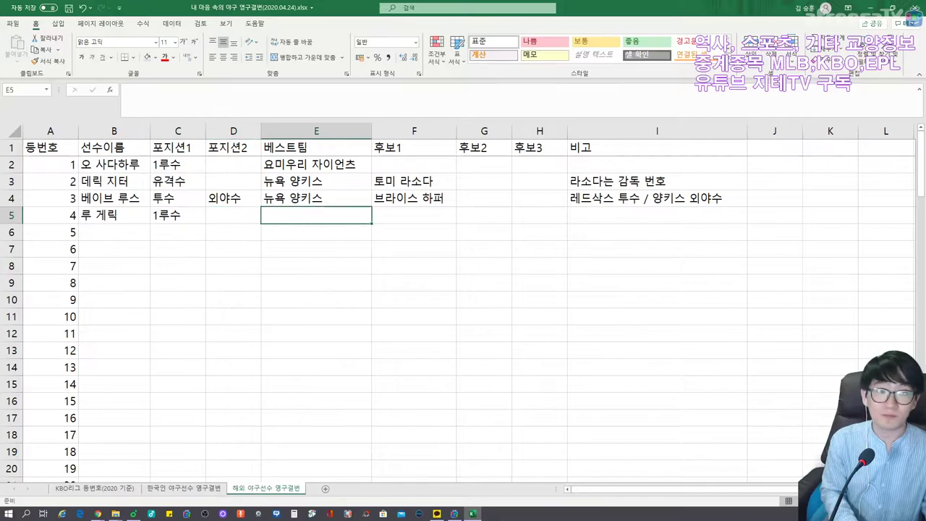
Step: Enter 뉴욕 양키스 as the best team for number 4, leaving its candidates and remark blank
{"action": "type", "text": "뉴"}
{"action": "key", "text": "Tab"}
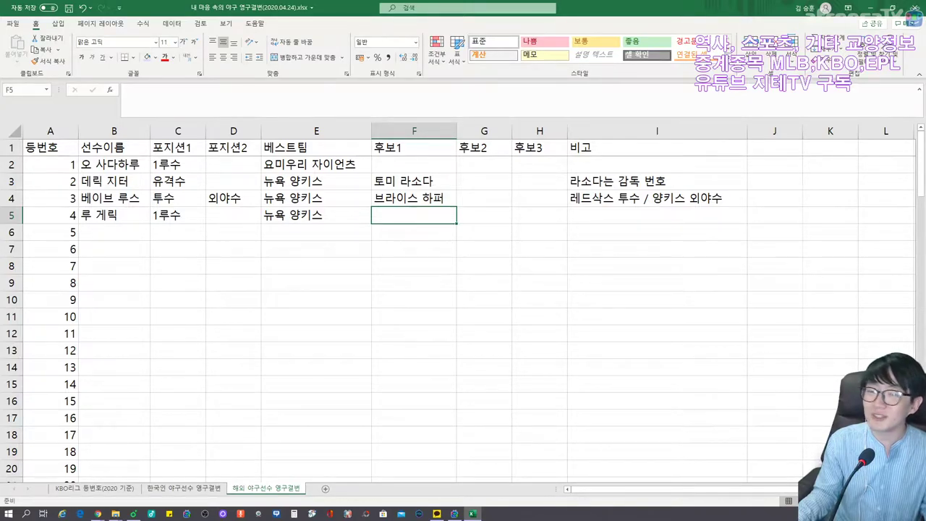
{"action": "key", "text": "Right"}
{"action": "key", "text": "Right"}
{"action": "key", "text": "Right"}
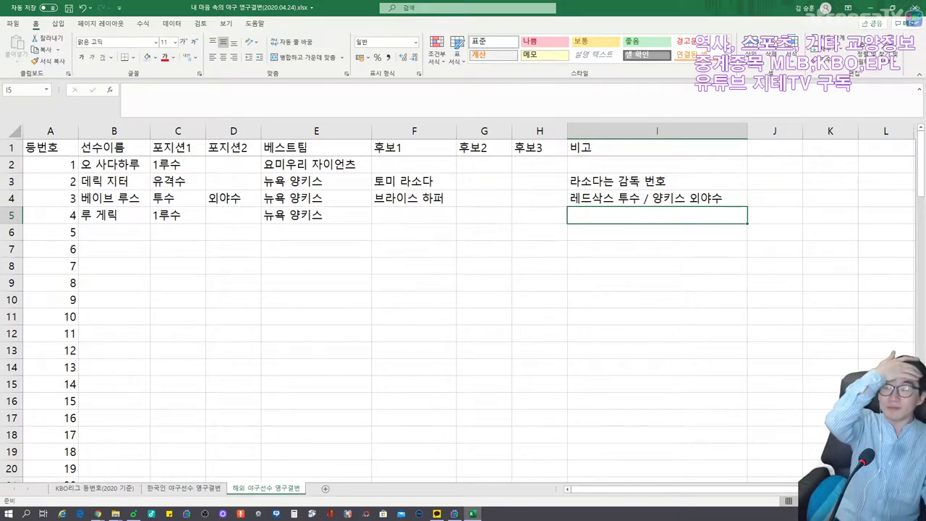
{"action": "key", "text": "Down"}
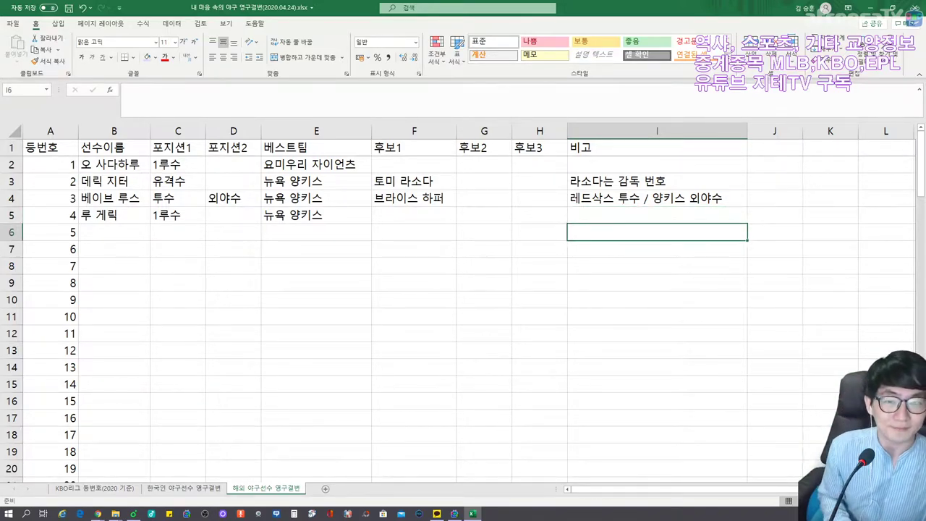
Step: Enter 알버트 푸홀스 as the player name for number 5
{"action": "key", "text": "Left"}
{"action": "key", "text": "Left"}
{"action": "key", "text": "Left"}
{"action": "key", "text": "Left"}
{"action": "key", "text": "Left"}
{"action": "key", "text": "Left"}
{"action": "key", "text": "Left"}
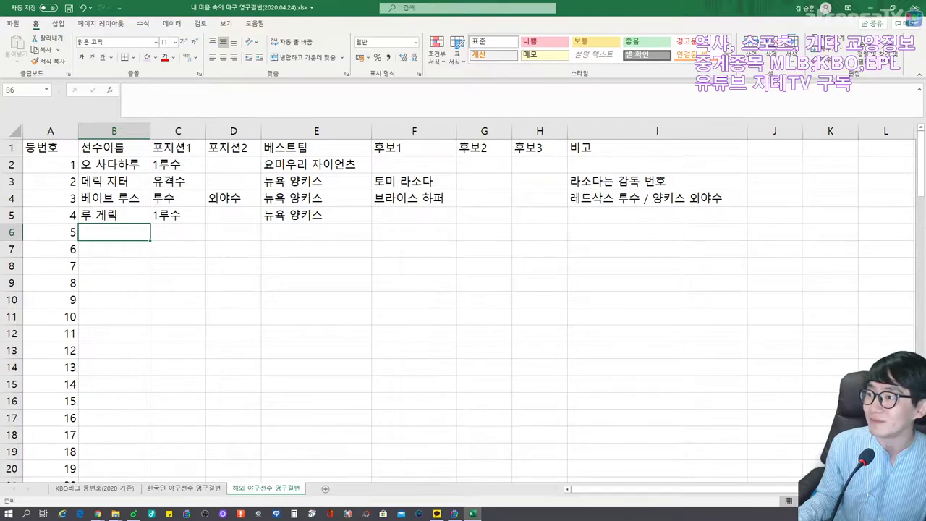
{"action": "key", "text": "alt+Tab"}
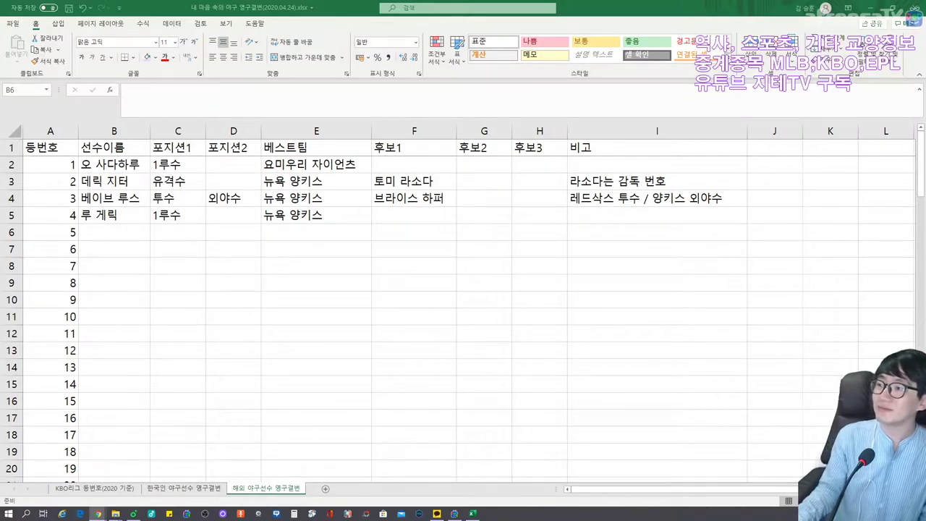
{"action": "left_click", "coordinate": [104, 231]}
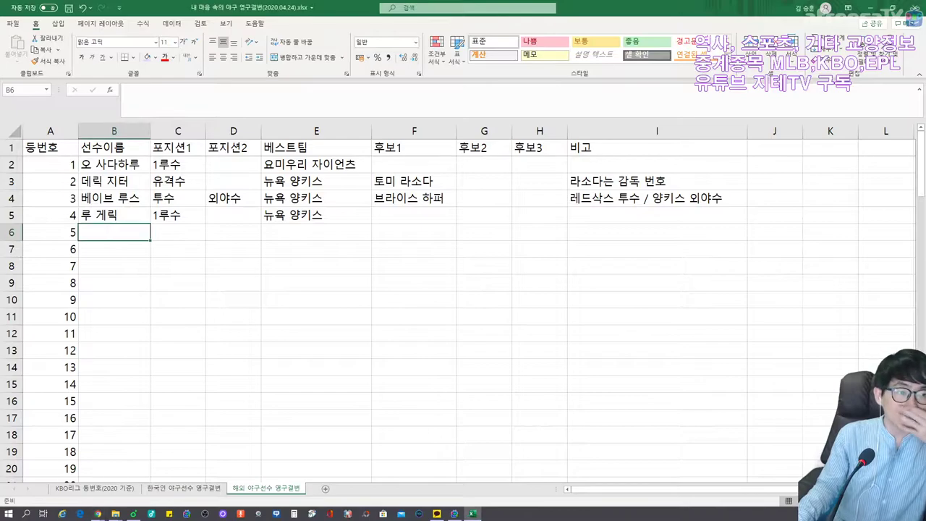
{"action": "type", "text": "알버"}
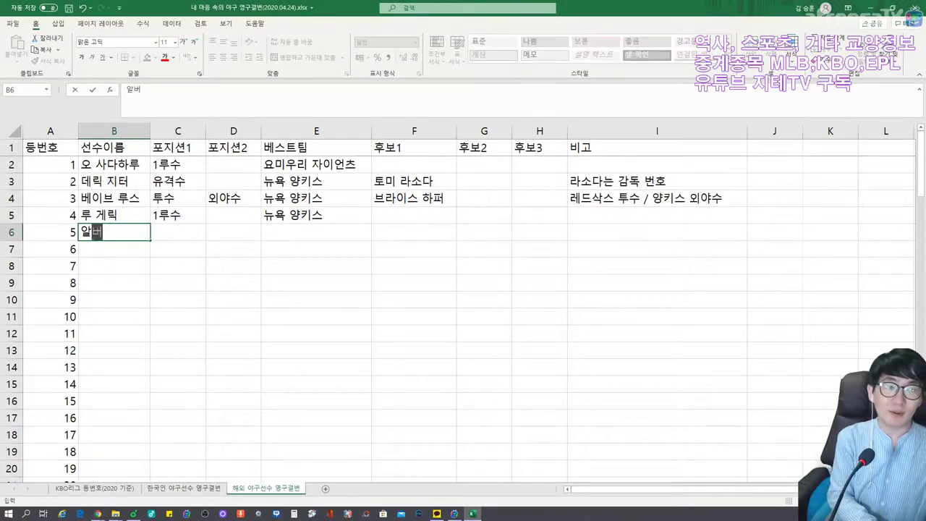
{"action": "type", "text": "트 푸홀스"}
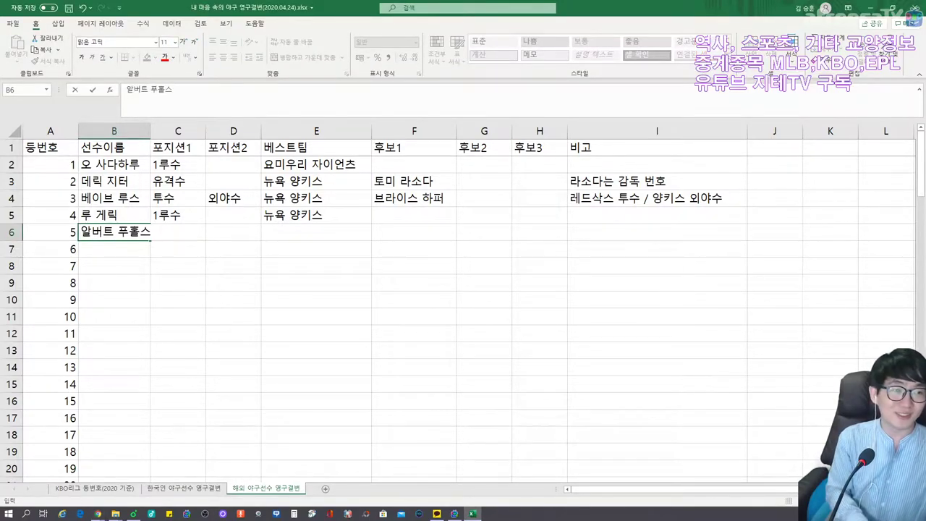
Step: Enter 1루수 as the first and 지명타자 as the second position for 알버트 푸홀스
{"action": "key", "text": "Tab"}
{"action": "type", "text": "1루수"}
{"action": "key", "text": "Tab"}
{"action": "type", "text": "3루수"}
{"action": "key", "text": "Tab"}
{"action": "left_click", "coordinate": [233, 231]}
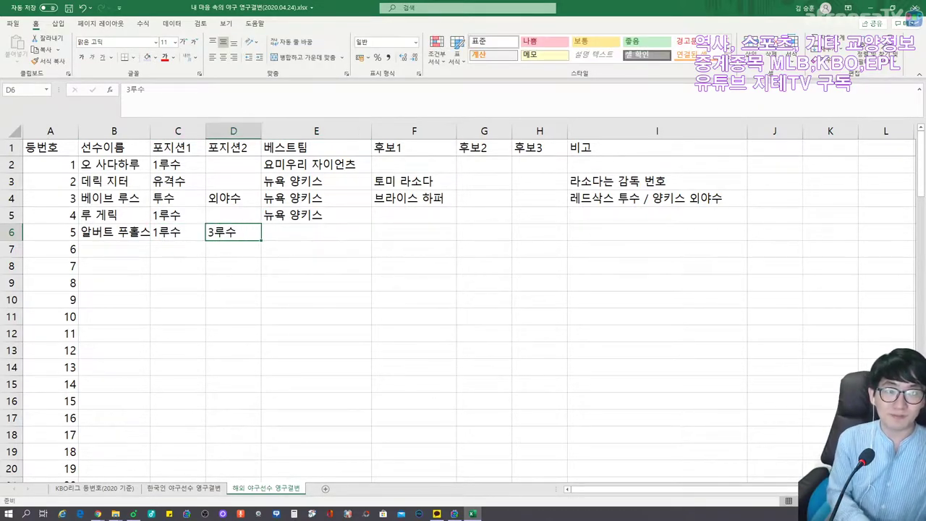
{"action": "type", "text": "지명"}
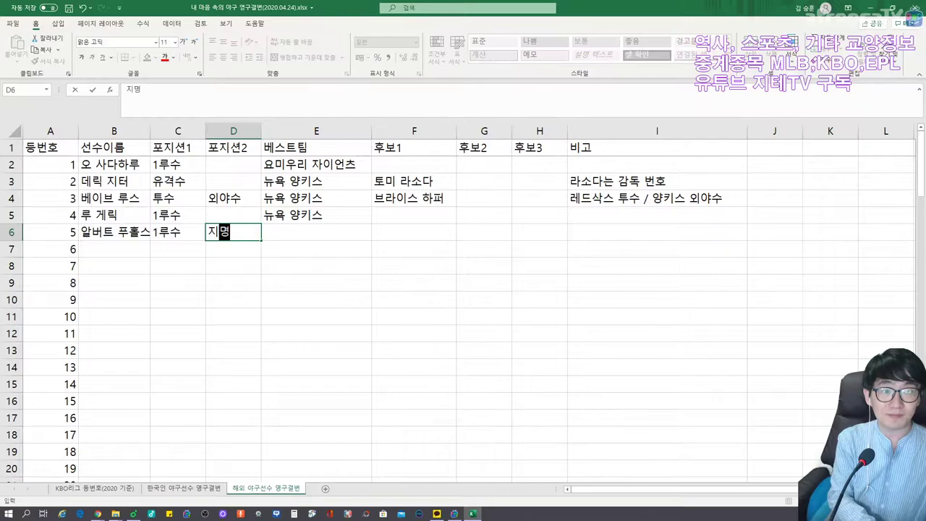
{"action": "type", "text": "탓자"}
{"action": "key", "text": "Tab"}
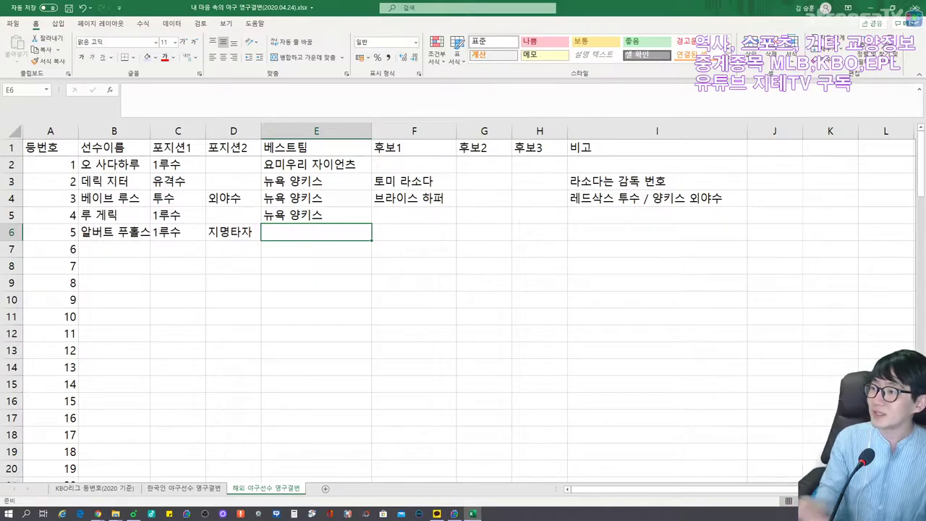
Step: Enter 세인트루이스 카디널스 as the best team for number 5
{"action": "type", "text": "세인트루이스 "}
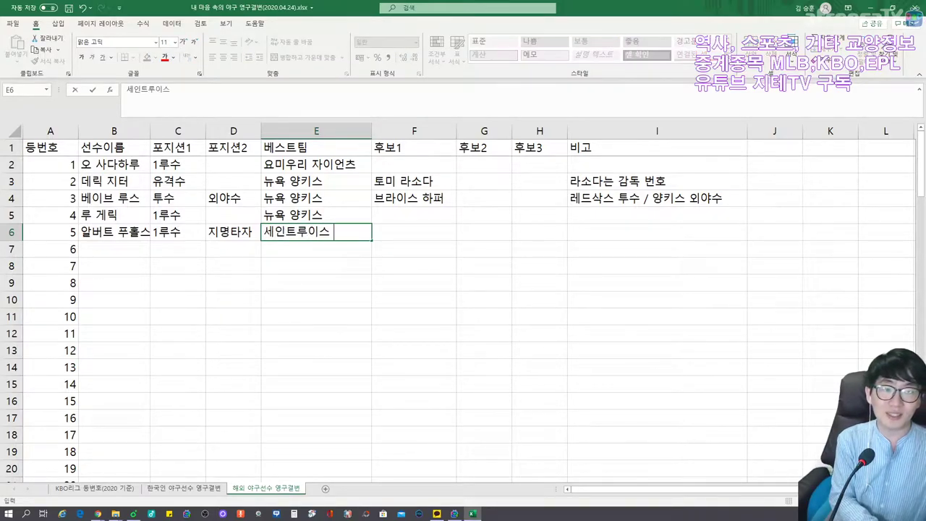
{"action": "type", "text": "카디널스"}
{"action": "key", "text": "Tab"}
Step: Add the remark 현역(LA 에인절스) for number 5
{"action": "key", "text": "Tab"}
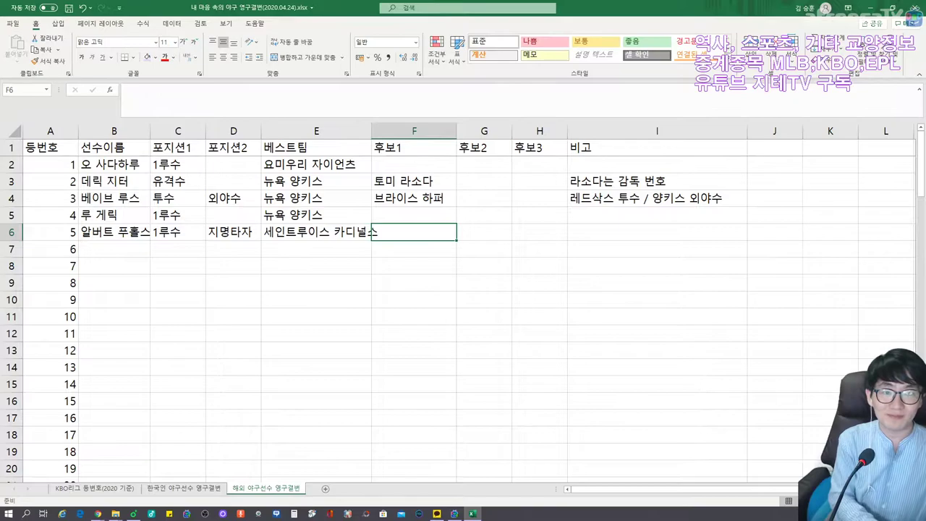
{"action": "key", "text": "Tab"}
{"action": "key", "text": "Tab"}
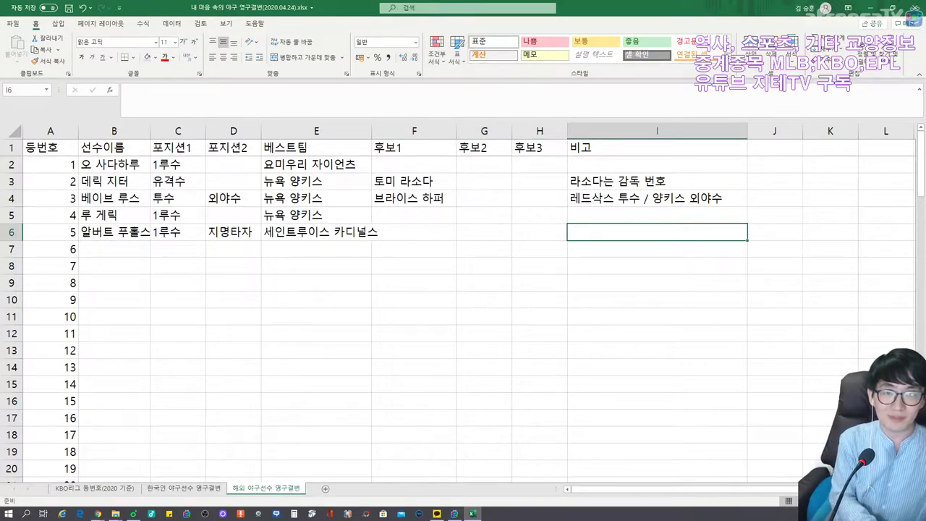
{"action": "type", "text": "현역("}
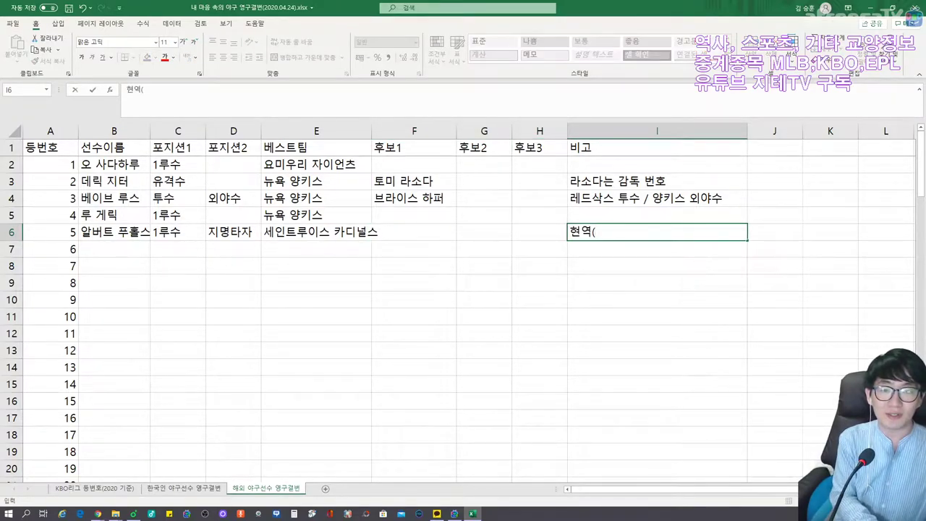
{"action": "type", "text": "LA 에인절스)"}
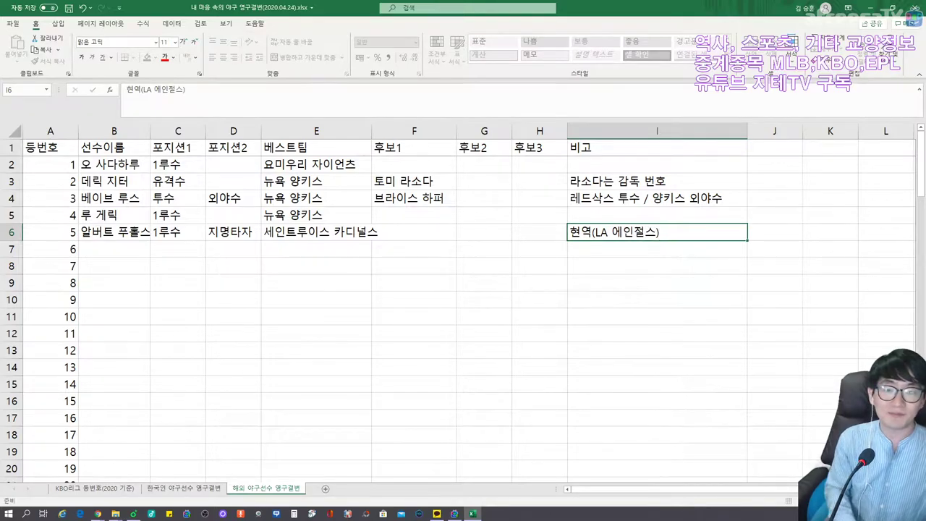
Step: Enter 조 디마지오 as 후보1 for number 5
{"action": "key", "text": "Left"}
{"action": "key", "text": "Left"}
{"action": "key", "text": "Left"}
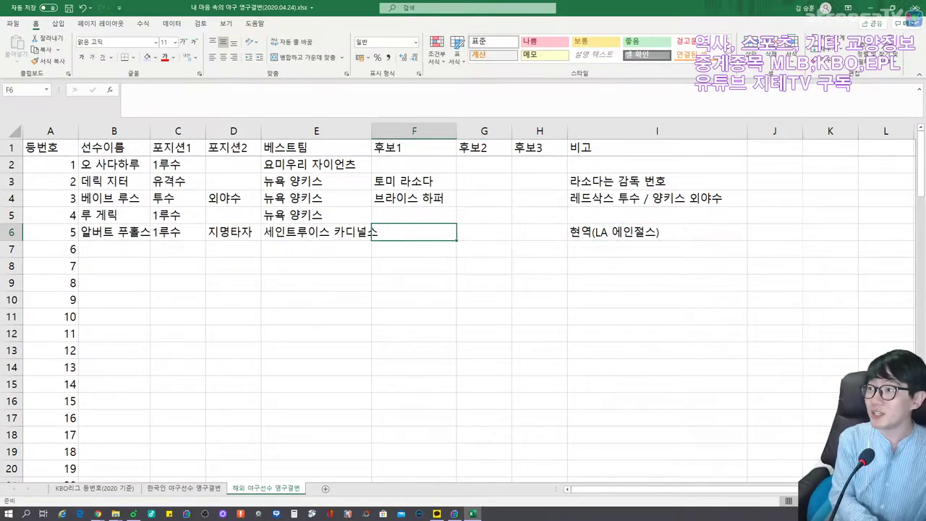
{"action": "type", "text": "조 디마지오"}
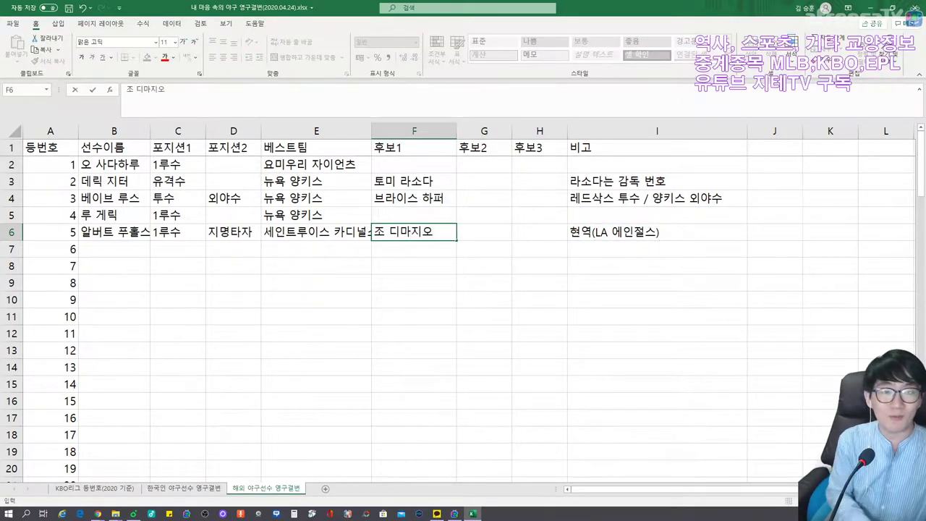
Step: Widen the 베스트팀 and 선수이름 columns so that the number 5 entries fit
{"action": "key", "text": "Left"}
{"action": "key", "text": "Left"}
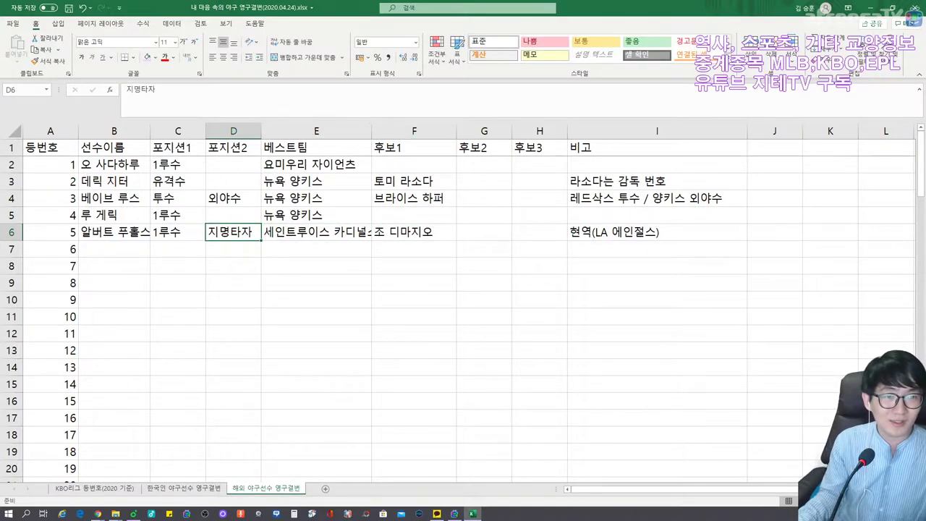
{"action": "left_click_drag", "start_coordinate": [371, 131], "coordinate": [397, 131]}
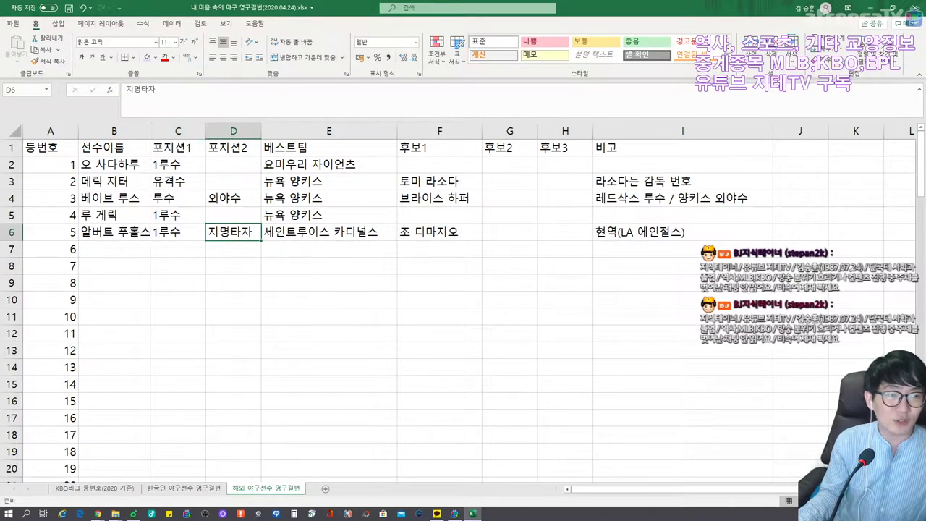
{"action": "left_click_drag", "start_coordinate": [151, 131], "coordinate": [163, 130]}
Step: Enter 제프 배그웰 as 후보2 for number 5 and widen the 후보2 column to fit the name
{"action": "left_click", "coordinate": [121, 249]}
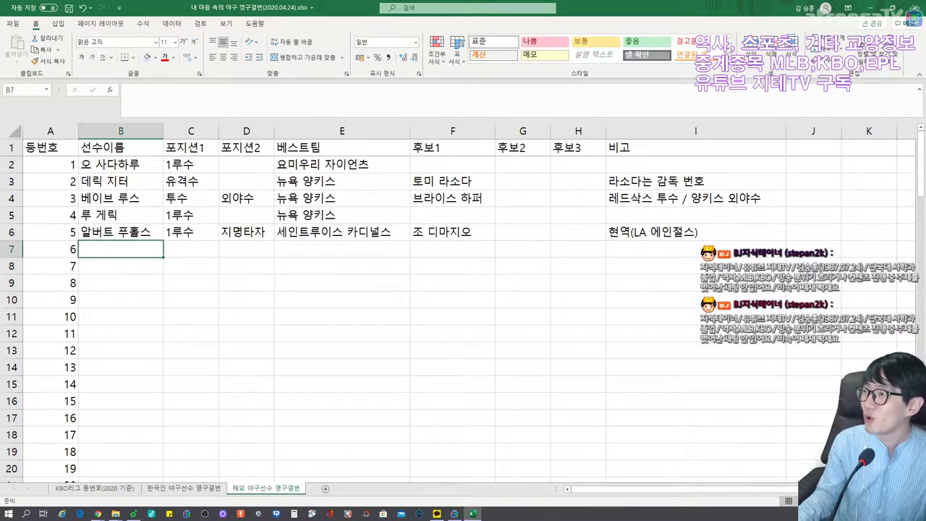
{"action": "key", "text": "alt+Tab"}
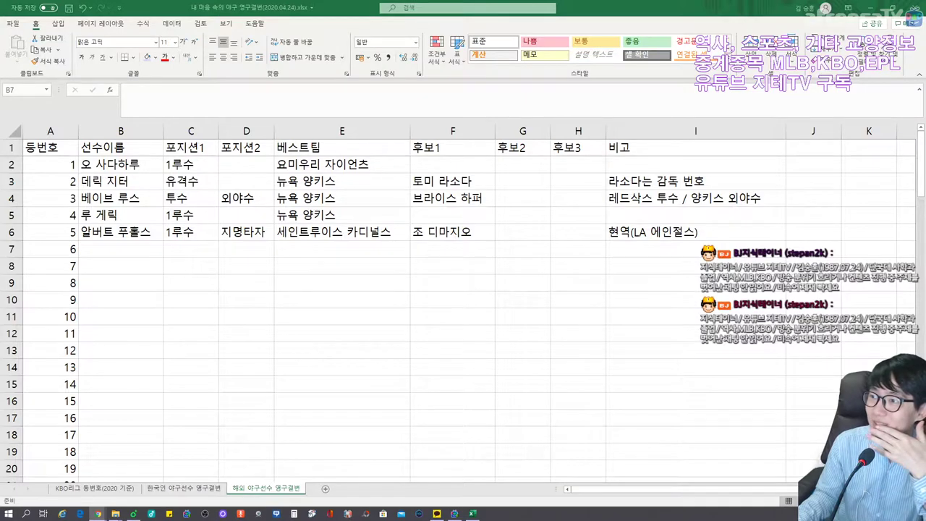
{"action": "left_click", "coordinate": [515, 234]}
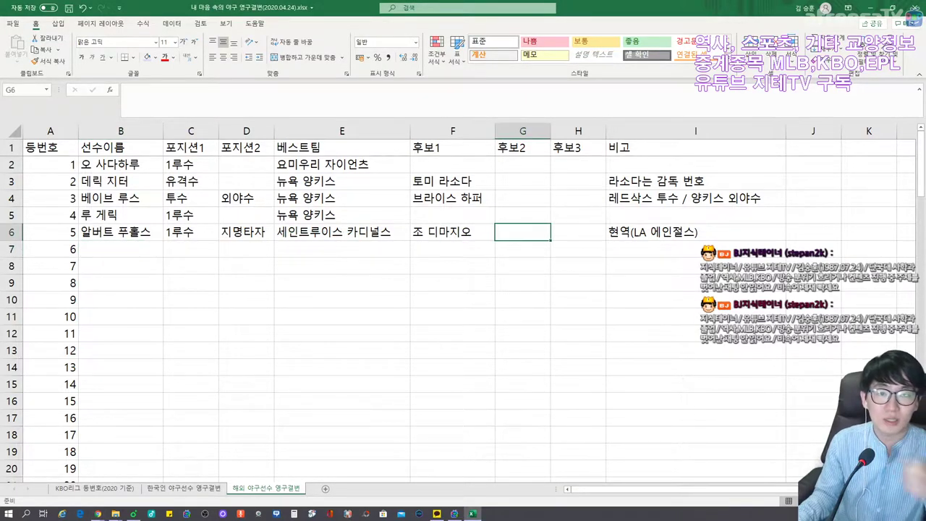
{"action": "type", "text": "재프"}
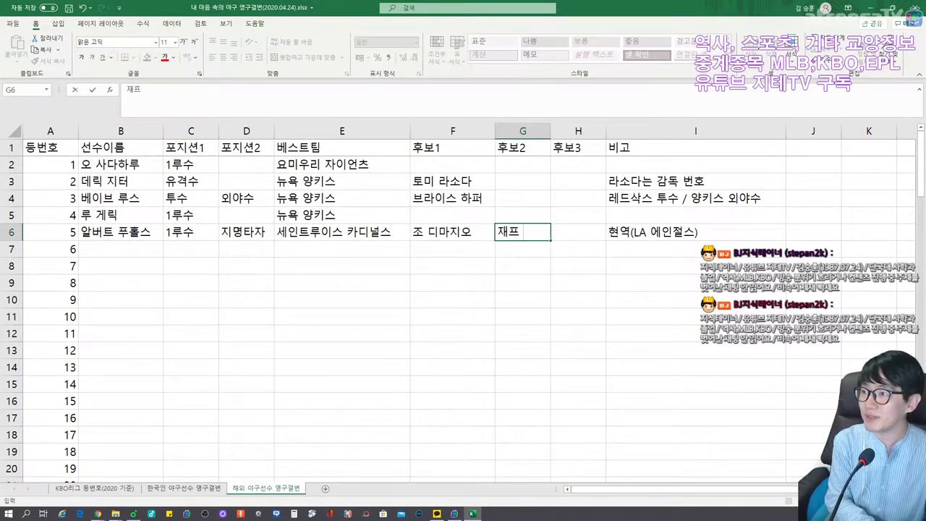
{"action": "key", "text": "BackSpace"}
{"action": "key", "text": "BackSpace"}
{"action": "key", "text": "BackSpace"}
{"action": "type", "text": "제프 배그웰"}
{"action": "key", "text": "ctrl+Return"}
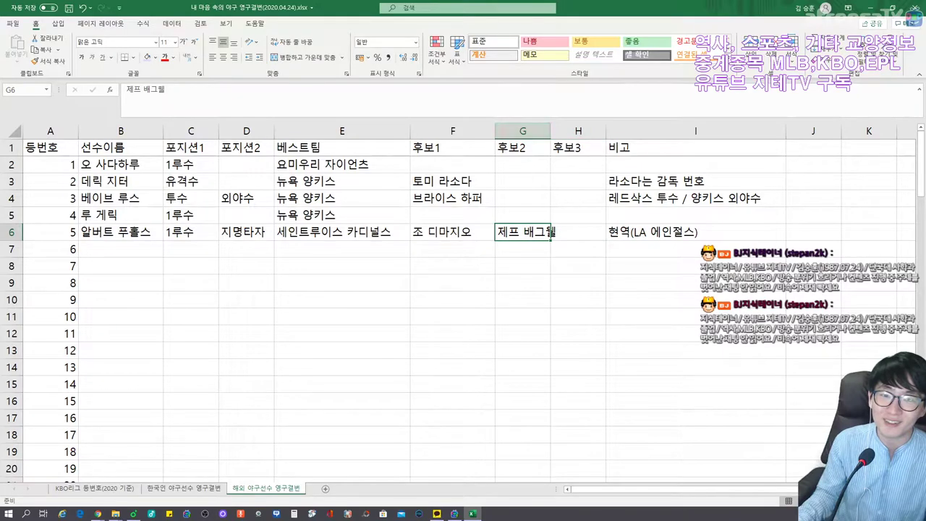
{"action": "double_click", "coordinate": [551, 131]}
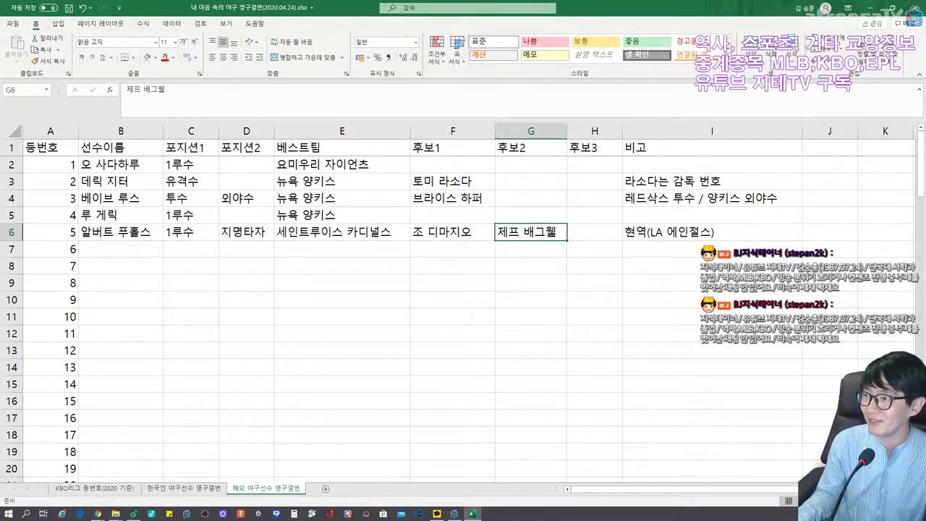
Step: Enter 바비 콕스 as the player for number 6 with 감독 as 포지션1
{"action": "key", "text": "Return"}
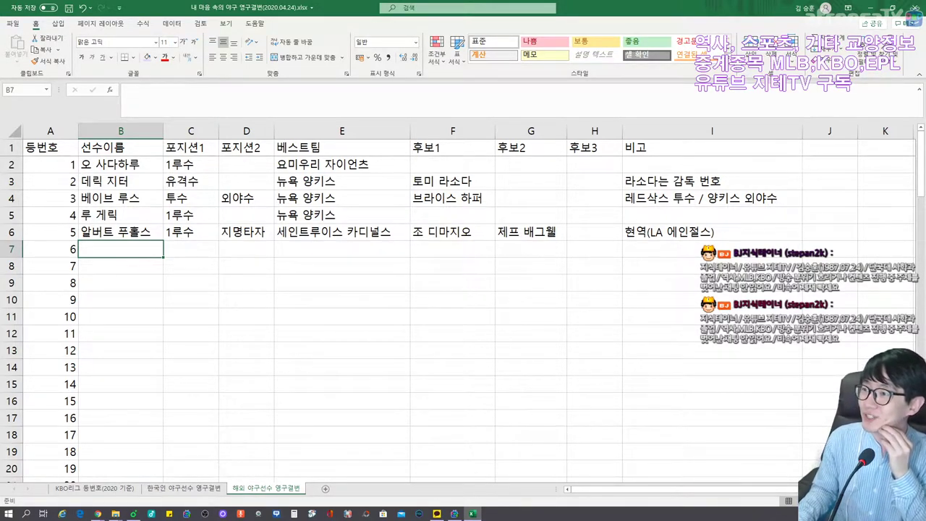
{"action": "key", "text": "alt+Tab"}
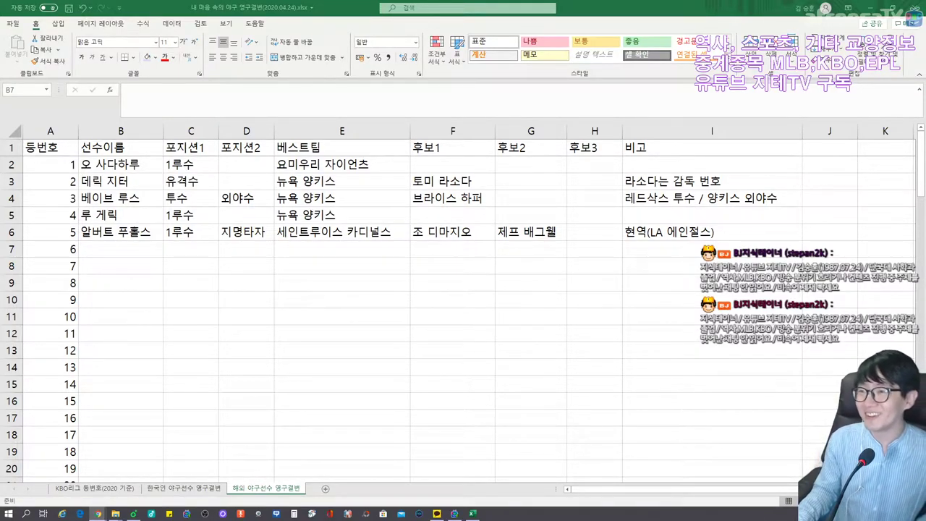
{"action": "left_click", "coordinate": [139, 253]}
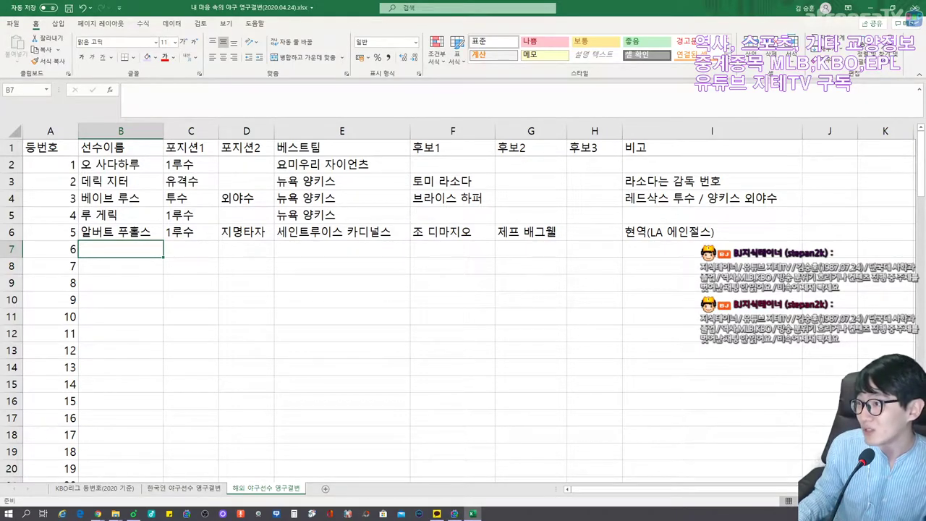
{"action": "key", "text": "alt+Tab"}
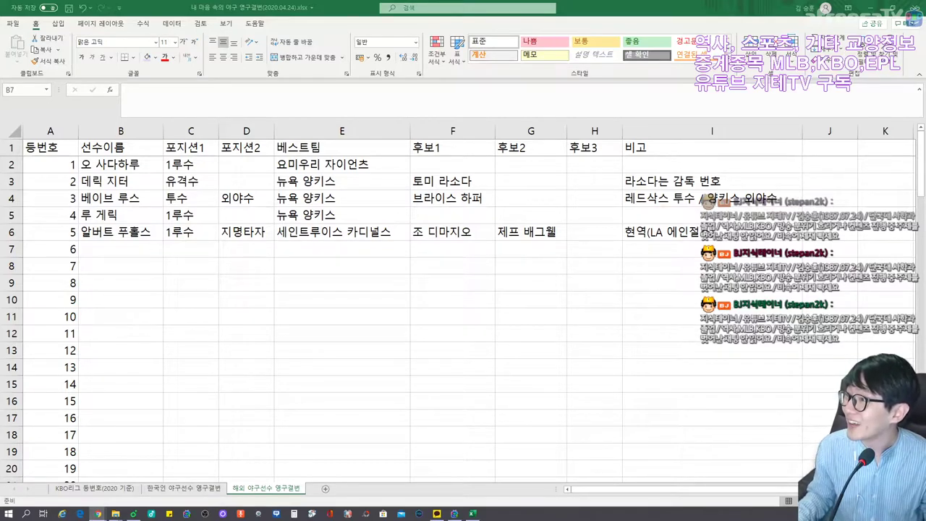
{"action": "left_click", "coordinate": [87, 247]}
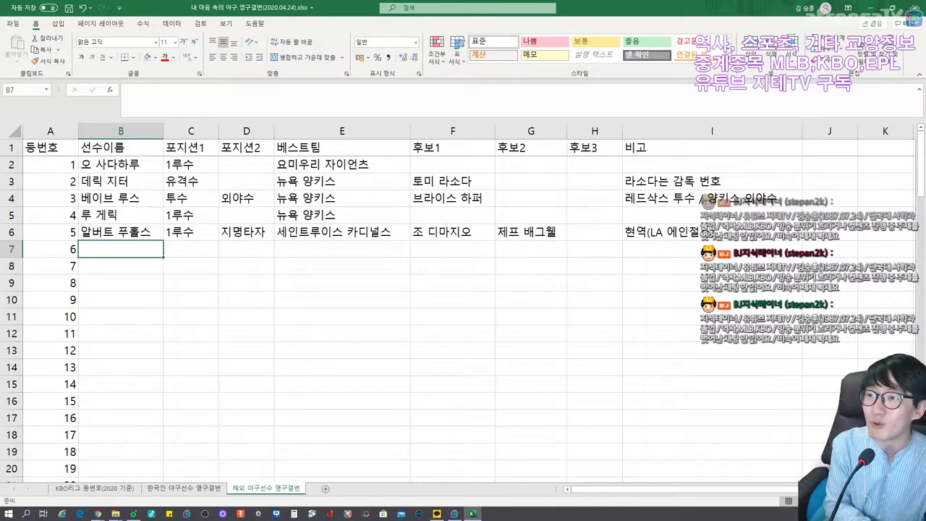
{"action": "type", "text": "바비 콕스"}
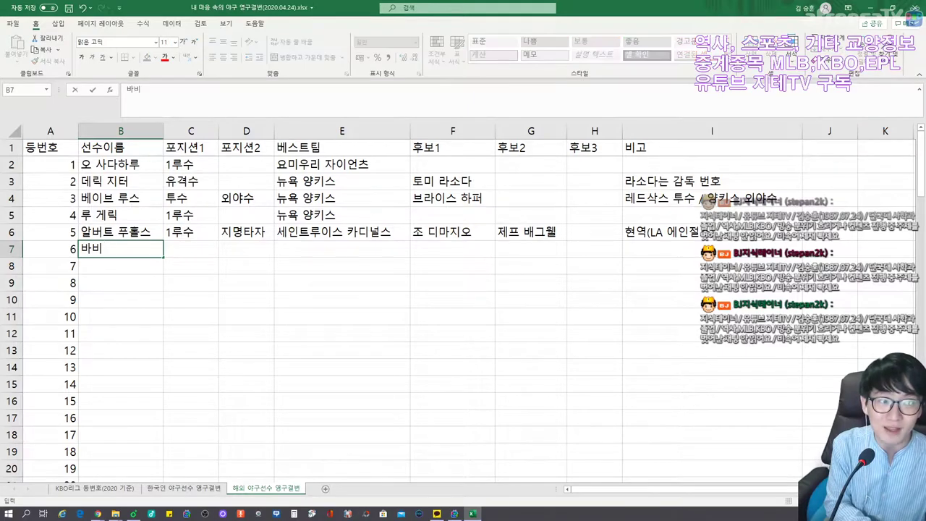
{"action": "key", "text": "Tab"}
{"action": "type", "text": "감독"}
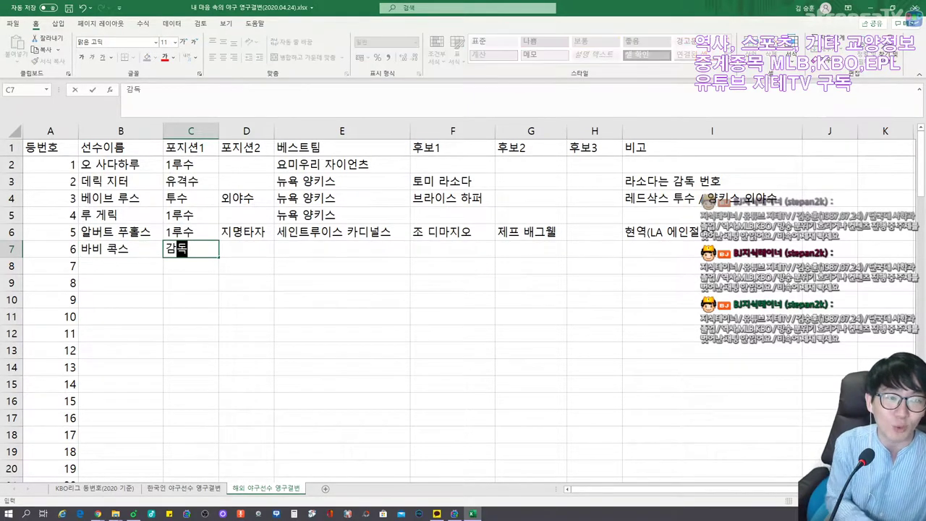
{"action": "key", "text": "Tab"}
{"action": "key", "text": "Tab"}
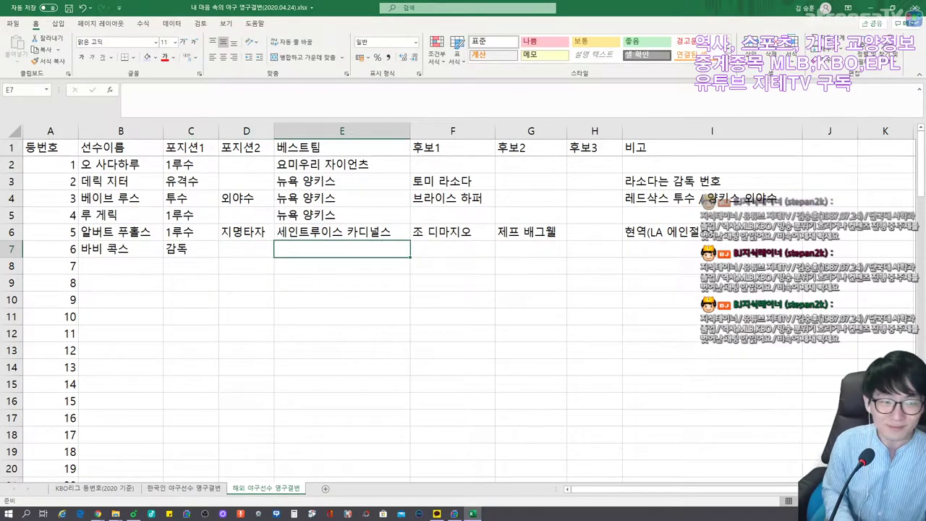
Step: Enter 애틀랜타 브레이브스 as the best team and 스탠 뮤지얼 as 후보1 for number 6
{"action": "type", "text": "애틀랜"}
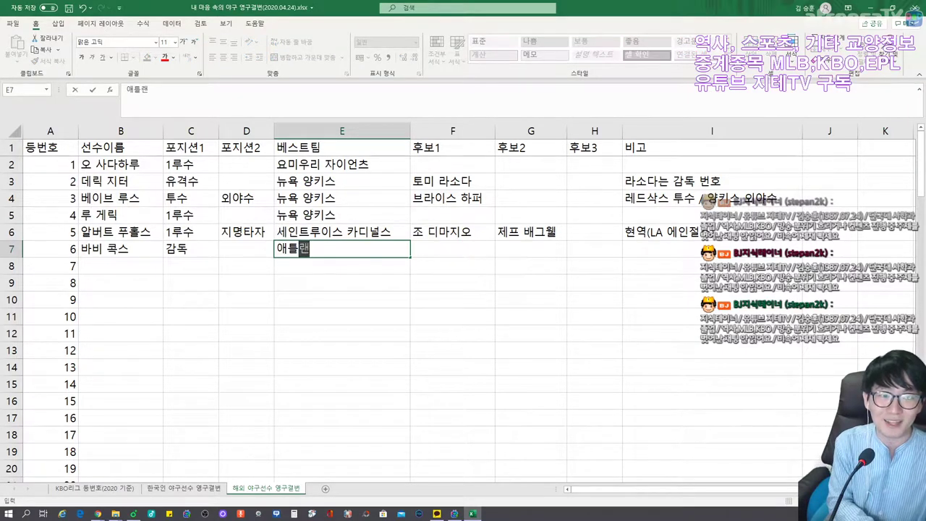
{"action": "type", "text": "타 브레"}
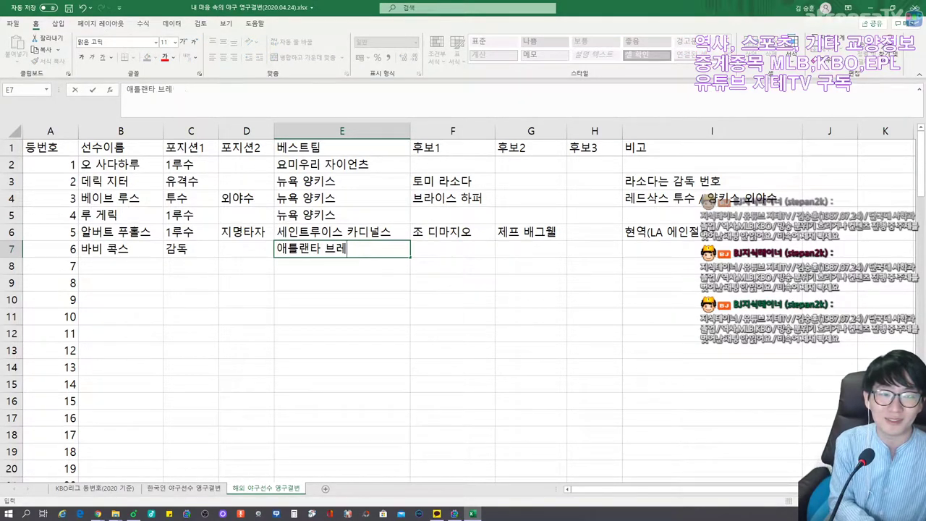
{"action": "type", "text": "이브스"}
{"action": "key", "text": "Tab"}
{"action": "type", "text": "스탠 뮤"}
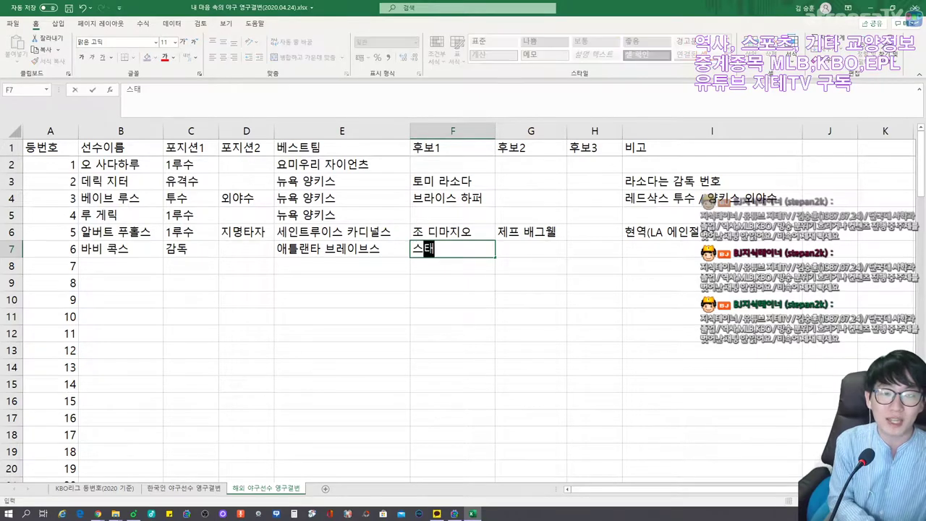
{"action": "type", "text": "지얼"}
Step: Add the remark 2504승 역대 4위 for number 6 and return to the player name cell for number 7
{"action": "key", "text": "Tab"}
{"action": "key", "text": "Tab"}
{"action": "key", "text": "Tab"}
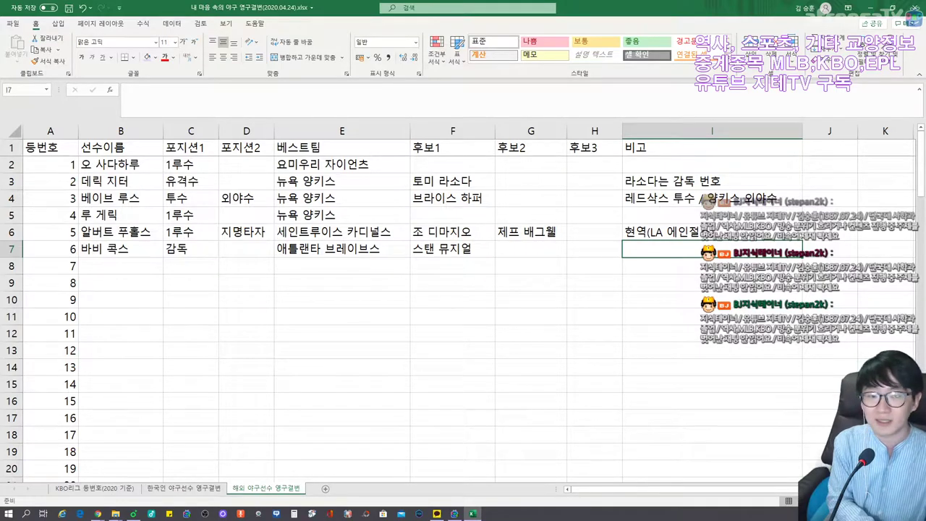
{"action": "type", "text": "2504승 ㄷ"}
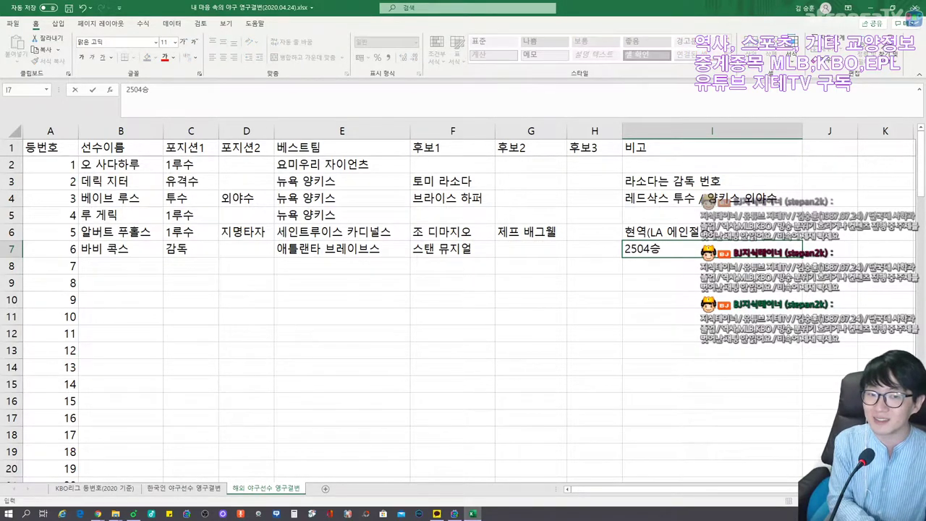
{"action": "key", "text": "BackSpace"}
{"action": "type", "text": "역대 4위"}
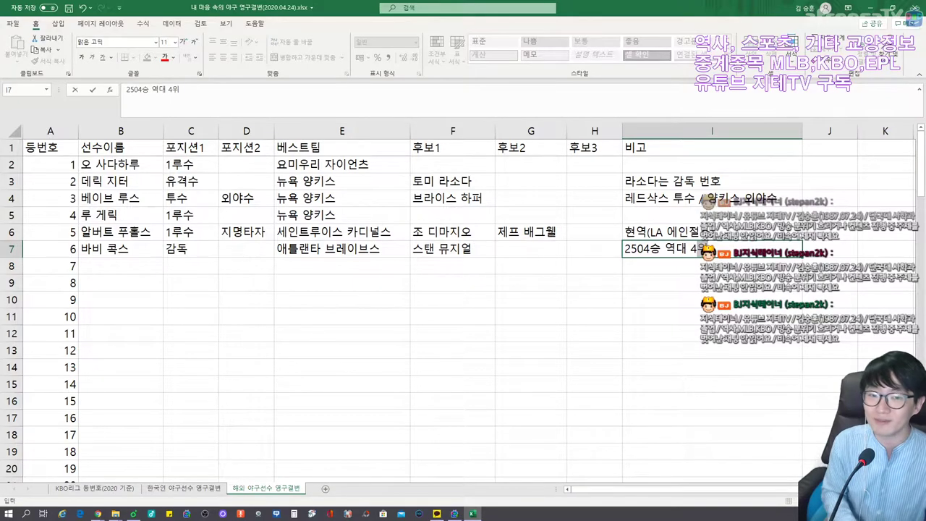
{"action": "key", "text": "Return"}
{"action": "key", "text": "Left"}
{"action": "key", "text": "Left"}
{"action": "key", "text": "Left"}
{"action": "key", "text": "Left"}
{"action": "key", "text": "Left"}
{"action": "key", "text": "Left"}
{"action": "key", "text": "Left"}
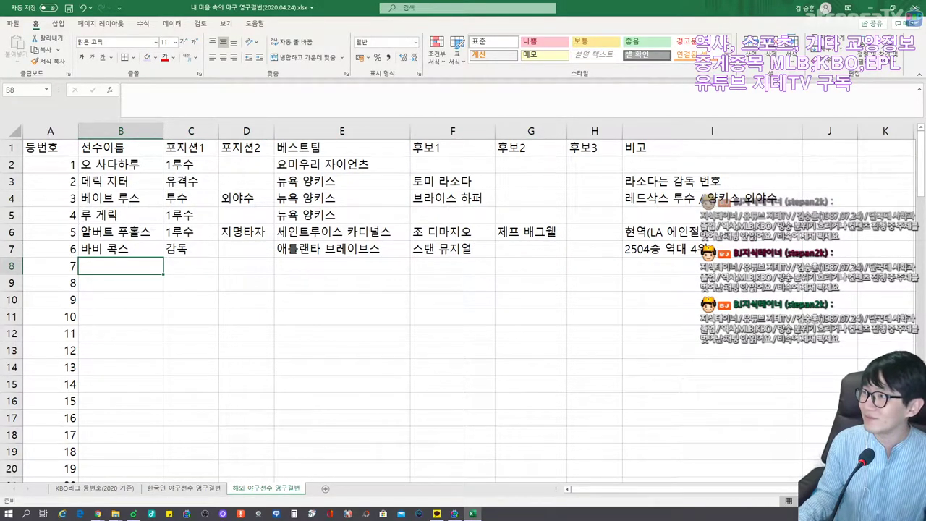
Step: Enter 미키 맨틀 as the player for number 7 with 외야수 as 포지션1 and 1루수 as 포지션2
{"action": "key", "text": "alt+Tab"}
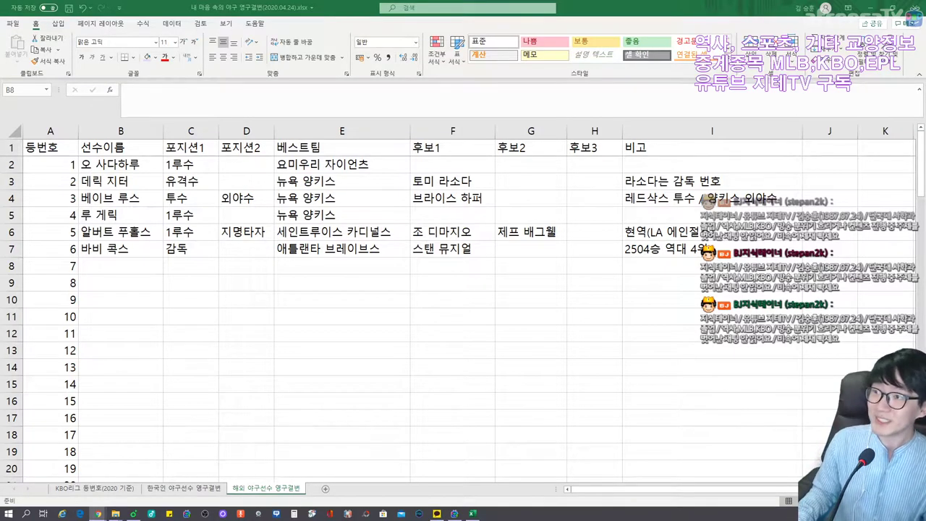
{"action": "left_click", "coordinate": [100, 271]}
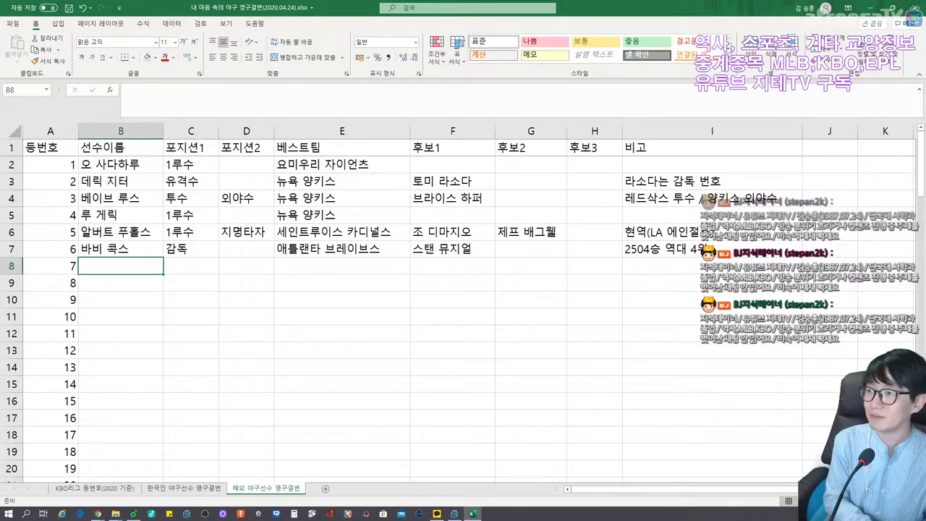
{"action": "type", "text": "미키 맨틀"}
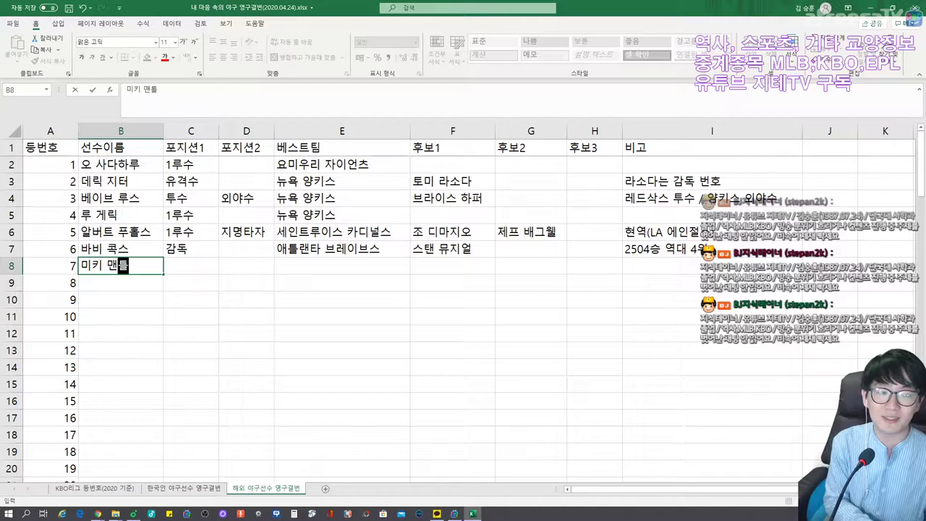
{"action": "key", "text": "Tab"}
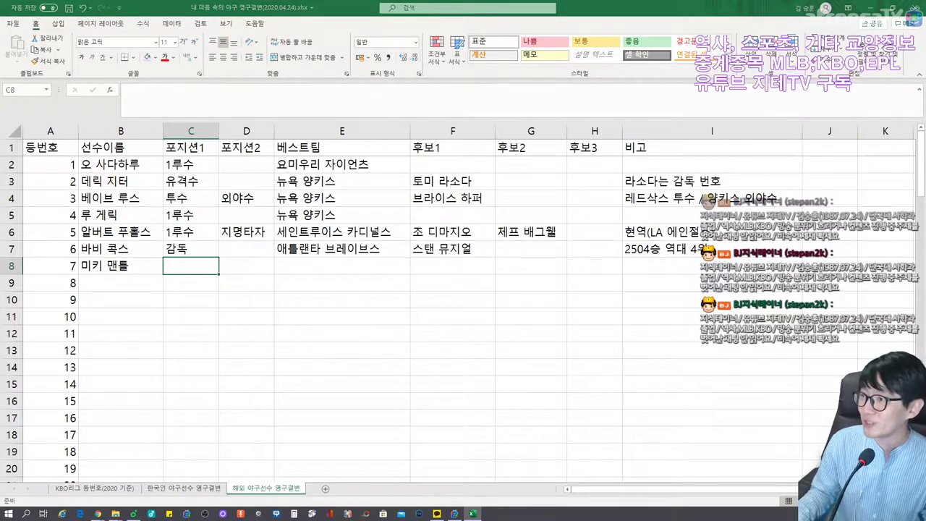
{"action": "key", "text": "alt+Tab"}
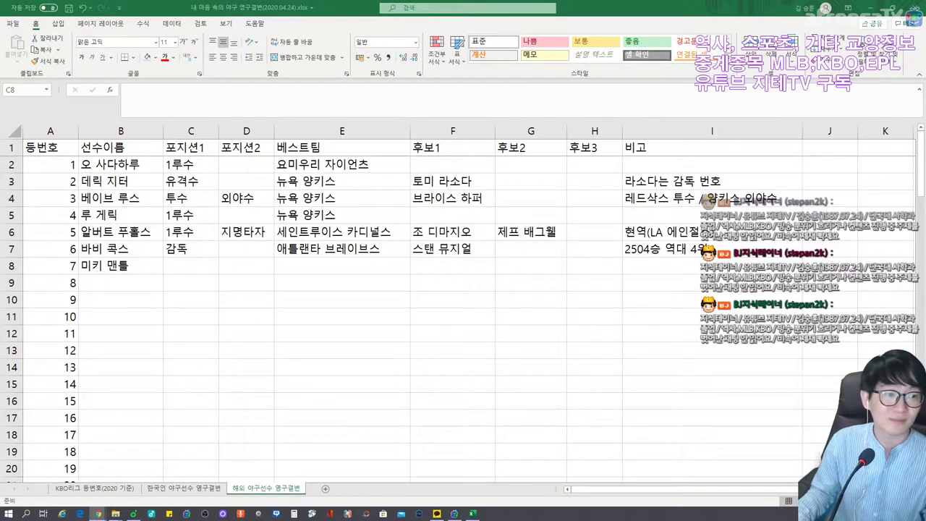
{"action": "key", "text": "alt+Tab"}
{"action": "type", "text": "외야수"}
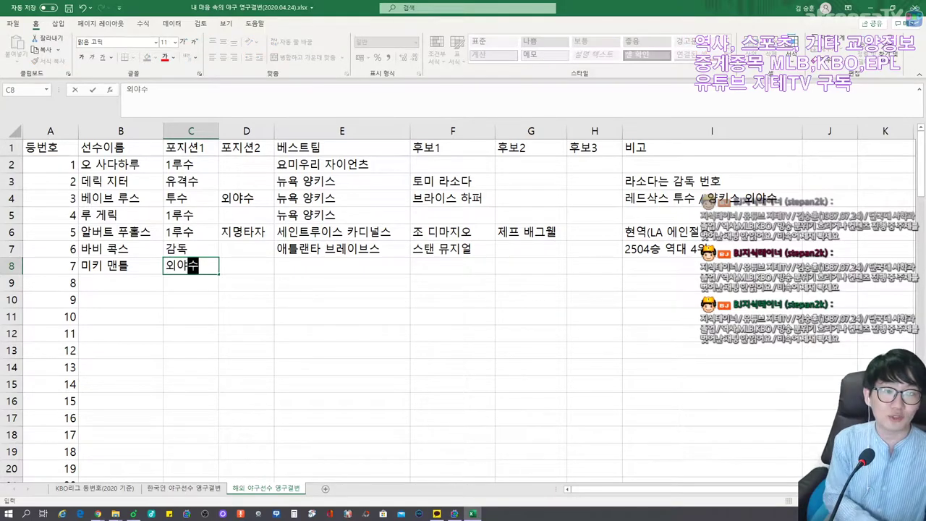
{"action": "key", "text": "Tab"}
{"action": "type", "text": "1루수"}
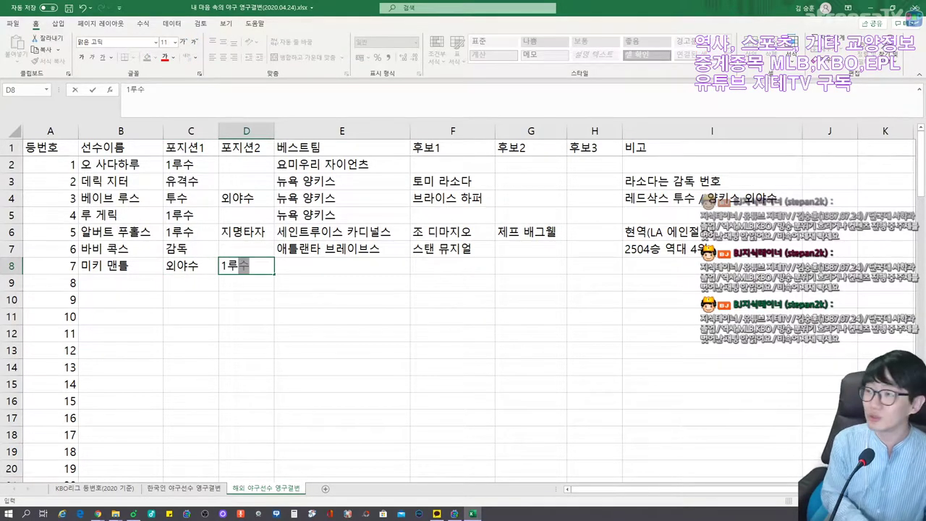
Step: Enter 뉴욕 양키스 as the best team for number 7
{"action": "key", "text": "Tab"}
{"action": "type", "text": "뉴욕 양키스"}
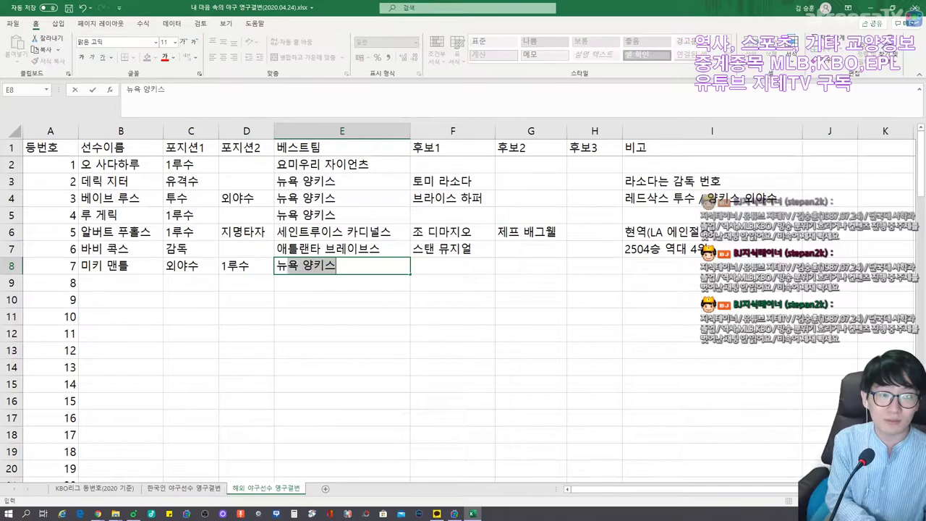
{"action": "key", "text": "Tab"}
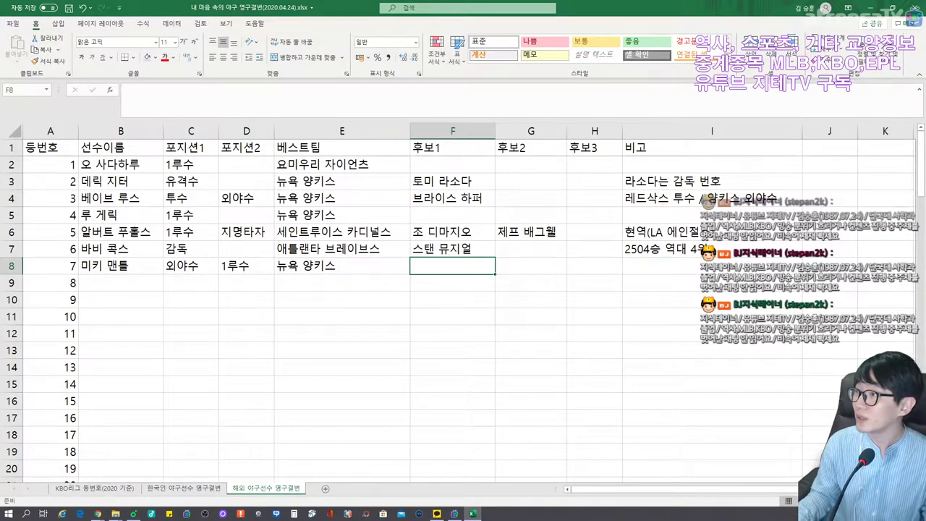
Step: Add the remark 양키스 영구결번 for number 7 and for number 4
{"action": "key", "text": "alt+Tab"}
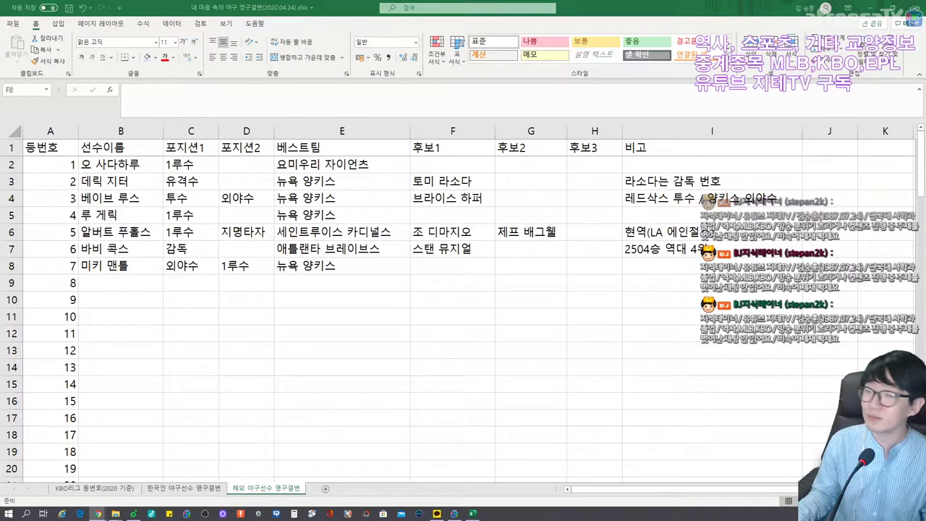
{"action": "left_click", "coordinate": [449, 272]}
{"action": "left_click", "coordinate": [708, 265]}
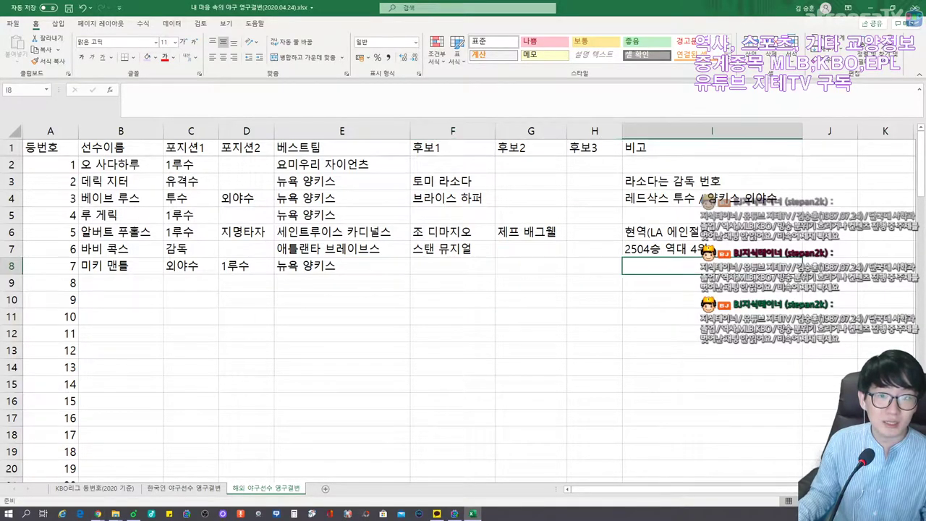
{"action": "type", "text": "양키스 "}
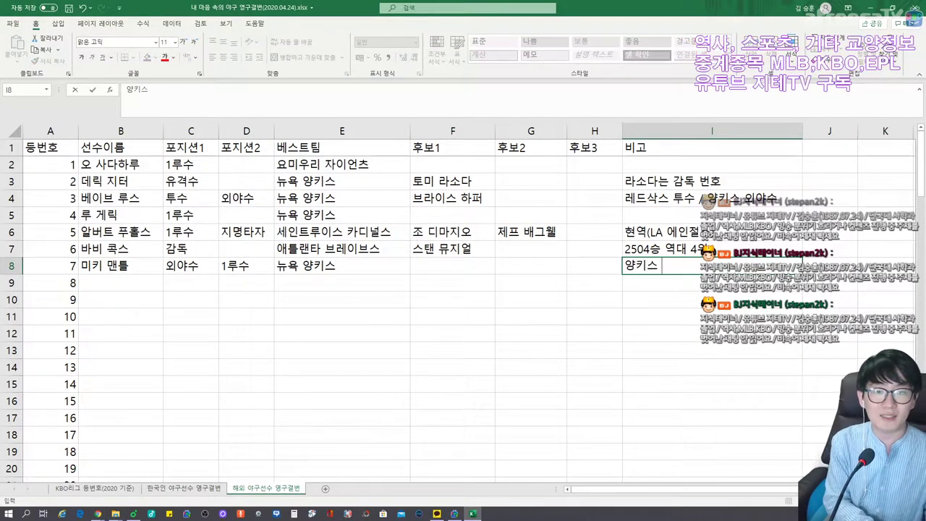
{"action": "type", "text": "영구결번"}
{"action": "key", "text": "Up"}
{"action": "key", "text": "Up"}
{"action": "key", "text": "Up"}
{"action": "type", "text": "야양키스 영구결번"}
Step: Add the remark 자이언츠 영구결번 for number 1
{"action": "key", "text": "Up"}
{"action": "key", "text": "Up"}
{"action": "key", "text": "Up"}
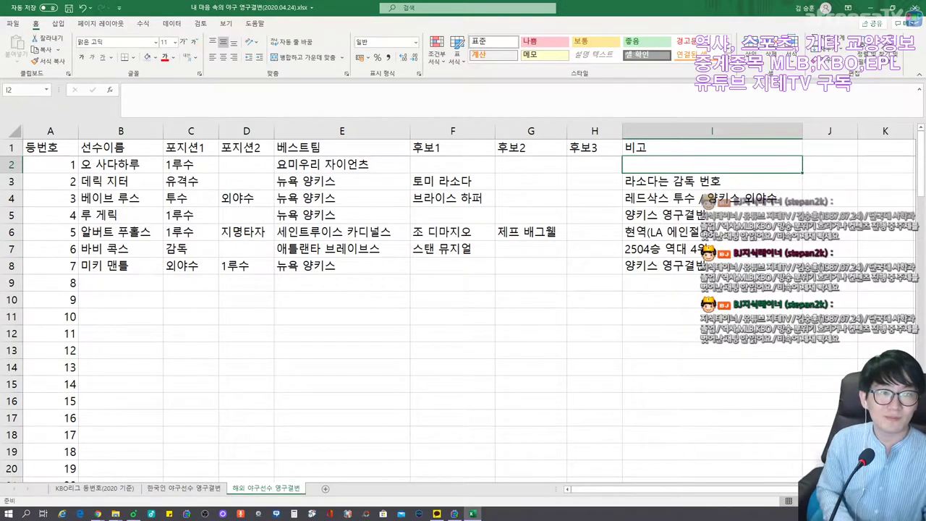
{"action": "type", "text": "자이언츠 영"}
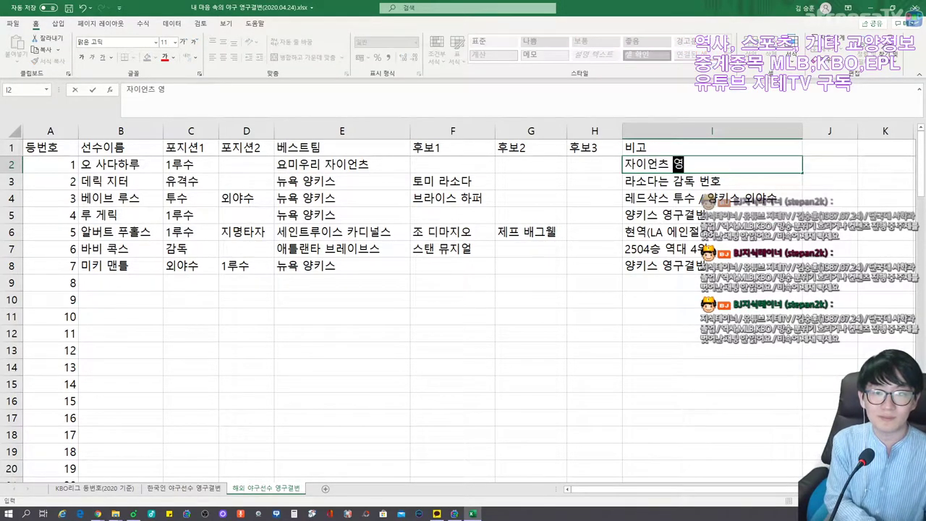
{"action": "type", "text": "구결번"}
{"action": "key", "text": "Return"}
Step: Enter 칼 립켄 주니어 as the player for number 8
{"action": "key", "text": "Down"}
{"action": "key", "text": "Down"}
{"action": "key", "text": "Down"}
{"action": "key", "text": "Down"}
{"action": "key", "text": "Down"}
{"action": "key", "text": "Down"}
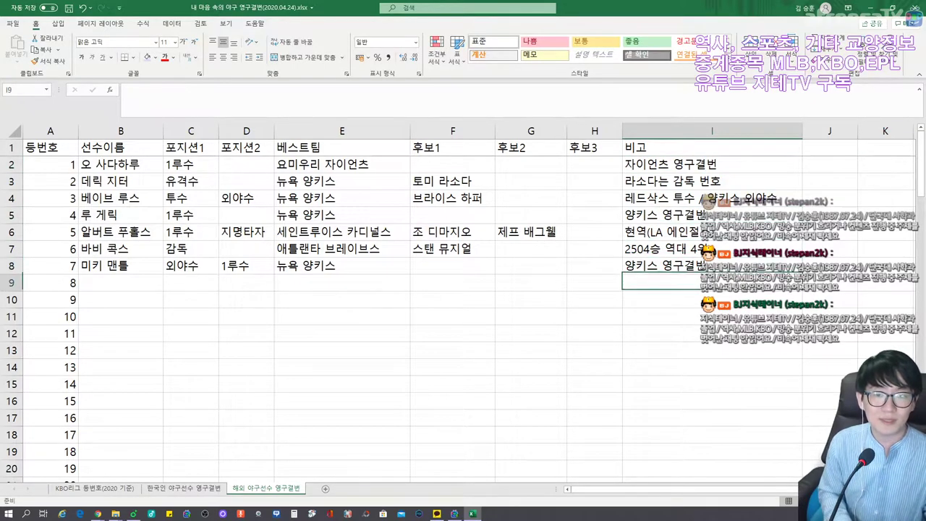
{"action": "key", "text": "Left"}
{"action": "key", "text": "Left"}
{"action": "key", "text": "Left"}
{"action": "key", "text": "Left"}
{"action": "key", "text": "Left"}
{"action": "key", "text": "Left"}
{"action": "key", "text": "Left"}
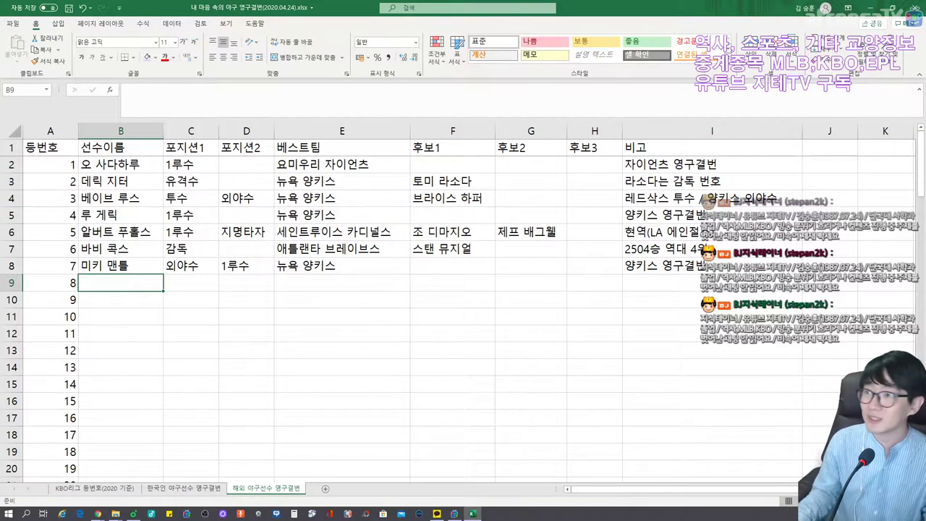
{"action": "key", "text": "alt+Tab"}
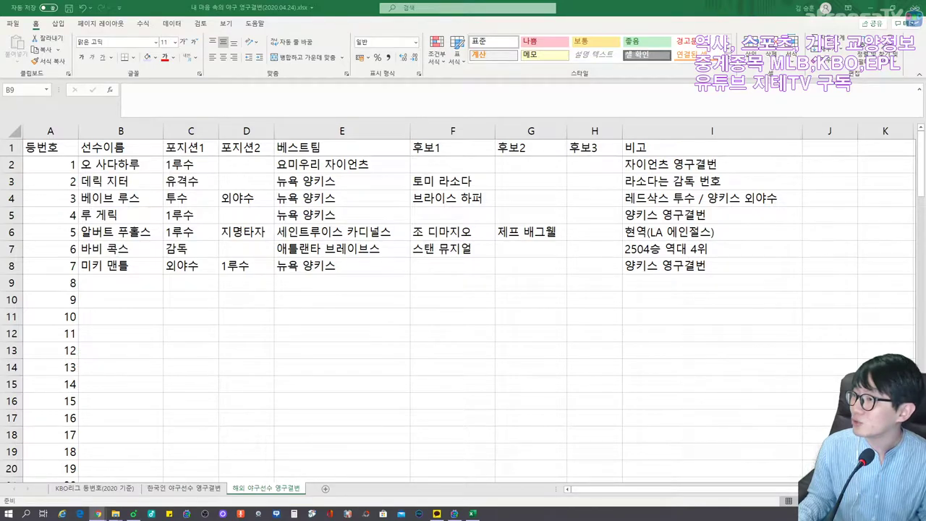
{"action": "left_click", "coordinate": [120, 283]}
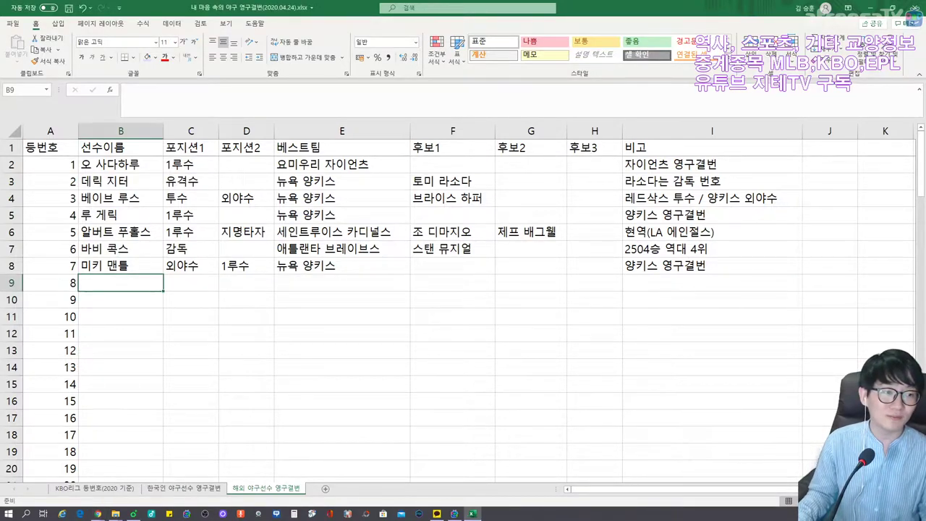
{"action": "type", "text": "칼 립켄"}
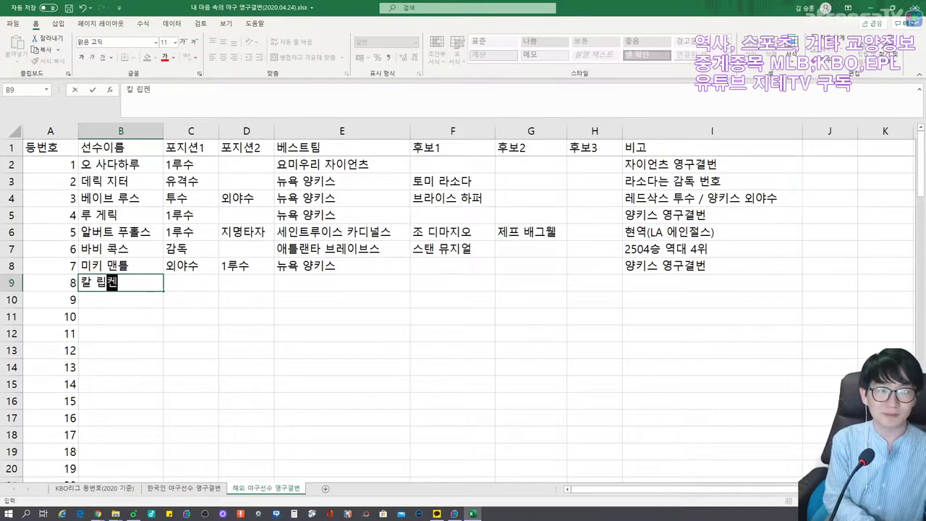
{"action": "type", "text": " 주니어"}
{"action": "key", "text": "Tab"}
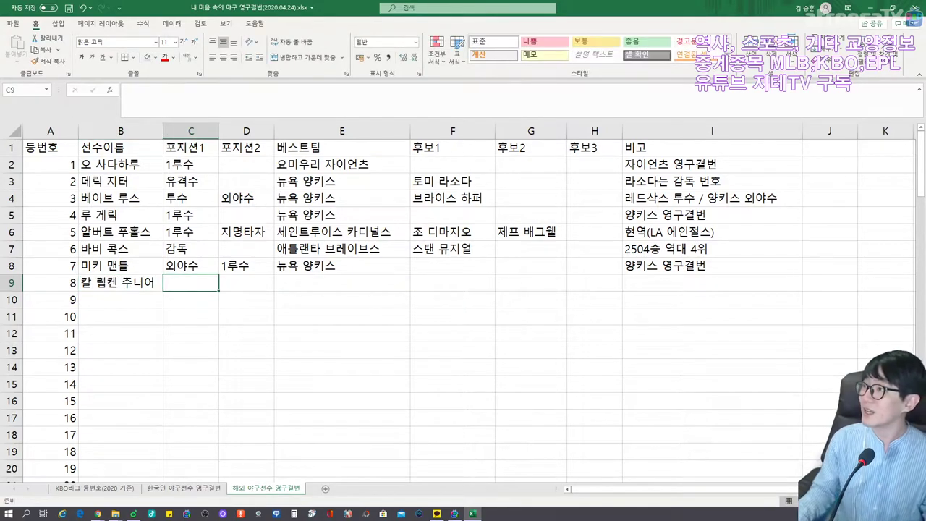
Step: Enter 유격수 as 포지션1 for number 8 and leave its 포지션2 empty
{"action": "key", "text": "alt+Tab"}
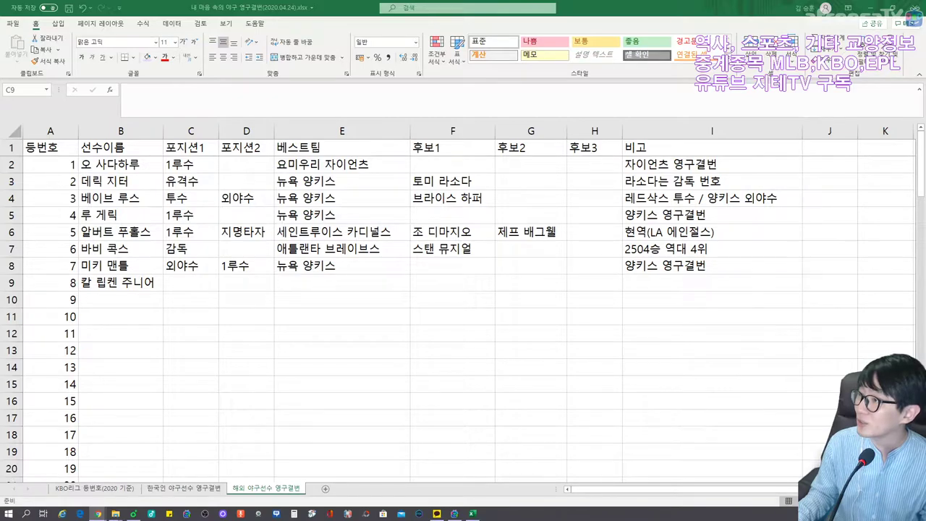
{"action": "left_click", "coordinate": [183, 284]}
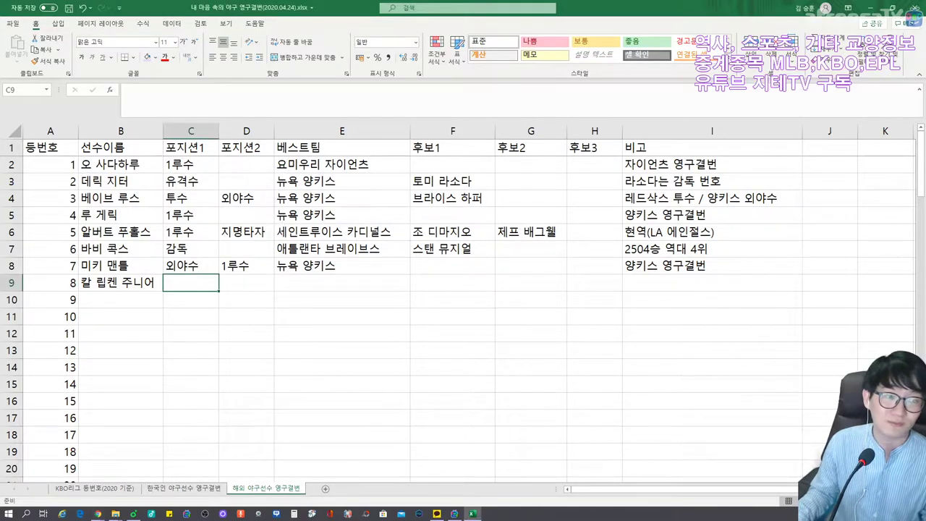
{"action": "type", "text": "유격수"}
{"action": "key", "text": "Tab"}
{"action": "key", "text": "Tab"}
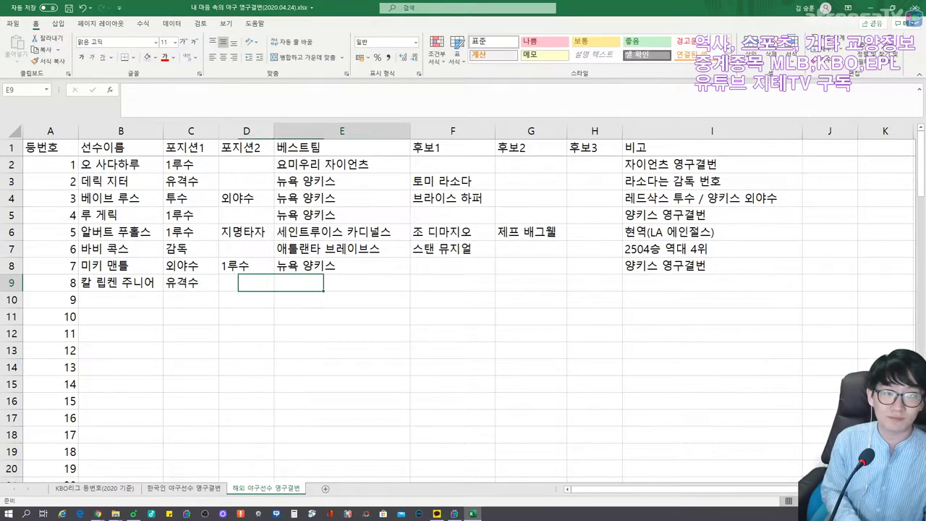
Step: Enter 볼티모어 오리올스 as the best team and 요기 베라 as 후보1 for number 8
{"action": "type", "text": "볼티모어 오"}
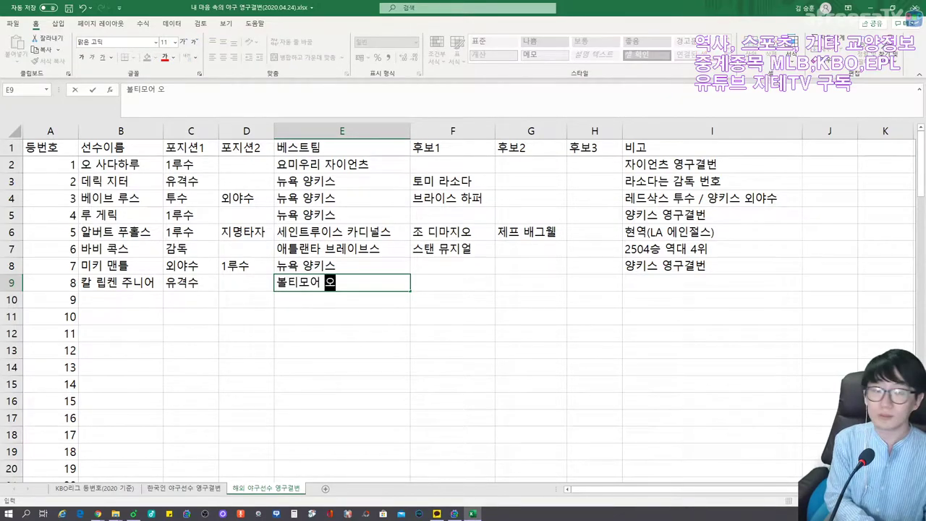
{"action": "type", "text": "리올스"}
{"action": "key", "text": "Tab"}
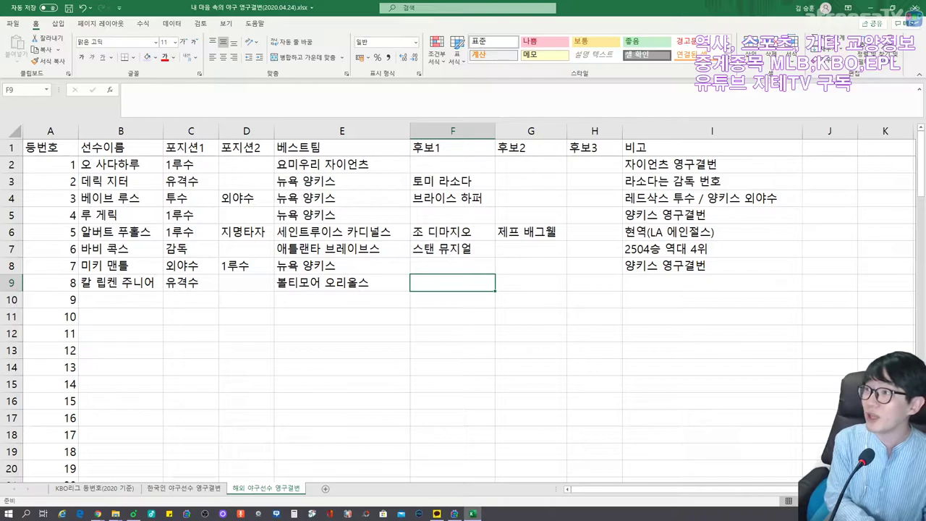
{"action": "type", "text": "요기 베라"}
Step: Add the remark 2632경기 연속 출전(역대 1위) for number 8
{"action": "key", "text": "Tab"}
{"action": "key", "text": "Tab"}
{"action": "key", "text": "Tab"}
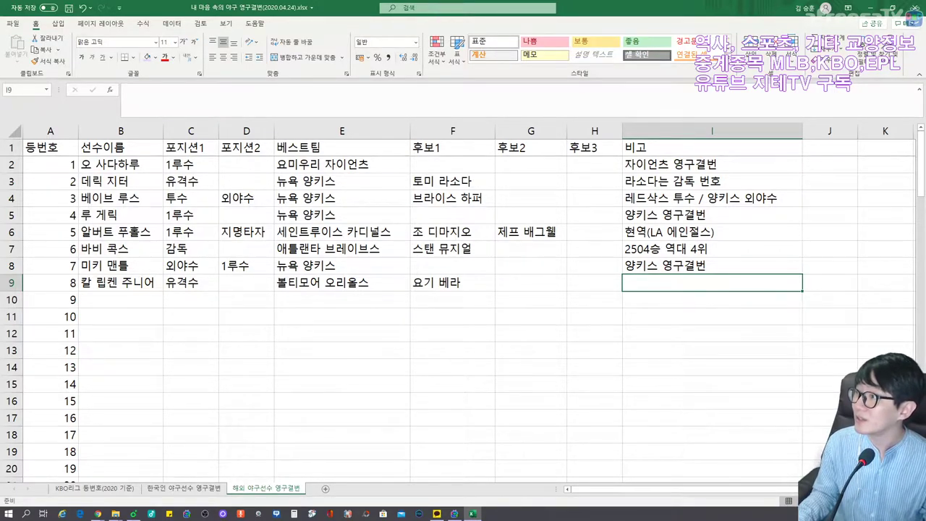
{"action": "type", "text": "2632"}
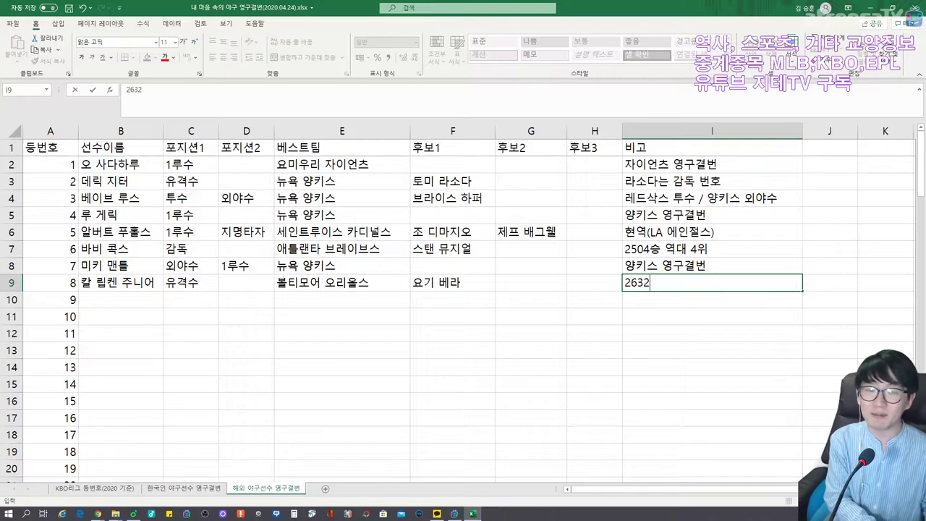
{"action": "type", "text": "경ㄱ기 연속 출전"}
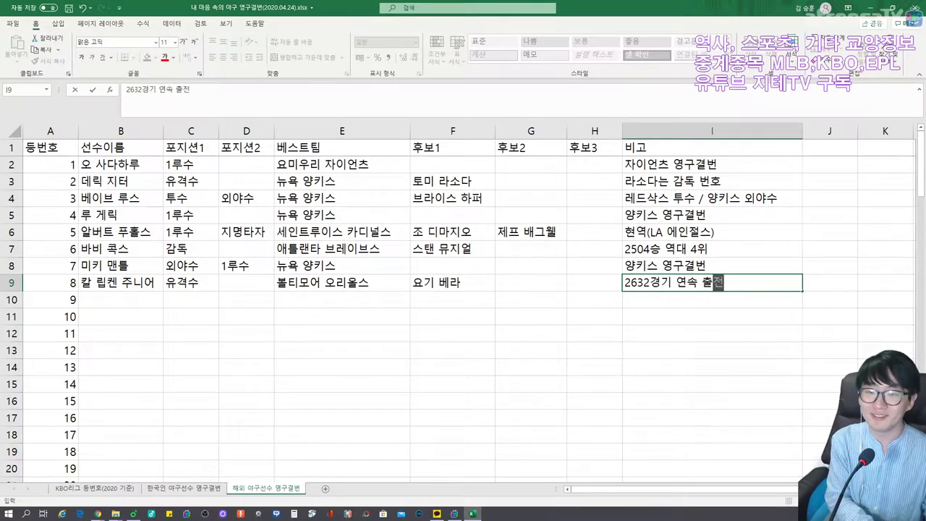
{"action": "key", "text": "Return"}
{"action": "key", "text": "BackSpace"}
{"action": "key", "text": "Up"}
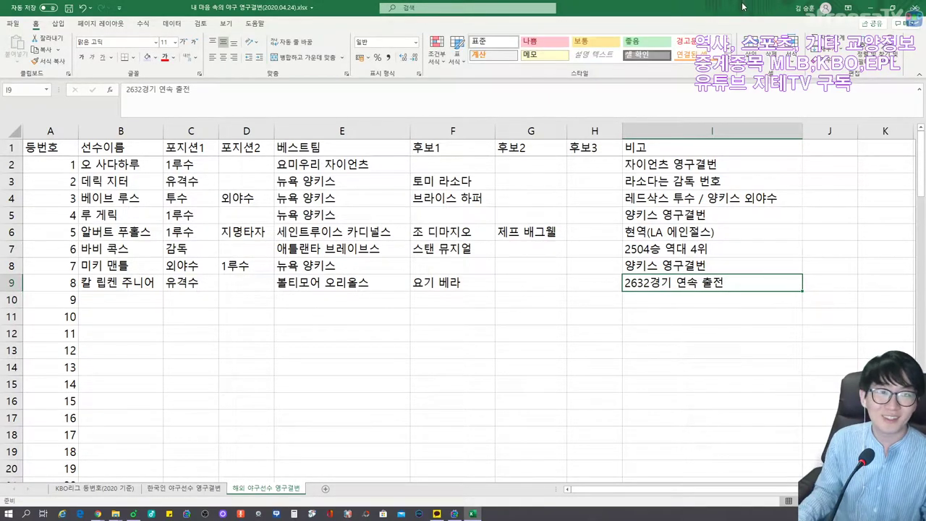
{"action": "key", "text": "F2"}
{"action": "type", "text": "("}
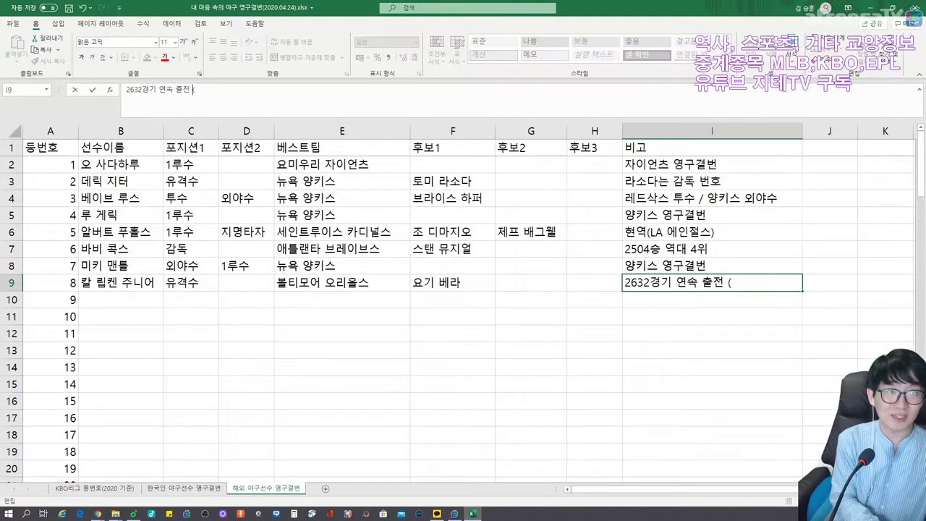
{"action": "type", "text": "역대 1위)"}
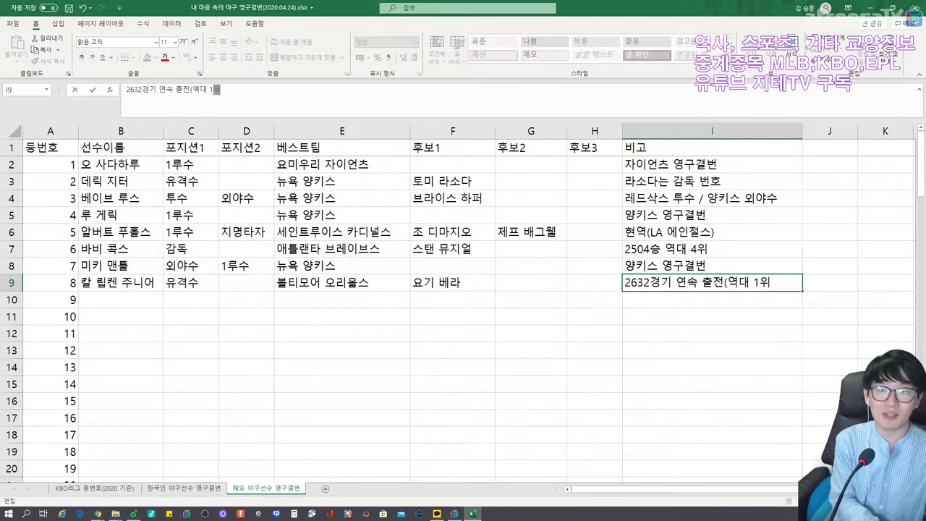
{"action": "key", "text": "Return"}
Step: Enter 테드 윌리엄스 as the player for number 9
{"action": "key", "text": "Left"}
{"action": "key", "text": "Left"}
{"action": "key", "text": "Left"}
{"action": "key", "text": "Left"}
{"action": "key", "text": "Left"}
{"action": "key", "text": "Left"}
{"action": "key", "text": "Left"}
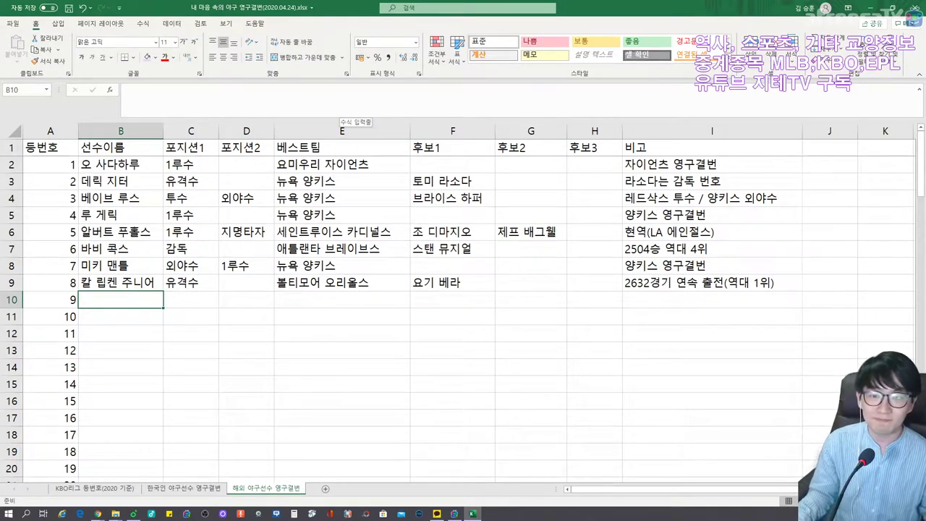
{"action": "key", "text": "alt+Tab"}
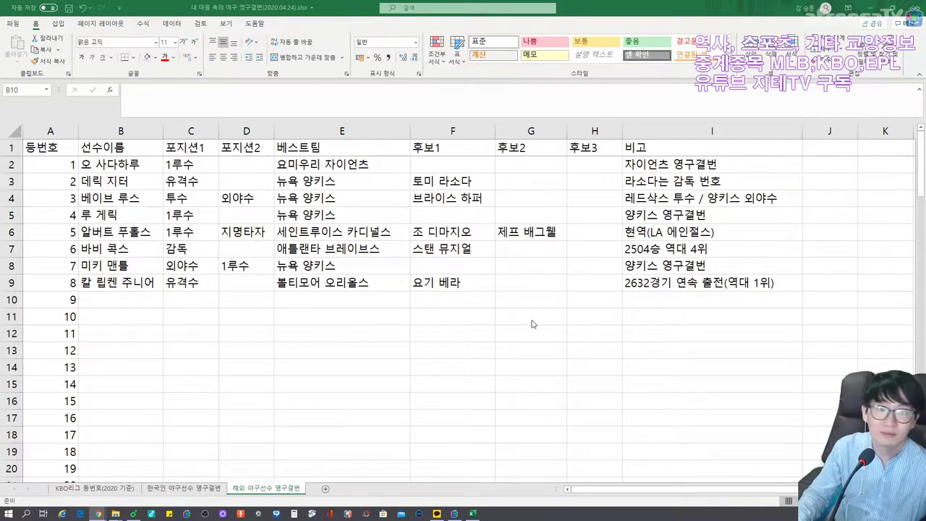
{"action": "left_click", "coordinate": [145, 298]}
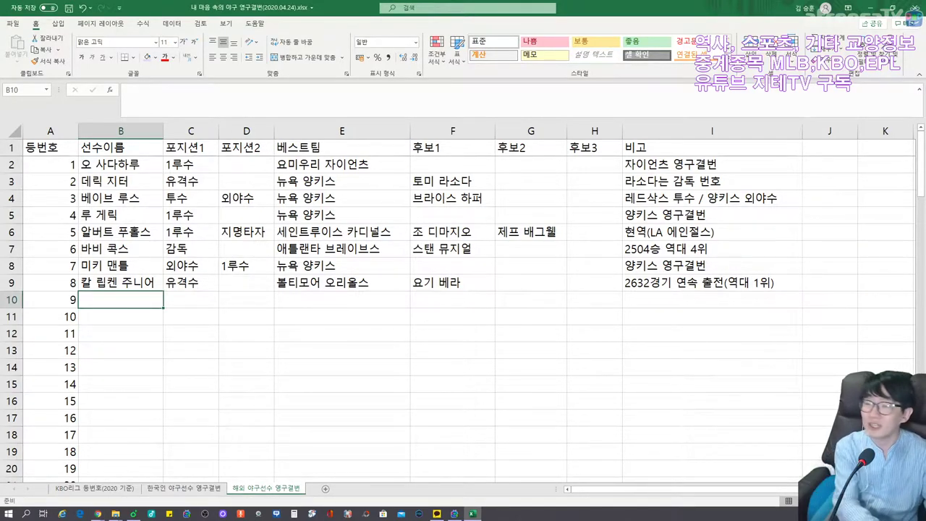
{"action": "type", "text": "테드 윌리엄스"}
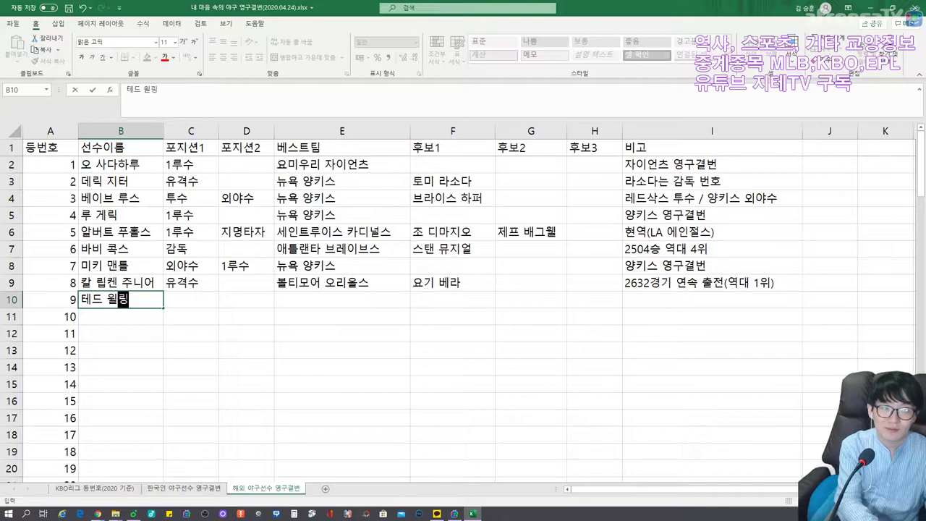
{"action": "key", "text": "Tab"}
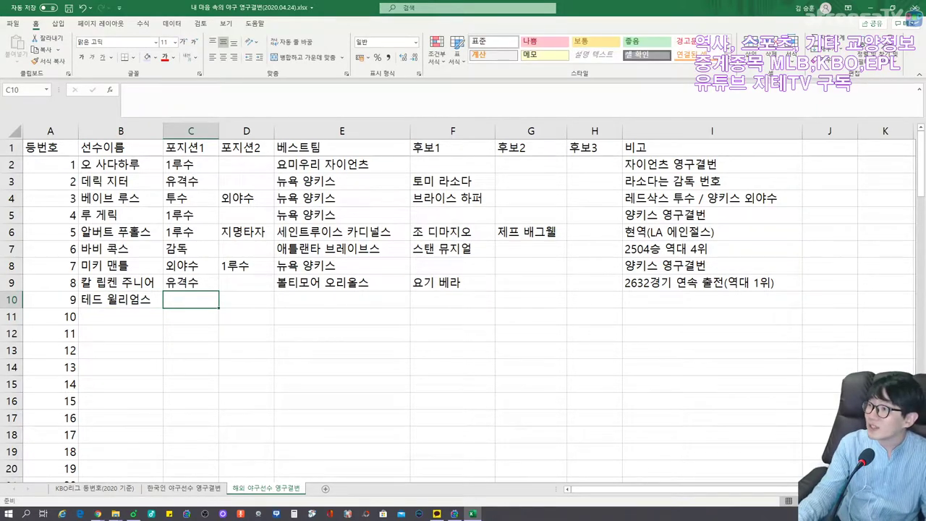
Step: Enter 외야수 as 포지션1 for number 9
{"action": "key", "text": "alt+Tab"}
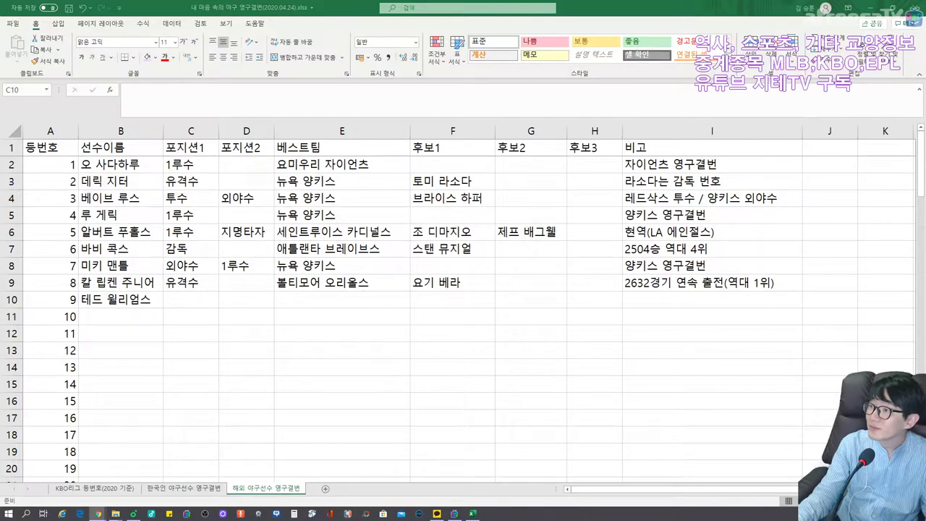
{"action": "left_click", "coordinate": [189, 304]}
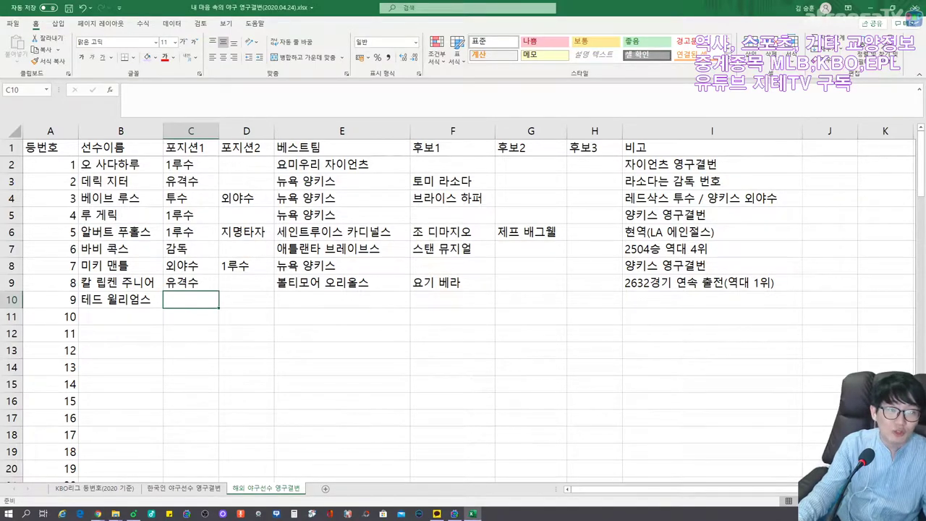
{"action": "type", "text": "외야수"}
{"action": "key", "text": "Tab"}
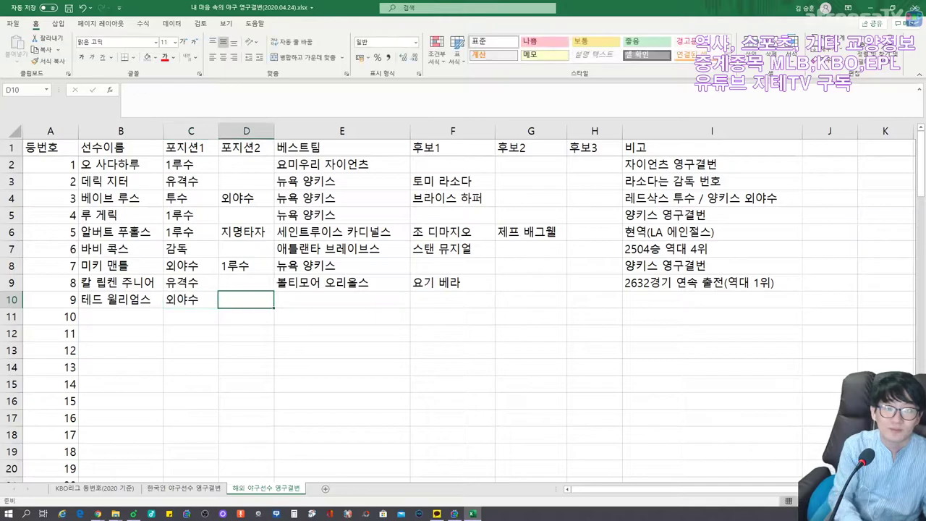
Step: Enter 보스턴 레드삭스 as the best team and 로저 매리스 as 후보1 for number 9
{"action": "key", "text": "Tab"}
{"action": "type", "text": "보스턴"}
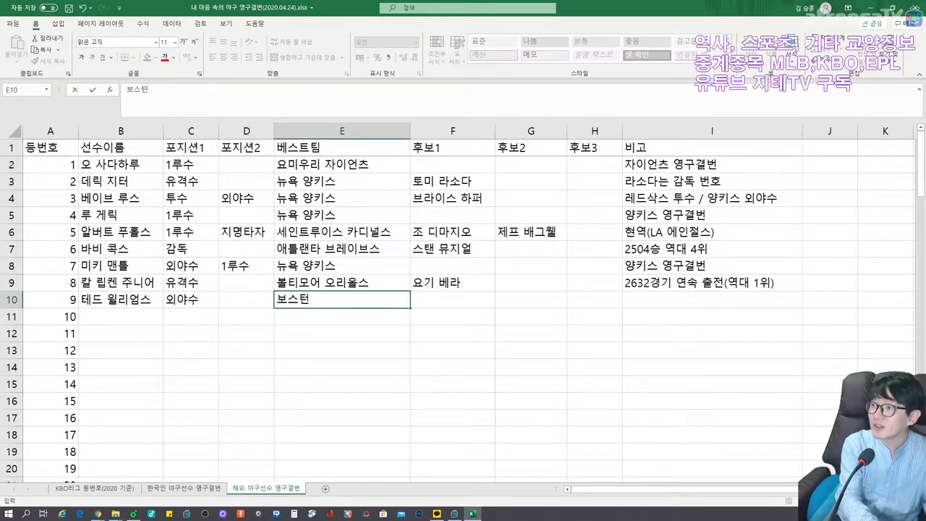
{"action": "type", "text": " 레드삭스"}
{"action": "key", "text": "Tab"}
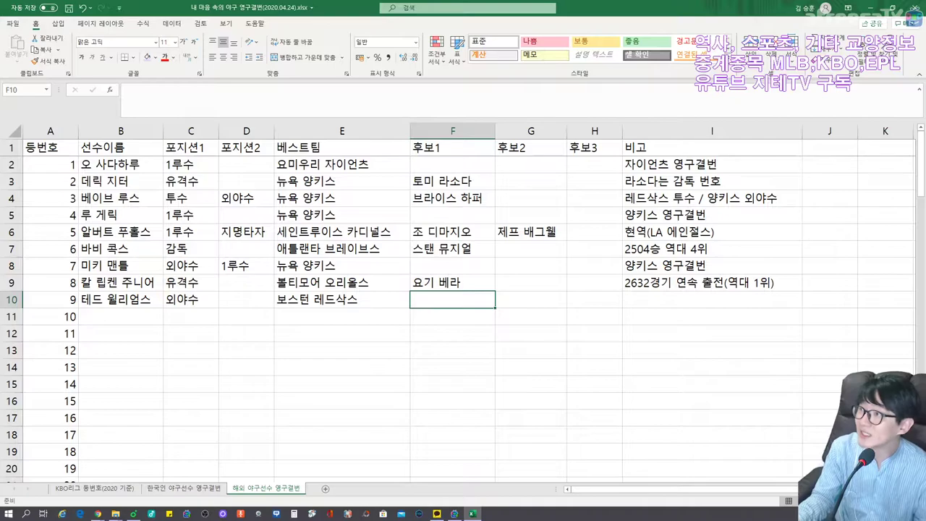
{"action": "type", "text": "로저 매리스"}
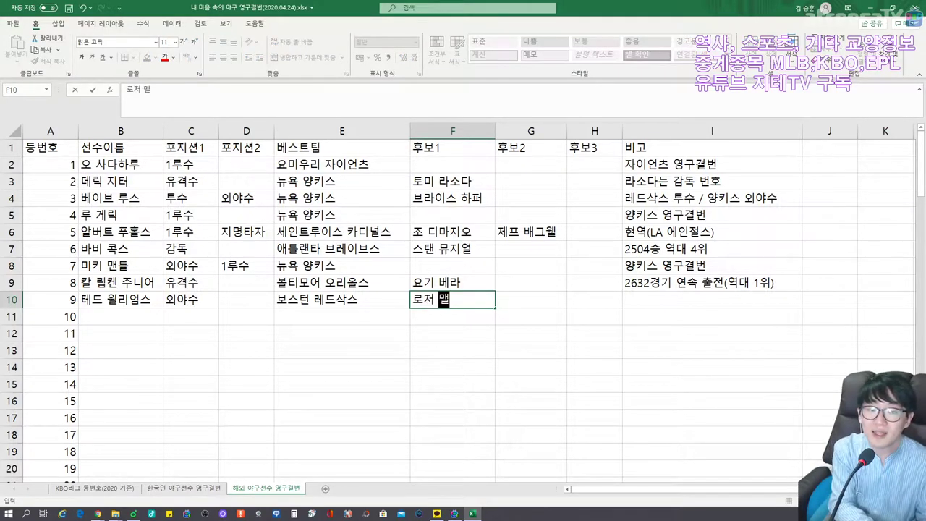
Step: Add the remark 한국 전쟁 참전 용사 for number 9
{"action": "key", "text": "Tab"}
{"action": "key", "text": "Tab"}
{"action": "key", "text": "Tab"}
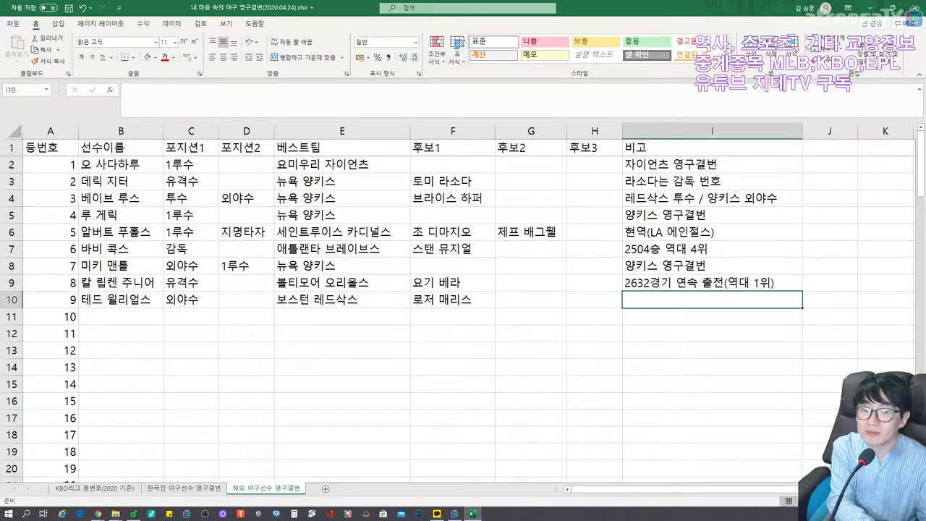
{"action": "type", "text": "한국 전쟁 ㅊ참전 용사"}
{"action": "key", "text": "Return"}
Step: Enter 토니 라 루사 as the name for number 10 with 감독 as 포지션1
{"action": "key", "text": "Left"}
{"action": "key", "text": "Left"}
{"action": "key", "text": "Left"}
{"action": "key", "text": "Left"}
{"action": "key", "text": "Left"}
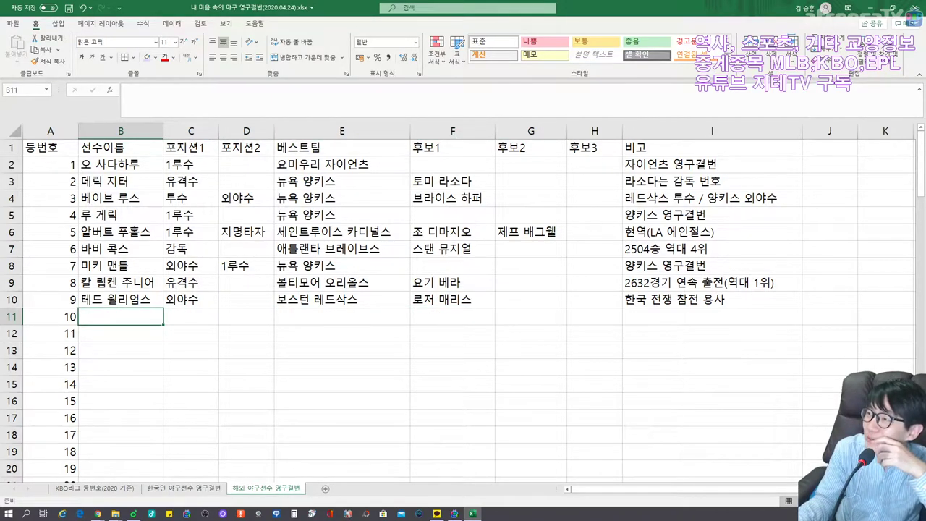
{"action": "key", "text": "alt+Tab"}
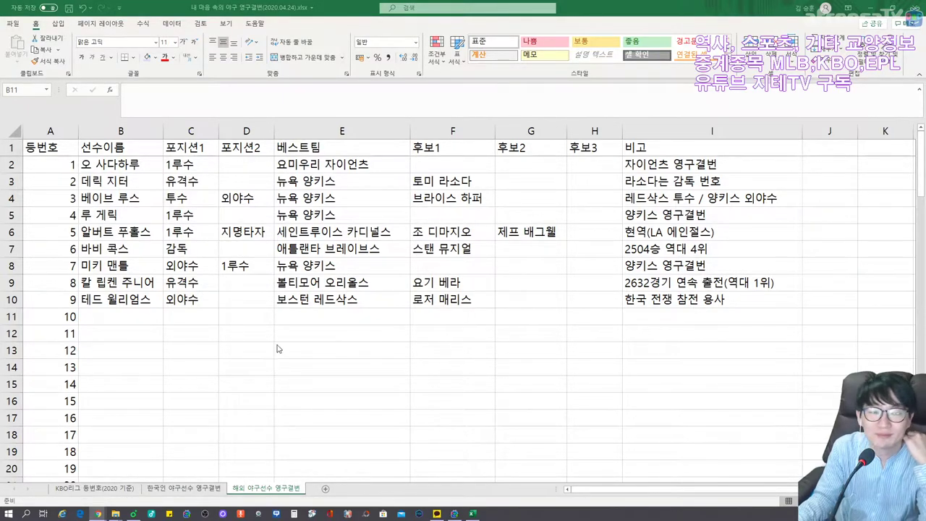
{"action": "type", "text": "토니 "}
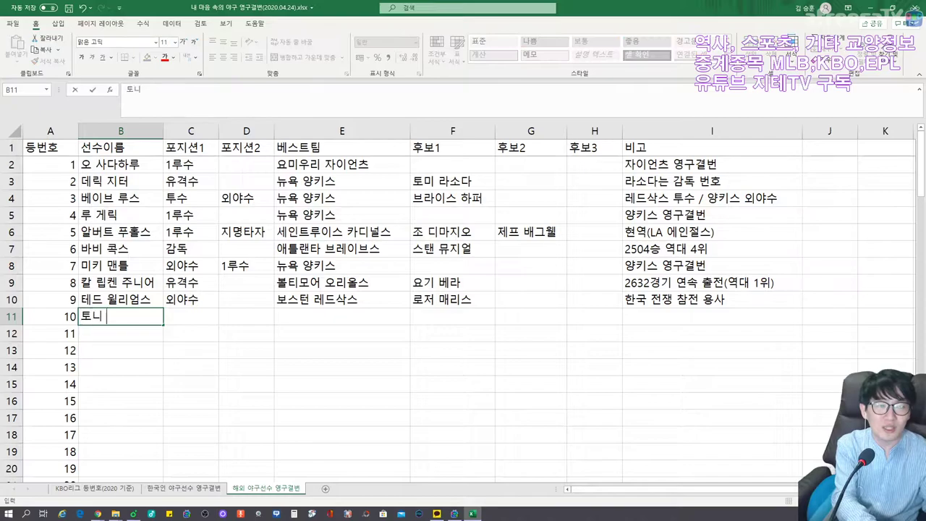
{"action": "type", "text": "라 루사"}
{"action": "key", "text": "Tab"}
{"action": "type", "text": "감독"}
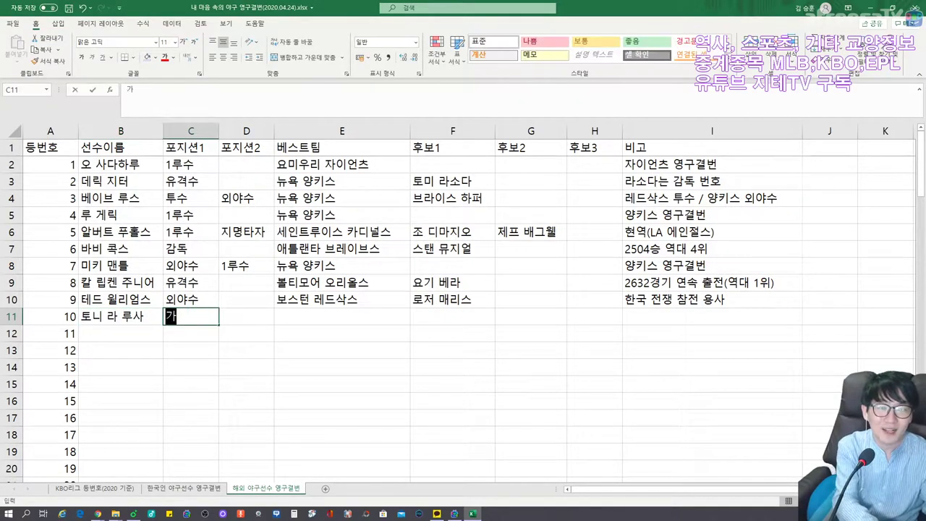
Step: Enter 오클랜드 애슬레틱스, 세인트루이스 카디널스 as the best team for number 10
{"action": "key", "text": "Tab"}
{"action": "key", "text": "Tab"}
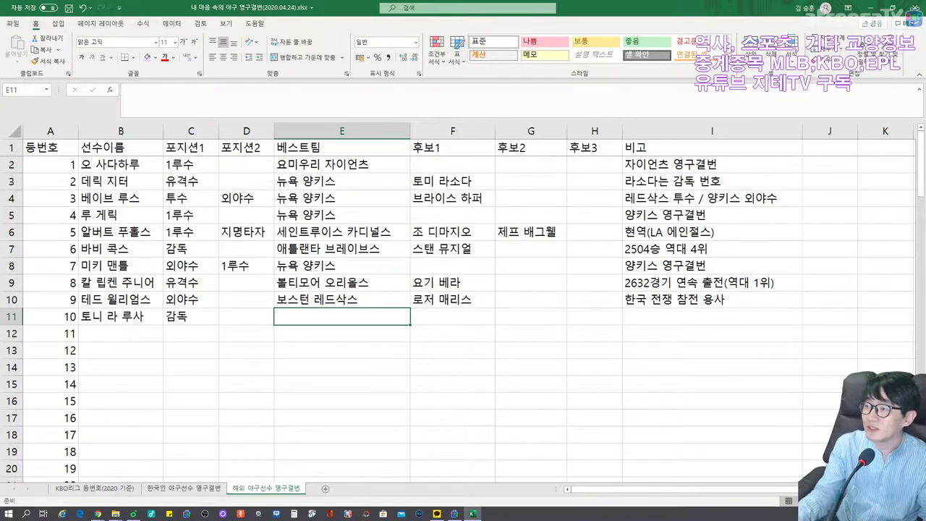
{"action": "key", "text": "alt+Tab"}
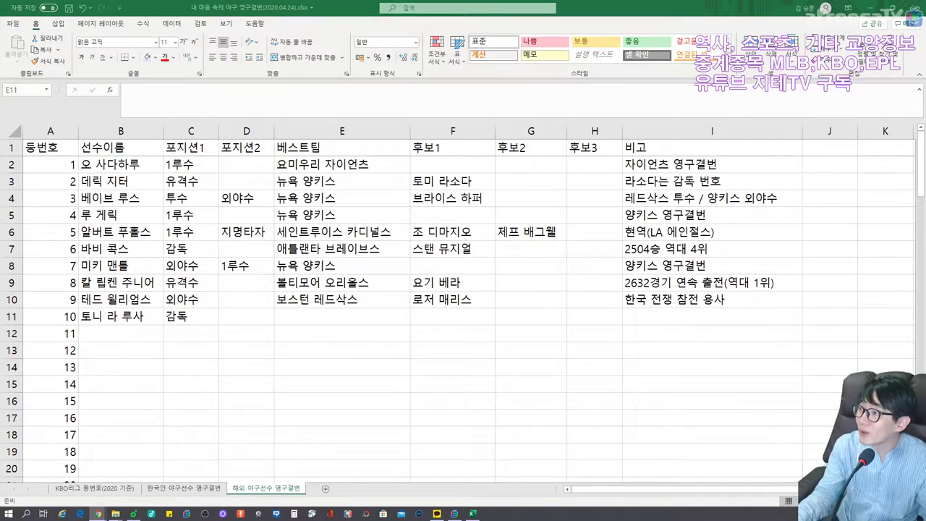
{"action": "left_click", "coordinate": [311, 313]}
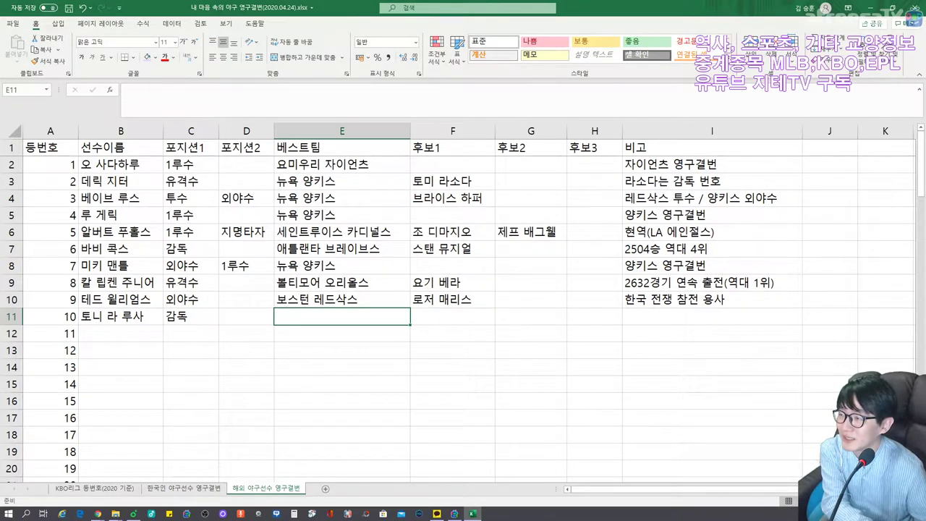
{"action": "type", "text": "오클랜드"}
{"action": "type", "text": " 애슬렡"}
{"action": "type", "text": "틱스, 세인ㅌ"}
{"action": "type", "text": "트루이스 카디널스"}
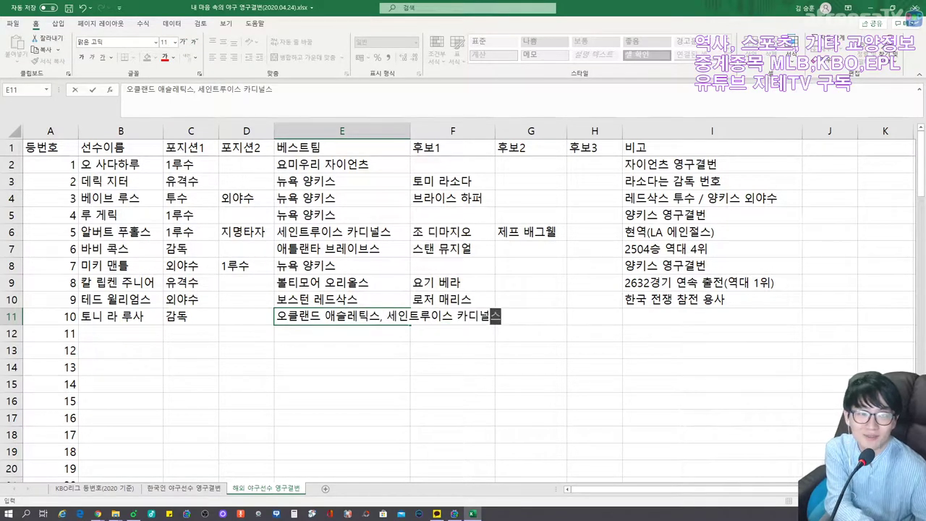
{"action": "key", "text": "Tab"}
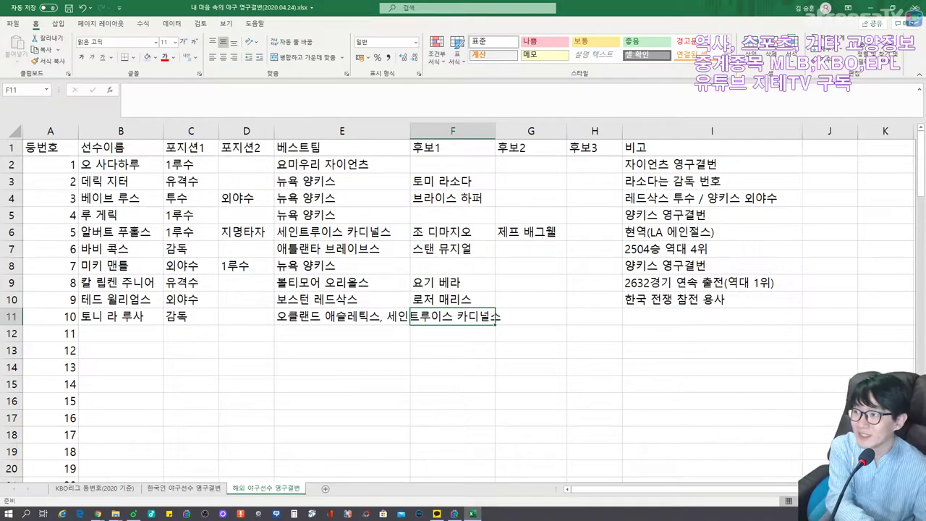
Step: Enter 치퍼 존스 as 후보1 for number 10 and add the remark 2728승 역대 3위
{"action": "type", "text": "치퍼 존스"}
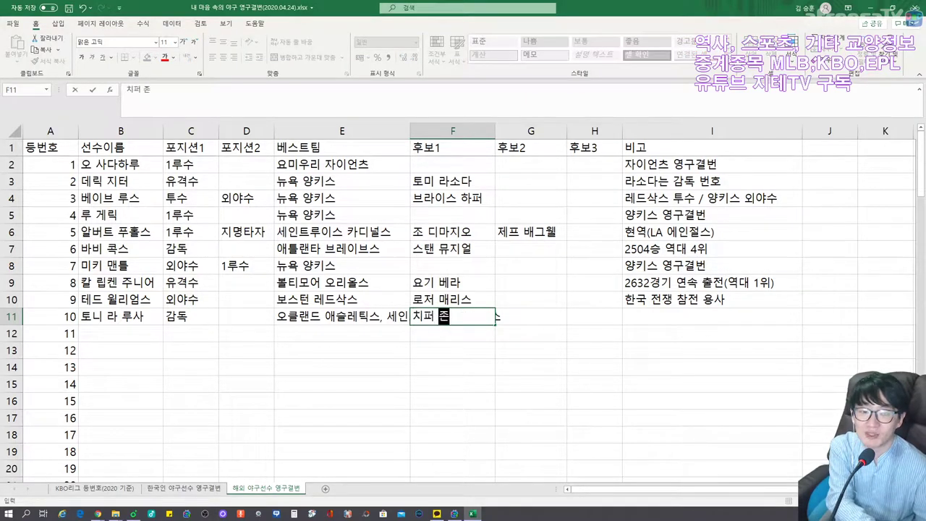
{"action": "key", "text": "Tab"}
{"action": "key", "text": "Tab"}
{"action": "key", "text": "Tab"}
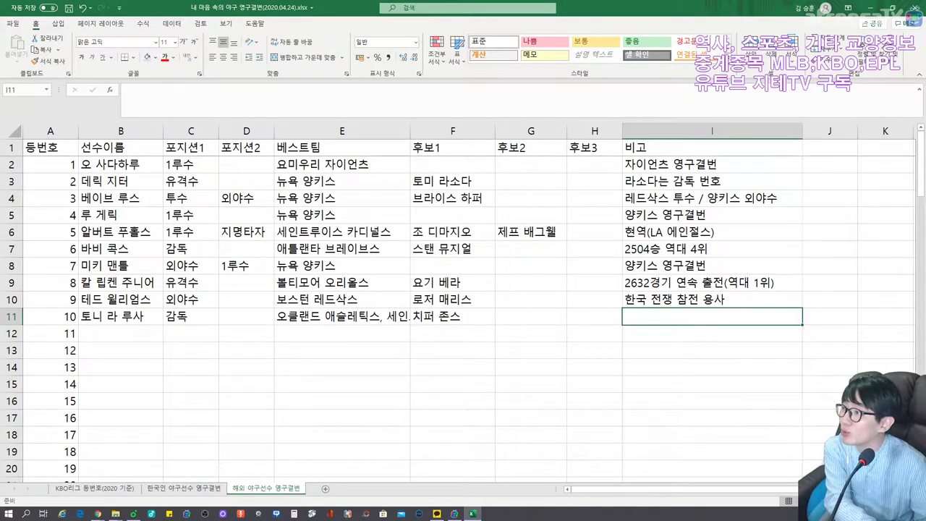
{"action": "type", "text": "2"}
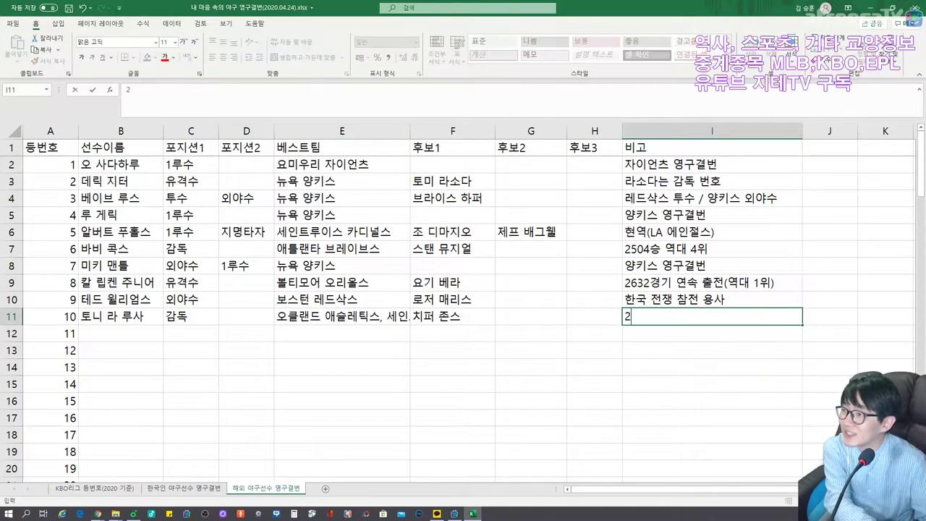
{"action": "type", "text": "728승 "}
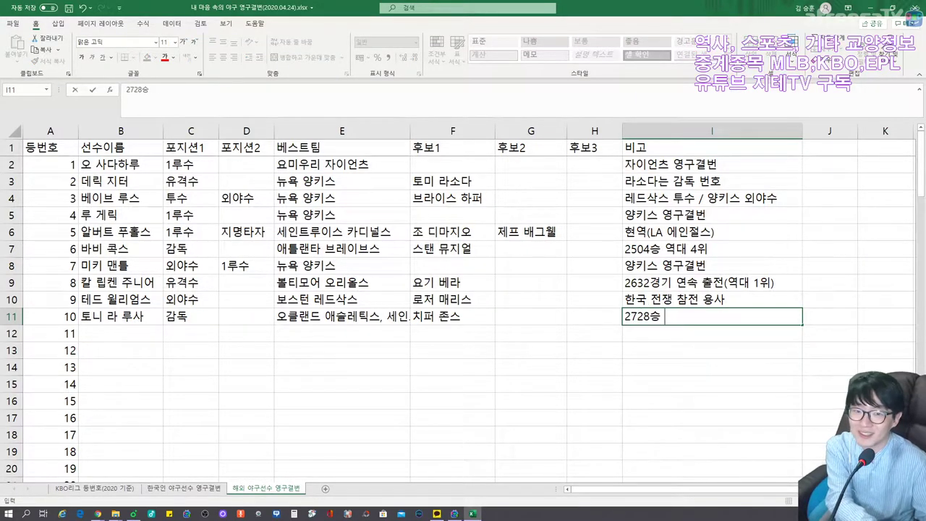
{"action": "type", "text": "역대 3우ㅣ"}
{"action": "key", "text": "Return"}
Step: Auto-fit the 베스트팀 column's width to its longest entry
{"action": "key", "text": "Left"}
{"action": "key", "text": "Left"}
{"action": "key", "text": "Left"}
{"action": "key", "text": "Left"}
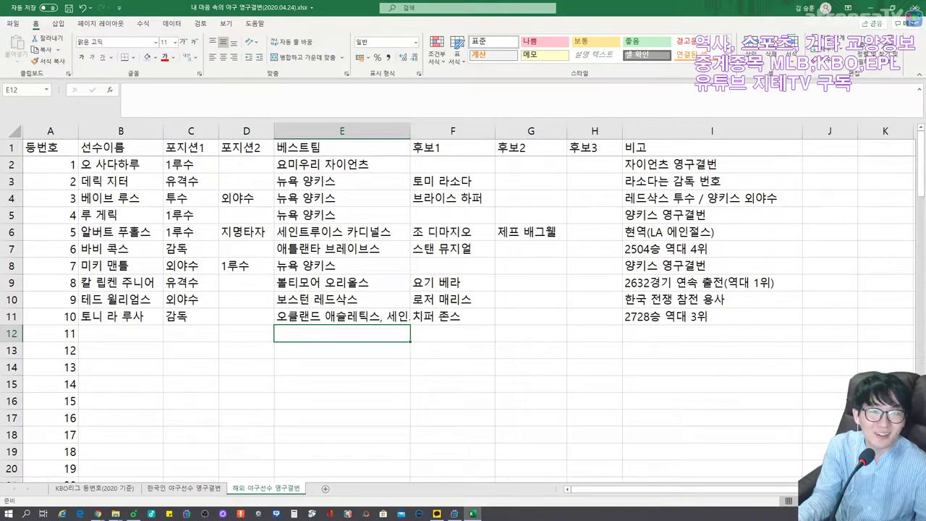
{"action": "double_click", "coordinate": [411, 130]}
Step: Enter 오타니 쇼헤이 as 후보1 for number 11
{"action": "left_click", "coordinate": [120, 333]}
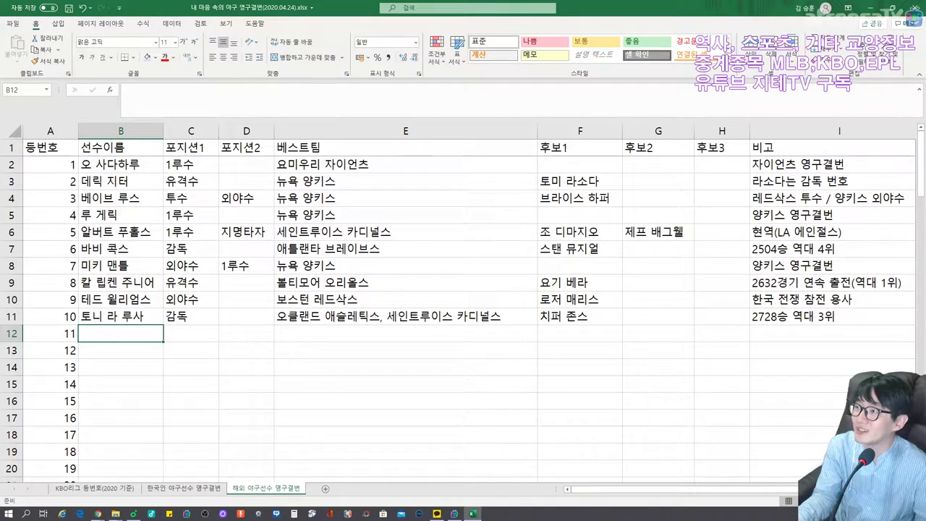
{"action": "key", "text": "alt+Tab"}
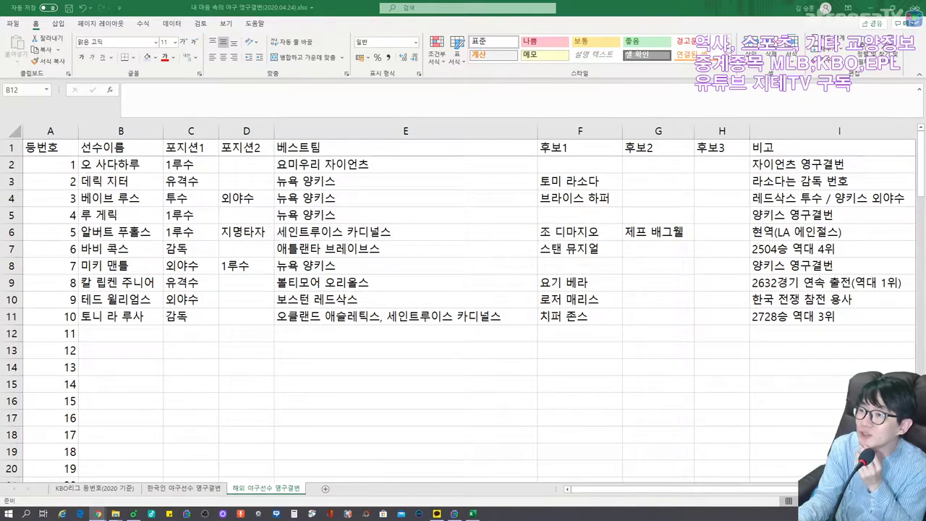
{"action": "left_click", "coordinate": [566, 334]}
{"action": "left_click", "coordinate": [567, 334]}
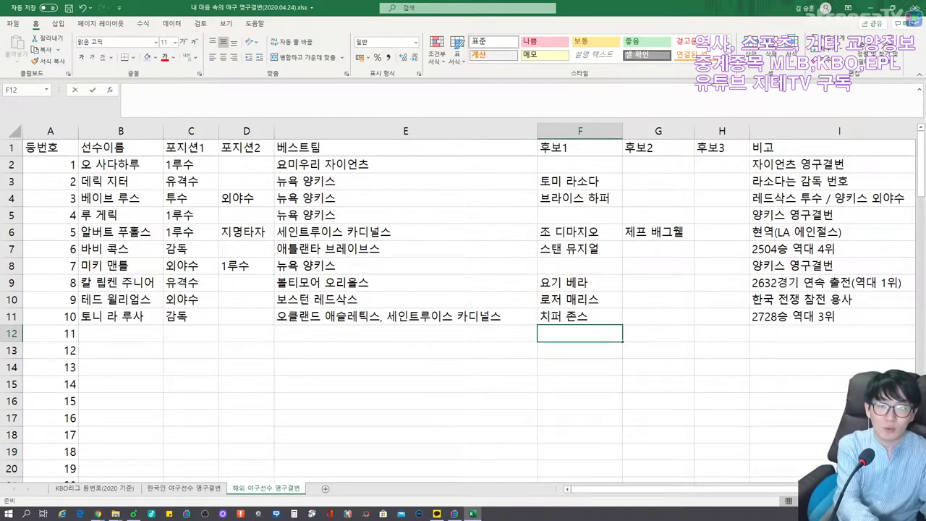
{"action": "type", "text": "오타니 쇼헤이"}
Step: Enter 다르빗슈 유 as the name for number 11 with 선발투수 as 포지션1
{"action": "key", "text": "Left"}
{"action": "key", "text": "Left"}
{"action": "key", "text": "Left"}
{"action": "key", "text": "Left"}
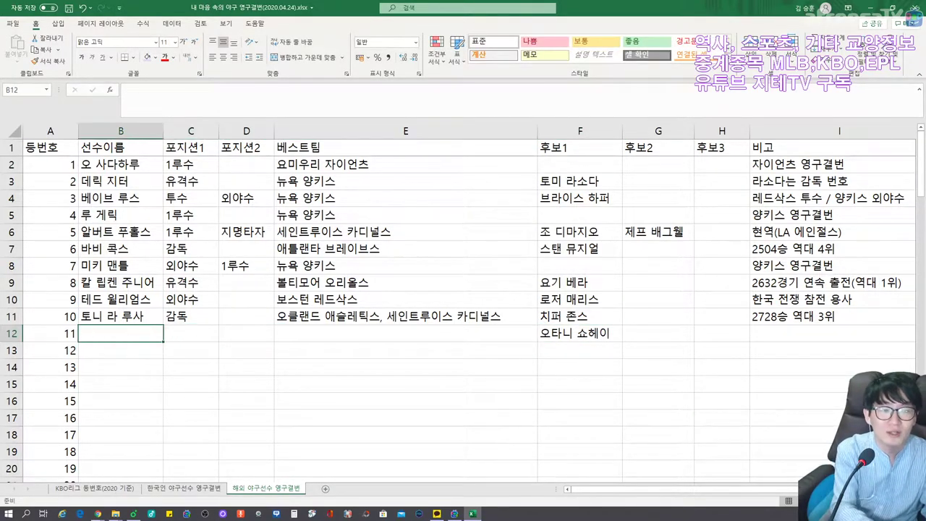
{"action": "type", "text": "다르빗슈 유"}
{"action": "key", "text": "Return"}
{"action": "key", "text": "Right"}
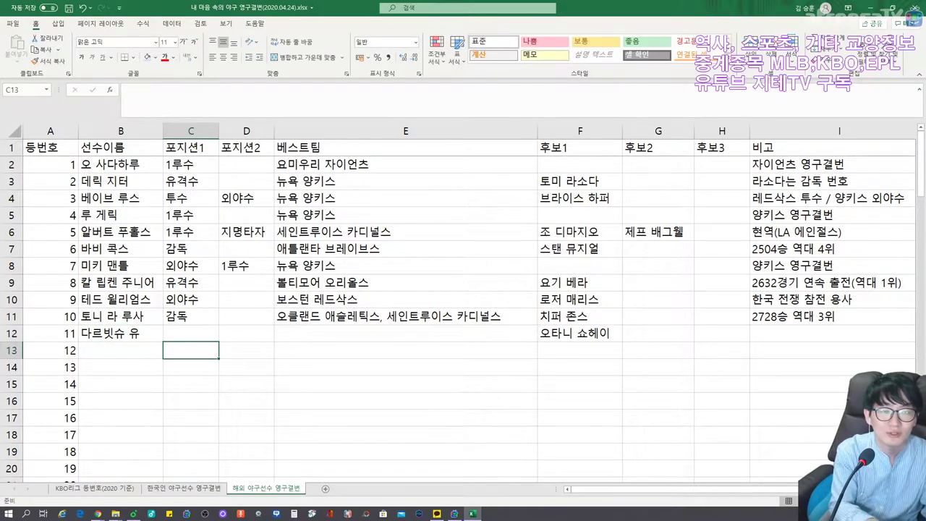
{"action": "key", "text": "Up"}
{"action": "type", "text": "선발투수"}
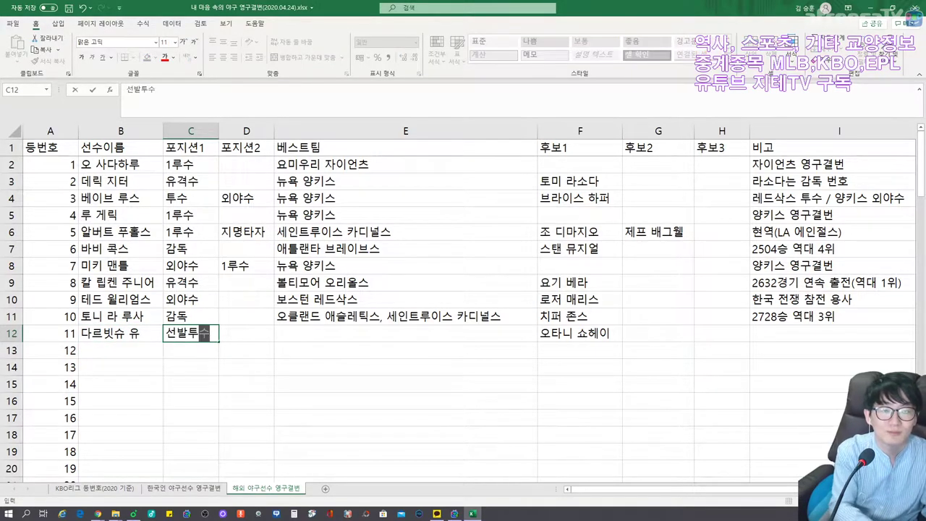
Step: Enter 닛폰햄 파이터즈, 텍사스 레인저스 as the best team for number 11
{"action": "key", "text": "Right"}
{"action": "key", "text": "Right"}
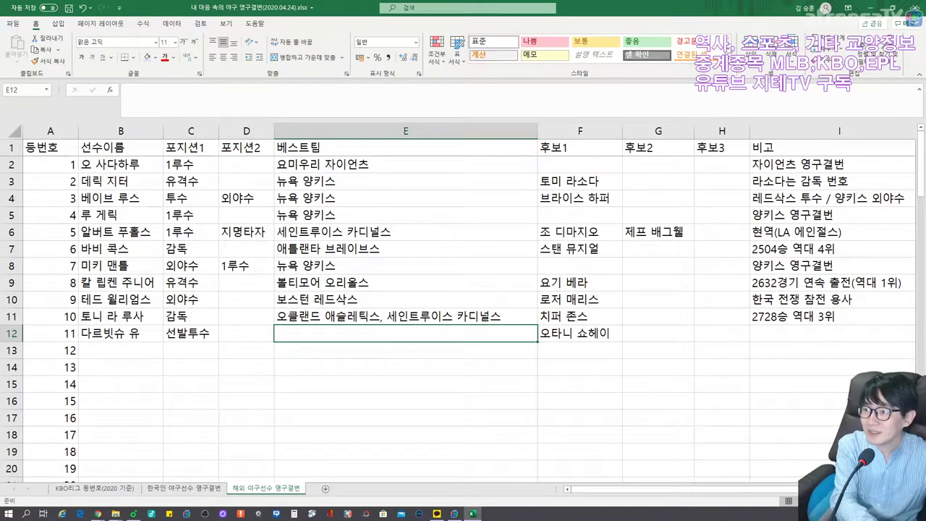
{"action": "type", "text": "닛폰햄"}
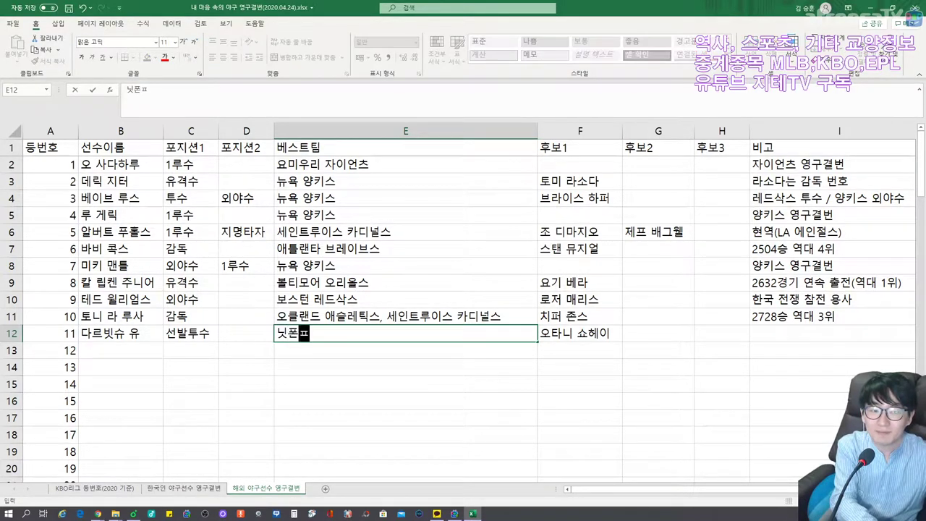
{"action": "key", "text": "BackSpace"}
{"action": "type", "text": "햄 파이"}
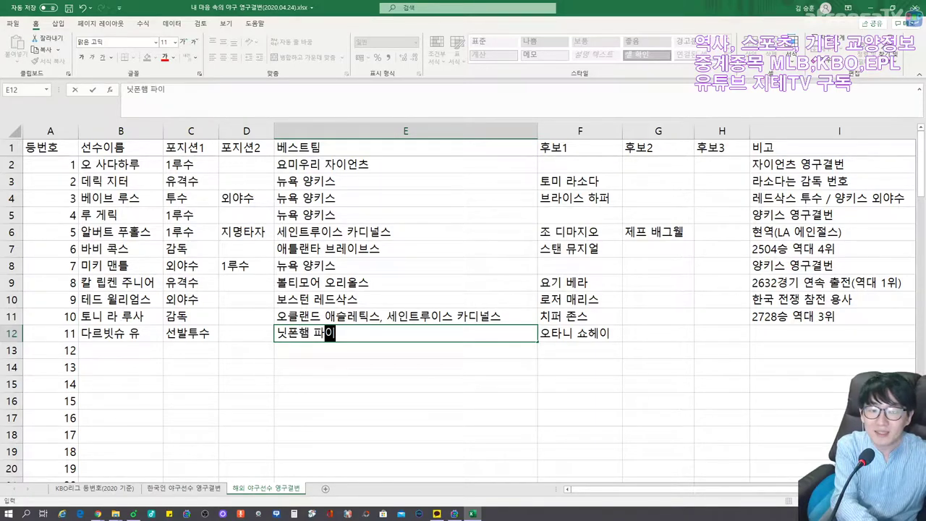
{"action": "type", "text": "터즈, "}
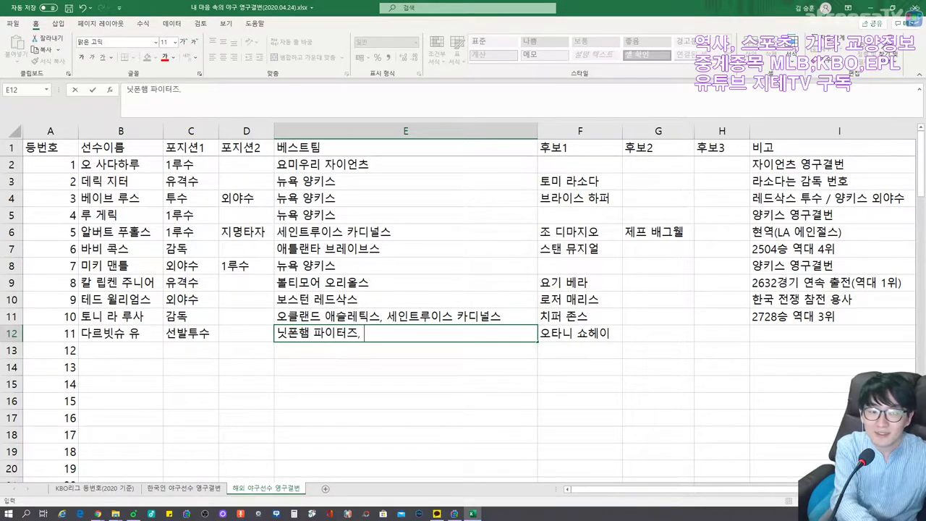
{"action": "type", "text": "테텍사스 레인저스"}
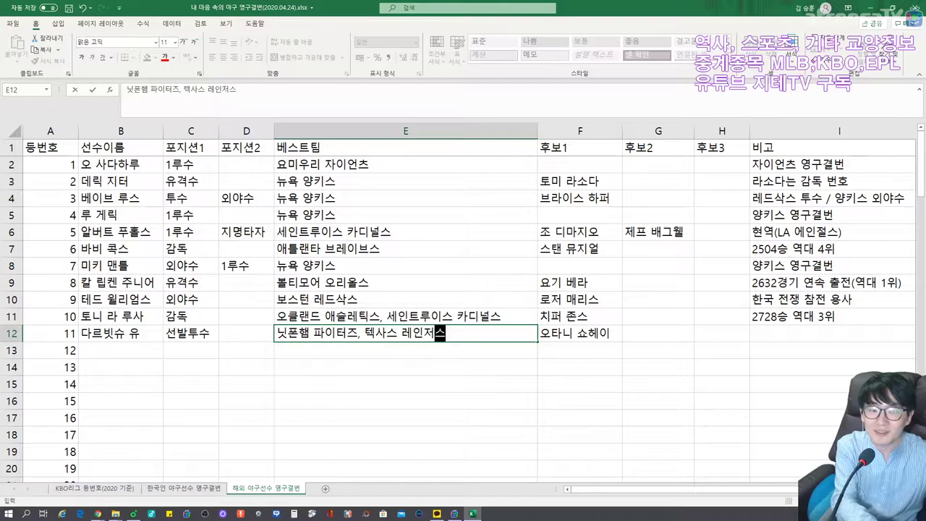
{"action": "key", "text": "Tab"}
Step: Enter 더스티 베이커 as the name for number 12 with 감독 as 포지션1
{"action": "key", "text": "Right"}
{"action": "key", "text": "Right"}
{"action": "key", "text": "Right"}
{"action": "key", "text": "Down"}
{"action": "key", "text": "Left"}
{"action": "key", "text": "Left"}
{"action": "key", "text": "Left"}
{"action": "key", "text": "Left"}
{"action": "key", "text": "Left"}
{"action": "key", "text": "Left"}
{"action": "key", "text": "Left"}
{"action": "key", "text": "Left"}
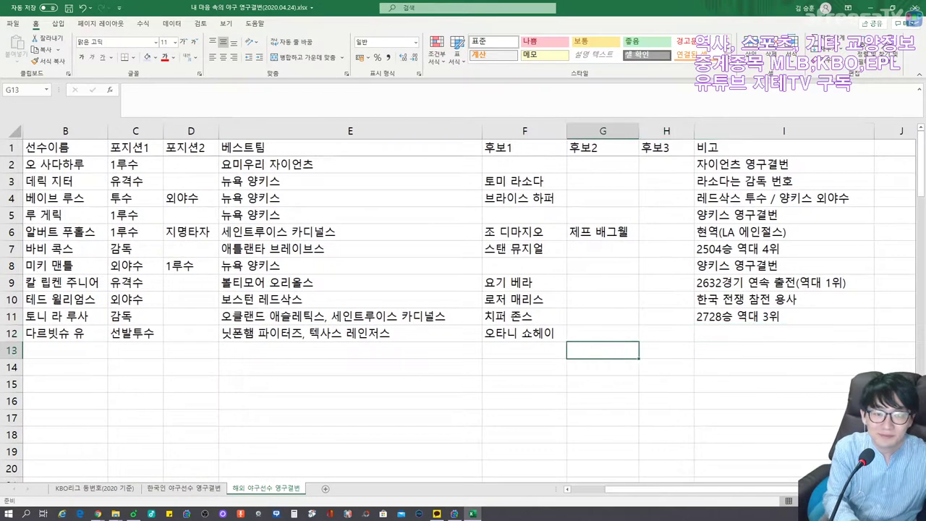
{"action": "key", "text": "Right"}
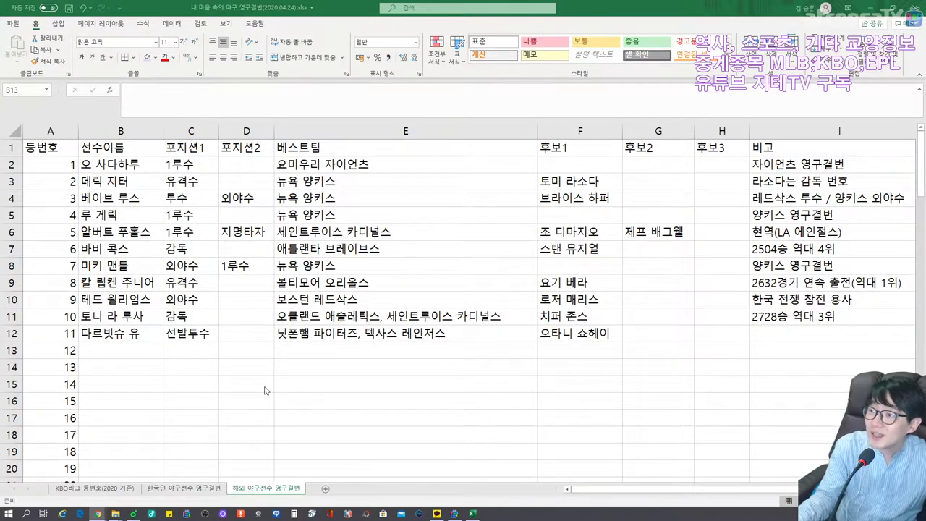
{"action": "type", "text": "더스티 베이커"}
{"action": "key", "text": "Tab"}
{"action": "type", "text": "감독"}
Step: Enter 샌프란시스코 자이언츠 as the best team for number 12
{"action": "key", "text": "Tab"}
{"action": "key", "text": "Tab"}
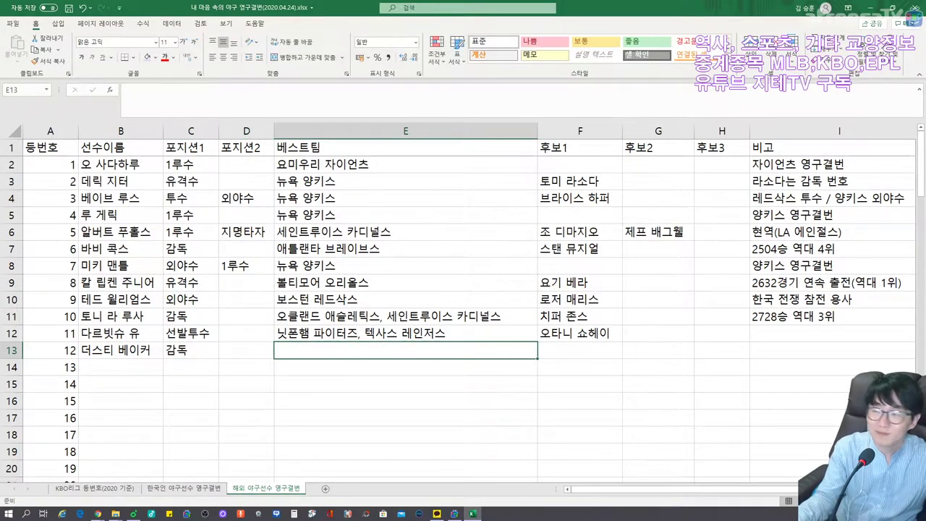
{"action": "key", "text": "alt+Tab"}
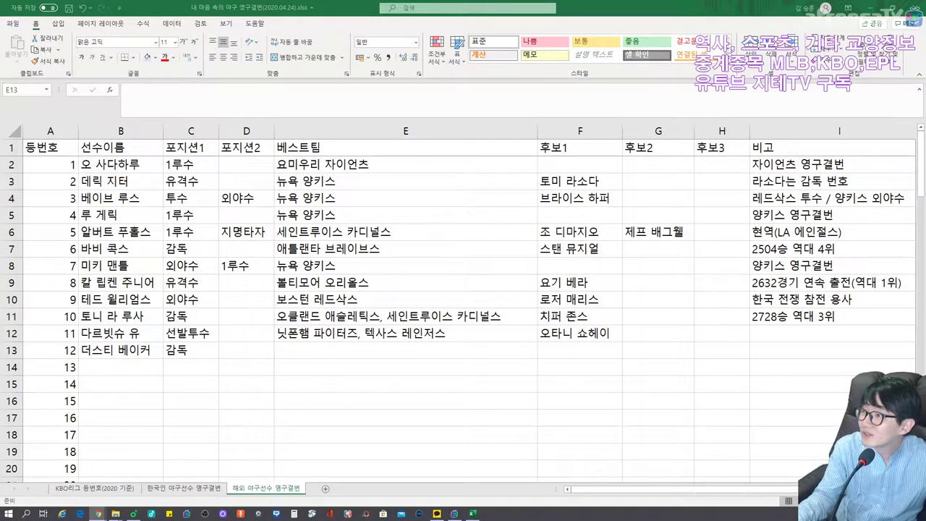
{"action": "left_click", "coordinate": [360, 352]}
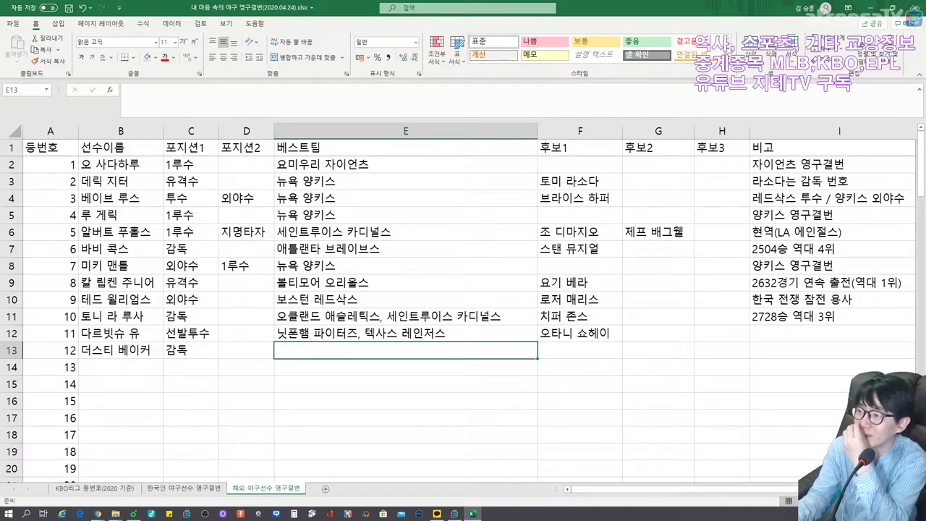
{"action": "key", "text": "F2"}
{"action": "type", "text": "샌프란시스코"}
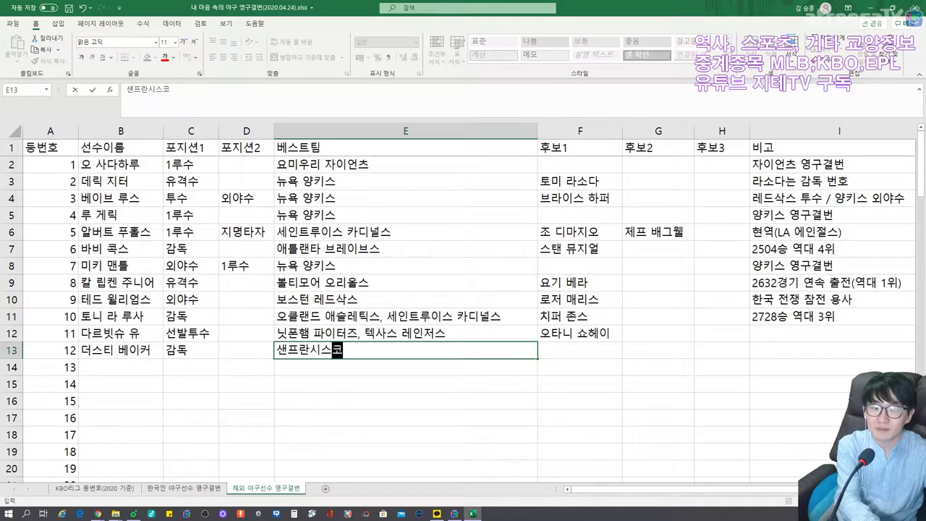
{"action": "type", "text": " 자이언츠"}
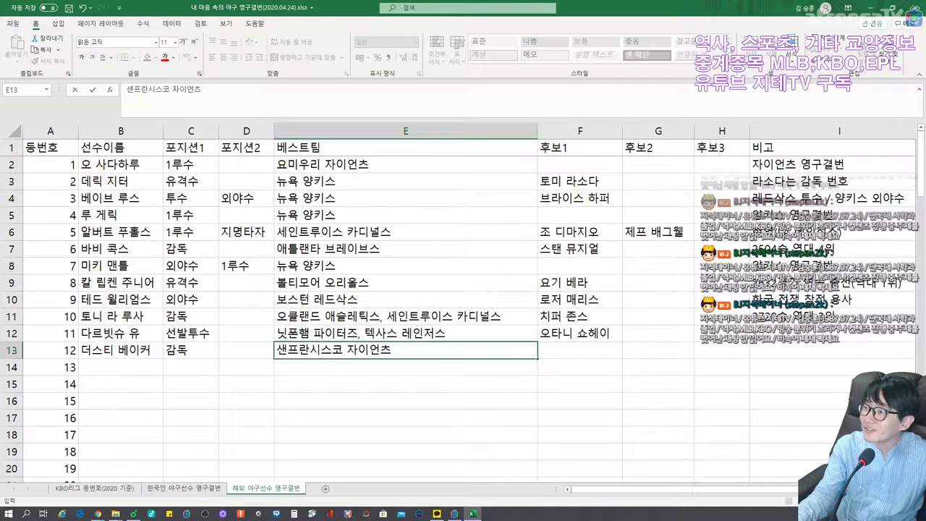
Step: Add the remark 현 휴스턴 애스트로스 감독 for number 12
{"action": "key", "text": "Right"}
{"action": "key", "text": "Right"}
{"action": "key", "text": "Right"}
{"action": "key", "text": "Right"}
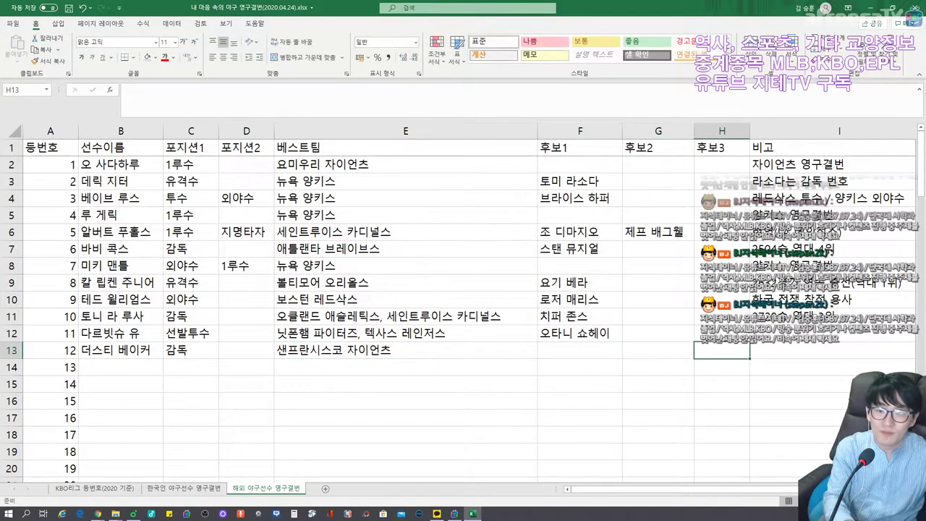
{"action": "type", "text": "ㅎㅕㄴ 휴스턴 ㅇ"}
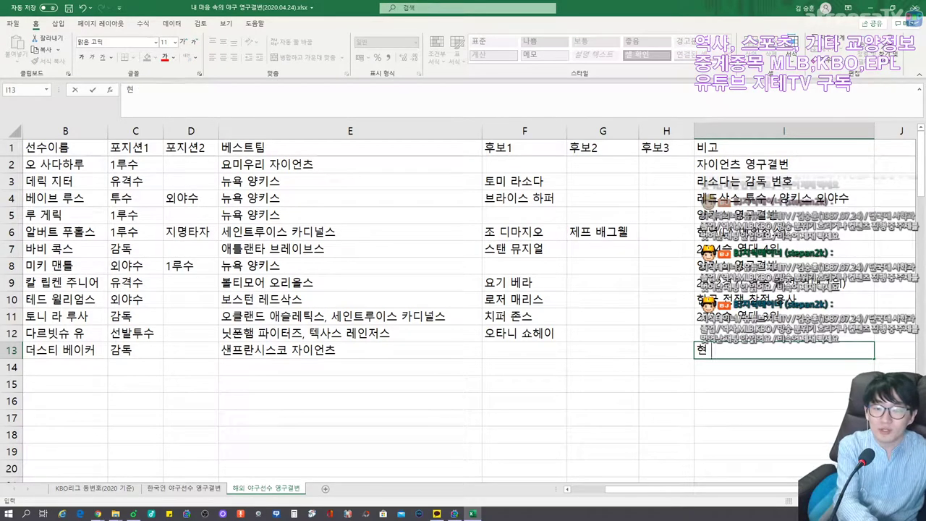
{"action": "type", "text": "ㅐ스트로스 감독"}
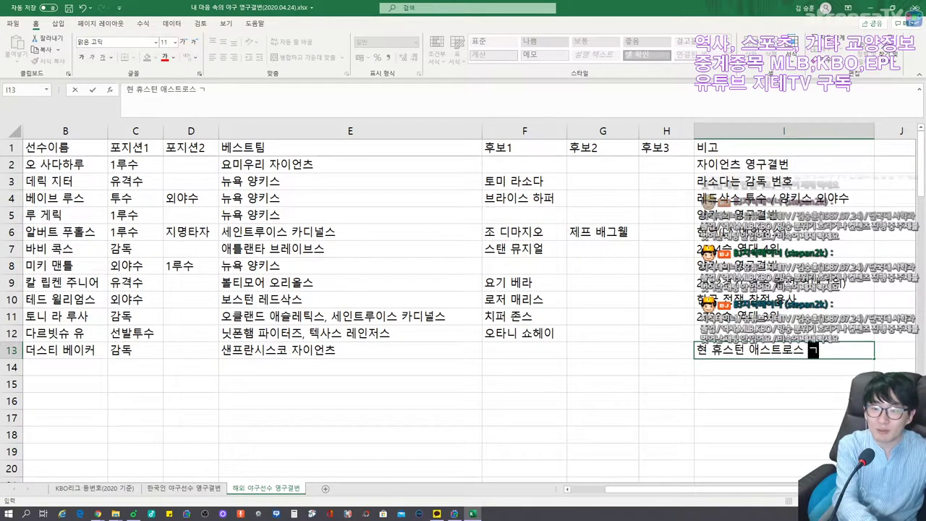
{"action": "key", "text": "Left"}
{"action": "key", "text": "Left"}
{"action": "key", "text": "Left"}
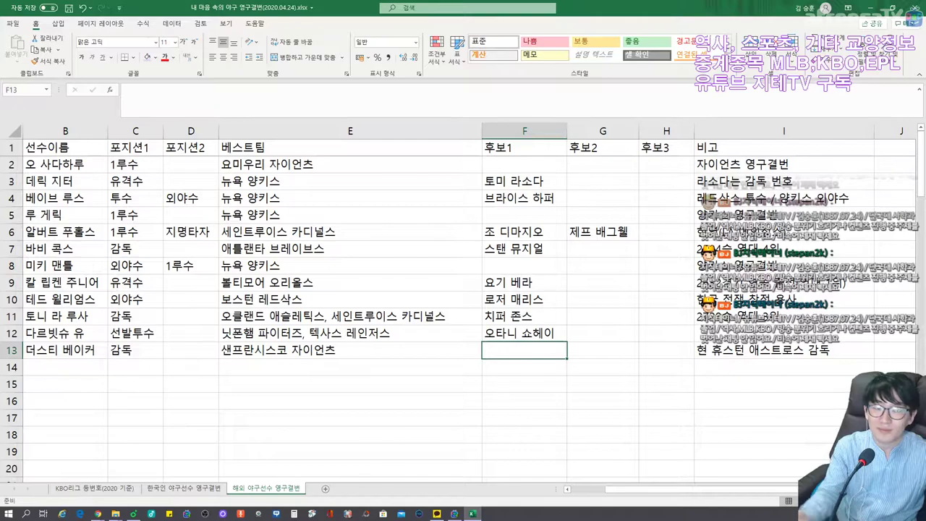
Step: Enter 알렉스 로드리게스 as the name for number 13
{"action": "key", "text": "alt+Tab"}
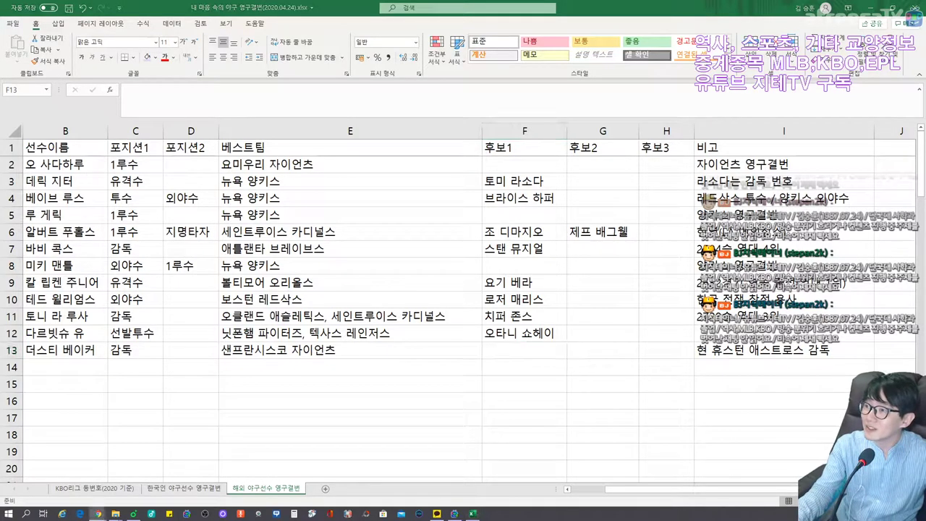
{"action": "left_click", "coordinate": [626, 6]}
{"action": "key", "text": "Left"}
{"action": "key", "text": "Left"}
{"action": "key", "text": "Left"}
{"action": "key", "text": "Left"}
{"action": "key", "text": "Left"}
{"action": "key", "text": "Right"}
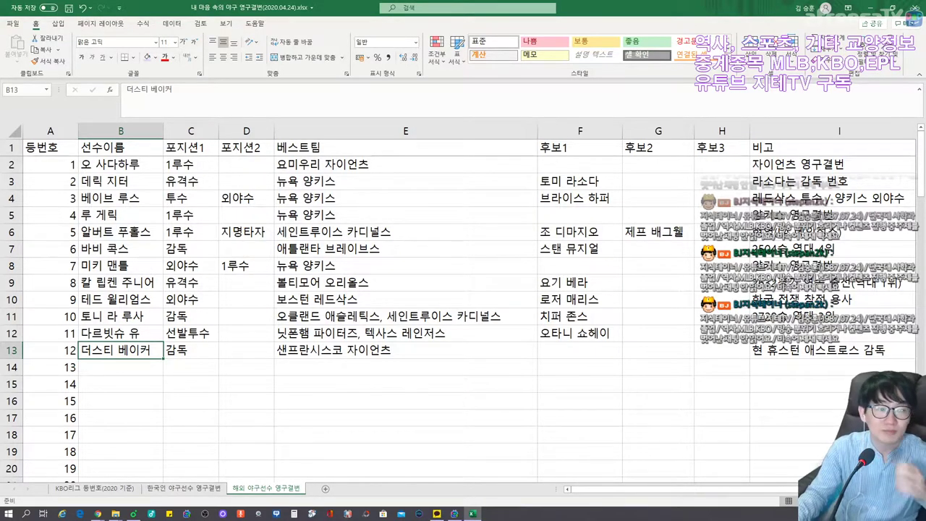
{"action": "key", "text": "Down"}
{"action": "type", "text": "알렉스 로드리게스"}
{"action": "key", "text": "Tab"}
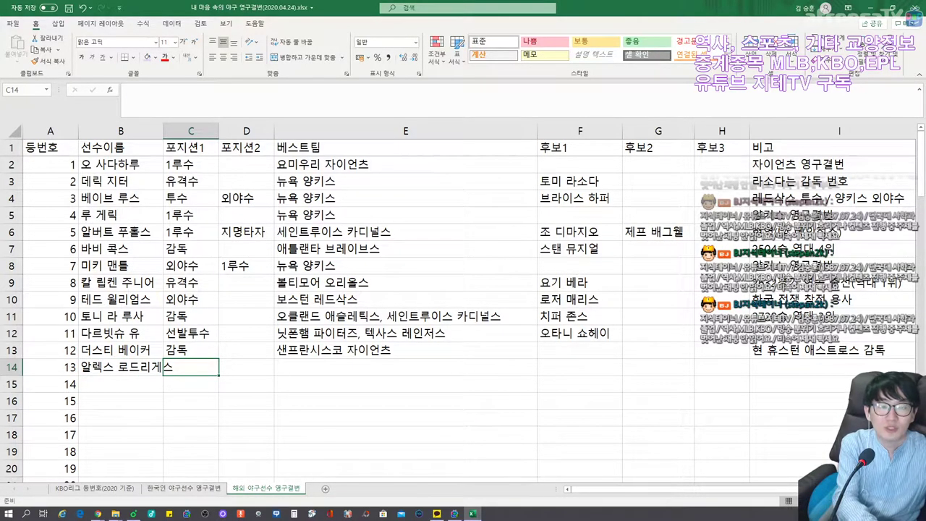
Step: Enter 유격수 as 포지션1, 3루수 as 포지션2 and 뉴욕 양키스 as the best team for number 13
{"action": "type", "text": "유격수"}
{"action": "key", "text": "Tab"}
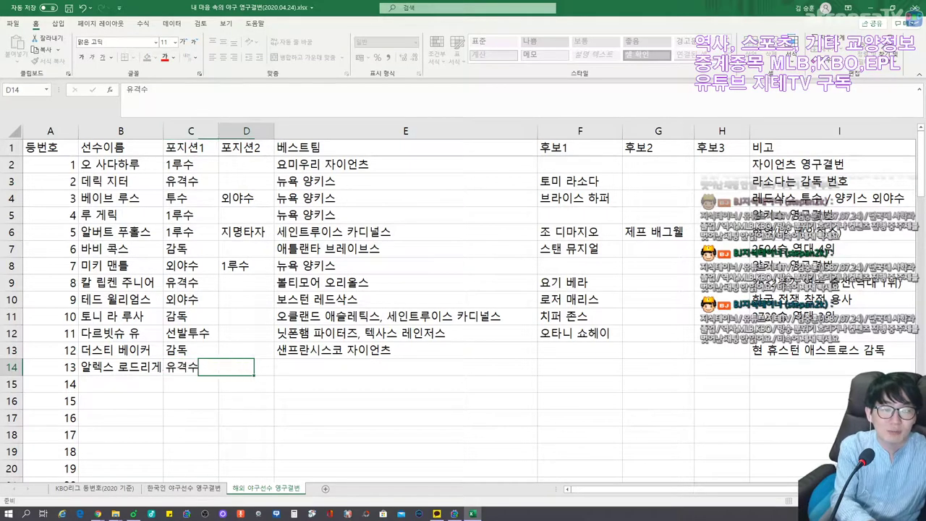
{"action": "type", "text": "3루수"}
{"action": "key", "text": "Tab"}
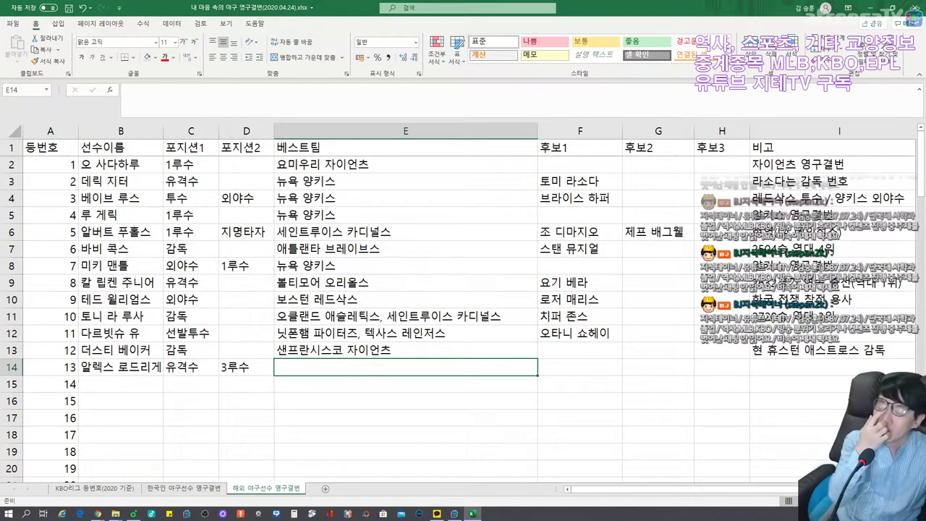
{"action": "type", "text": "뉴욕 양키스"}
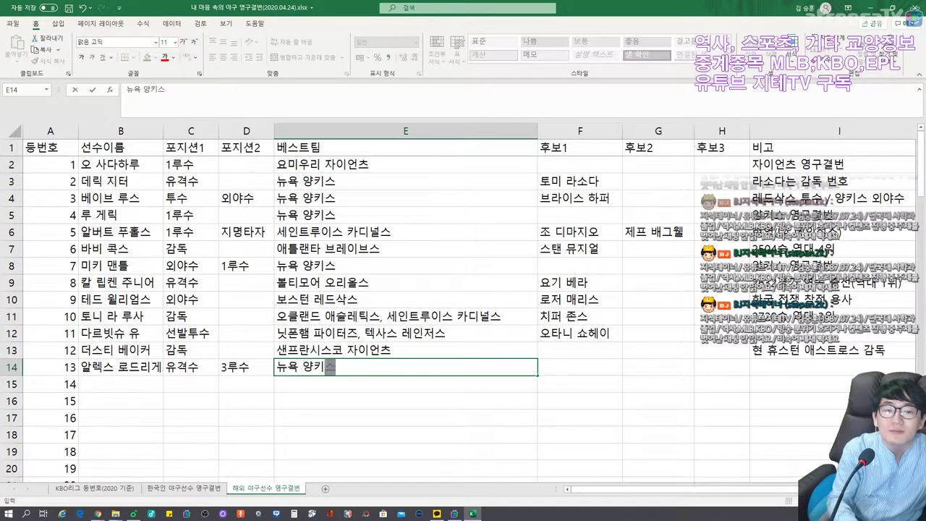
{"action": "key", "text": "Tab"}
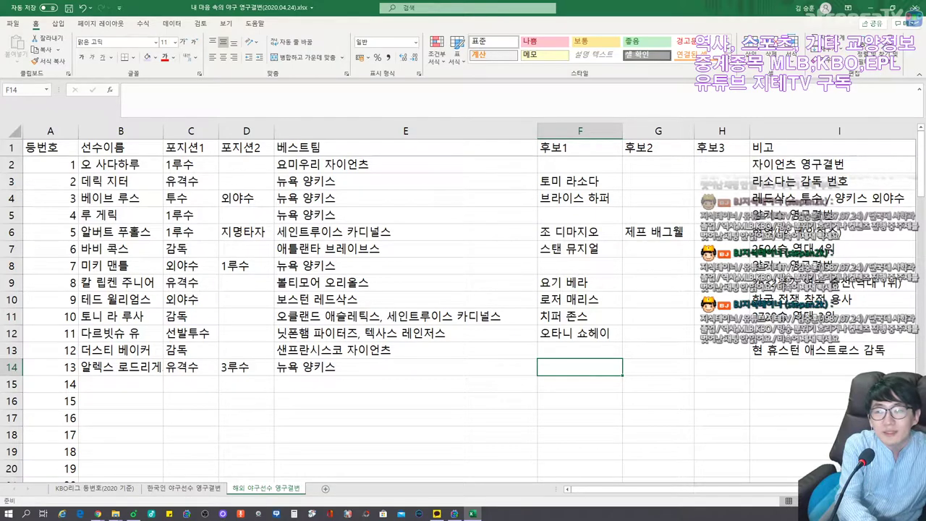
Step: Add the remark 696홈런, 약물 누적 2회 for number 13
{"action": "key", "text": "Tab"}
{"action": "key", "text": "Tab"}
{"action": "key", "text": "Tab"}
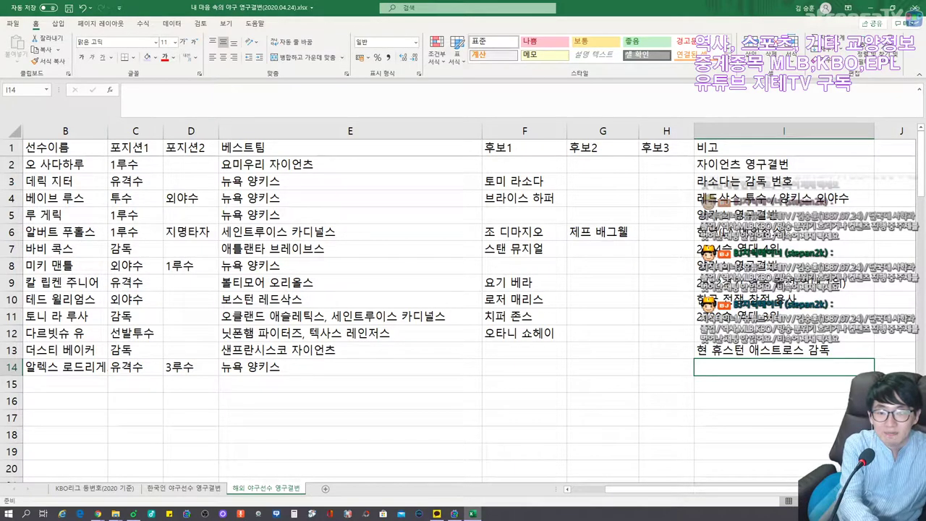
{"action": "type", "text": "696"}
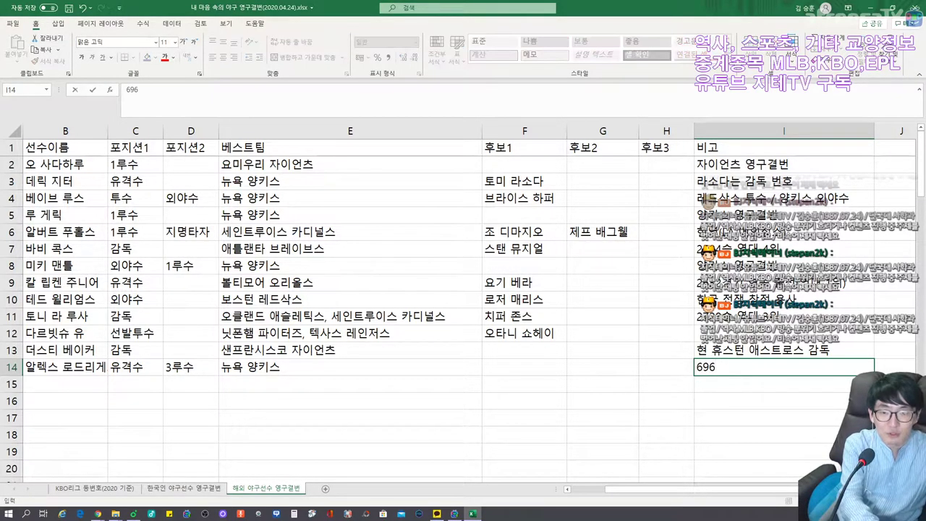
{"action": "type", "text": "홈런, 바이오 제네"}
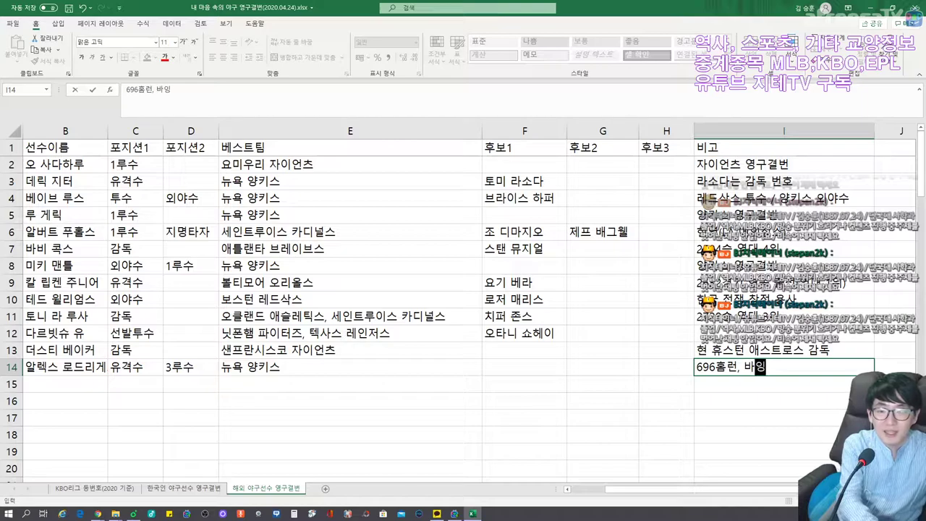
{"action": "key", "text": "BackSpace"}
{"action": "key", "text": "BackSpace"}
{"action": "key", "text": "BackSpace"}
{"action": "key", "text": "BackSpace"}
{"action": "key", "text": "BackSpace"}
{"action": "key", "text": "BackSpace"}
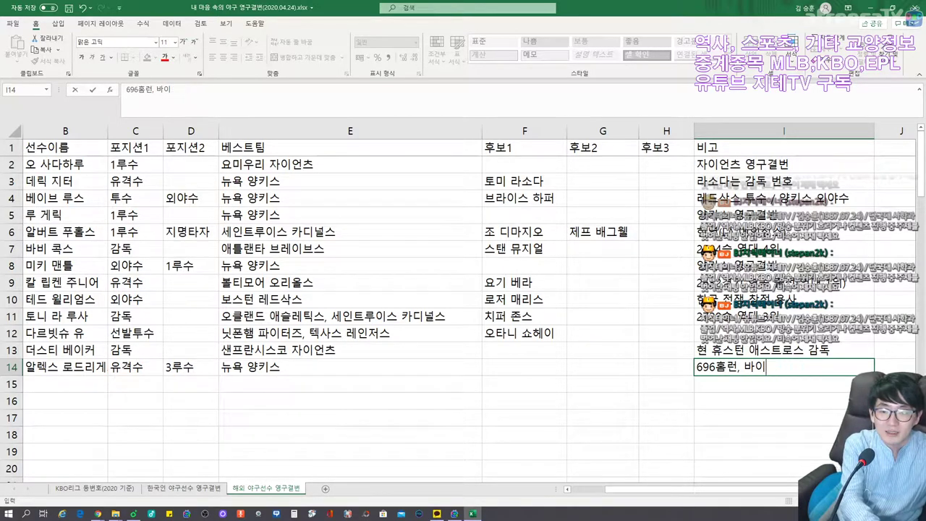
{"action": "type", "text": "약물 적ㅂ"}
{"action": "key", "text": "BackSpace"}
{"action": "key", "text": "BackSpace"}
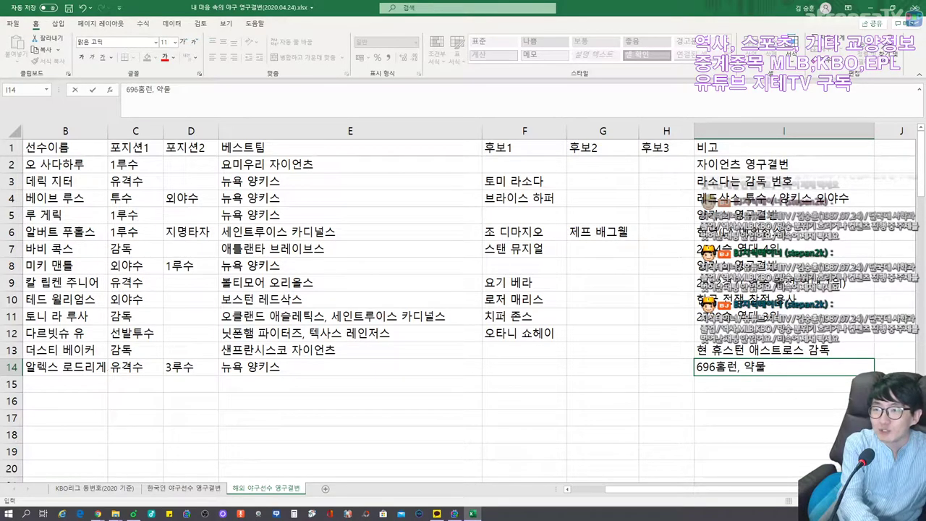
{"action": "type", "text": "누적 2회"}
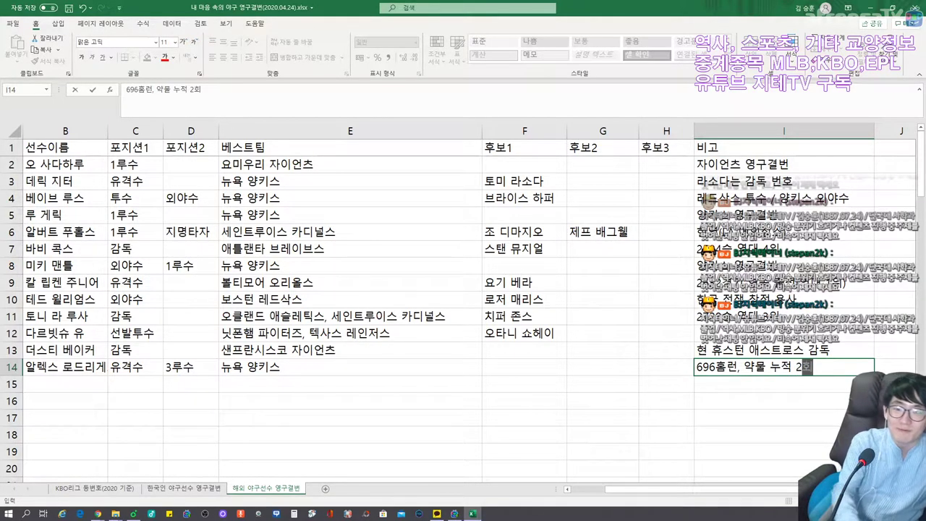
{"action": "key", "text": "Return"}
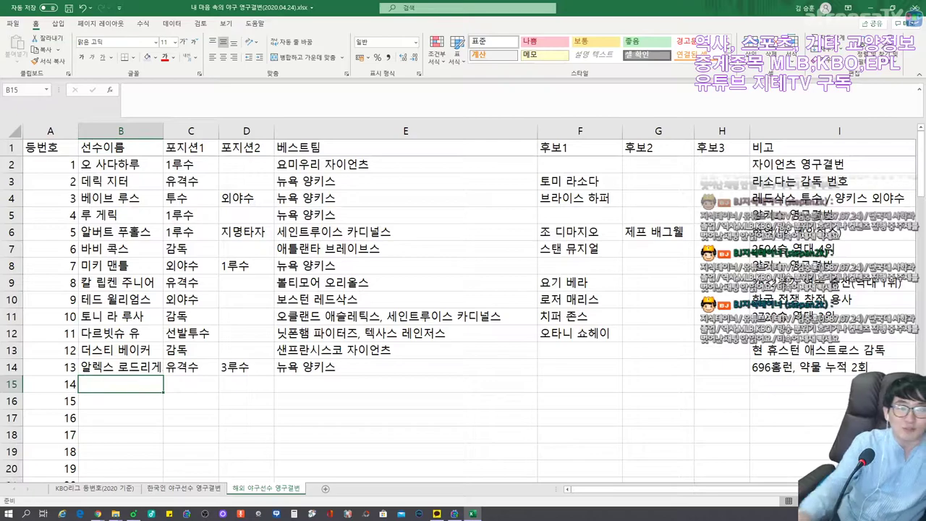
Step: Fit the 선수이름 column to its contents and enter 사와무라 에이지 for number 14 with 선발투수 as 포지션1
{"action": "double_click", "coordinate": [164, 131]}
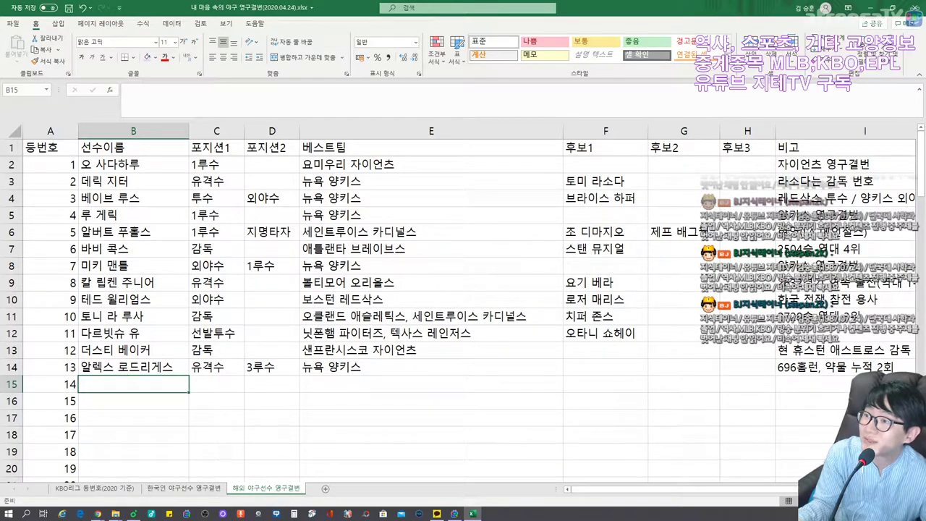
{"action": "key", "text": "alt+Tab"}
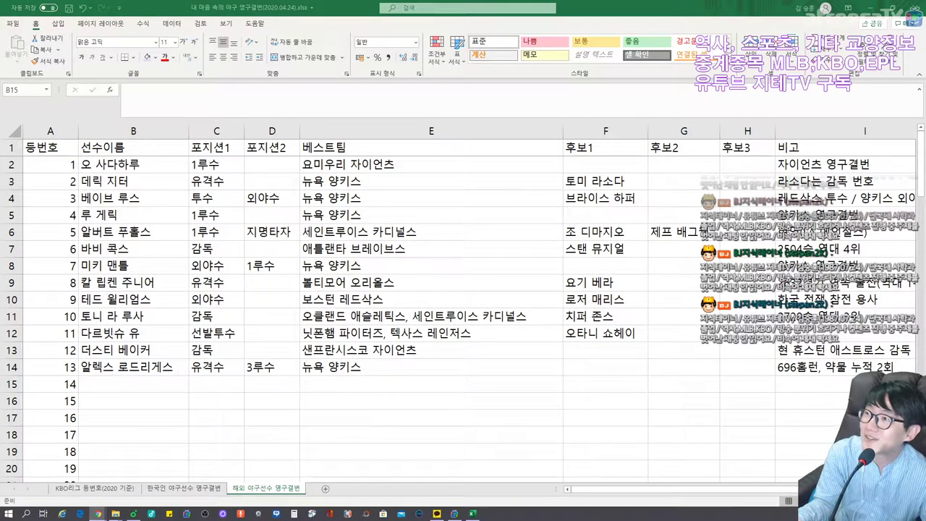
{"action": "left_click", "coordinate": [122, 382]}
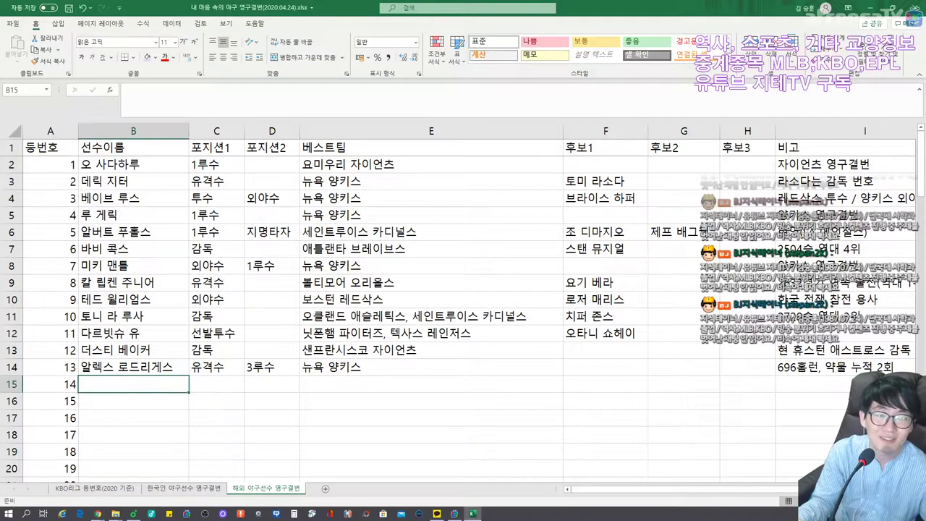
{"action": "type", "text": "사와무라 에이지"}
{"action": "key", "text": "Tab"}
{"action": "type", "text": "선발"}
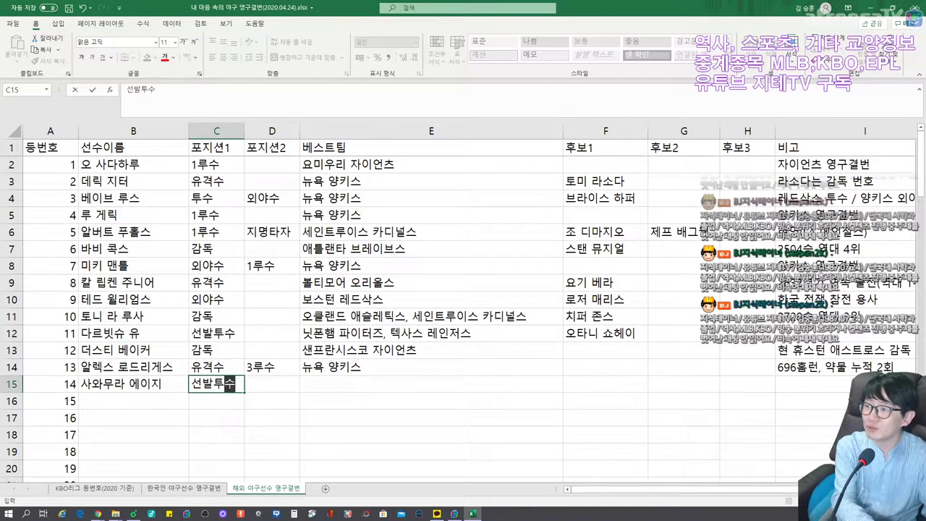
{"action": "key", "text": "Tab"}
Step: Enter 요미우리 자이언츠 as the best team and 사와무라 상 as the remark for number 14
{"action": "key", "text": "Tab"}
{"action": "type", "text": "음미"}
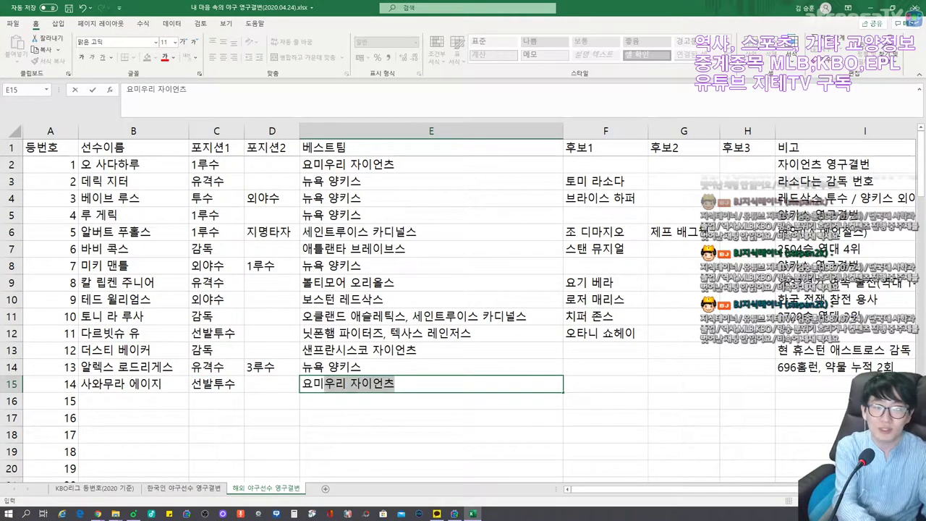
{"action": "key", "text": "Tab"}
{"action": "key", "text": "Tab"}
{"action": "key", "text": "Tab"}
{"action": "key", "text": "Tab"}
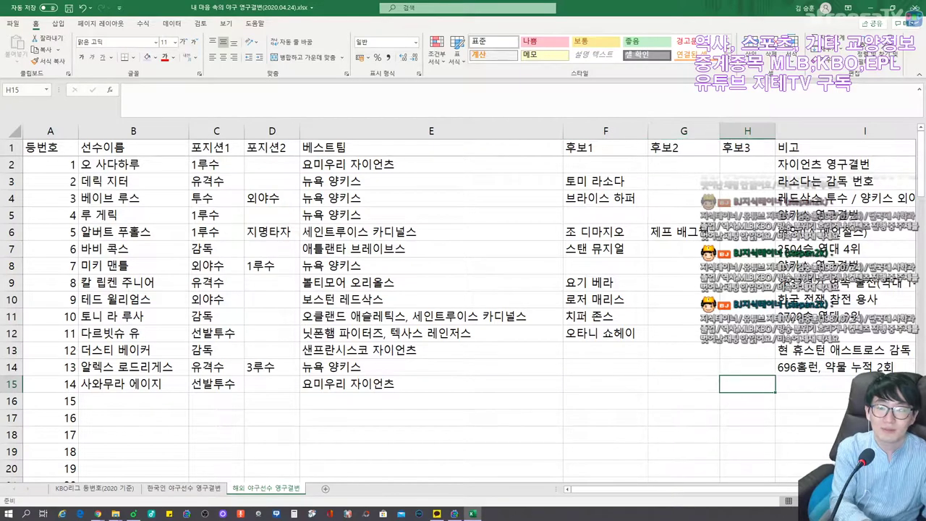
{"action": "type", "text": "사와무라 상"}
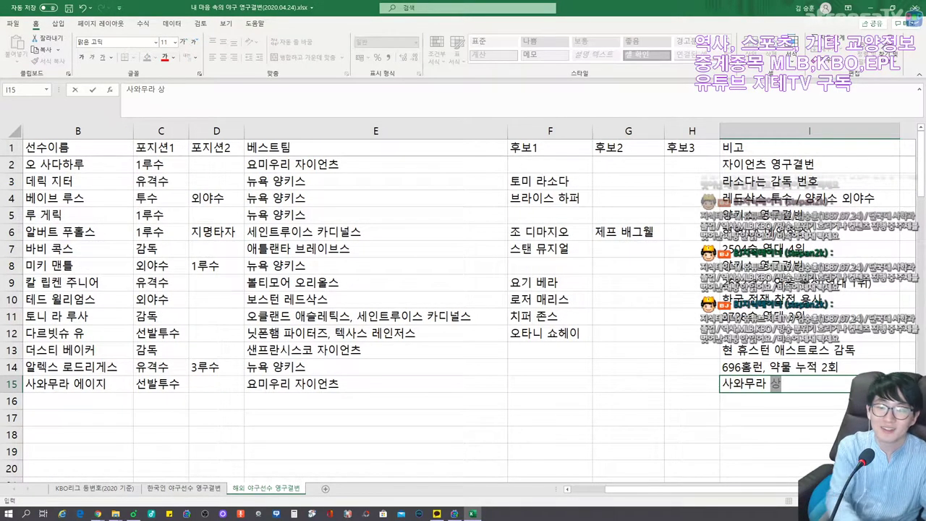
{"action": "key", "text": "Return"}
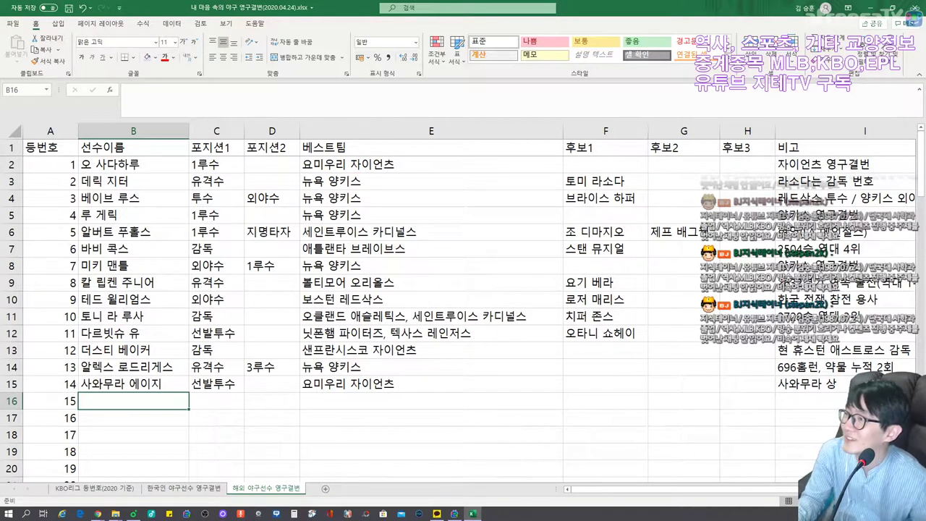
Step: Enter 더스틴 페드로이아 as the name for number 15 with 2루수 as 포지션1
{"action": "key", "text": "alt+Tab"}
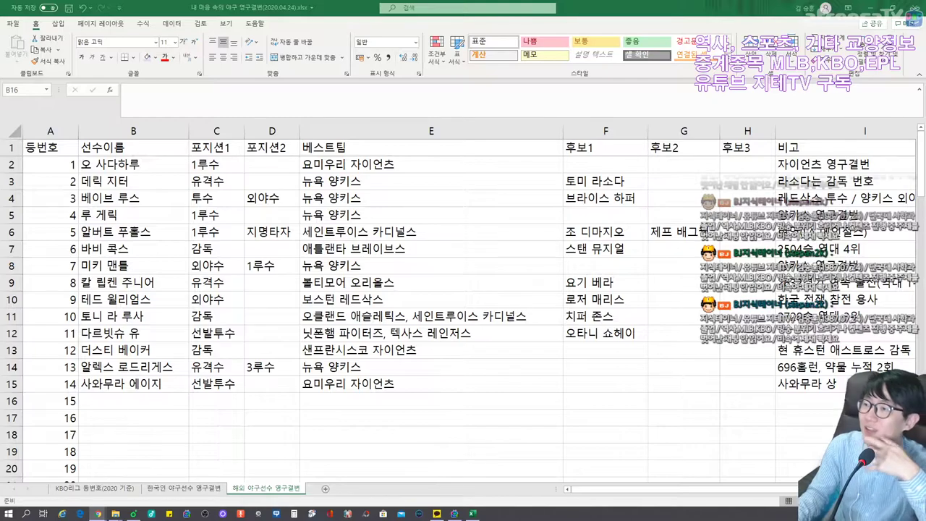
{"action": "left_click", "coordinate": [113, 396]}
{"action": "type", "text": "ㄷㅓ스틴 페"}
{"action": "type", "text": "드로이아"}
{"action": "key", "text": "Tab"}
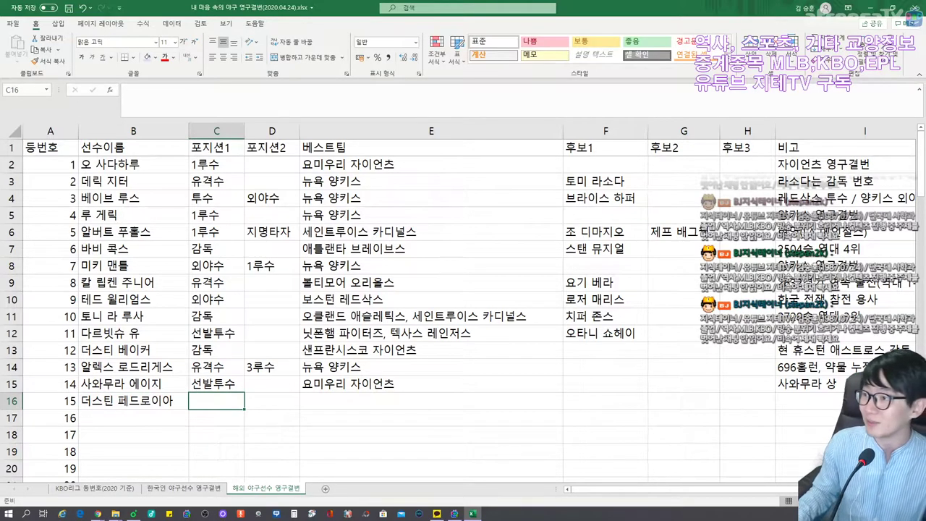
{"action": "key", "text": "alt+Tab"}
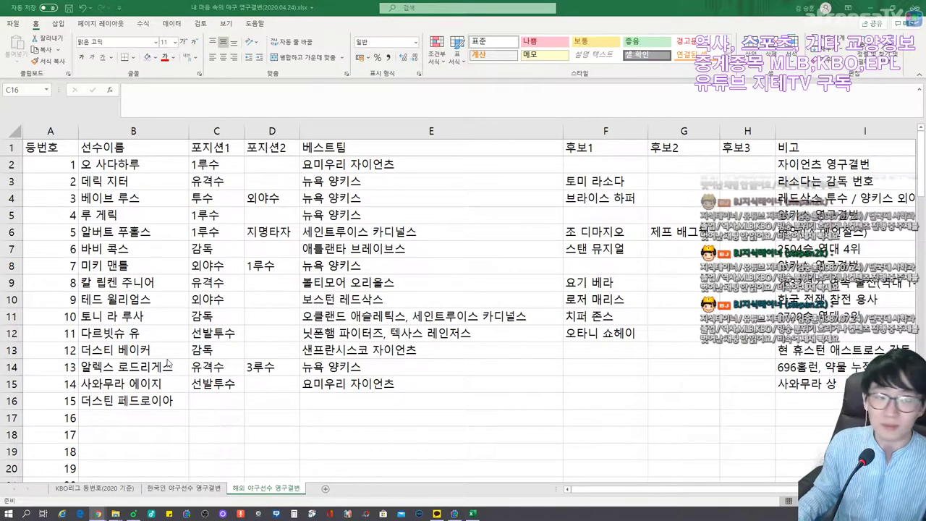
{"action": "left_click", "coordinate": [223, 405]}
{"action": "type", "text": "2루수"}
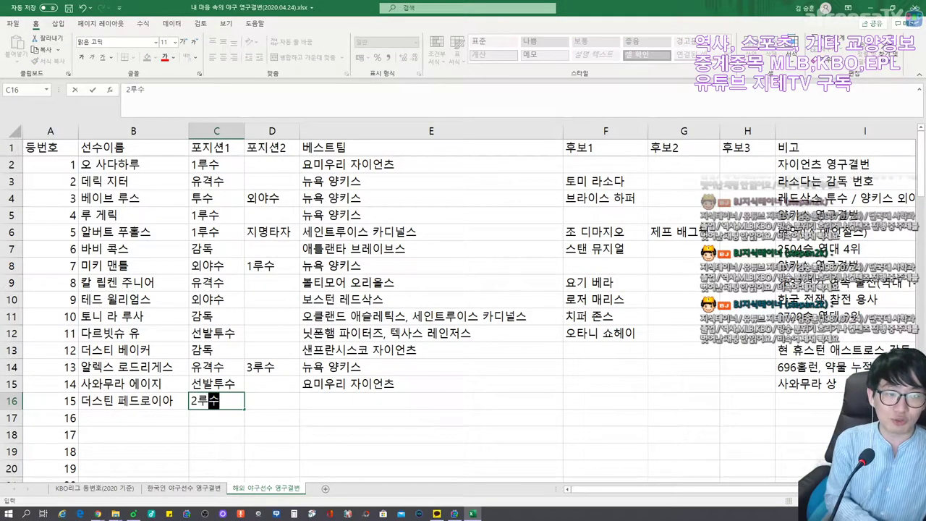
Step: Enter 보스턴 레드삭스 as the best team for number 15
{"action": "key", "text": "Tab"}
{"action": "key", "text": "Tab"}
{"action": "type", "text": "보스턴"}
{"action": "key", "text": "Tab"}
{"action": "key", "text": "Tab"}
{"action": "key", "text": "Tab"}
{"action": "key", "text": "Tab"}
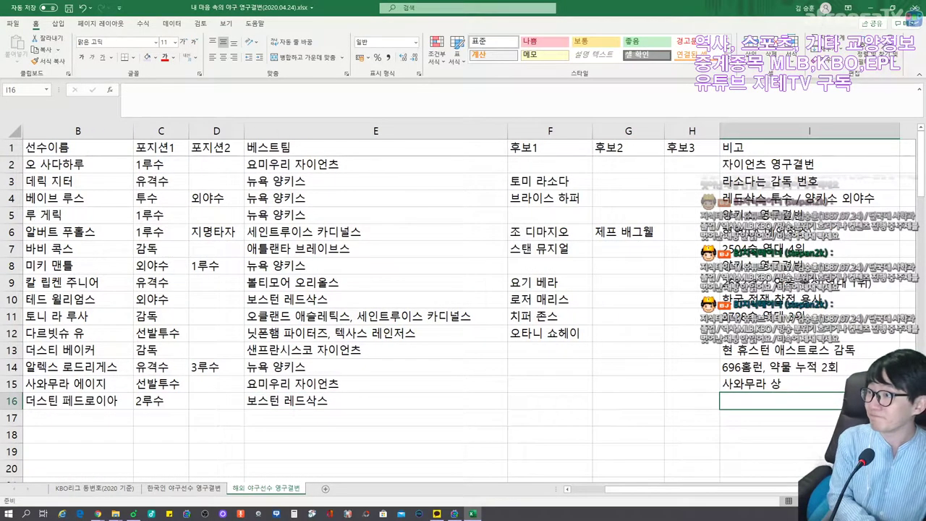
{"action": "key", "text": "Down"}
{"action": "key", "text": "Left"}
{"action": "key", "text": "Left"}
{"action": "key", "text": "Left"}
{"action": "key", "text": "Left"}
{"action": "key", "text": "Left"}
{"action": "key", "text": "Left"}
{"action": "key", "text": "Left"}
{"action": "key", "text": "Left"}
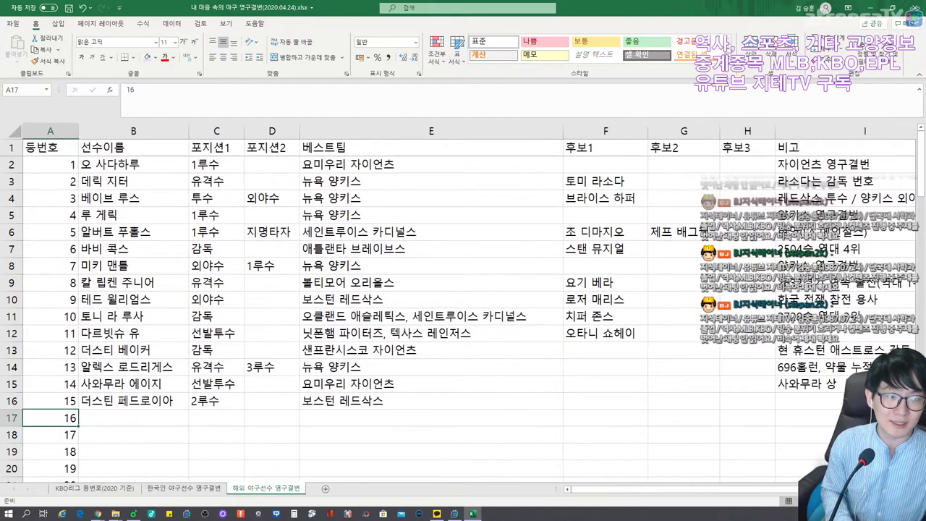
{"action": "key", "text": "Right"}
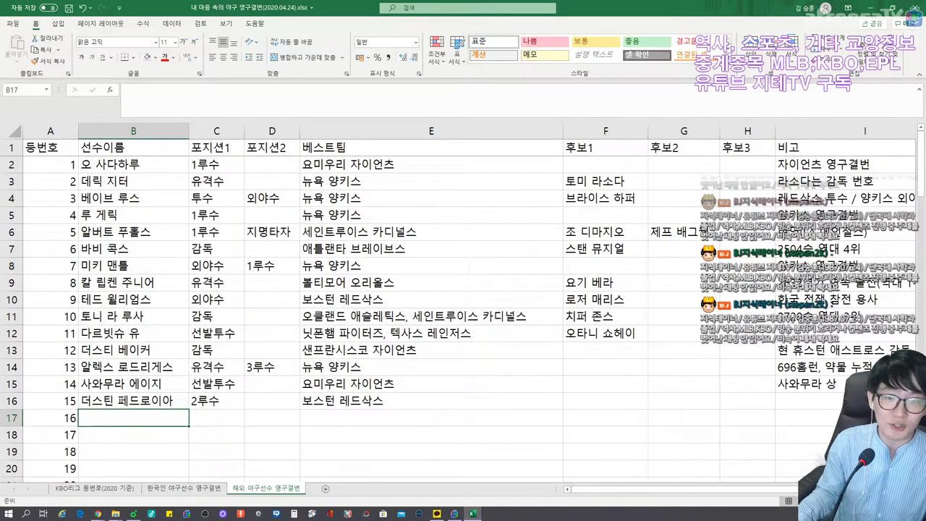
Step: Add the remark 현역 for number 15
{"action": "left_click", "coordinate": [809, 417]}
{"action": "left_click", "coordinate": [809, 400]}
{"action": "type", "text": "현역"}
Step: Add the remark 현역 for number 11
{"action": "key", "text": "Up"}
{"action": "key", "text": "Up"}
{"action": "key", "text": "Up"}
{"action": "key", "text": "Up"}
{"action": "type", "text": "ㅎㅕㄴ역"}
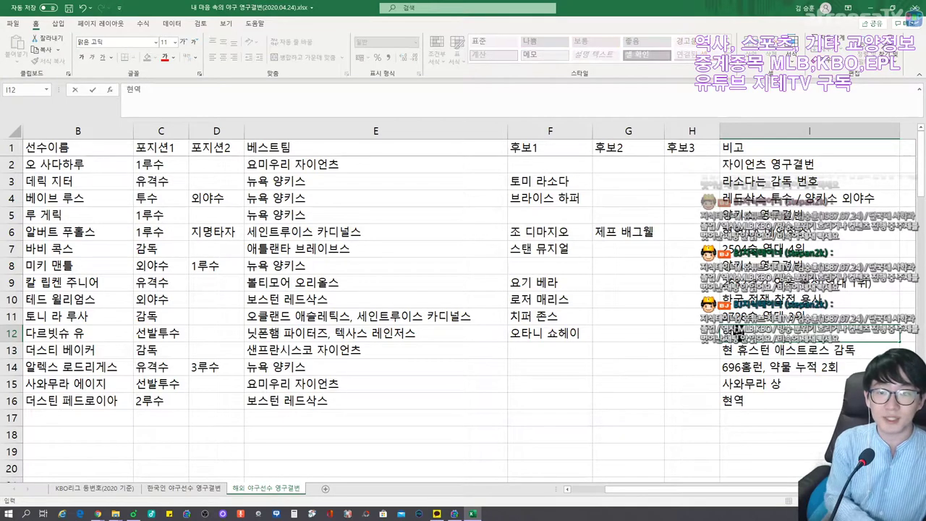
{"action": "key", "text": "Down"}
{"action": "key", "text": "Down"}
{"action": "key", "text": "Down"}
{"action": "key", "text": "Down"}
{"action": "key", "text": "Down"}
{"action": "key", "text": "Left"}
{"action": "key", "text": "Left"}
{"action": "key", "text": "Left"}
{"action": "key", "text": "Left"}
{"action": "key", "text": "Left"}
{"action": "key", "text": "Left"}
{"action": "key", "text": "Left"}
{"action": "key", "text": "Left"}
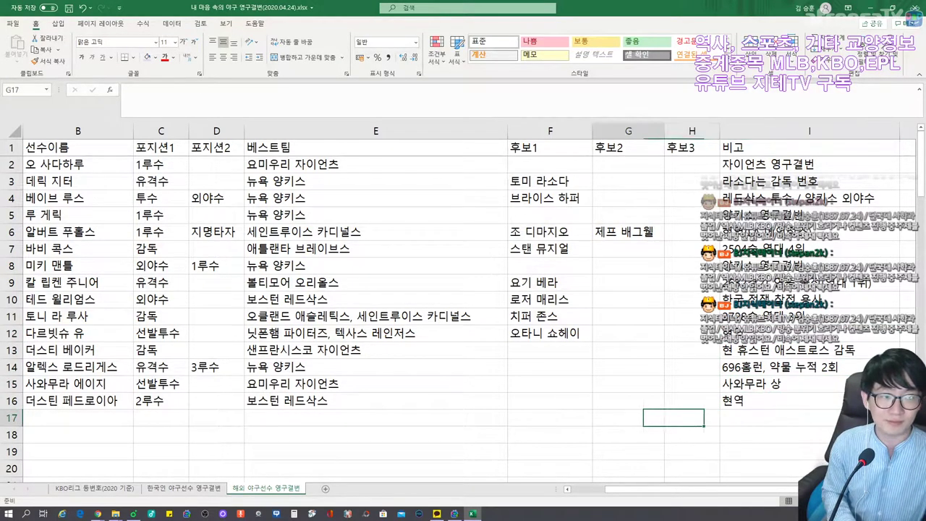
Step: Set the remark for number 11 to 현역(시카고 컵스)
{"action": "key", "text": "Right"}
{"action": "key", "text": "Right"}
{"action": "key", "text": "Right"}
{"action": "key", "text": "Right"}
{"action": "key", "text": "Right"}
{"action": "key", "text": "Right"}
{"action": "key", "text": "Right"}
{"action": "key", "text": "Up"}
{"action": "key", "text": "Up"}
{"action": "key", "text": "Up"}
{"action": "key", "text": "Up"}
{"action": "key", "text": "Right"}
{"action": "key", "text": "Up"}
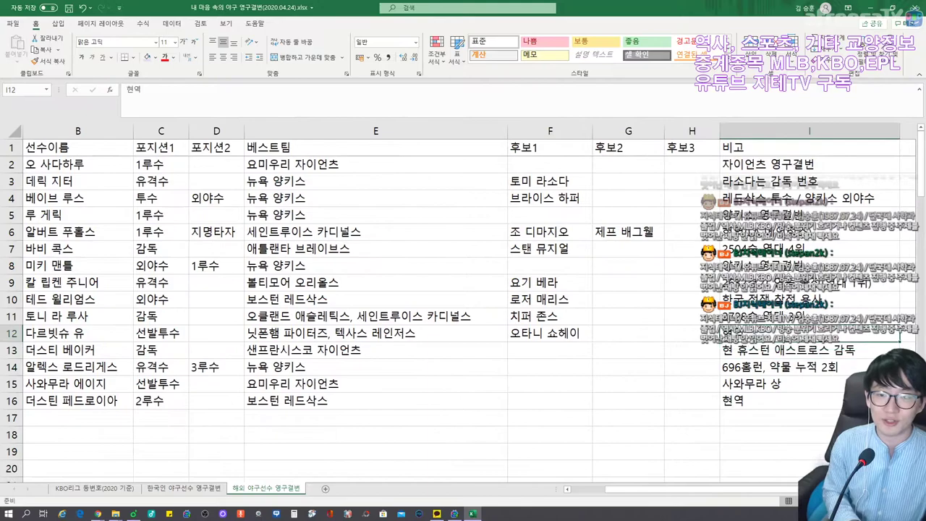
{"action": "type", "text": "현역(시카고 컵스)"}
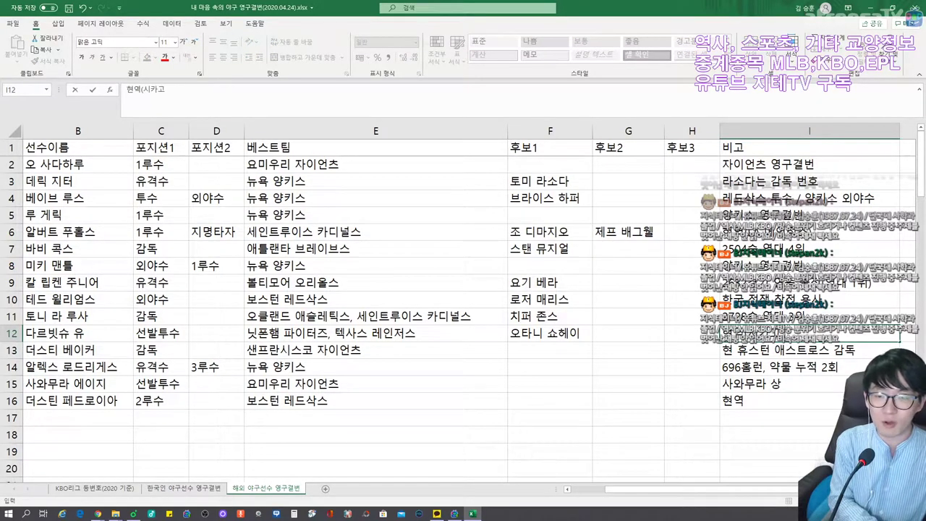
{"action": "key", "text": "Return"}
Step: Enter 노모 히데오 as the player name for number 16
{"action": "key", "text": "Down"}
{"action": "key", "text": "Down"}
{"action": "key", "text": "Down"}
{"action": "key", "text": "Down"}
{"action": "key", "text": "Left"}
{"action": "key", "text": "Left"}
{"action": "key", "text": "Left"}
{"action": "key", "text": "Left"}
{"action": "key", "text": "Left"}
{"action": "key", "text": "Left"}
{"action": "key", "text": "Left"}
{"action": "key", "text": "Left"}
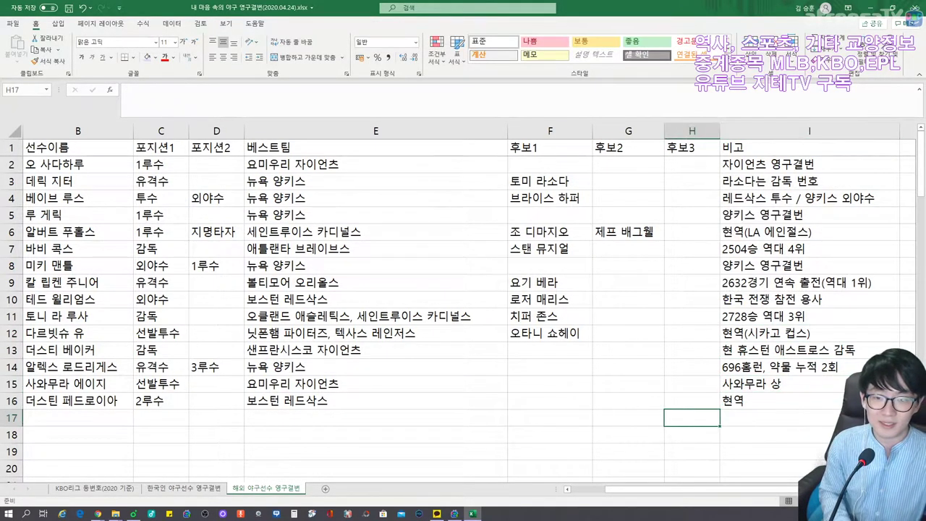
{"action": "key", "text": "Right"}
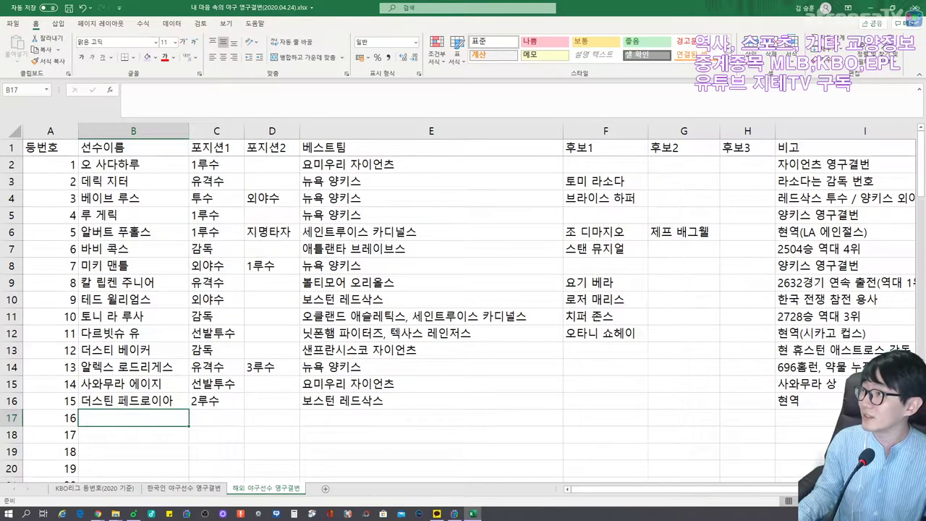
{"action": "key", "text": "alt+Tab"}
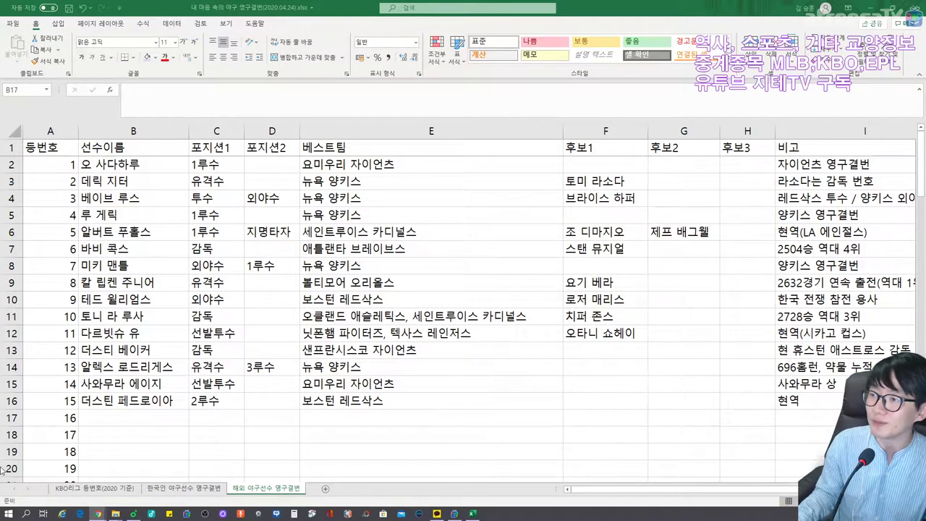
{"action": "left_click", "coordinate": [137, 416]}
{"action": "type", "text": "노모 히데오"}
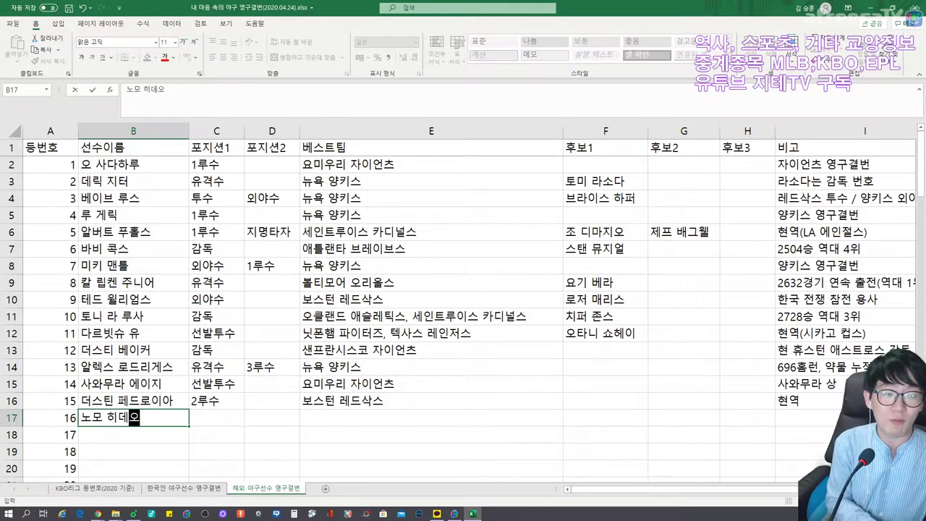
Step: Fill in 선발투수 as the first position and 로스앤젤레스 다저스 as the best team for number 16
{"action": "key", "text": "Tab"}
{"action": "type", "text": "ㅅ선발투수"}
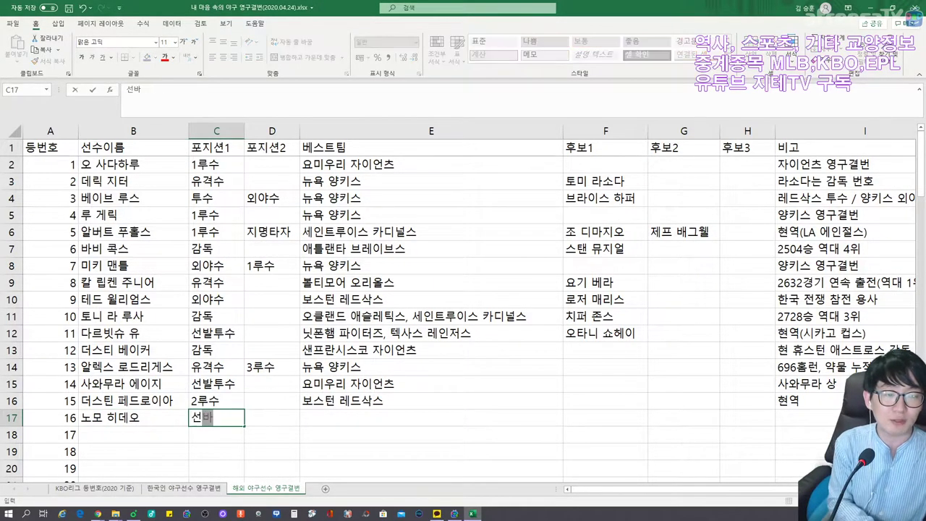
{"action": "key", "text": "Tab"}
{"action": "key", "text": "Tab"}
{"action": "type", "text": "로스앤젤레스 다젓"}
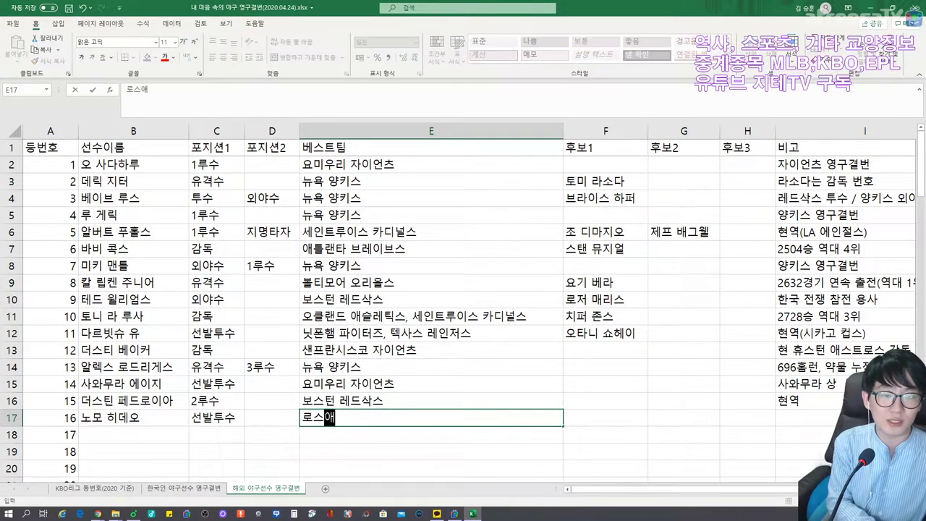
{"action": "type", "text": "스"}
Step: Add the remark 다저스 시절 번호 for number 16
{"action": "key", "text": "Tab"}
{"action": "key", "text": "Tab"}
{"action": "key", "text": "Tab"}
{"action": "key", "text": "Tab"}
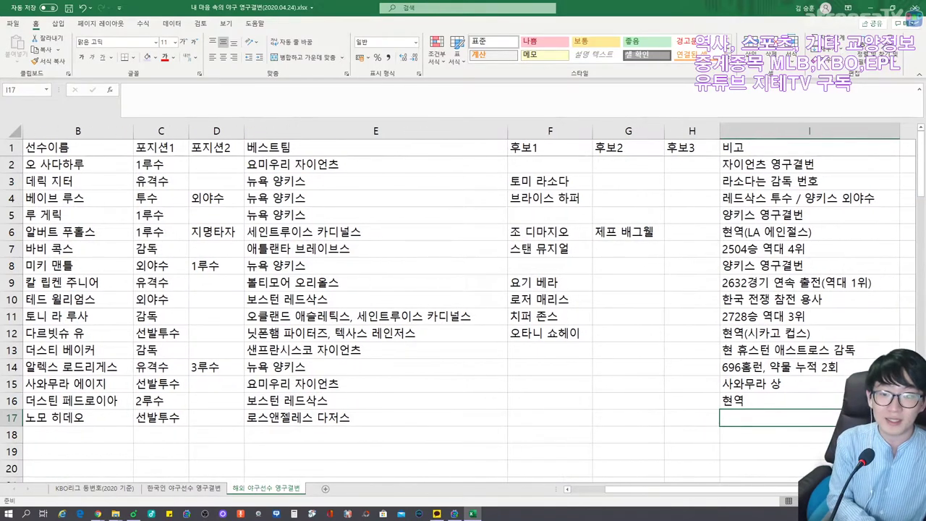
{"action": "type", "text": "다저스 시절 번호"}
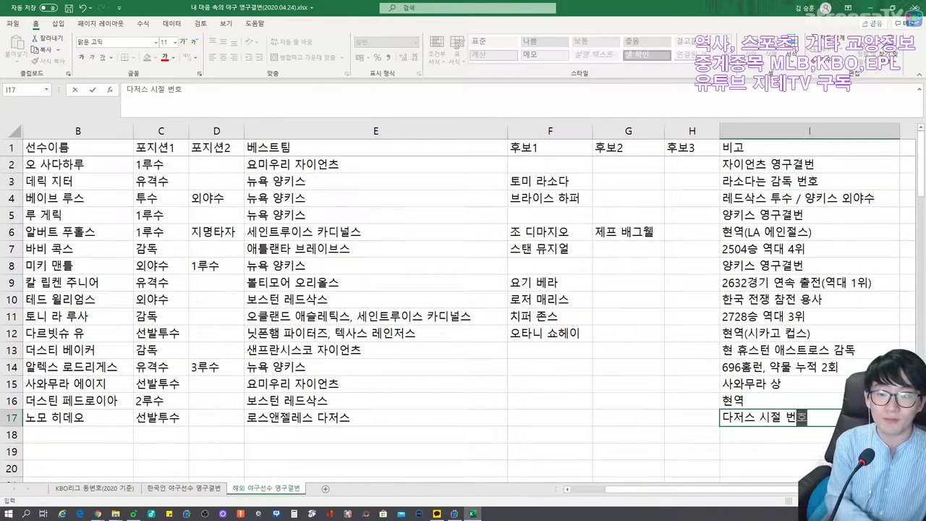
{"action": "key", "text": "Return"}
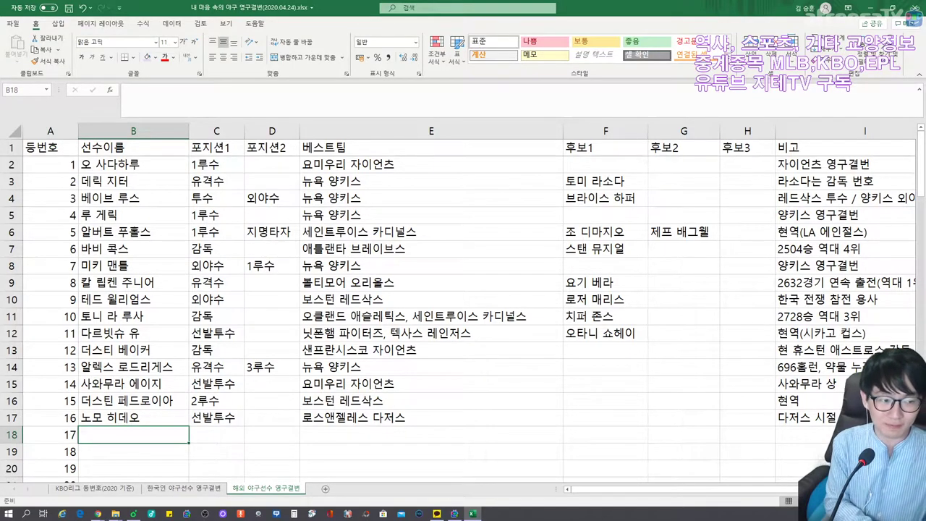
Step: Enter 오타니 쇼헤이 as the player name for number 17
{"action": "type", "text": "오타"}
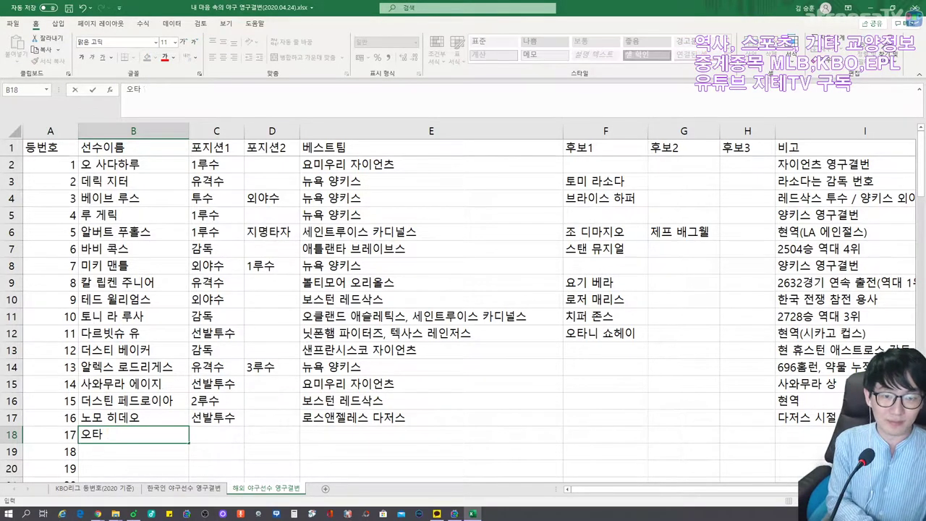
{"action": "type", "text": "니 쇼헤이"}
{"action": "key", "text": "Up"}
Step: Check the first candidate entry for number 11
{"action": "key", "text": "Up"}
{"action": "key", "text": "Up"}
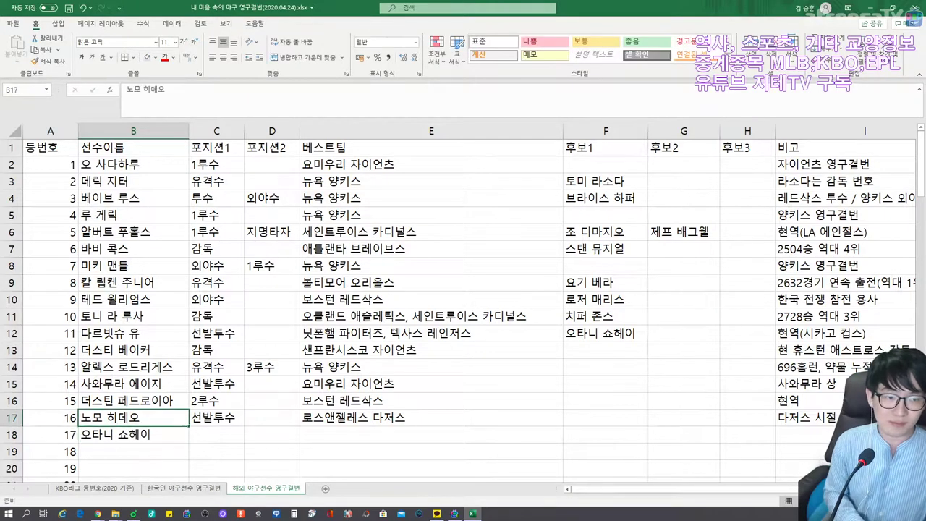
{"action": "key", "text": "Right"}
{"action": "key", "text": "Right"}
{"action": "key", "text": "Right"}
{"action": "key", "text": "Right"}
{"action": "key", "text": "Right"}
{"action": "key", "text": "Right"}
{"action": "key", "text": "Right"}
{"action": "key", "text": "Left"}
{"action": "key", "text": "Left"}
{"action": "key", "text": "Up"}
{"action": "key", "text": "Left"}
{"action": "key", "text": "Up"}
{"action": "key", "text": "Up"}
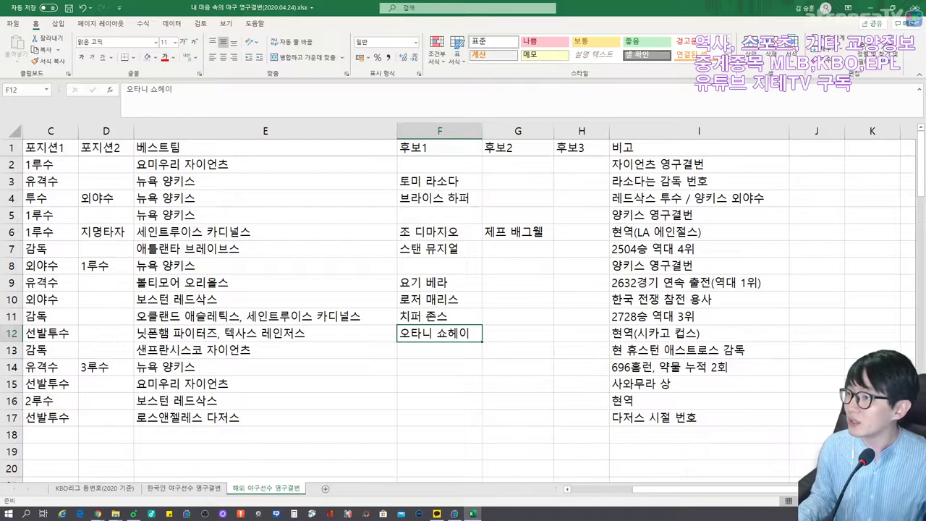
{"action": "key", "text": "alt+Tab"}
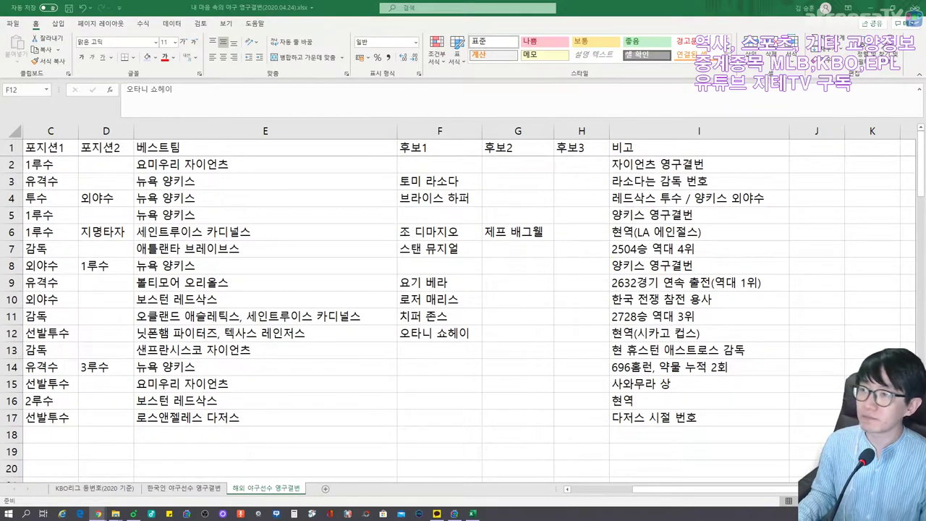
Step: Set the two positions for number 17 to 선발투수 and 지명타자
{"action": "key", "text": "Down"}
{"action": "key", "text": "Down"}
{"action": "key", "text": "Down"}
{"action": "key", "text": "Down"}
{"action": "key", "text": "Down"}
{"action": "key", "text": "Down"}
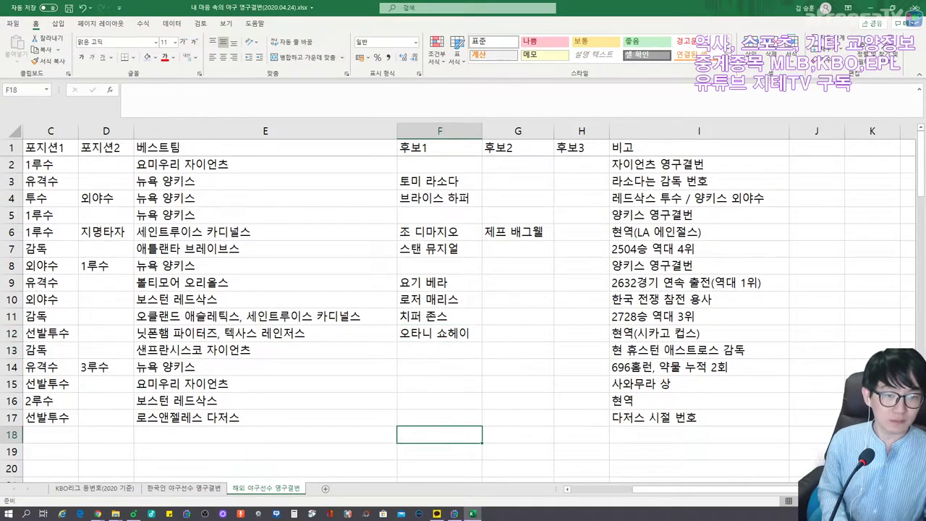
{"action": "key", "text": "Left"}
{"action": "key", "text": "Left"}
{"action": "key", "text": "Left"}
{"action": "key", "text": "Left"}
{"action": "key", "text": "Right"}
{"action": "type", "text": "서ㄴ"}
{"action": "key", "text": "Tab"}
{"action": "type", "text": "지명"}
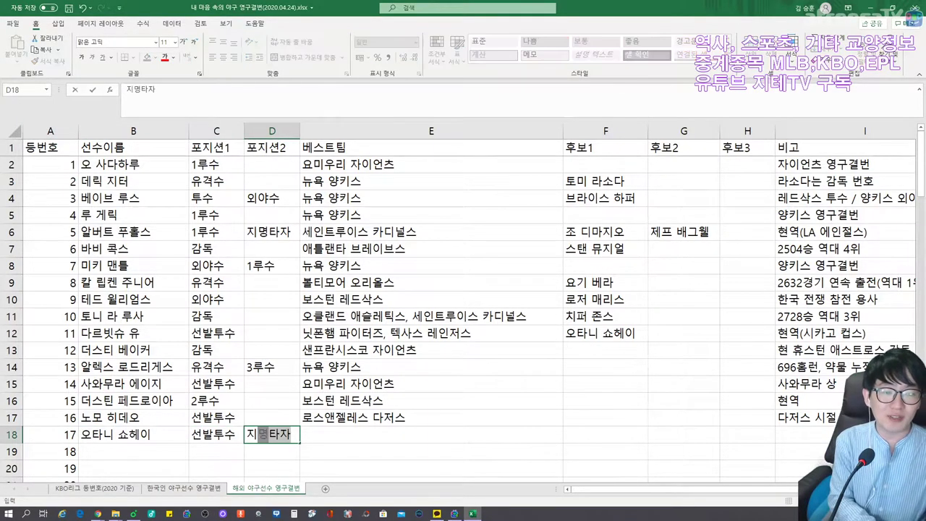
Step: Enter 로스앤젤레스 에인절스 오브 애너하임 as the best team for number 17
{"action": "key", "text": "Tab"}
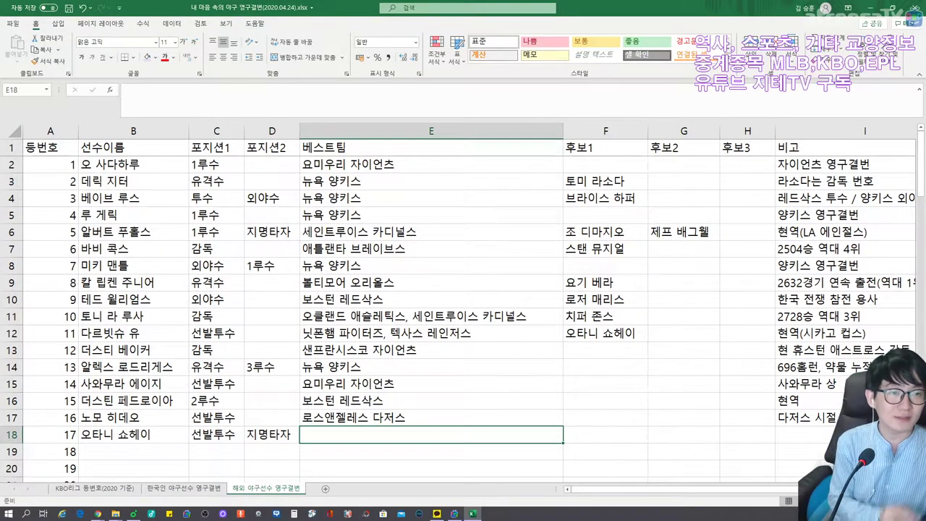
{"action": "type", "text": "로스앤"}
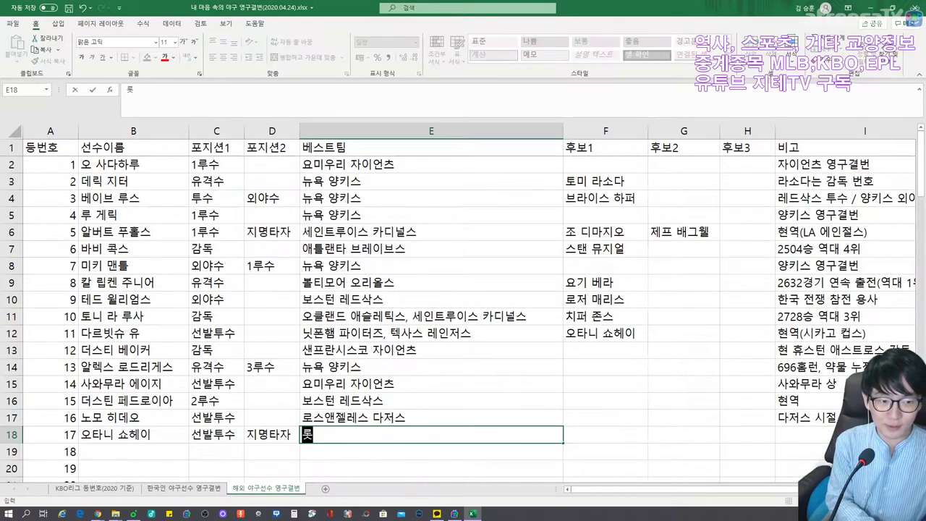
{"action": "type", "text": "젤레스 에인절스"}
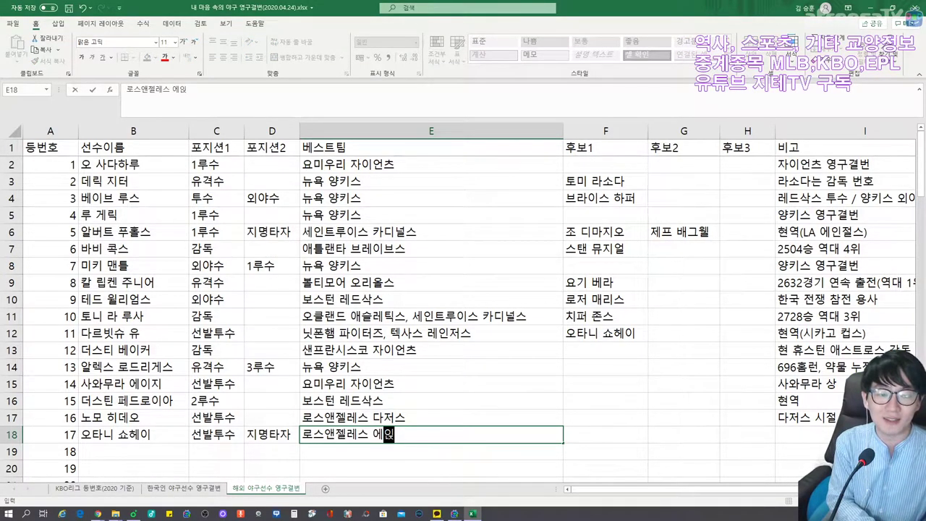
{"action": "type", "text": " 오브 애너하임"}
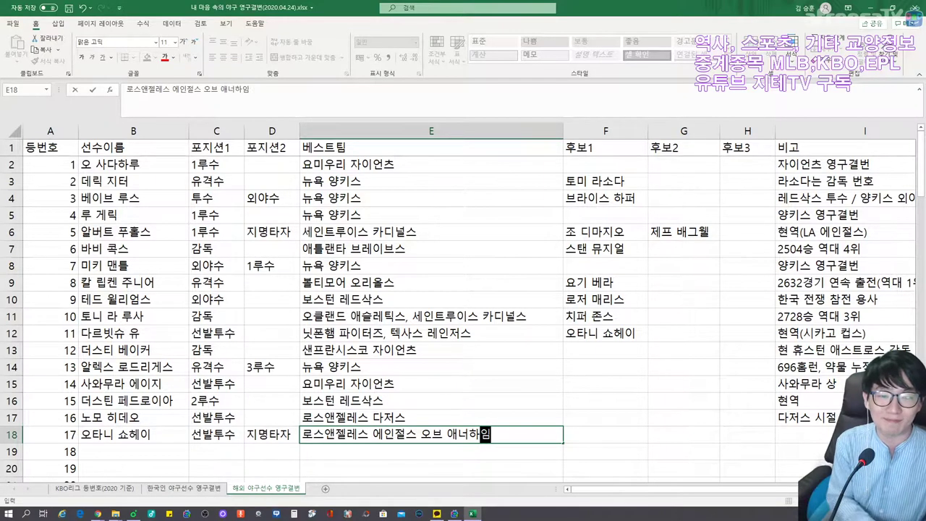
Step: Add the remark 에인절스 시절 번호 for number 17
{"action": "key", "text": "Tab"}
{"action": "key", "text": "Tab"}
{"action": "key", "text": "Tab"}
{"action": "key", "text": "Tab"}
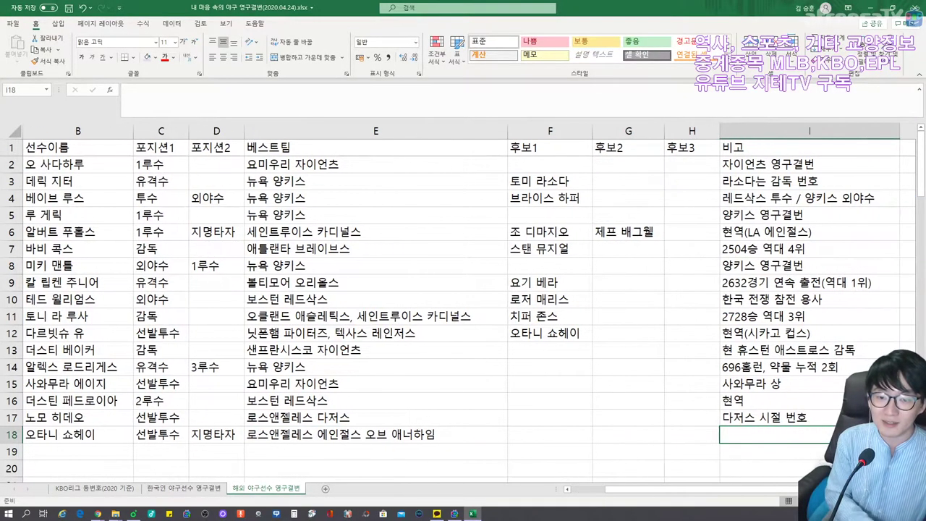
{"action": "type", "text": "에인절스 시절 번호"}
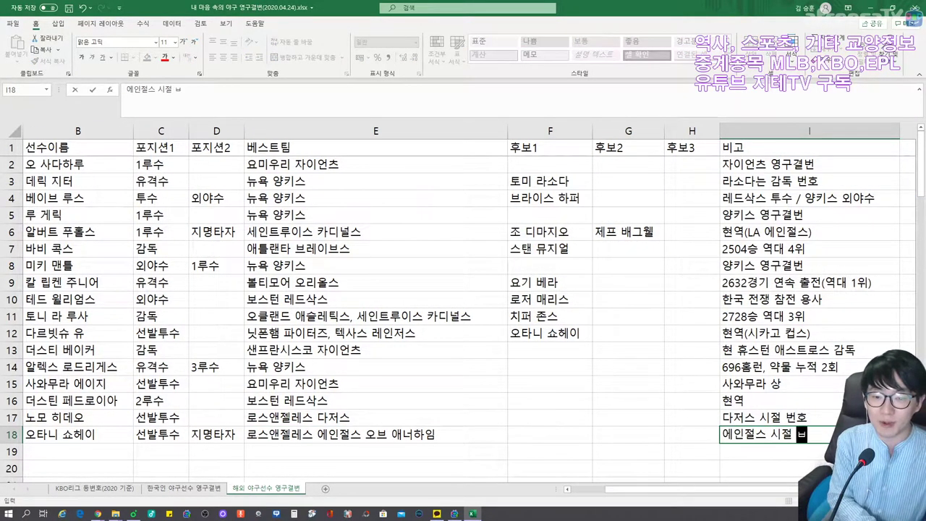
{"action": "key", "text": "Return"}
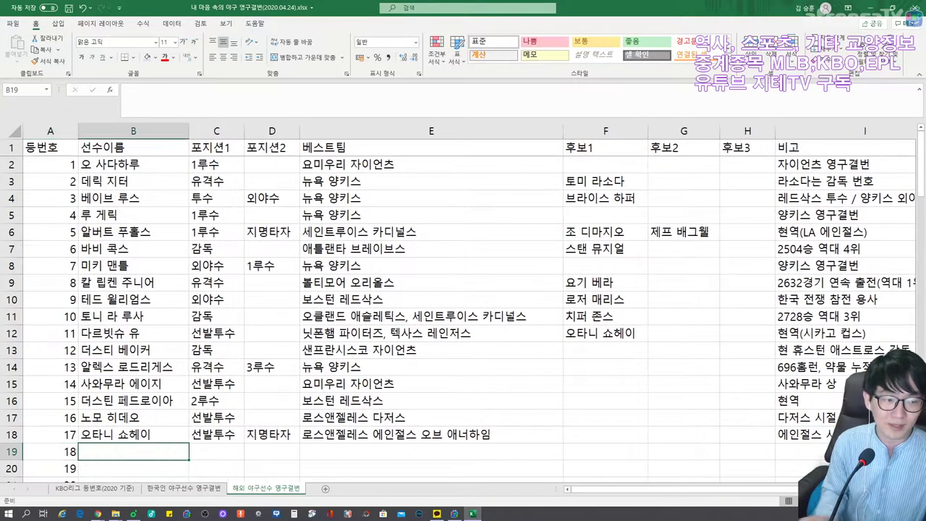
Step: Clear the player name, both positions, best team and remark for number 17
{"action": "scroll", "coordinate": [463, 304], "scroll_direction": "down", "scroll_amount": 3}
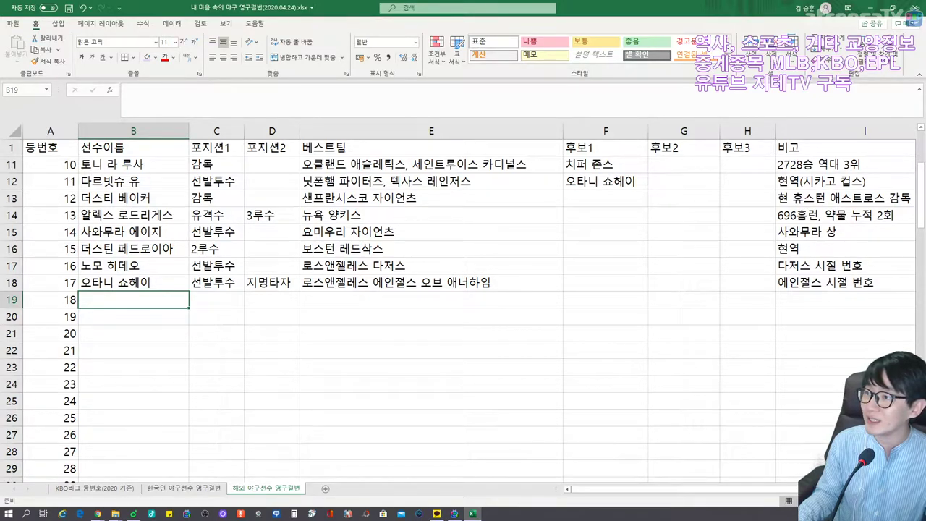
{"action": "left_click", "coordinate": [133, 282]}
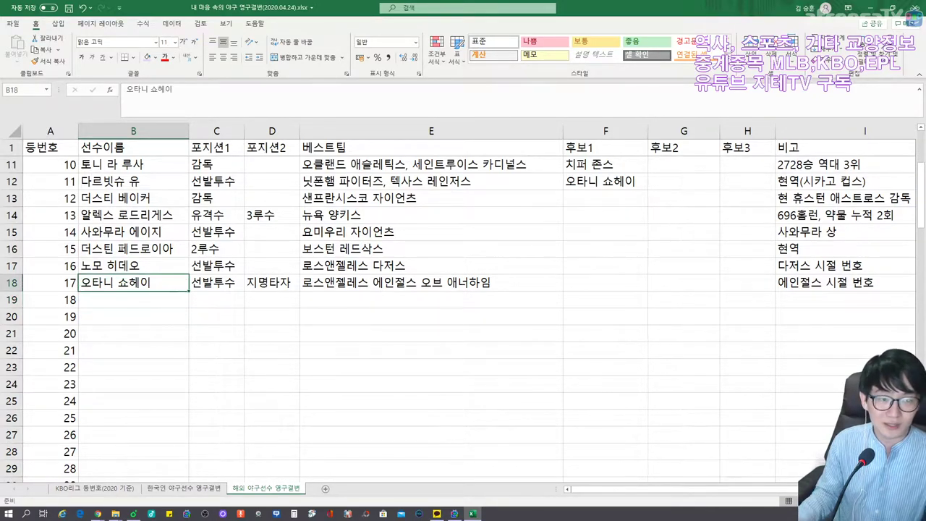
{"action": "key", "text": "Delete"}
{"action": "key", "text": "Right"}
{"action": "key", "text": "Delete"}
{"action": "key", "text": "Right"}
{"action": "key", "text": "Delete"}
{"action": "key", "text": "Right"}
{"action": "key", "text": "Delete"}
{"action": "key", "text": "Right"}
{"action": "key", "text": "Right"}
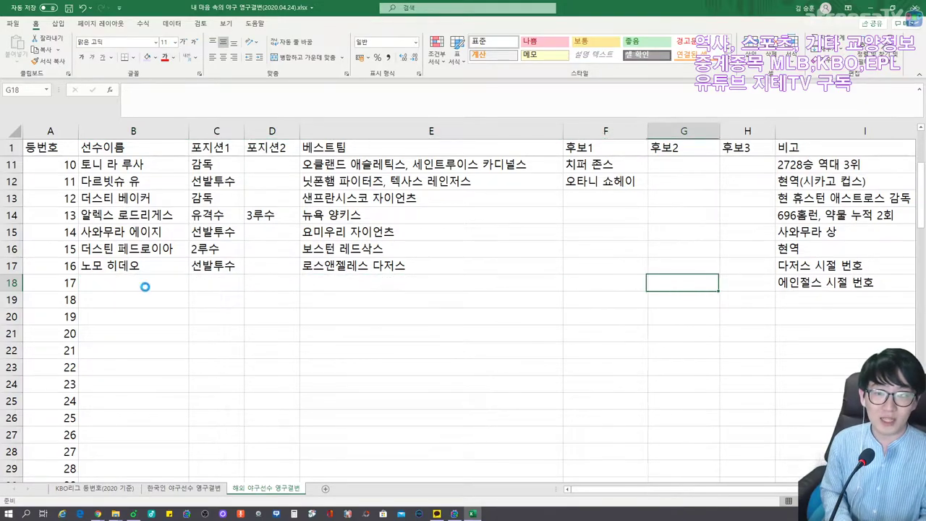
{"action": "key", "text": "Right"}
{"action": "key", "text": "Right"}
Step: Enter 토드 헬튼 as the player for number 17 with 1루수 as the first position
{"action": "key", "text": "Left"}
{"action": "key", "text": "Left"}
{"action": "key", "text": "Left"}
{"action": "key", "text": "Left"}
{"action": "key", "text": "Left"}
{"action": "key", "text": "Left"}
{"action": "key", "text": "Left"}
{"action": "type", "text": "토"}
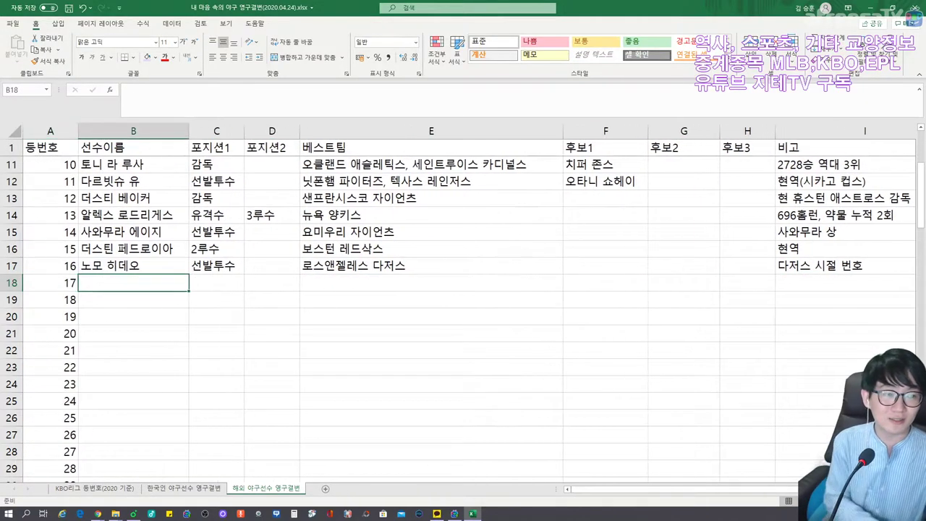
{"action": "type", "text": "드 헬튼"}
{"action": "key", "text": "Tab"}
{"action": "type", "text": "1ㄹ루수"}
Step: Enter 콜로라도 로키스 as the best team for number 17
{"action": "key", "text": "Tab"}
{"action": "key", "text": "Tab"}
{"action": "type", "text": "콜로"}
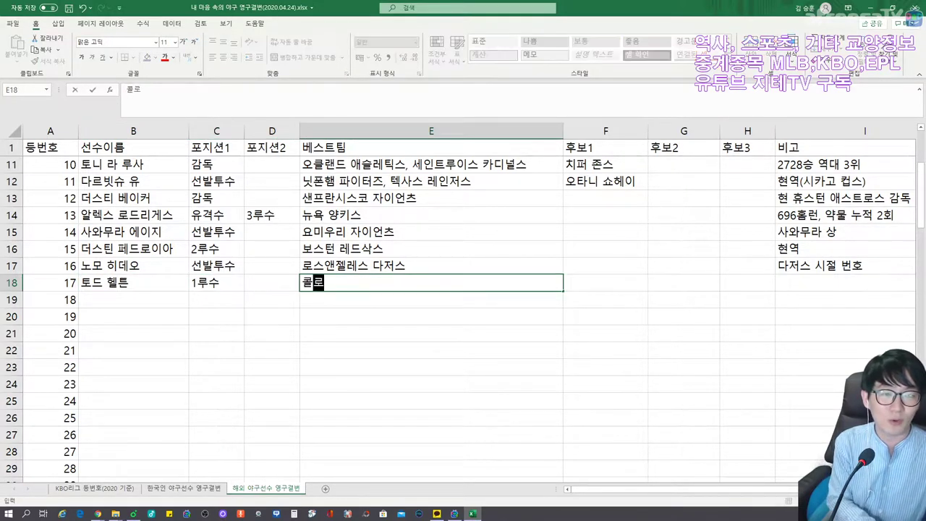
{"action": "type", "text": "라도 로키스"}
{"action": "key", "text": "Tab"}
{"action": "key", "text": "Tab"}
Step: Enter 구로다 히로키 as the player for number 18 with 선발투수 as the first position
{"action": "key", "text": "Left"}
{"action": "key", "text": "Down"}
{"action": "key", "text": "Left"}
{"action": "key", "text": "Left"}
{"action": "key", "text": "Left"}
{"action": "key", "text": "Left"}
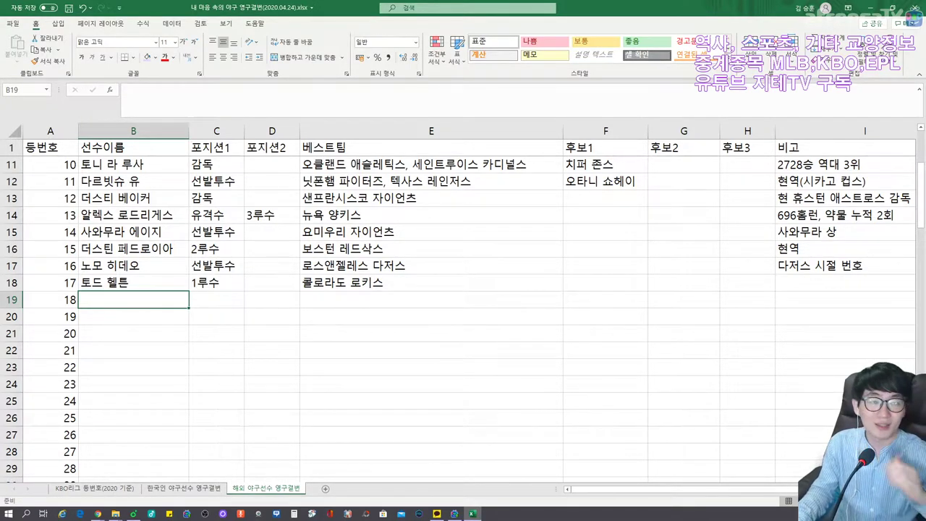
{"action": "type", "text": "구로다 히롤"}
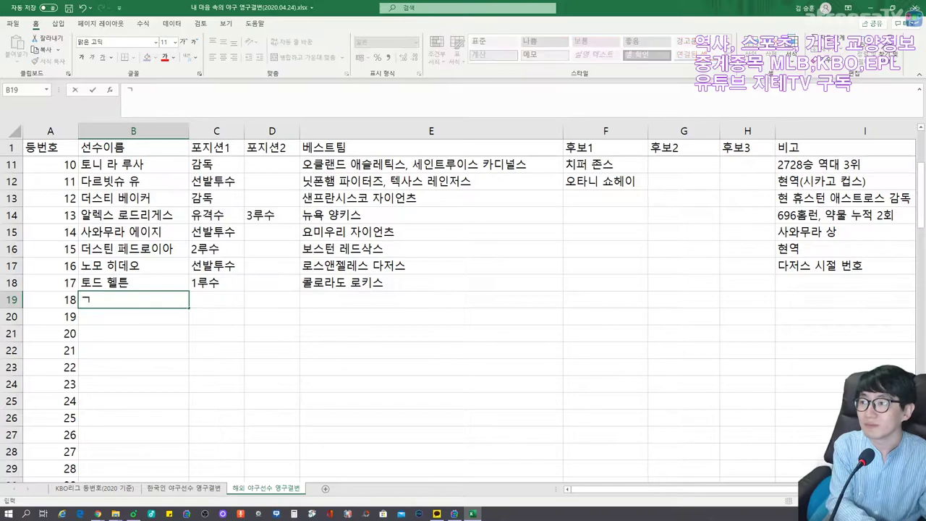
{"action": "type", "text": "키"}
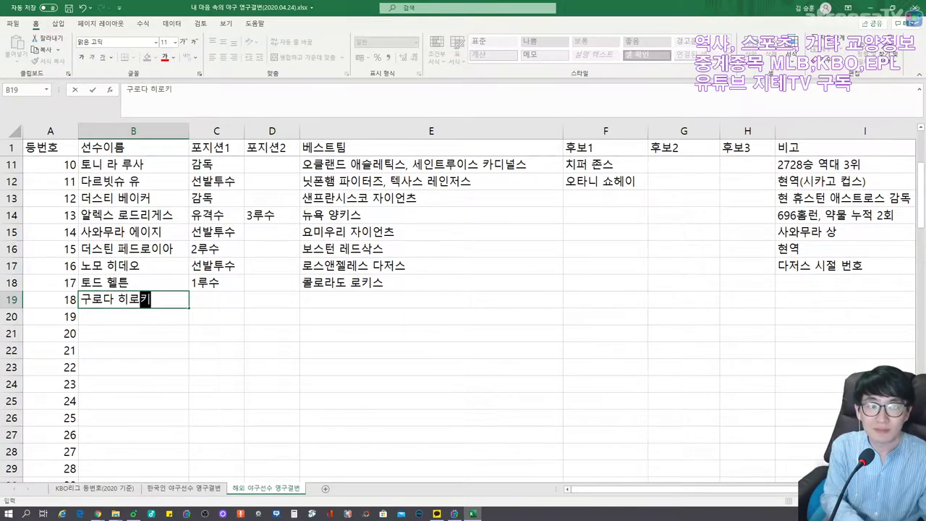
{"action": "key", "text": "Tab"}
{"action": "key", "text": "Left"}
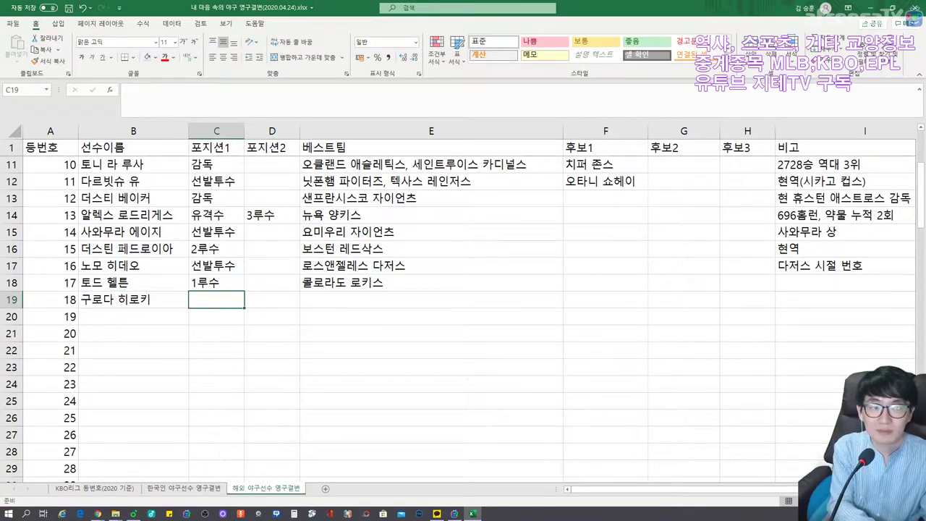
{"action": "type", "text": "선발투수"}
{"action": "key", "text": "Tab"}
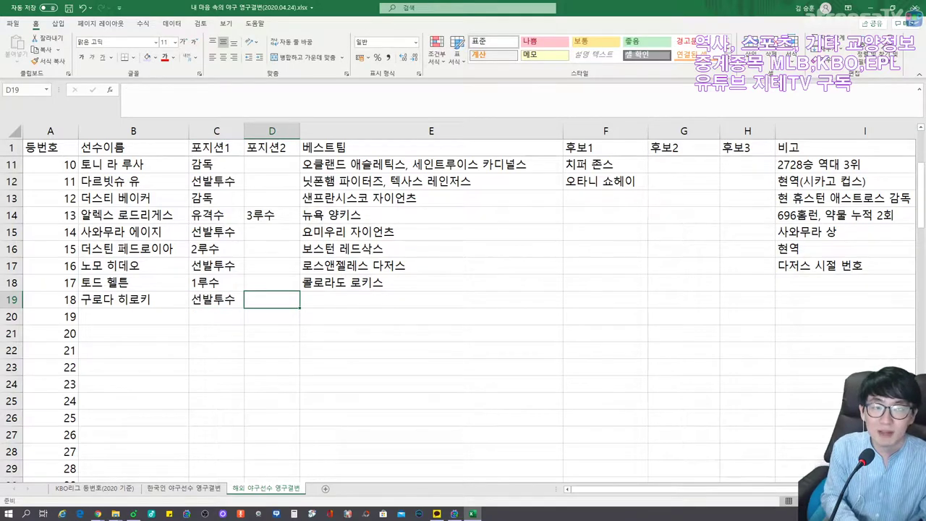
Step: Enter 로스앤젤레스 다저스, 뉴욕 양키스 as the best team for number 18
{"action": "key", "text": "Tab"}
{"action": "type", "text": "로스앤젤레스"}
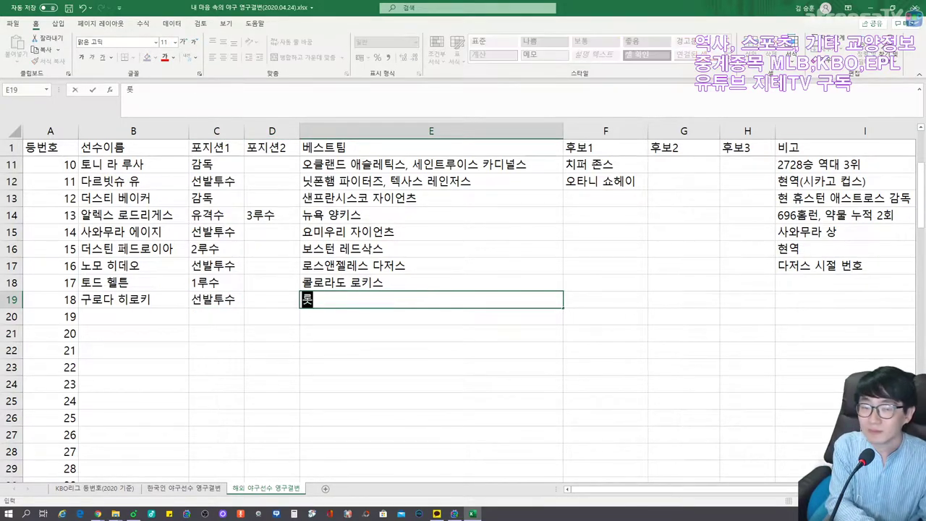
{"action": "type", "text": " 다저스, 뉴욕"}
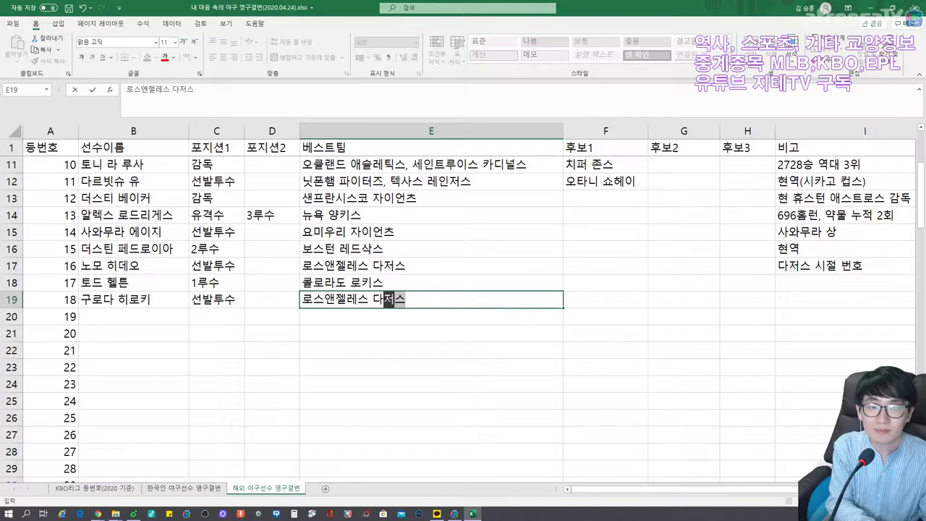
{"action": "type", "text": "양키스"}
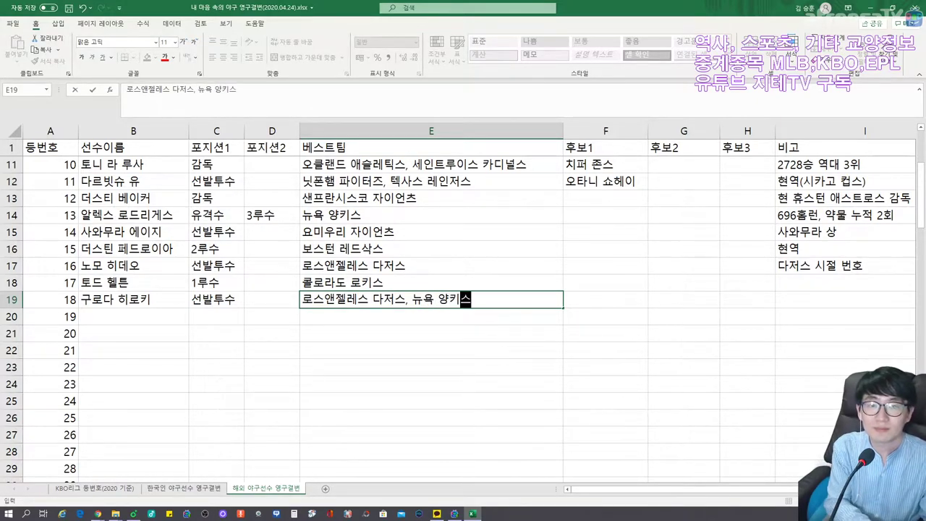
Step: Enter 마쓰자카 다이스케 as the first candidate for number 18 and fit the 후보1 column width to its contents
{"action": "key", "text": "Tab"}
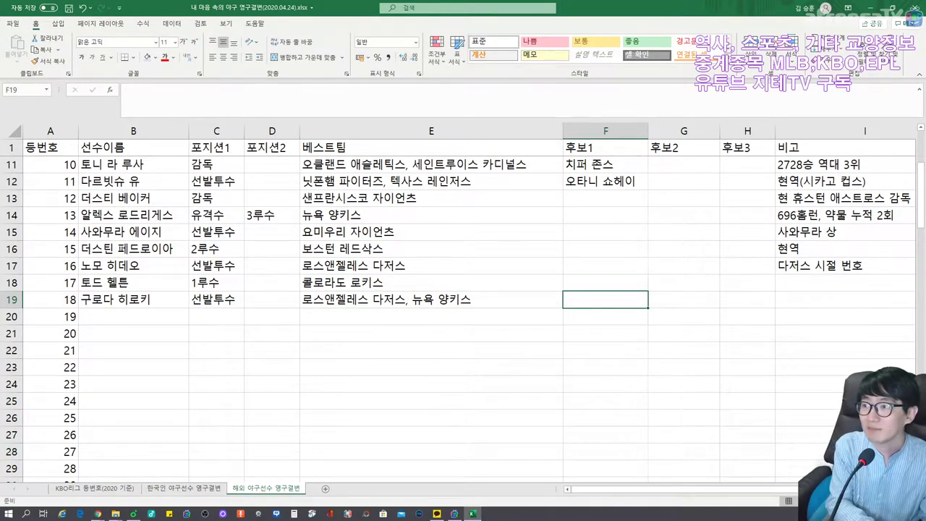
{"action": "type", "text": "마쓰자카 다잇"}
{"action": "type", "text": "스케"}
{"action": "key", "text": "Tab"}
{"action": "key", "text": "Tab"}
{"action": "key", "text": "Tab"}
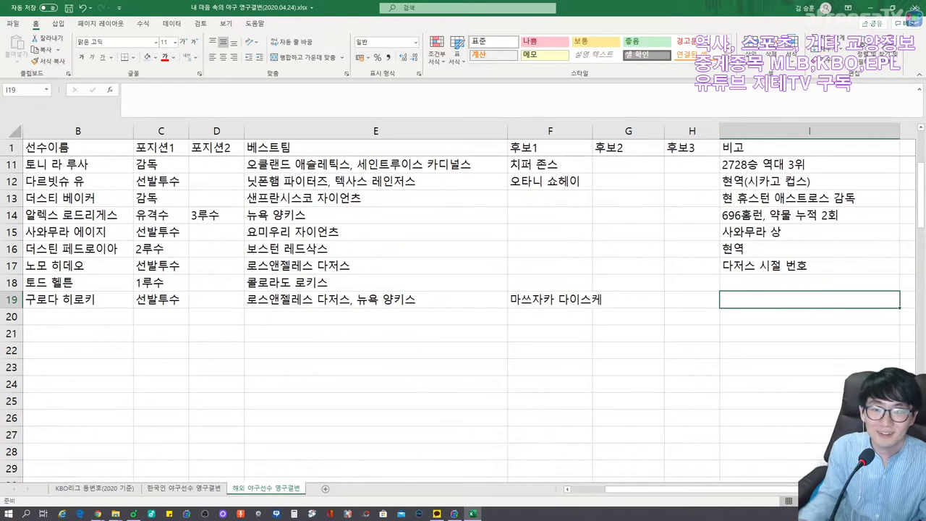
{"action": "double_click", "coordinate": [593, 131]}
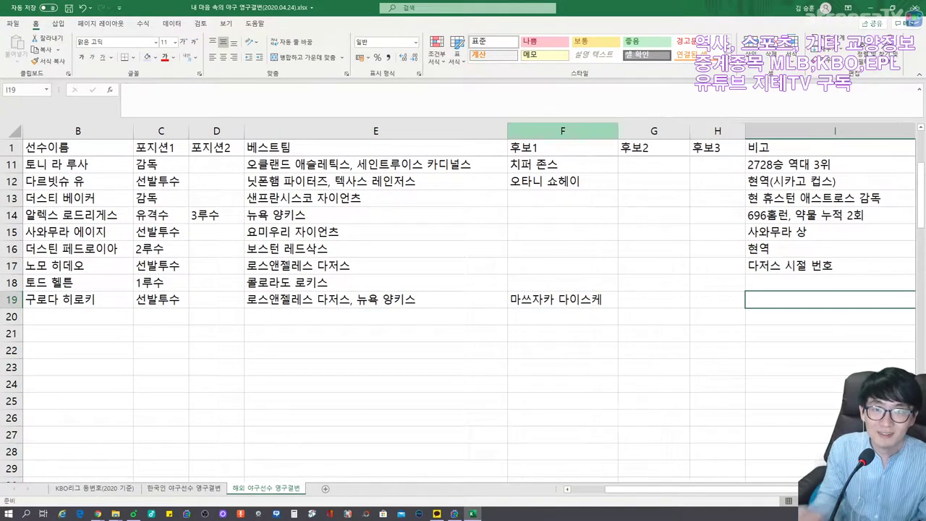
Step: Enter 메이저리그 시절 번호 as the remark for number 18
{"action": "type", "text": "메이저리그 시절 번호"}
{"action": "key", "text": "Return"}
{"action": "key", "text": "Home"}
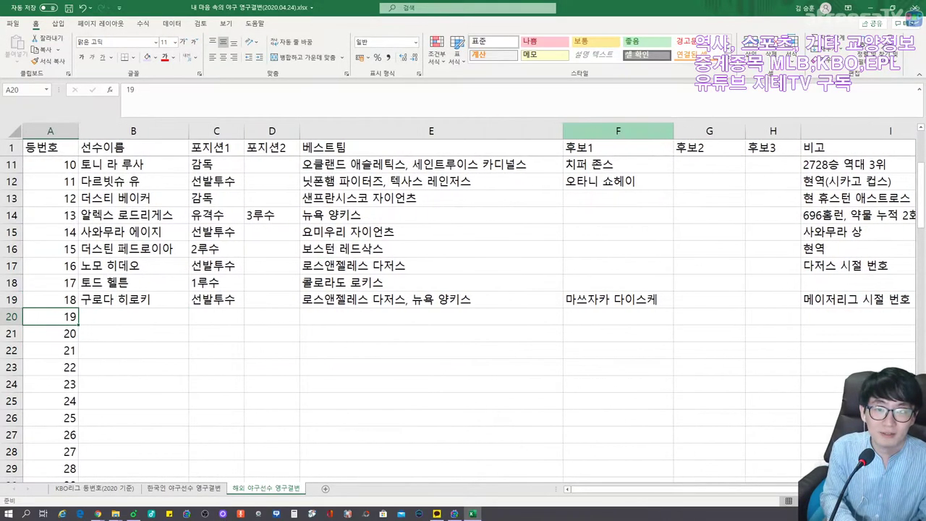
Step: Enter 다나카 마사히로 as the player for number 19
{"action": "scroll", "coordinate": [458, 304], "scroll_direction": "down", "scroll_amount": 1}
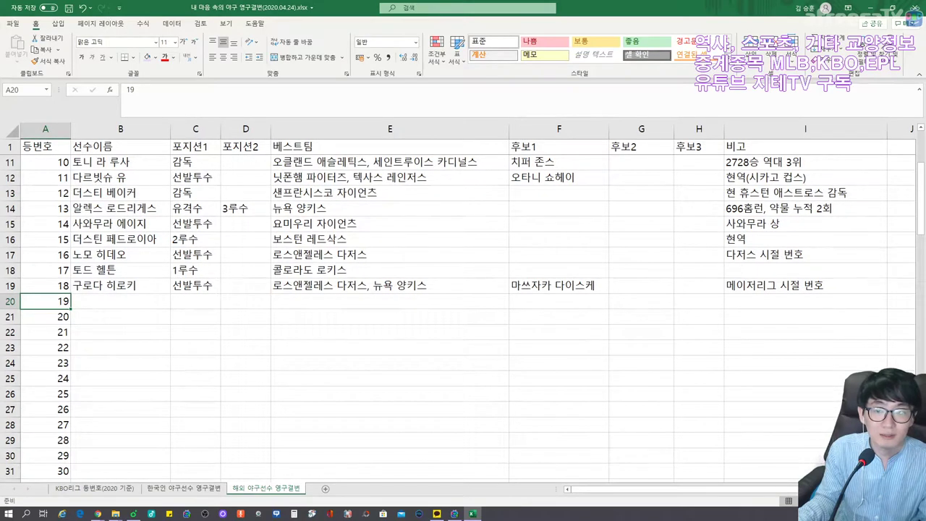
{"action": "scroll", "coordinate": [463, 304], "scroll_direction": "down", "scroll_amount": 1}
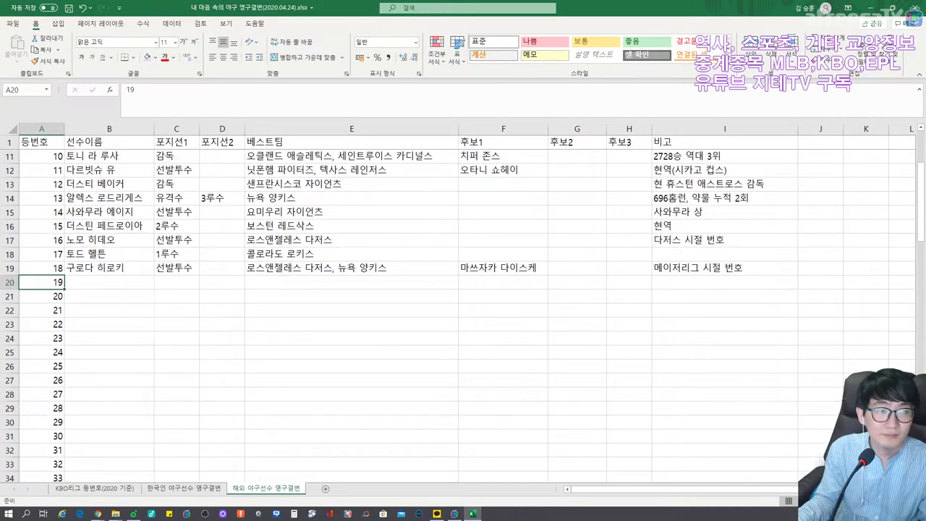
{"action": "left_click", "coordinate": [108, 282]}
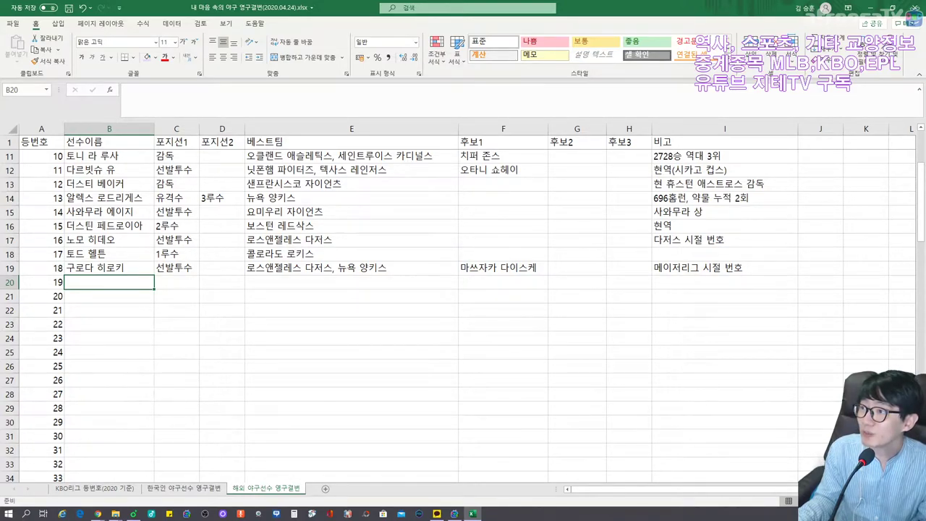
{"action": "type", "text": "다나카 마사히"}
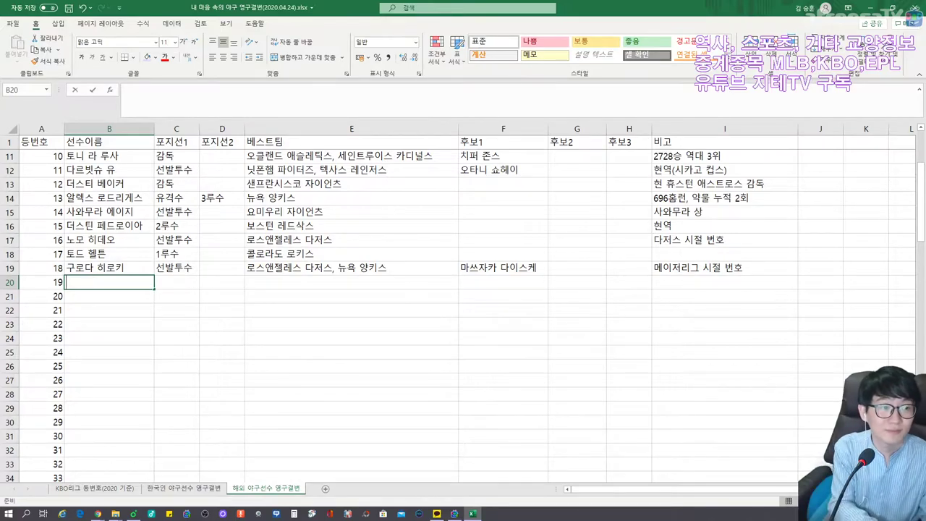
{"action": "type", "text": "로"}
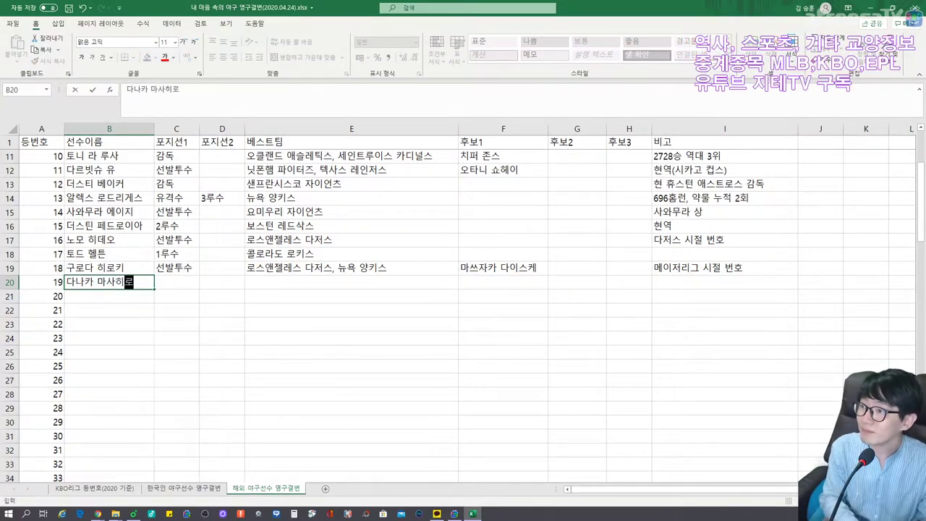
{"action": "key", "text": "Tab"}
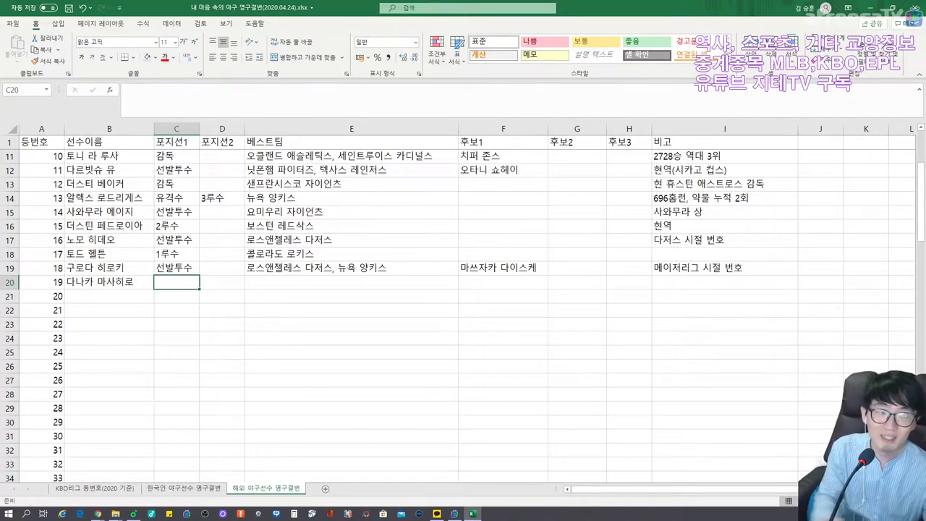
Step: Replace the player for number 19 with 토니 그윈
{"action": "key", "text": "Left"}
{"action": "key", "text": "BackSpace"}
{"action": "type", "text": "토니 공"}
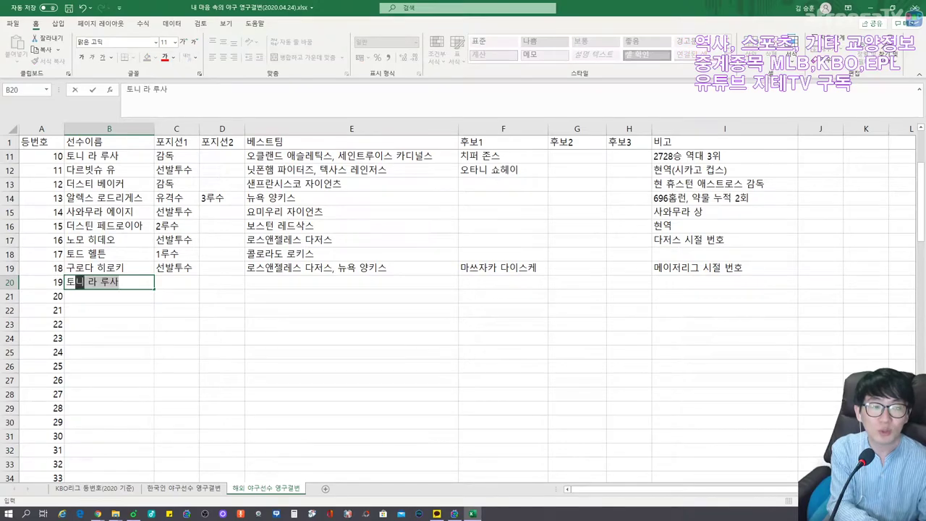
{"action": "key", "text": "BackSpace"}
{"action": "key", "text": "BackSpace"}
{"action": "type", "text": "그윈"}
{"action": "key", "text": "Tab"}
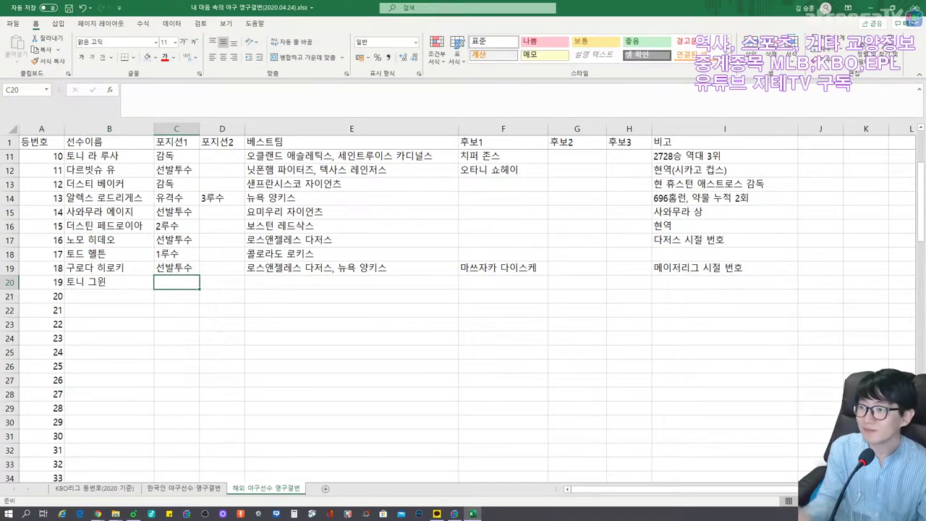
Step: Enter 외야수 as the first position and 샌디에이고 파드리스 as the best team for number 19
{"action": "key", "text": "alt+Tab"}
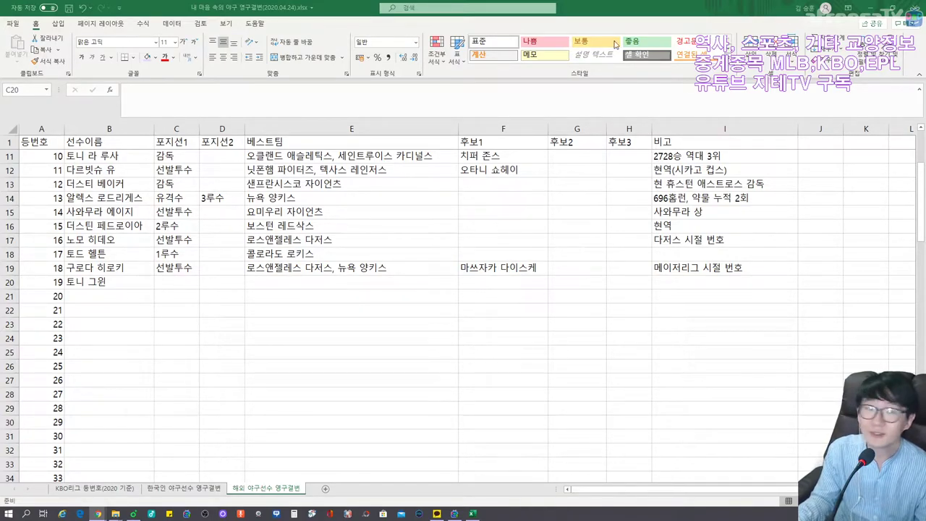
{"action": "left_click", "coordinate": [590, 4]}
{"action": "type", "text": "ㅇ"}
{"action": "type", "text": "외야수"}
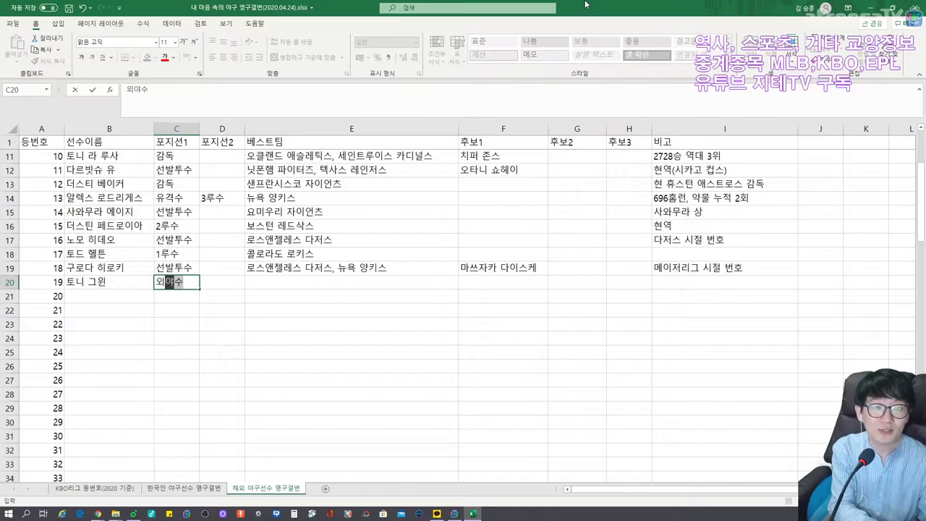
{"action": "key", "text": "Tab"}
{"action": "key", "text": "Tab"}
{"action": "type", "text": "샌디에이고 파드리스"}
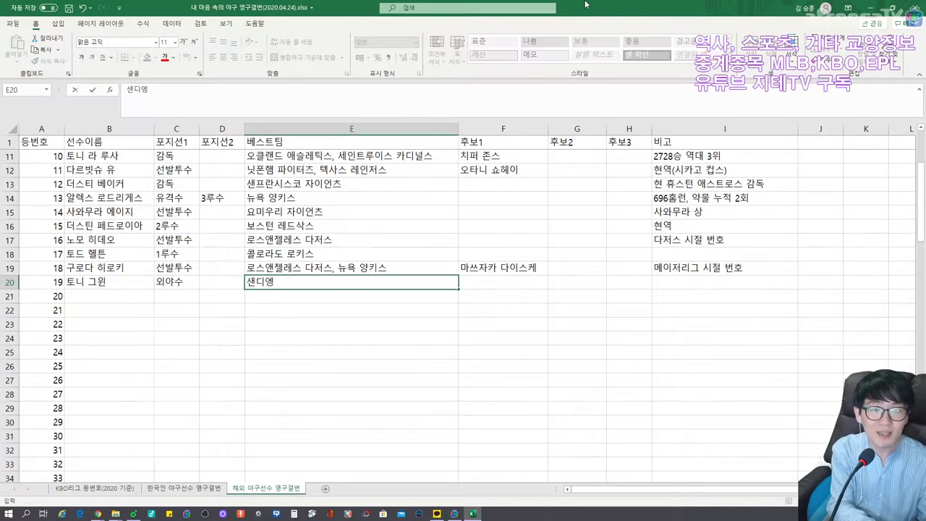
{"action": "key", "text": "Tab"}
Step: Enter 명예의 전당 as the remark for number 19 and clear it
{"action": "key", "text": "Right"}
{"action": "key", "text": "Right"}
{"action": "key", "text": "Left"}
{"action": "key", "text": "Left"}
{"action": "key", "text": "Right"}
{"action": "key", "text": "Right"}
{"action": "key", "text": "Right"}
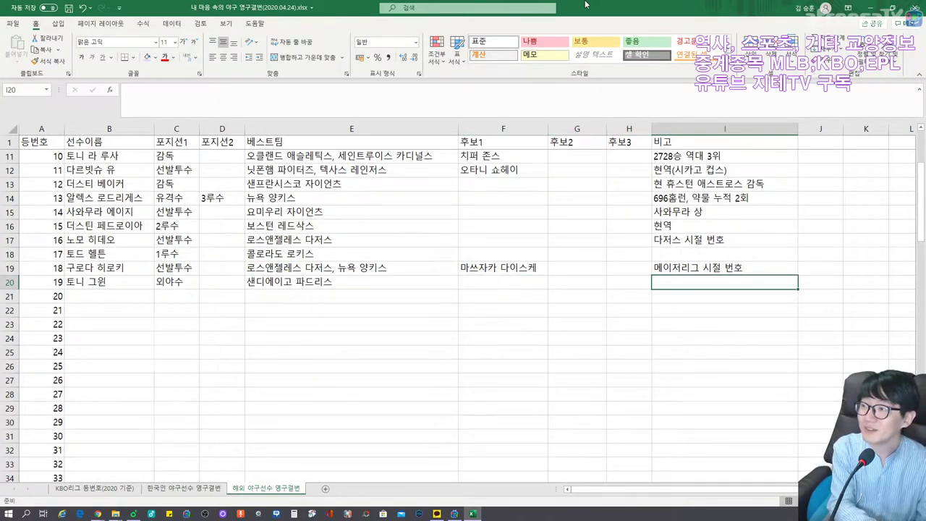
{"action": "type", "text": "명예의 전당"}
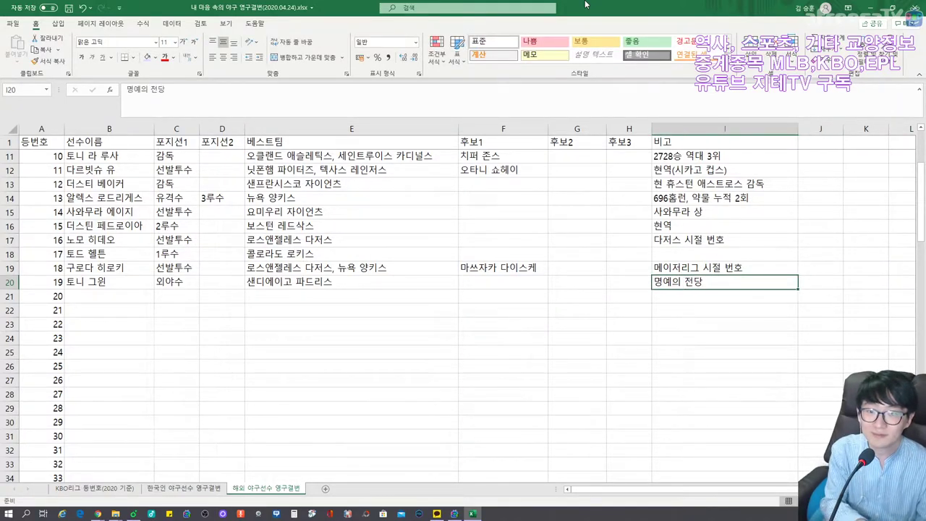
{"action": "key", "text": "Escape"}
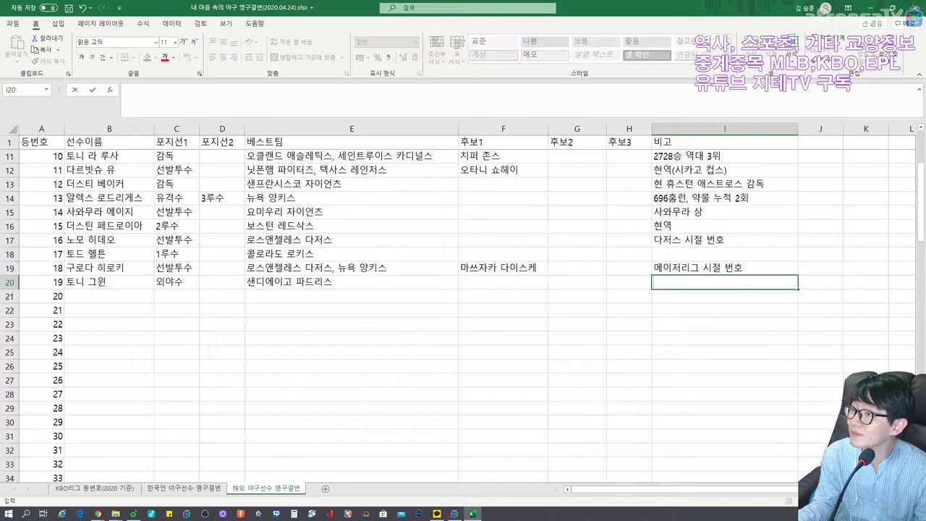
Step: Enter 통산 3110안타 as the remark for number 19
{"action": "key", "text": "alt+Tab"}
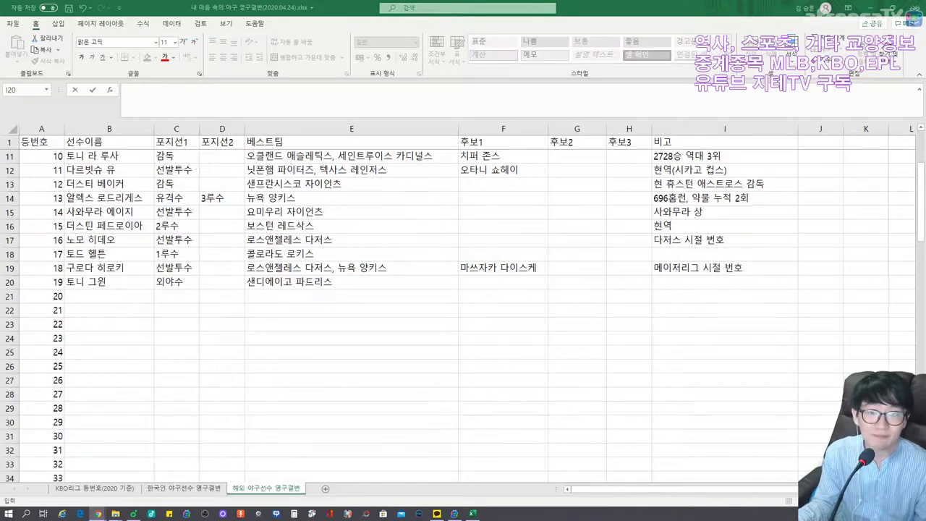
{"action": "key", "text": "Return"}
{"action": "type", "text": "통산"}
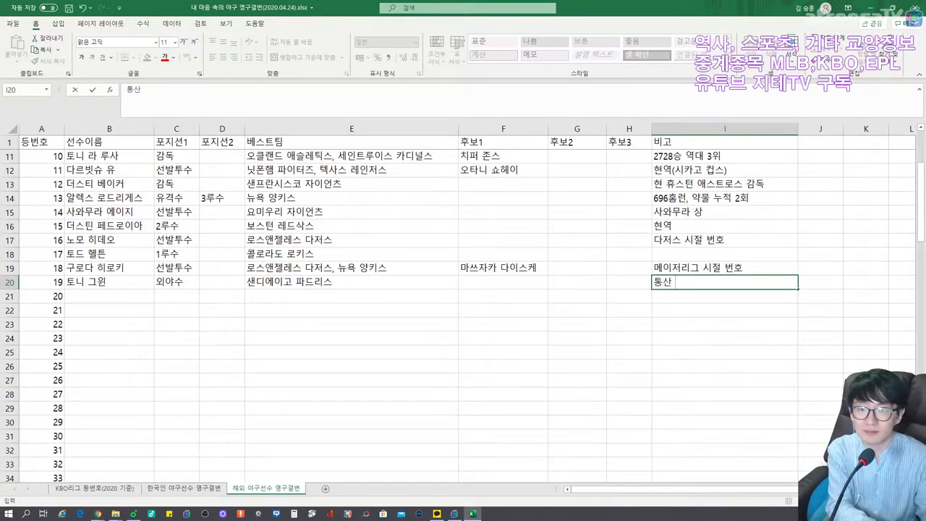
{"action": "type", "text": " 3110안타"}
{"action": "key", "text": "Return"}
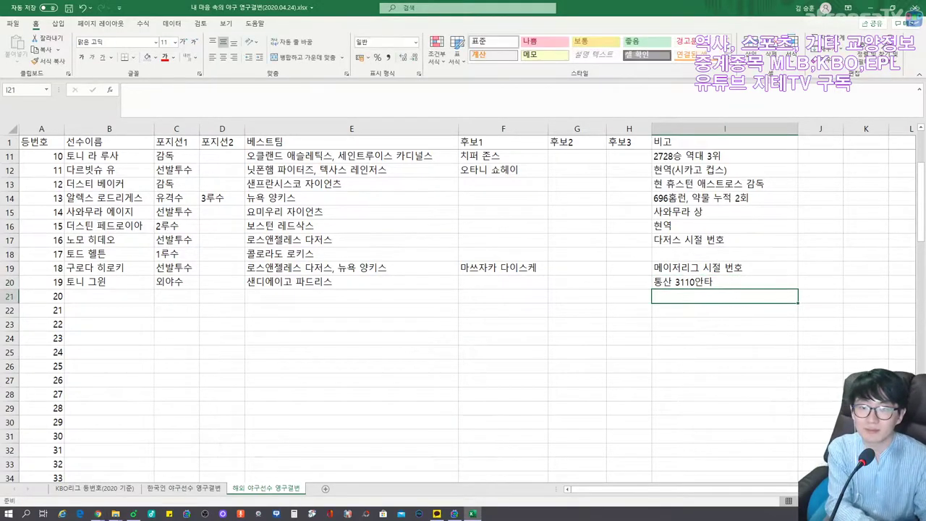
{"action": "key", "text": "Up"}
{"action": "key", "text": "Left"}
{"action": "key", "text": "Left"}
{"action": "key", "text": "Left"}
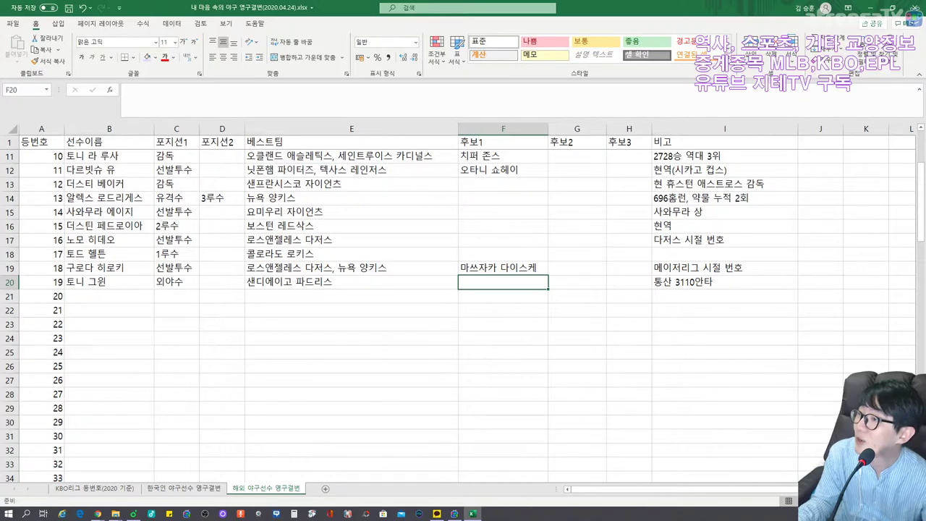
{"action": "key", "text": "alt+Tab"}
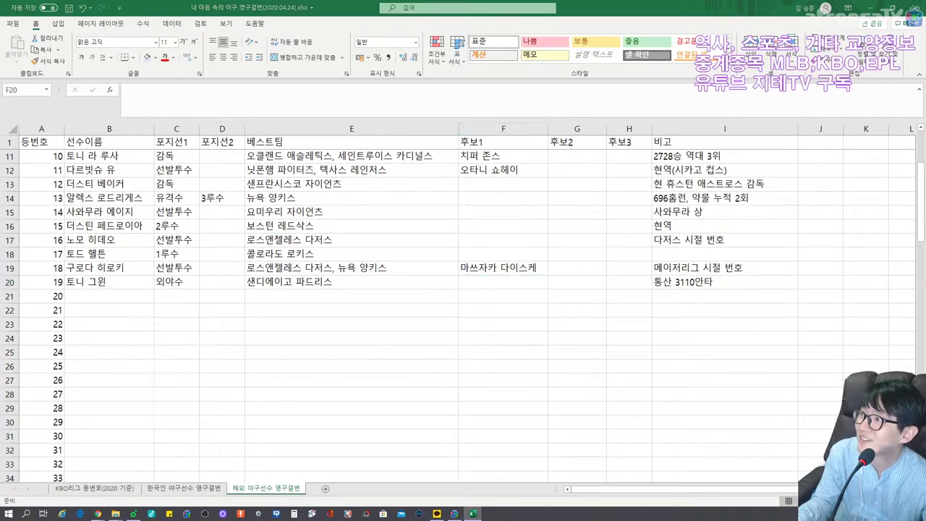
{"action": "left_click", "coordinate": [141, 287]}
{"action": "left_click", "coordinate": [130, 295]}
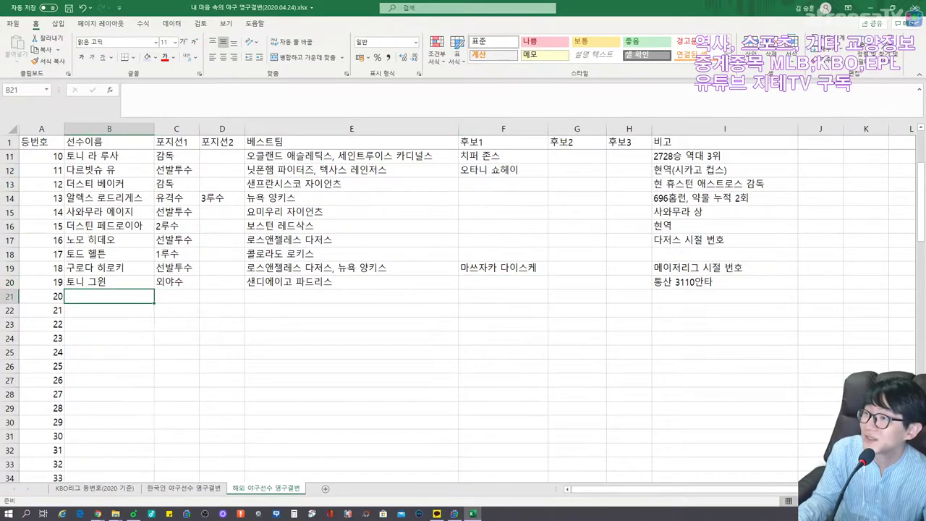
{"action": "left_click", "coordinate": [502, 281]}
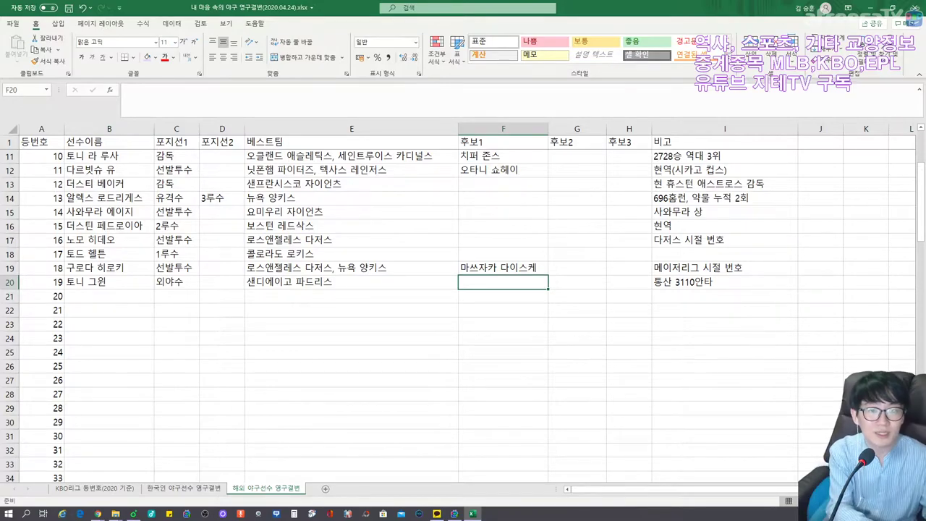
{"action": "type", "text": "ㅈㅗ"}
{"action": "key", "text": "BackSpace"}
{"action": "key", "text": "BackSpace"}
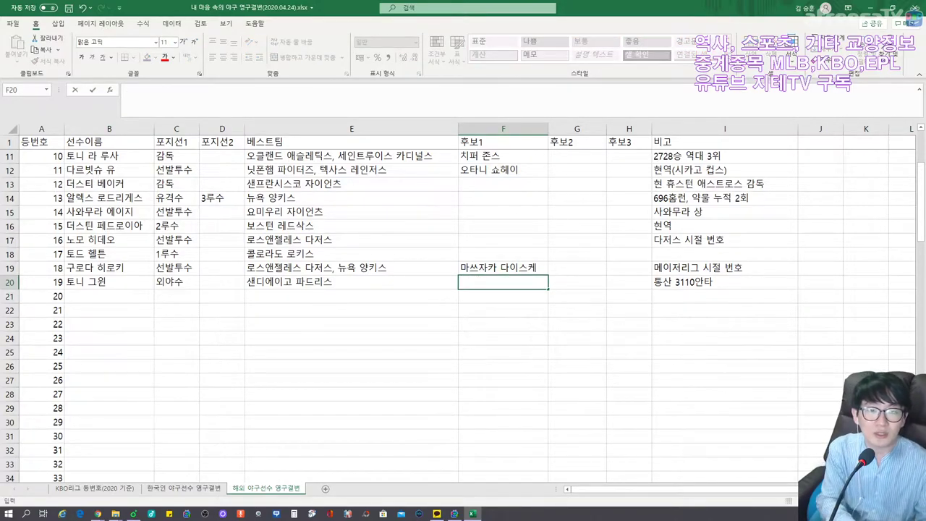
Step: Enter 프랭크 로빈슨 as the player for number 20
{"action": "key", "text": "Down"}
{"action": "key", "text": "Left"}
{"action": "key", "text": "Left"}
{"action": "key", "text": "Left"}
{"action": "key", "text": "Left"}
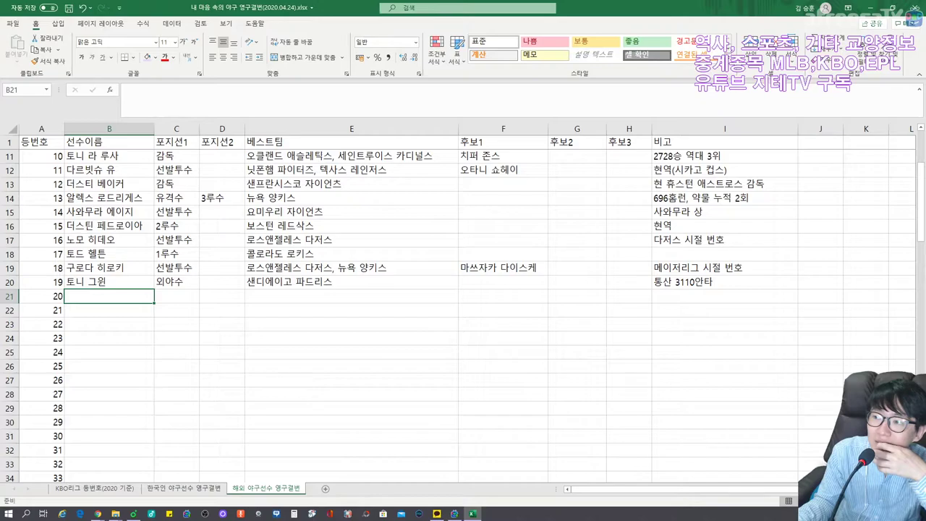
{"action": "key", "text": "alt+Tab"}
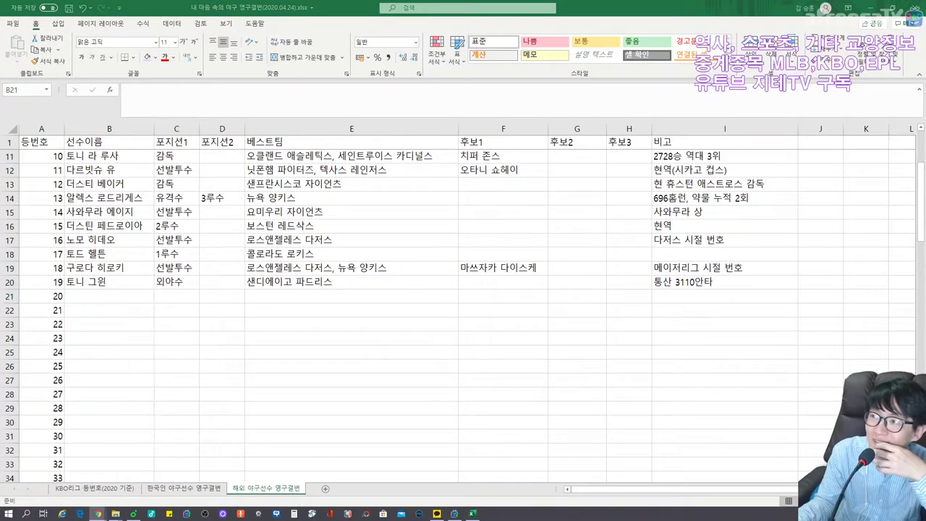
{"action": "key", "text": "alt+Tab"}
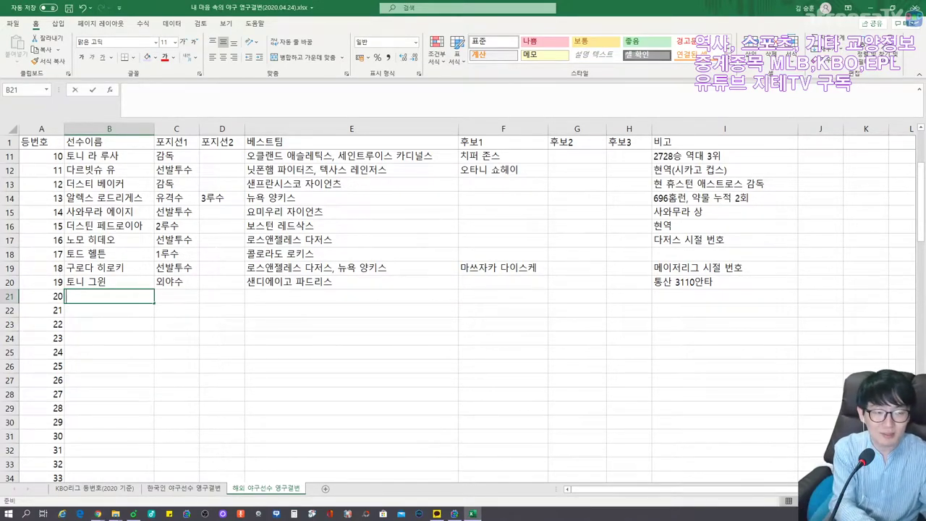
{"action": "type", "text": "프랭크 로빈슨"}
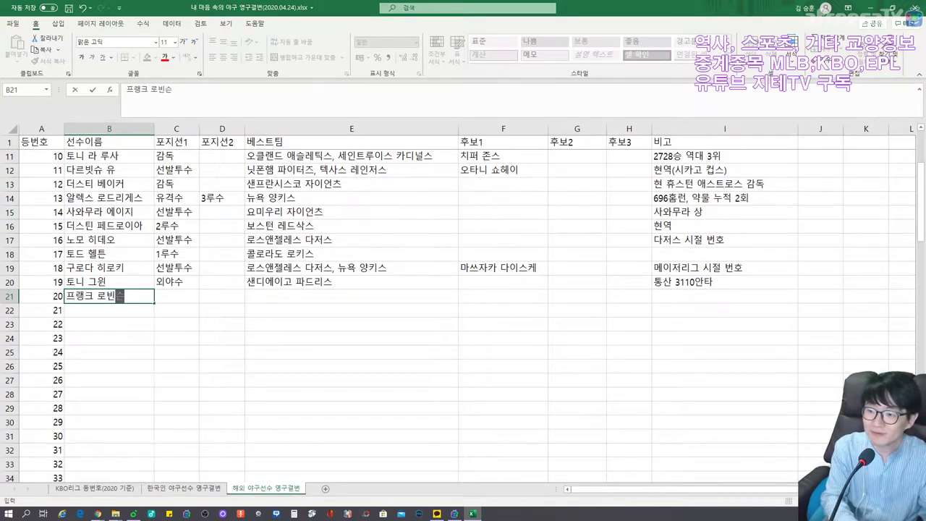
{"action": "key", "text": "Tab"}
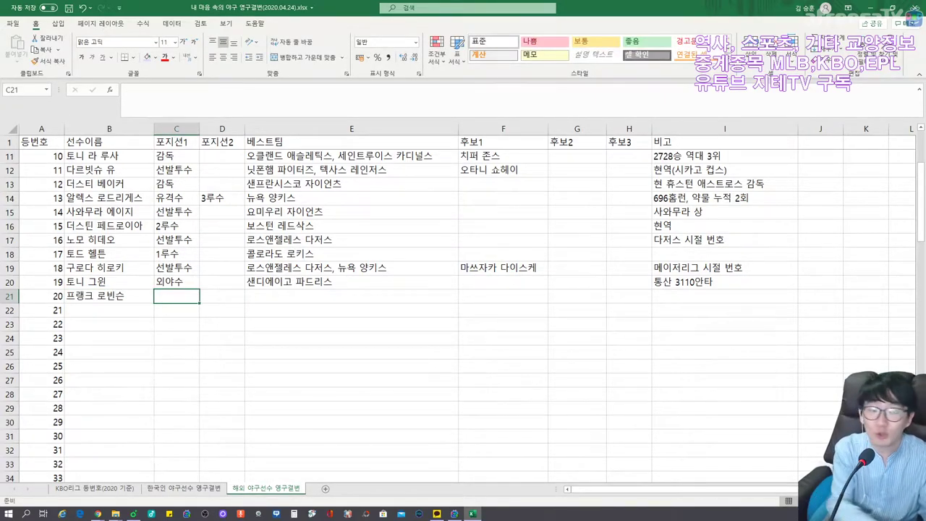
Step: Enter 감독 as the first position and 외야수 as the second position for number 20
{"action": "type", "text": "감독"}
{"action": "key", "text": "Tab"}
{"action": "key", "text": "Tab"}
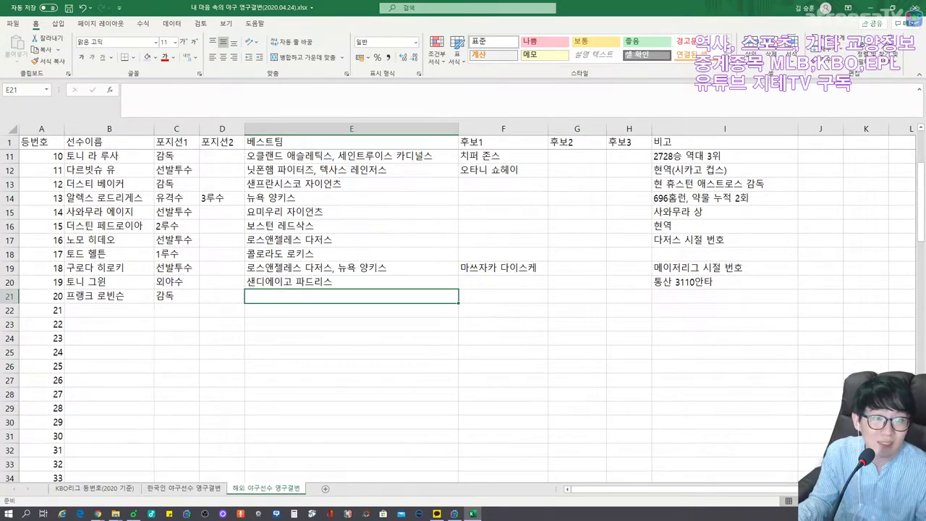
{"action": "left_click", "coordinate": [221, 296]}
{"action": "type", "text": "외야수"}
{"action": "key", "text": "Tab"}
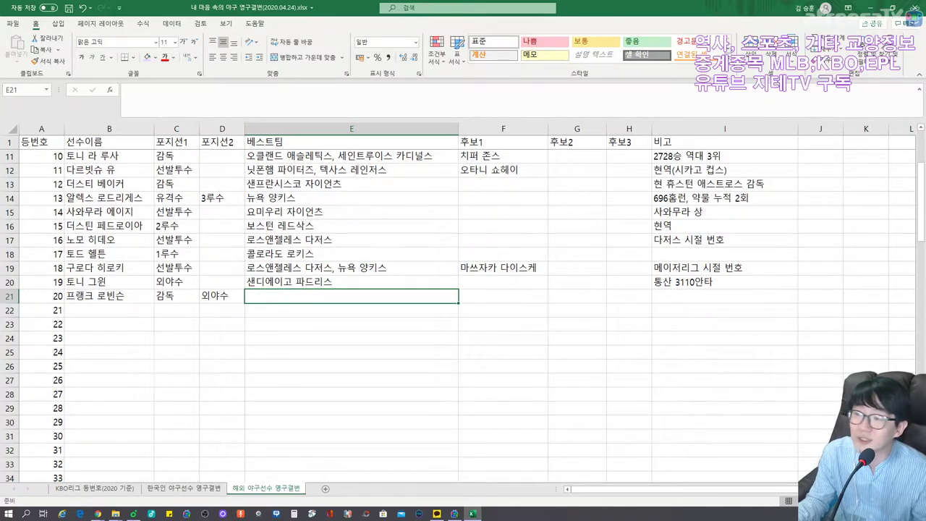
Step: Swap the positions for number 20, making 외야수 the first position and 감독 the second
{"action": "key", "text": "Left"}
{"action": "key", "text": "Left"}
{"action": "type", "text": "외야수"}
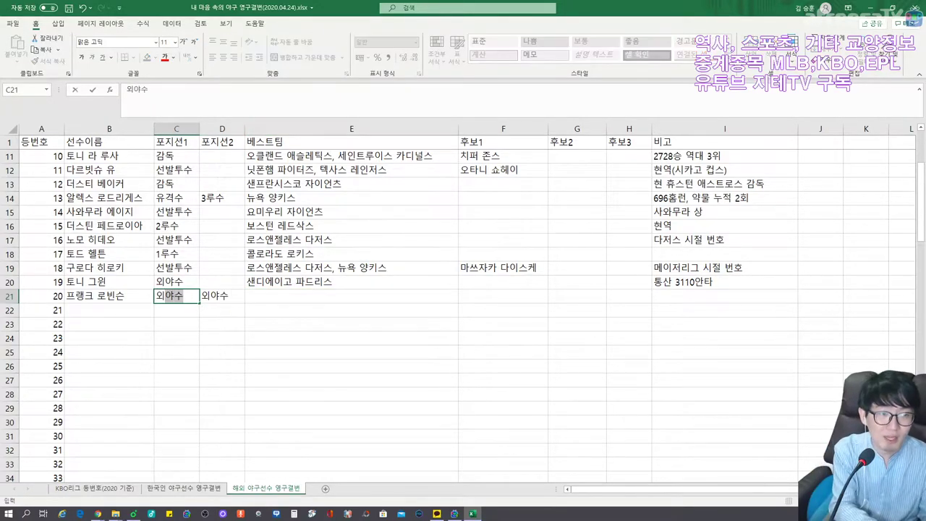
{"action": "key", "text": "Right"}
{"action": "type", "text": "감독"}
{"action": "key", "text": "Right"}
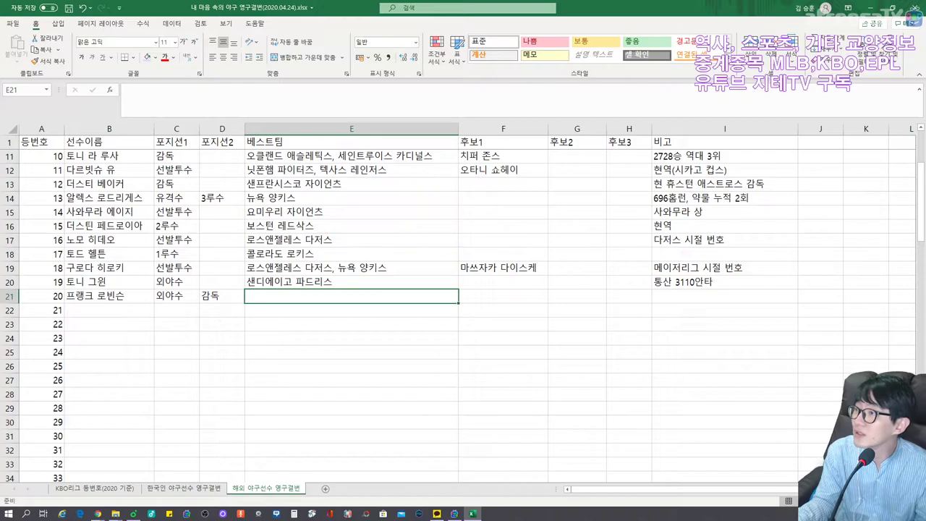
Step: Enter 신시내티 레즈 as the best team and 명예의 전당은 선수로 입성 as the remark for number 20
{"action": "type", "text": "신신"}
{"action": "type", "text": "내티 레즈"}
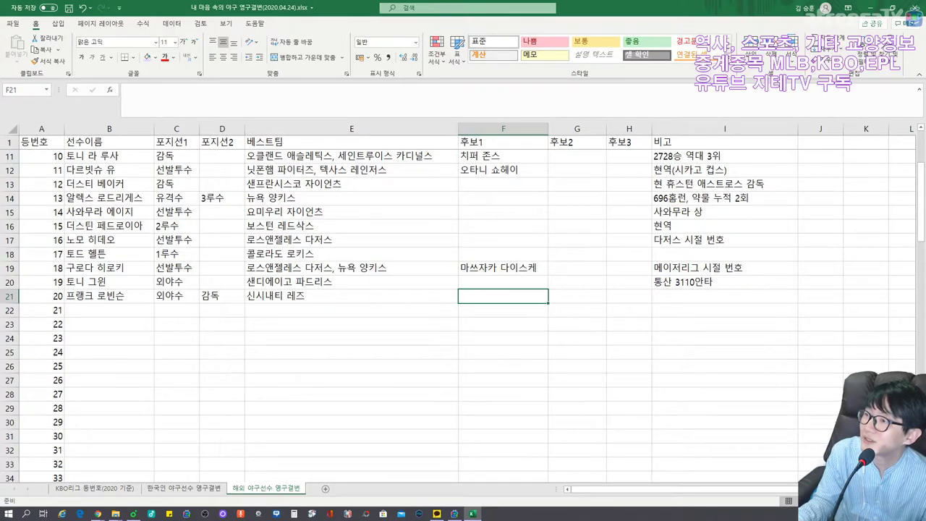
{"action": "left_click", "coordinate": [724, 296]}
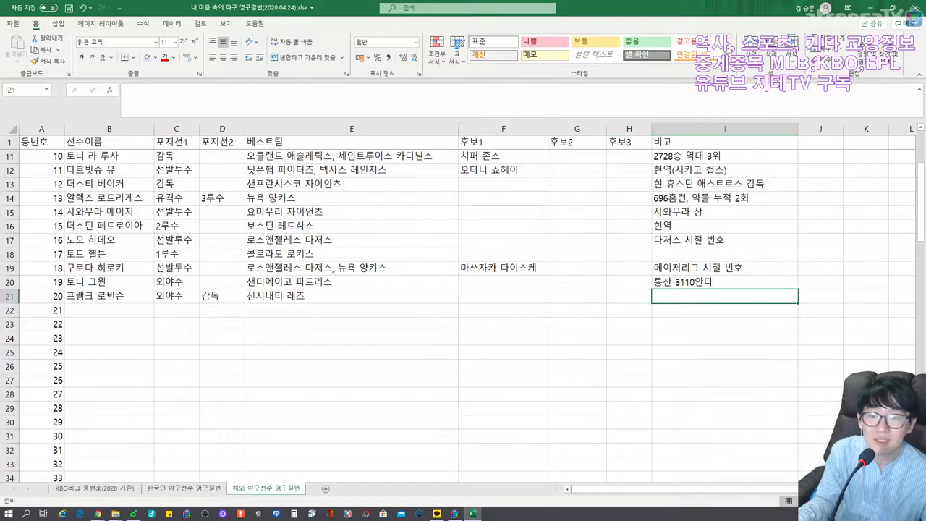
{"action": "type", "text": "ㅁ명예의 전당은"}
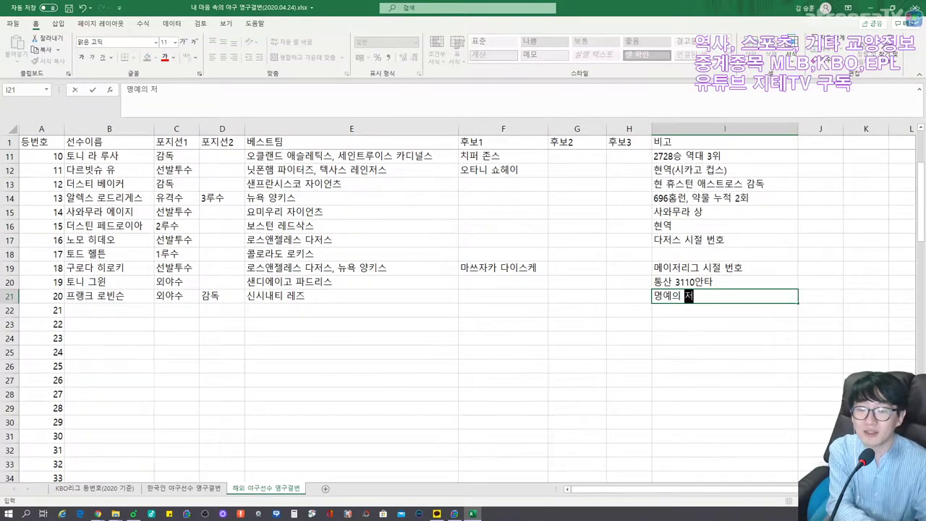
{"action": "type", "text": " 선수로 입성"}
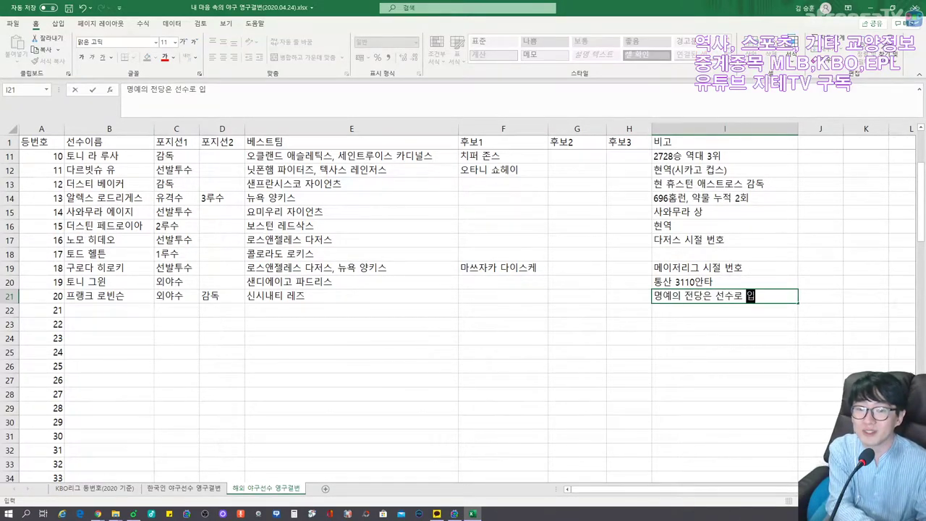
{"action": "key", "text": "Left"}
{"action": "key", "text": "Left"}
{"action": "key", "text": "Left"}
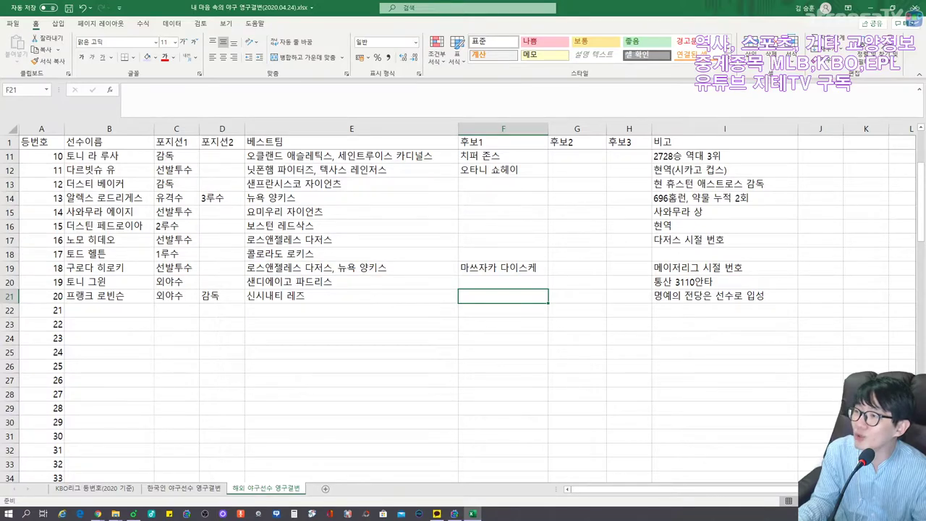
Step: Add 볼티모어 오리올스 after 신시내티 레즈 in the best team entry for number 20, separated by a comma
{"action": "left_click", "coordinate": [351, 296]}
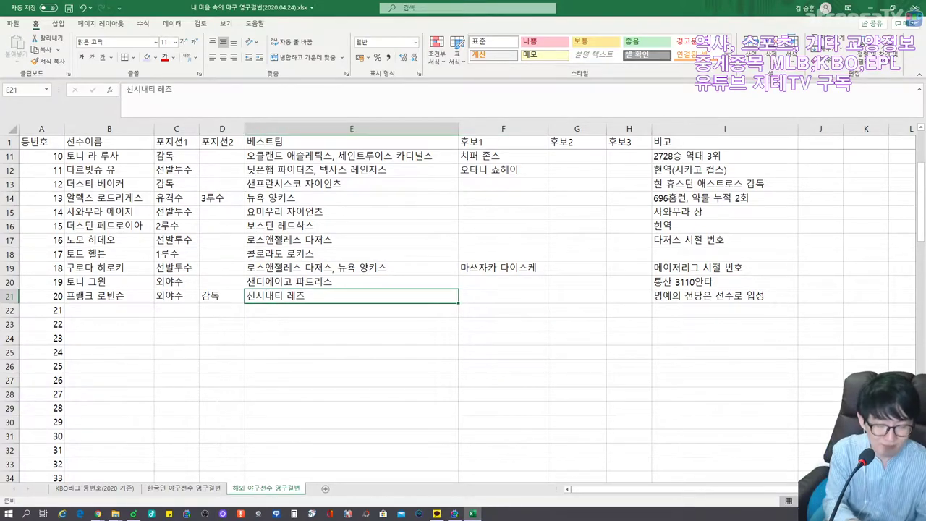
{"action": "key", "text": "F2"}
{"action": "type", "text": ", 보리"}
{"action": "key", "text": "BackSpace"}
{"action": "key", "text": "BackSpace"}
{"action": "type", "text": "볼티"}
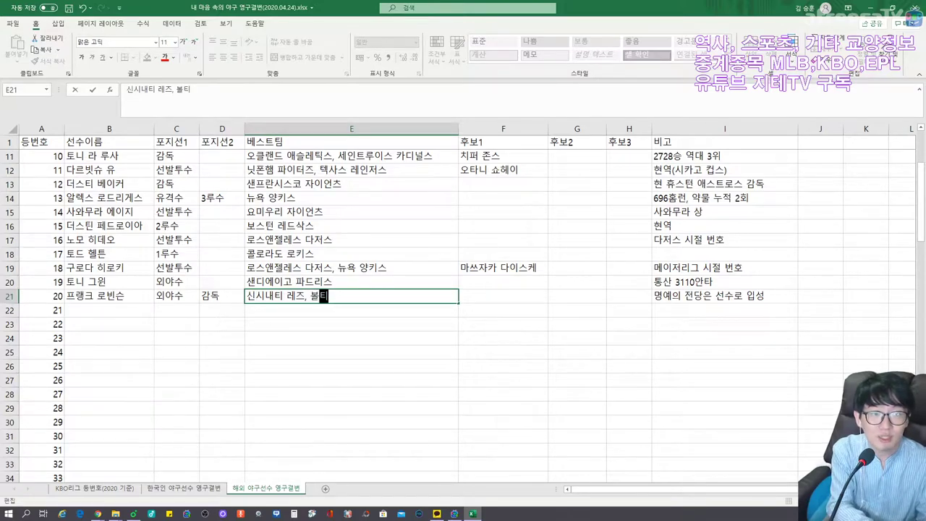
{"action": "type", "text": "모어 오리올스"}
{"action": "key", "text": "Return"}
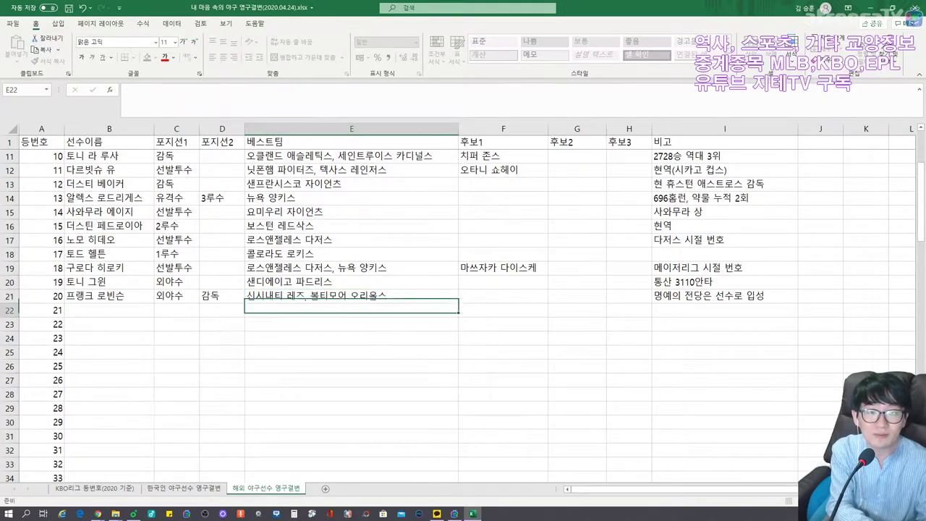
{"action": "left_click", "coordinate": [502, 309]}
{"action": "left_click", "coordinate": [503, 295]}
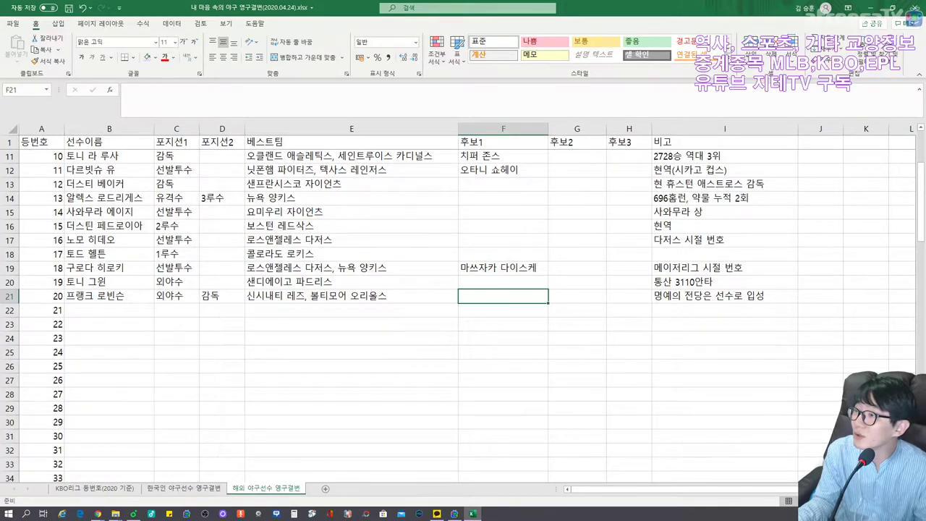
Step: Enter 로베르토 클레멘테 as the player for number 21
{"action": "key", "text": "alt+Tab"}
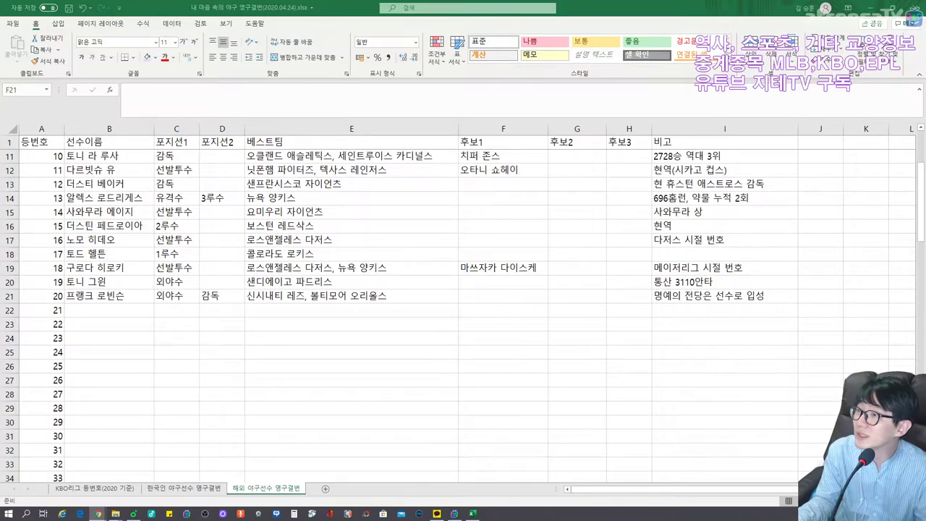
{"action": "left_click", "coordinate": [82, 307]}
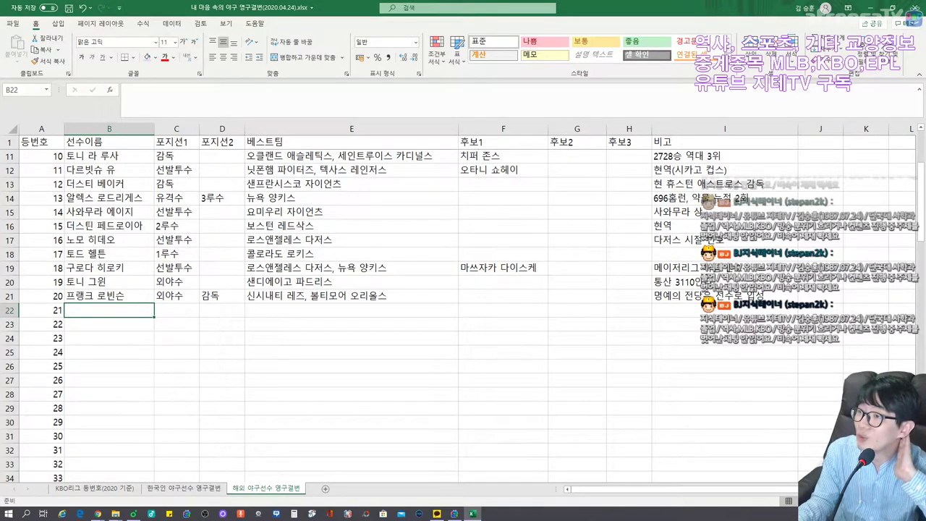
{"action": "key", "text": "alt+Tab"}
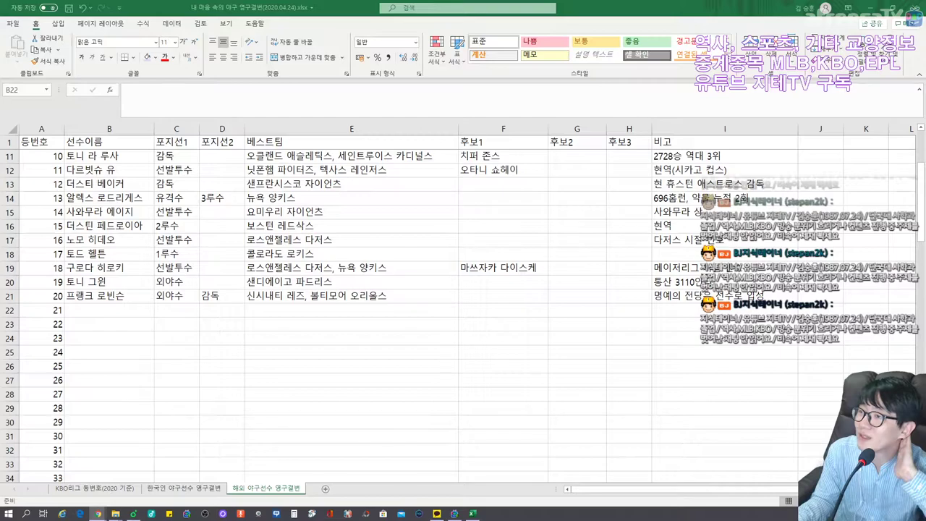
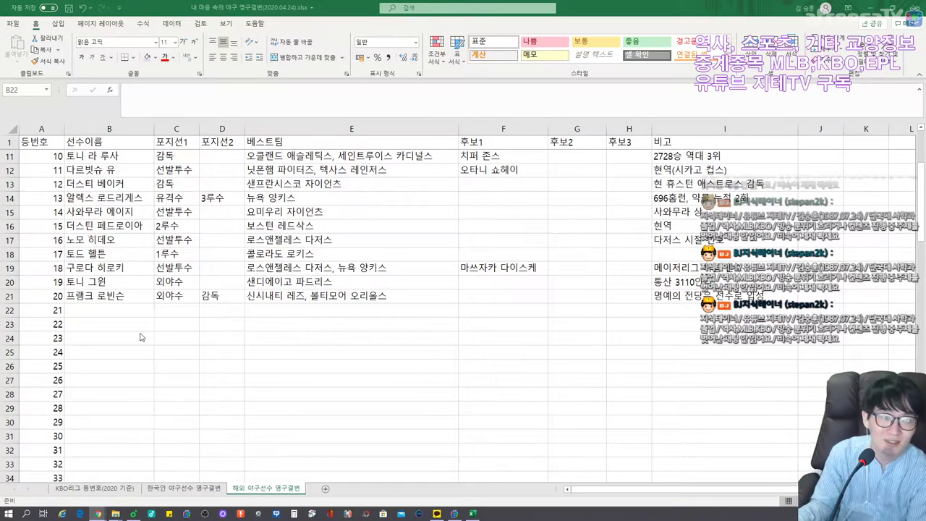
{"action": "left_click", "coordinate": [109, 313]}
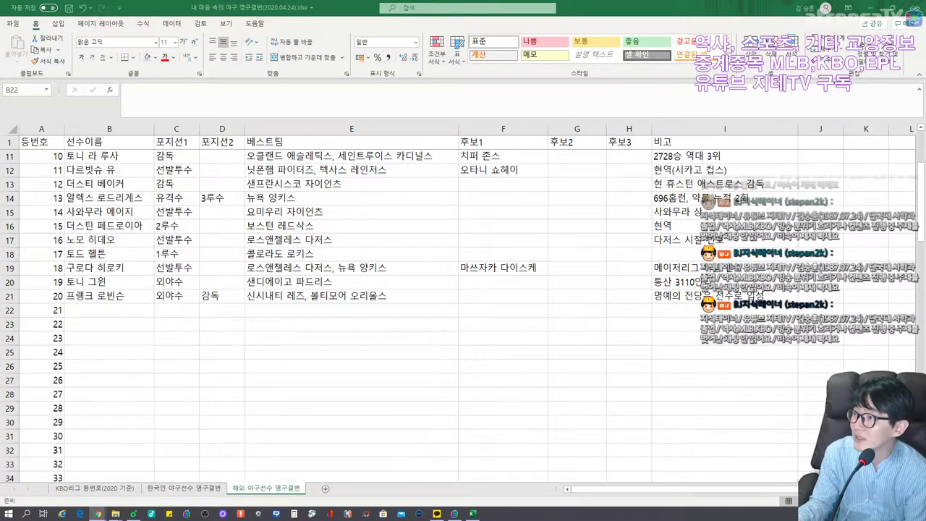
{"action": "left_click", "coordinate": [123, 315]}
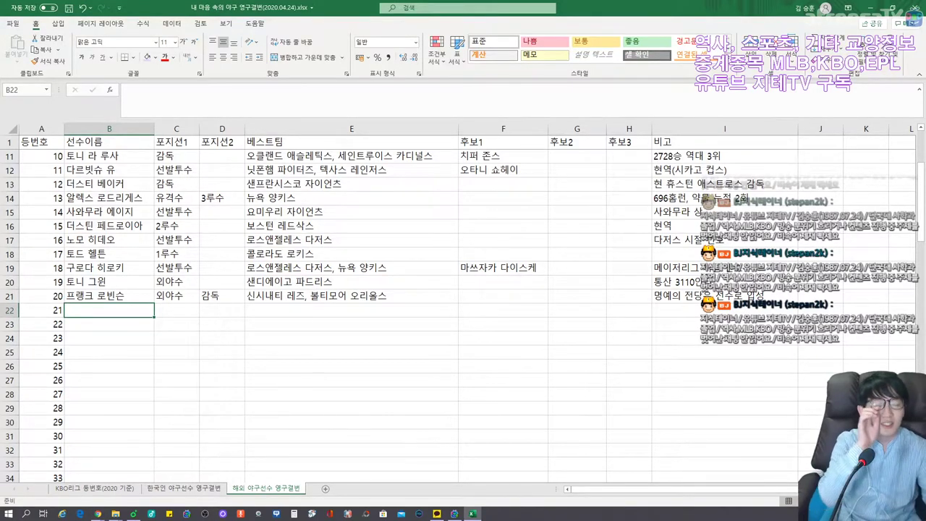
{"action": "type", "text": "로베르토"}
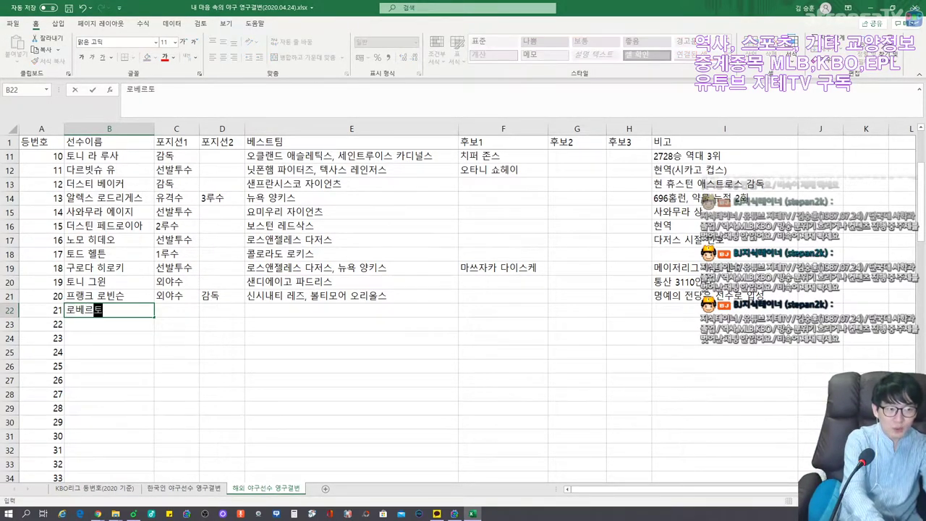
{"action": "type", "text": " 클레멘ㅌㅔ"}
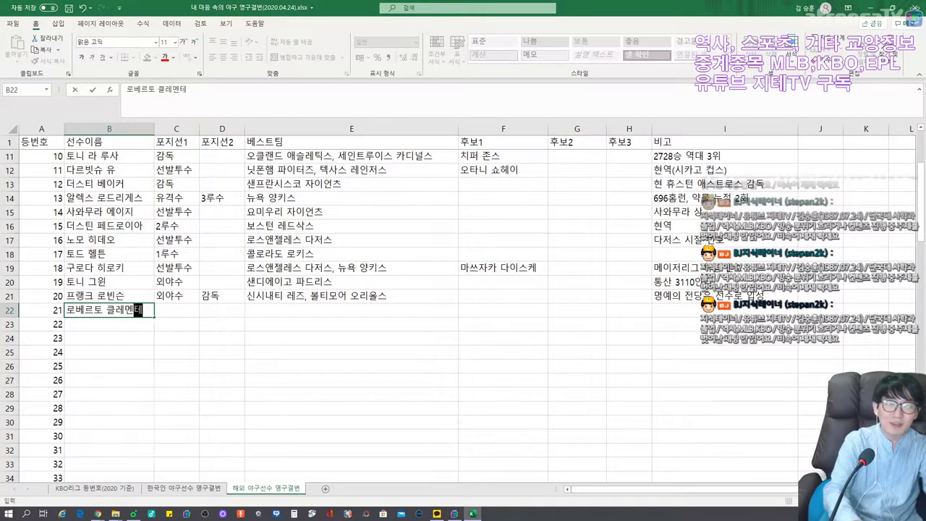
{"action": "key", "text": "Tab"}
Step: Enter 피츠버그 파이어리츠 as the best team and 외야수 as the first position for number 21
{"action": "key", "text": "alt+Tab"}
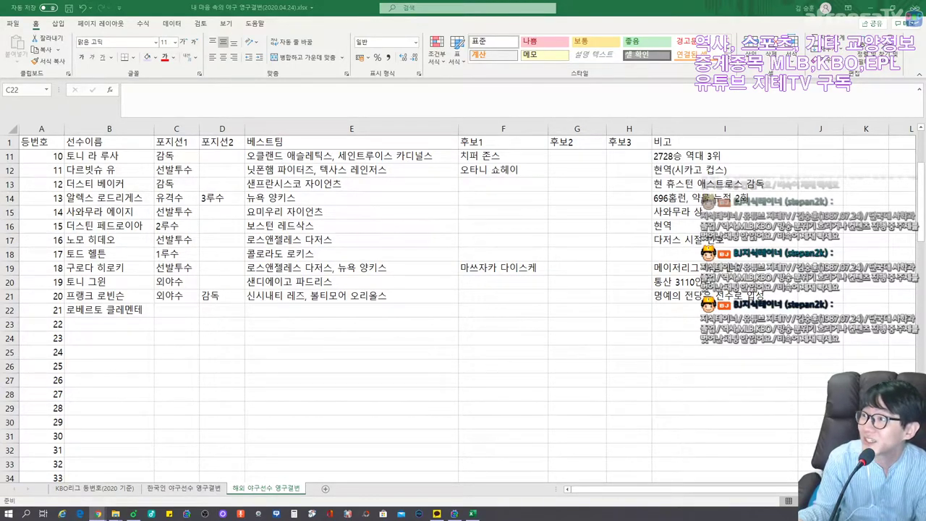
{"action": "left_click", "coordinate": [275, 314]}
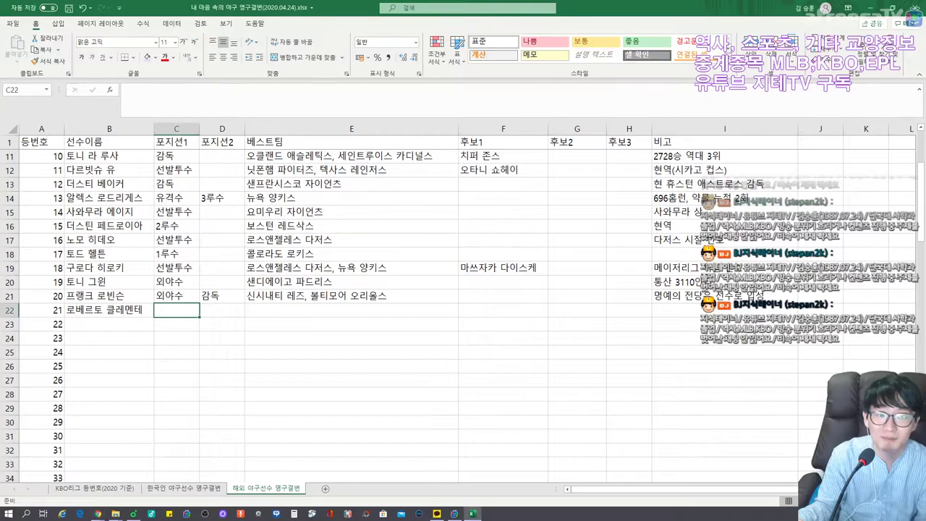
{"action": "left_click", "coordinate": [275, 313]}
{"action": "type", "text": "피츠"}
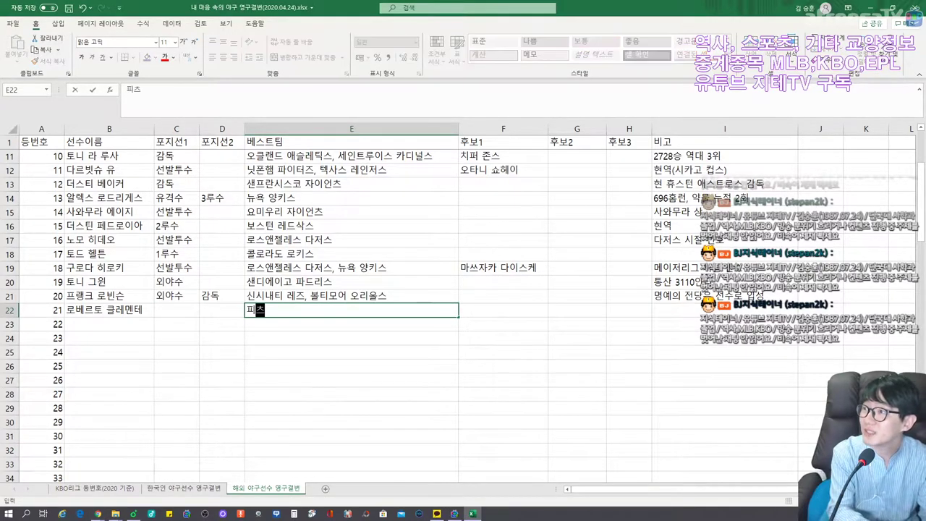
{"action": "type", "text": "버그 파이어리츠"}
{"action": "key", "text": "Left"}
{"action": "key", "text": "Left"}
{"action": "type", "text": "외야"}
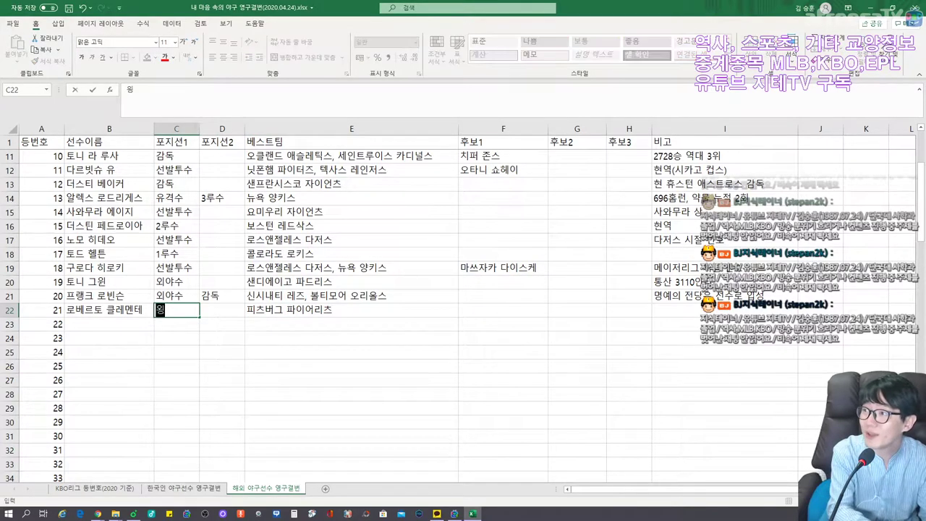
{"action": "key", "text": "Right"}
Step: Enter 워렌 스판 as the first candidate for number 21
{"action": "key", "text": "Right"}
{"action": "key", "text": "Right"}
{"action": "key", "text": "Right"}
{"action": "key", "text": "Left"}
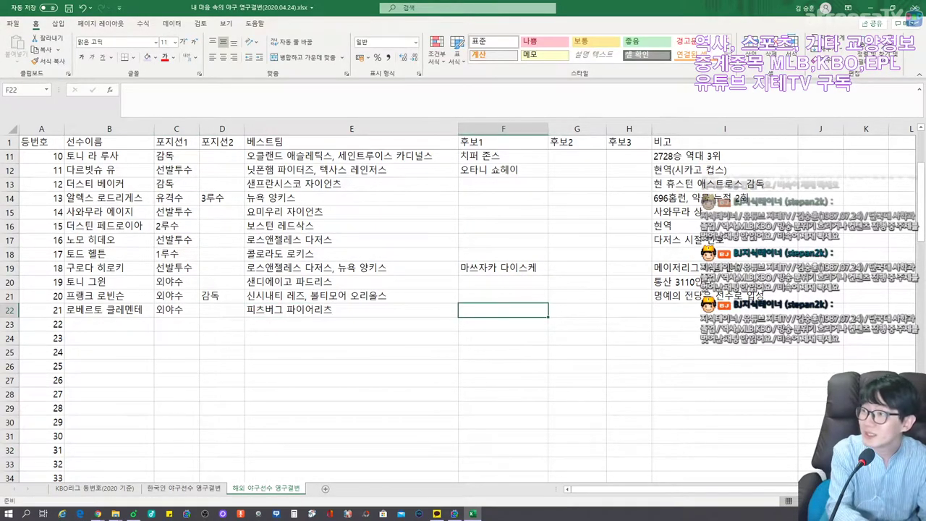
{"action": "type", "text": "워렌 스판"}
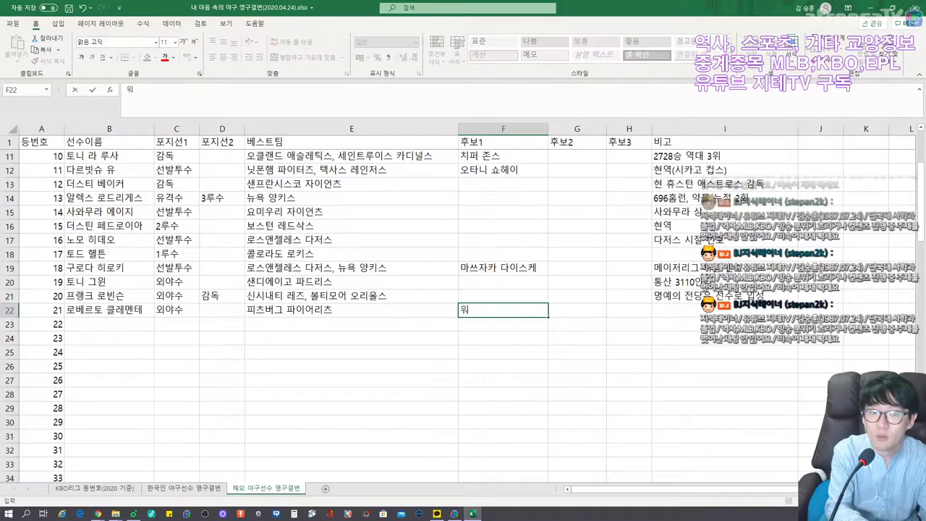
Step: Enter 로베르토 클레멘테 상의 의미 as the remark for number 21
{"action": "key", "text": "Tab"}
{"action": "key", "text": "Tab"}
{"action": "key", "text": "Tab"}
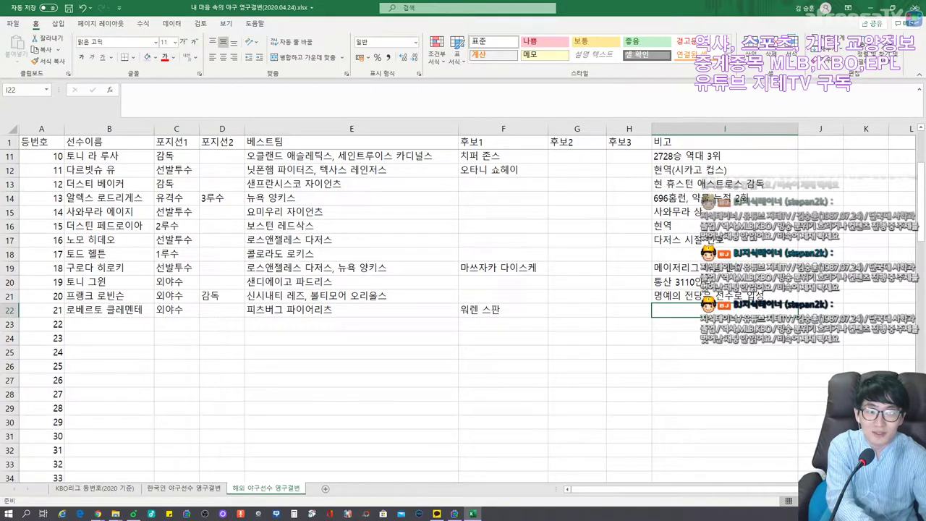
{"action": "type", "text": "로베르토"}
{"action": "type", "text": " 클레멘테 상의 ㅇ"}
{"action": "type", "text": "ㅢ미"}
{"action": "key", "text": "Return"}
Step: Enter 클레이튼 커쇼 as the player and 선발투수 as the first position for number 22
{"action": "key", "text": "Left"}
{"action": "key", "text": "Left"}
{"action": "key", "text": "Left"}
{"action": "key", "text": "Left"}
{"action": "key", "text": "Left"}
{"action": "key", "text": "Left"}
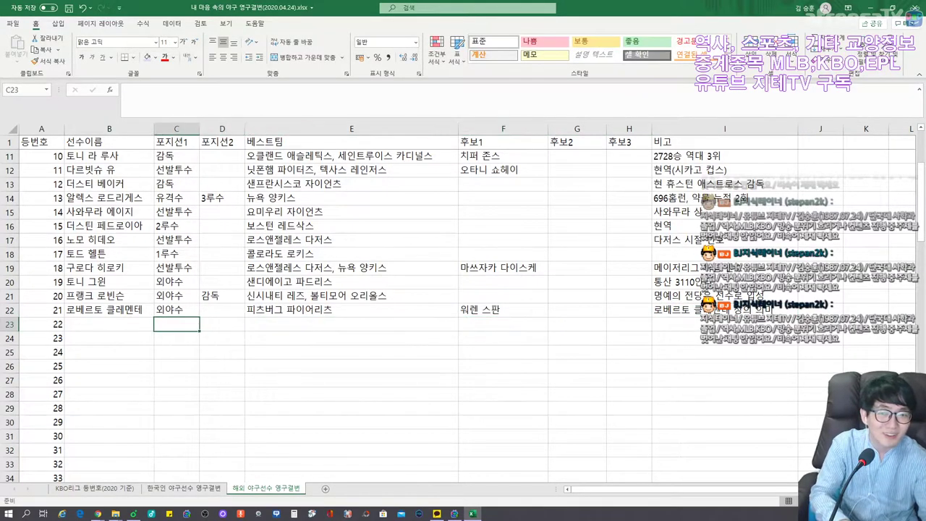
{"action": "key", "text": "Left"}
{"action": "key", "text": "Right"}
{"action": "key", "text": "Left"}
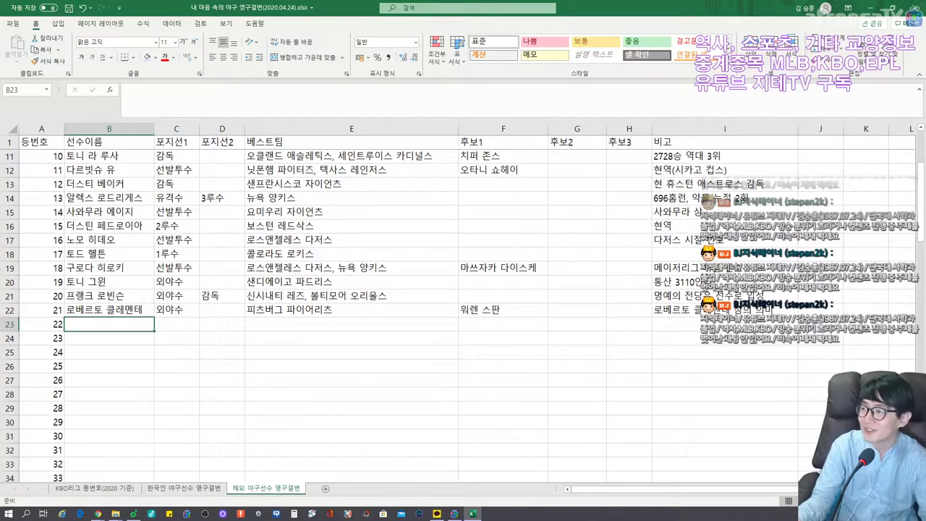
{"action": "key", "text": "alt+Tab"}
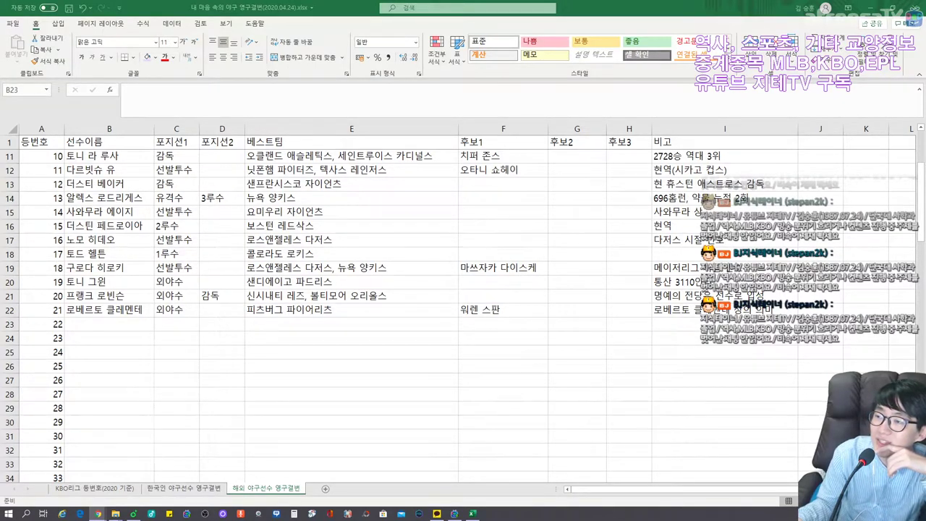
{"action": "left_click", "coordinate": [106, 330]}
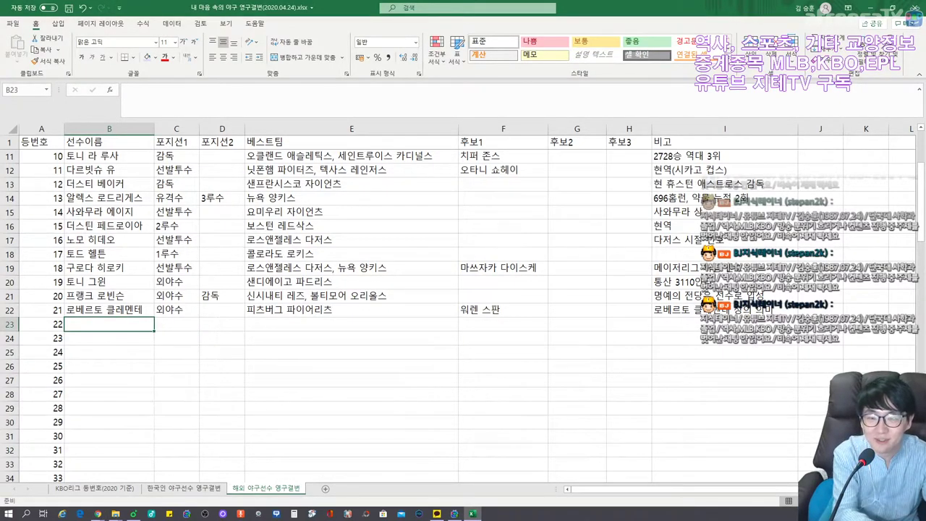
{"action": "type", "text": "클레이튼 ㅋ"}
{"action": "type", "text": "ㅓ쇼"}
{"action": "key", "text": "Tab"}
{"action": "type", "text": "선발투수"}
{"action": "key", "text": "Tab"}
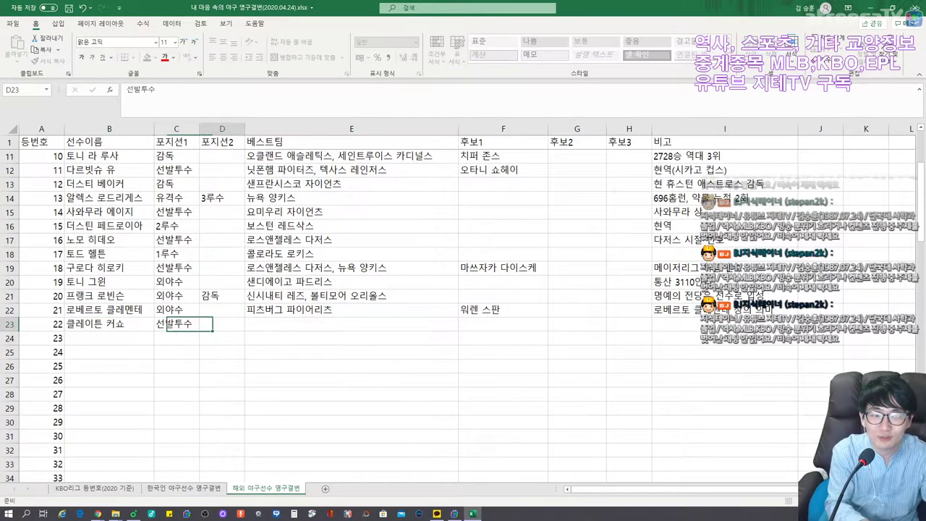
Step: Enter 로스앤젤레스 다저스 as the best team for number 22
{"action": "key", "text": "Tab"}
{"action": "type", "text": "로스앤젤레스 다저스"}
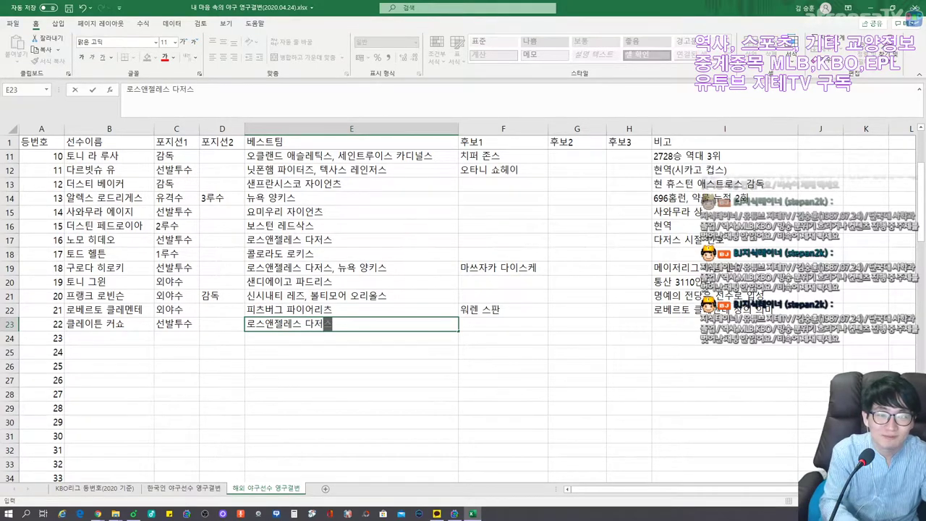
{"action": "key", "text": "Tab"}
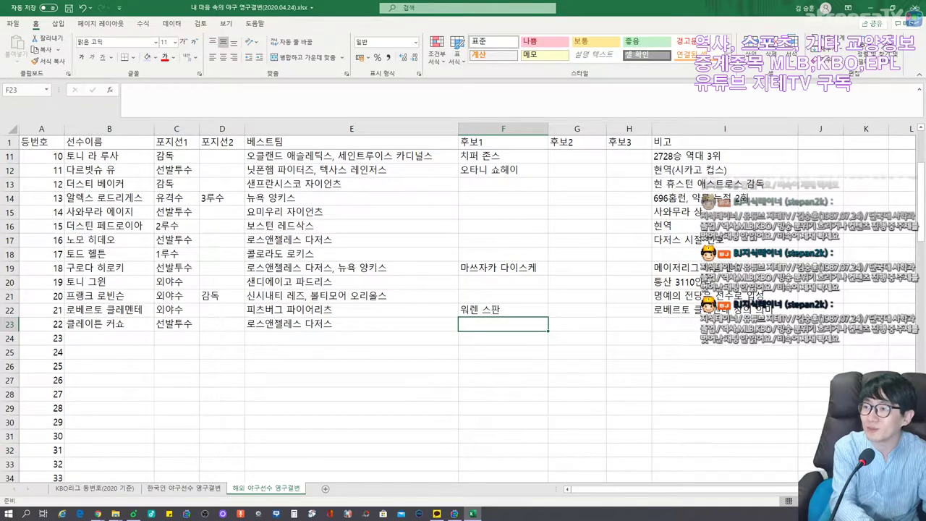
Step: Enter 현역 as the remark for number 22
{"action": "key", "text": "Tab"}
{"action": "key", "text": "Tab"}
{"action": "key", "text": "Tab"}
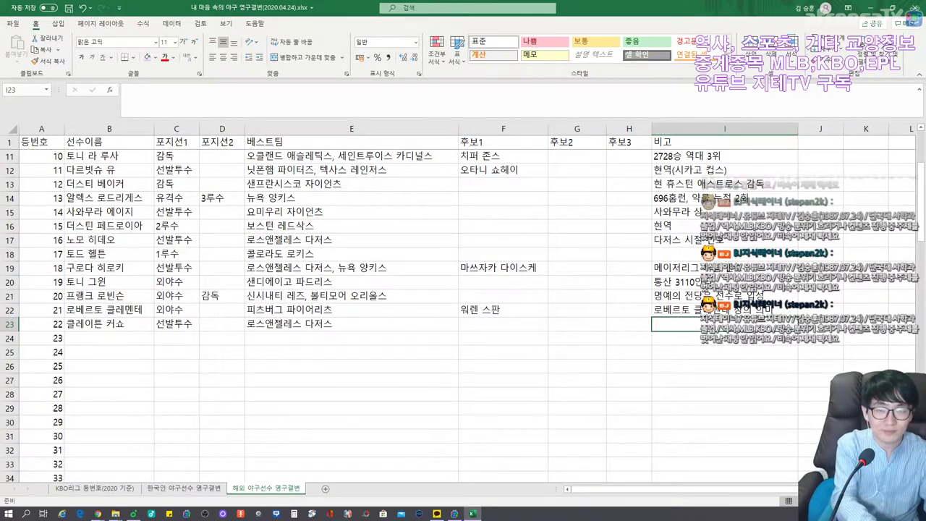
{"action": "type", "text": "현여"}
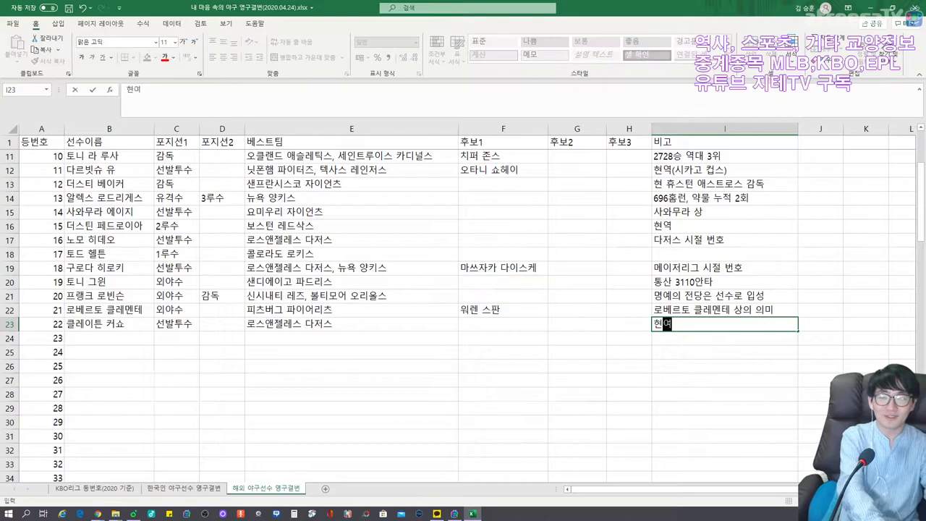
{"action": "type", "text": "ㄱ"}
{"action": "key", "text": "Up"}
{"action": "key", "text": "Up"}
{"action": "key", "text": "Up"}
{"action": "key", "text": "Up"}
{"action": "key", "text": "Up"}
{"action": "key", "text": "Down"}
{"action": "key", "text": "Down"}
{"action": "key", "text": "Down"}
{"action": "key", "text": "Down"}
{"action": "key", "text": "Down"}
Step: Enter 돈 매팅리 as the player for number 23
{"action": "key", "text": "Left"}
{"action": "key", "text": "Left"}
{"action": "key", "text": "Left"}
{"action": "key", "text": "Left"}
{"action": "key", "text": "Left"}
{"action": "key", "text": "Left"}
{"action": "key", "text": "Left"}
{"action": "key", "text": "Left"}
{"action": "key", "text": "Down"}
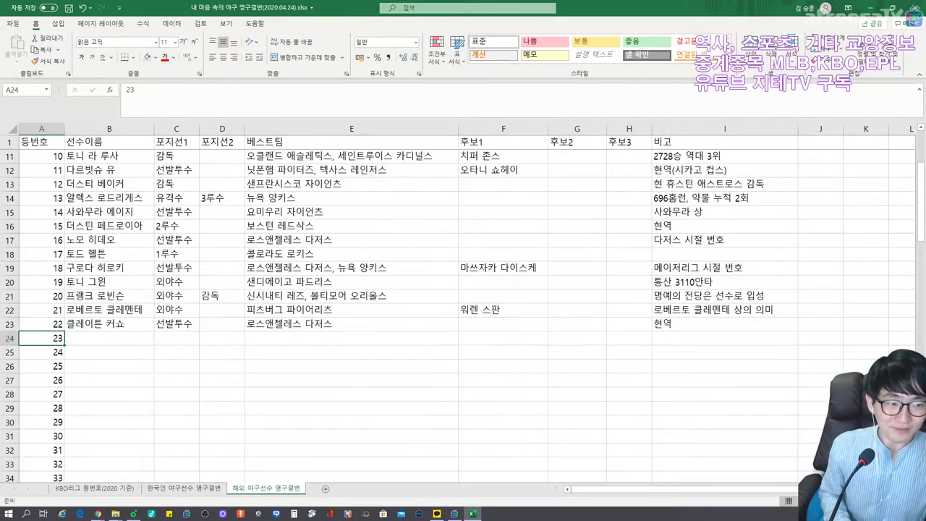
{"action": "key", "text": "Right"}
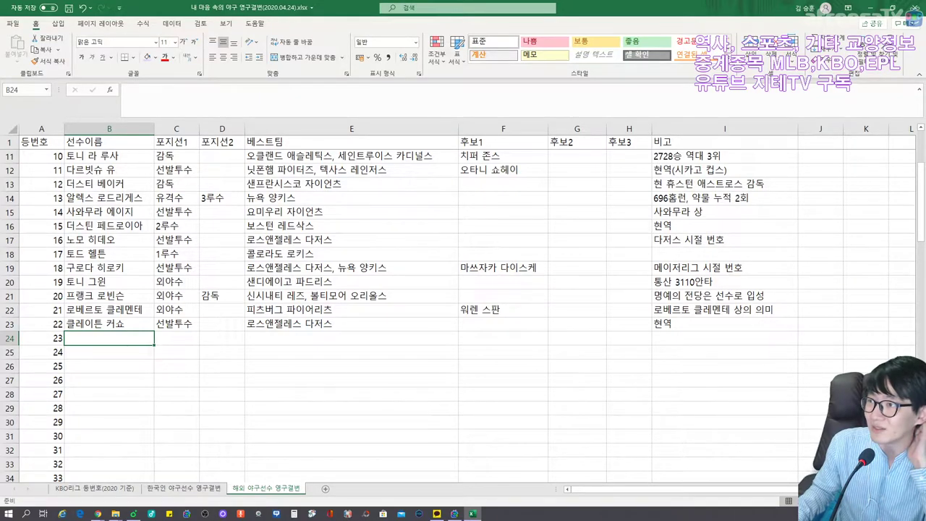
{"action": "key", "text": "alt+Tab"}
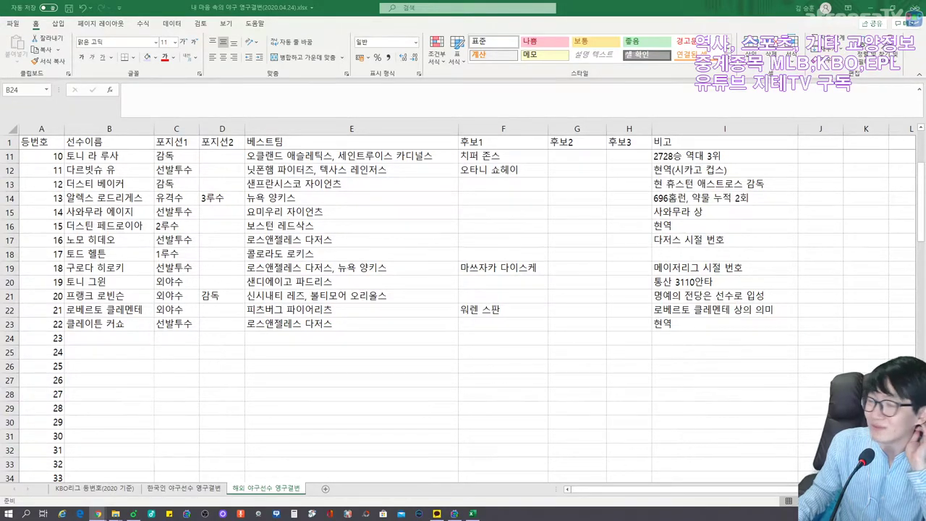
{"action": "left_click", "coordinate": [126, 337]}
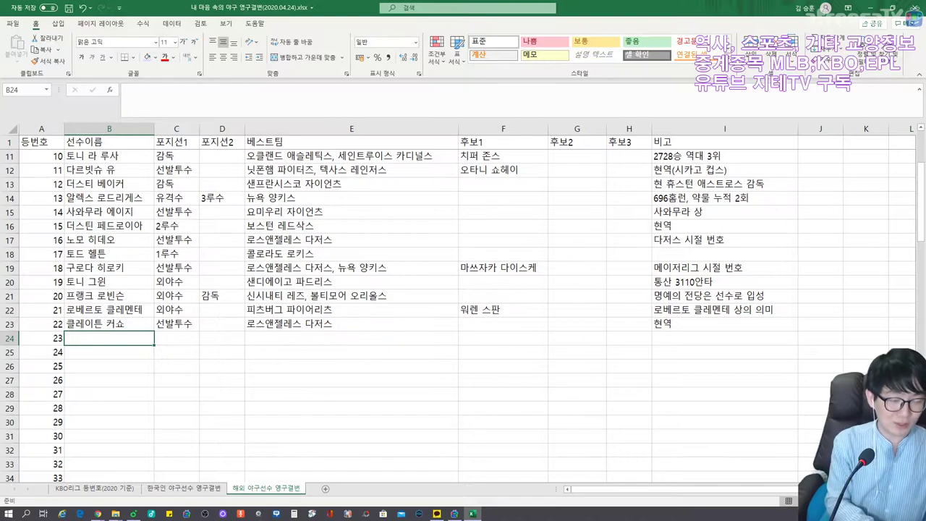
{"action": "type", "text": "돈 매팅리"}
{"action": "key", "text": "Tab"}
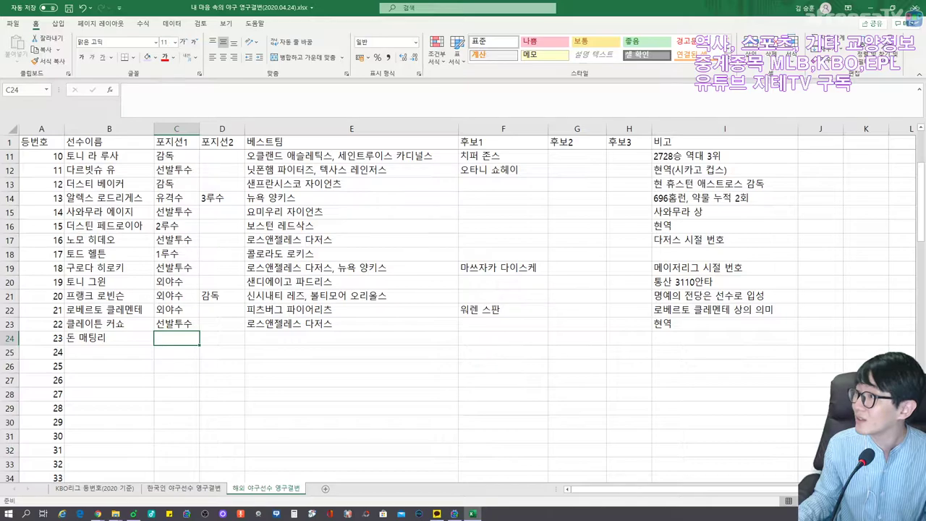
Step: Enter 1루수 as the first position and 감독 as the second position for number 23
{"action": "type", "text": "1"}
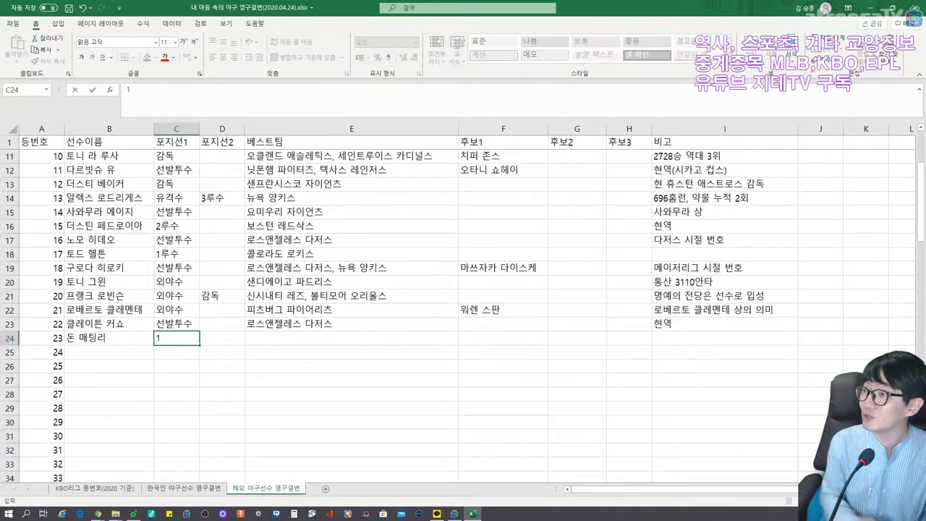
{"action": "type", "text": "루수"}
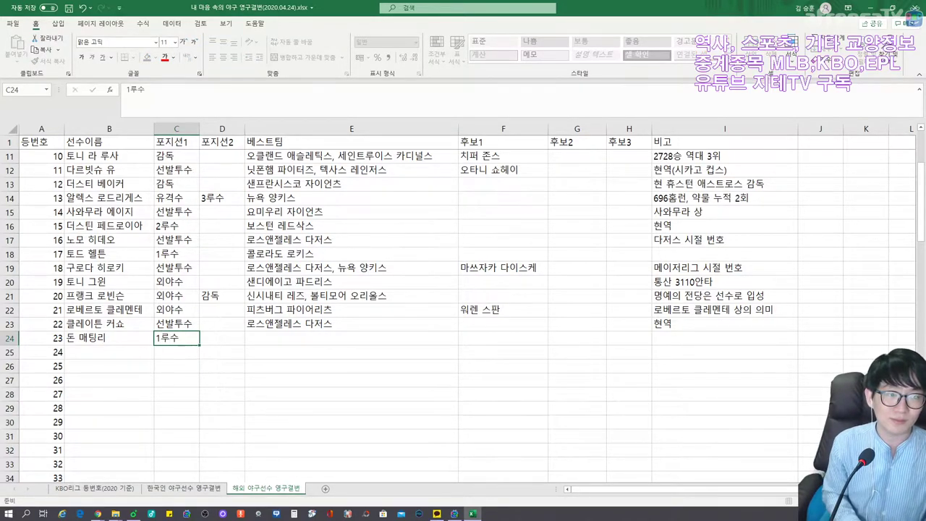
{"action": "key", "text": "Tab"}
{"action": "type", "text": "감독"}
{"action": "key", "text": "Tab"}
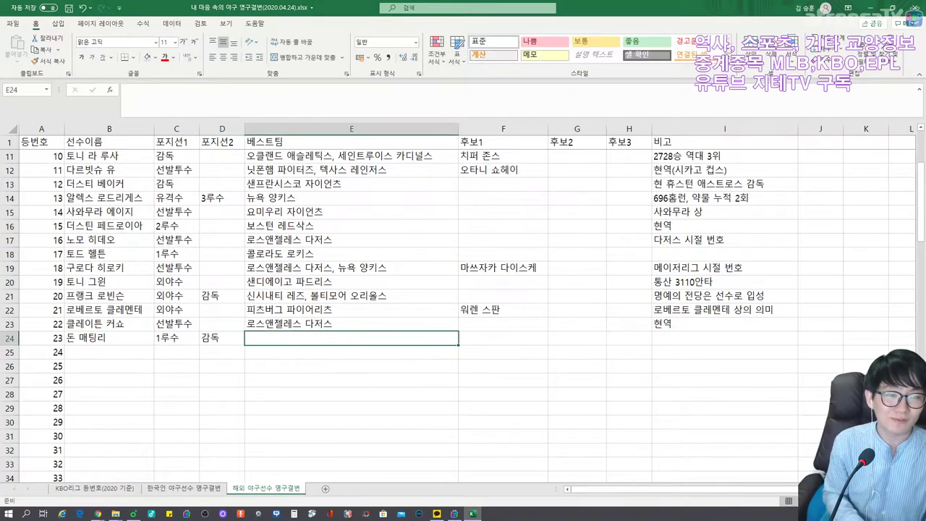
Step: Enter 뉴욕 양키스 as the best team for number 23
{"action": "type", "text": "뉴욕 양키스"}
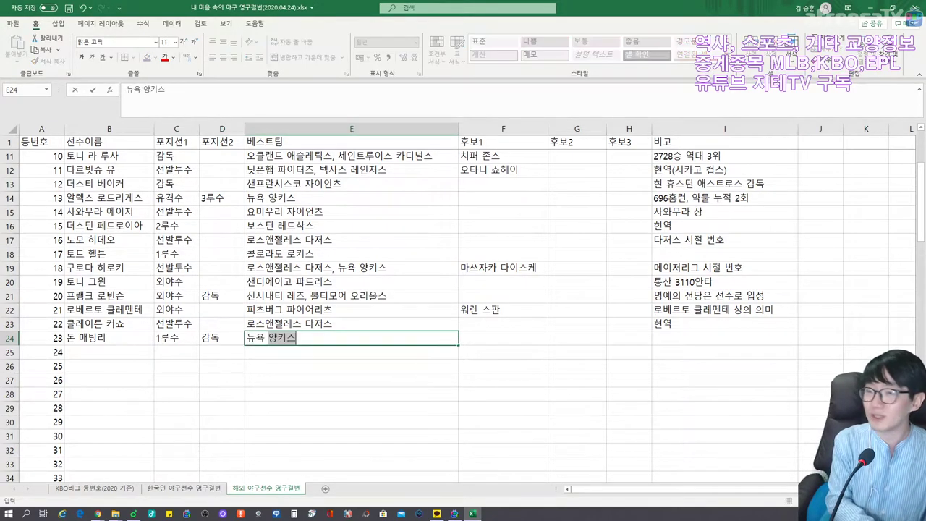
{"action": "key", "text": "Tab"}
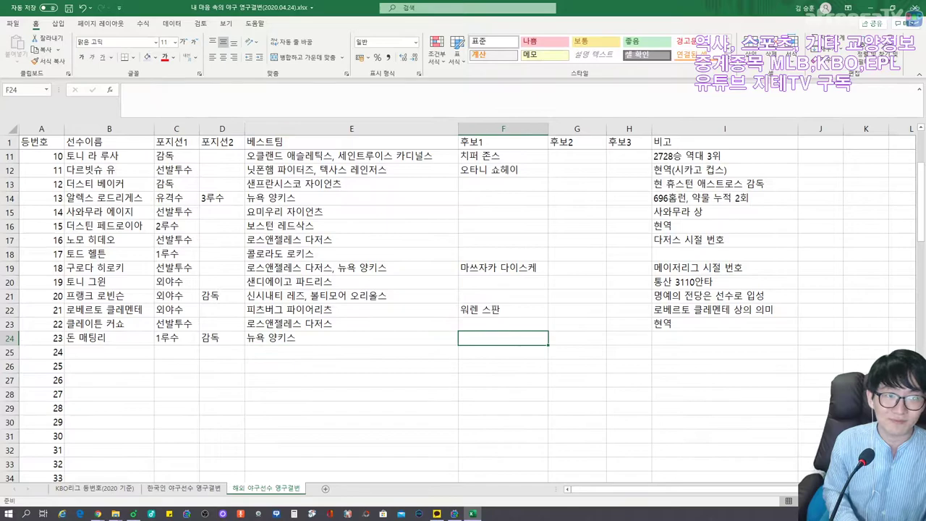
{"action": "key", "text": "Tab"}
{"action": "key", "text": "Tab"}
{"action": "key", "text": "Tab"}
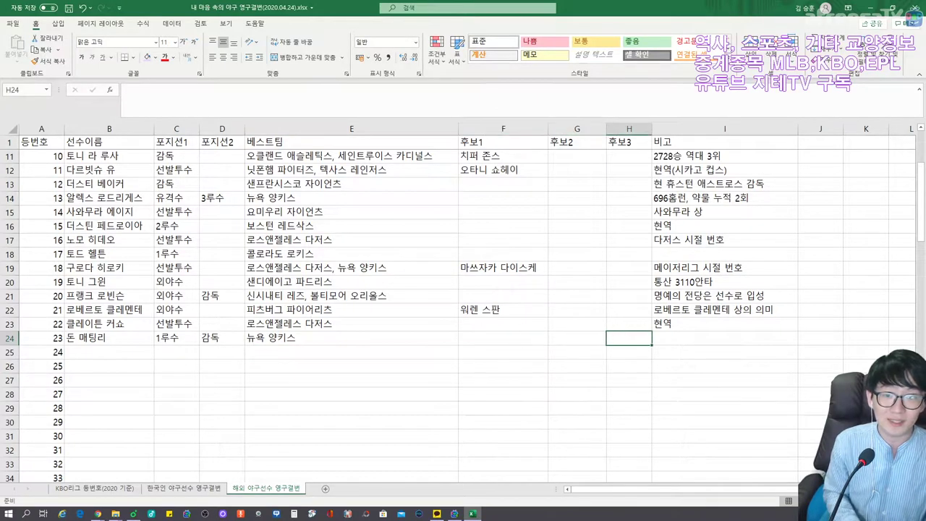
{"action": "type", "text": "현 마이애미 말리"}
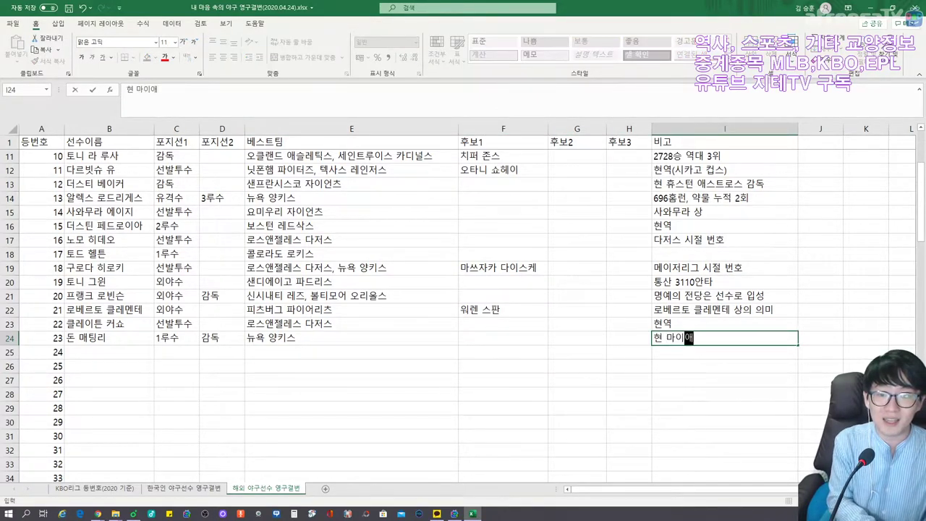
{"action": "key", "text": "BackSpace"}
{"action": "key", "text": "BackSpace"}
{"action": "key", "text": "BackSpace"}
{"action": "key", "text": "BackSpace"}
{"action": "key", "text": "BackSpace"}
{"action": "key", "text": "BackSpace"}
{"action": "key", "text": "BackSpace"}
{"action": "key", "text": "BackSpace"}
{"action": "key", "text": "BackSpace"}
{"action": "type", "text": "마이애"}
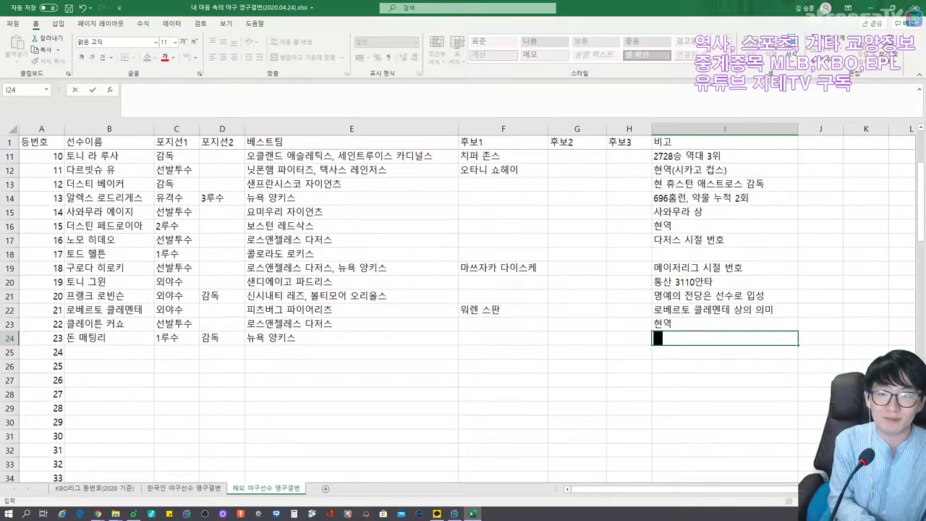
{"action": "key", "text": "BackSpace"}
{"action": "key", "text": "BackSpace"}
{"action": "key", "text": "BackSpace"}
Step: Enter 현 마이애미 말린스 감독 as the remark for number 23
{"action": "type", "text": "현"}
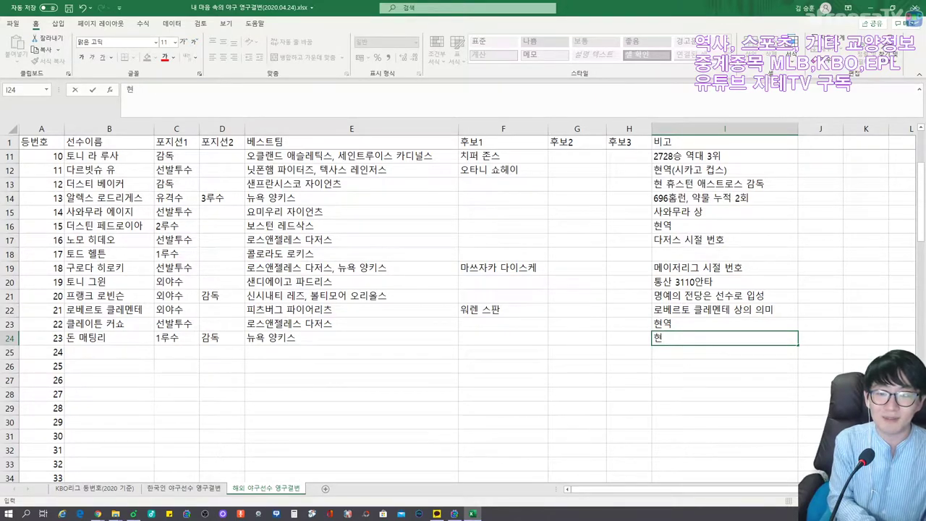
{"action": "type", "text": " 마이애미 말린스 감ㄷ"}
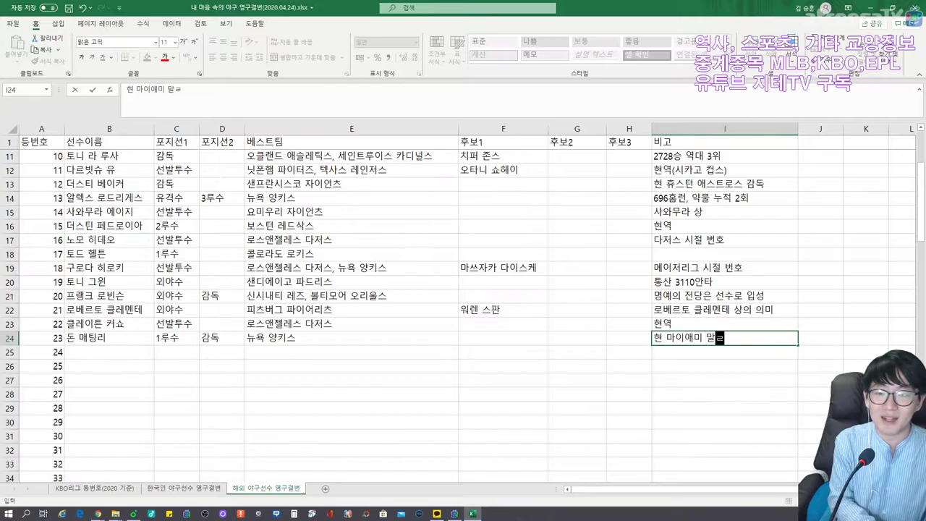
{"action": "type", "text": "ㅗㄱ"}
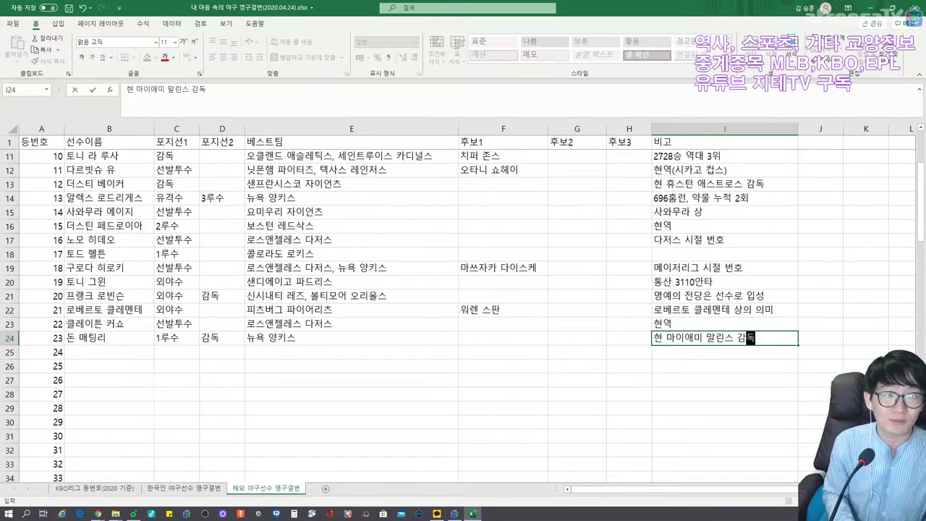
{"action": "key", "text": "Left"}
{"action": "key", "text": "Left"}
{"action": "key", "text": "Left"}
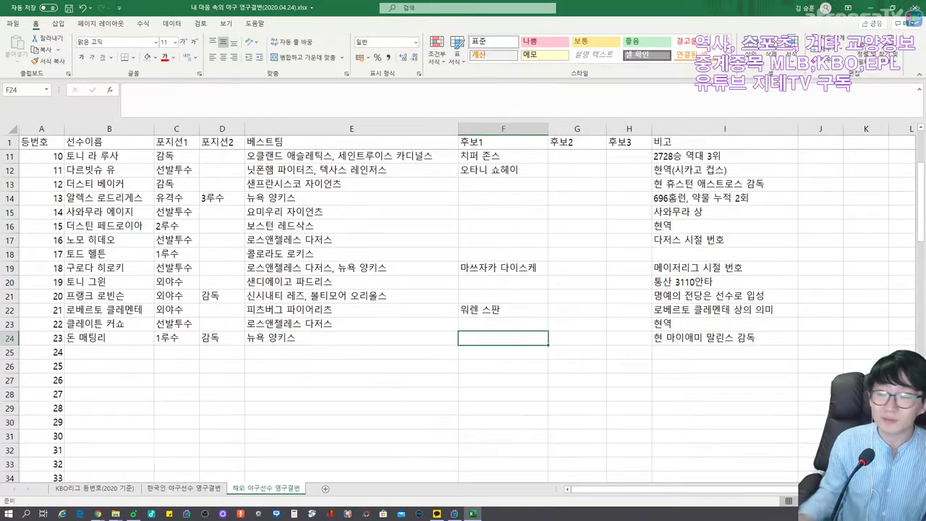
Step: Enter 윌리 메이스 as the player and 외야수 as the first position for number 24
{"action": "key", "text": "alt+Tab"}
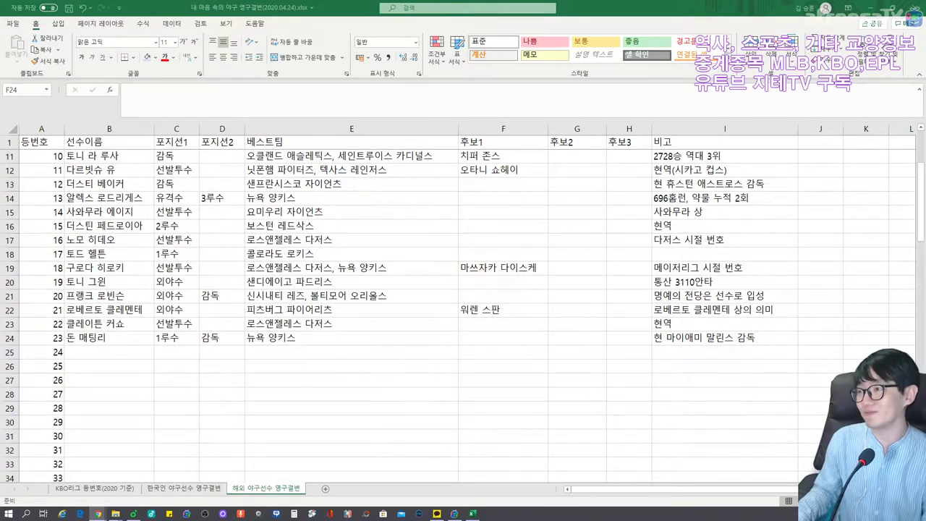
{"action": "left_click", "coordinate": [128, 353]}
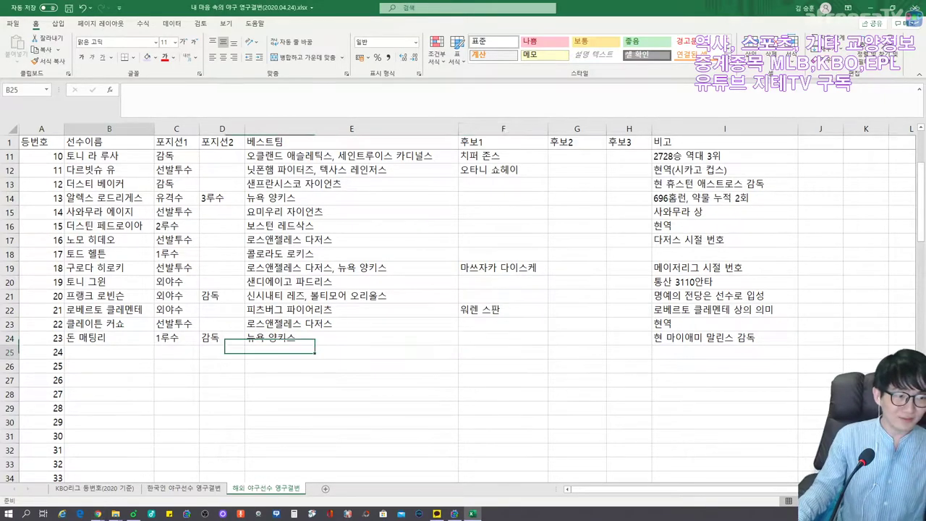
{"action": "type", "text": "윌리 메이스"}
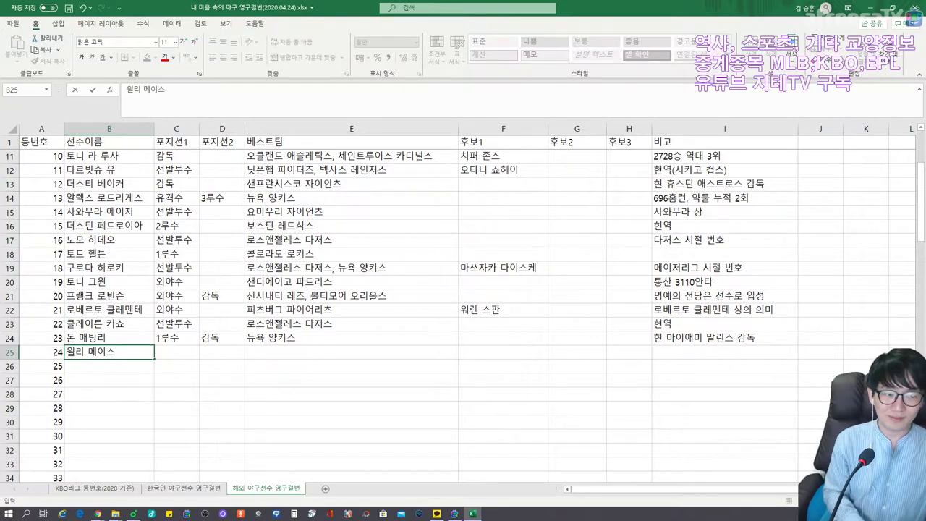
{"action": "key", "text": "Tab"}
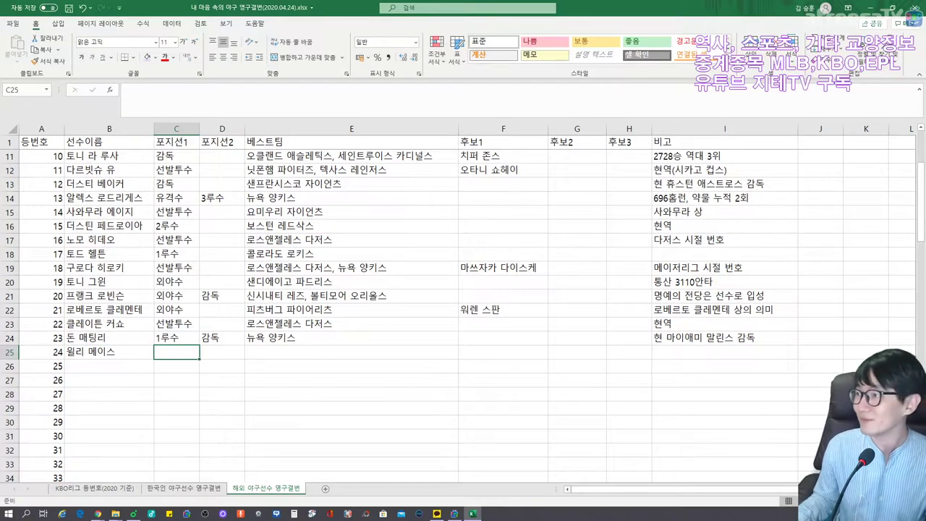
{"action": "type", "text": "외야수"}
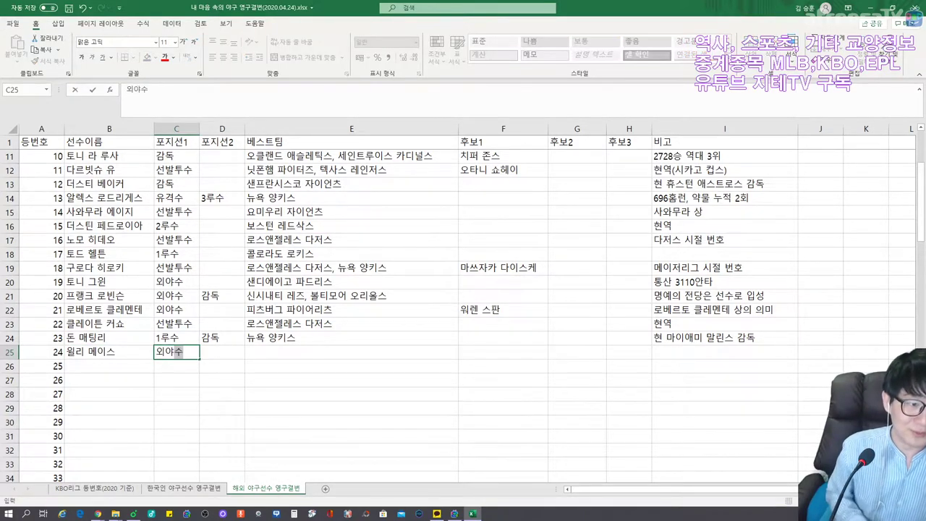
{"action": "key", "text": "Tab"}
{"action": "key", "text": "Tab"}
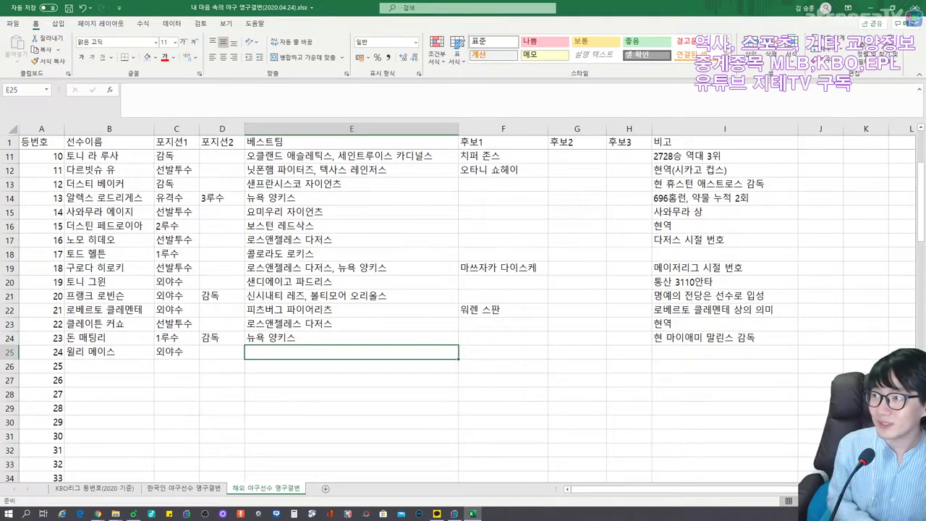
Step: Enter 샌프란시스코 자이언츠 as the best team and 켄 그리피 주니어 as the first candidate for number 24
{"action": "type", "text": "샌프란시"}
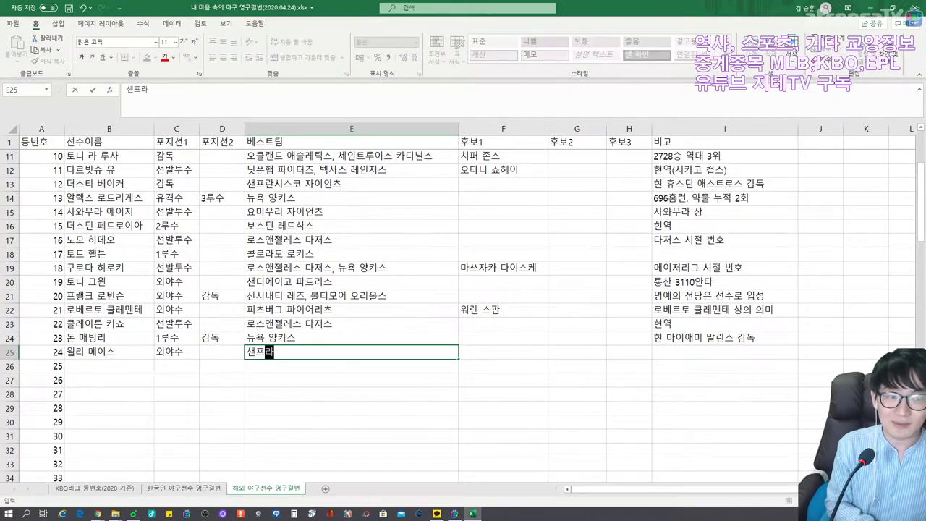
{"action": "key", "text": "Tab"}
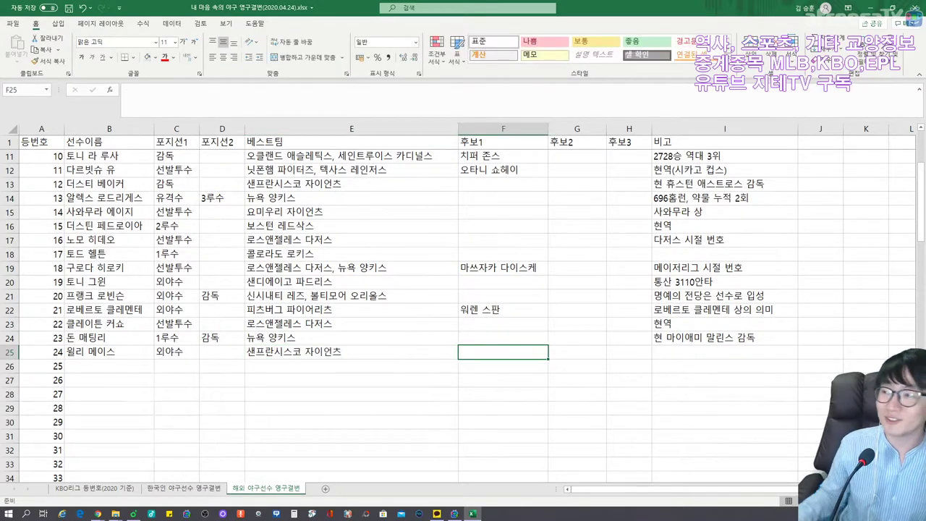
{"action": "key", "text": "alt+Tab"}
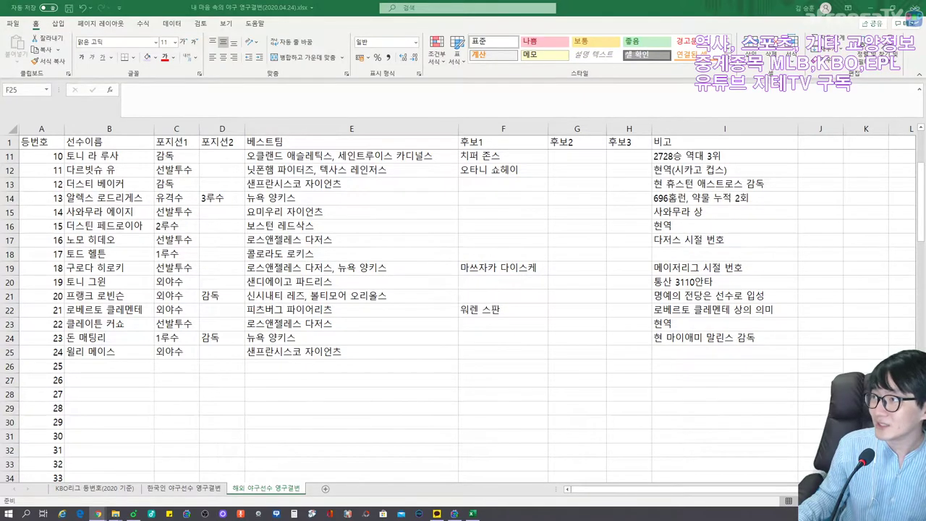
{"action": "left_click", "coordinate": [477, 355]}
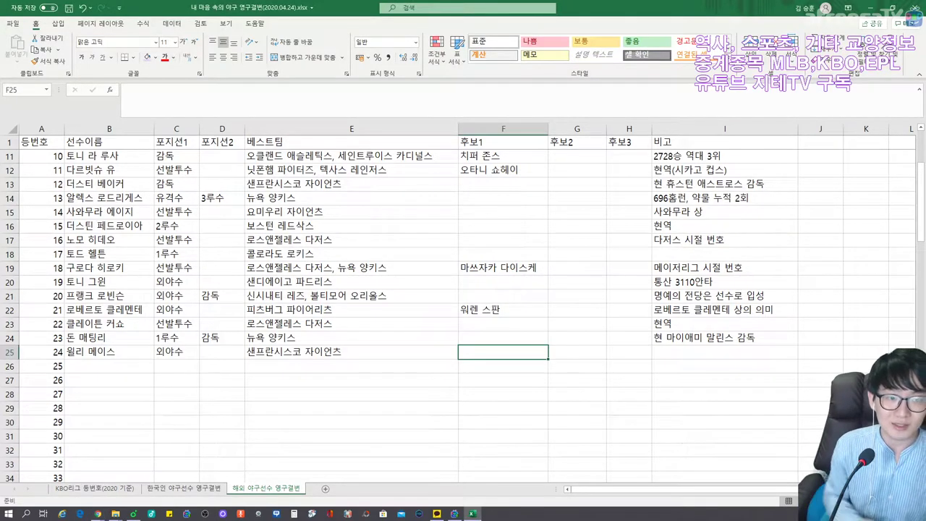
{"action": "type", "text": "케ㄴ 그리피 주니어"}
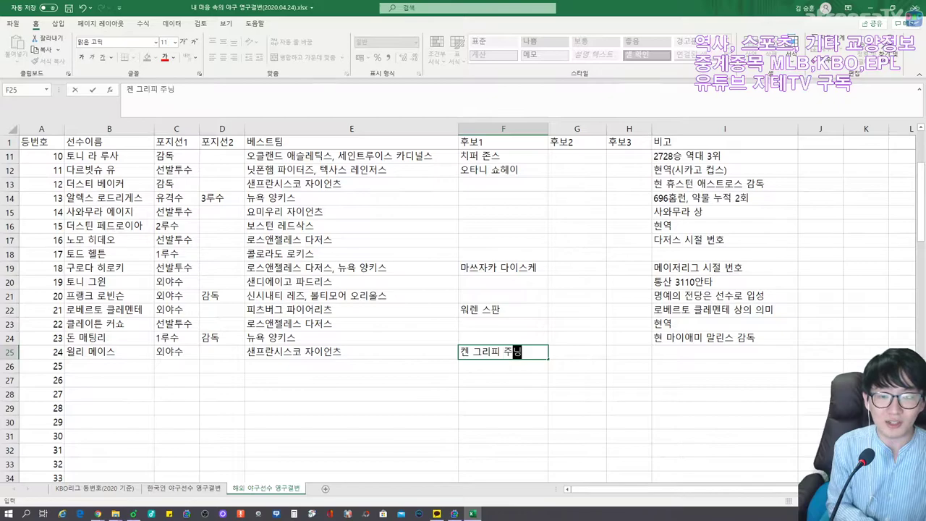
{"action": "key", "text": "Tab"}
{"action": "key", "text": "Tab"}
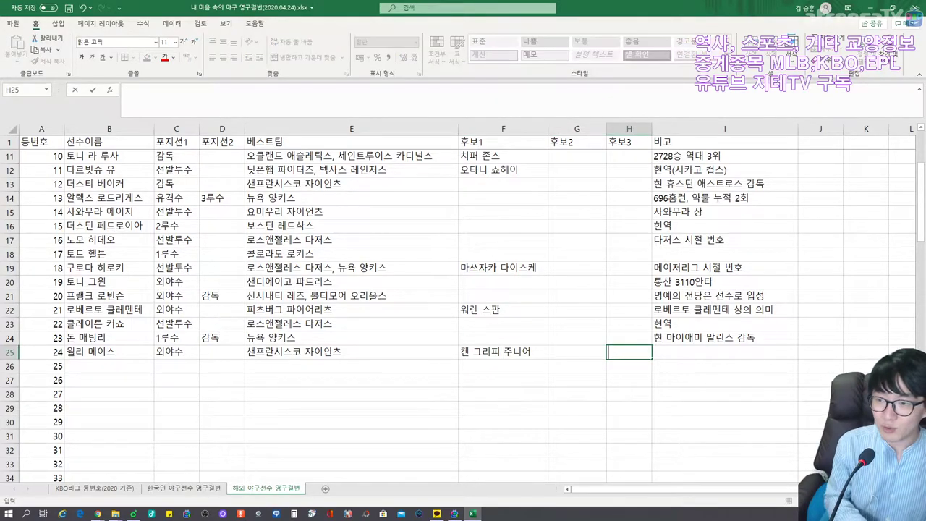
{"action": "key", "text": "Tab"}
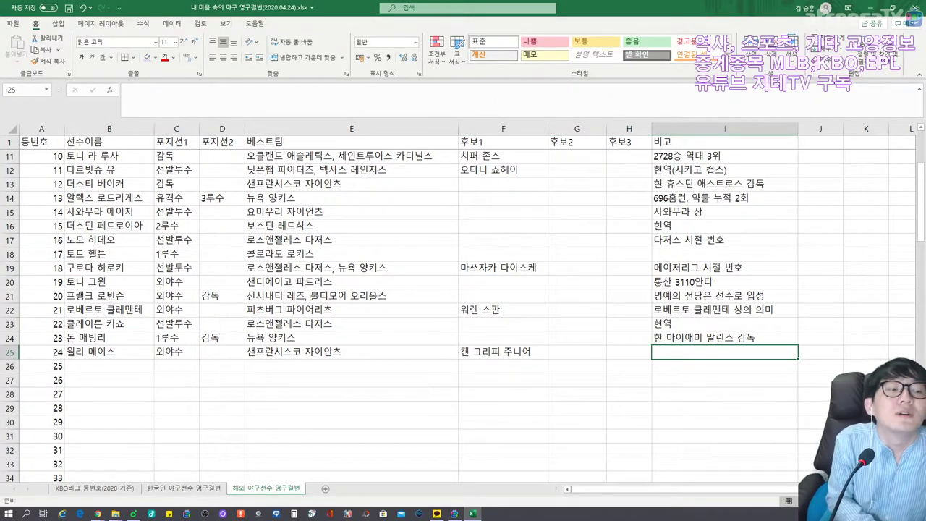
Step: Enter 월드 시리즈 MVP 상 이름 as the remark for number 24
{"action": "type", "text": "월"}
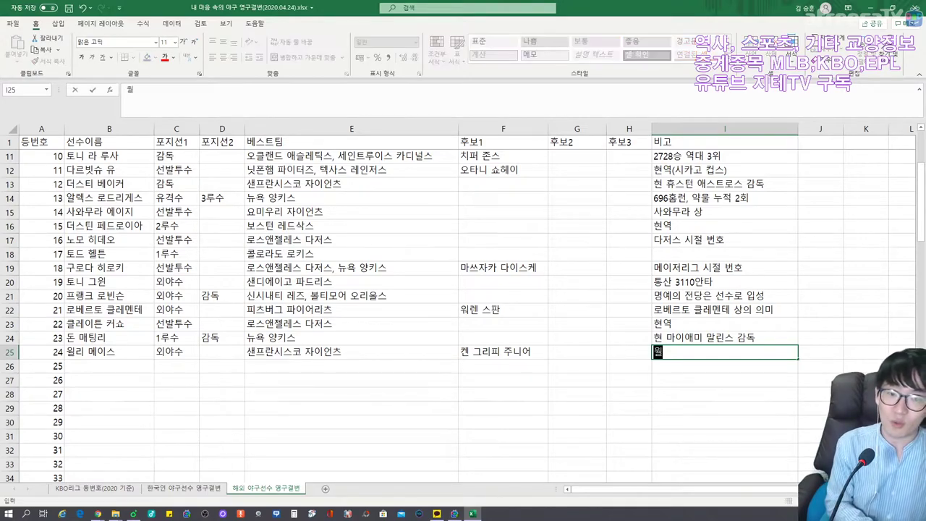
{"action": "type", "text": "드 시리즈 MVP"}
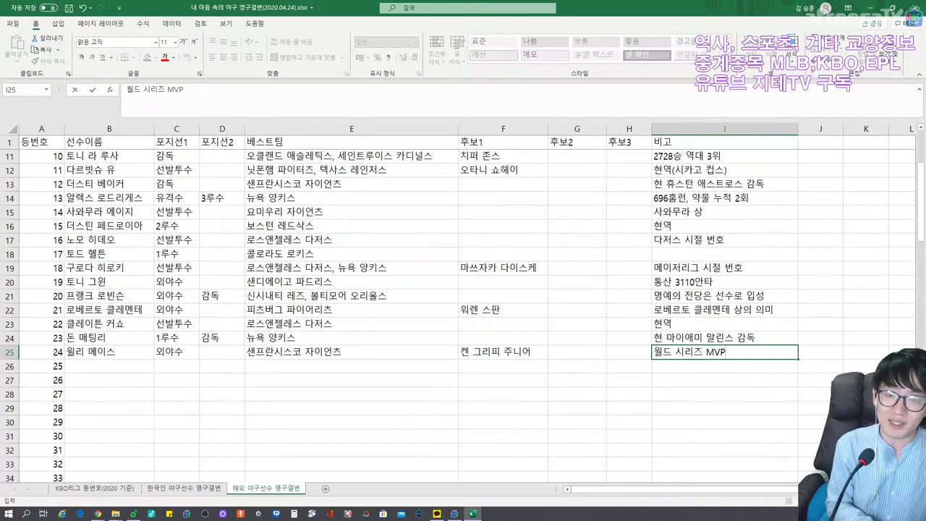
{"action": "type", "text": " 상 이름"}
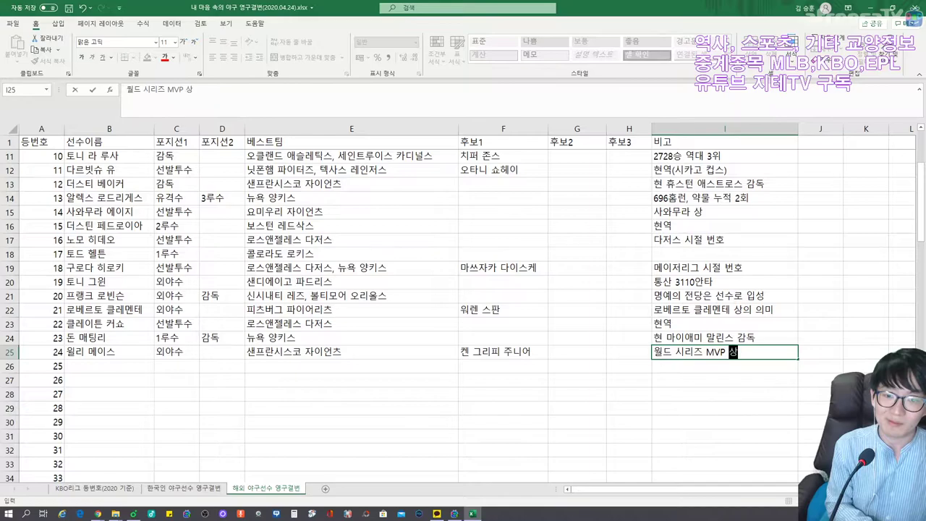
{"action": "key", "text": "Return"}
{"action": "key", "text": "Left"}
{"action": "key", "text": "Left"}
{"action": "key", "text": "Left"}
{"action": "key", "text": "Left"}
{"action": "key", "text": "Left"}
{"action": "key", "text": "Left"}
{"action": "key", "text": "Left"}
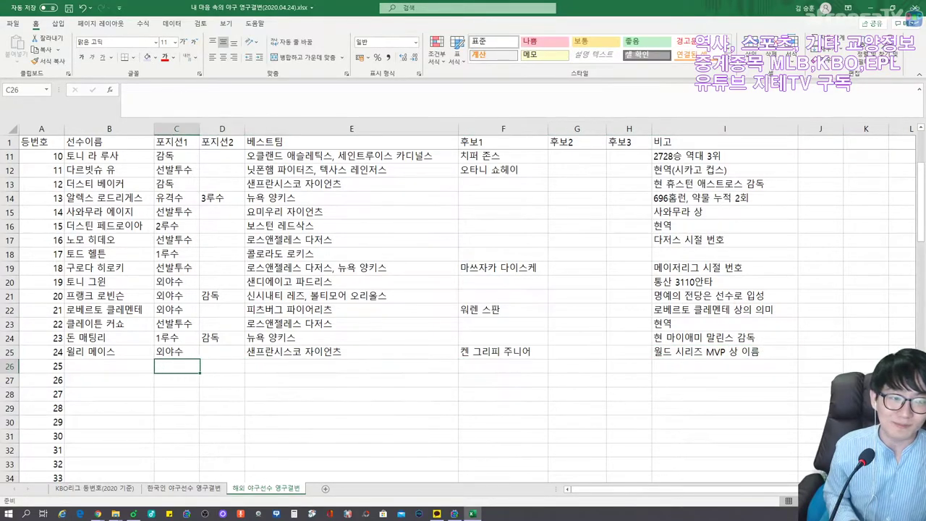
{"action": "key", "text": "Right"}
{"action": "key", "text": "Right"}
{"action": "key", "text": "Right"}
{"action": "key", "text": "Right"}
{"action": "key", "text": "Right"}
{"action": "key", "text": "Right"}
{"action": "key", "text": "Right"}
{"action": "key", "text": "Right"}
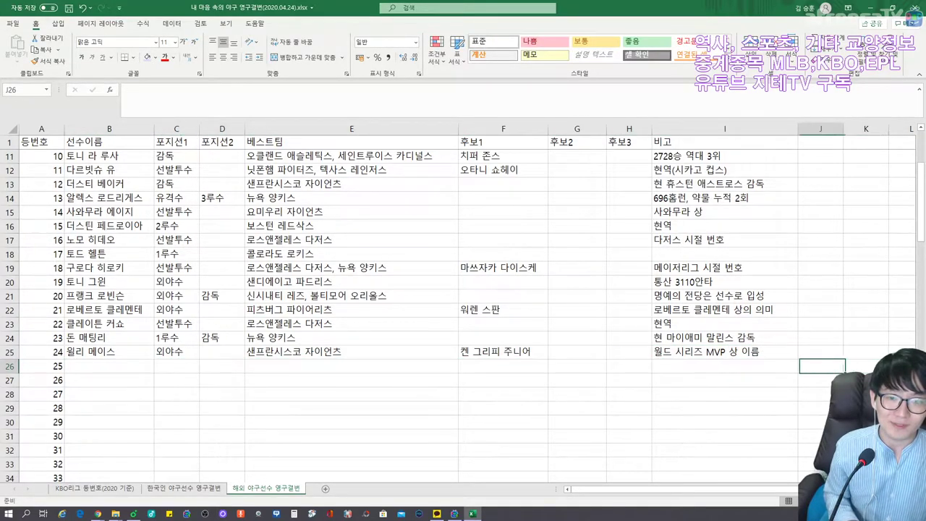
Step: Replace the remark for number 24 with 윌리 메이스 상(월드 시리즈 MVP) and auto-fit the 비고 column's width
{"action": "key", "text": "Left"}
{"action": "key", "text": "Up"}
{"action": "key", "text": "BackSpace"}
{"action": "type", "text": "윌리"}
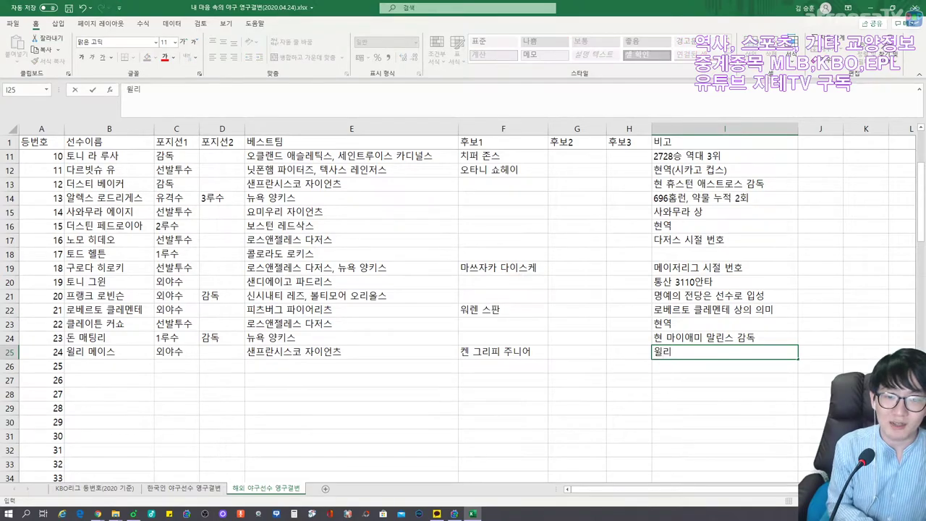
{"action": "type", "text": " 메이스 사ㅇ(월드 시리즈 "}
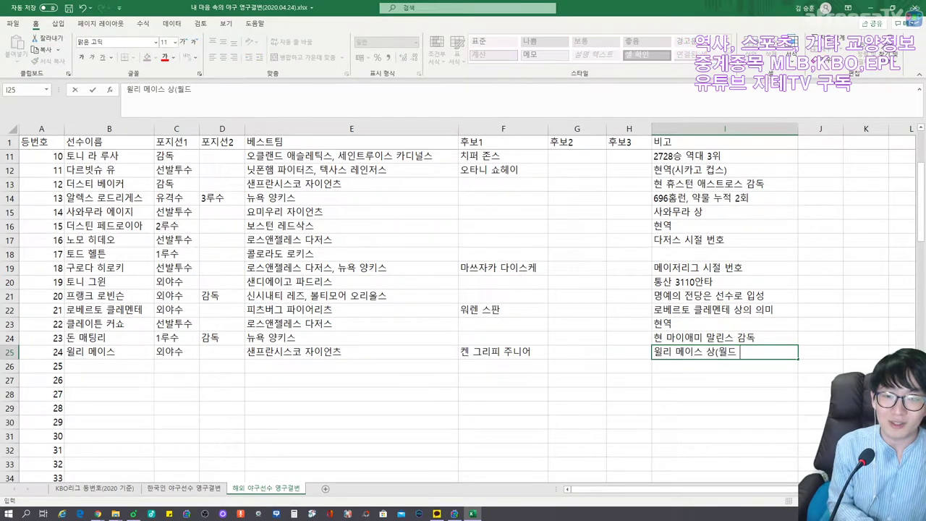
{"action": "type", "text": "MVP)"}
{"action": "key", "text": "Return"}
{"action": "double_click", "coordinate": [797, 129]}
Step: Enter 배리 본즈 as the player and 외야수 as the first position for number 25
{"action": "key", "text": "Left"}
{"action": "key", "text": "Left"}
{"action": "key", "text": "Left"}
{"action": "key", "text": "Left"}
{"action": "key", "text": "Left"}
{"action": "key", "text": "Left"}
{"action": "key", "text": "Left"}
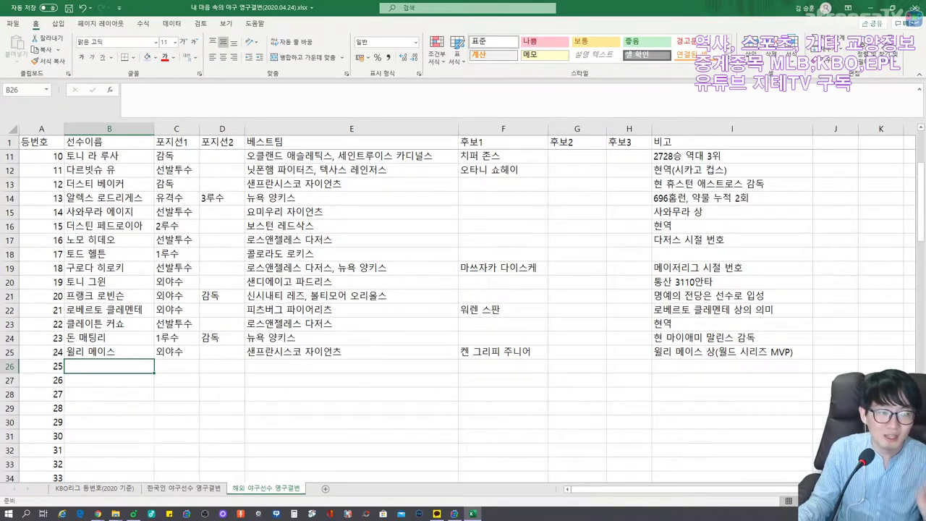
{"action": "type", "text": "배리 본즈"}
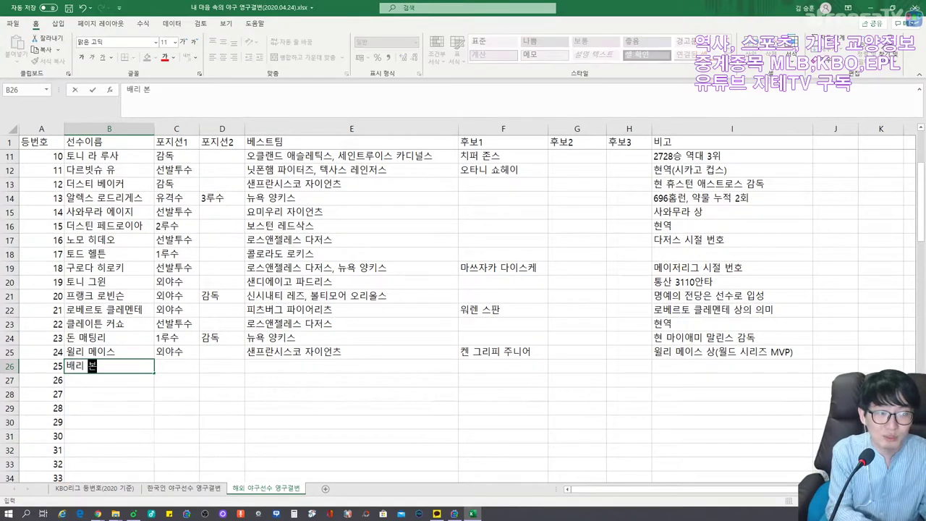
{"action": "key", "text": "Tab"}
{"action": "type", "text": "외야수"}
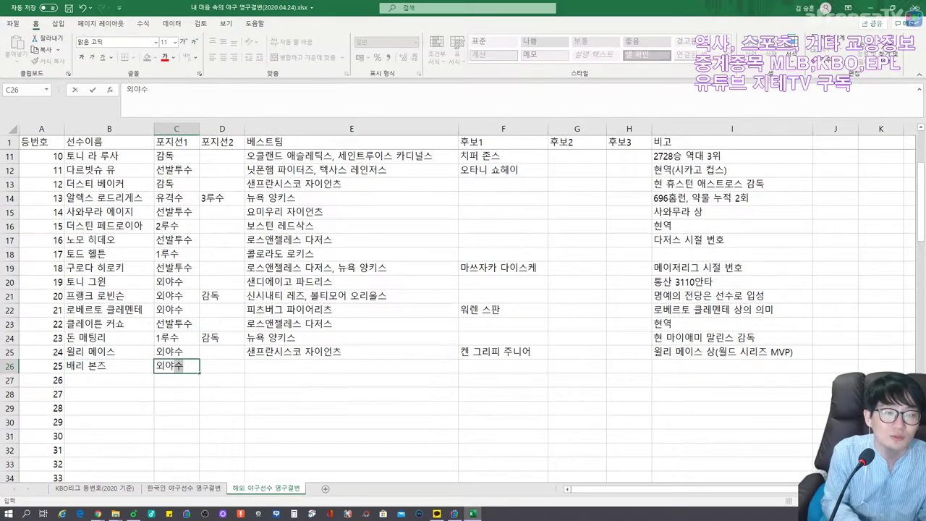
Step: Enter 샌프란시스코 자이언츠 as the best team and 마크 맥과이어 as the first candidate for number 25
{"action": "key", "text": "Tab"}
{"action": "key", "text": "Tab"}
{"action": "type", "text": "샌프"}
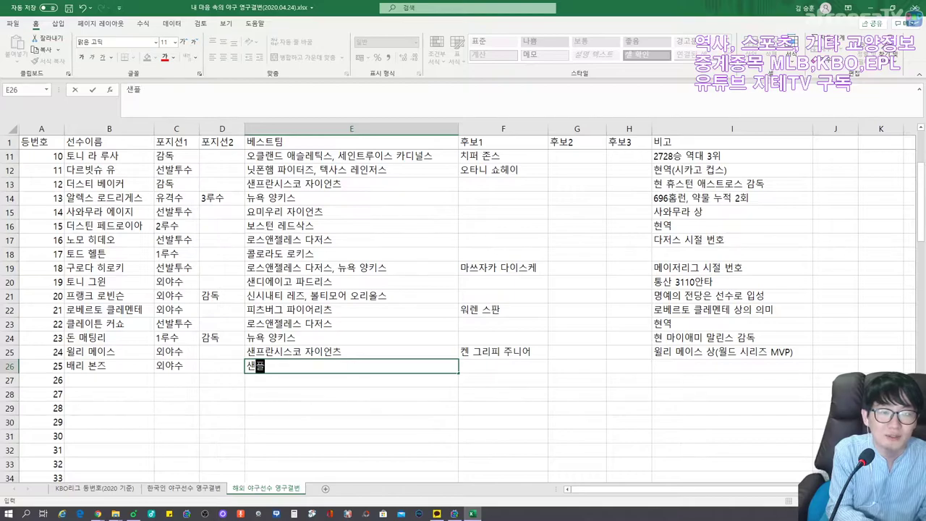
{"action": "key", "text": "Tab"}
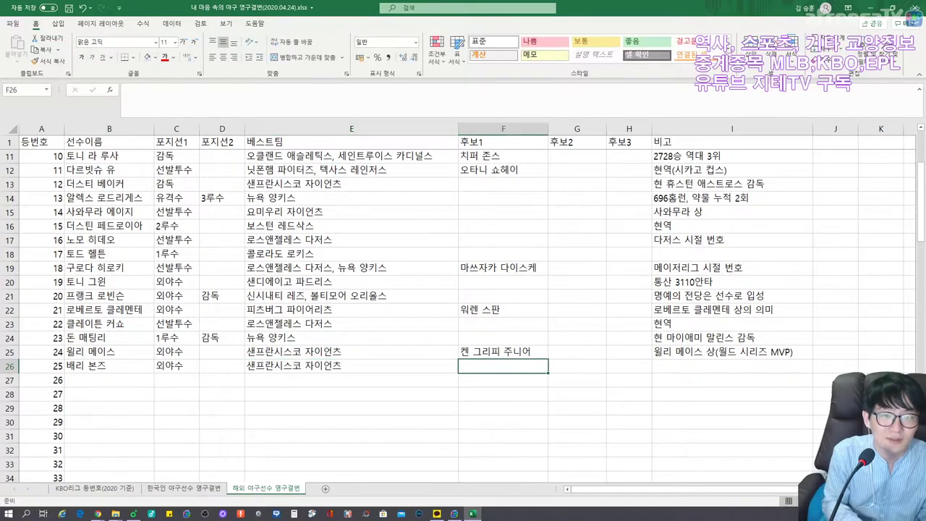
{"action": "type", "text": "마크 맥과잉"}
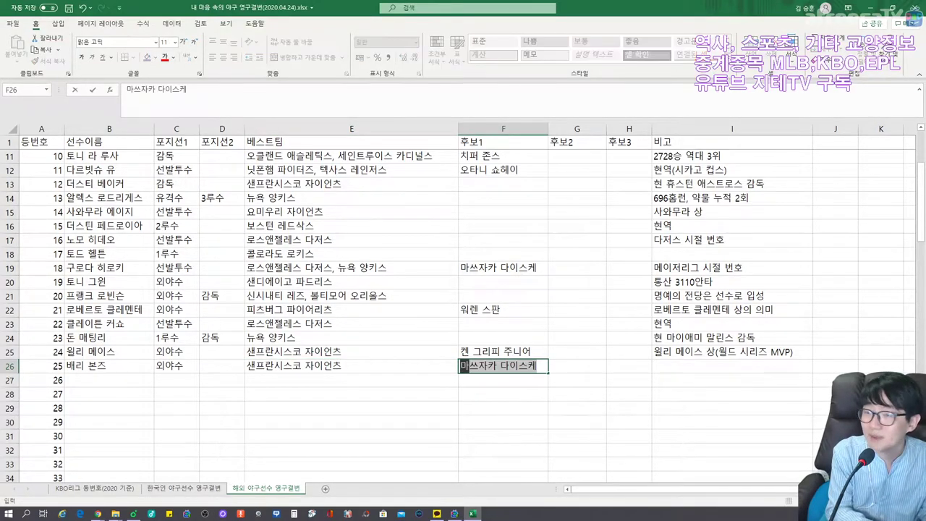
{"action": "type", "text": "어"}
Step: Enter 762홈런 역대 1위(약물 의혹) as the remark for number 25
{"action": "key", "text": "Tab"}
{"action": "key", "text": "Tab"}
{"action": "key", "text": "Tab"}
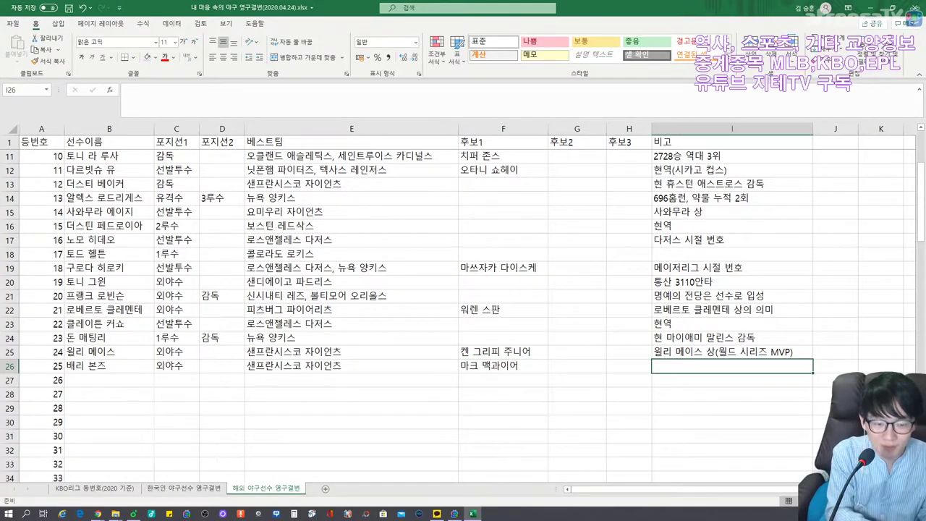
{"action": "type", "text": "562호"}
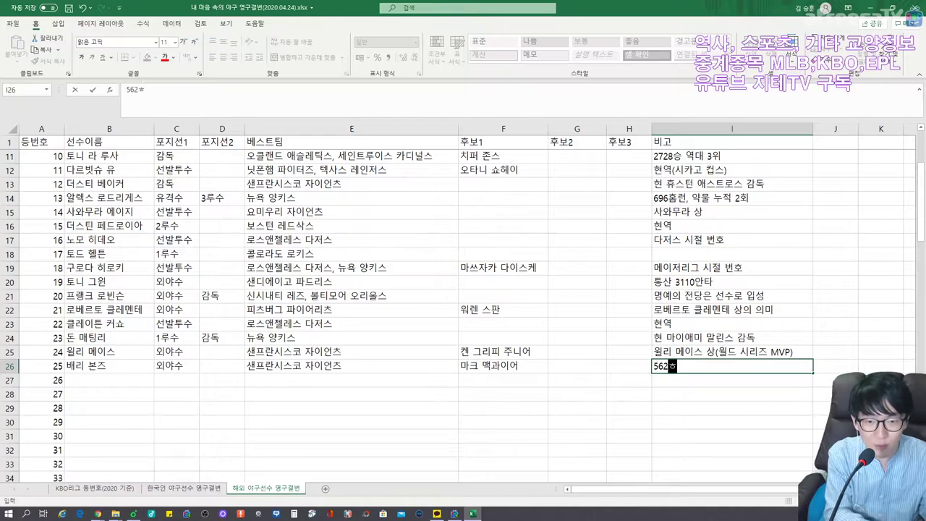
{"action": "key", "text": "BackSpace"}
{"action": "key", "text": "BackSpace"}
{"action": "key", "text": "BackSpace"}
{"action": "key", "text": "BackSpace"}
{"action": "key", "text": "BackSpace"}
{"action": "type", "text": "76"}
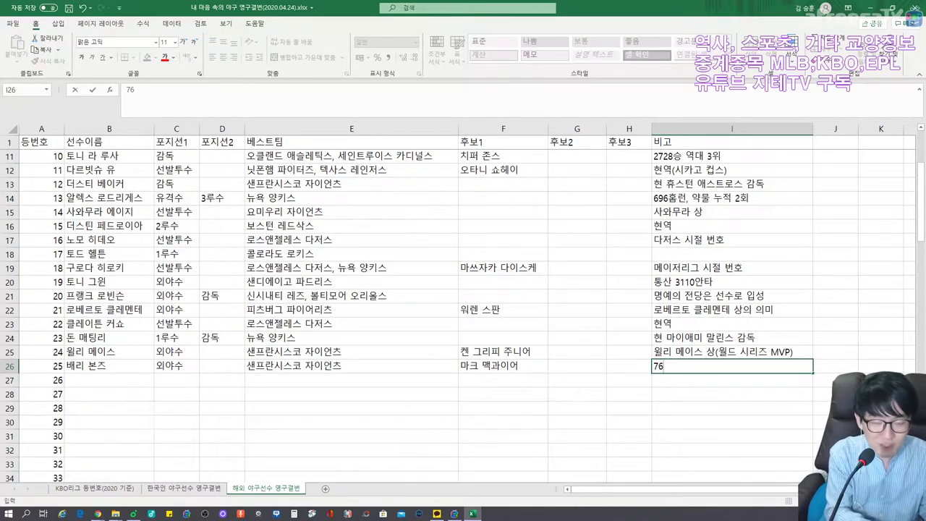
{"action": "type", "text": "2홈런 역대"}
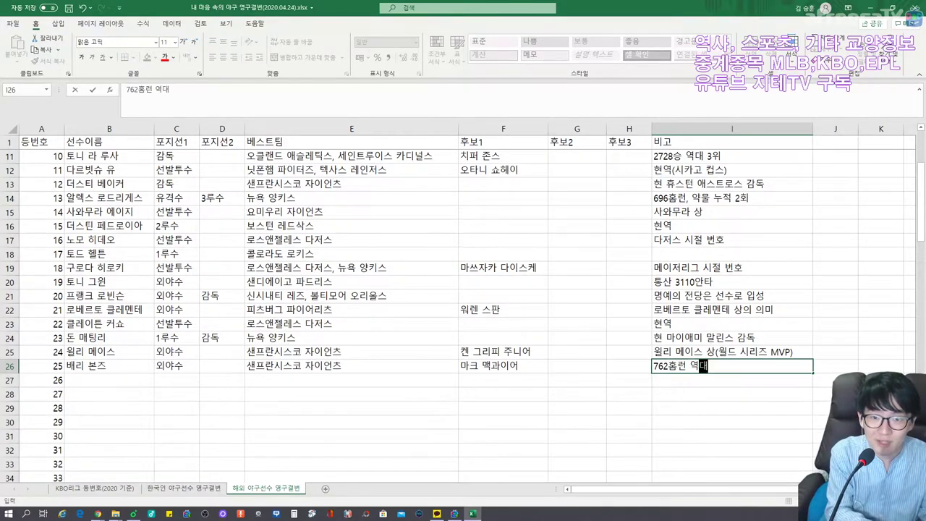
{"action": "type", "text": " 1ㅇ위"}
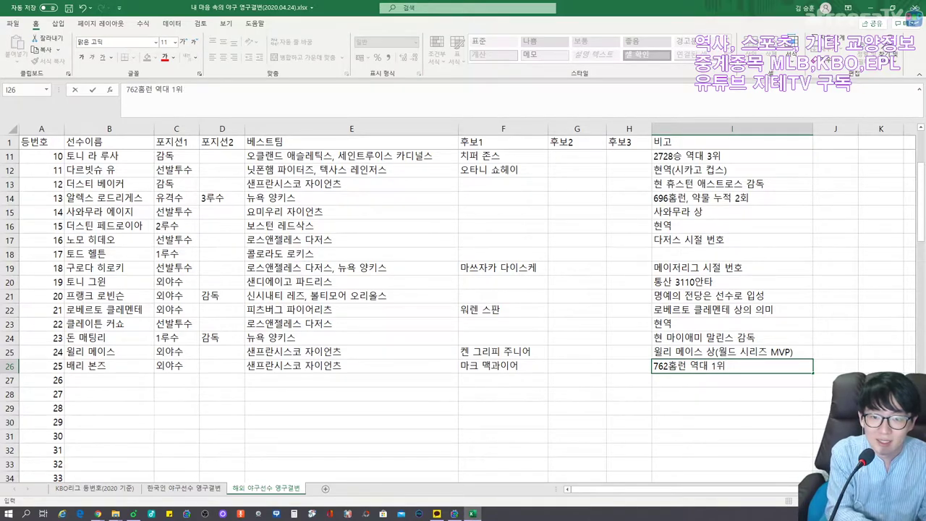
{"action": "type", "text": "(약물 의혹)"}
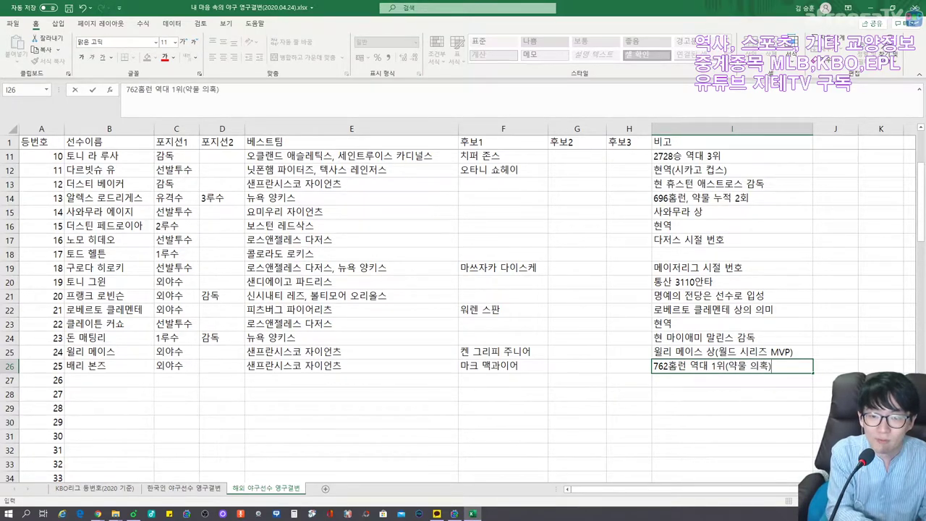
{"action": "key", "text": "Return"}
Step: Enter 오승환 as the player and 마무리투수 as the first position for number 26
{"action": "key", "text": "Left"}
{"action": "key", "text": "Left"}
{"action": "key", "text": "Left"}
{"action": "key", "text": "Left"}
{"action": "key", "text": "Left"}
{"action": "key", "text": "Left"}
{"action": "key", "text": "Left"}
{"action": "key", "text": "Left"}
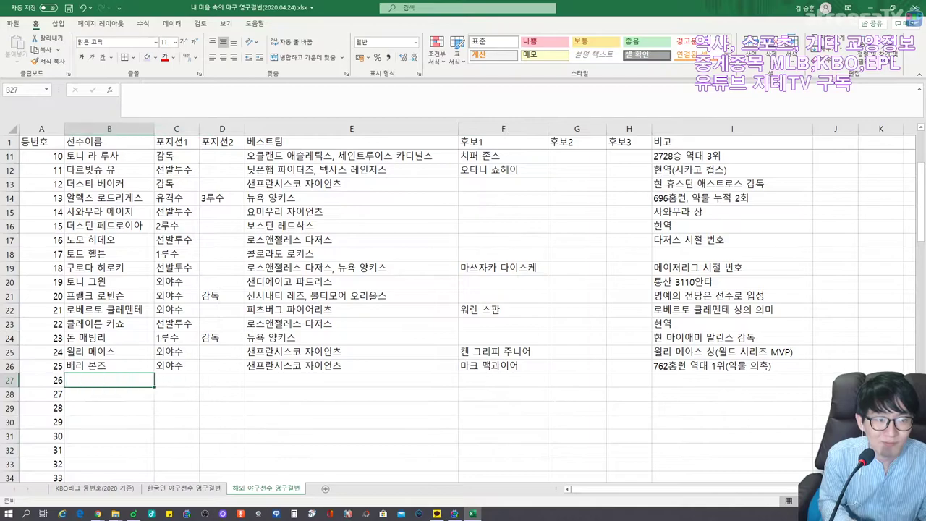
{"action": "key", "text": "Right"}
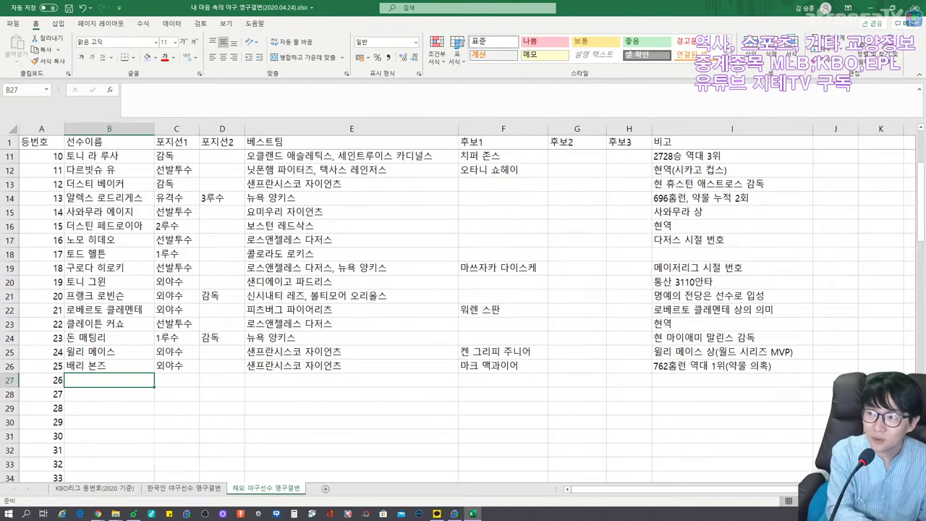
{"action": "type", "text": "오승환"}
{"action": "key", "text": "Tab"}
{"action": "type", "text": "마무리투수"}
Step: Enter 세인트루이스 카디널스 as the best team for number 26
{"action": "key", "text": "Tab"}
{"action": "key", "text": "Tab"}
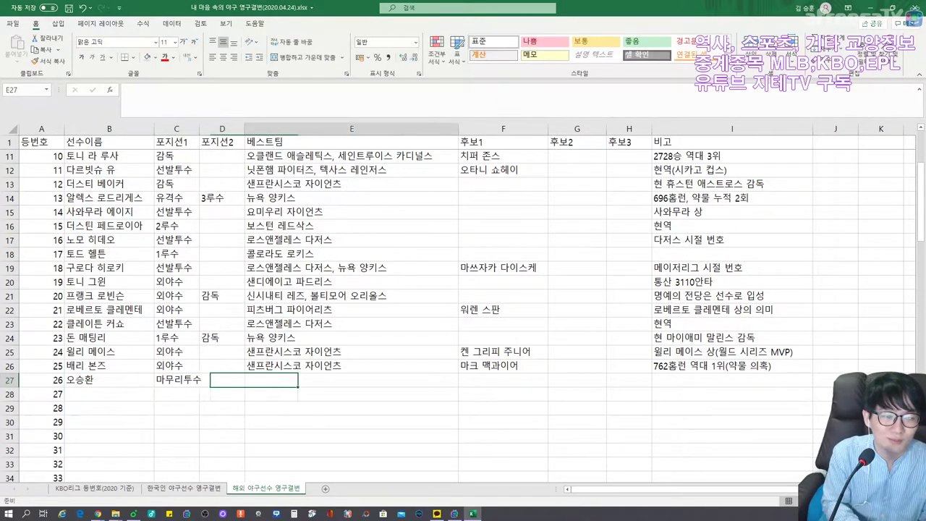
{"action": "type", "text": "세인트루이스 카디널스"}
{"action": "key", "text": "Tab"}
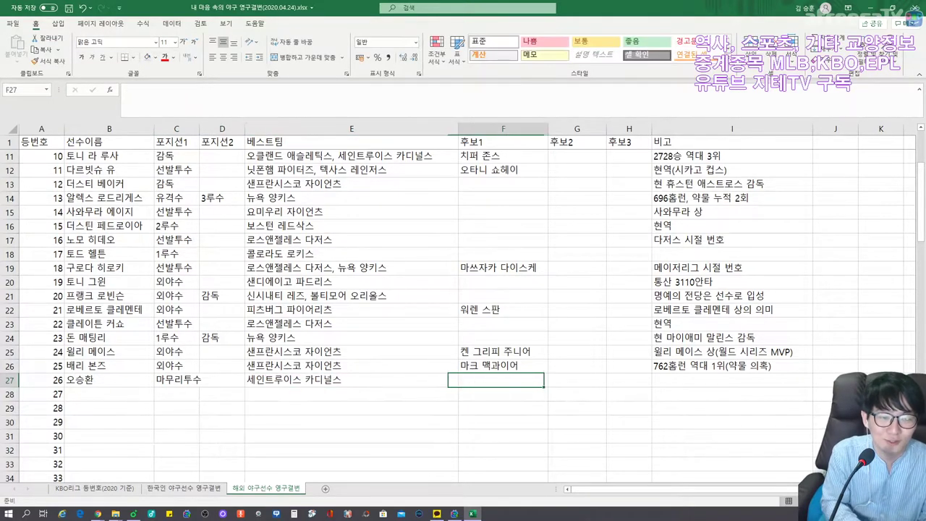
Step: Enter 서재응 as the first candidate for number 26
{"action": "key", "text": "Tab"}
{"action": "key", "text": "Tab"}
{"action": "key", "text": "Tab"}
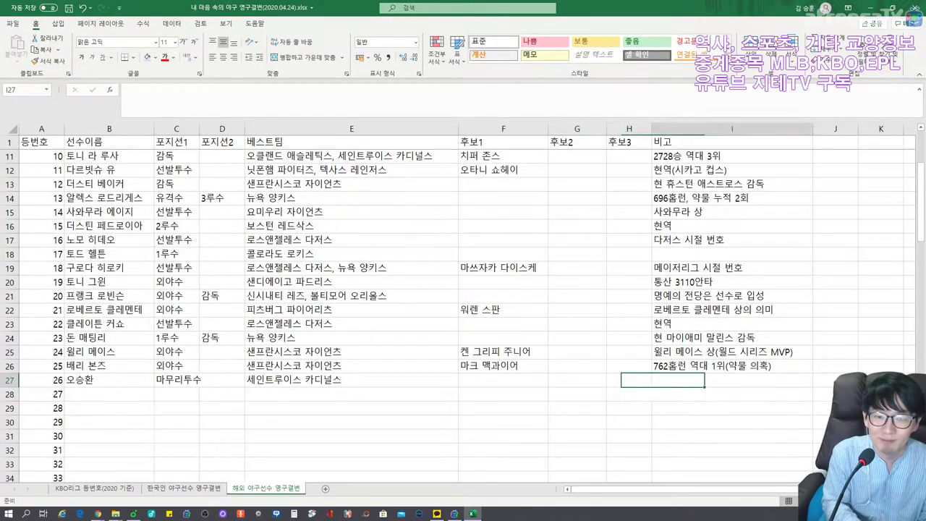
{"action": "key", "text": "Left"}
{"action": "key", "text": "Left"}
{"action": "key", "text": "Left"}
{"action": "type", "text": "서재응"}
{"action": "key", "text": "Tab"}
{"action": "key", "text": "Tab"}
{"action": "key", "text": "Tab"}
{"action": "key", "text": "Tab"}
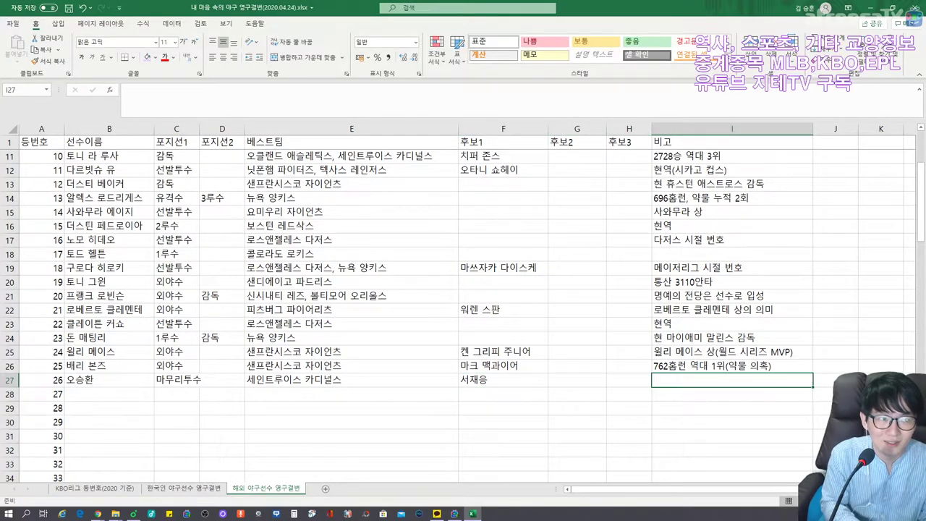
Step: Clear the player name, position, best team and first candidate from the number 26 row
{"action": "key", "text": "Left"}
{"action": "key", "text": "Left"}
{"action": "key", "text": "Left"}
{"action": "key", "text": "Left"}
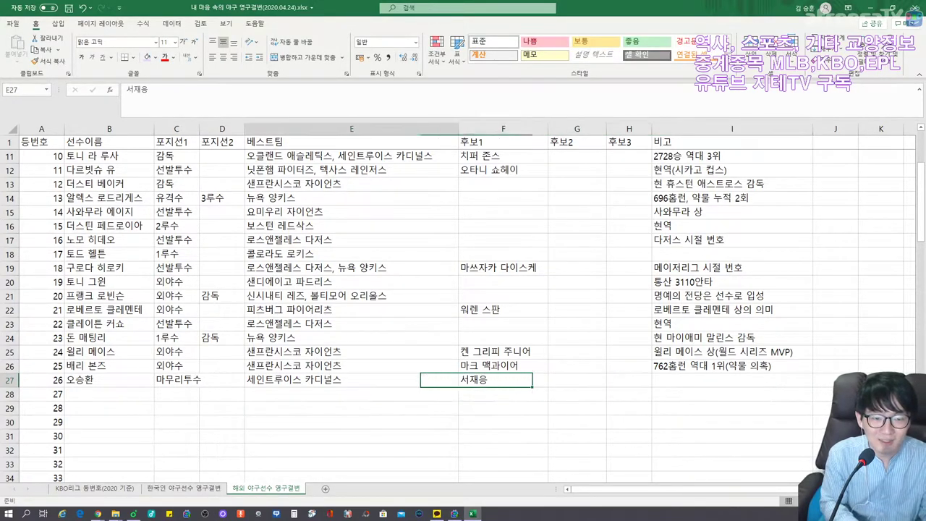
{"action": "double_click", "coordinate": [311, 380]}
{"action": "key", "text": "Left"}
{"action": "key", "text": "Left"}
{"action": "key", "text": "Delete"}
{"action": "key", "text": "Left"}
{"action": "key", "text": "Delete"}
{"action": "key", "text": "Right"}
{"action": "key", "text": "Right"}
{"action": "key", "text": "Right"}
{"action": "key", "text": "Delete"}
{"action": "key", "text": "Left"}
{"action": "key", "text": "Left"}
{"action": "key", "text": "Left"}
{"action": "key", "text": "Down"}
{"action": "key", "text": "Up"}
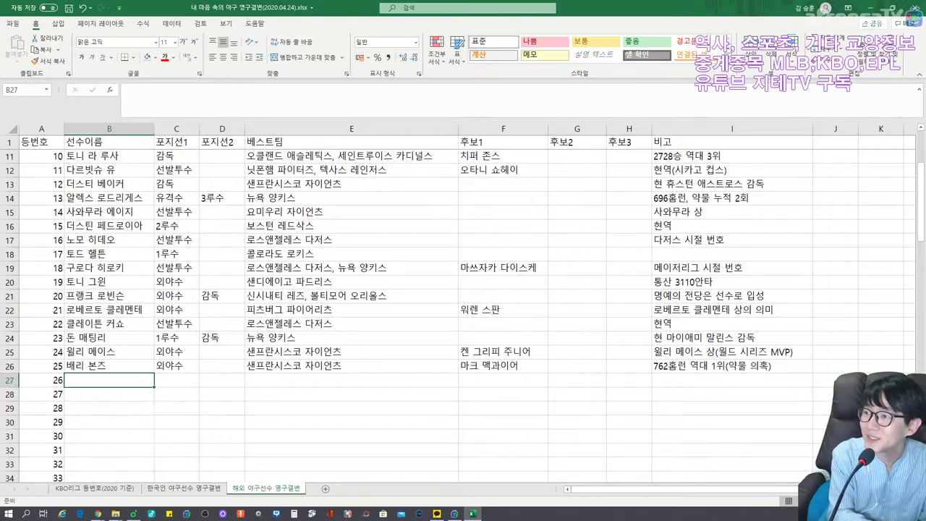
Step: Enter 블라디미르 게레로 as the player for number 26, with 외야수 as the first position
{"action": "key", "text": "Down"}
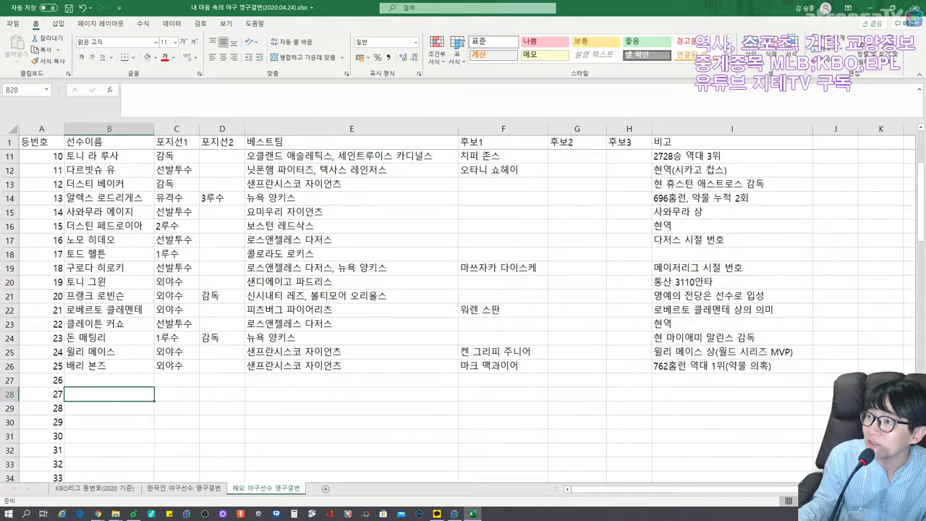
{"action": "key", "text": "alt+Tab"}
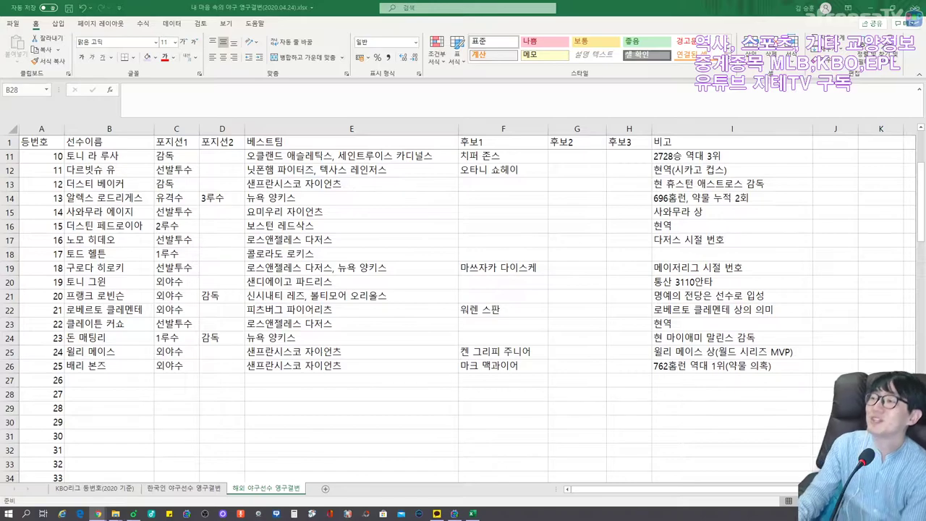
{"action": "left_click", "coordinate": [115, 380]}
{"action": "left_click", "coordinate": [115, 380]}
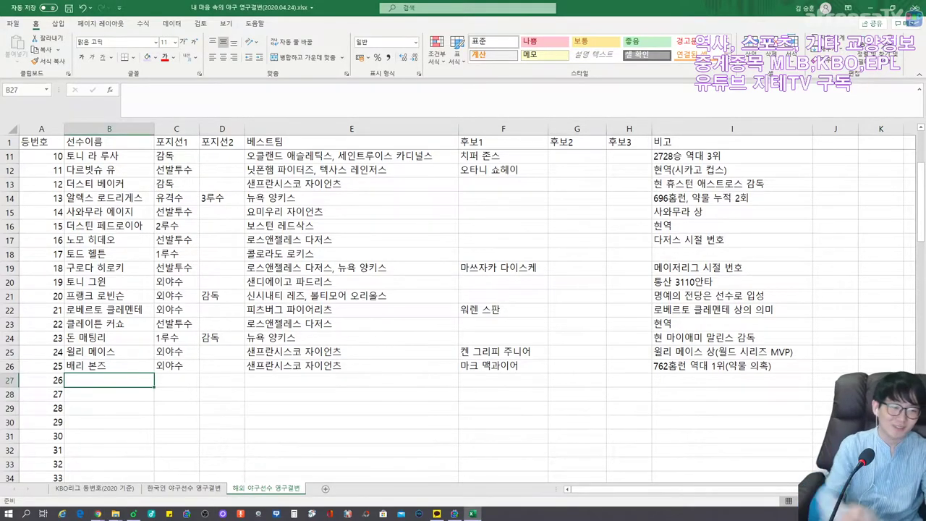
{"action": "type", "text": "블라디미르 ㄱ게레로"}
{"action": "key", "text": "Tab"}
{"action": "type", "text": "외야수"}
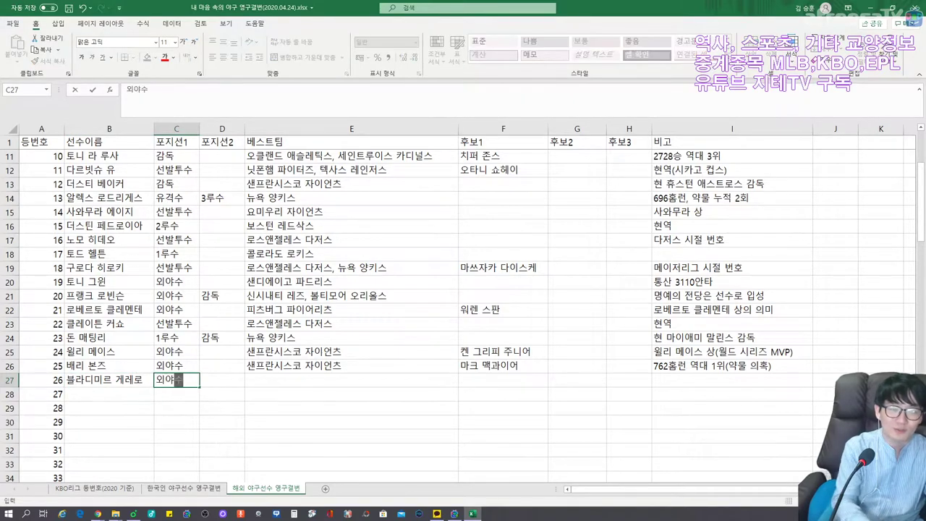
Step: Set the best team for number 26 to 로스앤젤레스 에인절스 오브 애너하임
{"action": "key", "text": "Tab"}
{"action": "key", "text": "Tab"}
{"action": "type", "text": "로스"}
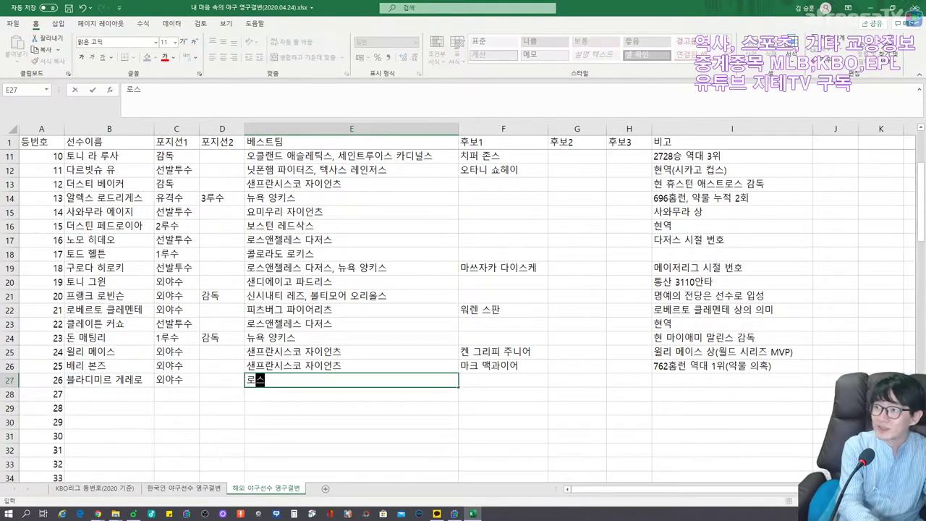
{"action": "type", "text": "앤젤레스 에인절스 "}
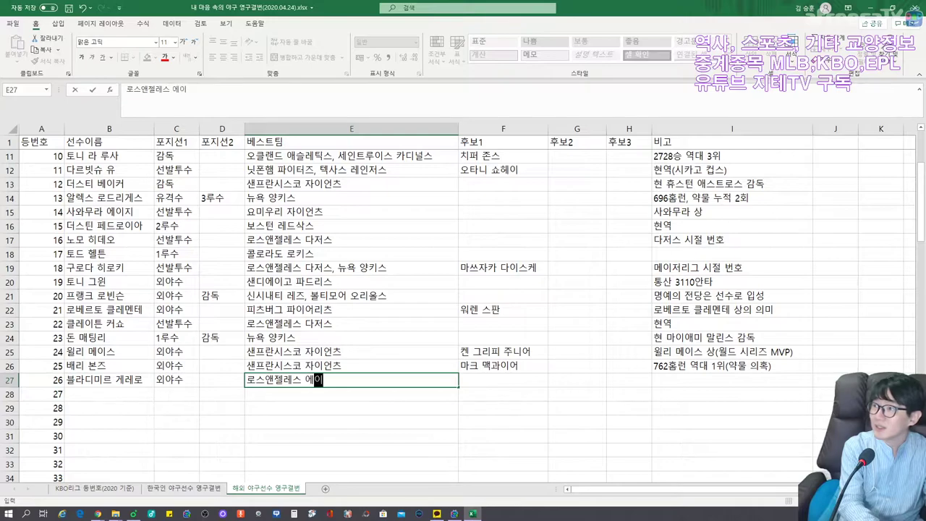
{"action": "type", "text": "오브 애넣"}
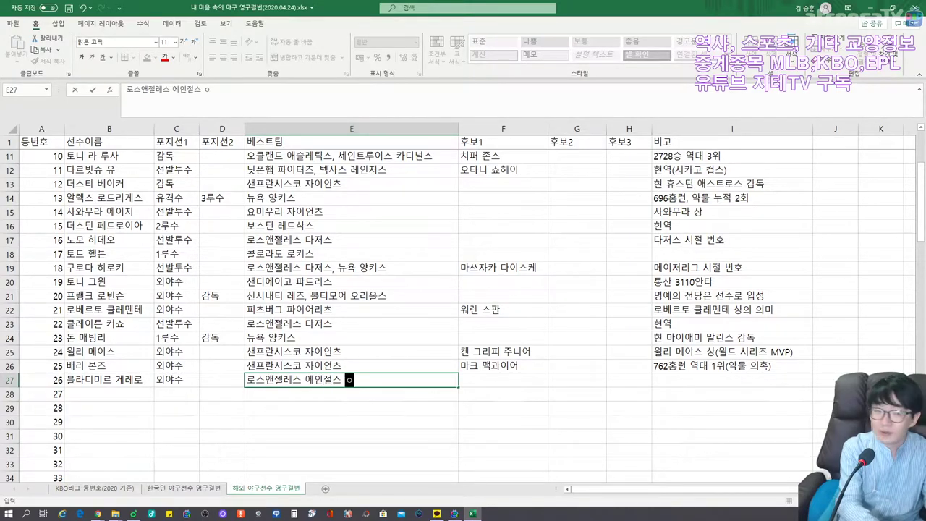
{"action": "type", "text": "하임"}
{"action": "key", "text": "Tab"}
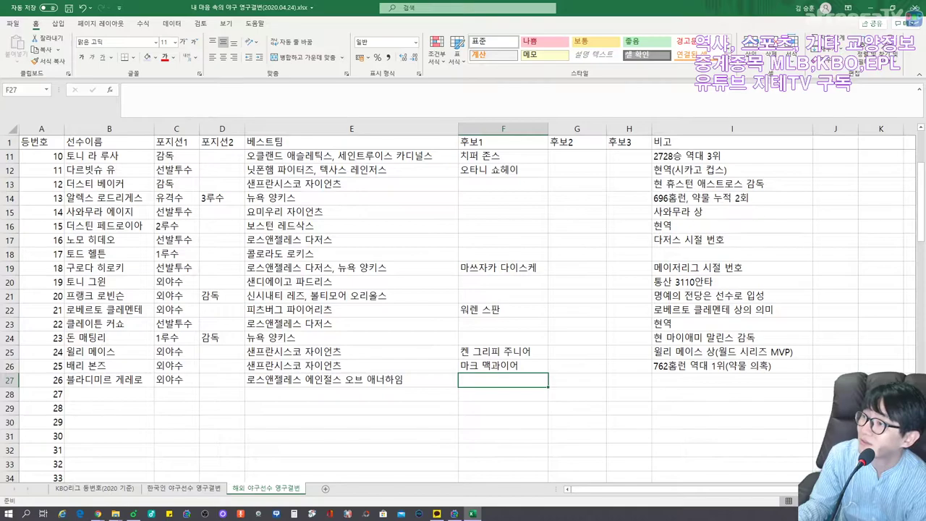
Step: Add 마이크 트라웃 as the first candidate for number 26 and enter the remark 같은 등번호
{"action": "key", "text": "alt+Tab"}
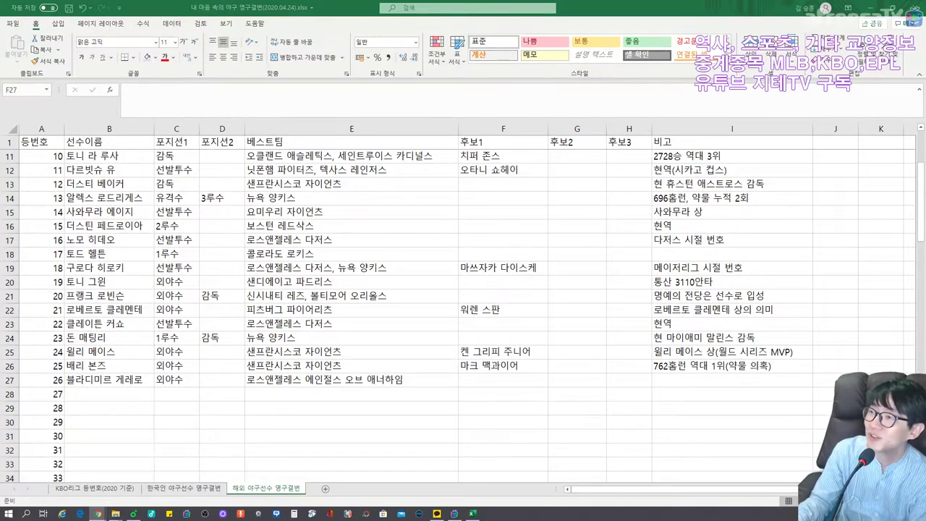
{"action": "left_click", "coordinate": [494, 382]}
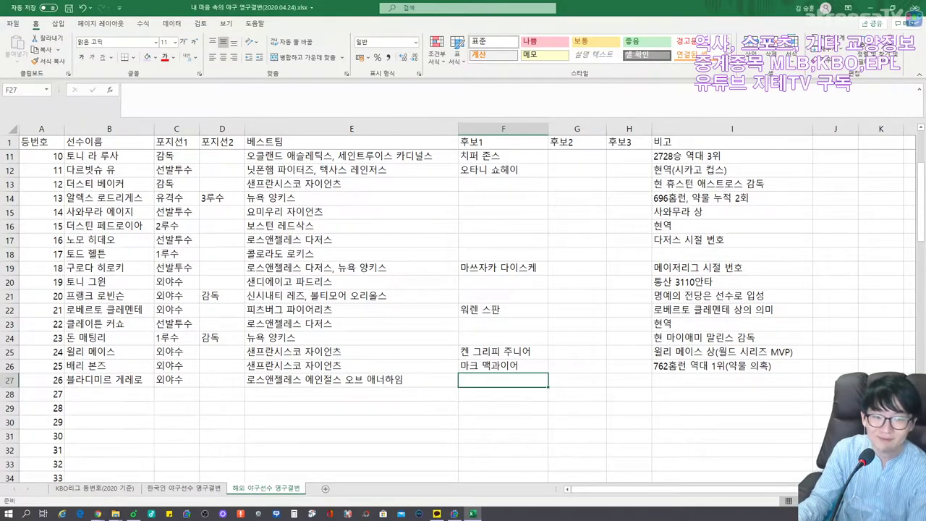
{"action": "type", "text": "마이크 "}
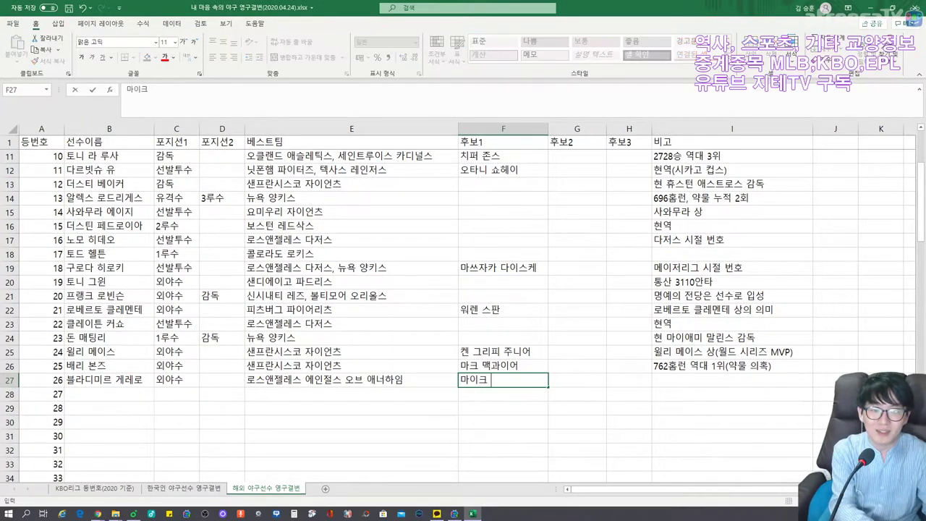
{"action": "type", "text": "트라우ㅅ"}
{"action": "key", "text": "Tab"}
{"action": "key", "text": "Tab"}
{"action": "key", "text": "Tab"}
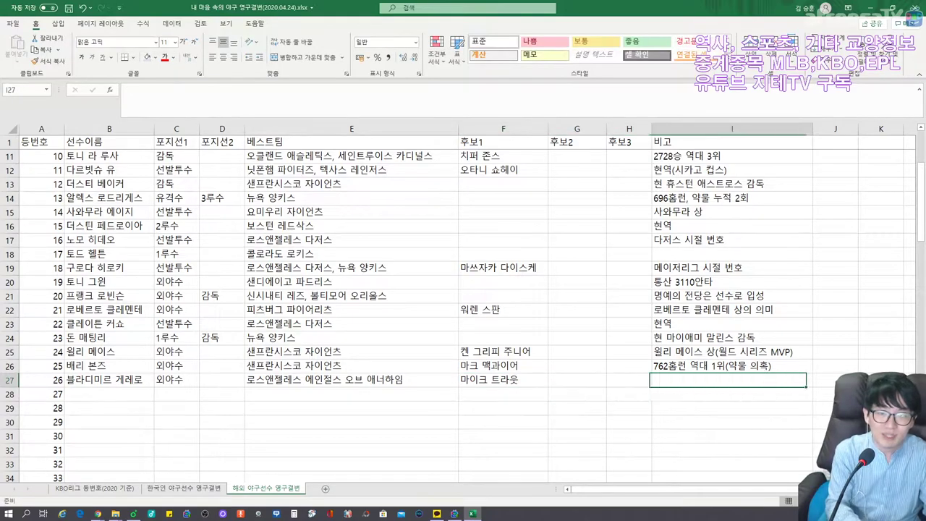
{"action": "type", "text": "같으ㄴ 등번호"}
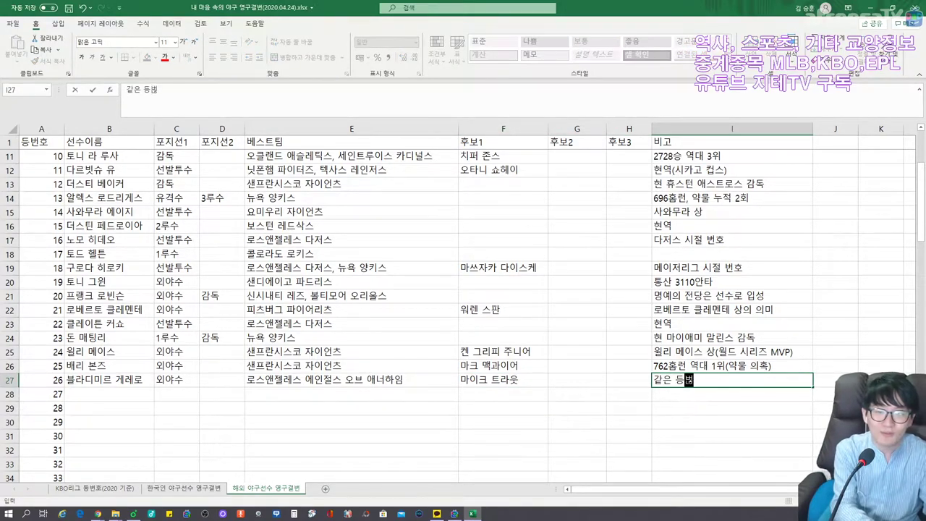
{"action": "key", "text": "Return"}
Step: Move the whole 블라디미르 게레로 entry, from player name through remark, down to the number 27 row
{"action": "key", "text": "Left"}
{"action": "key", "text": "Left"}
{"action": "key", "text": "Left"}
{"action": "key", "text": "Left"}
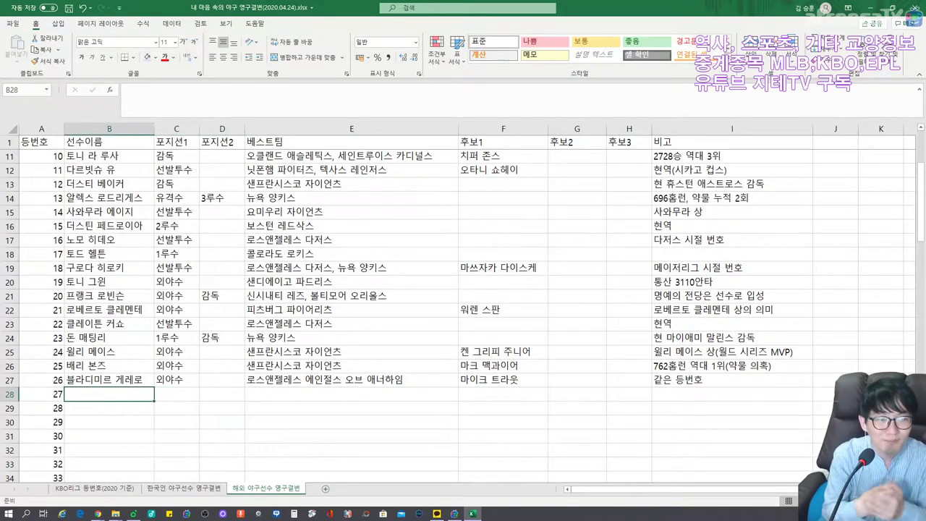
{"action": "key", "text": "Up"}
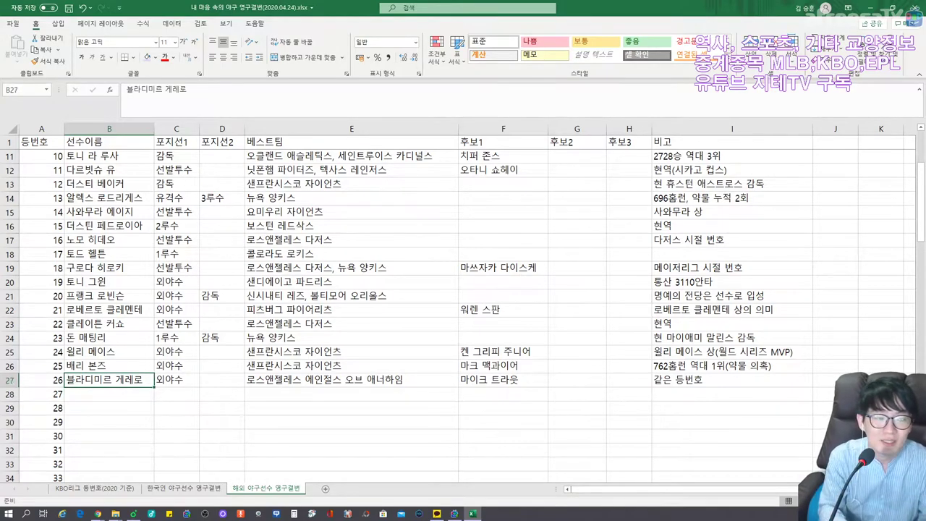
{"action": "key", "text": "shift+Right"}
{"action": "key", "text": "shift+Right"}
{"action": "key", "text": "shift+Right"}
{"action": "key", "text": "shift+Right"}
{"action": "key", "text": "shift+Right"}
{"action": "key", "text": "shift+Right"}
{"action": "key", "text": "shift+Right"}
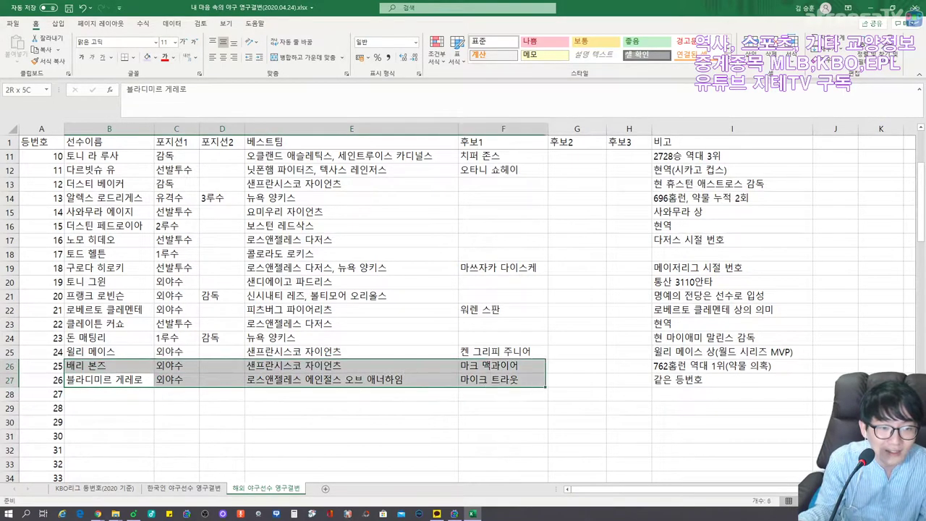
{"action": "left_click_drag", "start_coordinate": [683, 387], "coordinate": [683, 398]}
{"action": "left_click", "coordinate": [690, 422]}
Step: Enter 버스터 포지 as the player for number 28, with 포수 as the first position
{"action": "left_click", "coordinate": [109, 408]}
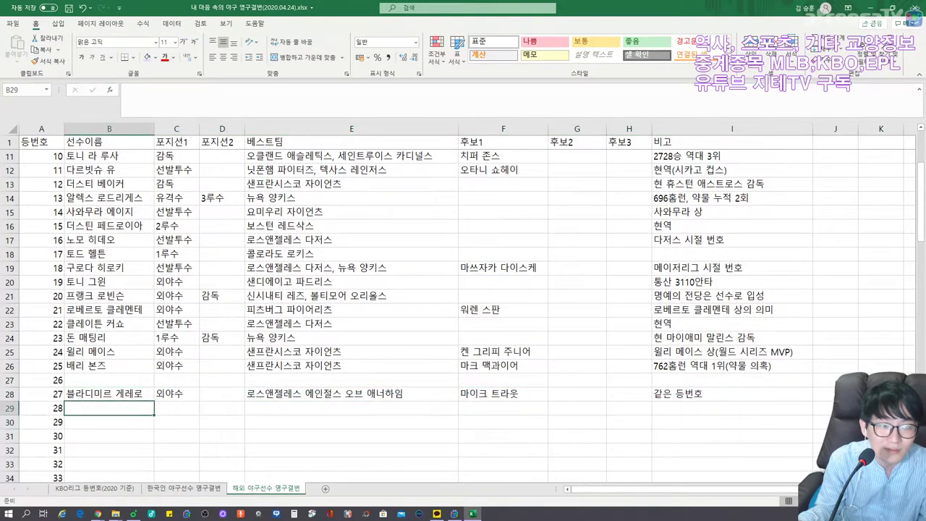
{"action": "key", "text": "alt+Tab"}
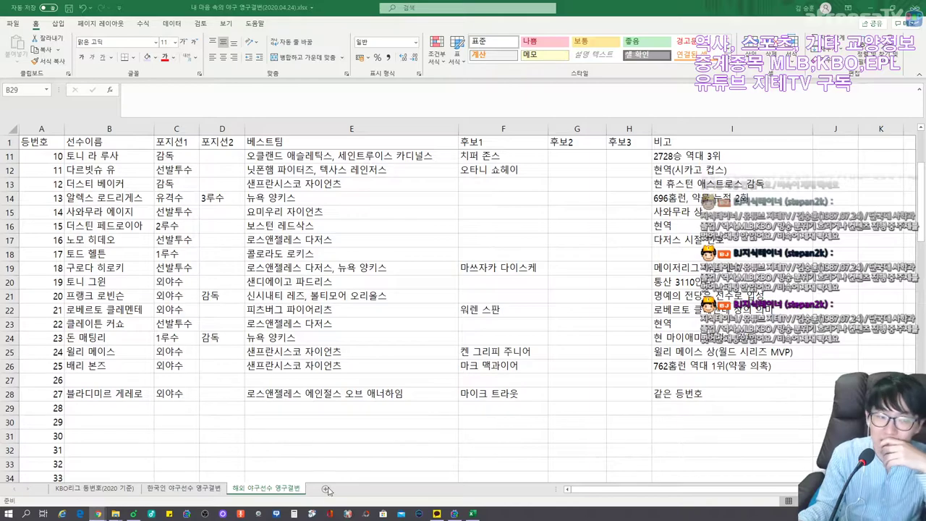
{"action": "left_click", "coordinate": [80, 406]}
{"action": "type", "text": "버스터 포"}
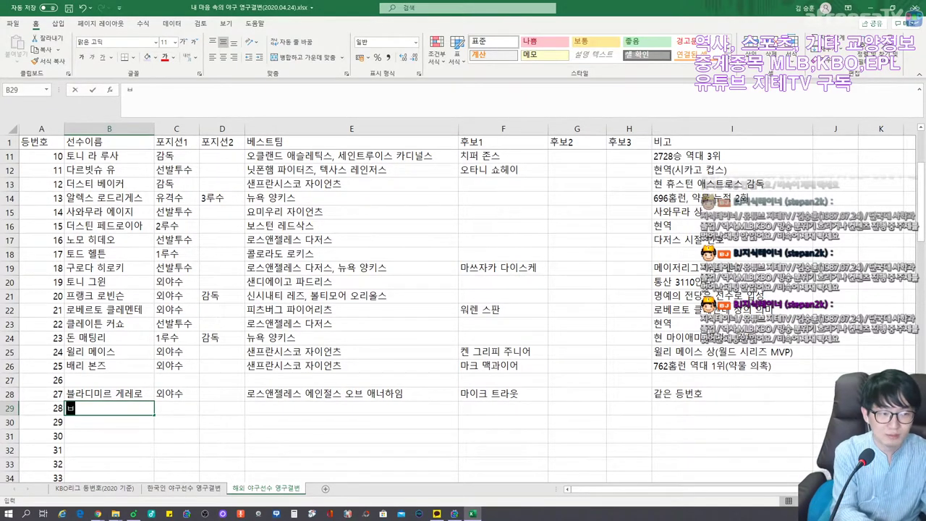
{"action": "type", "text": "지"}
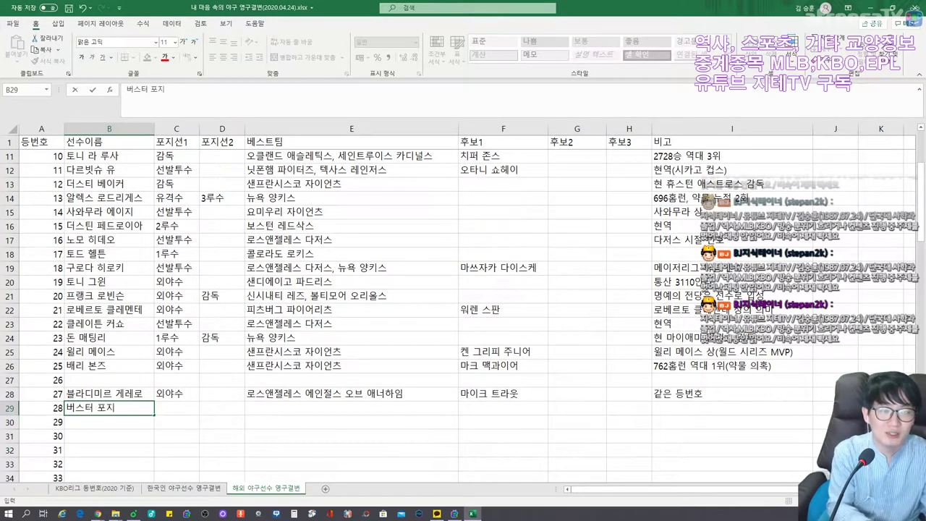
{"action": "key", "text": "Tab"}
{"action": "type", "text": "포수"}
Step: Set number 28's best team to 샌프란시스코 자이언츠 and its first candidate to 놀란 아레나도
{"action": "key", "text": "Tab"}
{"action": "key", "text": "Tab"}
{"action": "type", "text": "샌"}
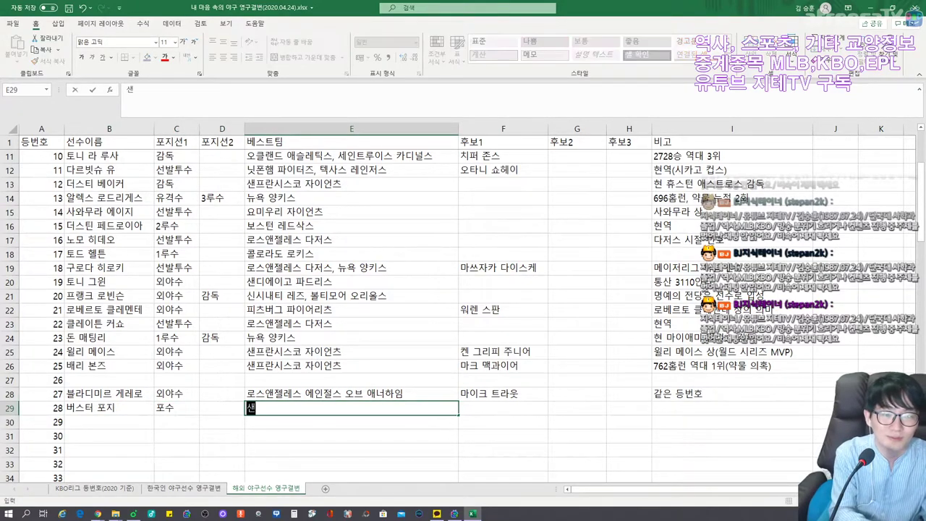
{"action": "type", "text": "프란시스코 자이언츠"}
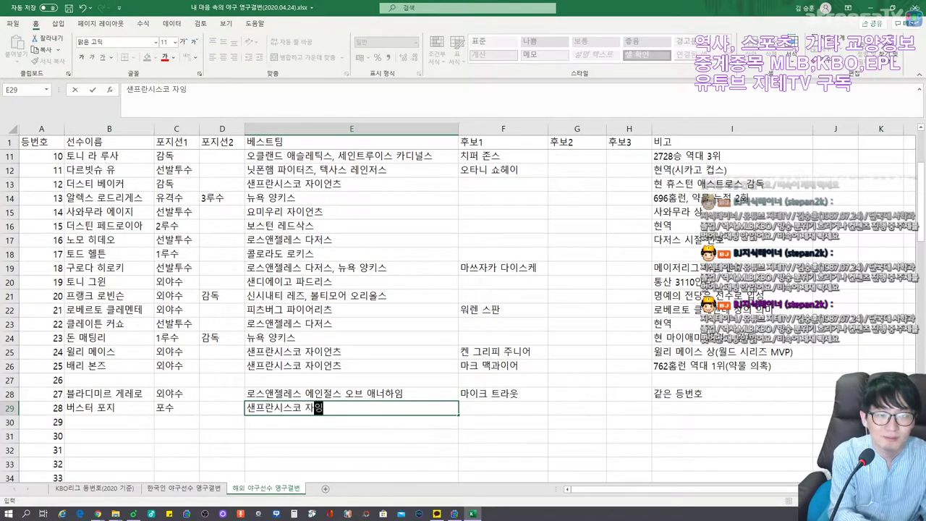
{"action": "key", "text": "Tab"}
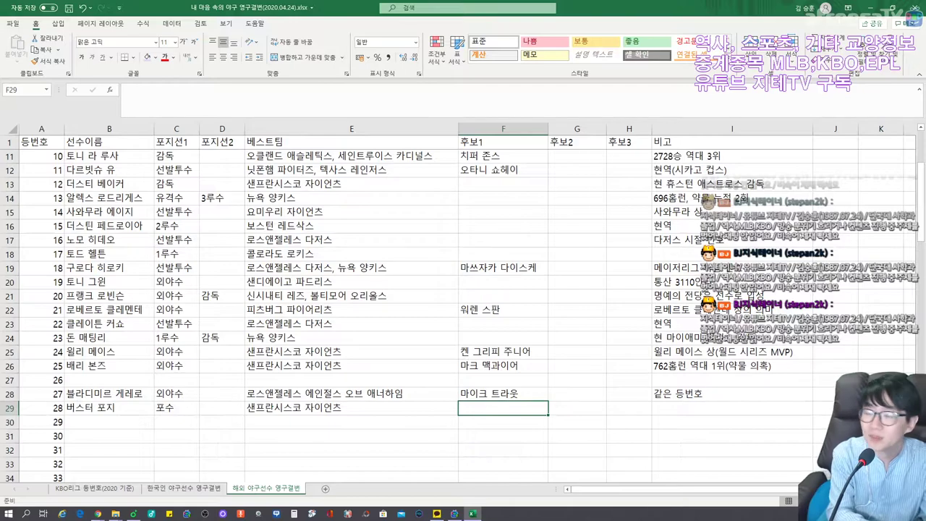
{"action": "type", "text": "놀란 아레나도"}
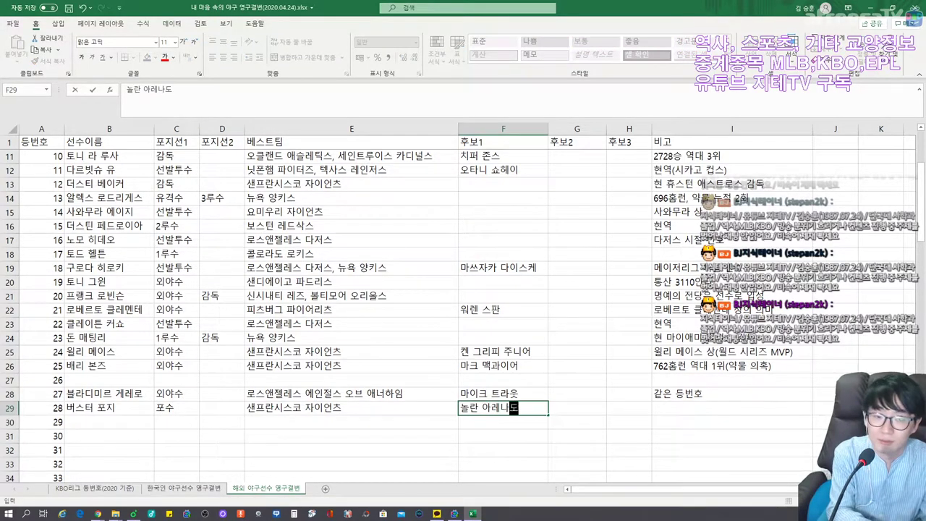
{"action": "key", "text": "Tab"}
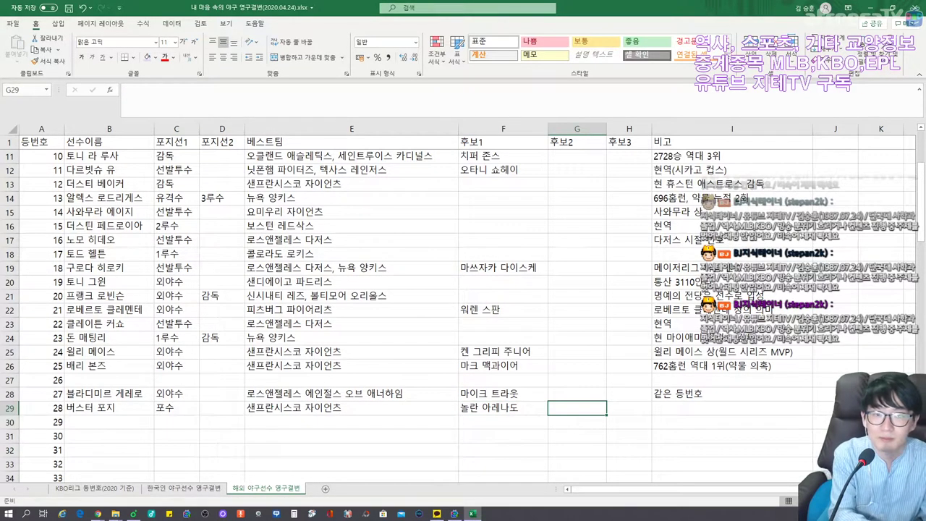
{"action": "type", "text": "프린"}
{"action": "key", "text": "BackSpace"}
{"action": "key", "text": "BackSpace"}
Step: Enter the remark 현역 for number 28
{"action": "key", "text": "Right"}
{"action": "key", "text": "Right"}
{"action": "key", "text": "Down"}
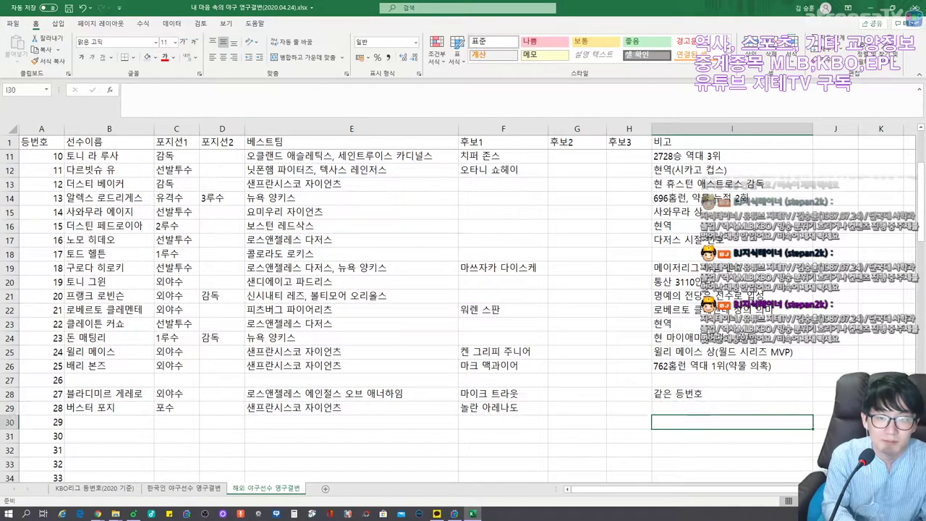
{"action": "key", "text": "Up"}
{"action": "type", "text": "현역"}
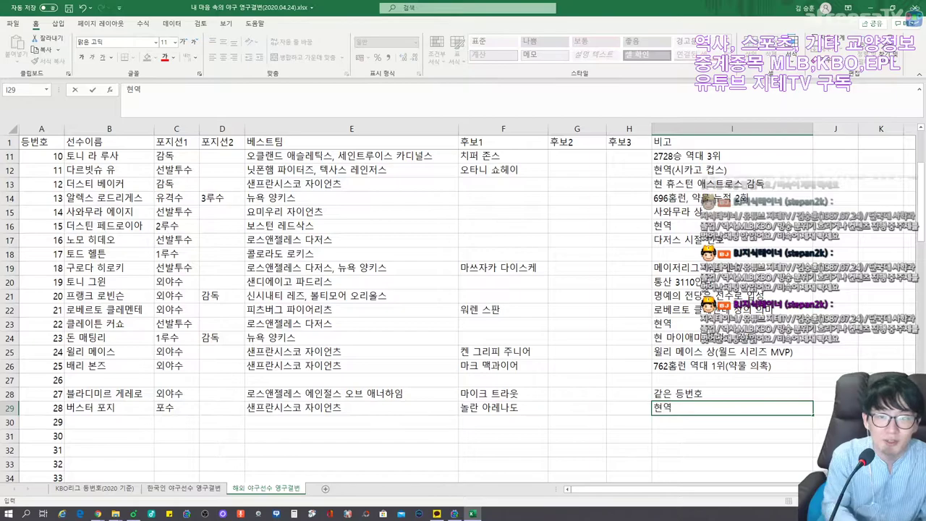
{"action": "key", "text": "Return"}
Step: Enter 존 스몰츠 as the player for number 29, with positions 선발투수 and 마무리투수
{"action": "key", "text": "Home"}
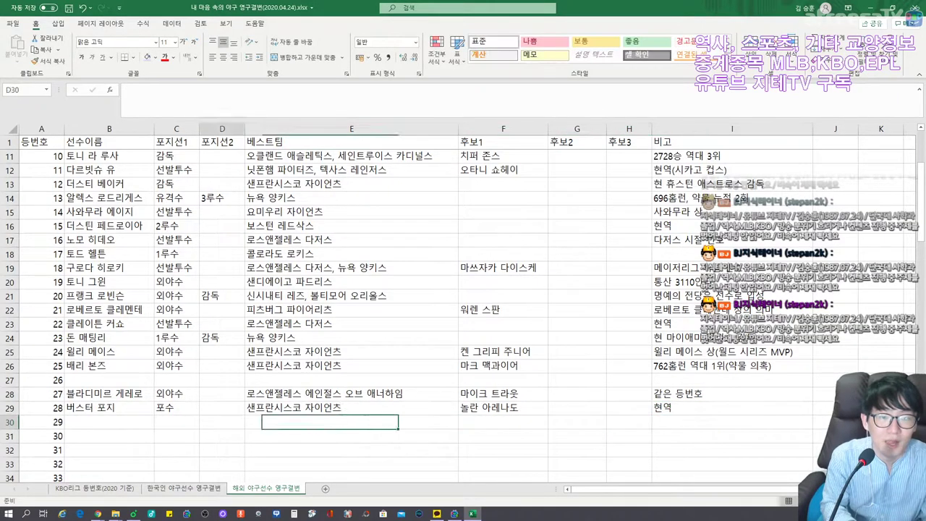
{"action": "key", "text": "Right"}
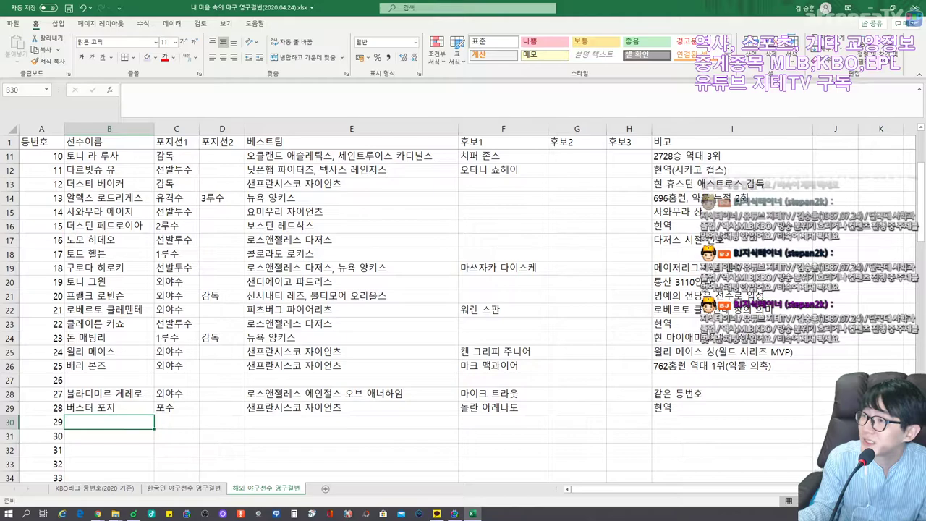
{"action": "type", "text": "존 스몰치"}
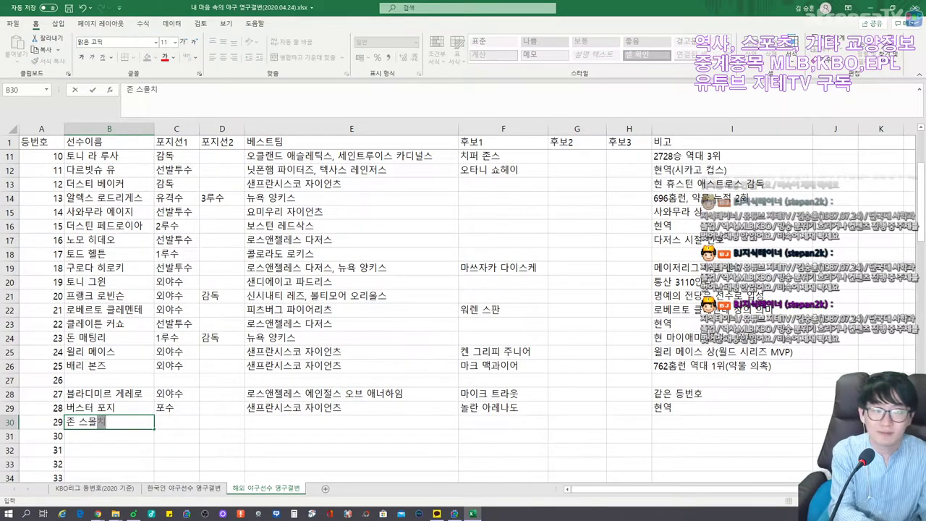
{"action": "key", "text": "BackSpace"}
{"action": "type", "text": "츠"}
{"action": "key", "text": "Tab"}
{"action": "type", "text": "선발투수"}
{"action": "key", "text": "Tab"}
{"action": "type", "text": "마무리투수"}
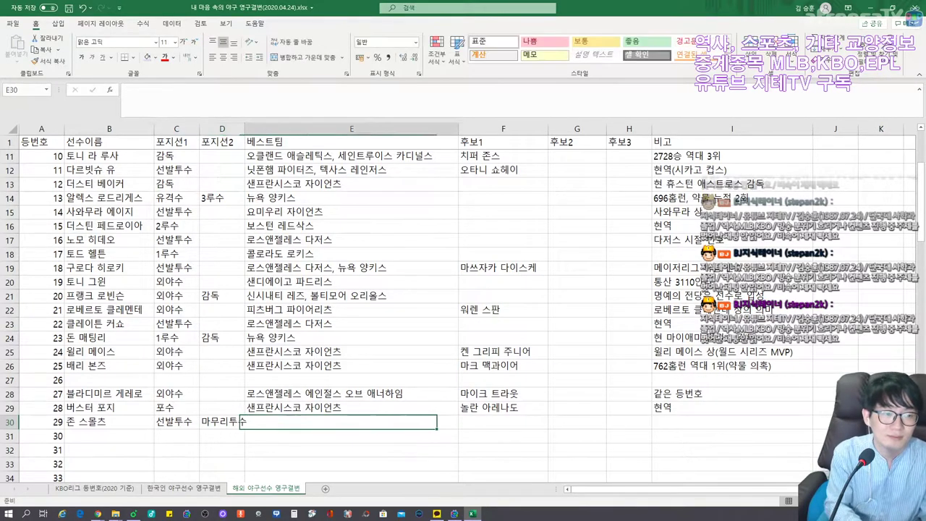
Step: Autofit the width of the 포지션2 column to its contents
{"action": "key", "text": "ctrl+Return"}
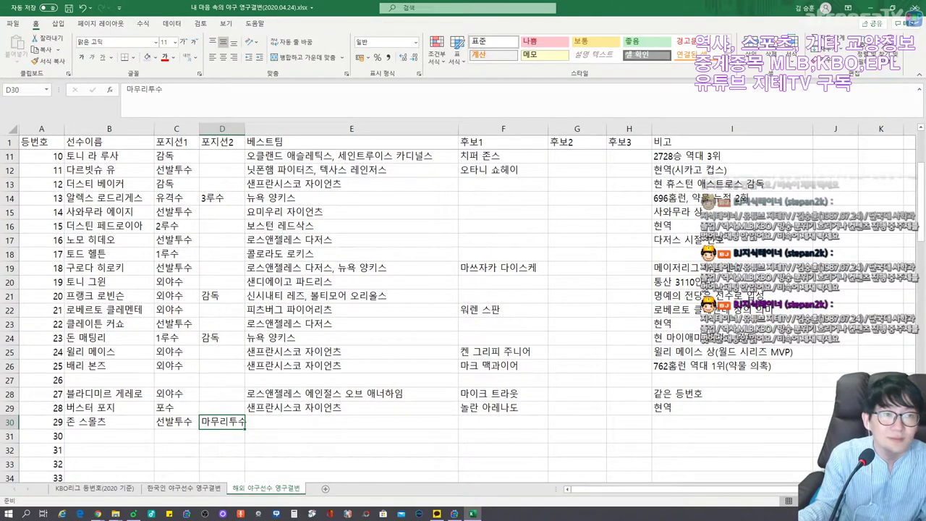
{"action": "double_click", "coordinate": [245, 129]}
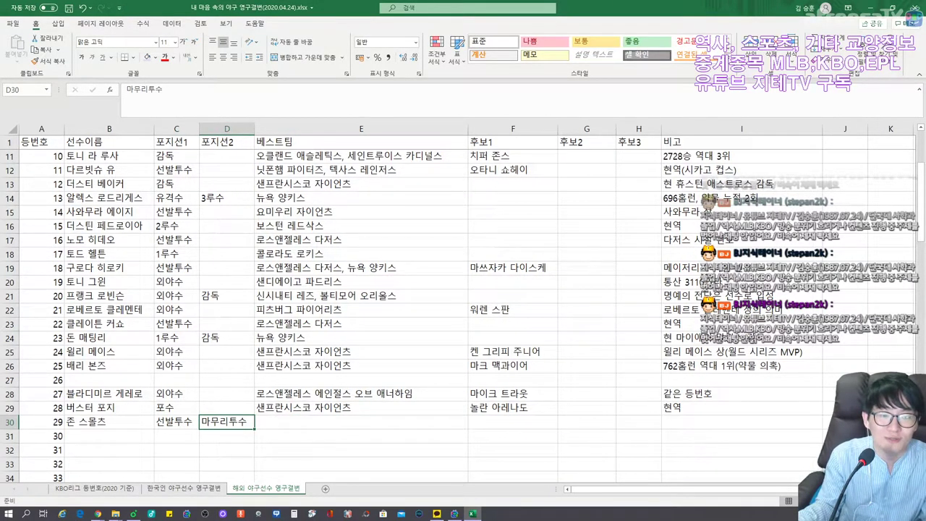
Step: Set number 29's best team to 애틀랜타 브레이브스 and its first candidate to 애드리안 벨트레
{"action": "left_click", "coordinate": [361, 422]}
{"action": "type", "text": "애틀랜"}
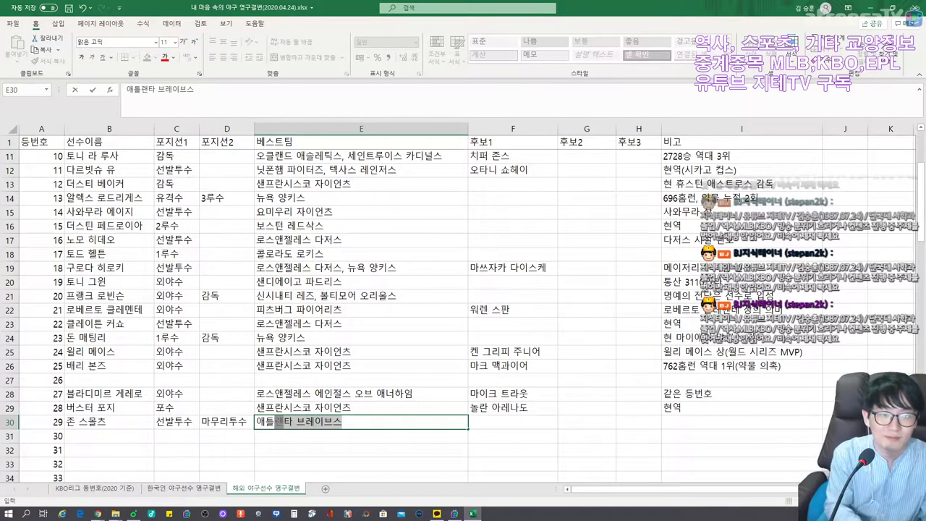
{"action": "key", "text": "Tab"}
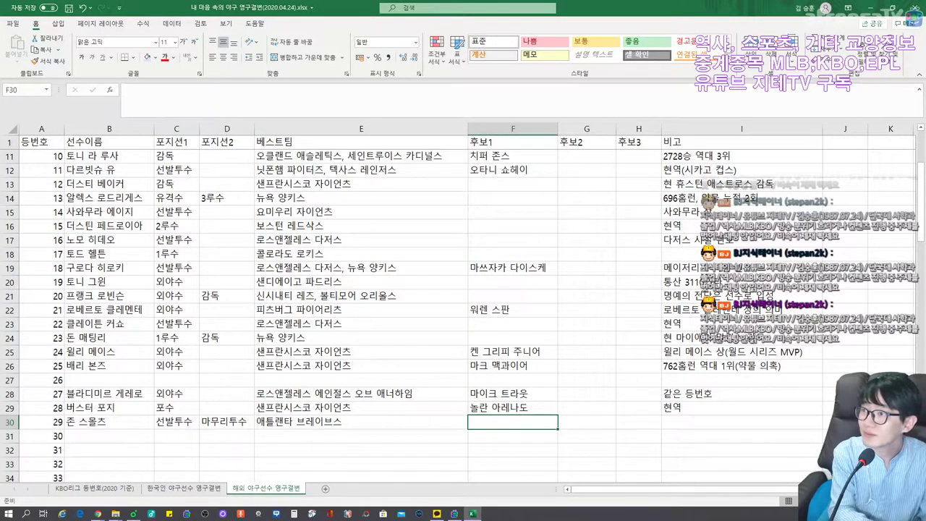
{"action": "type", "text": "애드리안 벨트레"}
Step: Enter the remark 포스트 시즌 최다승 2위 for number 29
{"action": "key", "text": "Tab"}
{"action": "key", "text": "Tab"}
{"action": "key", "text": "Tab"}
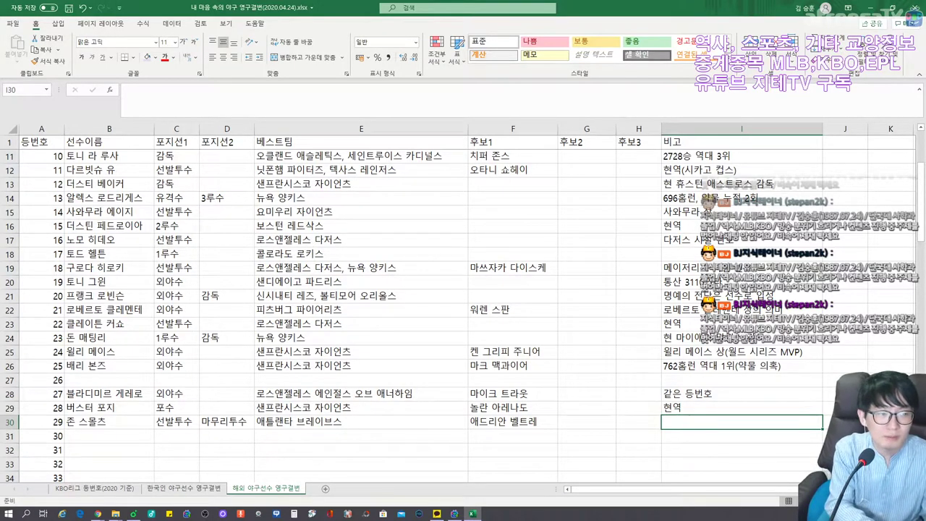
{"action": "type", "text": "포스트 시즌 최다승 2위"}
{"action": "key", "text": "Return"}
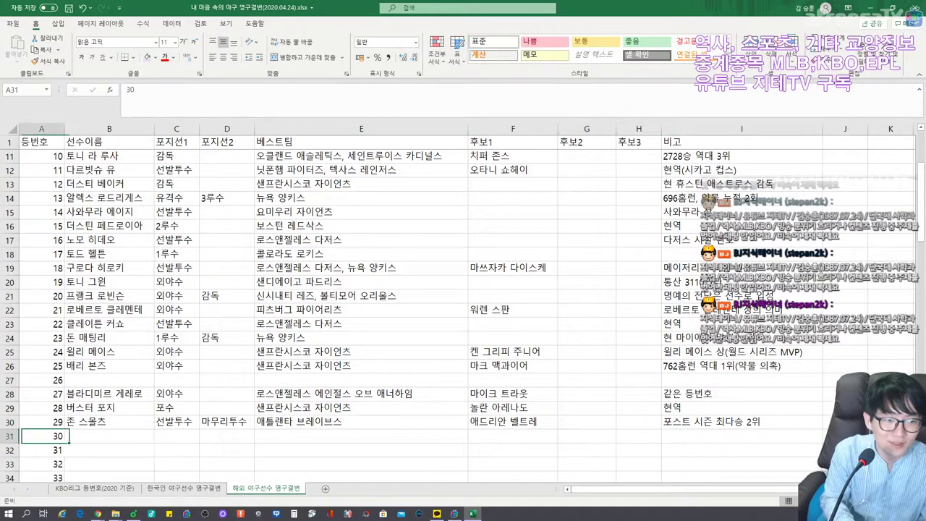
{"action": "key", "text": "Tab"}
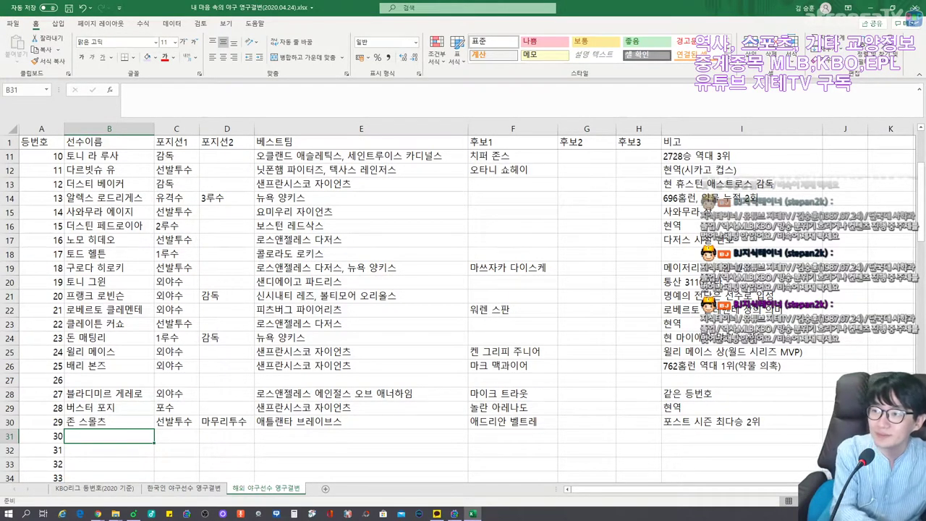
{"action": "type", "text": "놀란 라이언"}
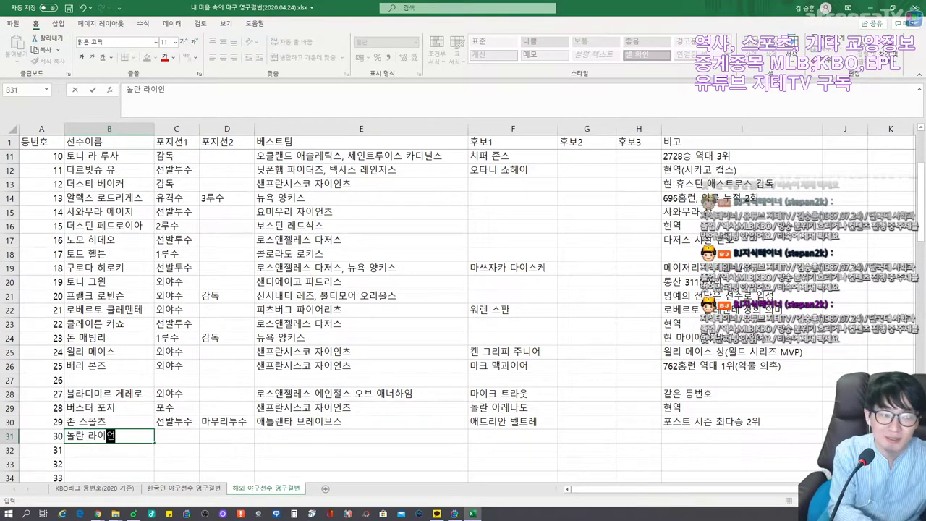
{"action": "key", "text": "Tab"}
{"action": "type", "text": "선발투수"}
{"action": "key", "text": "Tab"}
{"action": "key", "text": "Tab"}
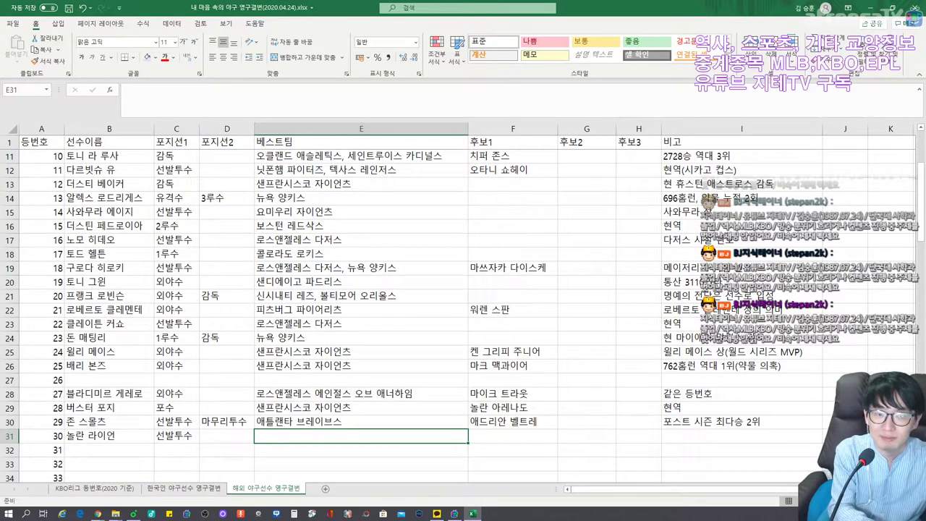
{"action": "type", "text": "로스앤젤레스 에"}
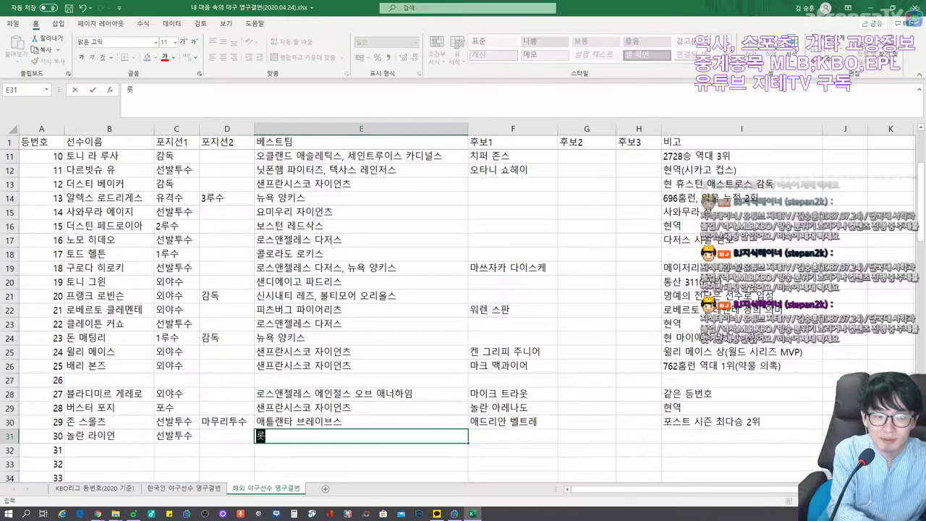
{"action": "key", "text": "BackSpace"}
{"action": "key", "text": "BackSpace"}
{"action": "key", "text": "BackSpace"}
{"action": "key", "text": "BackSpace"}
{"action": "key", "text": "BackSpace"}
{"action": "key", "text": "BackSpace"}
{"action": "key", "text": "BackSpace"}
{"action": "key", "text": "BackSpace"}
{"action": "key", "text": "BackSpace"}
{"action": "key", "text": "Escape"}
{"action": "key", "text": "Left"}
{"action": "key", "text": "Left"}
{"action": "key", "text": "Delete"}
{"action": "key", "text": "Left"}
{"action": "key", "text": "Delete"}
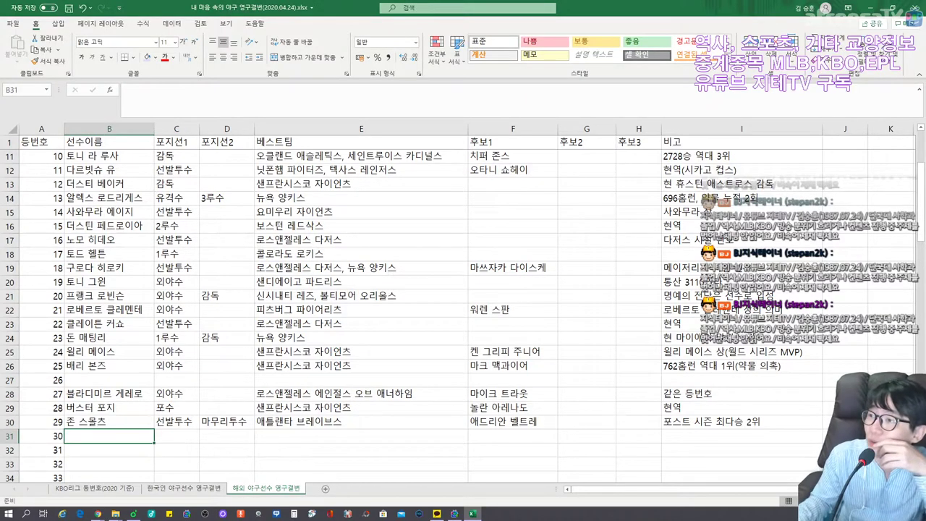
Step: Enter 놀란 라이언 as the player for number 34, with 선발투수 as the first position
{"action": "key", "text": "alt+Tab"}
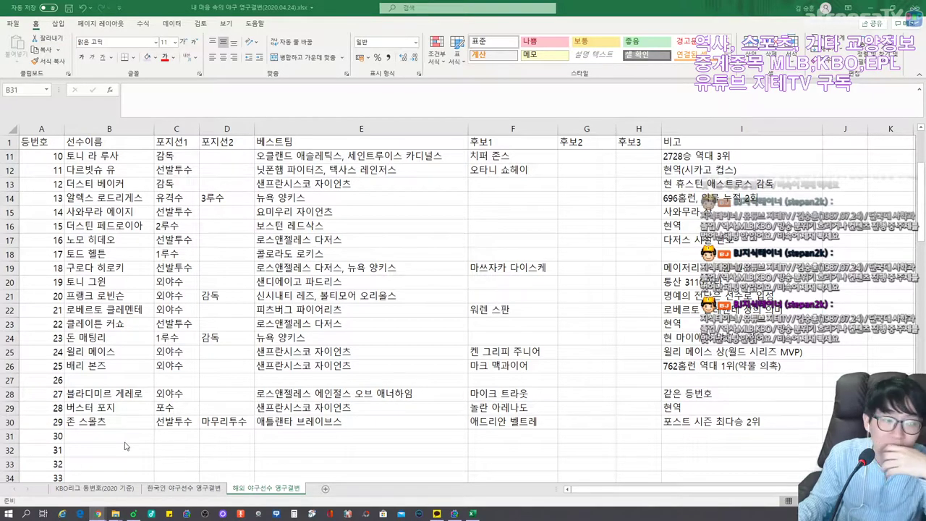
{"action": "scroll", "coordinate": [53, 464], "scroll_direction": "down", "scroll_amount": 2}
{"action": "left_click", "coordinate": [108, 363]}
{"action": "left_click", "coordinate": [109, 407]}
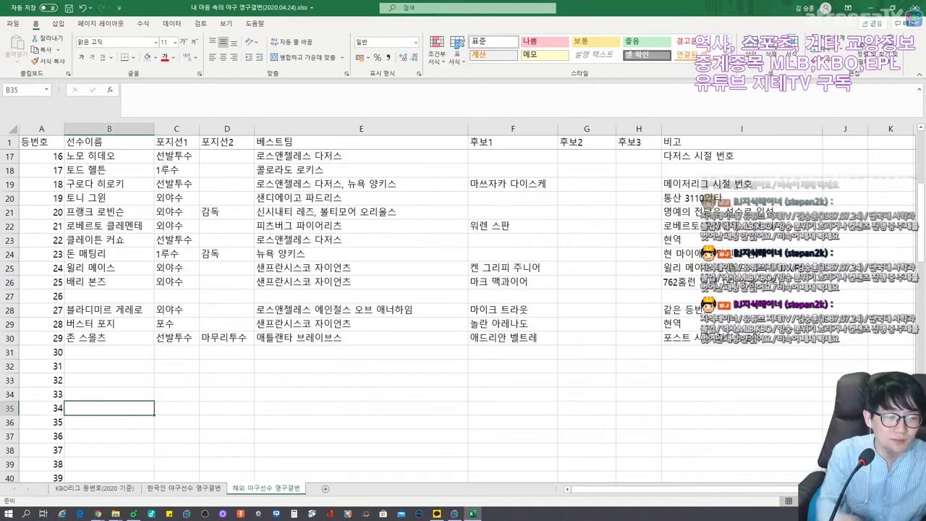
{"action": "type", "text": "놀란 라이언"}
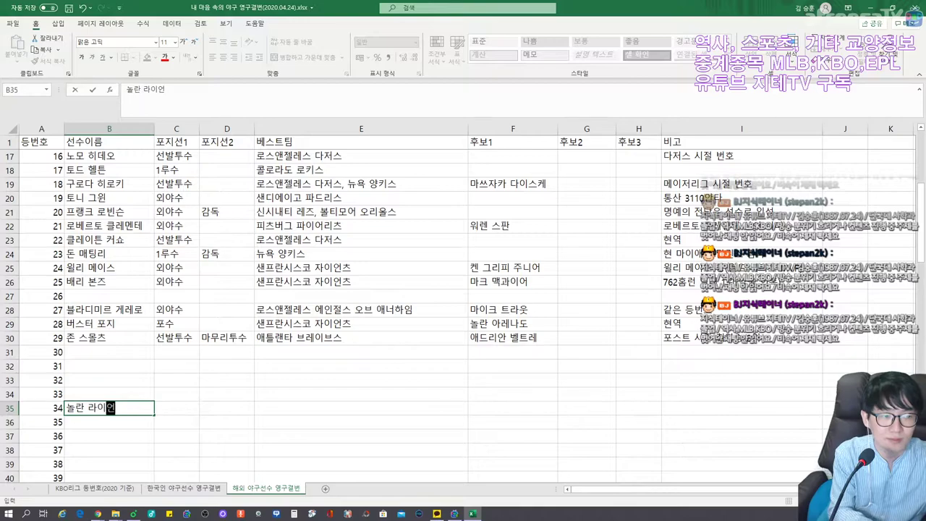
{"action": "key", "text": "Tab"}
{"action": "key", "text": "Tab"}
{"action": "key", "text": "Tab"}
{"action": "key", "text": "Left"}
{"action": "key", "text": "Left"}
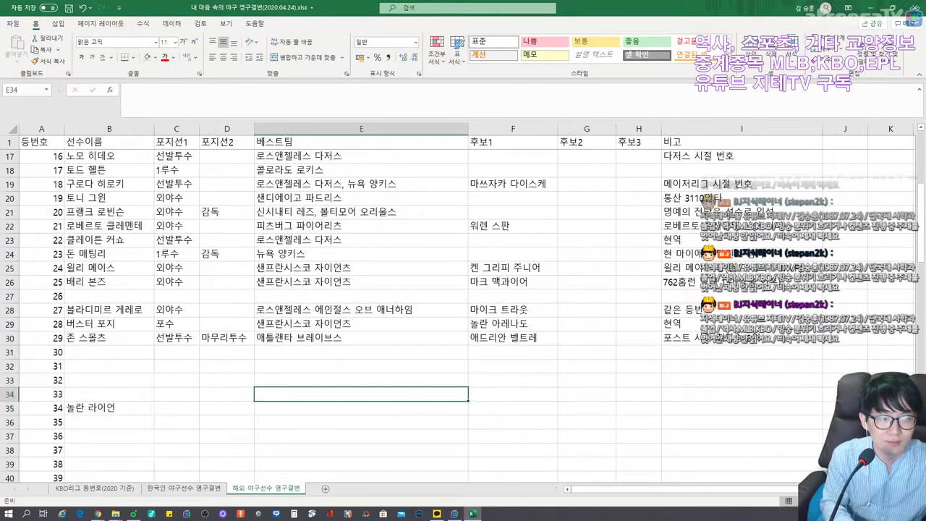
{"action": "type", "text": "선발투수"}
Step: Enter 그레그 매덕스 as the player for number 31, with 선발투수 as the first position
{"action": "key", "text": "Up"}
{"action": "key", "text": "Left"}
{"action": "key", "text": "Up"}
{"action": "key", "text": "Up"}
{"action": "key", "text": "Up"}
{"action": "key", "text": "Down"}
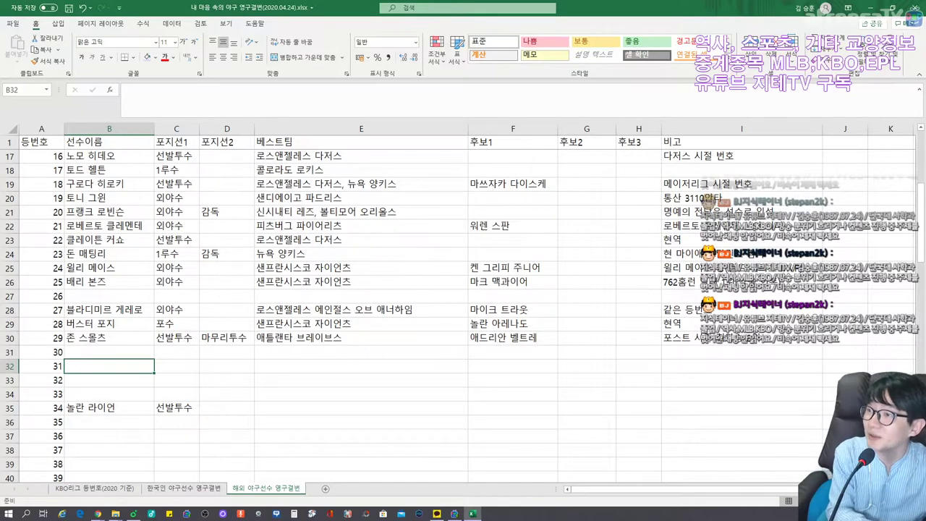
{"action": "type", "text": "그레그 매덕스"}
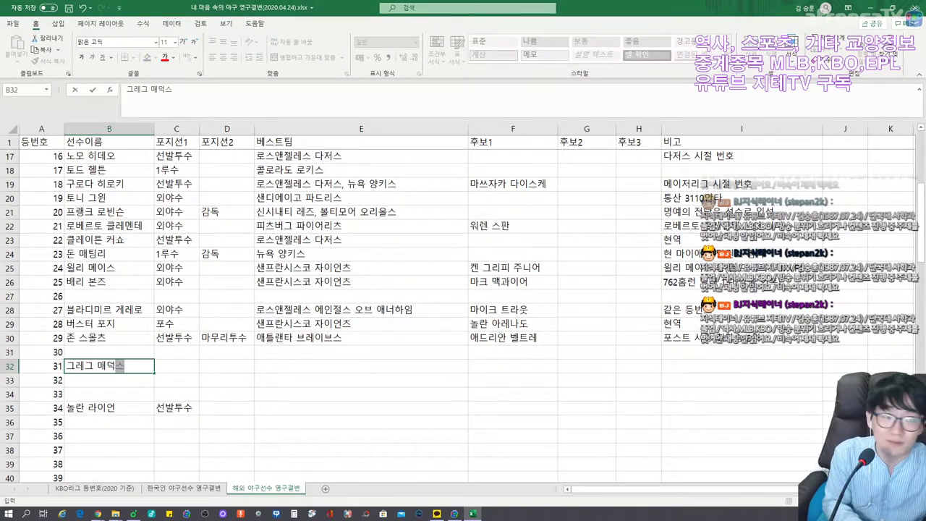
{"action": "key", "text": "Tab"}
{"action": "type", "text": "선발투수"}
{"action": "key", "text": "Tab"}
Step: Set number 31's best team to 시카고 컵스, 애틀랜타 브레이브스
{"action": "key", "text": "Tab"}
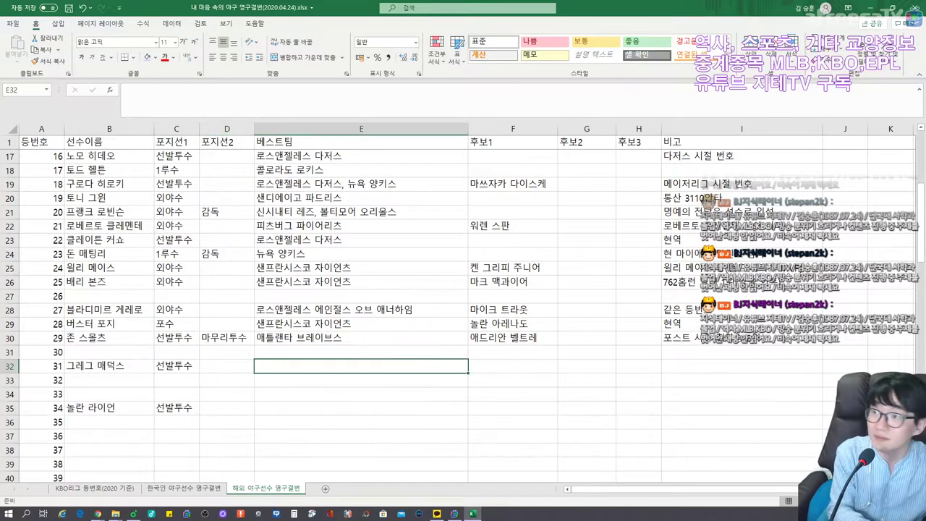
{"action": "type", "text": "시카고 컵스, 앹"}
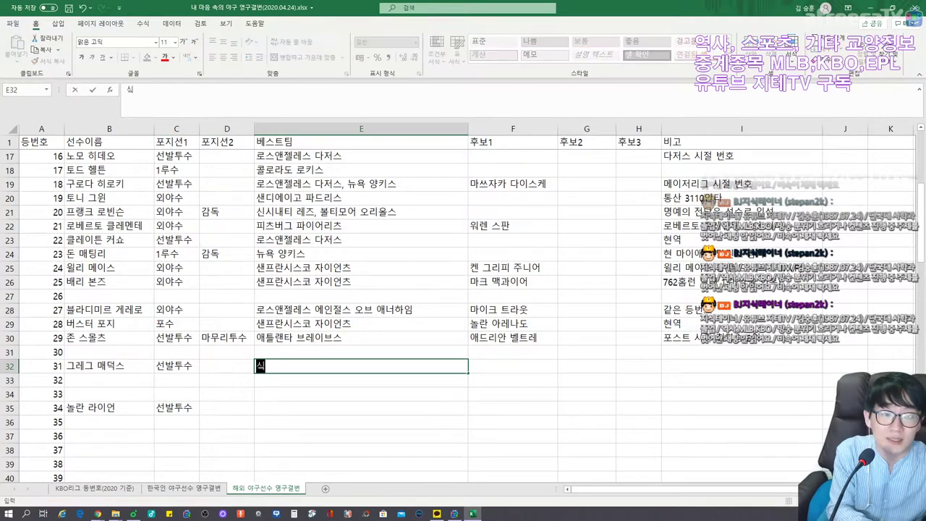
{"action": "type", "text": "틀랜타 브레이브스"}
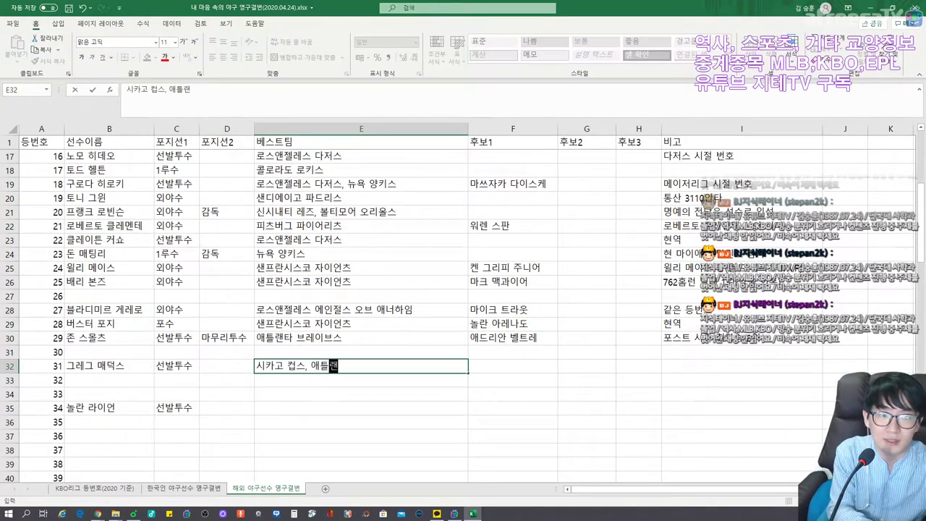
{"action": "key", "text": "Tab"}
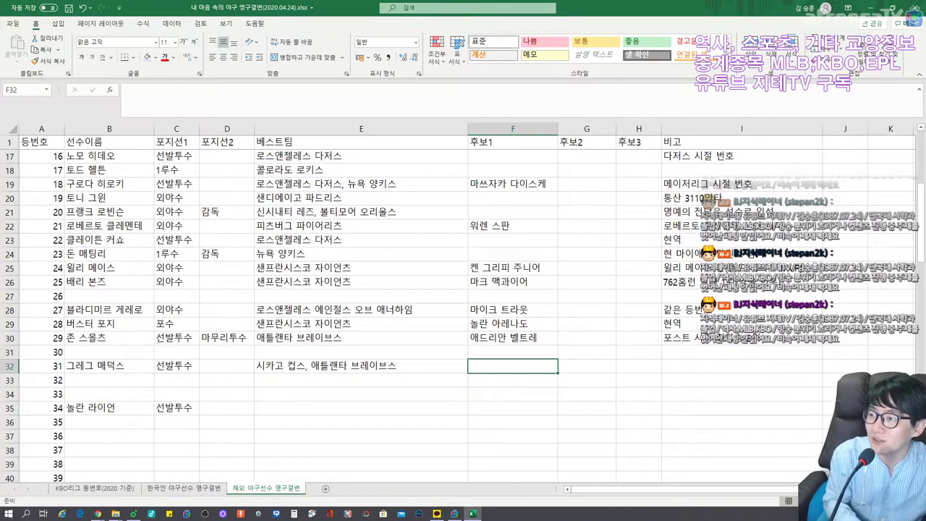
Step: Enter the remark 명예의 전당 선택 팀 없음 for number 31, leaving its candidates blank
{"action": "left_click", "coordinate": [586, 365]}
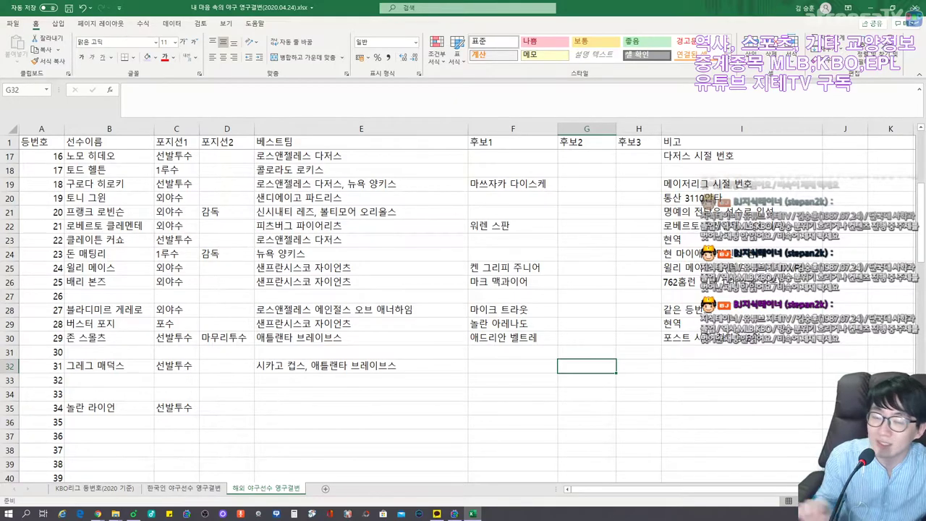
{"action": "left_click", "coordinate": [638, 365]}
{"action": "left_click", "coordinate": [741, 365]}
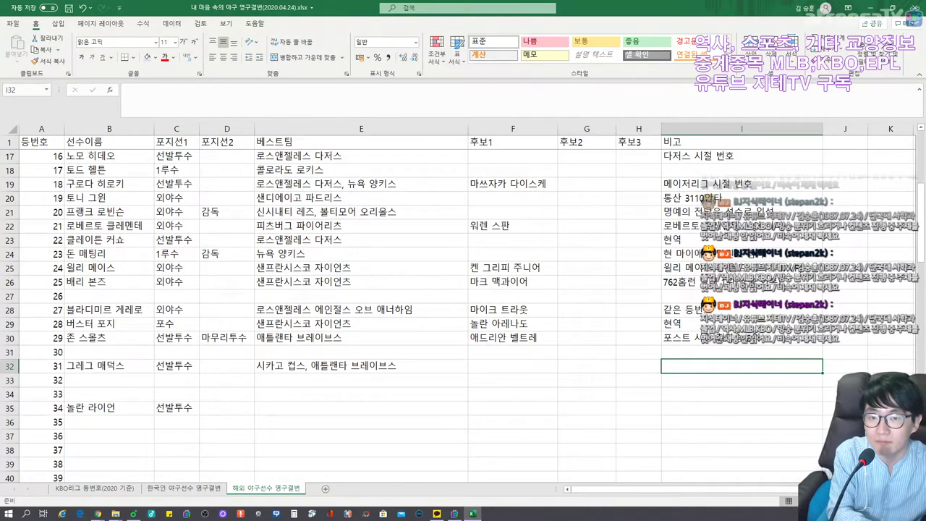
{"action": "type", "text": "명예"}
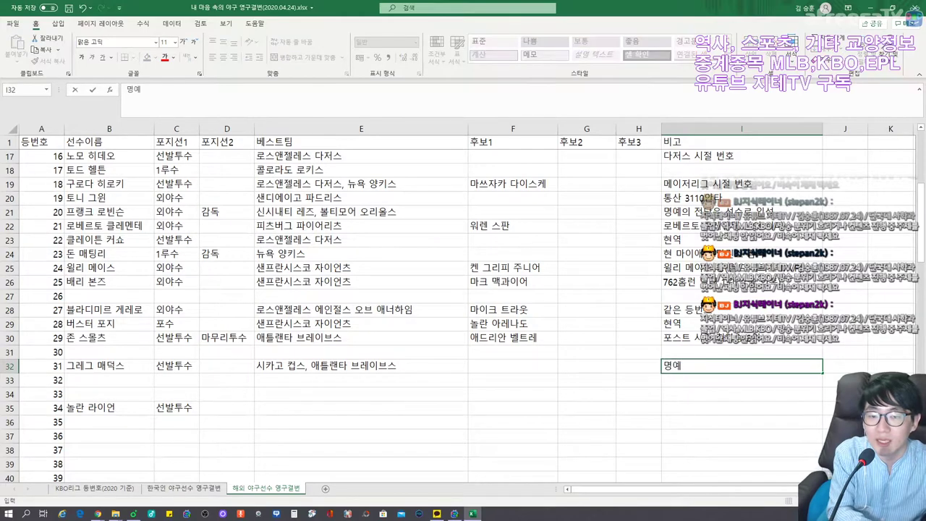
{"action": "type", "text": "의 전당 선택 팀 없"}
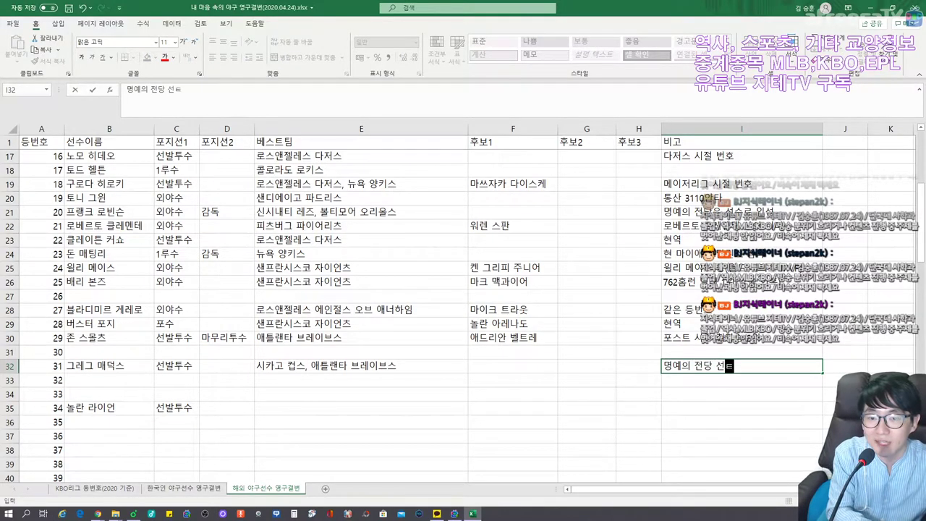
{"action": "type", "text": "음"}
{"action": "key", "text": "Return"}
Step: Look back over the best teams, candidates and remarks of the earlier jersey numbers
{"action": "key", "text": "Left"}
{"action": "key", "text": "Left"}
{"action": "key", "text": "Left"}
{"action": "key", "text": "Left"}
{"action": "key", "text": "Down"}
{"action": "key", "text": "Left"}
{"action": "key", "text": "Down"}
{"action": "key", "text": "Right"}
{"action": "key", "text": "Right"}
{"action": "key", "text": "Left"}
{"action": "key", "text": "Up"}
{"action": "key", "text": "Up"}
{"action": "key", "text": "Up"}
{"action": "key", "text": "Up"}
{"action": "key", "text": "Up"}
{"action": "key", "text": "Up"}
{"action": "key", "text": "Up"}
{"action": "key", "text": "Up"}
{"action": "key", "text": "Up"}
{"action": "key", "text": "Up"}
{"action": "key", "text": "Up"}
{"action": "key", "text": "Up"}
{"action": "key", "text": "Up"}
{"action": "key", "text": "Up"}
{"action": "key", "text": "Up"}
{"action": "key", "text": "Up"}
{"action": "key", "text": "Up"}
{"action": "key", "text": "Up"}
{"action": "key", "text": "Up"}
{"action": "key", "text": "Up"}
{"action": "key", "text": "Up"}
{"action": "key", "text": "Up"}
{"action": "key", "text": "Up"}
{"action": "key", "text": "Up"}
{"action": "key", "text": "Up"}
{"action": "key", "text": "Up"}
{"action": "key", "text": "Up"}
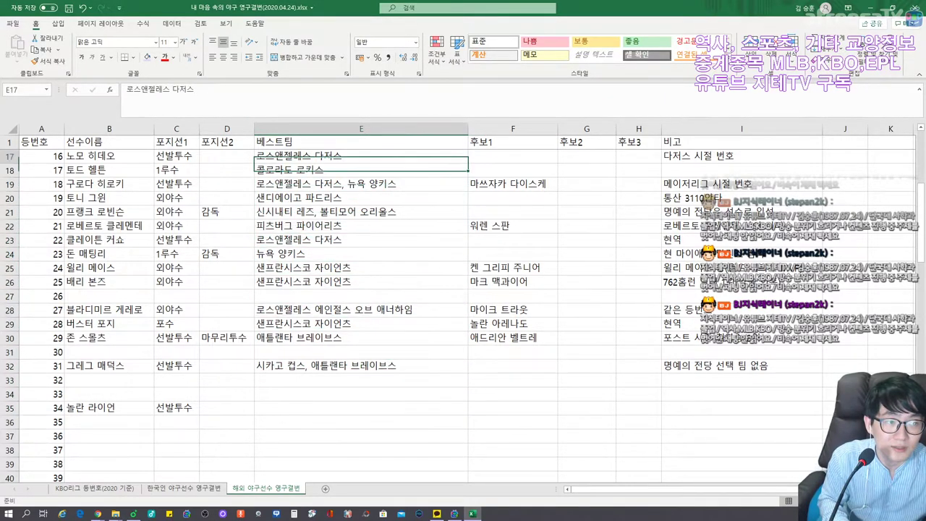
{"action": "key", "text": "Down"}
{"action": "key", "text": "Down"}
{"action": "key", "text": "Down"}
{"action": "key", "text": "Right"}
{"action": "key", "text": "Right"}
{"action": "key", "text": "Right"}
{"action": "key", "text": "Right"}
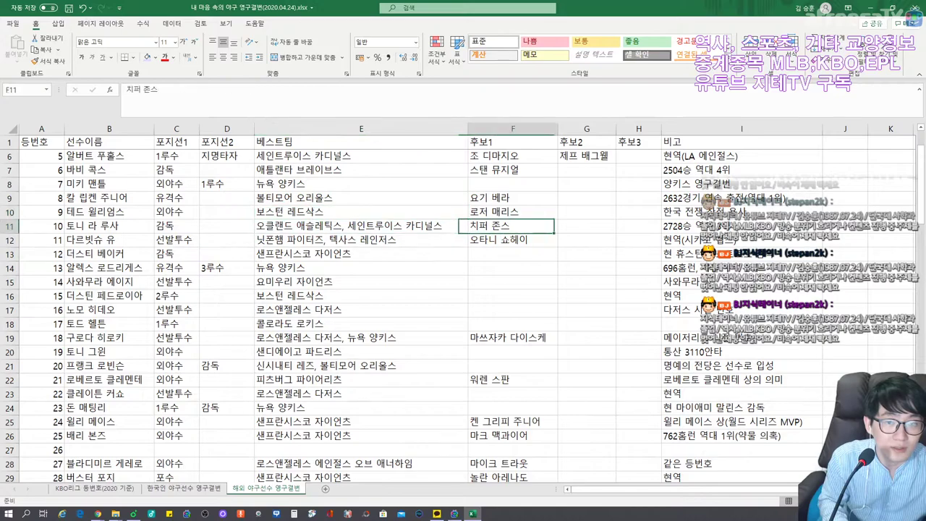
{"action": "key", "text": "Down"}
{"action": "key", "text": "Down"}
{"action": "key", "text": "Down"}
{"action": "key", "text": "Down"}
{"action": "key", "text": "Down"}
{"action": "key", "text": "Down"}
{"action": "key", "text": "Down"}
{"action": "key", "text": "Down"}
{"action": "key", "text": "Down"}
{"action": "key", "text": "Down"}
{"action": "key", "text": "Down"}
{"action": "key", "text": "Down"}
{"action": "key", "text": "Down"}
{"action": "key", "text": "Down"}
{"action": "key", "text": "Down"}
{"action": "key", "text": "Down"}
{"action": "key", "text": "Down"}
{"action": "key", "text": "Down"}
{"action": "key", "text": "Down"}
{"action": "key", "text": "Down"}
{"action": "key", "text": "Down"}
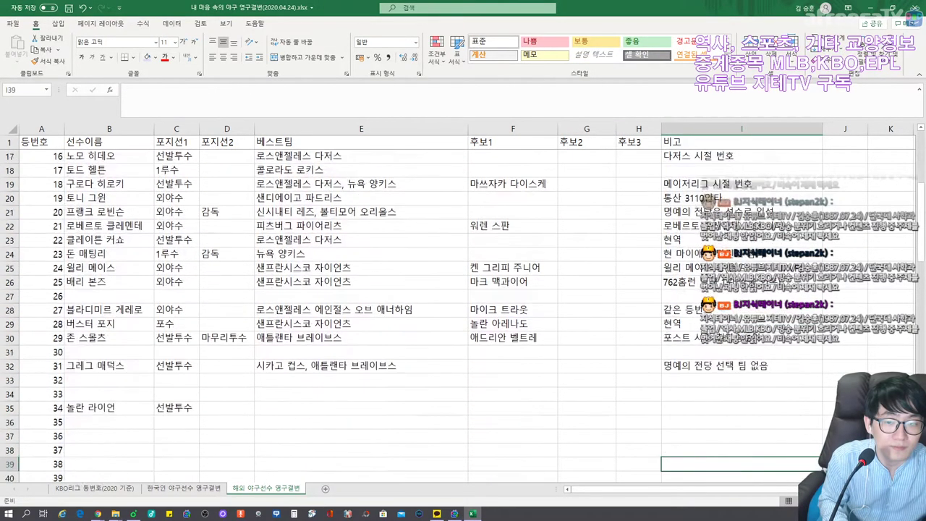
{"action": "key", "text": "Down"}
{"action": "key", "text": "Left"}
{"action": "key", "text": "Left"}
{"action": "key", "text": "Left"}
{"action": "key", "text": "Left"}
{"action": "key", "text": "Left"}
{"action": "key", "text": "Left"}
{"action": "key", "text": "Left"}
{"action": "key", "text": "Right"}
{"action": "key", "text": "Right"}
{"action": "key", "text": "Right"}
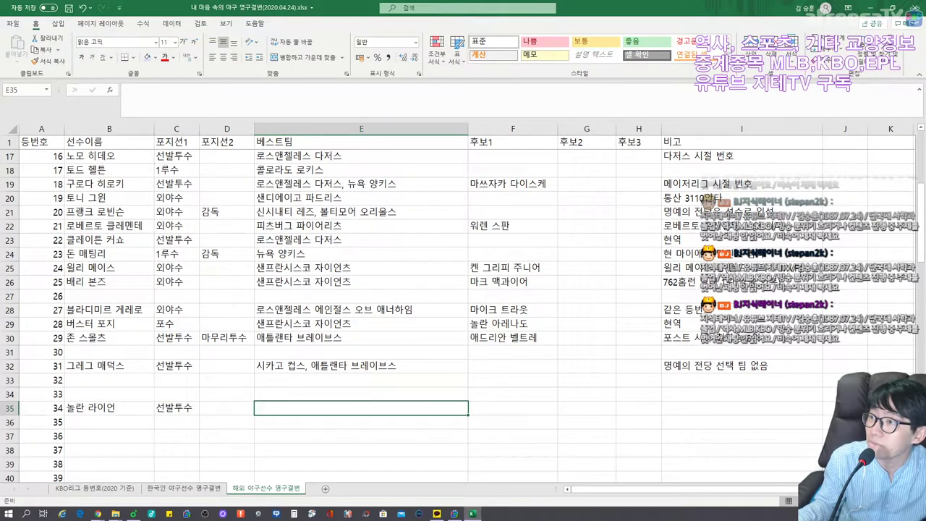
Step: Enter 샌디 쿠팩스 as the player for number 32, with 선발투수 as the first position
{"action": "left_click", "coordinate": [109, 379]}
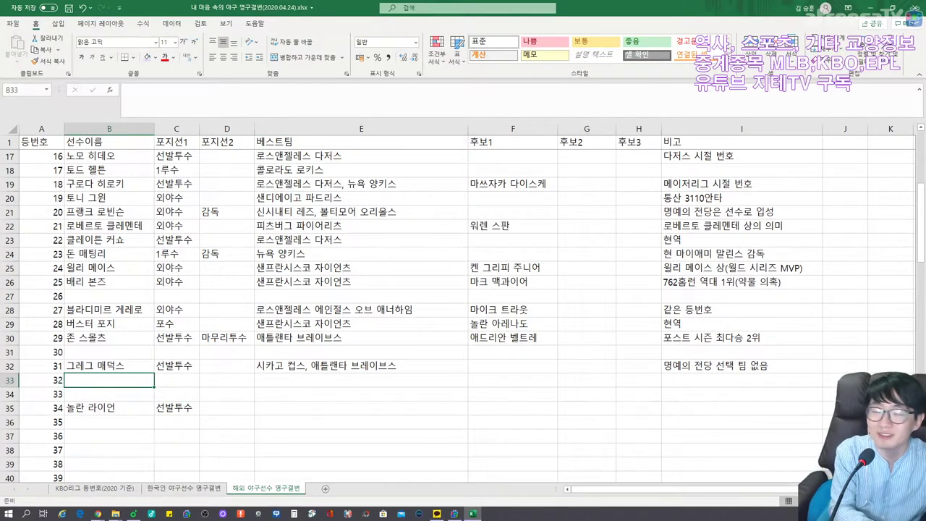
{"action": "type", "text": "샌디 쿠팩스"}
{"action": "key", "text": "Tab"}
{"action": "type", "text": "선발투수"}
{"action": "key", "text": "Tab"}
Step: Set number 32's best team to 로스앤젤레스 다저스 and its first candidate to 로이 할러데이
{"action": "key", "text": "Tab"}
{"action": "type", "text": "로스"}
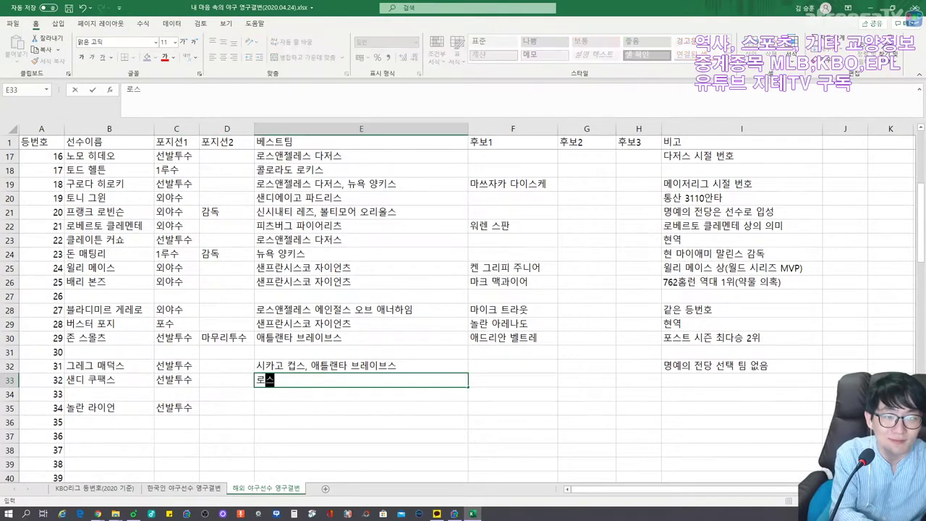
{"action": "type", "text": "앤젤레스 다저스"}
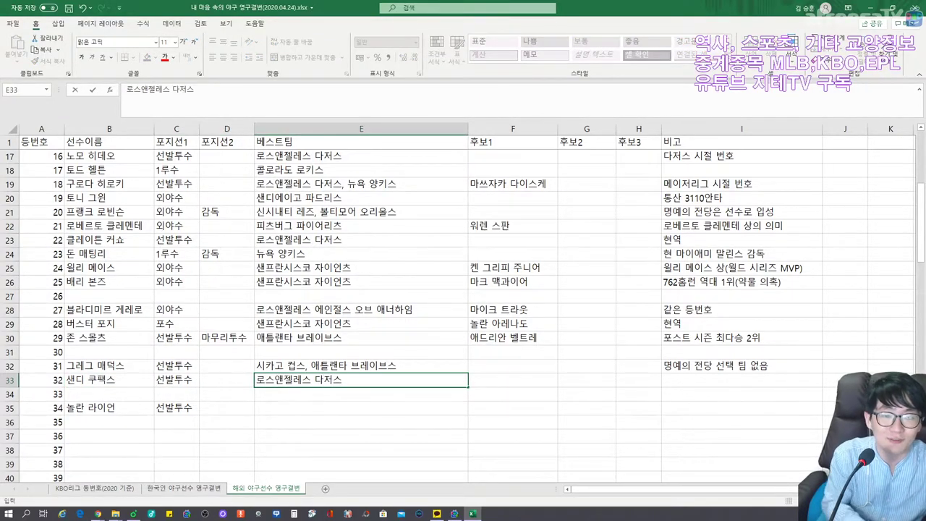
{"action": "key", "text": "Tab"}
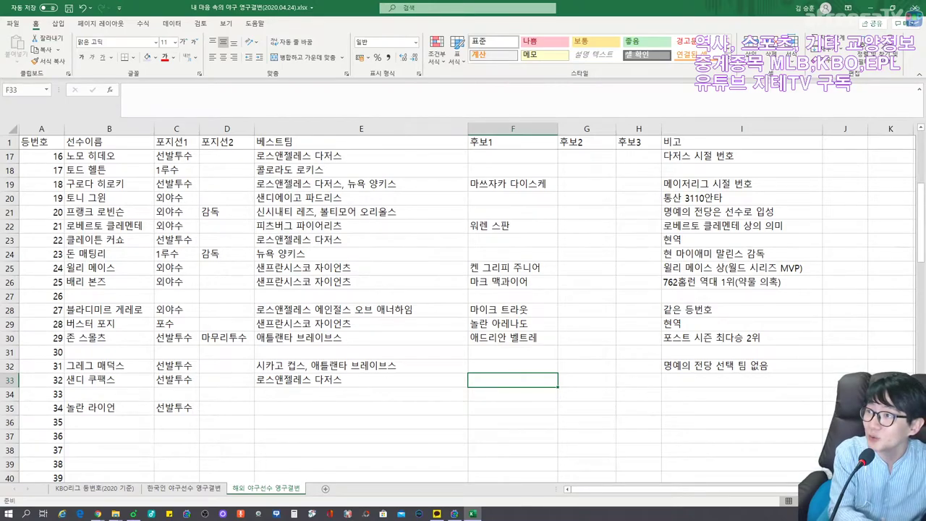
{"action": "type", "text": "로이 할"}
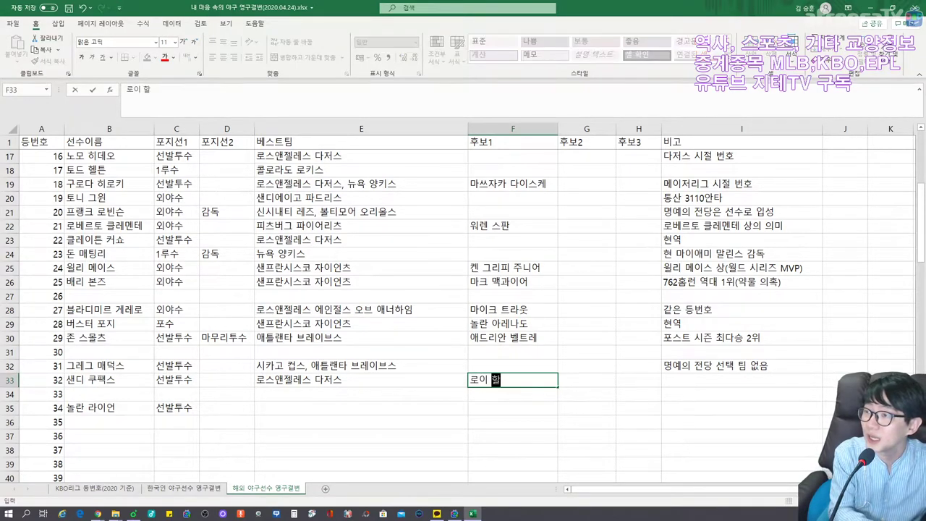
{"action": "type", "text": "러데이"}
{"action": "key", "text": "Tab"}
{"action": "key", "text": "Tab"}
{"action": "key", "text": "Tab"}
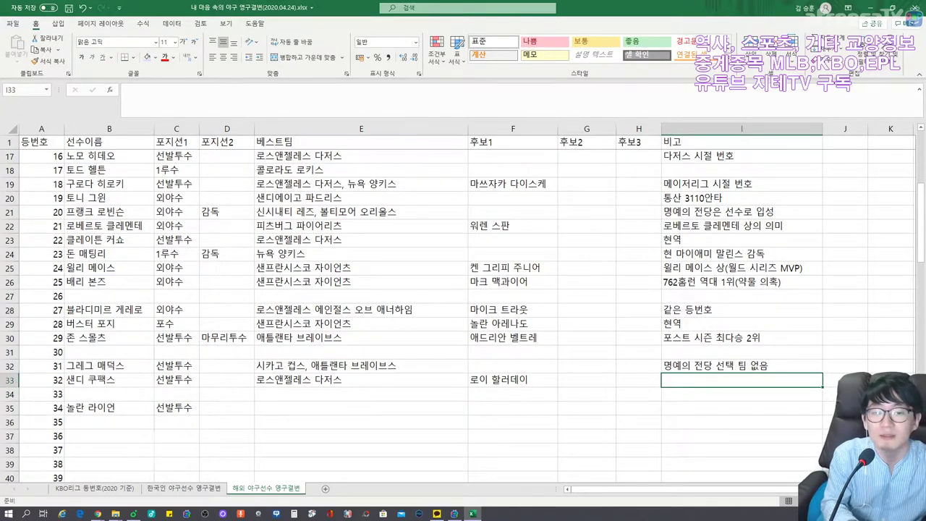
{"action": "key", "text": "Down"}
{"action": "key", "text": "Down"}
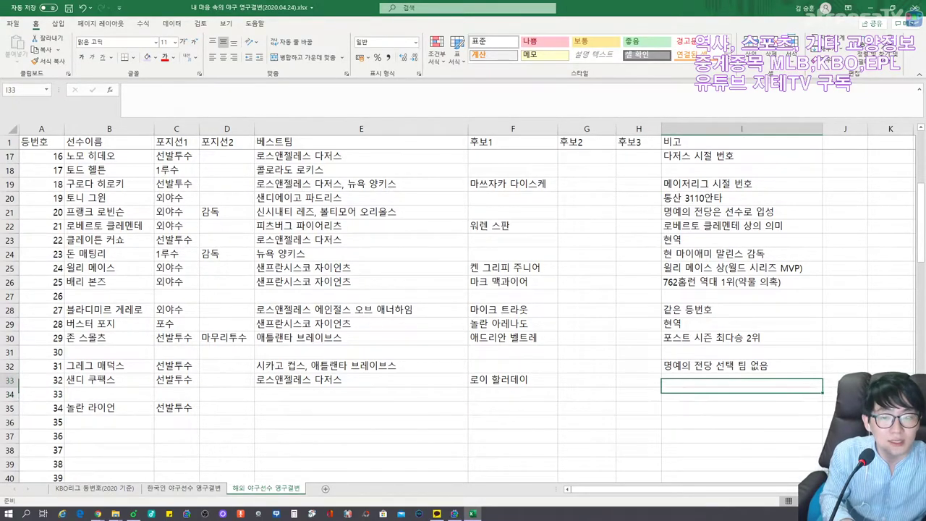
Step: Enter 데이비드 오티즈 as the first candidate for number 34
{"action": "key", "text": "Left"}
{"action": "key", "text": "Left"}
{"action": "key", "text": "Left"}
{"action": "key", "text": "Left"}
{"action": "key", "text": "Left"}
{"action": "key", "text": "Right"}
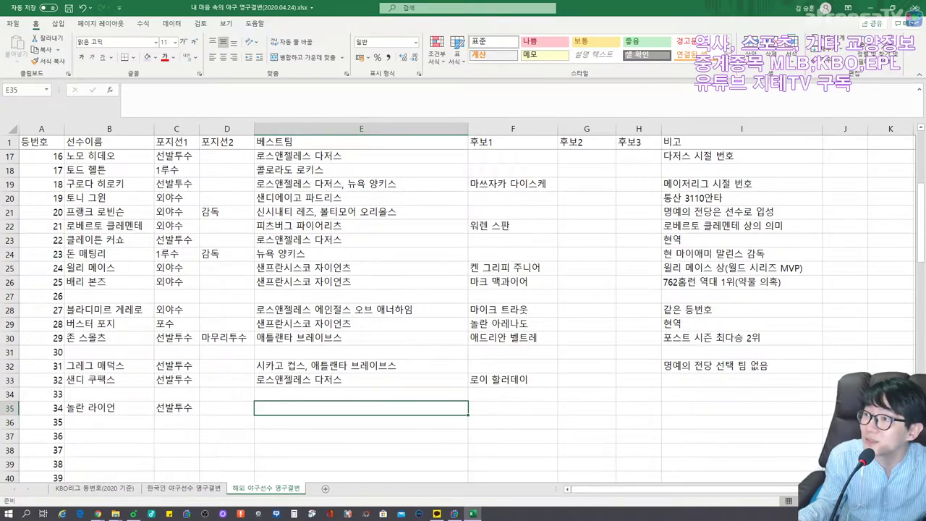
{"action": "key", "text": "alt+Tab"}
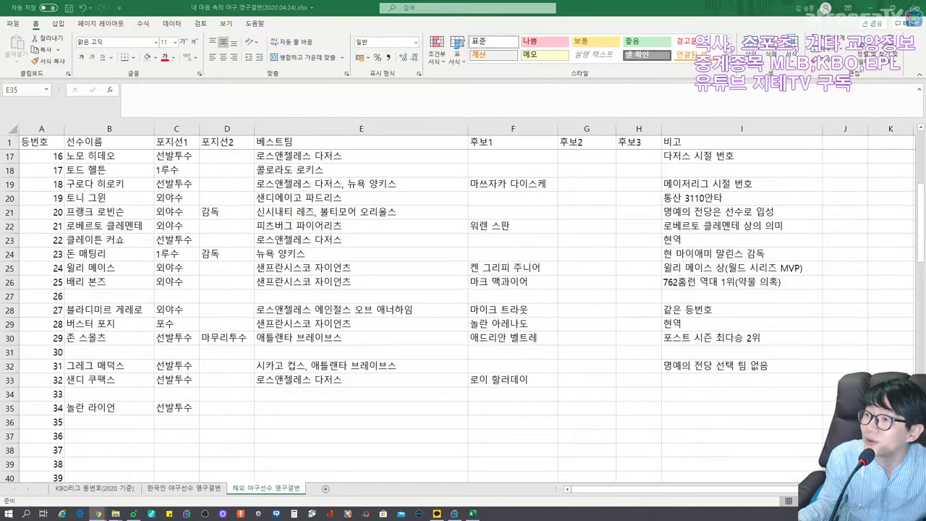
{"action": "key", "text": "alt+Tab"}
{"action": "left_click", "coordinate": [471, 406]}
{"action": "type", "text": "데이비드 오티즈"}
Step: Set number 34's best team to 에인절스, 애스트로스, 레인저스
{"action": "left_click", "coordinate": [361, 407]}
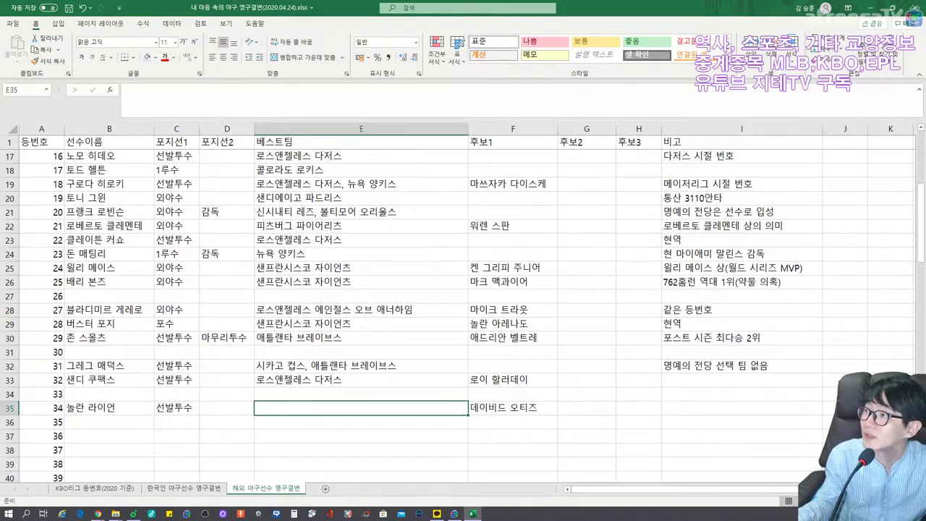
{"action": "key", "text": "alt+Tab"}
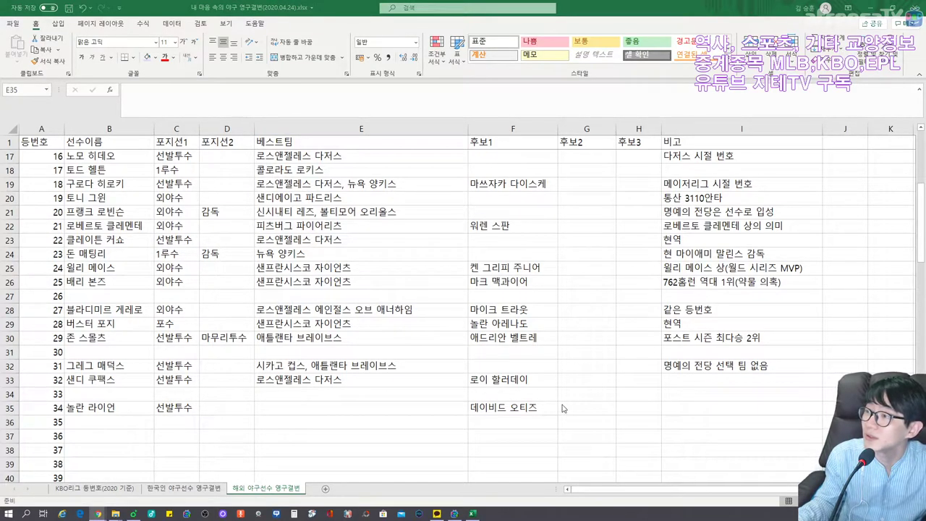
{"action": "left_click", "coordinate": [317, 408]}
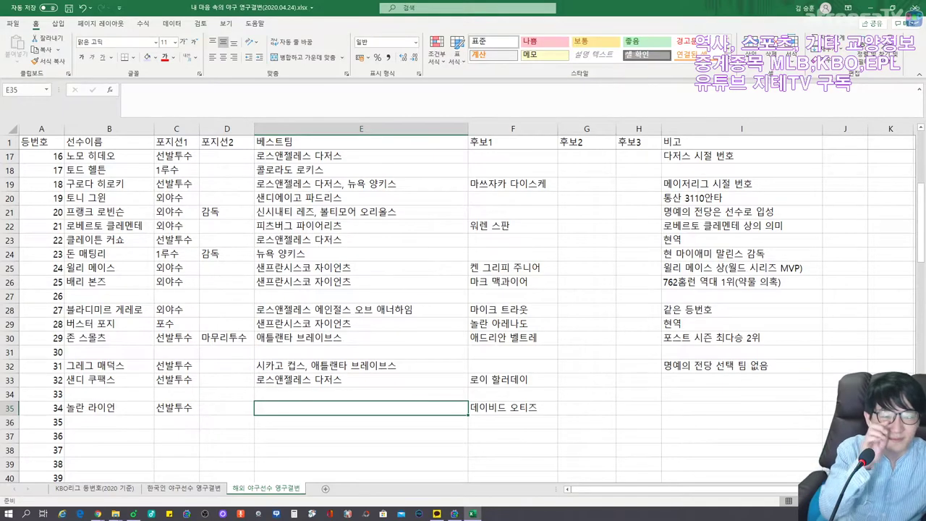
{"action": "type", "text": "에인절스,"}
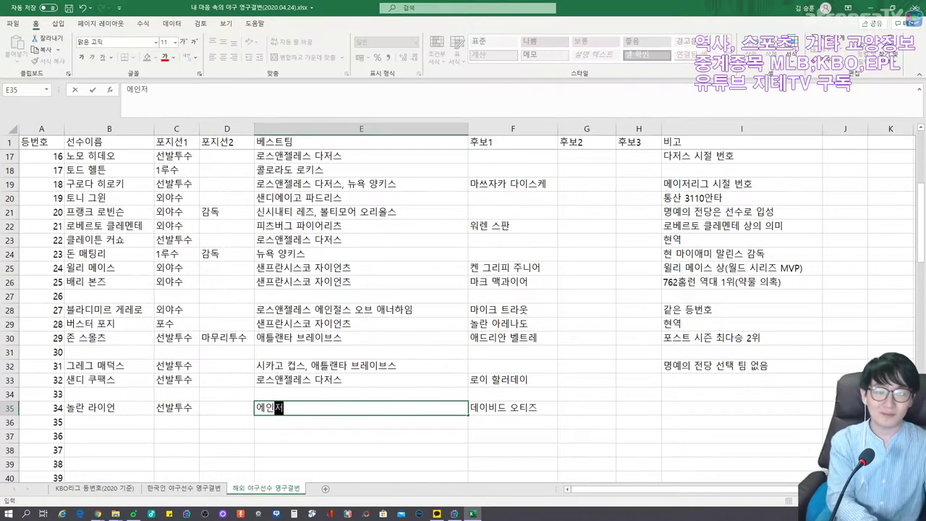
{"action": "type", "text": " 애스트로스, 레인저스"}
{"action": "key", "text": "Tab"}
{"action": "key", "text": "Tab"}
{"action": "key", "text": "Tab"}
{"action": "key", "text": "Tab"}
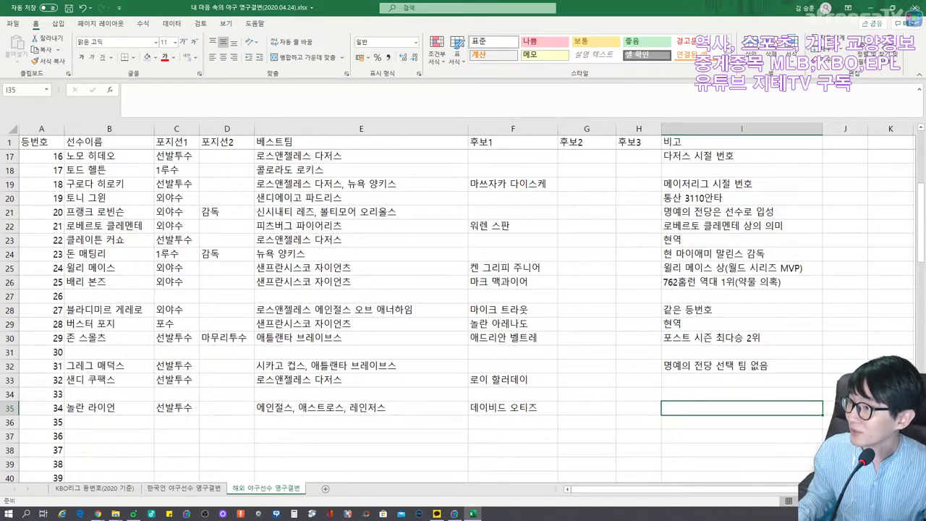
Step: Enter the remark 통산 5714탈삼진 역대 1위 for number 34
{"action": "key", "text": "alt+Tab"}
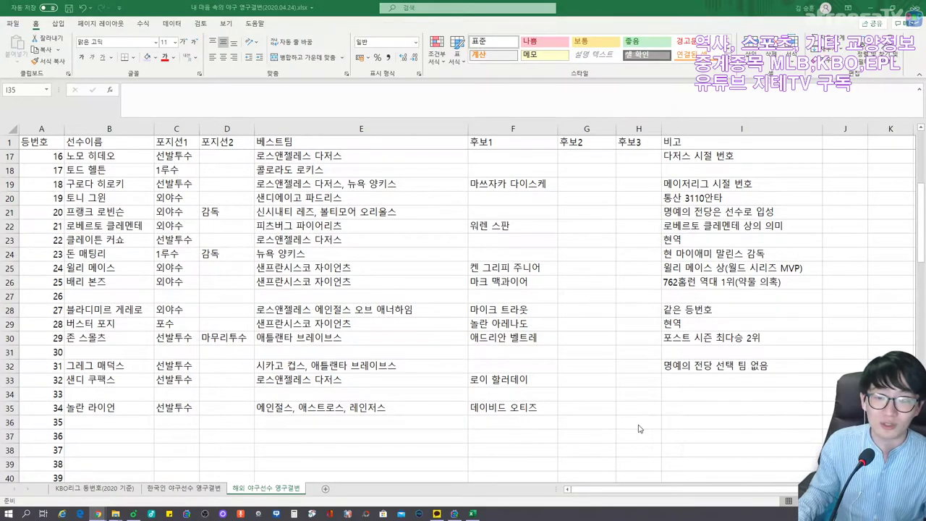
{"action": "left_click", "coordinate": [705, 412]}
{"action": "type", "text": "통"}
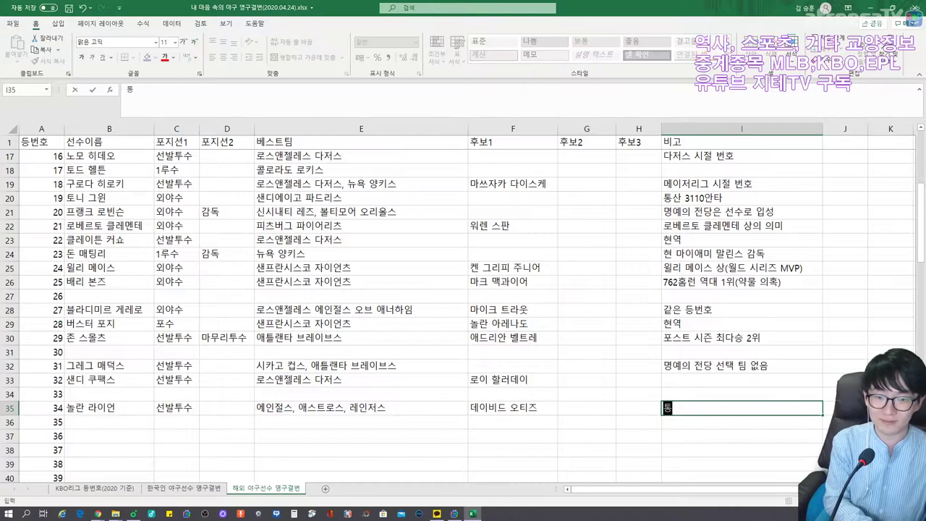
{"action": "type", "text": "산 5714"}
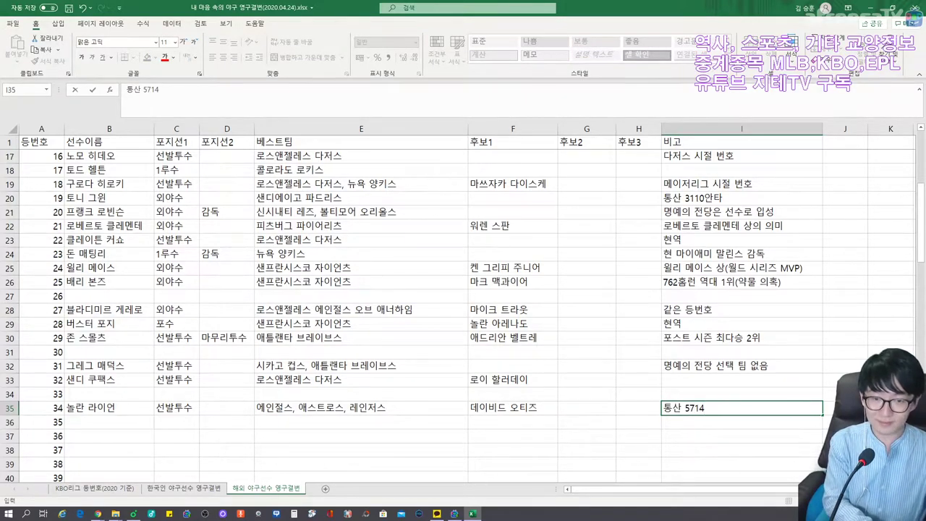
{"action": "type", "text": "탈삼진 역대 1위"}
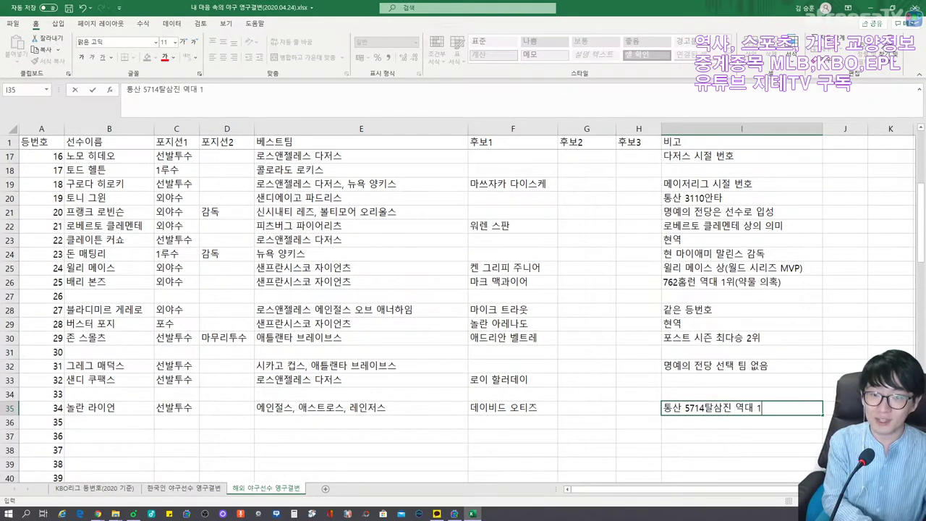
{"action": "left_click", "coordinate": [638, 422]}
Step: Enter 저스틴 벌랜더 as the player for number 35, with 선발투수 as the first position
{"action": "key", "text": "Left"}
{"action": "key", "text": "Left"}
{"action": "key", "text": "Left"}
{"action": "key", "text": "Right"}
{"action": "key", "text": "Right"}
{"action": "key", "text": "Right"}
{"action": "key", "text": "Right"}
{"action": "key", "text": "Left"}
{"action": "key", "text": "Left"}
{"action": "key", "text": "Left"}
{"action": "key", "text": "Left"}
{"action": "key", "text": "Left"}
{"action": "key", "text": "Left"}
{"action": "key", "text": "Left"}
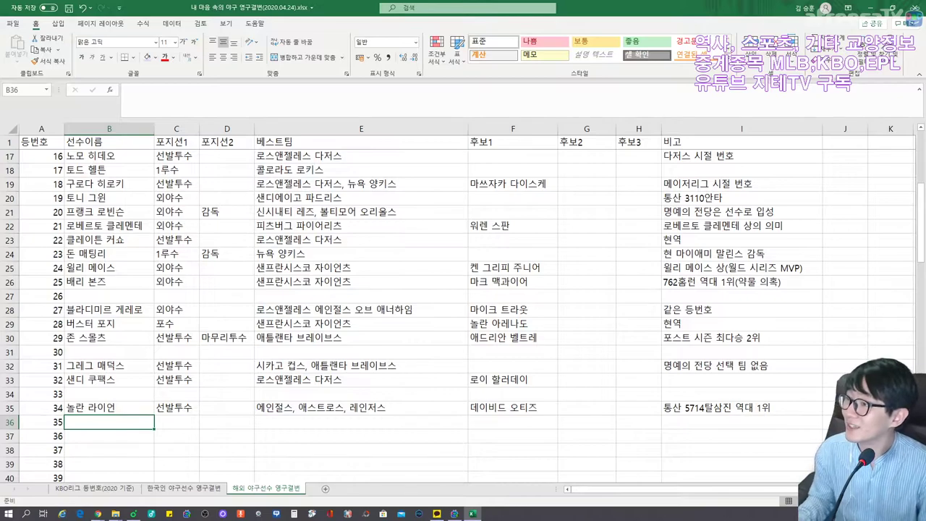
{"action": "key", "text": "alt+Tab"}
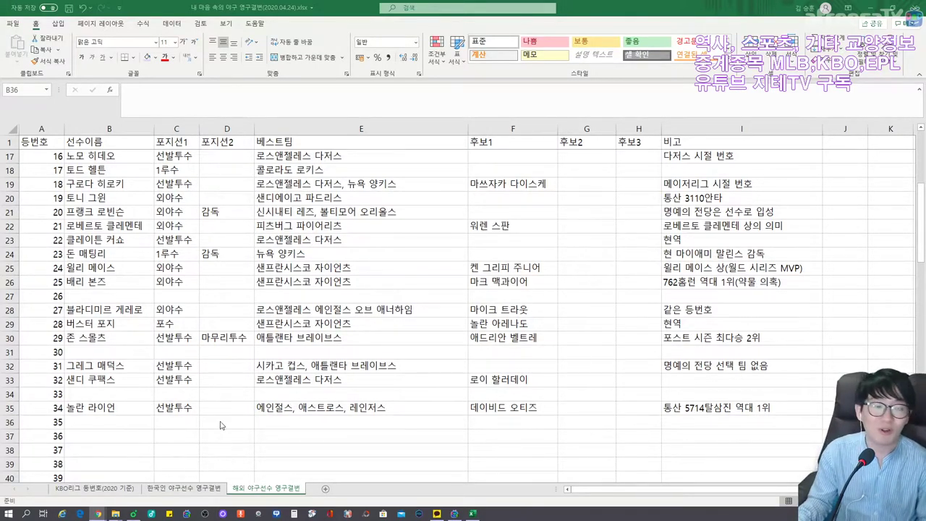
{"action": "left_click", "coordinate": [114, 423]}
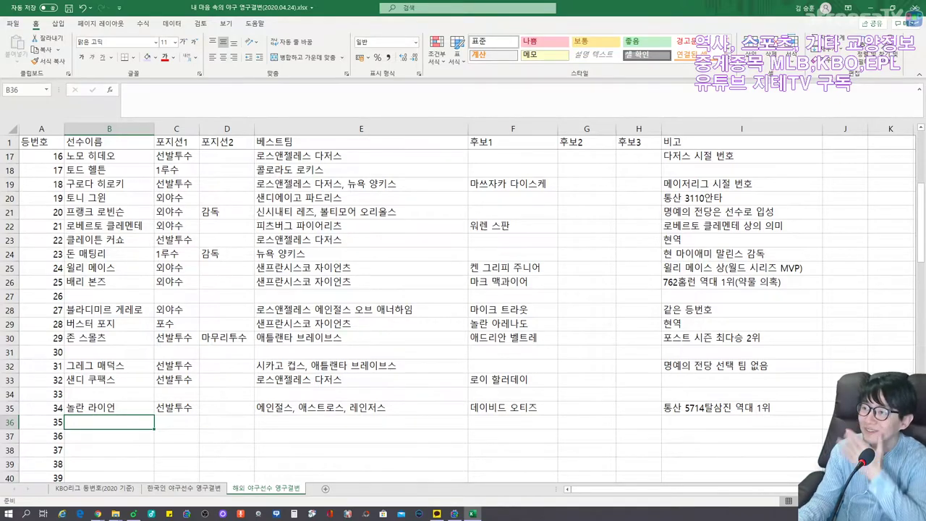
{"action": "type", "text": "저스틴 벌"}
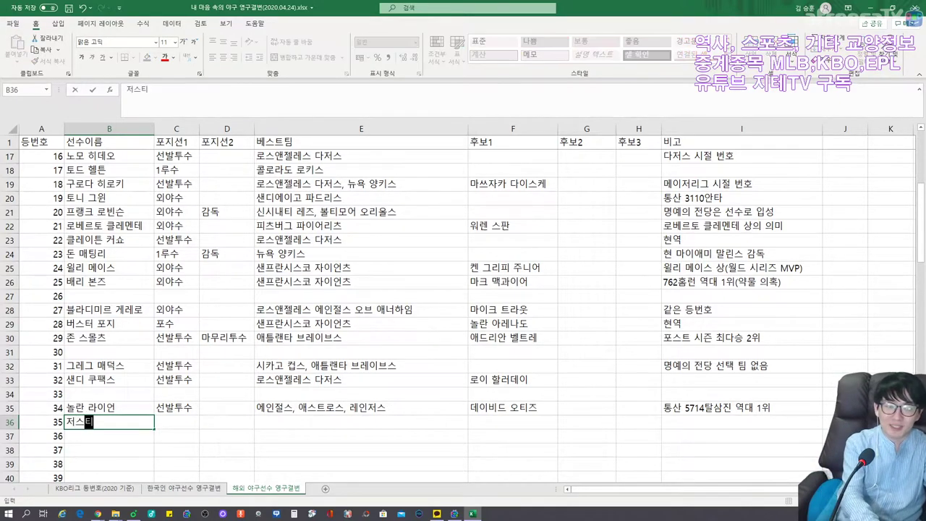
{"action": "type", "text": "랜더"}
{"action": "key", "text": "Tab"}
{"action": "type", "text": "선발투수"}
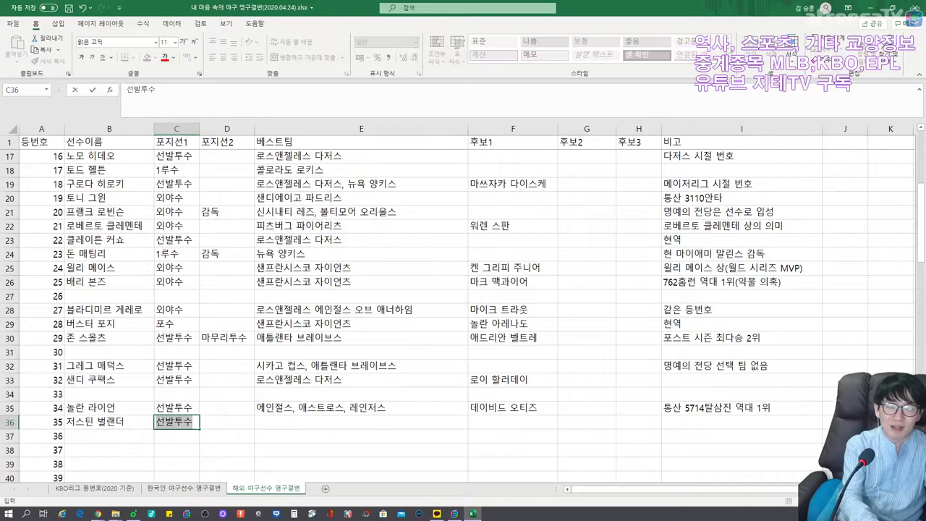
Step: Set number 35's best team to 디트로이트 타이거즈, 휴스턴 애스트로스 and its first candidate to 마이크 무시나
{"action": "key", "text": "Tab"}
{"action": "key", "text": "Tab"}
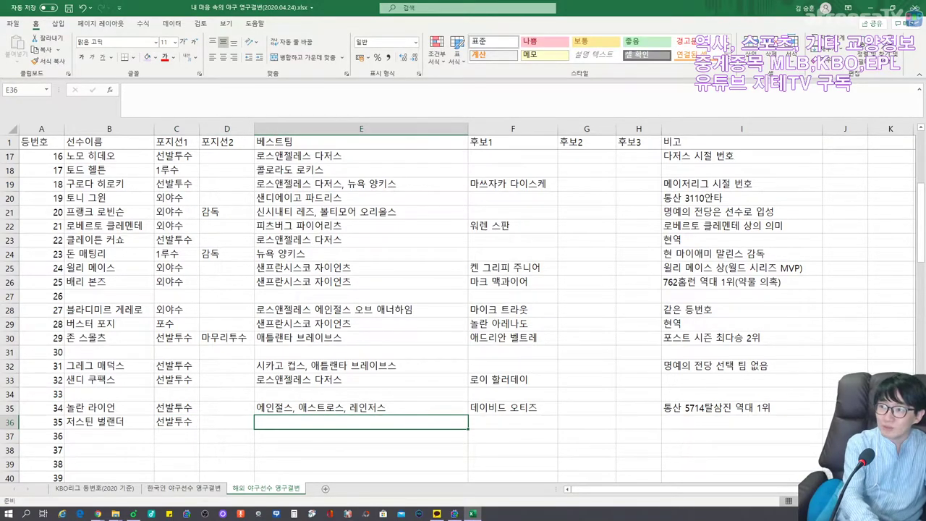
{"action": "type", "text": "디트"}
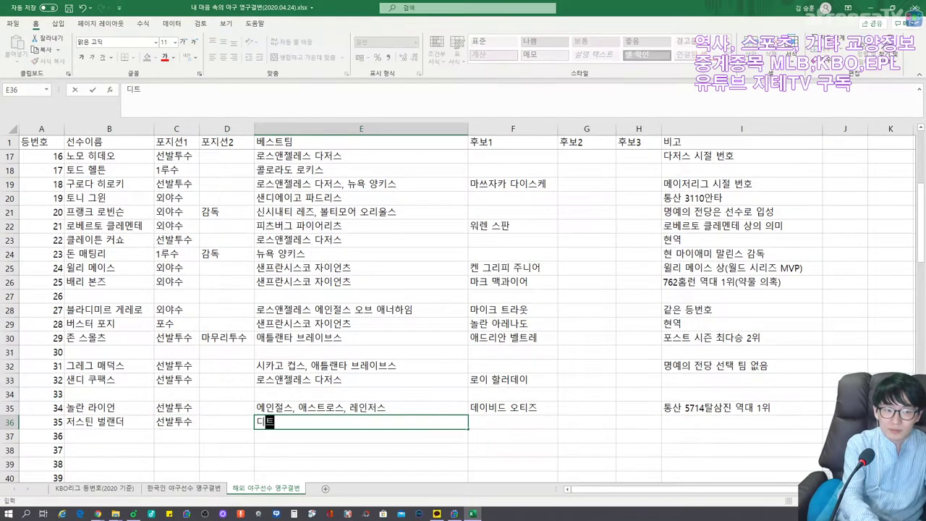
{"action": "type", "text": "로이트 타이거즈"}
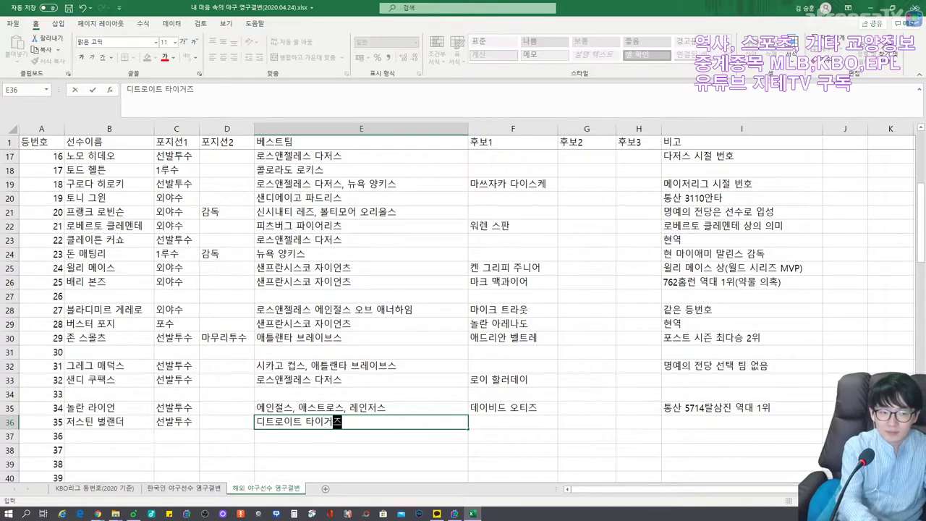
{"action": "type", "text": ", 휴스턴 애스트로스"}
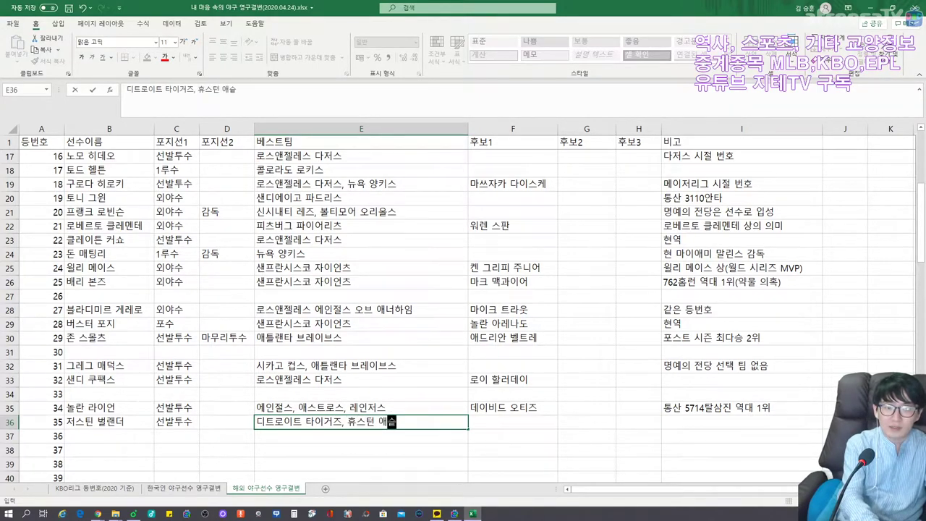
{"action": "key", "text": "Tab"}
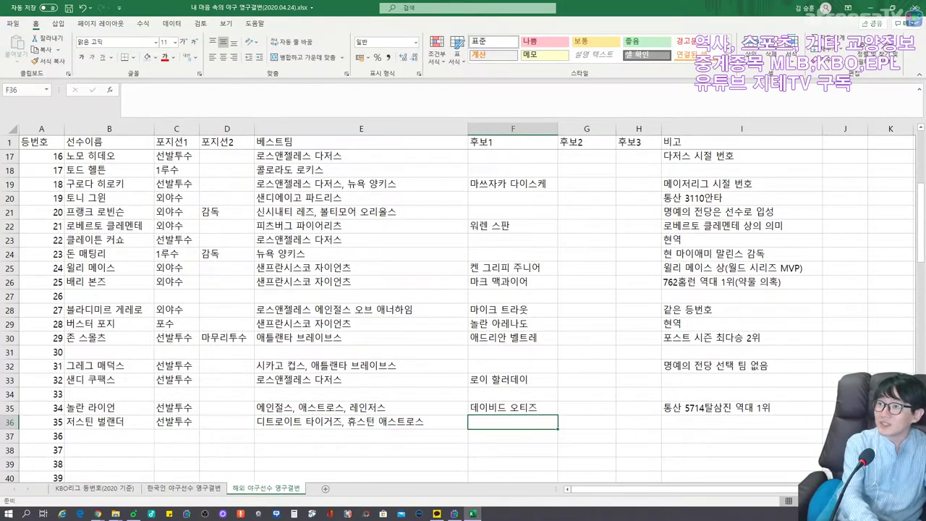
{"action": "type", "text": "마이크 무"}
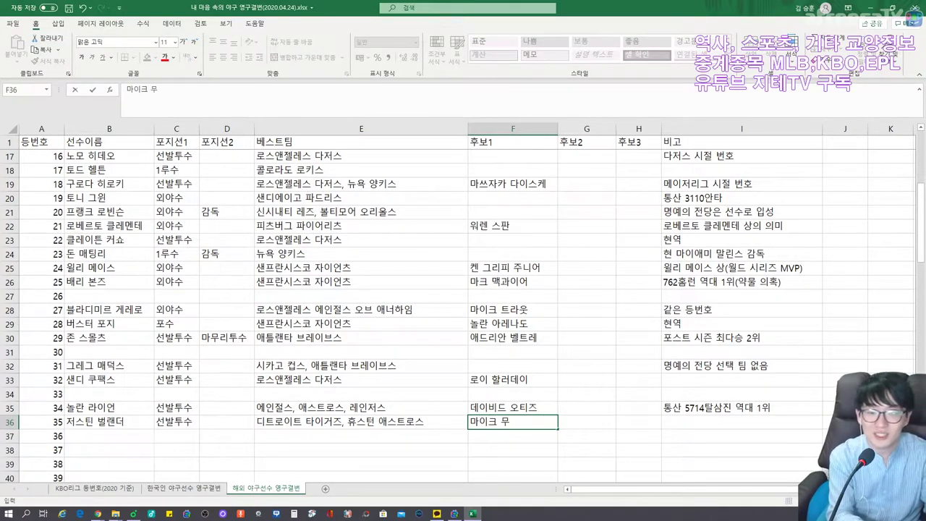
{"action": "type", "text": "시나"}
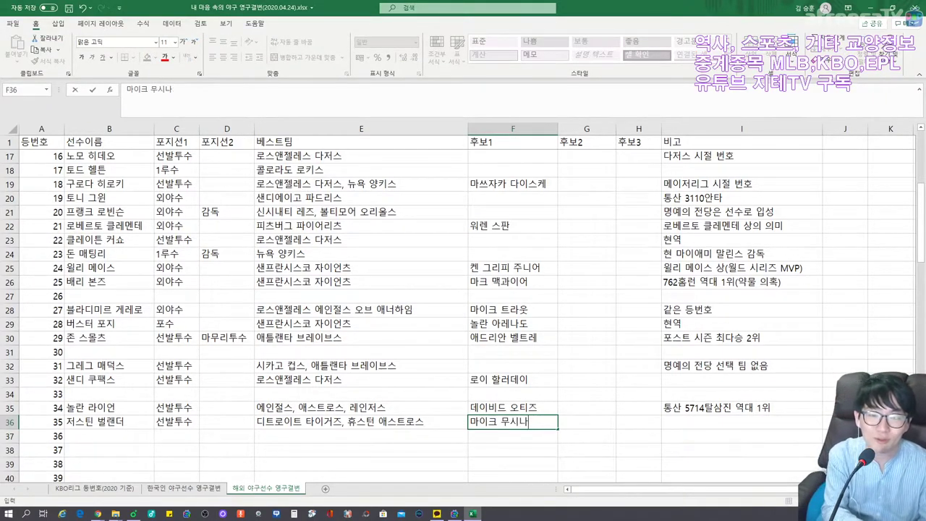
Step: Enter the remark 사이 영 상 2회, MVP 1회 for number 35
{"action": "key", "text": "Tab"}
{"action": "key", "text": "Tab"}
{"action": "key", "text": "Tab"}
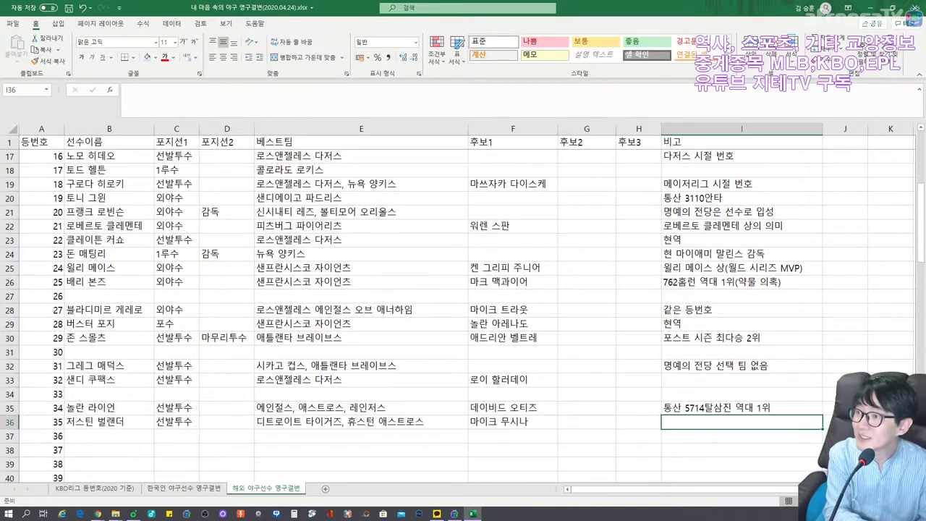
{"action": "type", "text": "상이 영 상 2회"}
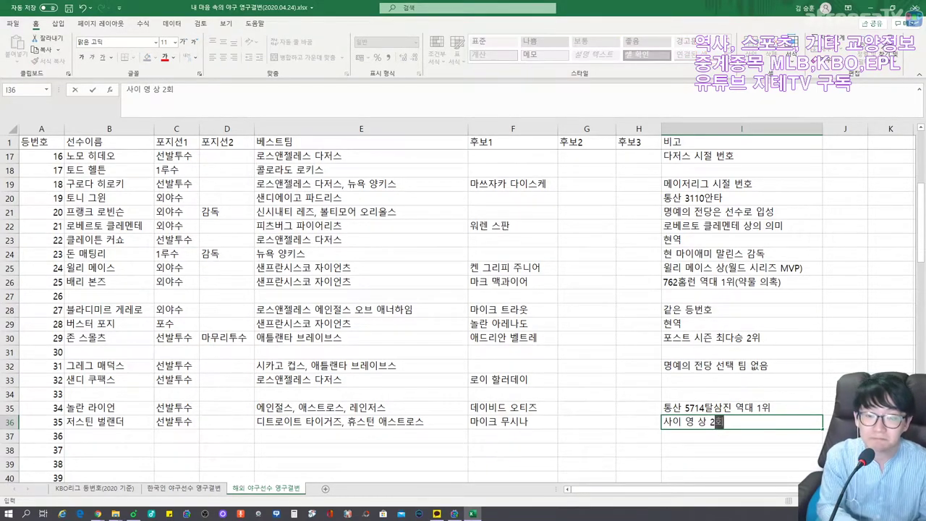
{"action": "type", "text": ", MVP 1호"}
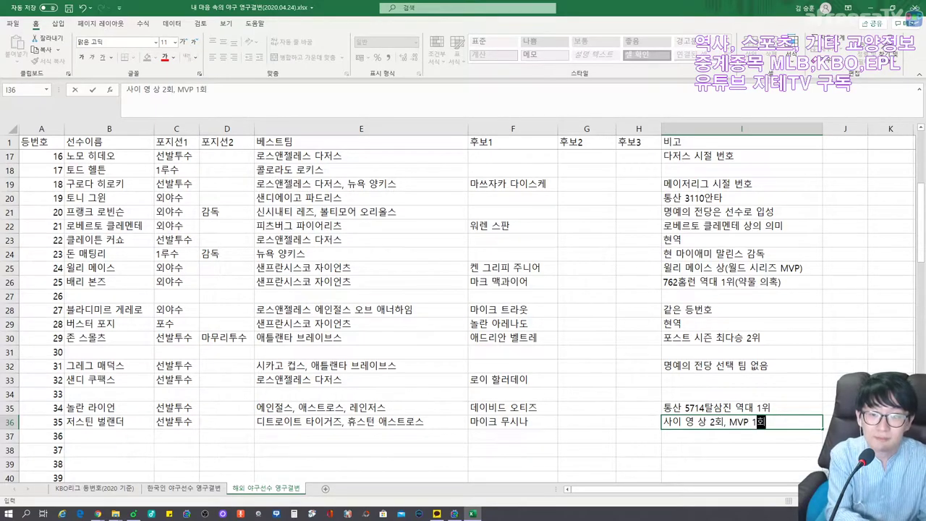
{"action": "type", "text": "ㅣ"}
{"action": "key", "text": "Return"}
{"action": "key", "text": "Left"}
{"action": "key", "text": "Left"}
{"action": "key", "text": "Left"}
{"action": "key", "text": "Left"}
{"action": "key", "text": "Left"}
{"action": "key", "text": "Left"}
{"action": "key", "text": "Left"}
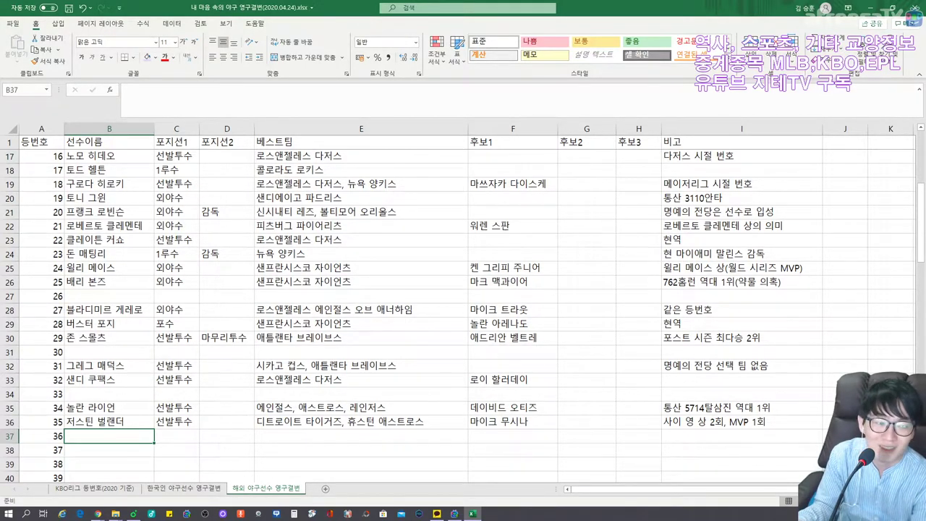
{"action": "key", "text": "alt+Tab"}
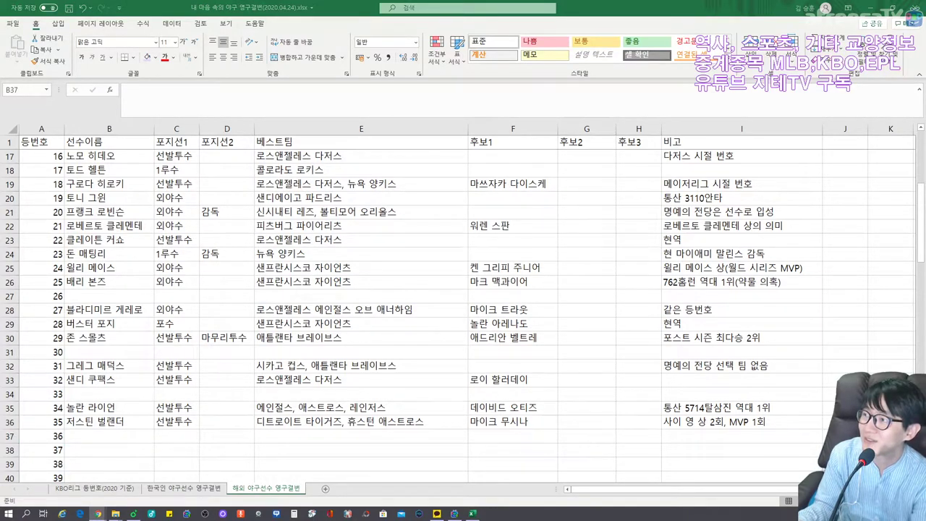
{"action": "key", "text": "alt+Tab"}
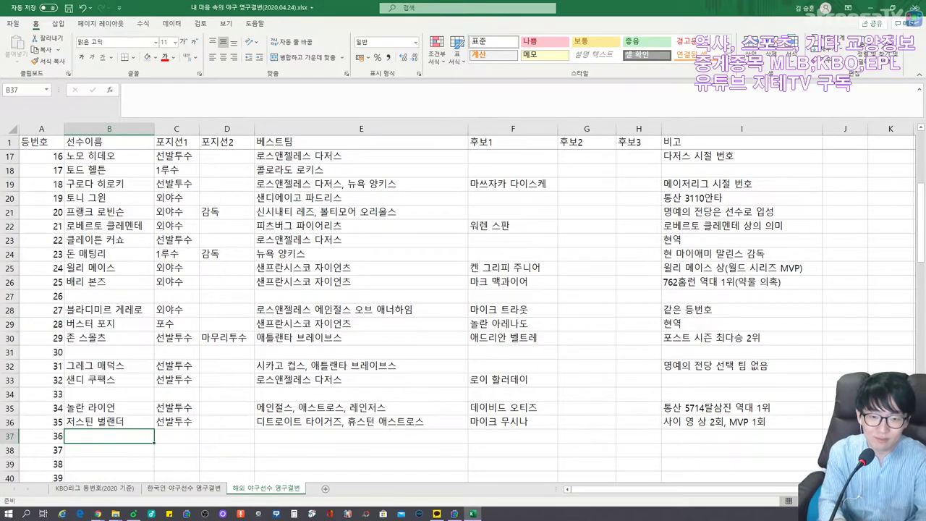
Step: Clear number 35's player, position, best team, candidate and remark, keeping only the jersey number
{"action": "left_click", "coordinate": [741, 422]}
{"action": "key", "text": "BackSpace"}
{"action": "key", "text": "Left"}
{"action": "key", "text": "Left"}
{"action": "key", "text": "Left"}
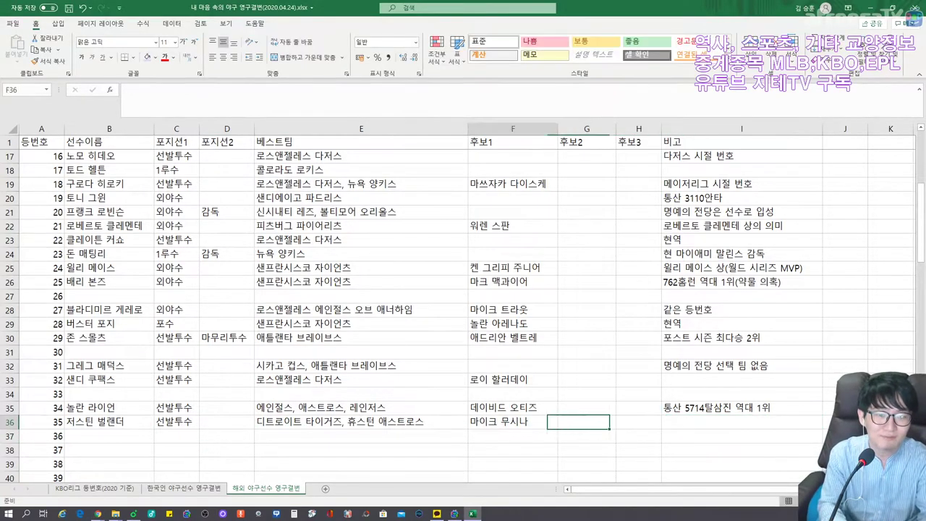
{"action": "key", "text": "BackSpace"}
{"action": "key", "text": "Left"}
{"action": "key", "text": "Left"}
{"action": "key", "text": "Left"}
{"action": "key", "text": "Left"}
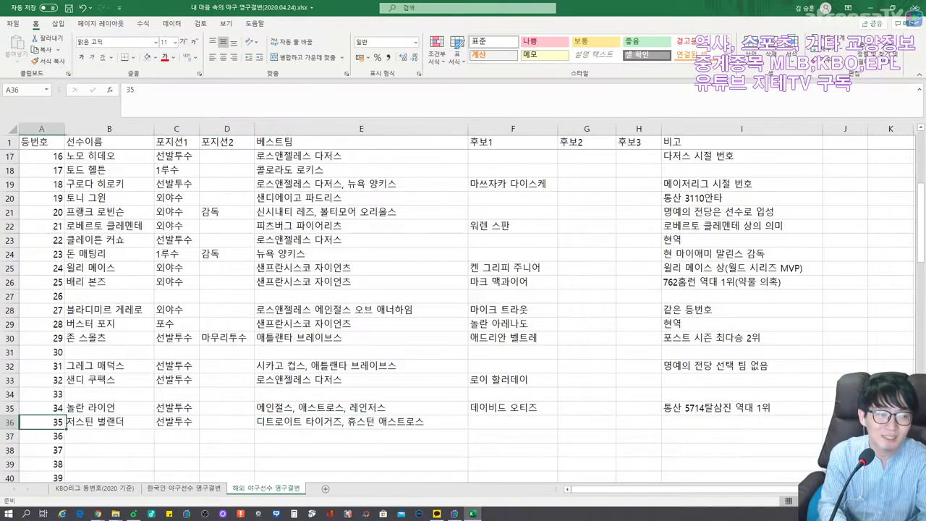
{"action": "key", "text": "Delete"}
{"action": "key", "text": "Right"}
{"action": "key", "text": "Delete"}
{"action": "key", "text": "Right"}
{"action": "key", "text": "Right"}
{"action": "key", "text": "Delete"}
Step: Enter 저스틴 벌랜더 as the first candidate and 마이크 무시나 as the second candidate for number 35
{"action": "key", "text": "Right"}
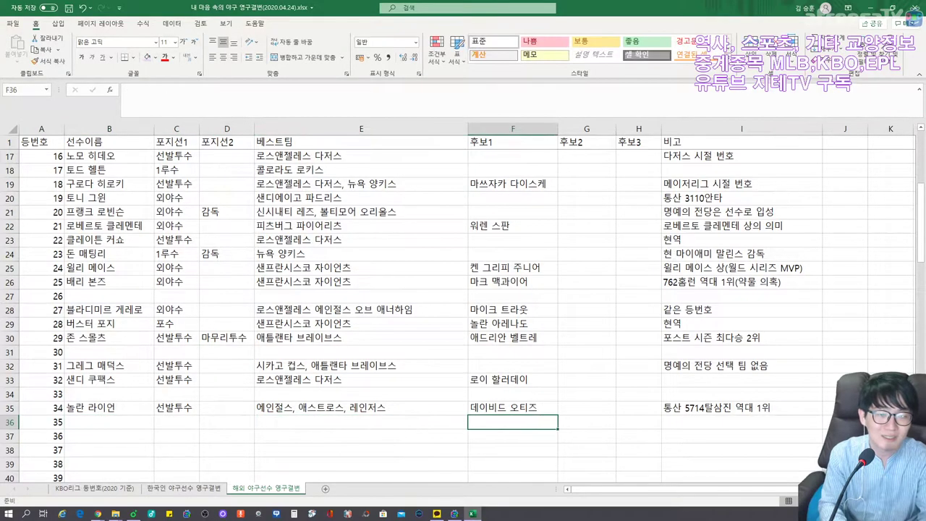
{"action": "type", "text": "저스틴 벌랜더"}
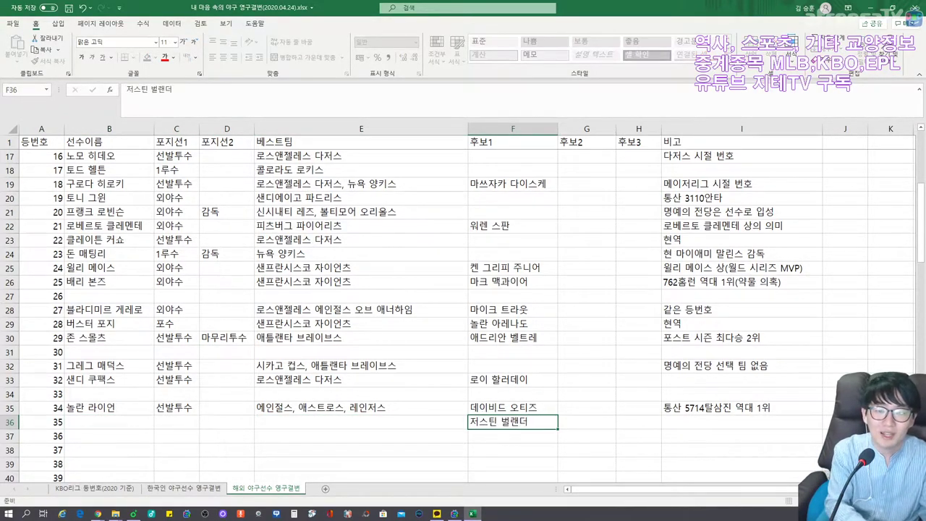
{"action": "key", "text": "Right"}
{"action": "type", "text": "마이"}
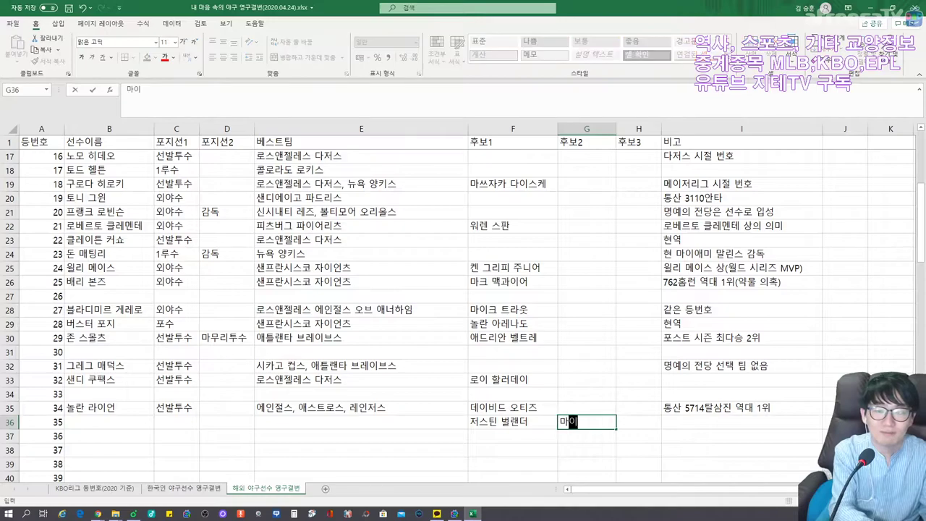
{"action": "type", "text": "크 무신나"}
{"action": "key", "text": "Left"}
{"action": "key", "text": "Left"}
{"action": "key", "text": "Left"}
{"action": "key", "text": "Left"}
{"action": "key", "text": "Left"}
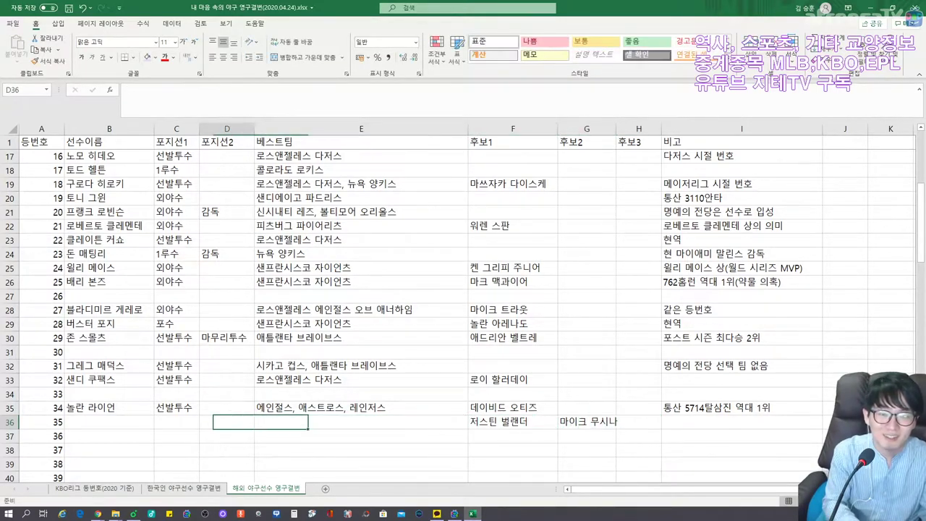
Step: Enter 프랭크 토마스 as number 35's player and autofit the second candidate column to its contents
{"action": "type", "text": "프랭크 토마스"}
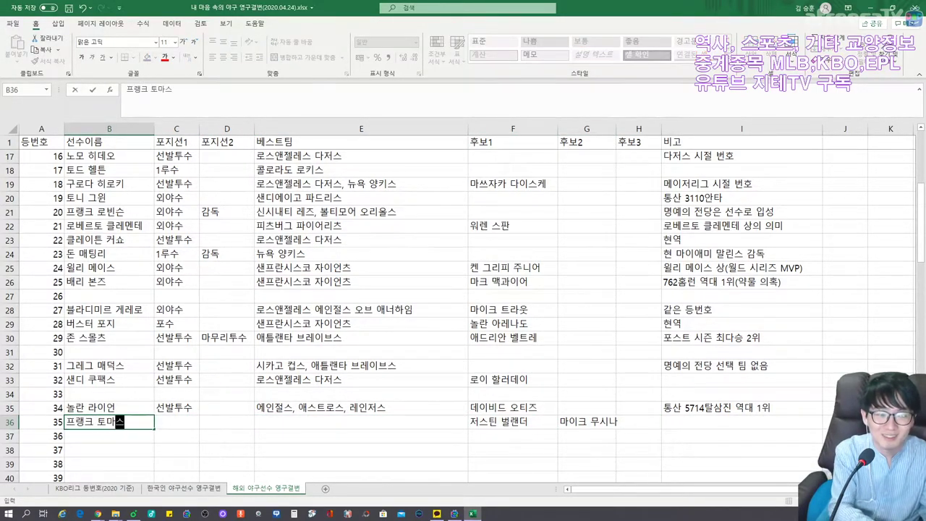
{"action": "key", "text": "Right"}
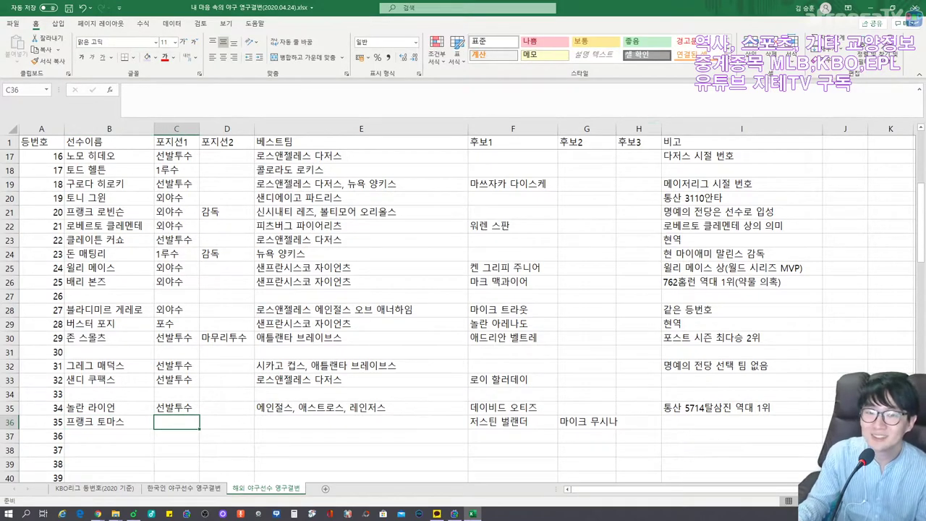
{"action": "double_click", "coordinate": [616, 128]}
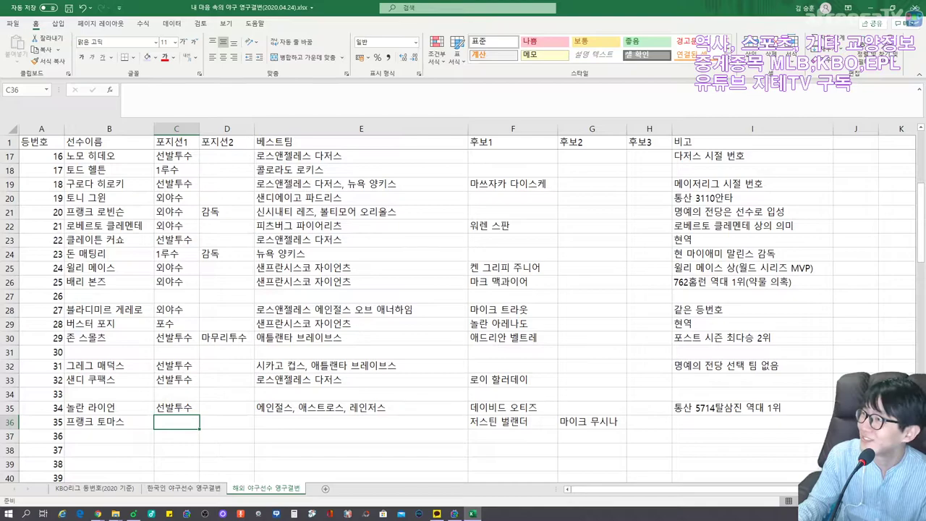
Step: Set number 35's first position to 1루수 and its second position to 지명타자
{"action": "key", "text": "alt+Tab"}
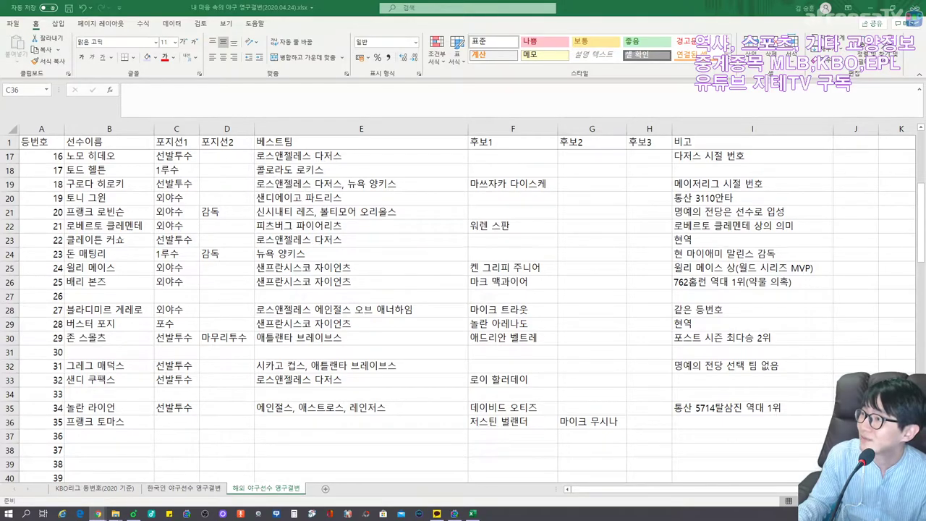
{"action": "left_click", "coordinate": [167, 424]}
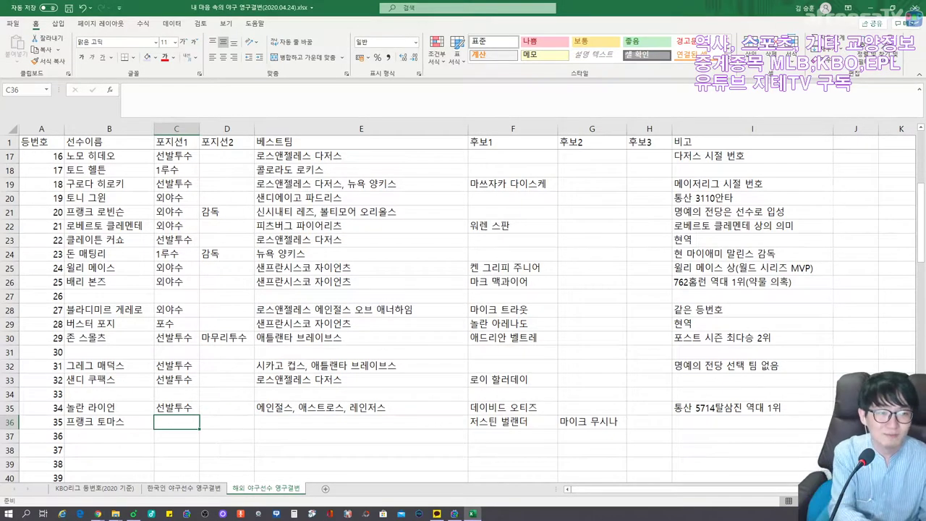
{"action": "type", "text": "지명타자"}
{"action": "key", "text": "Tab"}
{"action": "type", "text": "1"}
{"action": "key", "text": "BackSpace"}
{"action": "key", "text": "shift+Tab"}
{"action": "type", "text": "1루수"}
{"action": "key", "text": "Tab"}
{"action": "type", "text": "지명타자"}
{"action": "key", "text": "Tab"}
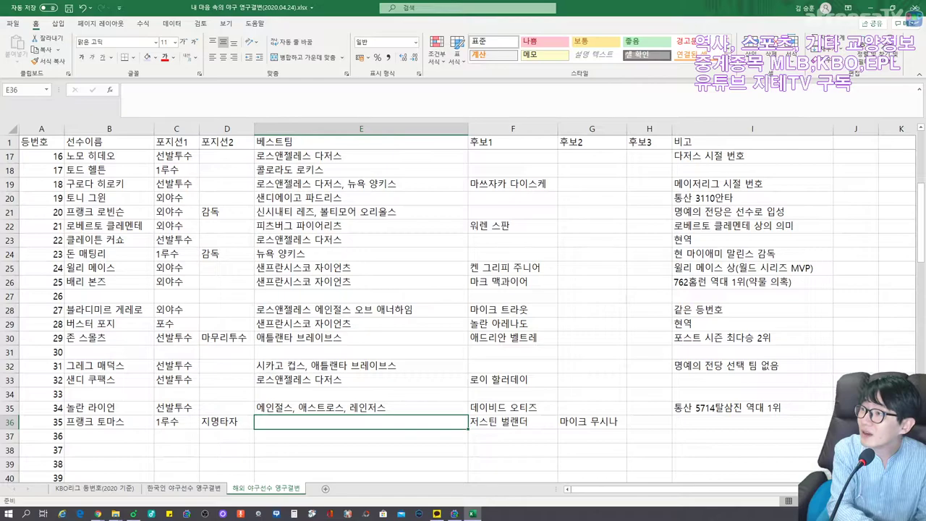
Step: Enter 시카고 화이트삭스 as number 35's best team and 통산 521홈런, MVP 2회 as its remark
{"action": "type", "text": "시카고 화이트삭스"}
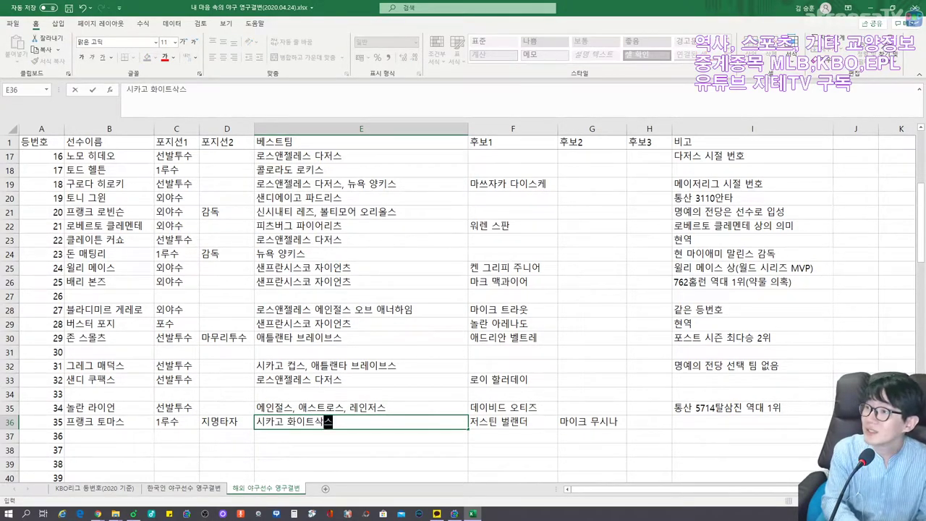
{"action": "key", "text": "Tab"}
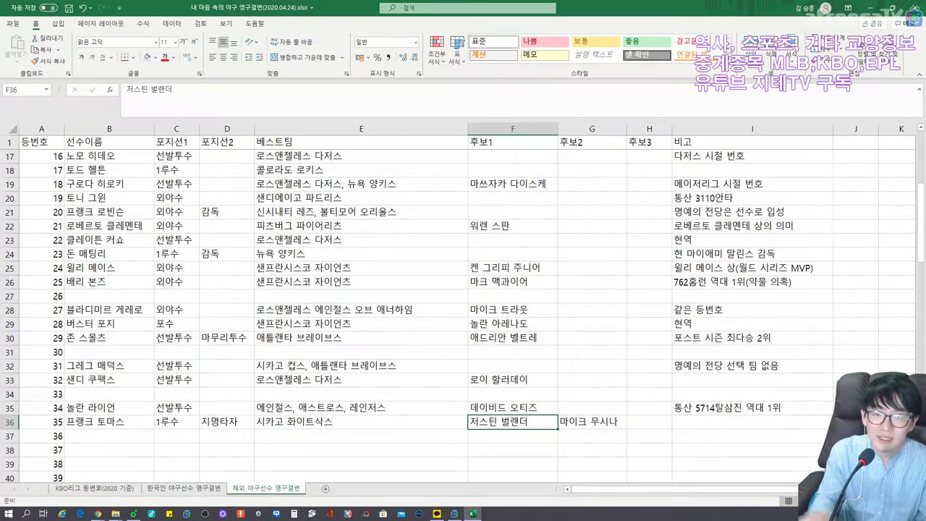
{"action": "key", "text": "Tab"}
{"action": "key", "text": "Tab"}
{"action": "key", "text": "Tab"}
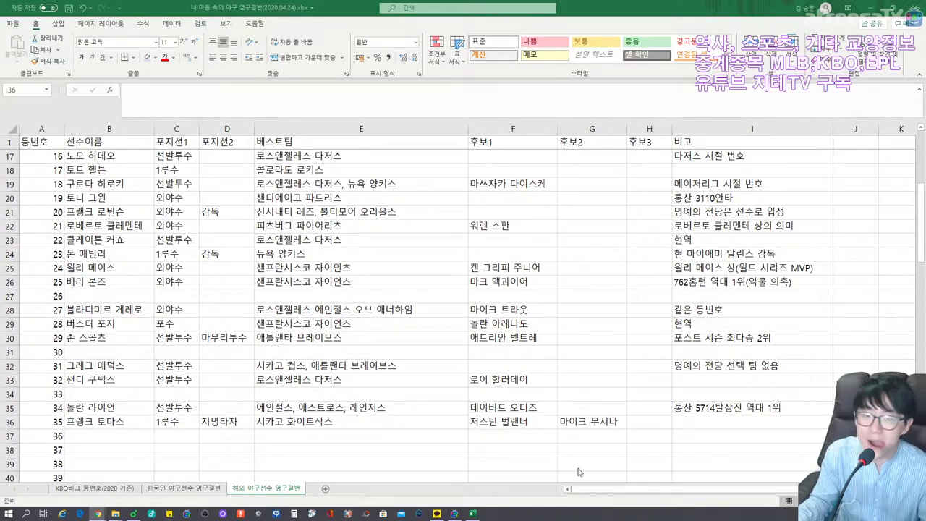
{"action": "key", "text": "alt+Tab"}
{"action": "type", "text": "통산 521"}
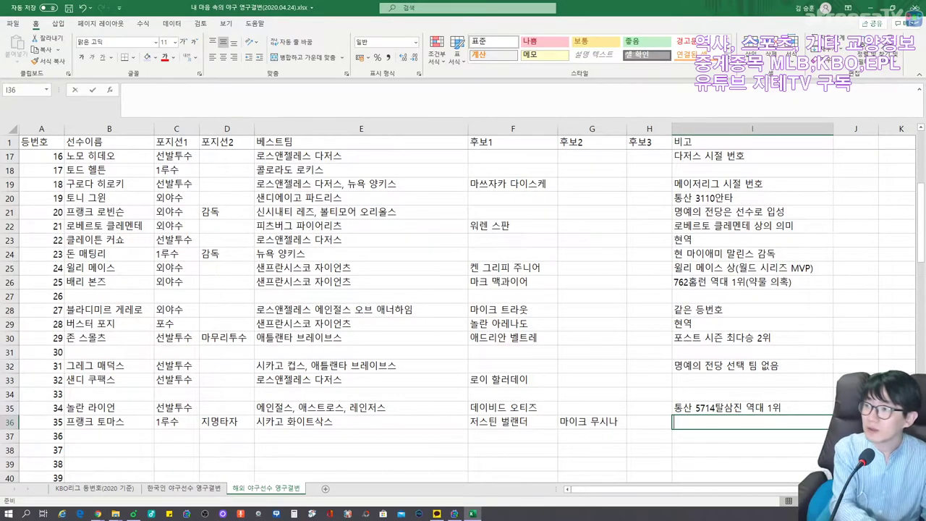
{"action": "type", "text": "홈런, MVP 2"}
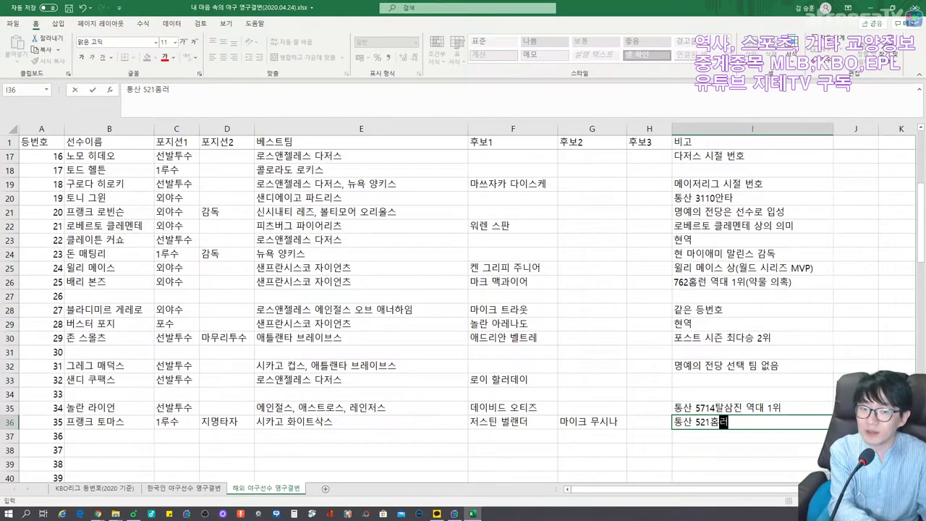
{"action": "type", "text": "회"}
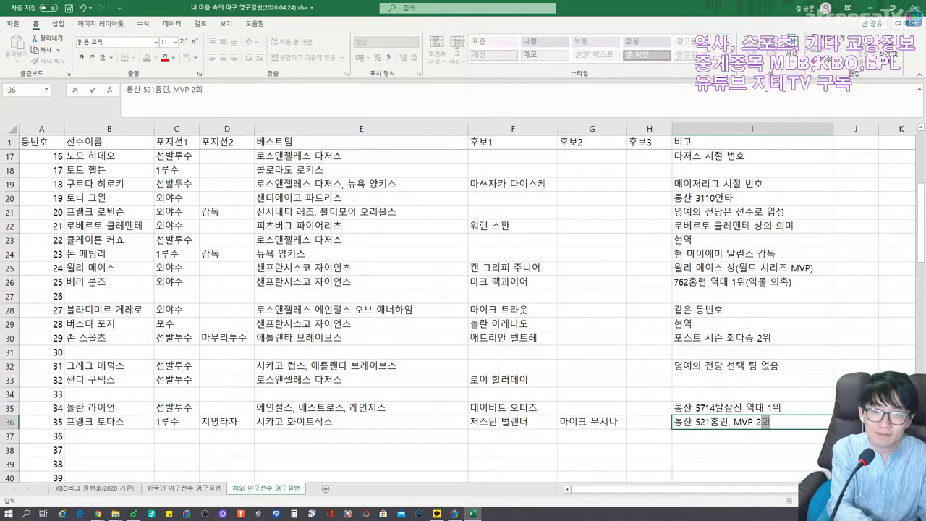
{"action": "key", "text": "Return"}
Step: Enter 스티븐 스트라스버그 as number 36's player with 선발투수 as the first position
{"action": "key", "text": "Left"}
{"action": "key", "text": "Left"}
{"action": "key", "text": "Left"}
{"action": "key", "text": "Left"}
{"action": "key", "text": "Left"}
{"action": "key", "text": "Left"}
{"action": "key", "text": "Left"}
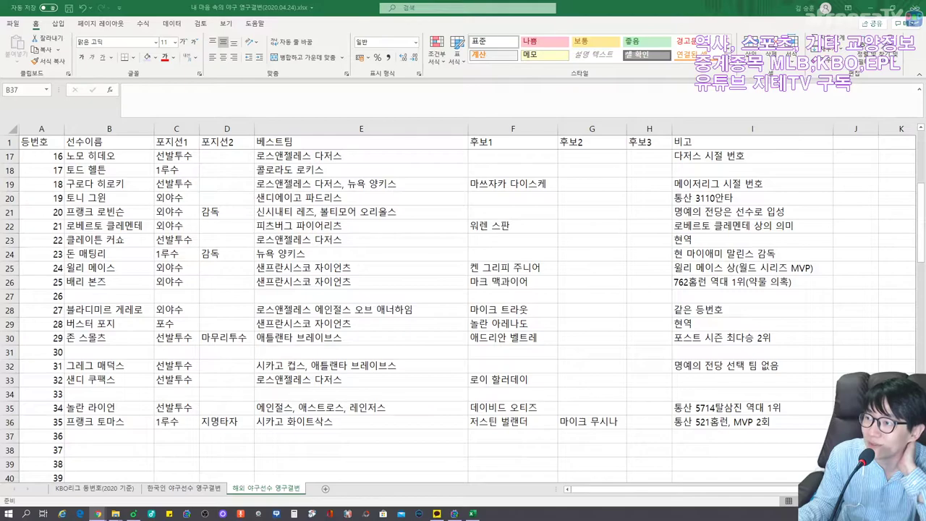
{"action": "left_click", "coordinate": [69, 438]}
{"action": "type", "text": "스티븐 스트라스"}
{"action": "type", "text": "버그"}
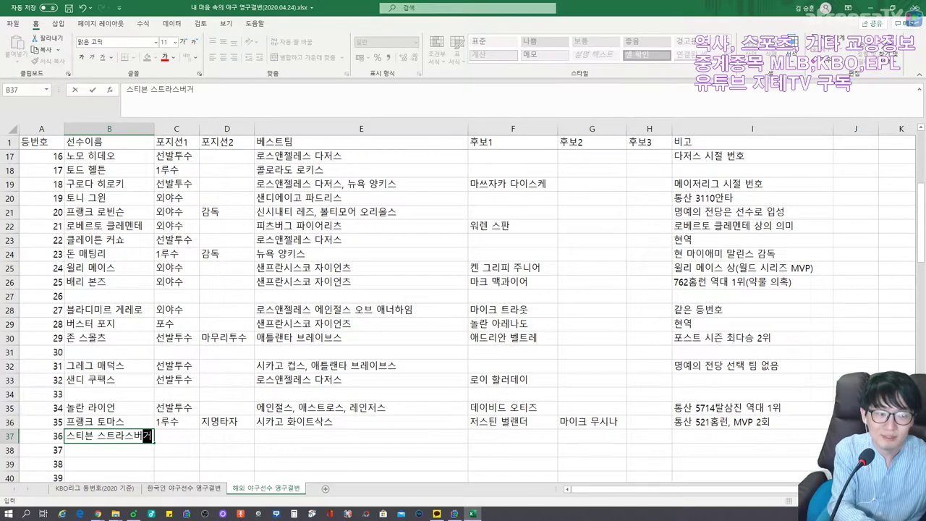
{"action": "key", "text": "Tab"}
{"action": "type", "text": "선"}
{"action": "key", "text": "Tab"}
{"action": "key", "text": "Tab"}
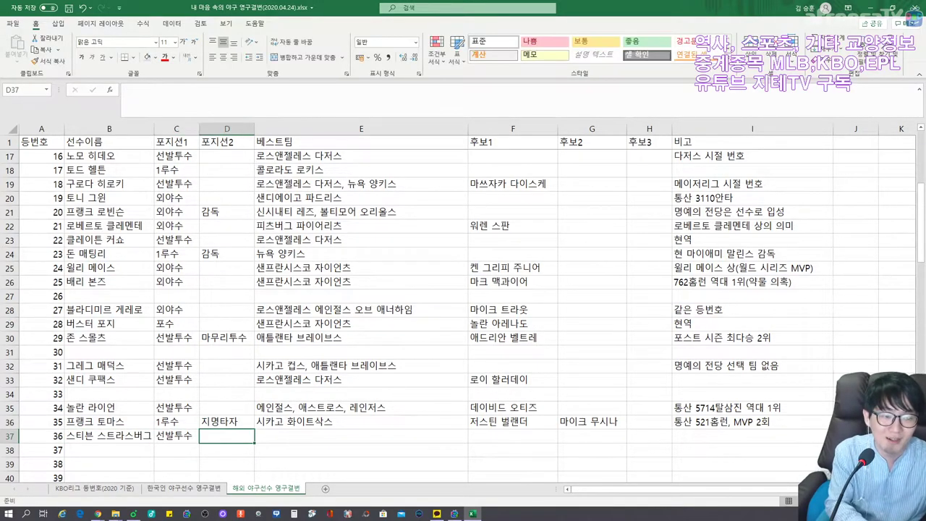
Step: Set number 36's best team to 워싱턴 내셔널스 and its remark to 현역
{"action": "type", "text": "워싱턴 내셔널스"}
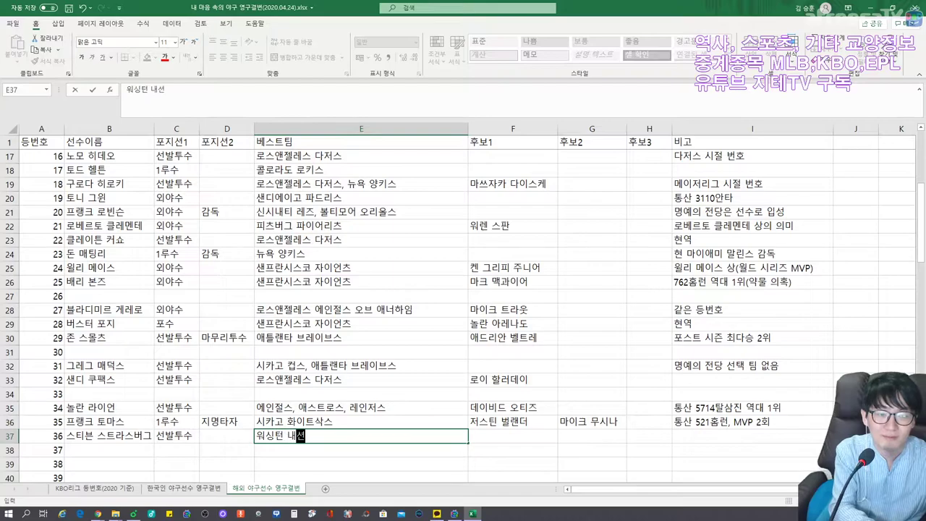
{"action": "key", "text": "Tab"}
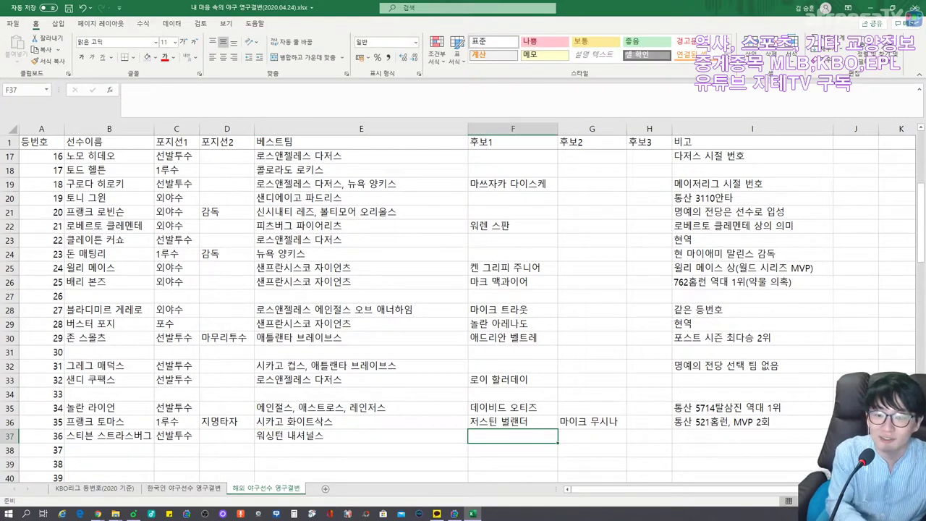
{"action": "key", "text": "Tab"}
{"action": "key", "text": "Tab"}
{"action": "key", "text": "Tab"}
{"action": "type", "text": "현역"}
{"action": "key", "text": "Return"}
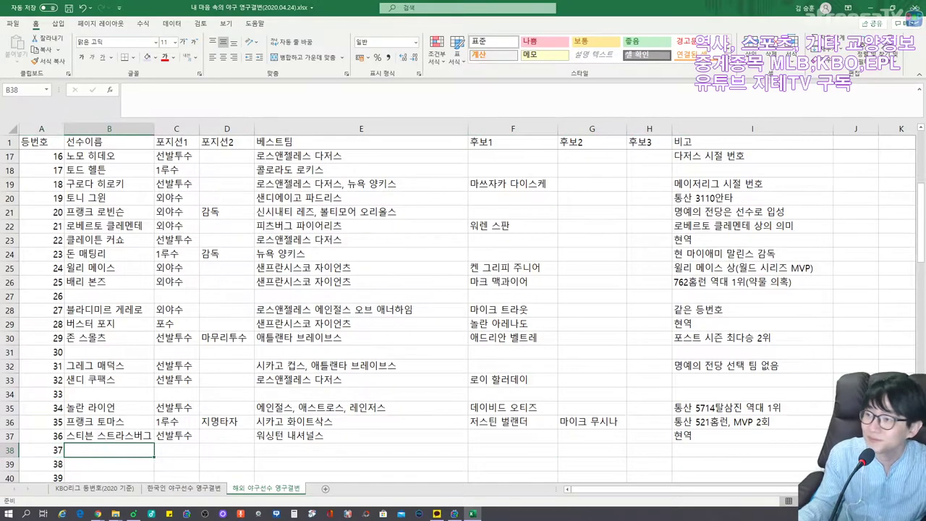
Step: Move the 스티븐 스트라스버그 entry from number 36 to number 37 and autofit the player name column
{"action": "left_click_drag", "start_coordinate": [108, 435], "coordinate": [799, 437]}
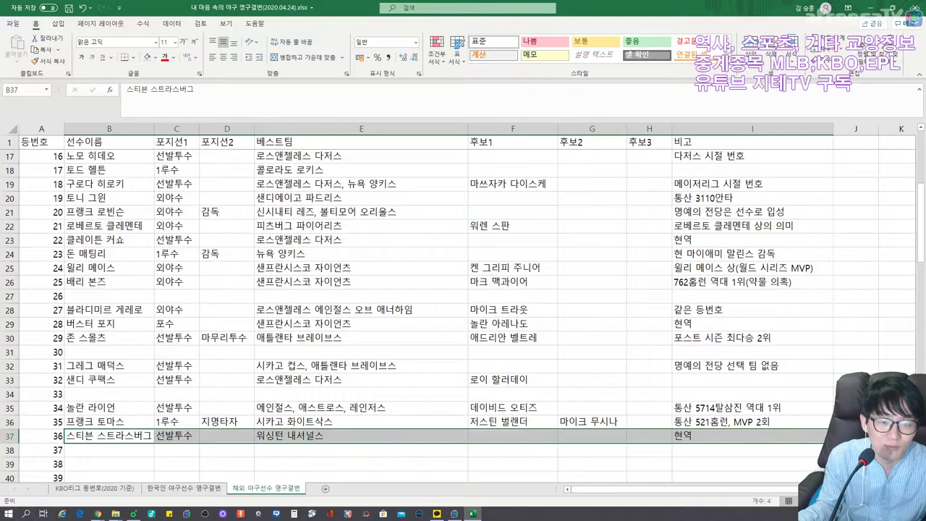
{"action": "left_click_drag", "start_coordinate": [484, 442], "coordinate": [485, 449]}
{"action": "left_click", "coordinate": [109, 463]}
{"action": "double_click", "coordinate": [154, 128]}
Step: Enter 커트 실링 as number 38's player with 선발투수 as the first position
{"action": "scroll", "coordinate": [463, 311], "scroll_direction": "down", "scroll_amount": 3}
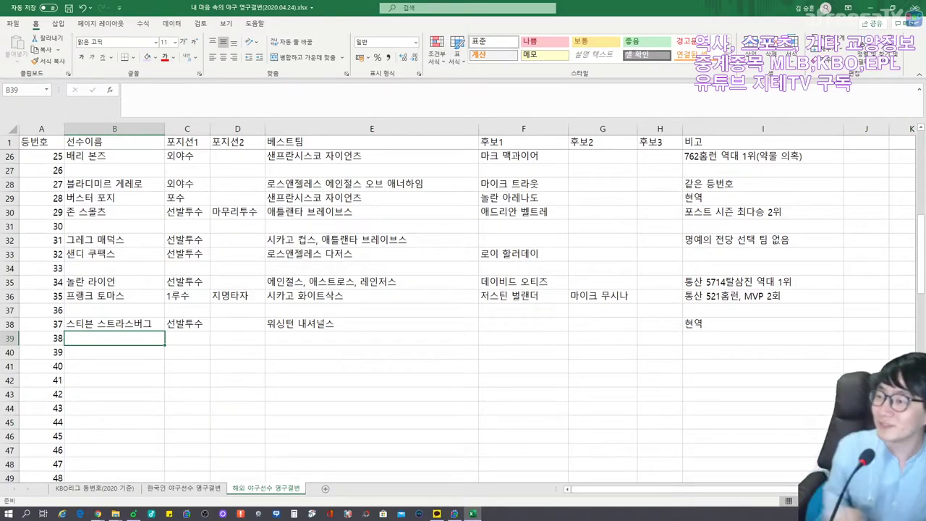
{"action": "type", "text": "커트 실링"}
{"action": "key", "text": "Tab"}
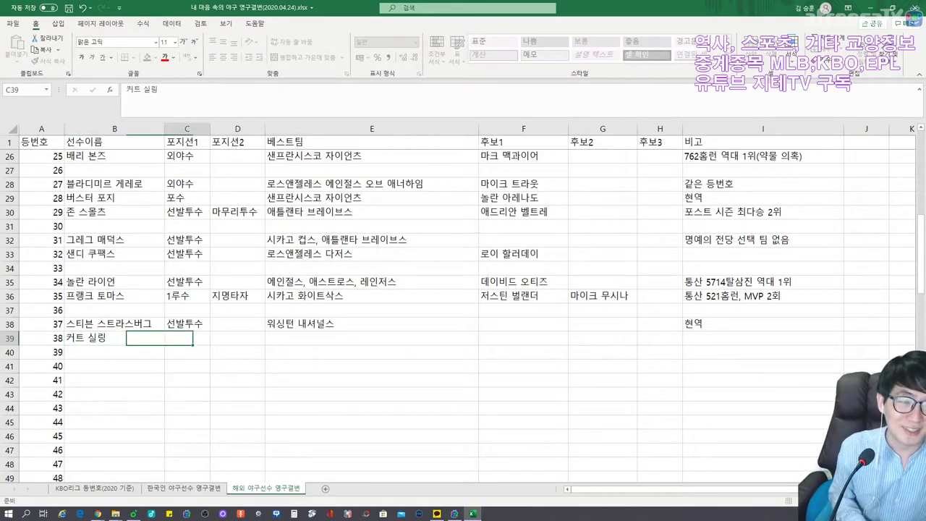
{"action": "type", "text": "선"}
{"action": "key", "text": "Tab"}
{"action": "key", "text": "Tab"}
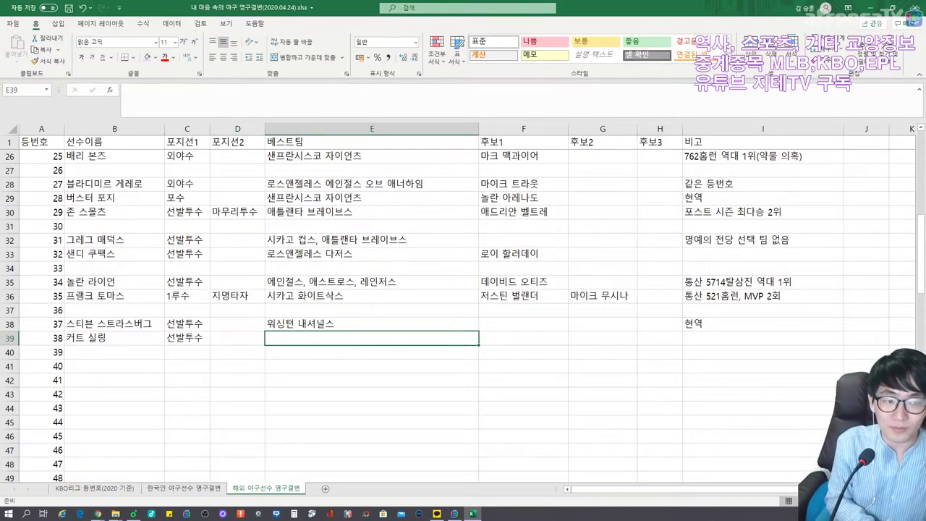
Step: Enter 필리스, 디백스, 레드삭스 as the best team for number 38
{"action": "type", "text": "필리"}
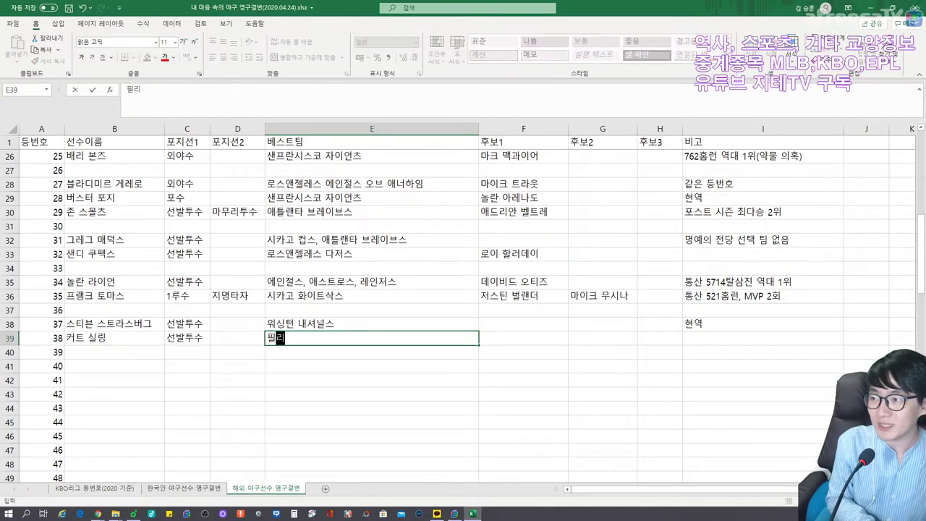
{"action": "type", "text": "스, 디백스,"}
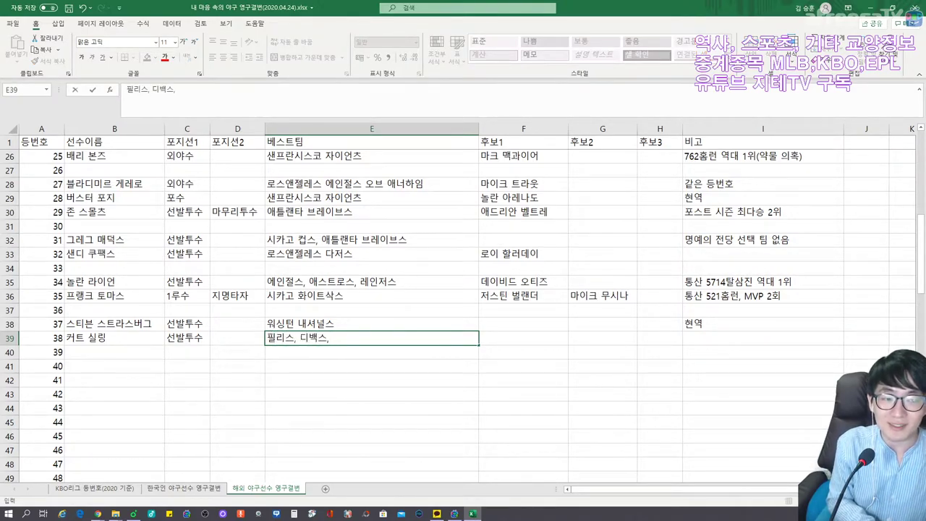
{"action": "type", "text": " 레듯갓ㅡ"}
{"action": "key", "text": "BackSpace"}
{"action": "key", "text": "BackSpace"}
{"action": "key", "text": "BackSpace"}
{"action": "key", "text": "BackSpace"}
{"action": "type", "text": "드삭스"}
{"action": "key", "text": "Return"}
{"action": "key", "text": "Tab"}
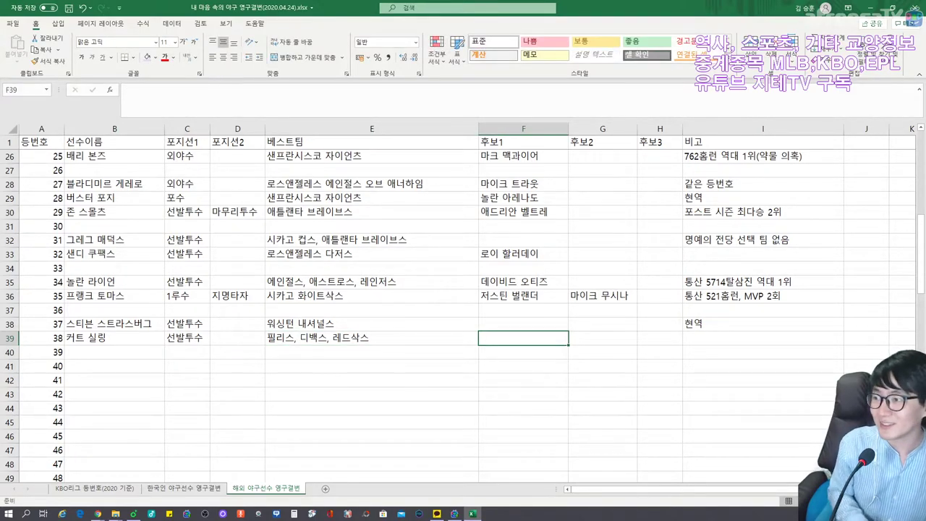
Step: Enter the remark 월드 시리즈 우승 2회 for number 38
{"action": "key", "text": "Tab"}
{"action": "key", "text": "Tab"}
{"action": "key", "text": "Tab"}
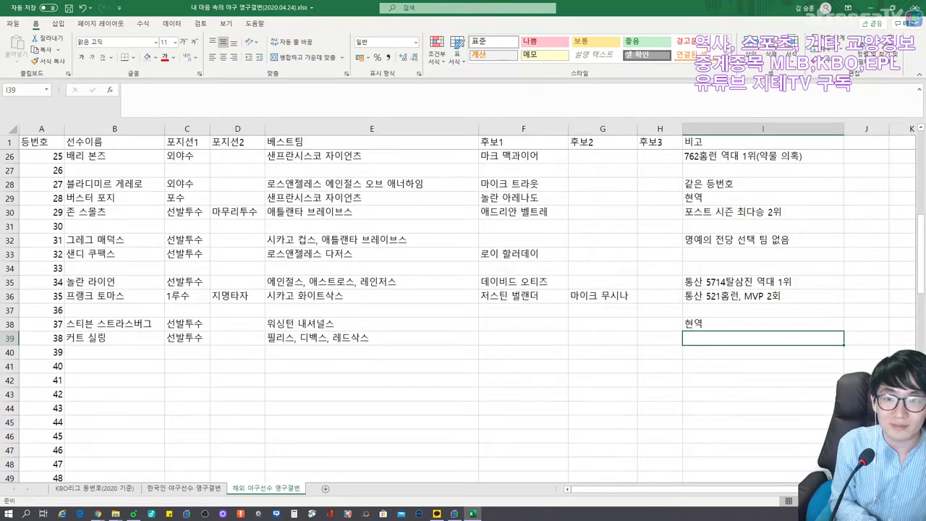
{"action": "type", "text": "월드"}
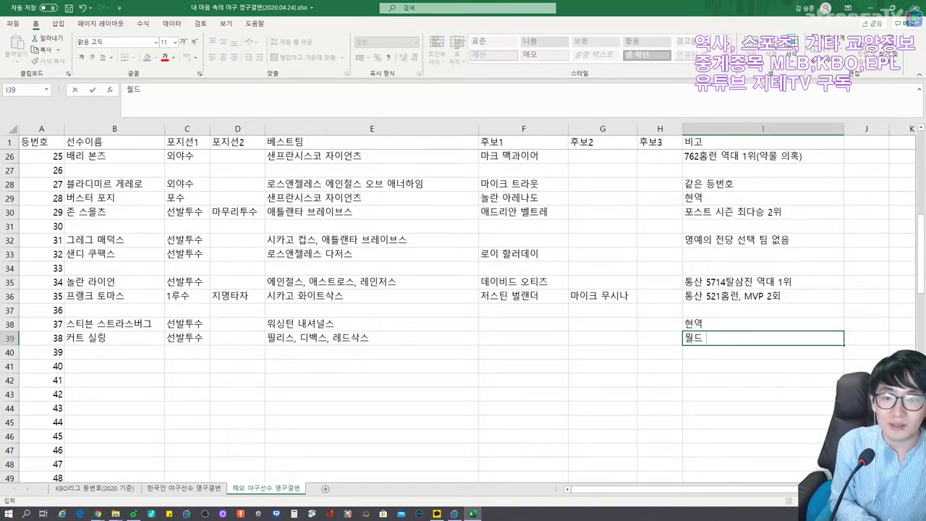
{"action": "type", "text": "시리즈 우승"}
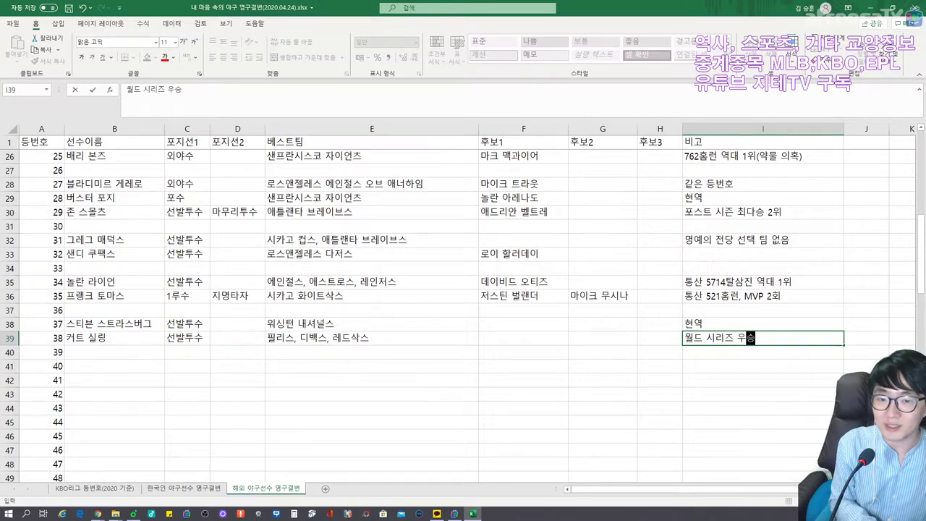
{"action": "type", "text": " 2회"}
{"action": "key", "text": "Return"}
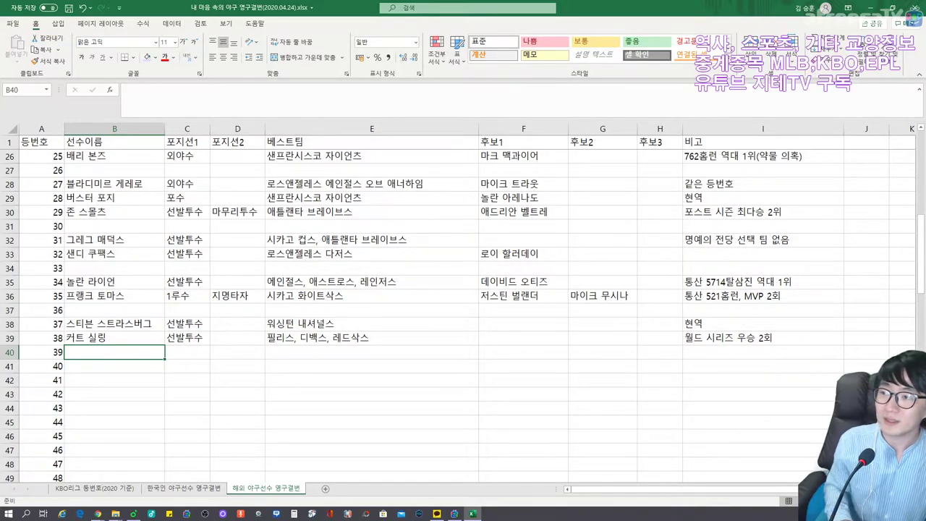
Step: Skip number 39 and enter 매디슨 범가너 as number 40's player with 선발투수 as the first position
{"action": "key", "text": "Return"}
{"action": "type", "text": "매디슨 범가"}
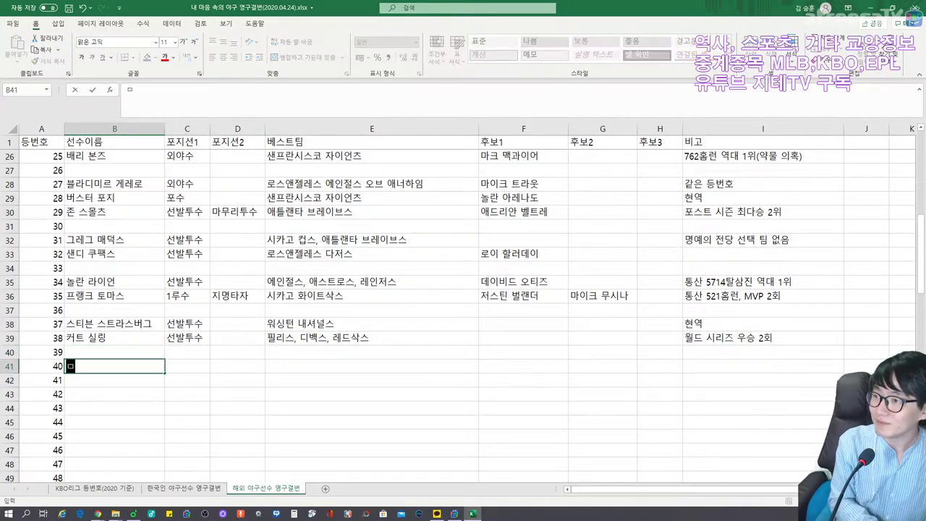
{"action": "type", "text": "너"}
{"action": "key", "text": "Tab"}
{"action": "type", "text": "선발투수"}
{"action": "key", "text": "Tab"}
{"action": "key", "text": "Tab"}
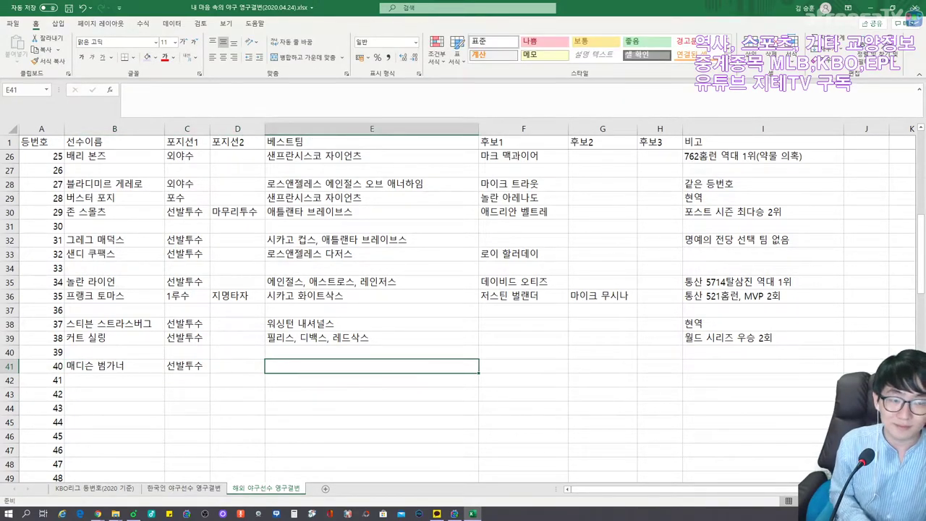
Step: Set number 40's best team to 샌프란시스코 자이언츠 and its first candidate to 더스틴 니퍼트
{"action": "type", "text": "샌프란시스코 자"}
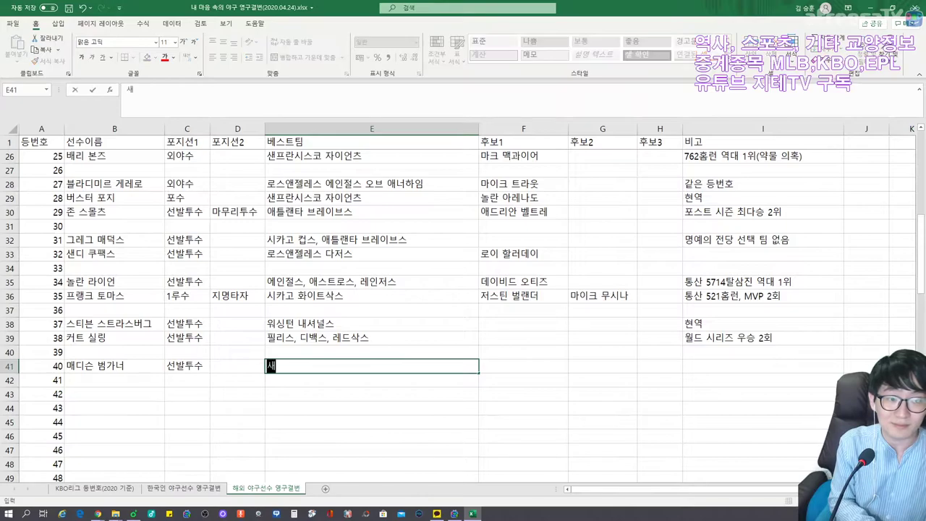
{"action": "type", "text": "이언츠"}
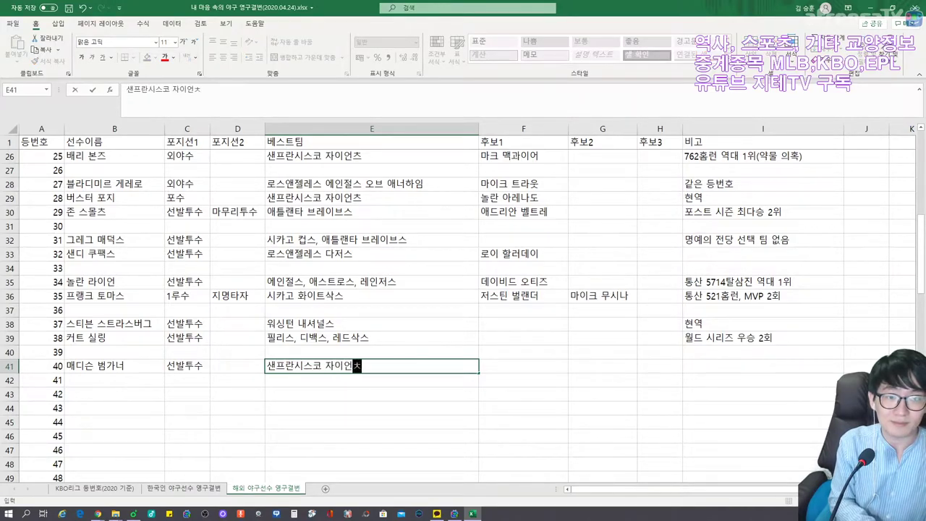
{"action": "key", "text": "Tab"}
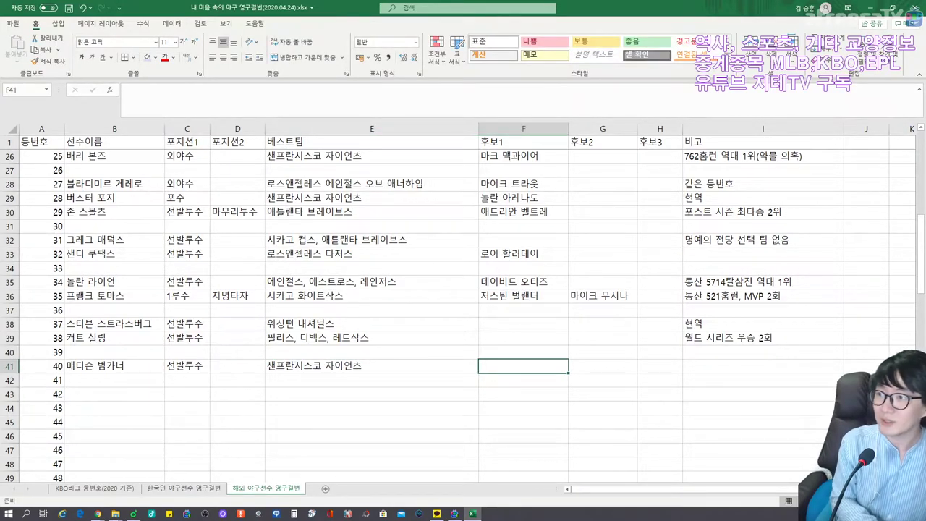
{"action": "type", "text": "더스틴 니퍼트"}
{"action": "key", "text": "Tab"}
{"action": "key", "text": "Tab"}
{"action": "key", "text": "Tab"}
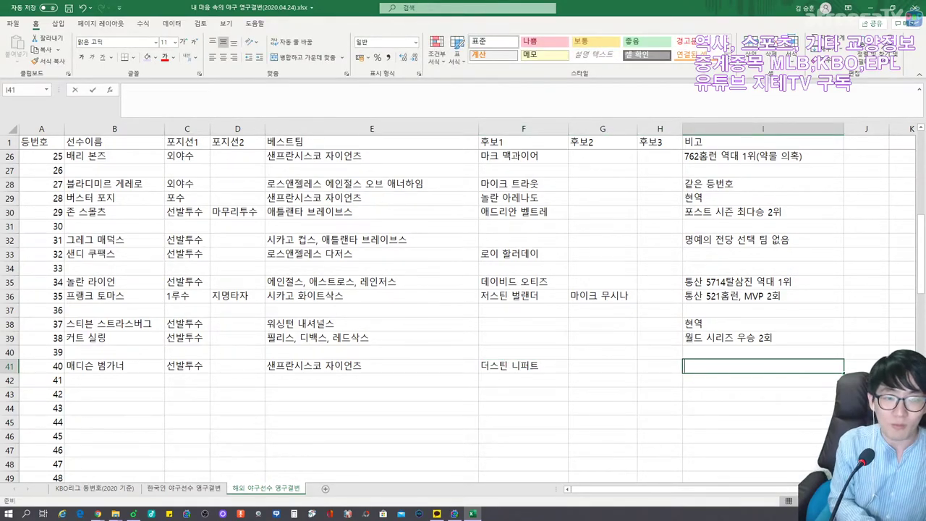
Step: Enter the remark 월드 시리즈 MVP 1회 for number 40
{"action": "type", "text": "월드 시리즈 MVP 1회"}
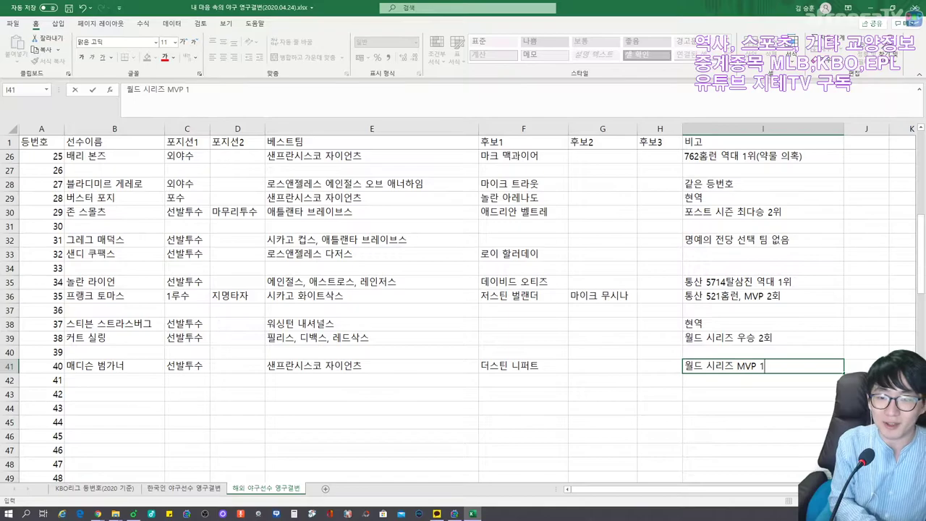
{"action": "key", "text": "Return"}
Step: Enter 톰 시버 as number 41's player with 선발투수 as the first position
{"action": "key", "text": "Left"}
{"action": "key", "text": "Left"}
{"action": "key", "text": "Left"}
{"action": "key", "text": "Left"}
{"action": "key", "text": "Left"}
{"action": "key", "text": "Left"}
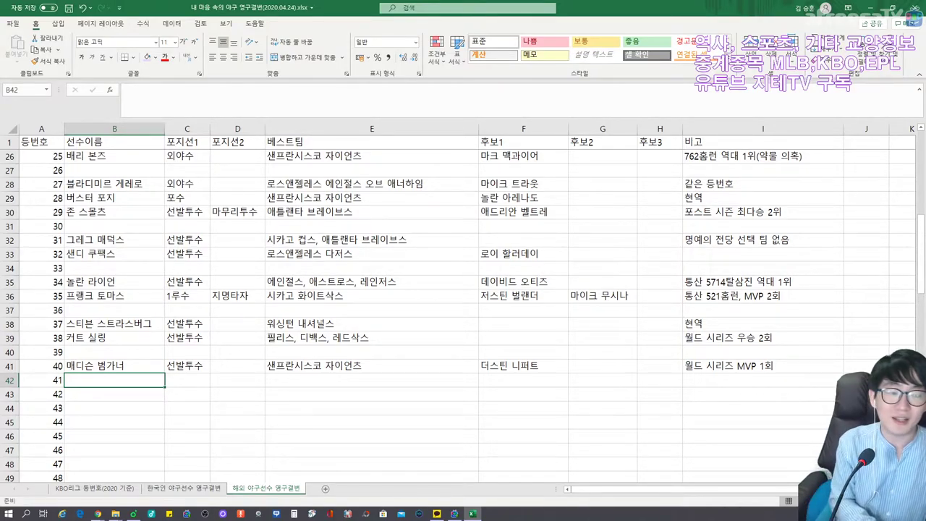
{"action": "type", "text": "톰 시버"}
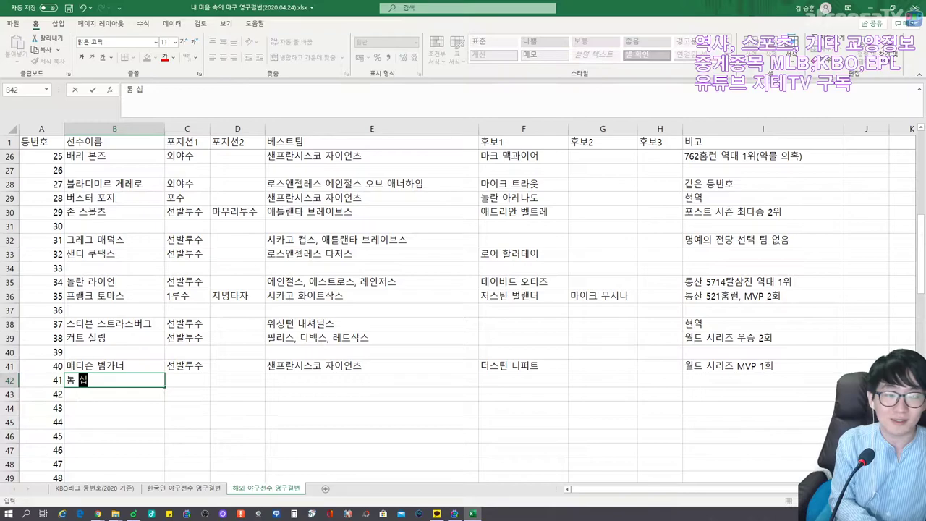
{"action": "key", "text": "Tab"}
{"action": "type", "text": "선발투수"}
{"action": "key", "text": "Tab"}
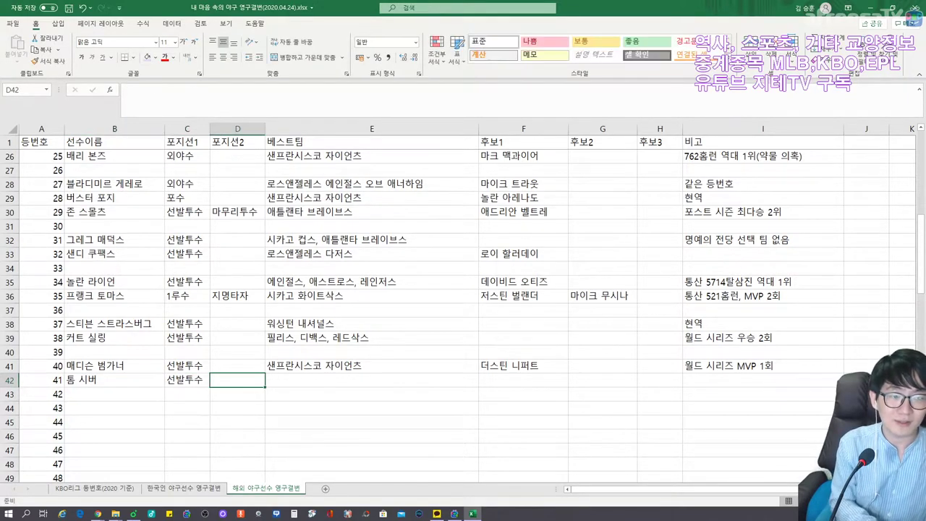
Step: Set number 41's best team to 뉴욕 메츠 and its first candidate to 크리스 세일
{"action": "key", "text": "Tab"}
{"action": "type", "text": "ㄴ뉴욕 메츠"}
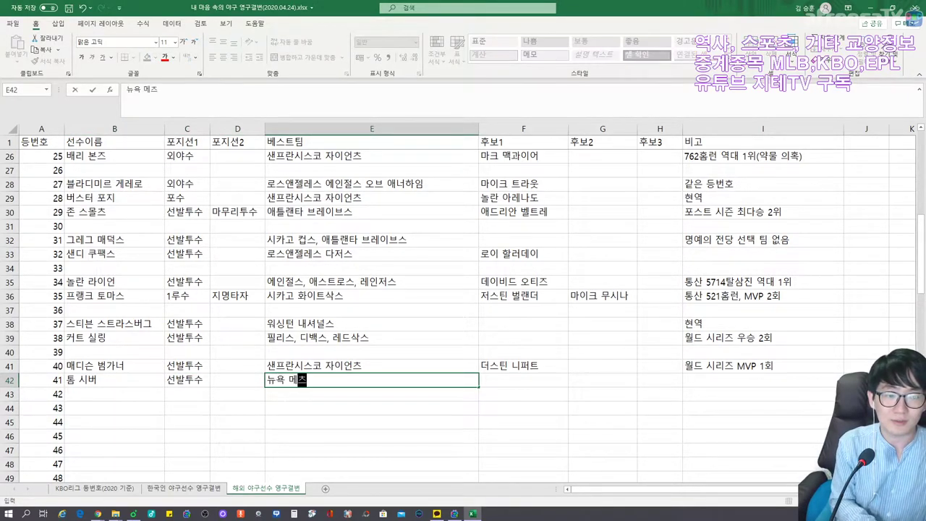
{"action": "key", "text": "Tab"}
{"action": "type", "text": "크리스 세일"}
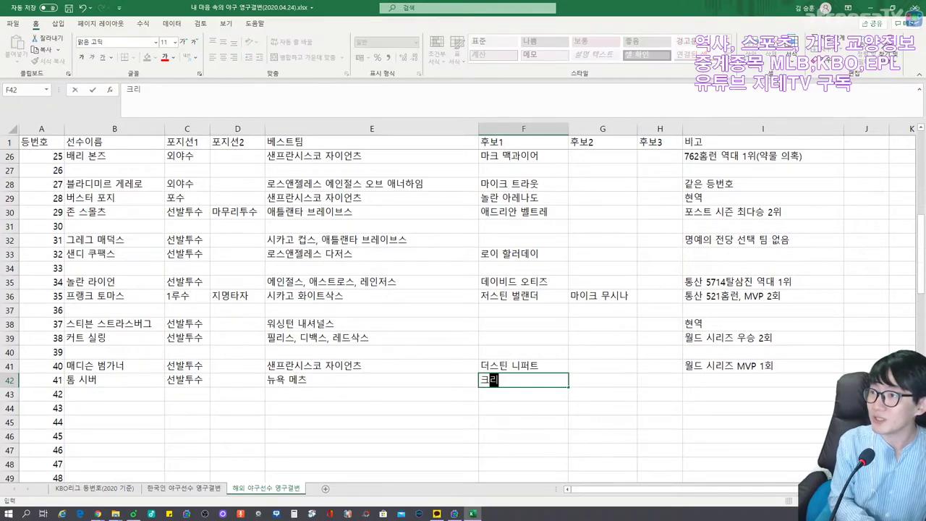
{"action": "key", "text": "Tab"}
Step: Enter the remark 통산 311승 3640탈삼진 ERA 2.86 for number 41
{"action": "key", "text": "Tab"}
{"action": "key", "text": "Tab"}
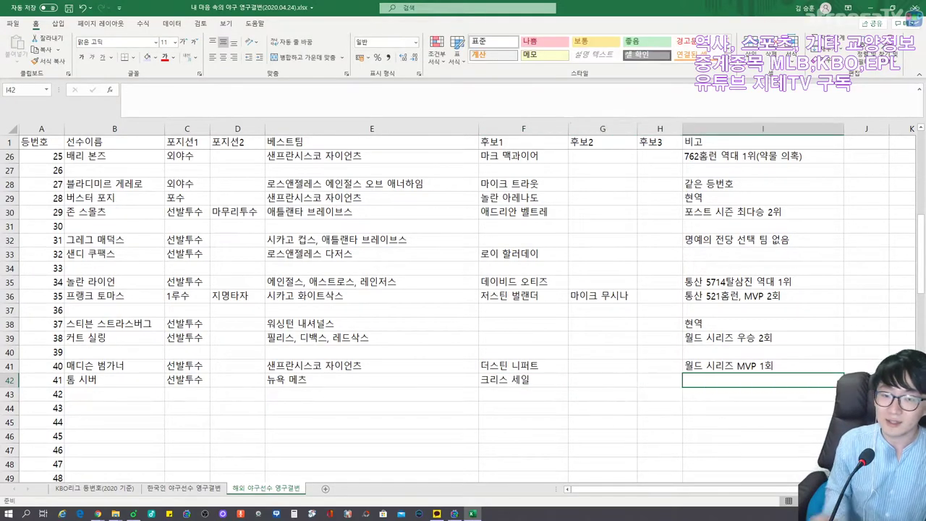
{"action": "key", "text": "alt+Tab"}
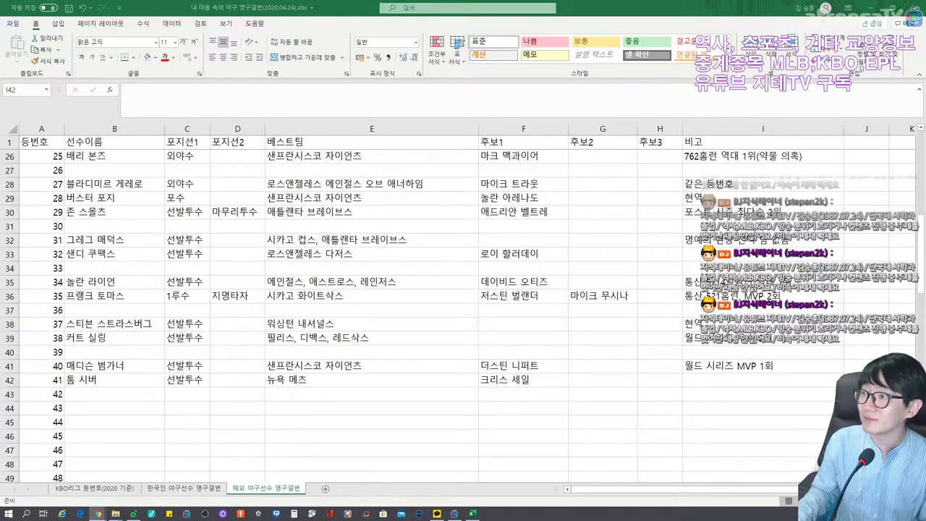
{"action": "left_click", "coordinate": [731, 377]}
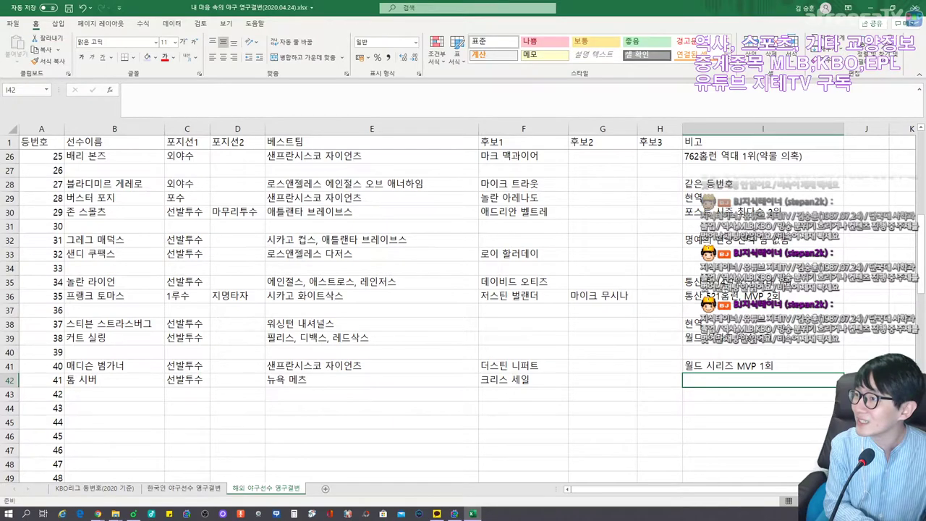
{"action": "type", "text": "통산 "}
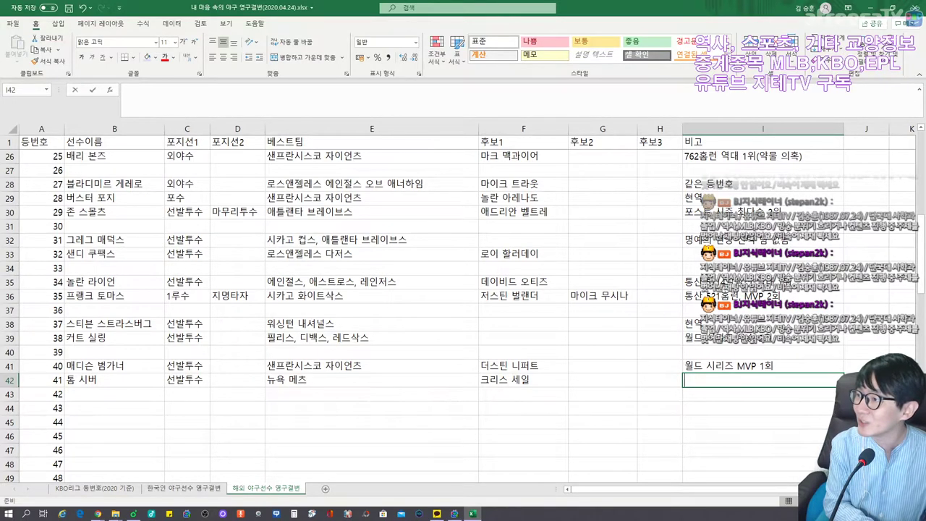
{"action": "type", "text": "3"}
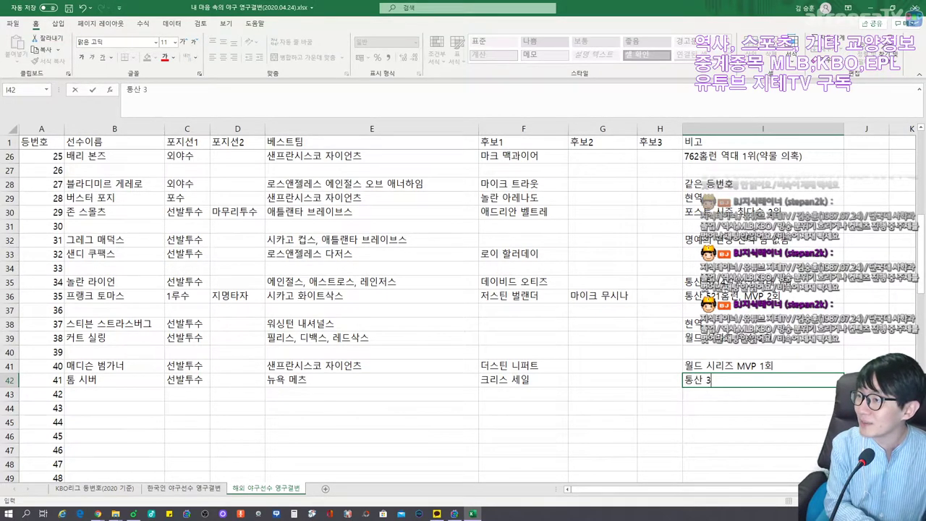
{"action": "type", "text": "11승 3640탈삼진 ERA 2.86"}
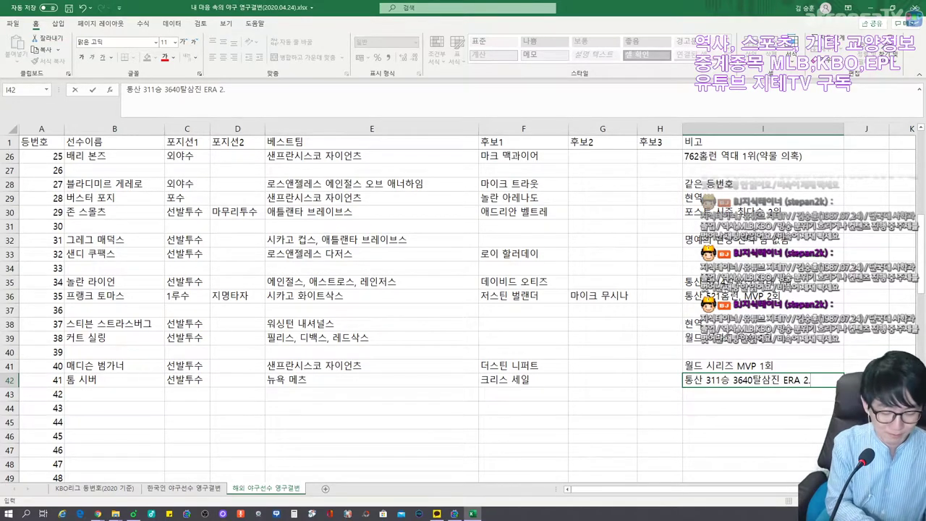
{"action": "key", "text": "Return"}
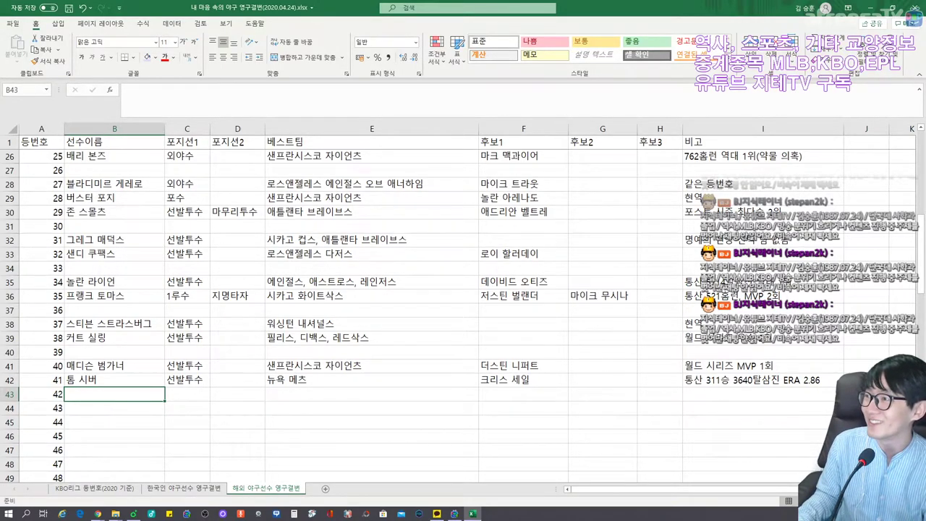
Step: Enter 재키 로빈슨 as number 42's player with 2루수 as the first position
{"action": "key", "text": "alt+Tab"}
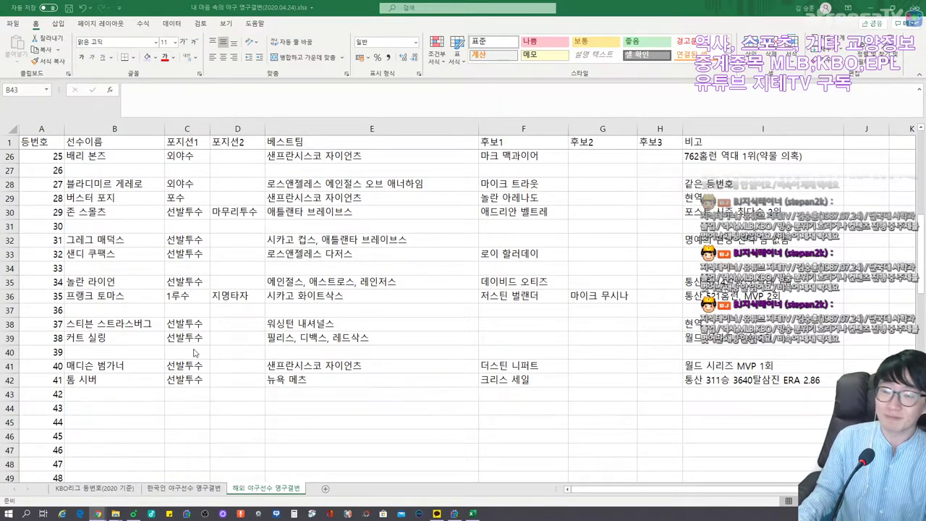
{"action": "left_click", "coordinate": [114, 392]}
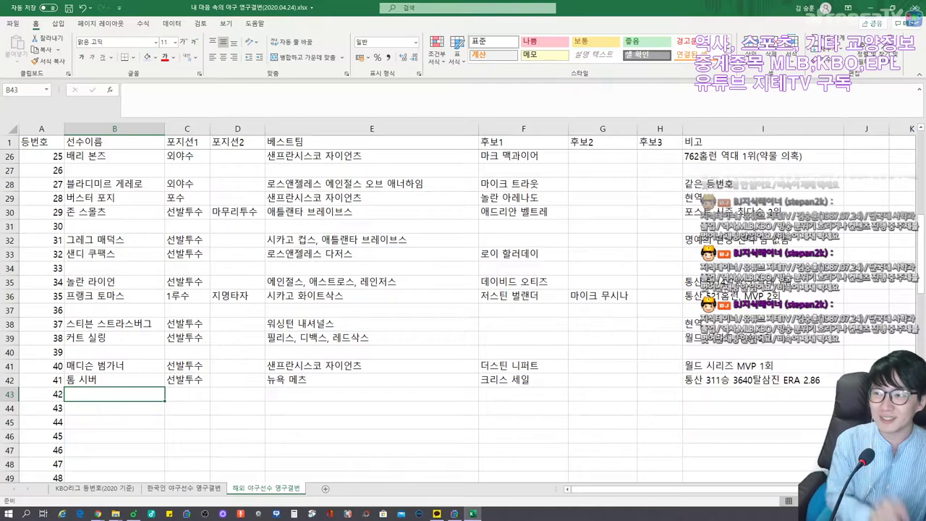
{"action": "type", "text": "재키 로빈슨"}
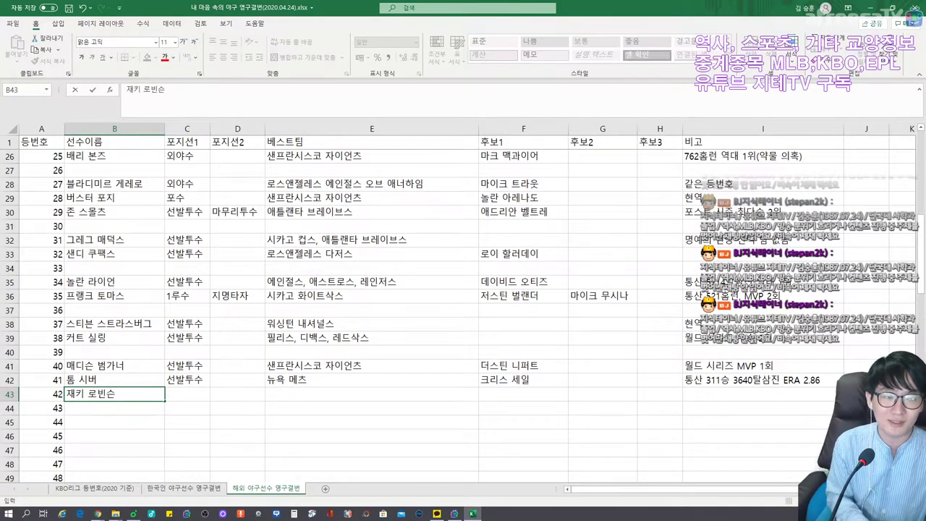
{"action": "key", "text": "Tab"}
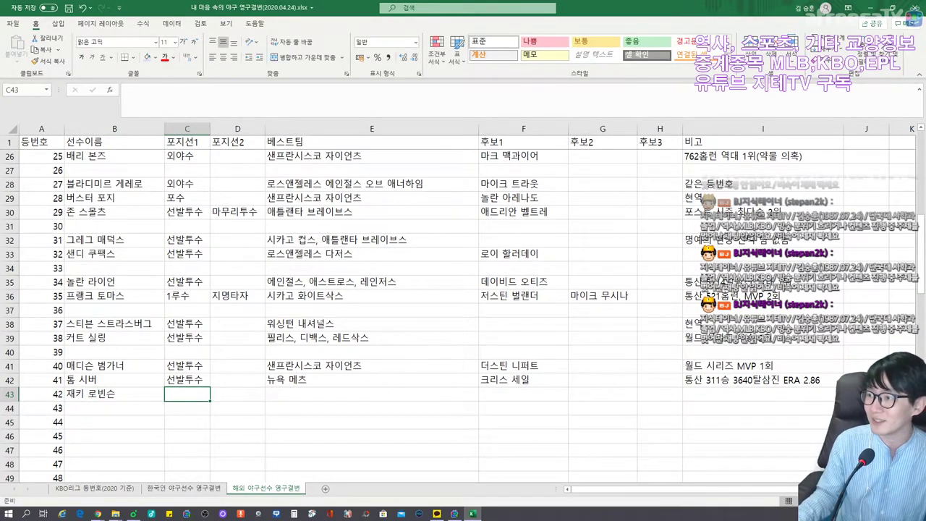
{"action": "key", "text": "alt+Tab"}
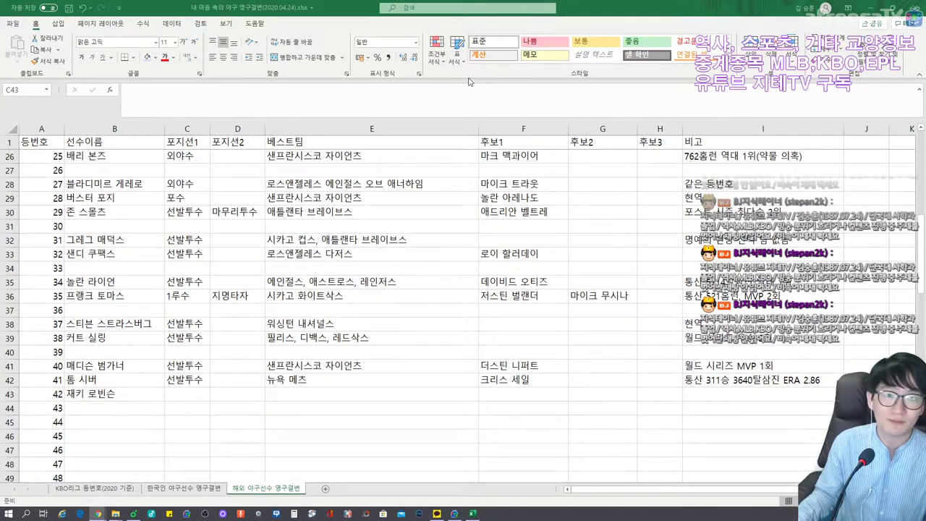
{"action": "left_click", "coordinate": [614, 6]}
{"action": "type", "text": "2루수"}
{"action": "key", "text": "Tab"}
{"action": "key", "text": "Tab"}
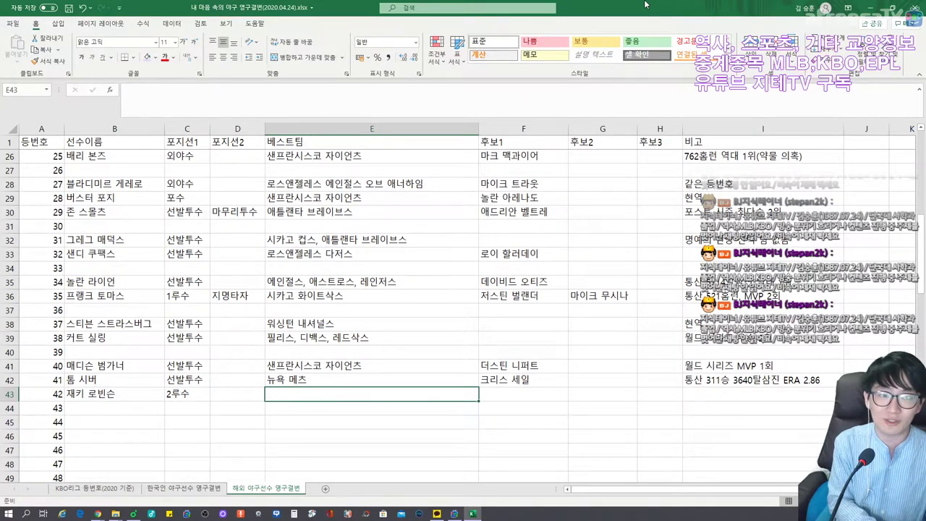
Step: Try 브루클린 다저스 as the best team for number 42
{"action": "type", "text": "다저스"}
{"action": "key", "text": "BackSpace"}
{"action": "key", "text": "BackSpace"}
{"action": "key", "text": "BackSpace"}
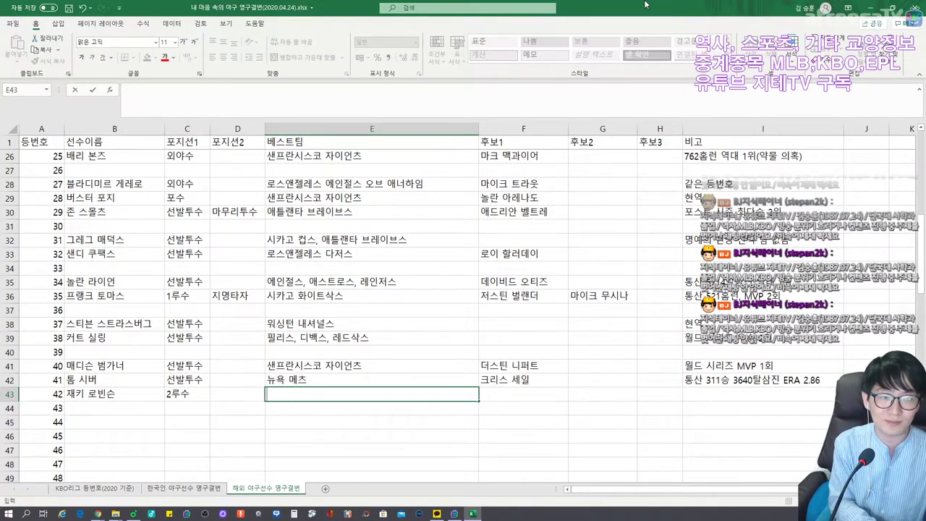
{"action": "type", "text": "브루클린 다저스"}
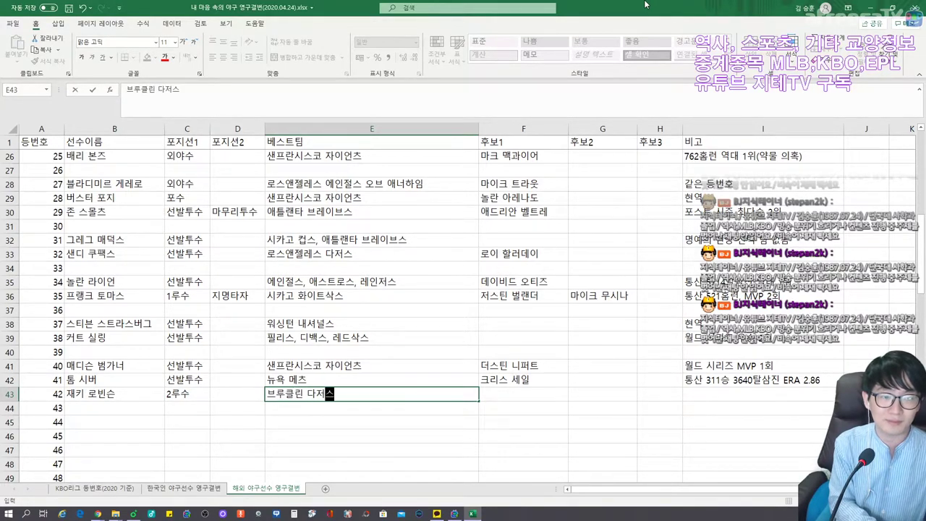
{"action": "key", "text": "Tab"}
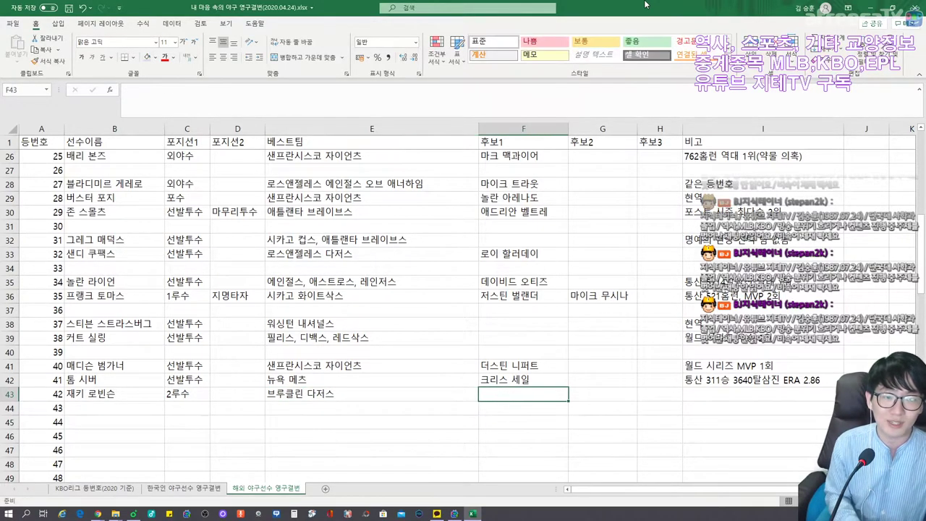
{"action": "key", "text": "Left"}
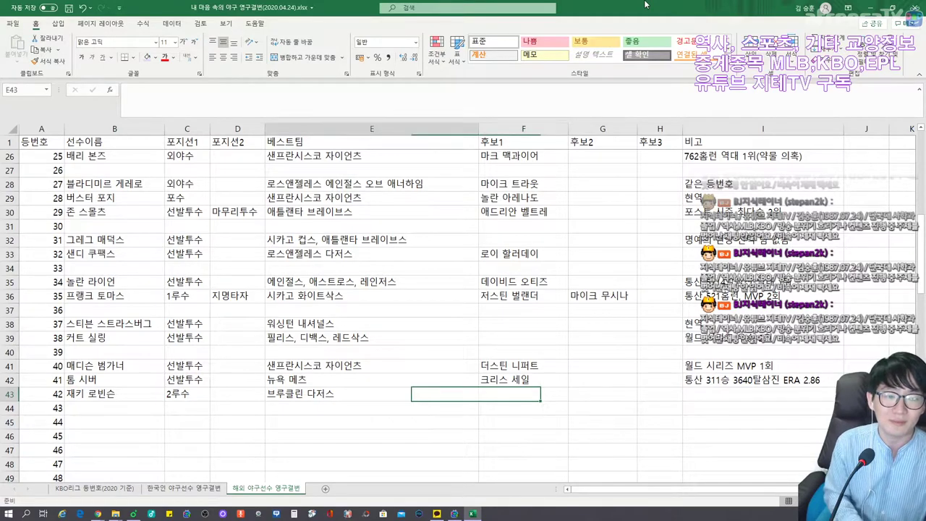
Step: Set number 42's best team to 다저스 and its first candidate to 마리아노 리베라
{"action": "type", "text": "다저스"}
{"action": "key", "text": "Tab"}
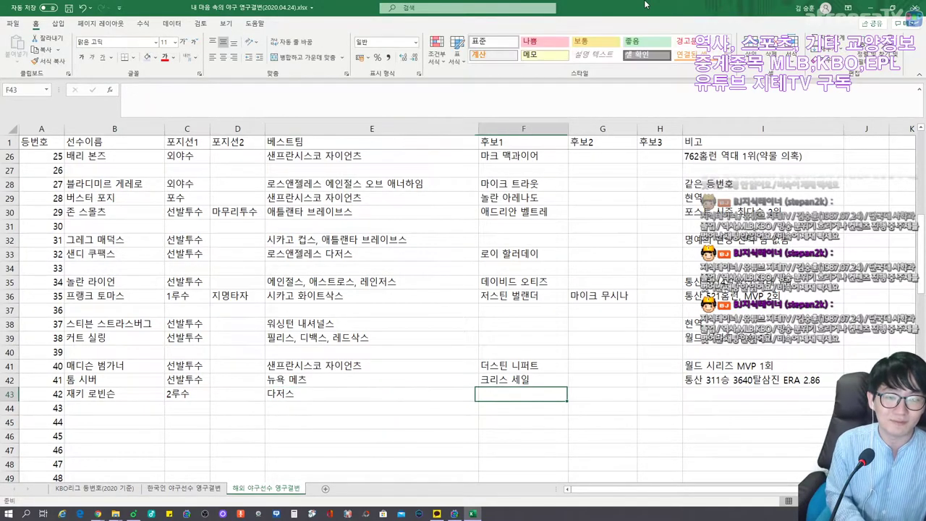
{"action": "type", "text": "마리아노 리베라"}
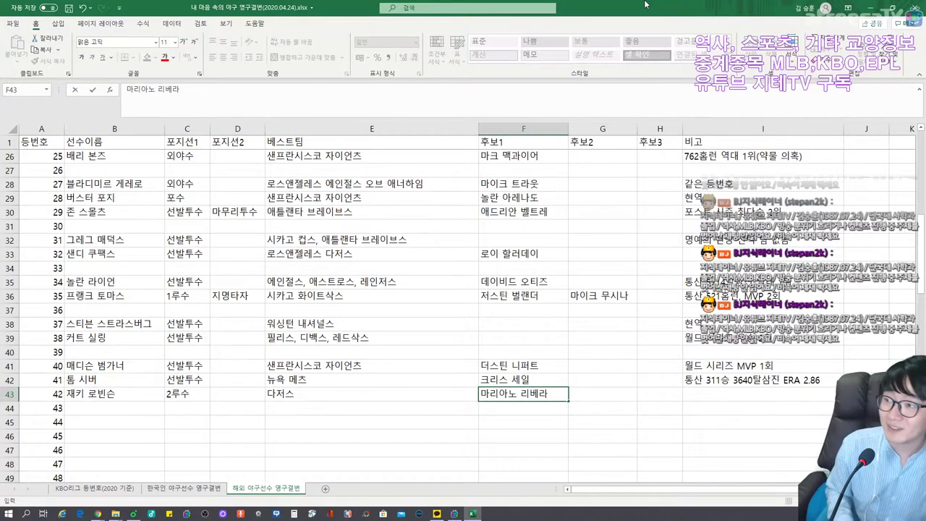
{"action": "key", "text": "Tab"}
Step: Enter the remark 30구단 전체 영구결번 for number 42
{"action": "key", "text": "Tab"}
{"action": "key", "text": "Tab"}
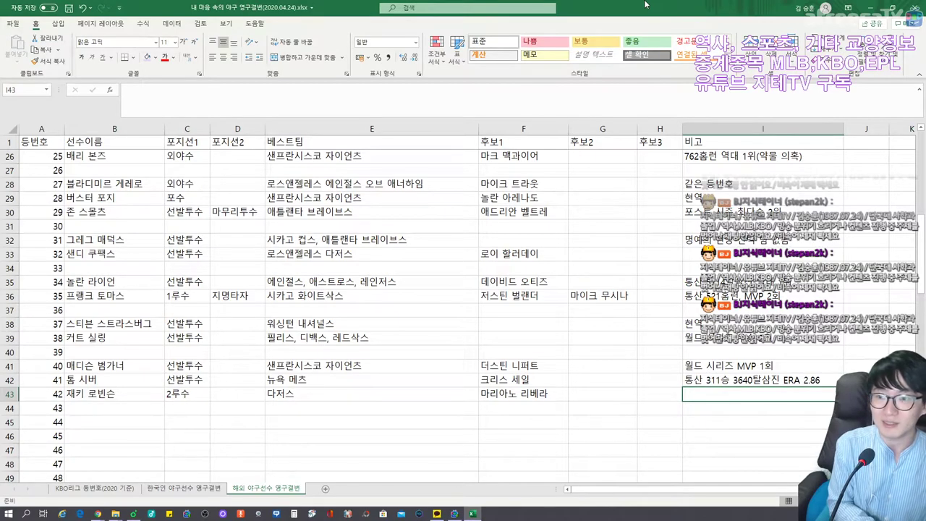
{"action": "type", "text": "30"}
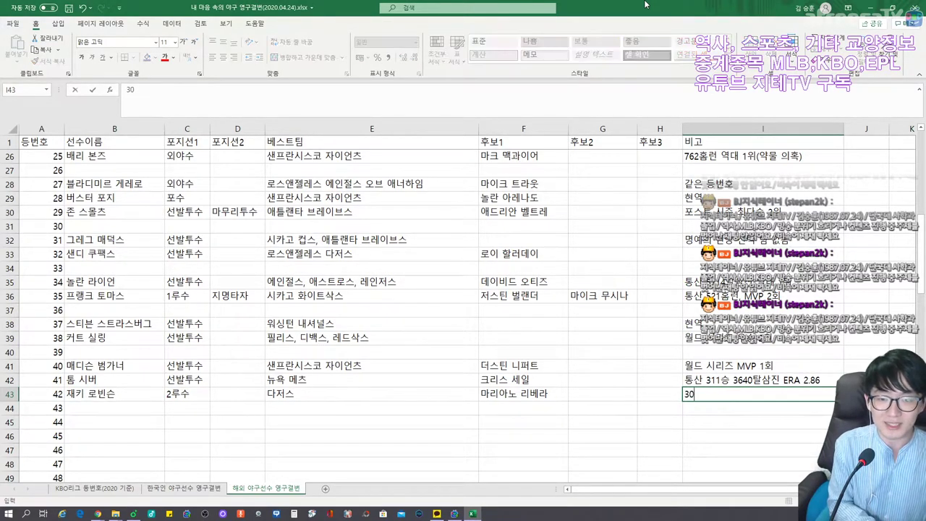
{"action": "type", "text": "구단 전체 영구결번"}
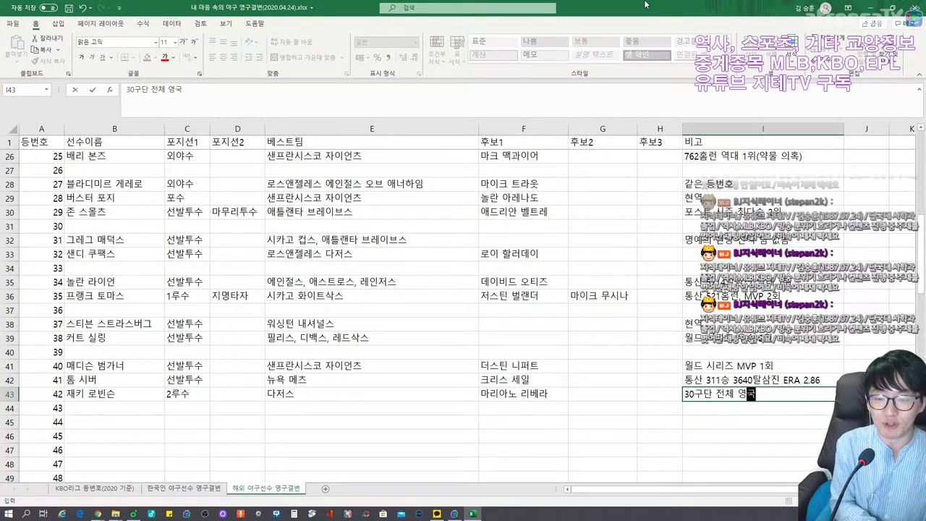
{"action": "key", "text": "Return"}
Step: Enter 데니스 에커슬리 as number 43's player with 선발투수 and 마무리투수 as the two positions
{"action": "key", "text": "Left"}
{"action": "key", "text": "Left"}
{"action": "key", "text": "Left"}
{"action": "key", "text": "Left"}
{"action": "key", "text": "Left"}
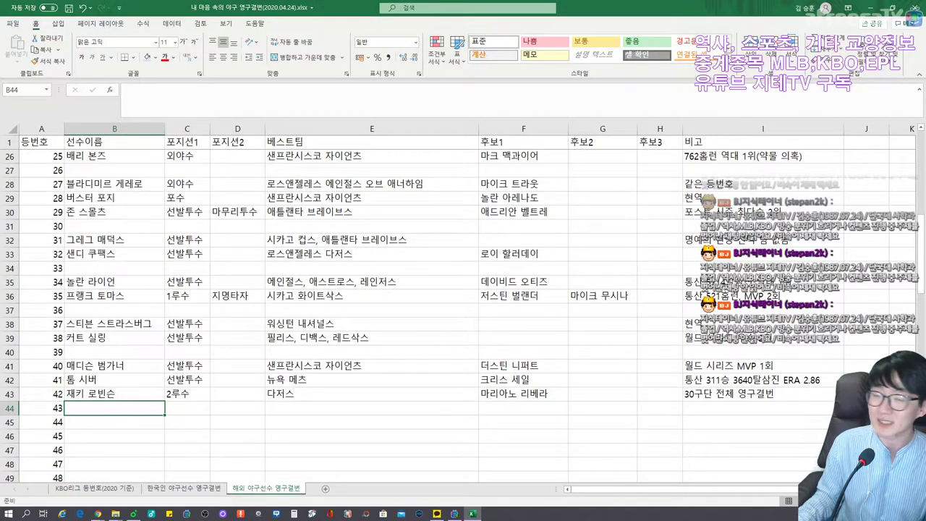
{"action": "type", "text": "데니스"}
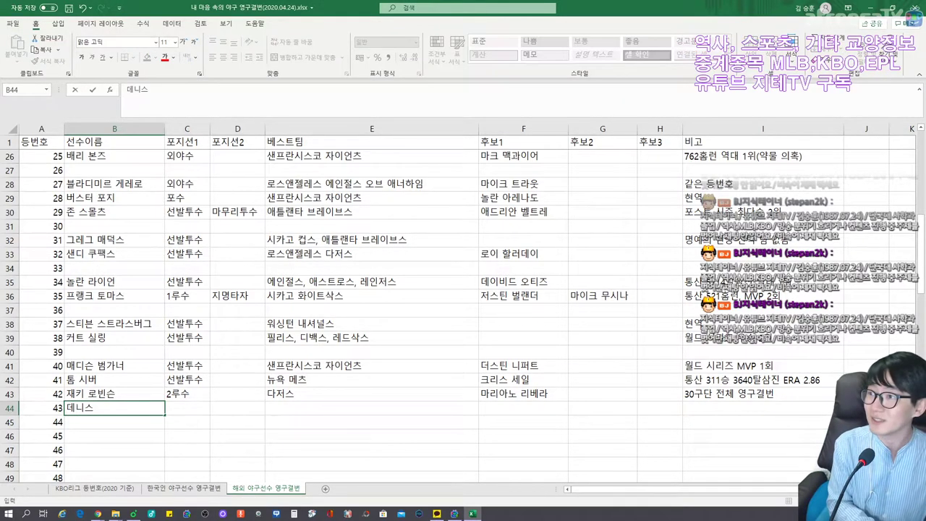
{"action": "type", "text": " 에커슬리"}
{"action": "key", "text": "Tab"}
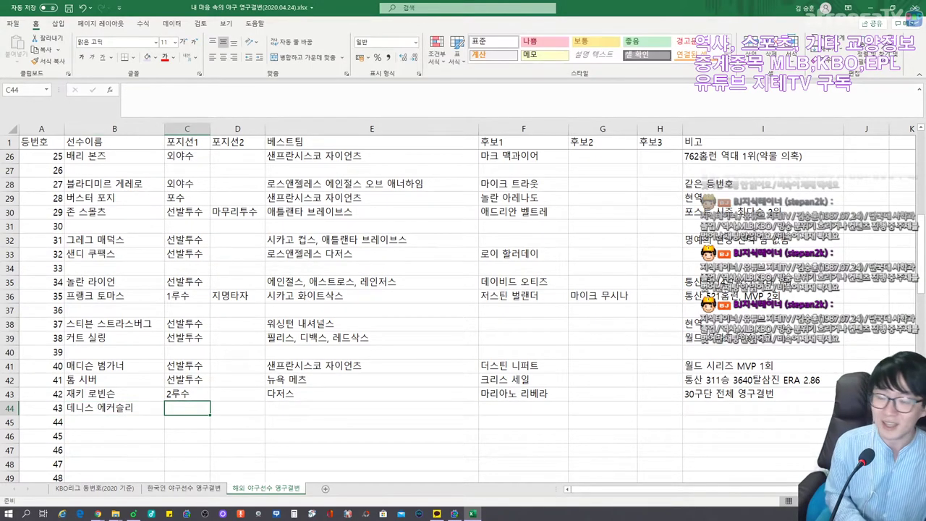
{"action": "type", "text": "선발투수"}
{"action": "key", "text": "Tab"}
{"action": "type", "text": "마무리투수"}
{"action": "key", "text": "Tab"}
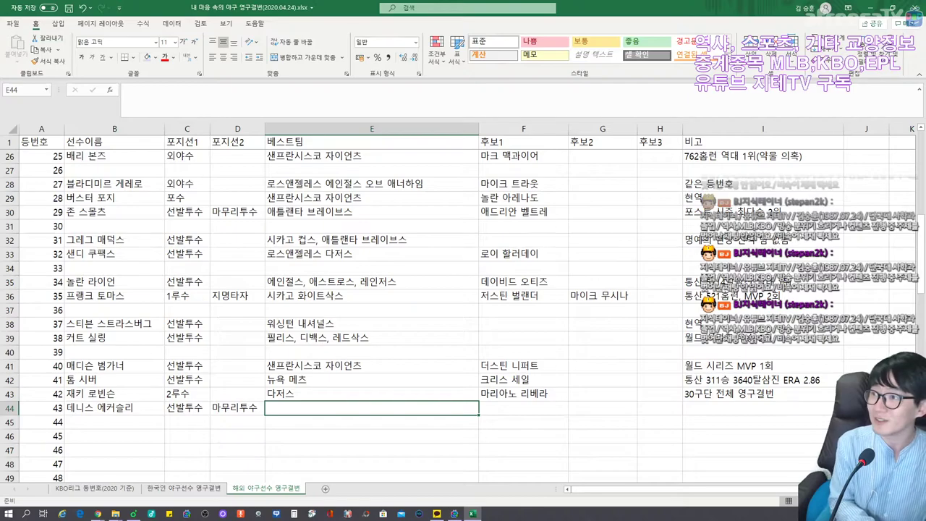
Step: Set the best team for number 43 to 오클랜드 애슬레틱스
{"action": "type", "text": "오클랜드"}
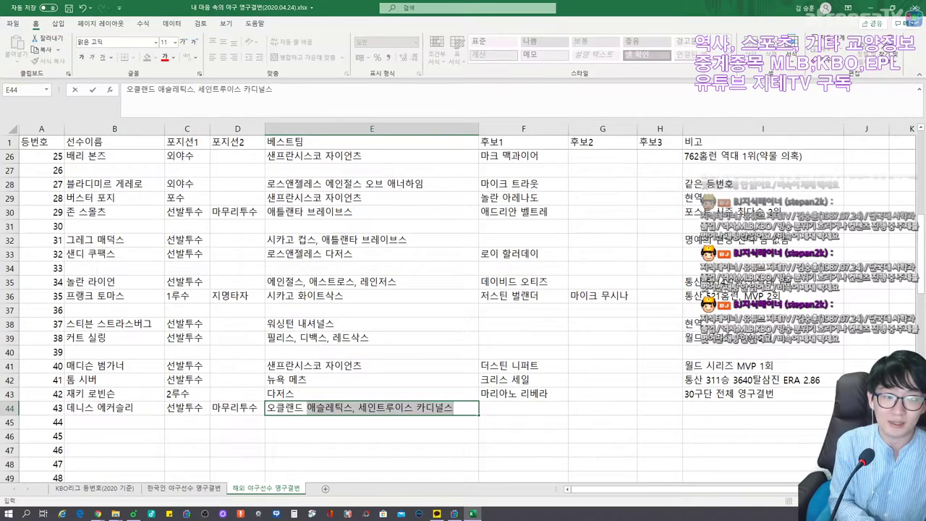
{"action": "type", "text": " 애슬레틱스"}
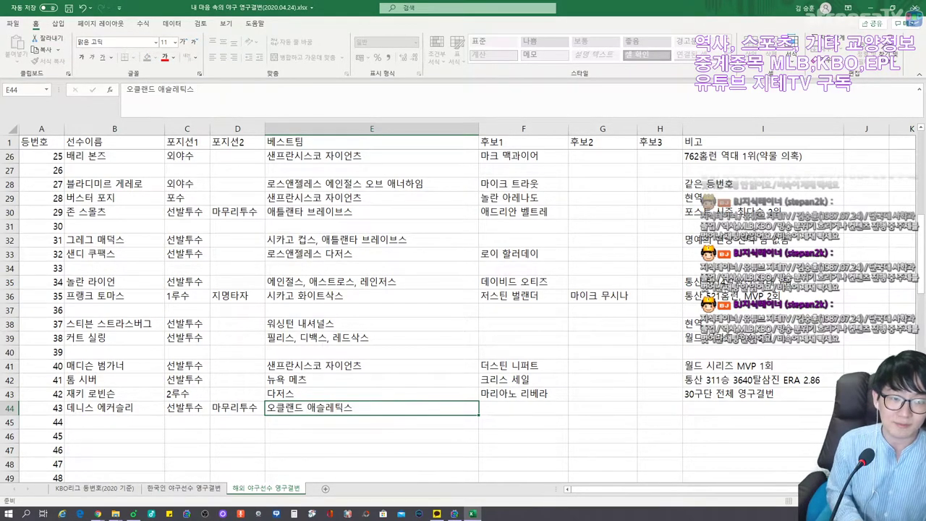
{"action": "key", "text": "Tab"}
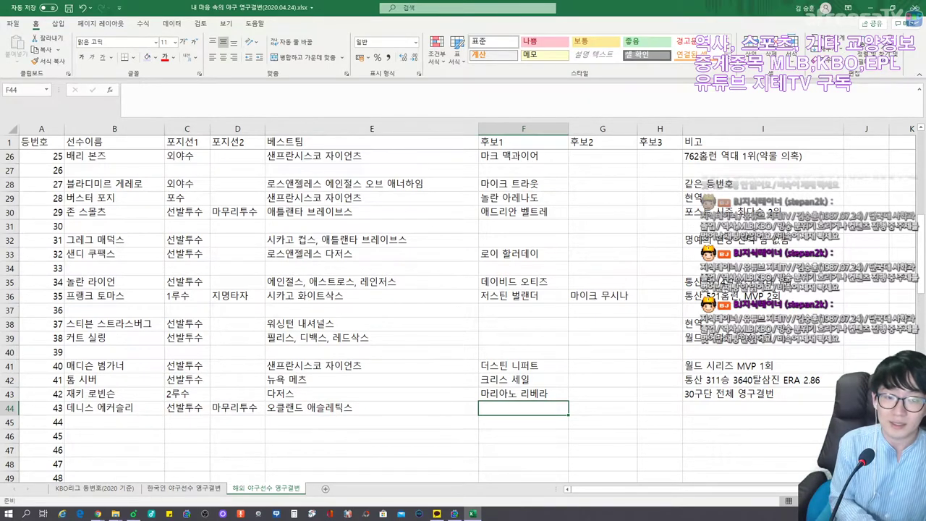
Step: Enter the remark 최초의 1이닝 마무리 for number 43
{"action": "key", "text": "Tab"}
{"action": "key", "text": "Tab"}
{"action": "key", "text": "Tab"}
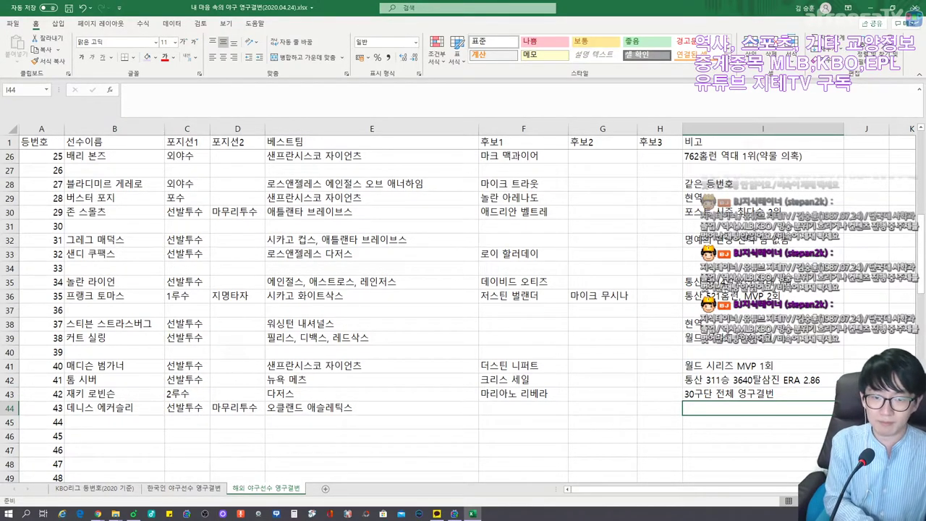
{"action": "type", "text": "15"}
{"action": "key", "text": "BackSpace"}
{"action": "key", "text": "BackSpace"}
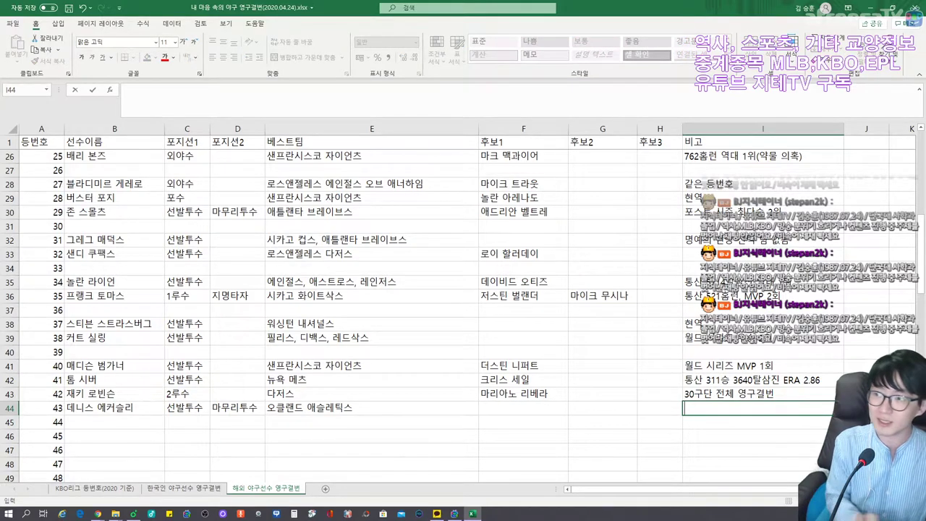
{"action": "key", "text": "alt+Tab"}
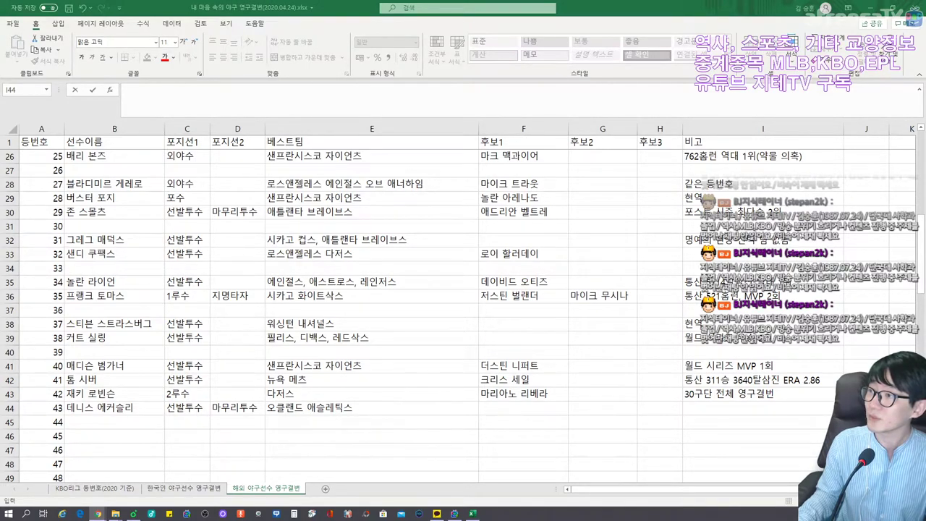
{"action": "type", "text": "ㅊ"}
{"action": "type", "text": "최초의 1이닝 ㅁ"}
{"action": "type", "text": "마무리"}
{"action": "key", "text": "Return"}
Step: Enter 행크 애런 as number 44's player with 외야수 as the first position
{"action": "key", "text": "Left"}
{"action": "key", "text": "Left"}
{"action": "key", "text": "Left"}
{"action": "key", "text": "Left"}
{"action": "key", "text": "Left"}
{"action": "key", "text": "Left"}
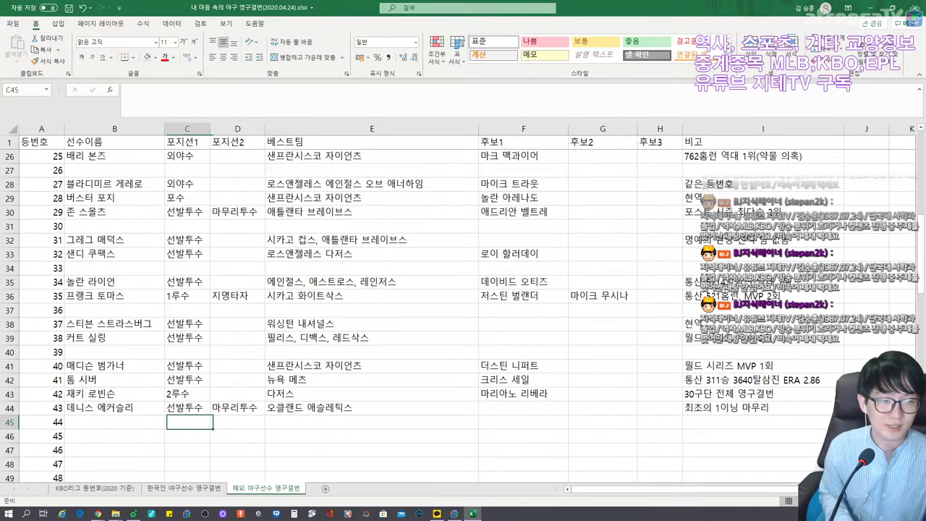
{"action": "key", "text": "Left"}
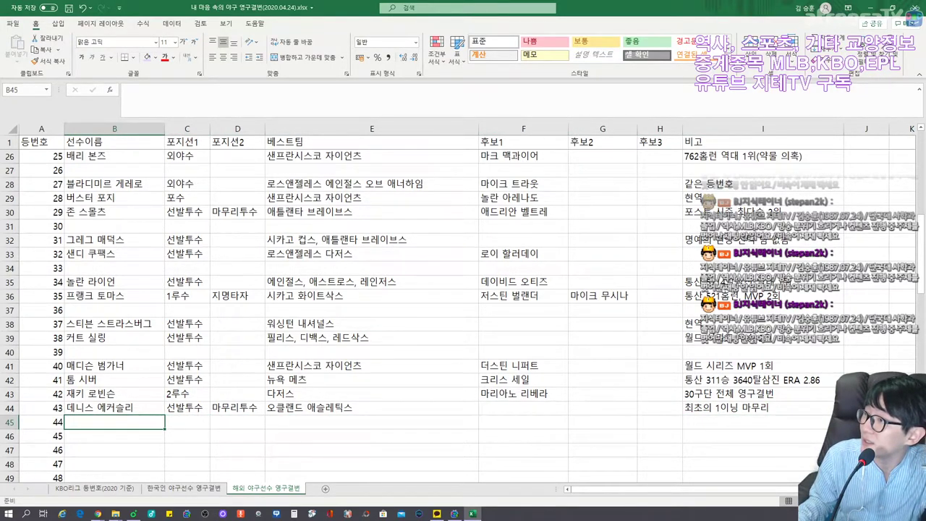
{"action": "key", "text": "alt+Tab"}
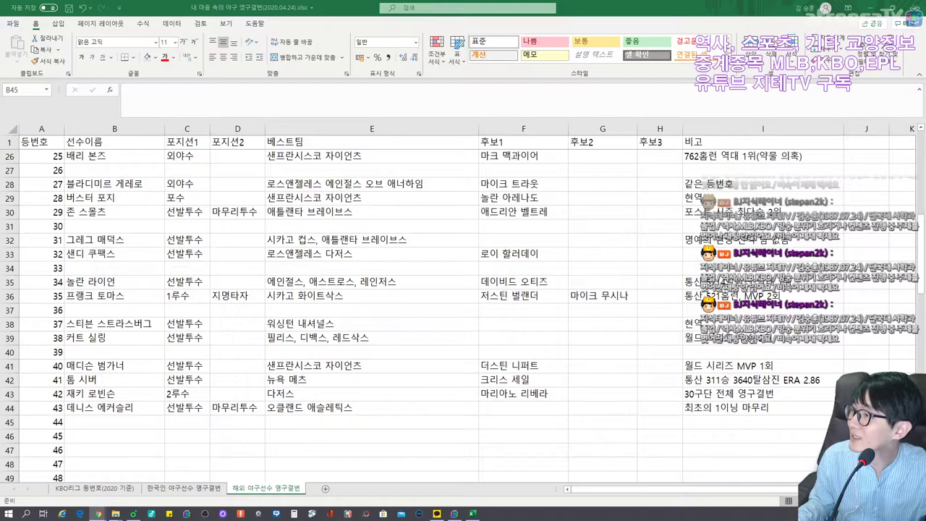
{"action": "left_click", "coordinate": [110, 422]}
{"action": "type", "text": "행크"}
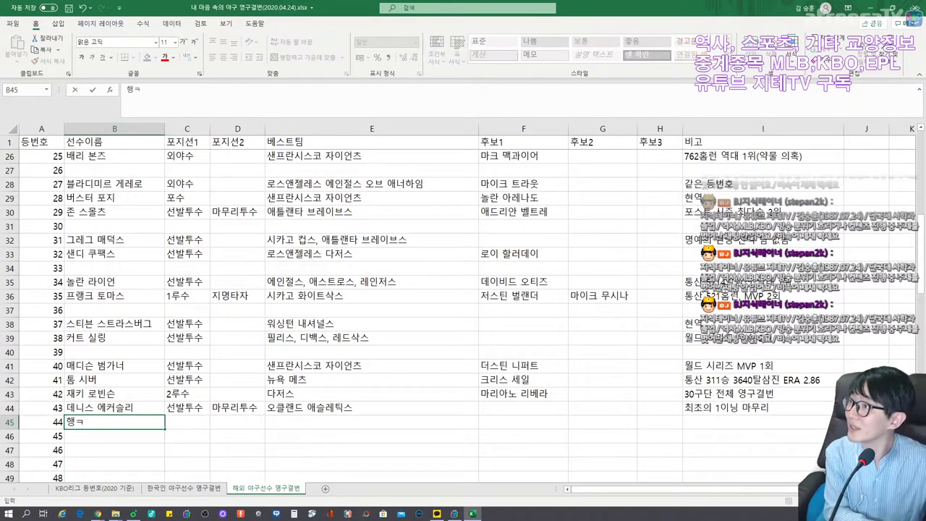
{"action": "type", "text": " 애런"}
{"action": "key", "text": "Tab"}
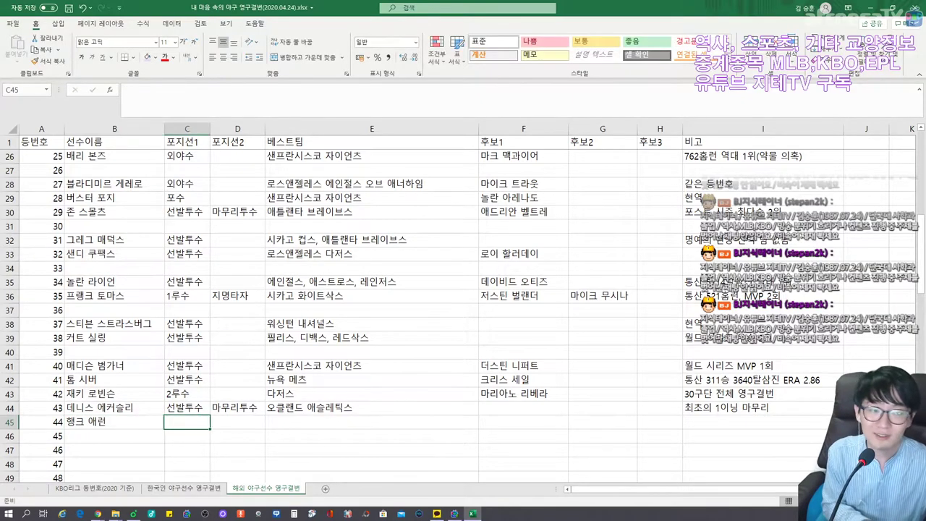
{"action": "type", "text": "외야수"}
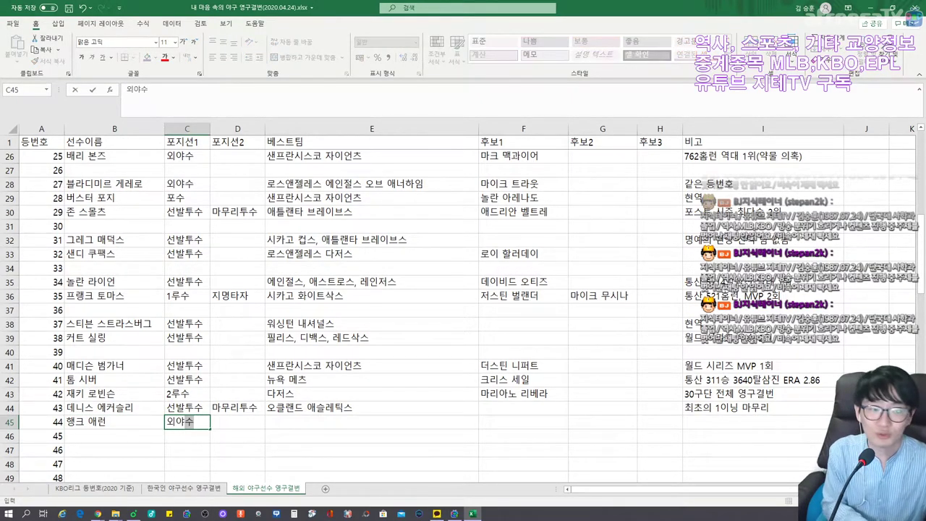
{"action": "key", "text": "Tab"}
Step: Set number 44's best team to 애틀랜타 브레이브스 and its first candidate to 레지 잭슨
{"action": "key", "text": "Tab"}
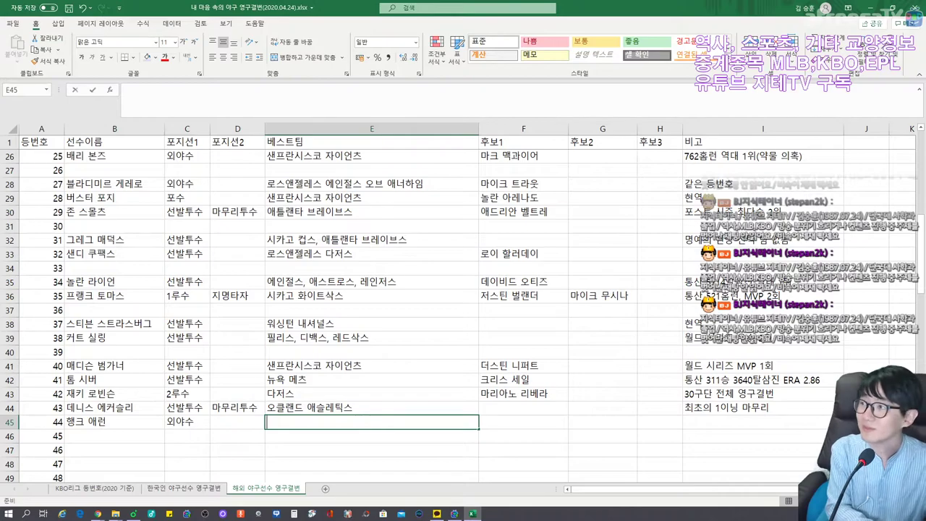
{"action": "type", "text": "애틀"}
{"action": "key", "text": "Tab"}
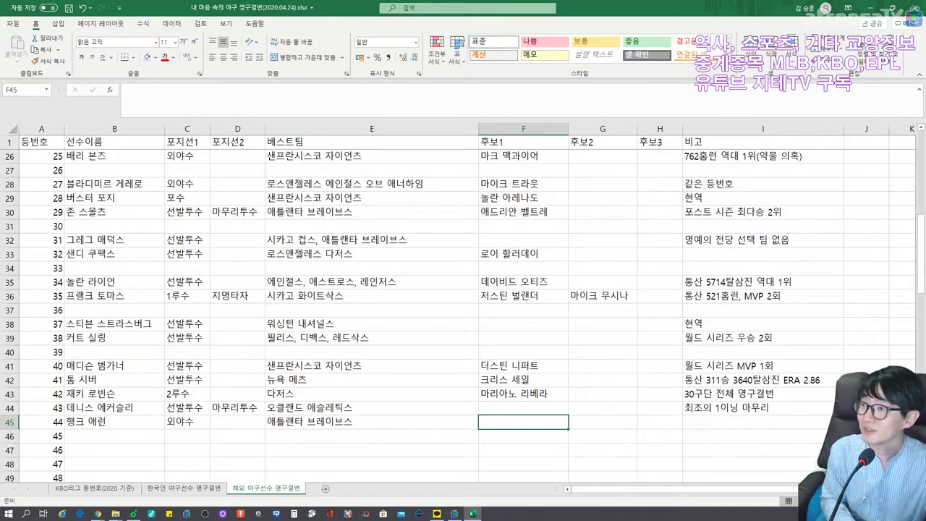
{"action": "type", "text": "레지 잭슨"}
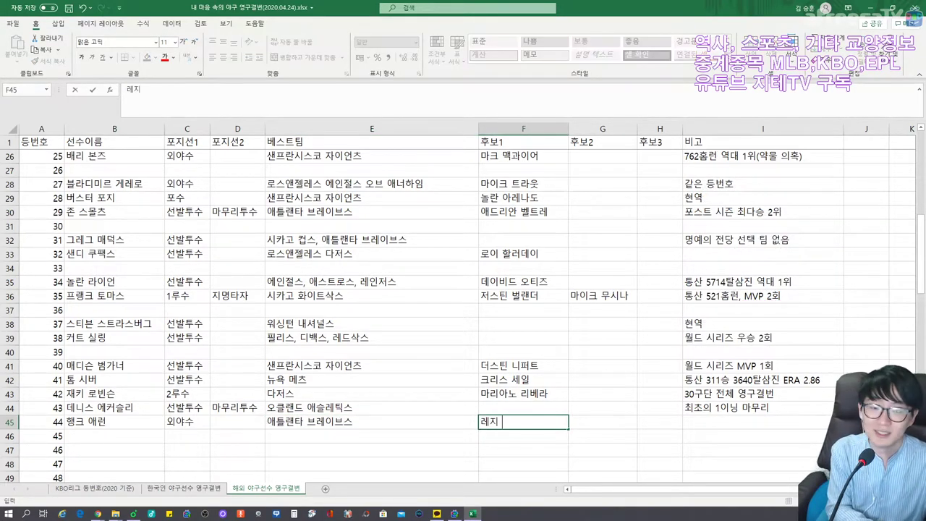
Step: Enter the remark 755홈런 역대 2위 for number 44
{"action": "key", "text": "Tab"}
{"action": "key", "text": "Tab"}
{"action": "key", "text": "Tab"}
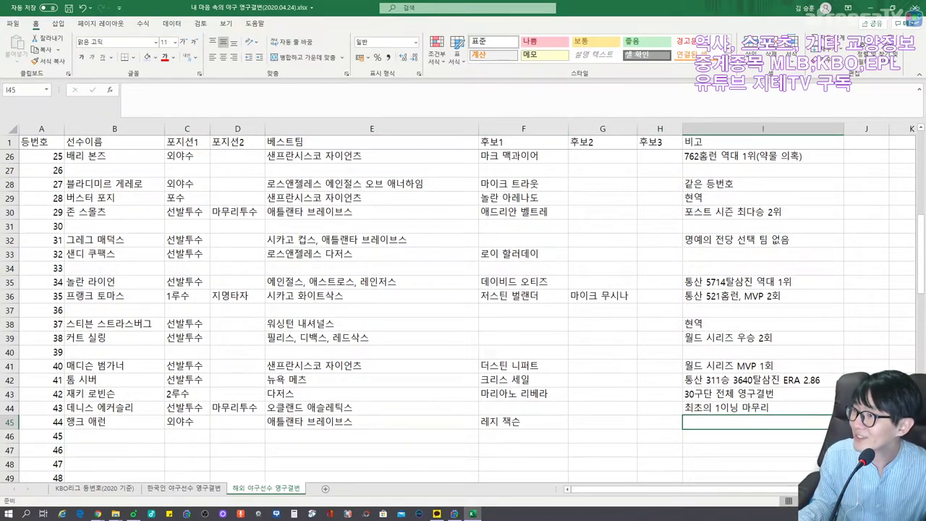
{"action": "type", "text": "7"}
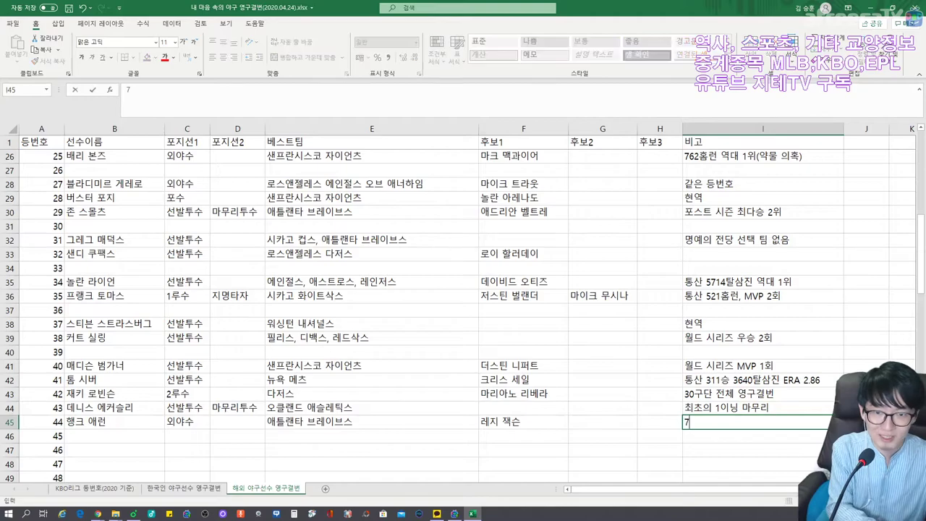
{"action": "type", "text": "55홈런 역대 2위"}
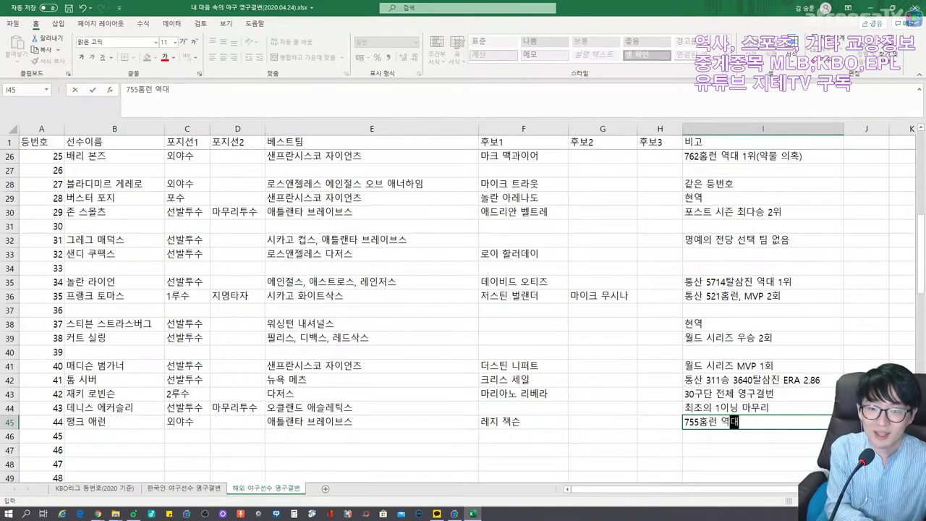
{"action": "key", "text": "Return"}
Step: Enter 페드로 마르티네스 as number 45's player with 선발투수 as the first position
{"action": "key", "text": "Left"}
{"action": "key", "text": "Left"}
{"action": "key", "text": "Left"}
{"action": "key", "text": "Left"}
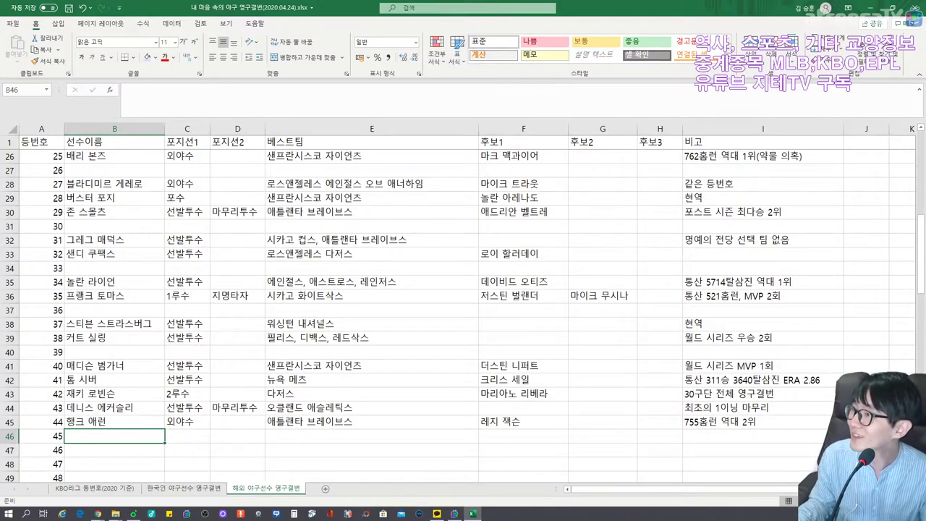
{"action": "key", "text": "alt+Tab"}
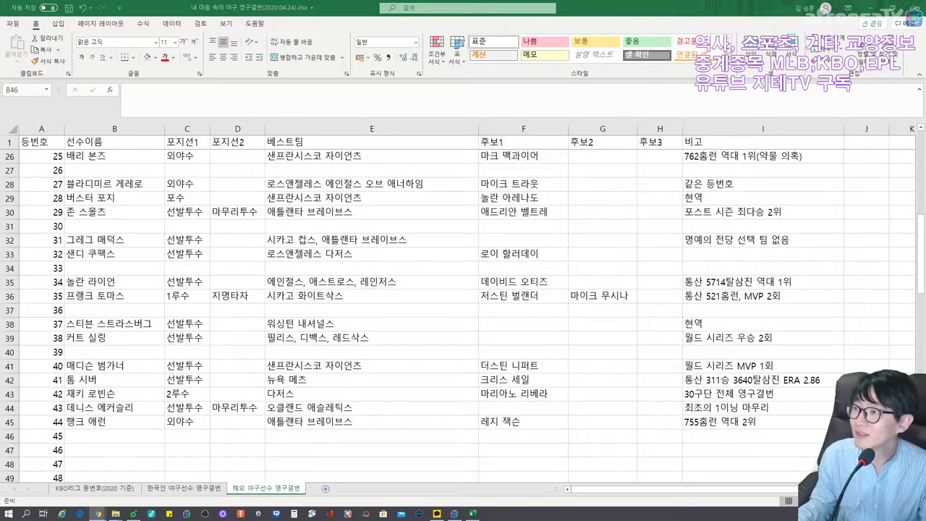
{"action": "left_click", "coordinate": [696, 4]}
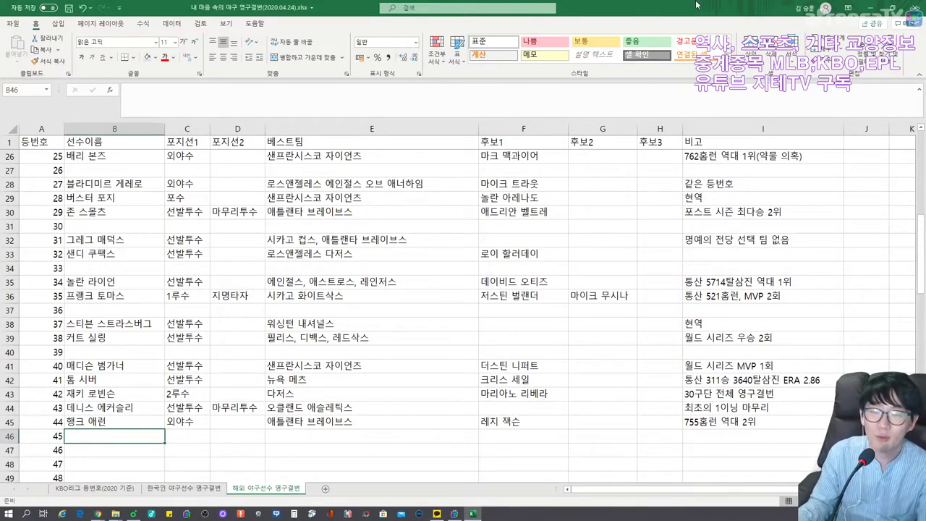
{"action": "type", "text": "페"}
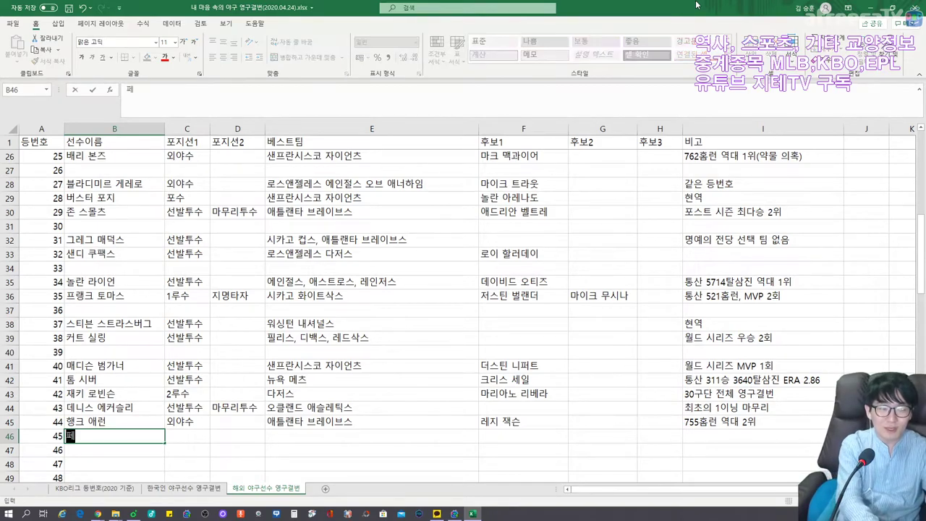
{"action": "type", "text": "드로 마르티네스"}
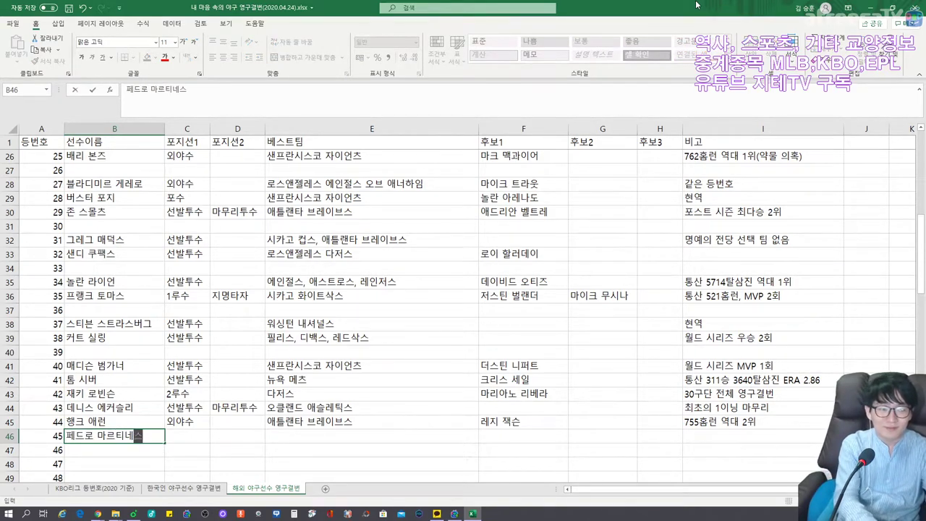
{"action": "key", "text": "Tab"}
{"action": "type", "text": "ㅅㅓㄴ발투수"}
{"action": "key", "text": "Tab"}
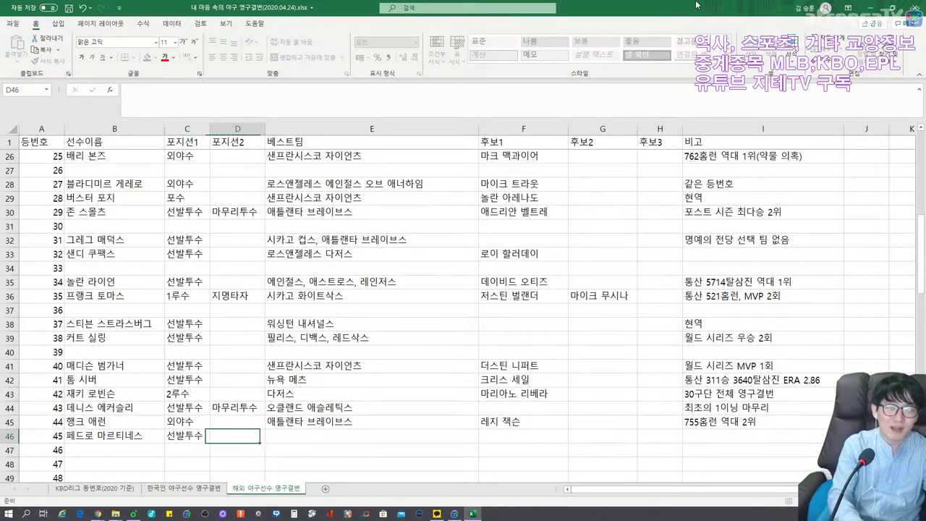
Step: Set the best team for number 45 to 보스턴 레드삭스
{"action": "key", "text": "Tab"}
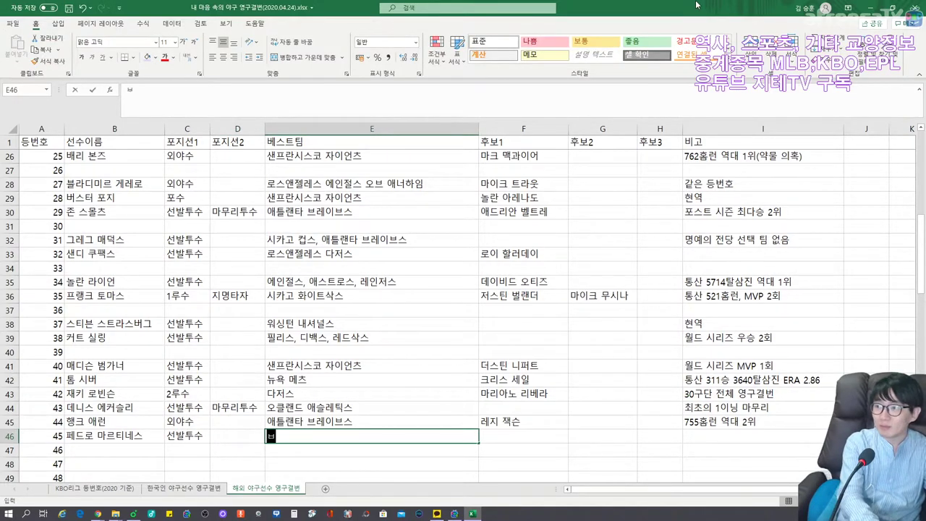
{"action": "type", "text": "보스턴 레드삭스"}
{"action": "key", "text": "Tab"}
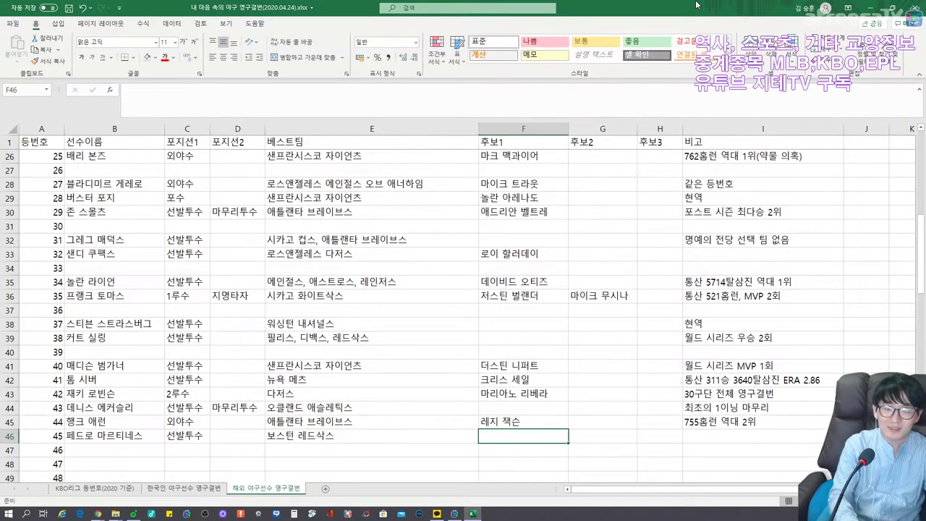
Step: Enter the remark 사이 영 상 3회 for number 45
{"action": "key", "text": "Tab"}
{"action": "key", "text": "Tab"}
{"action": "key", "text": "Tab"}
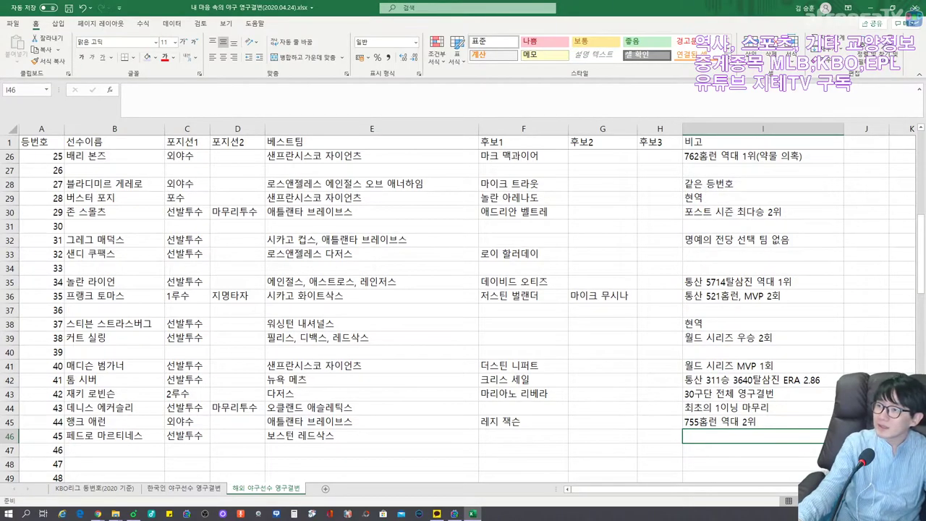
{"action": "key", "text": "alt+Tab"}
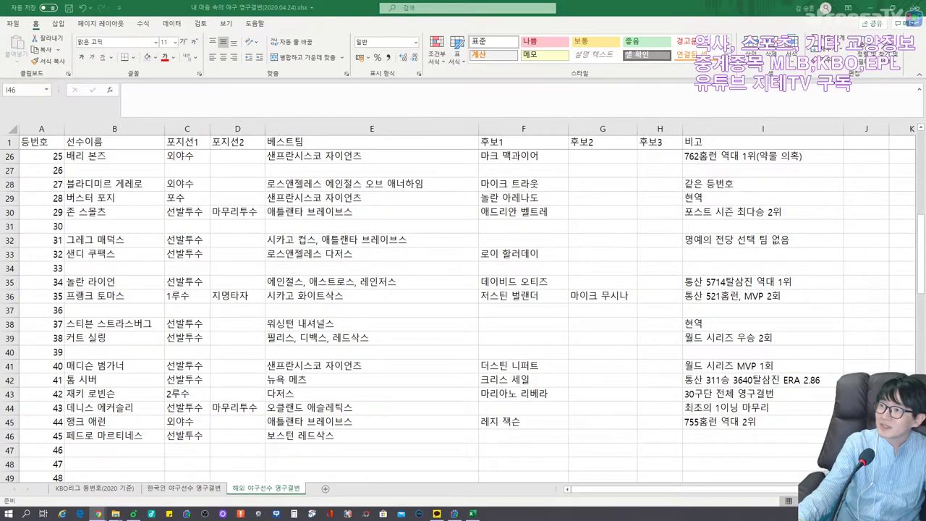
{"action": "left_click", "coordinate": [614, 5]}
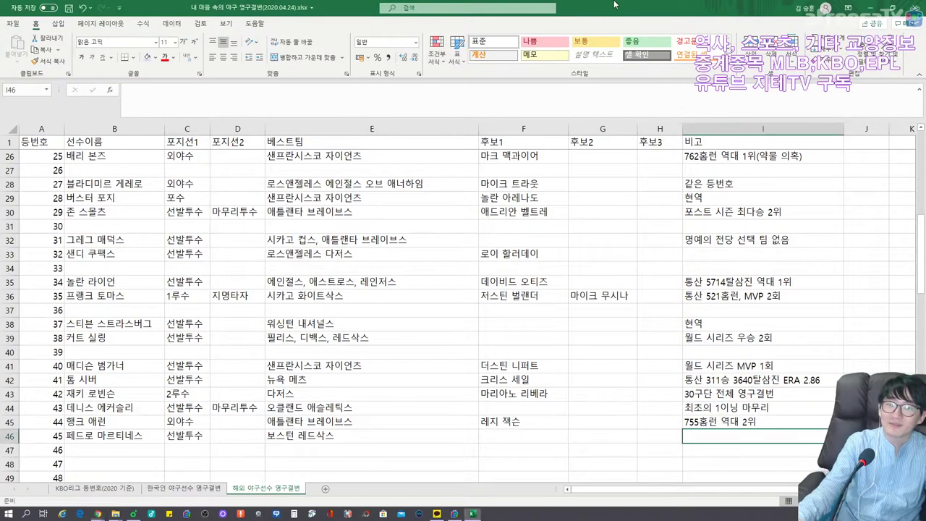
{"action": "type", "text": "사이 영"}
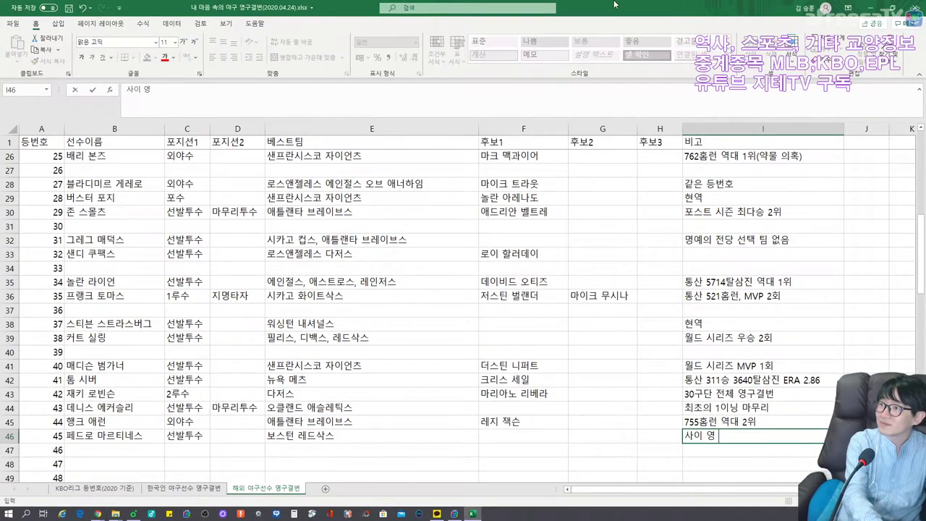
{"action": "type", "text": " 상 3호ㅣ"}
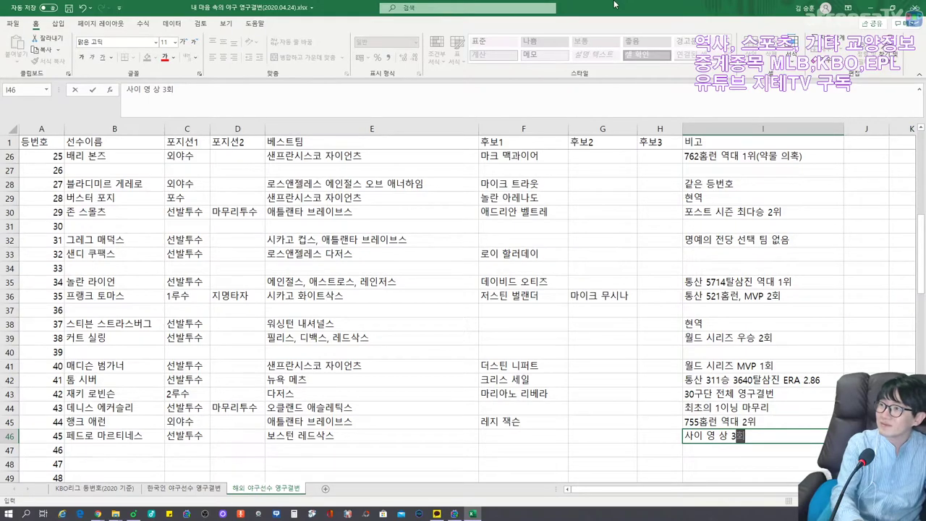
{"action": "key", "text": "Return"}
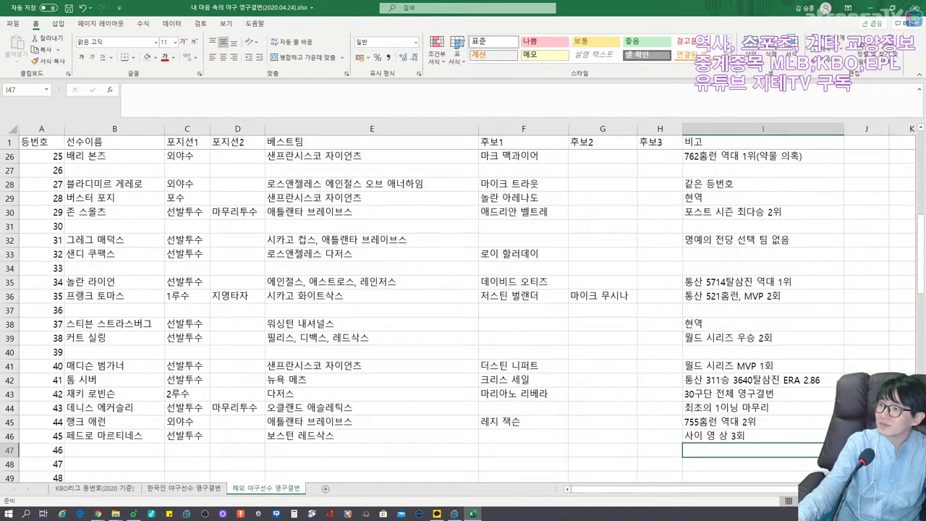
Step: Enter 앤디 페티트 as number 46's player with 선발투수 as the first position
{"action": "key", "text": "alt+Tab"}
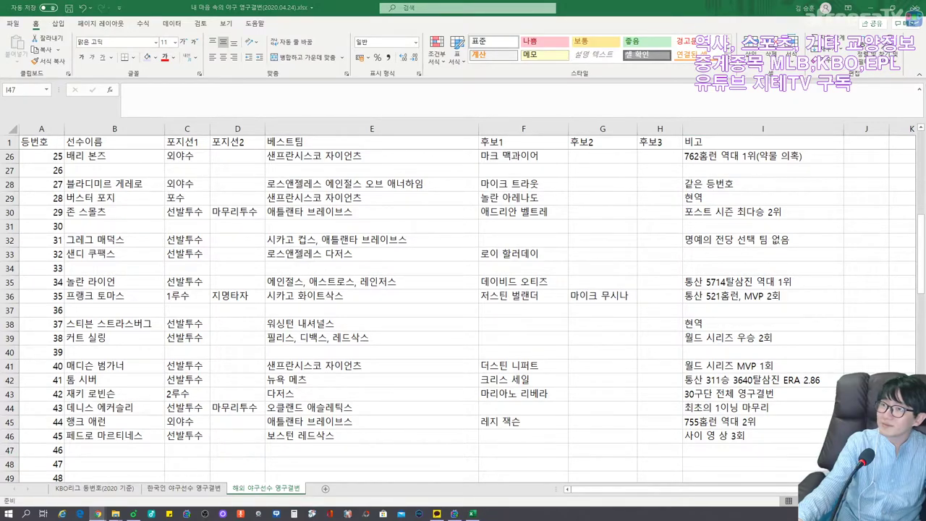
{"action": "key", "text": "alt+Tab"}
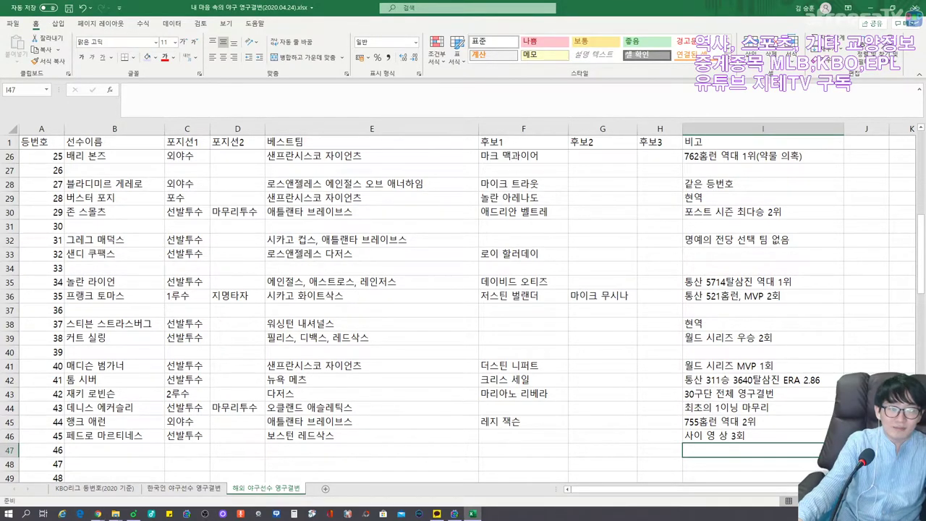
{"action": "left_click", "coordinate": [114, 450]}
{"action": "scroll", "coordinate": [463, 314], "scroll_direction": "down", "scroll_amount": 4}
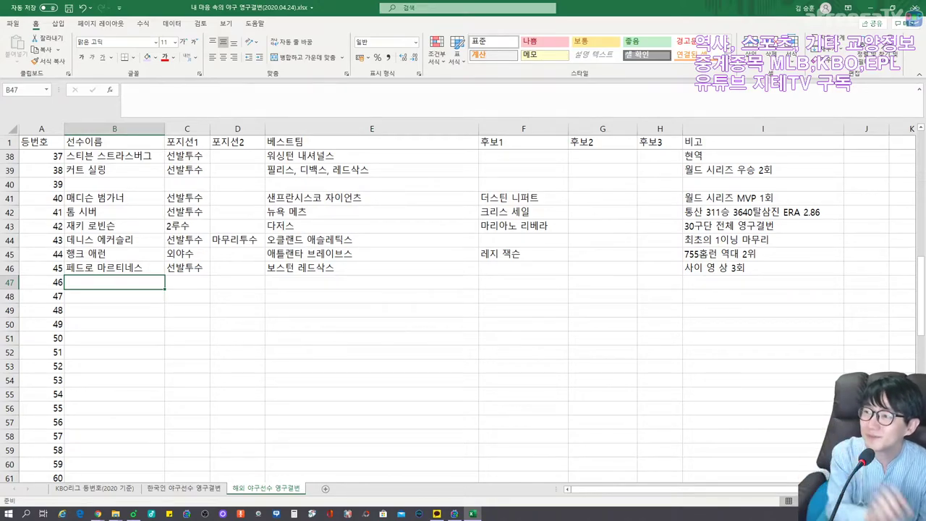
{"action": "type", "text": "앤디 페티트"}
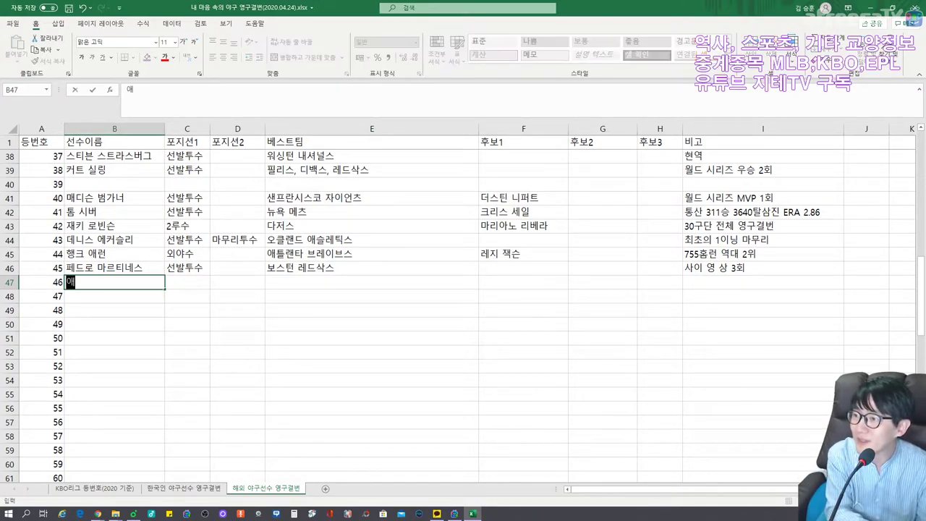
{"action": "key", "text": "Tab"}
{"action": "type", "text": "선발투수"}
{"action": "key", "text": "Tab"}
Step: Set number 46's best team to 뉴욕 양키스 and its first candidate to 크레이그 킴브렐
{"action": "key", "text": "Tab"}
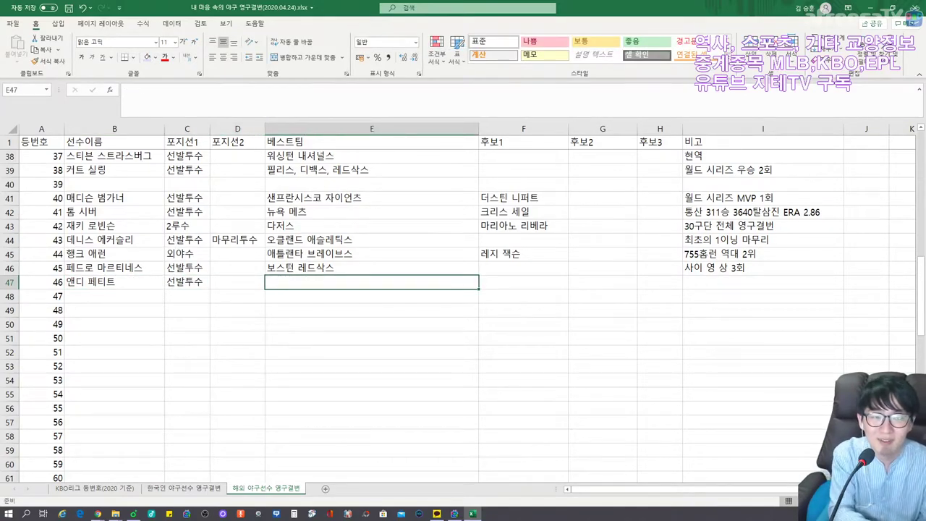
{"action": "type", "text": "뉴욕 양키스"}
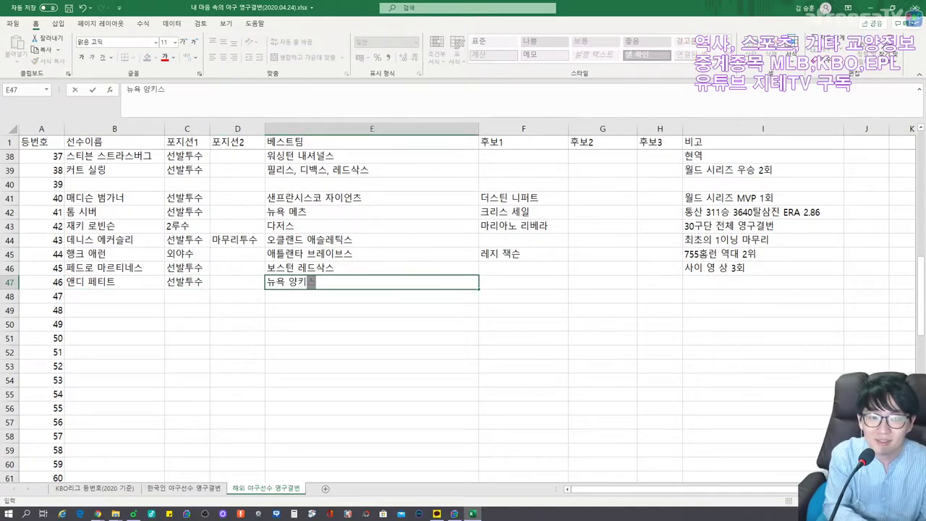
{"action": "key", "text": "Tab"}
{"action": "type", "text": "크레이그"}
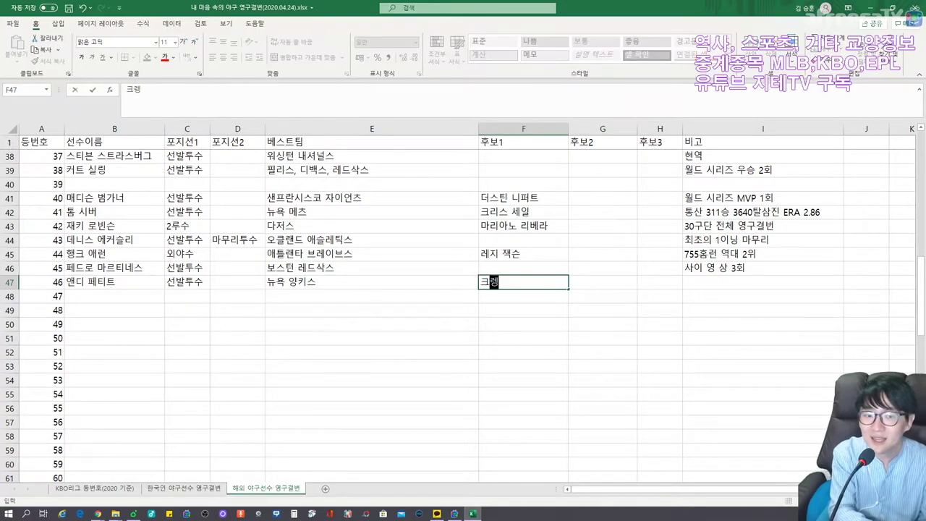
{"action": "type", "text": " 킴브렐"}
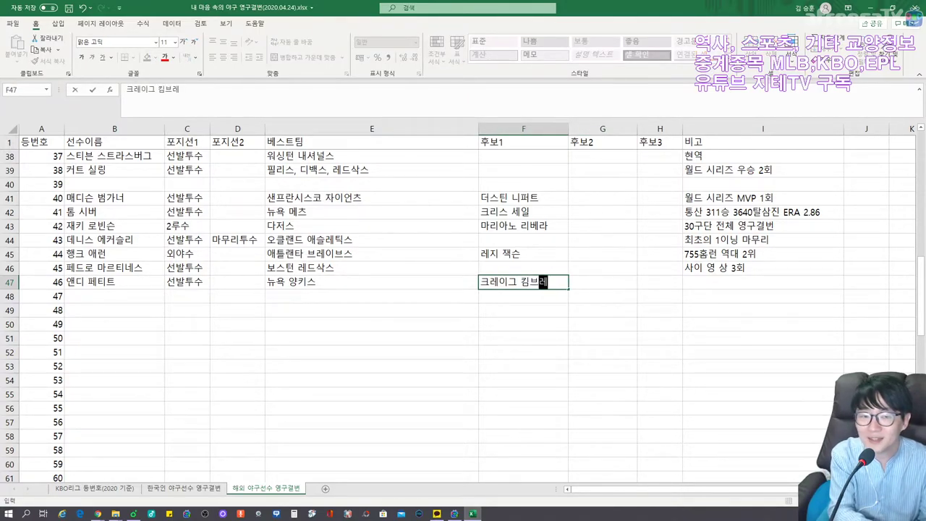
Step: Enter the remark 포스트 시즌 최다승 1위 for number 46
{"action": "key", "text": "Tab"}
{"action": "key", "text": "Tab"}
{"action": "key", "text": "Tab"}
{"action": "type", "text": "포"}
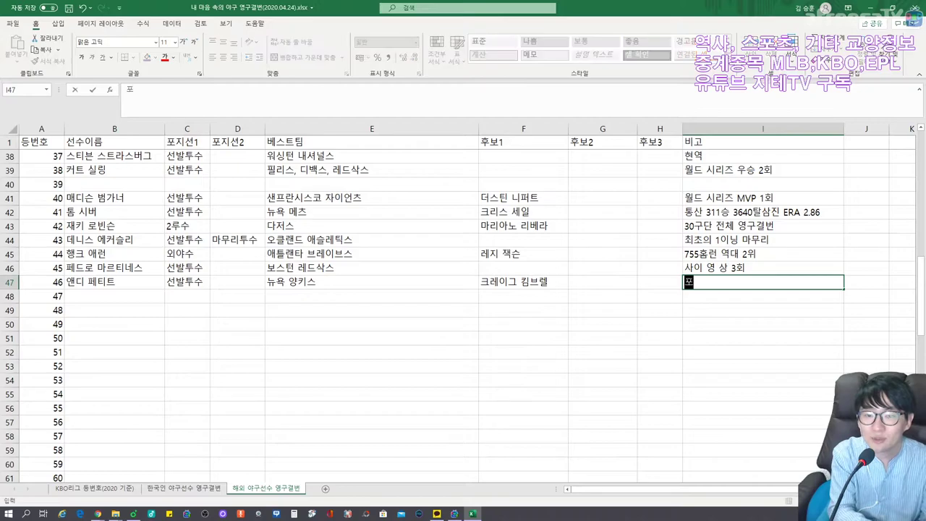
{"action": "type", "text": "스트 시즌 최다승 1위"}
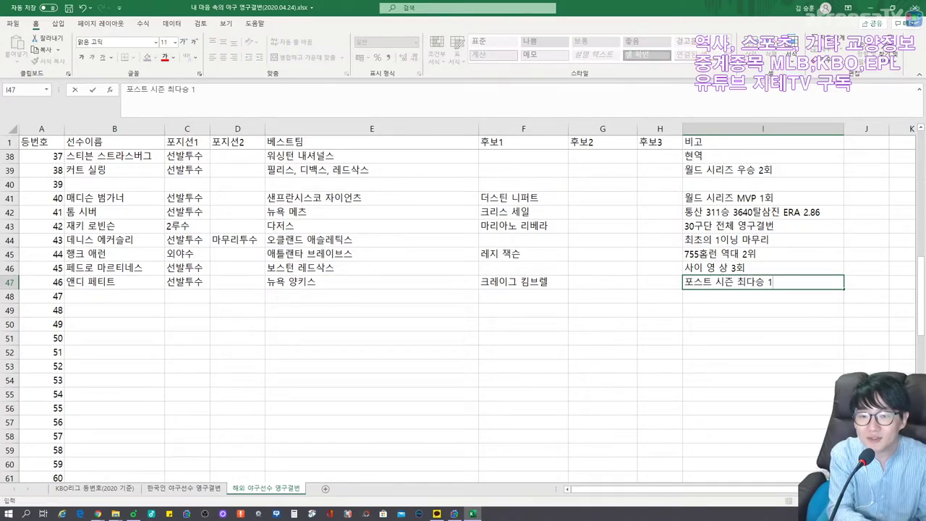
{"action": "key", "text": "Return"}
Step: Enter 탐 글래빈 as number 47's player with 선발투수 as the first position
{"action": "key", "text": "Left"}
{"action": "key", "text": "Left"}
{"action": "key", "text": "Left"}
{"action": "key", "text": "Left"}
{"action": "key", "text": "Left"}
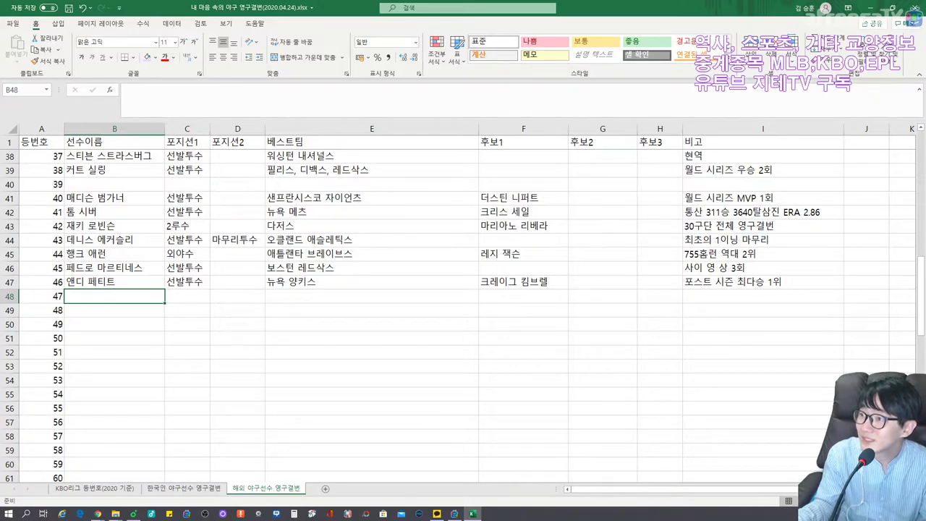
{"action": "type", "text": "탐 글래빈"}
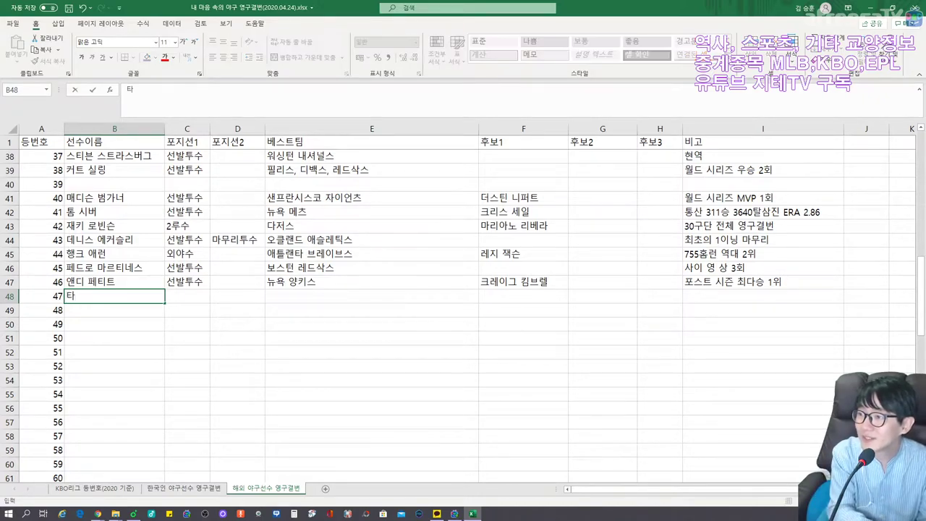
{"action": "key", "text": "Tab"}
{"action": "type", "text": "선"}
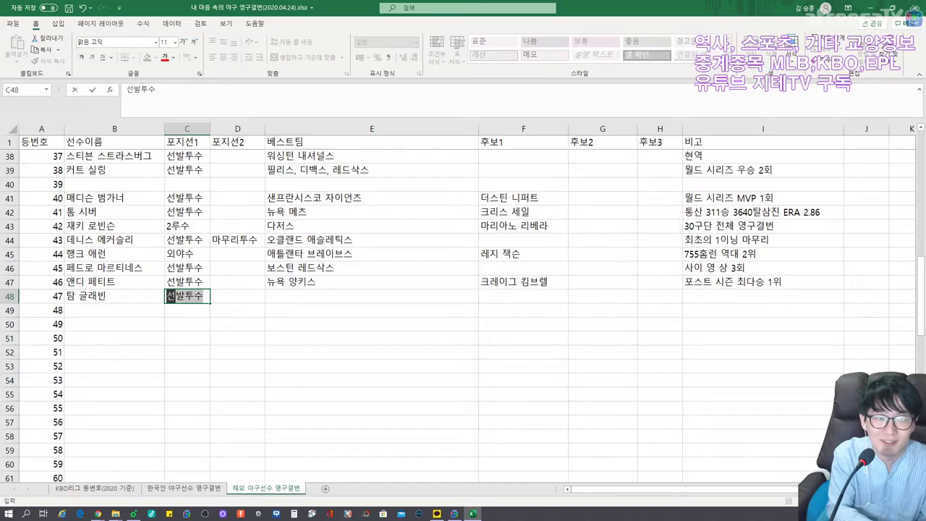
Step: Set the best team for number 47 to 애틀랜타 브레이브스
{"action": "key", "text": "Tab"}
{"action": "key", "text": "Tab"}
{"action": "type", "text": "애"}
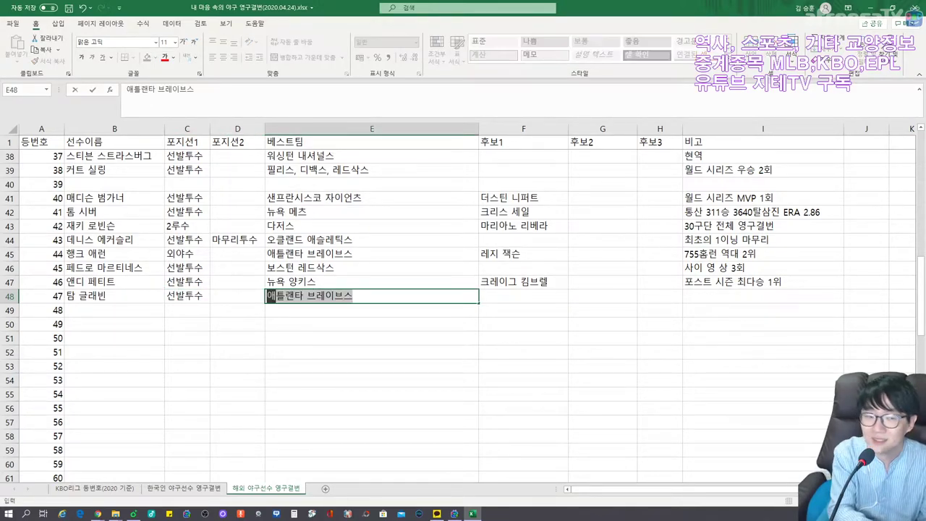
{"action": "key", "text": "Tab"}
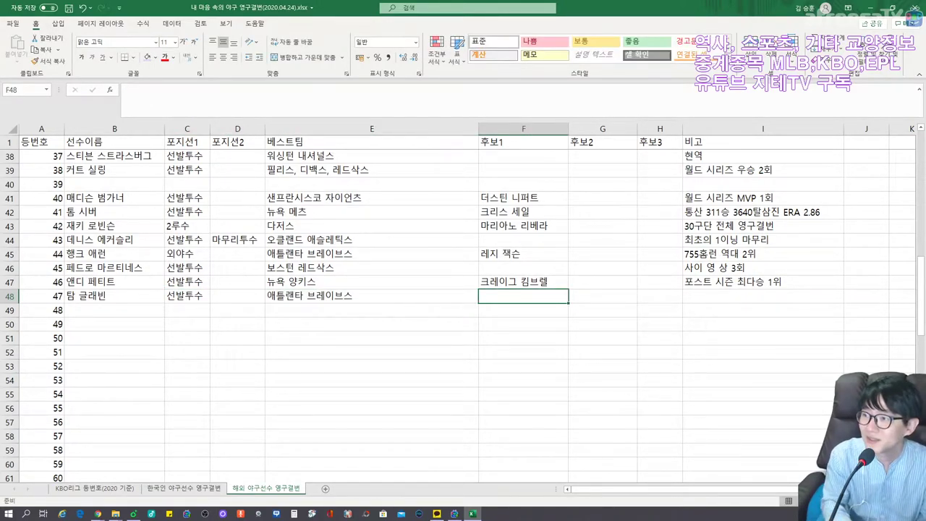
Step: Enter the remark 사이 영 상 2회, 월드 시리즈 MVP 1회 for number 47 and fit the remarks column's width to its contents
{"action": "key", "text": "Tab"}
{"action": "key", "text": "Tab"}
{"action": "key", "text": "Tab"}
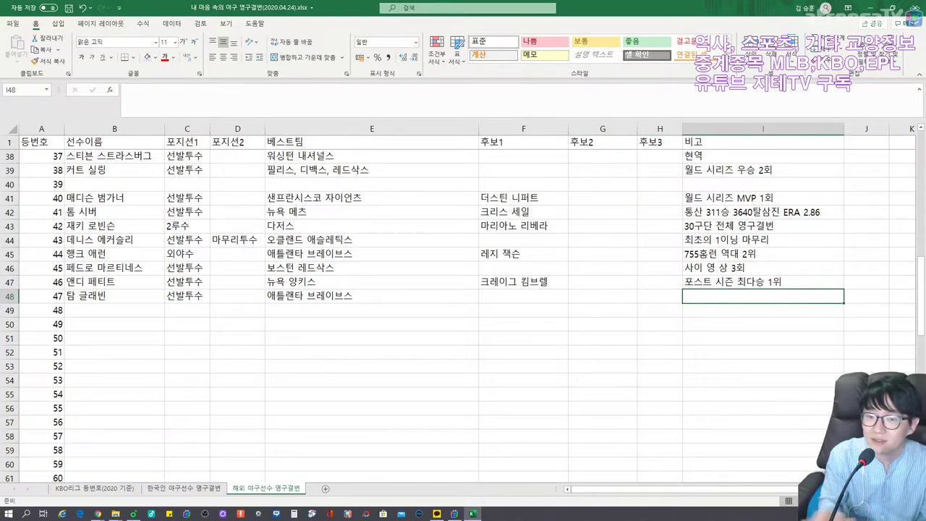
{"action": "key", "text": "alt+Tab"}
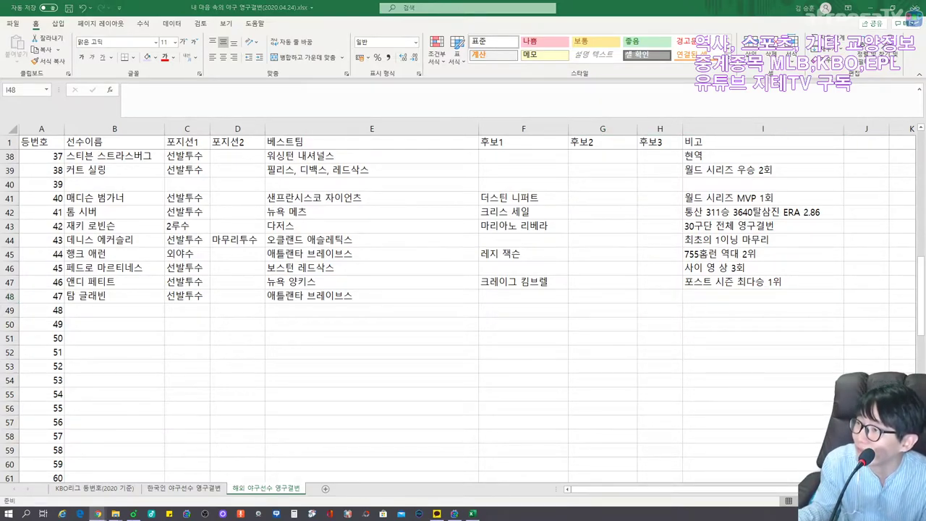
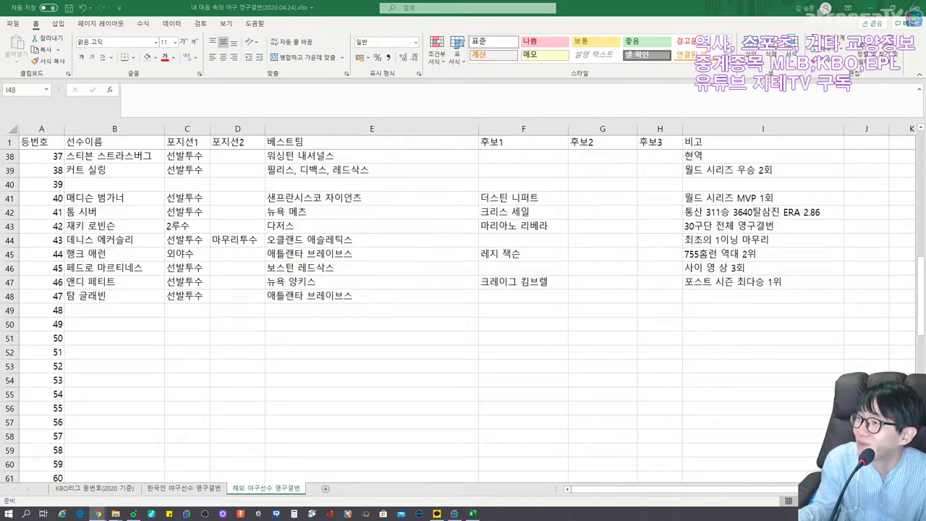
{"action": "left_click", "coordinate": [724, 298]}
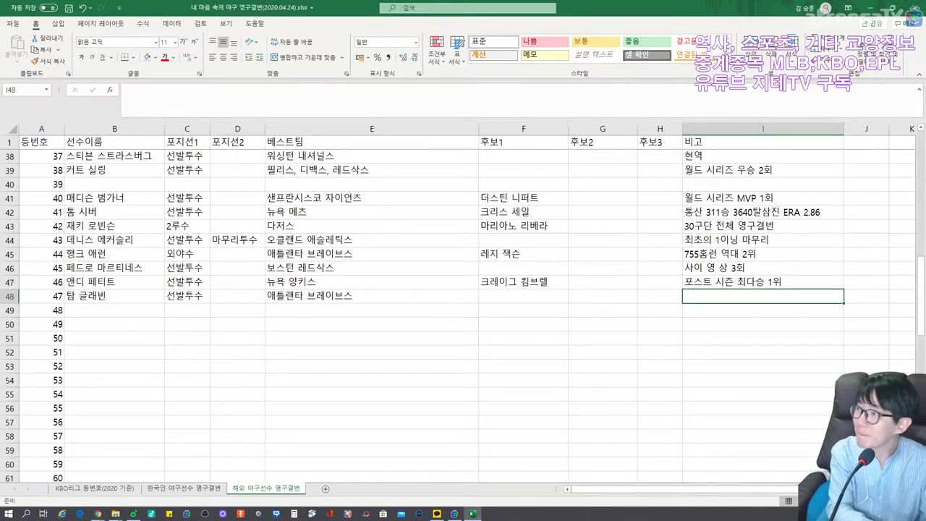
{"action": "type", "text": "사이 영 상 "}
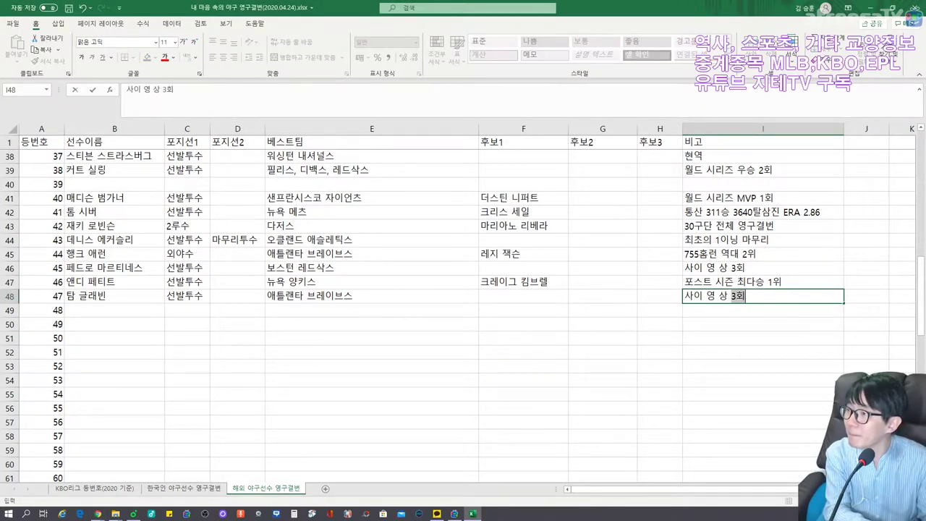
{"action": "type", "text": "2회"}
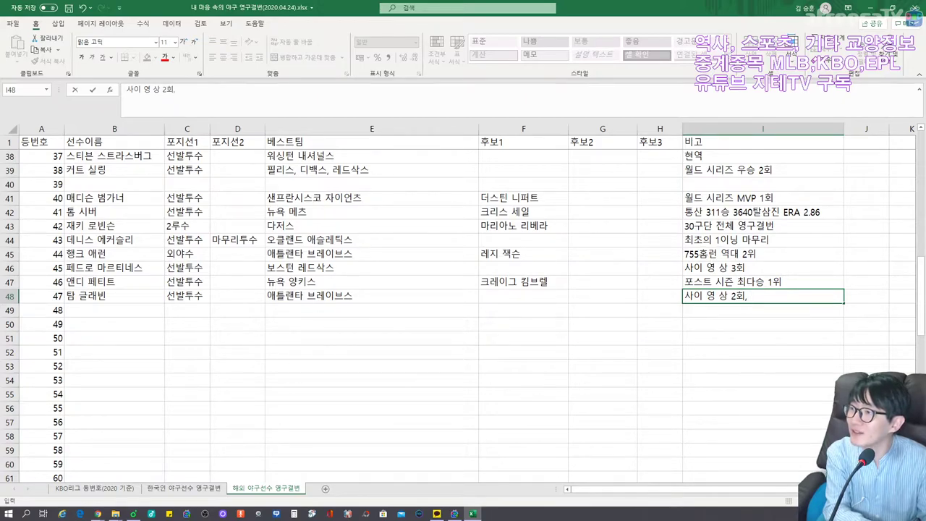
{"action": "type", "text": ", 월드 시"}
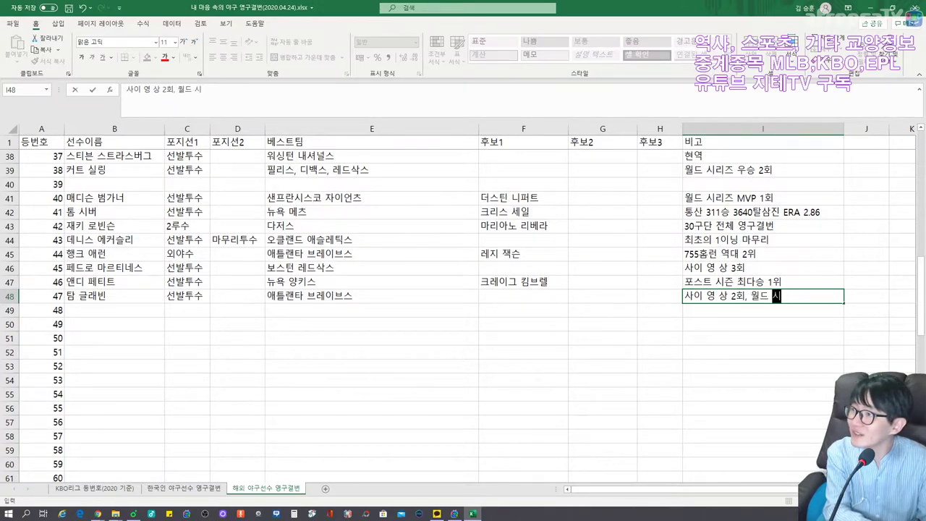
{"action": "type", "text": "리즈 MVP 1회"}
{"action": "key", "text": "Return"}
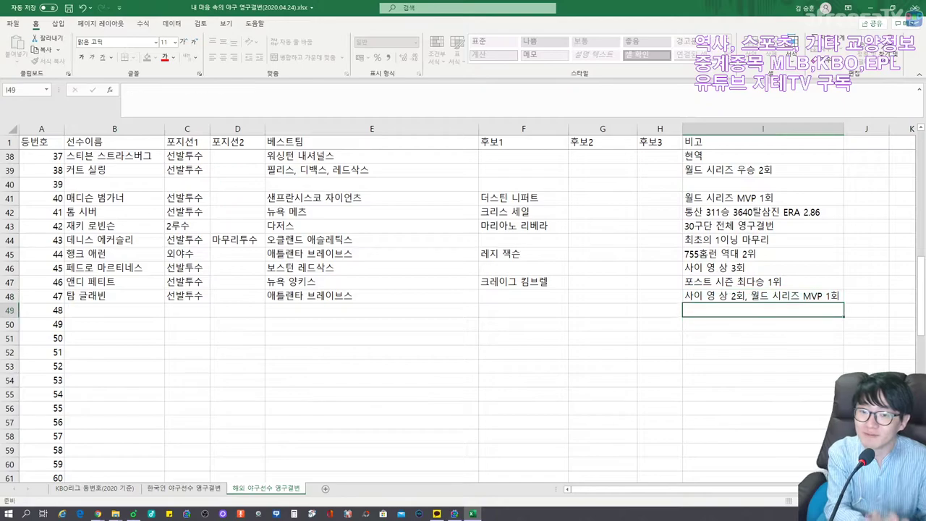
{"action": "key", "text": "Up"}
{"action": "double_click", "coordinate": [843, 129]}
Step: Enter 제이콥 디그롬 as number 48's player with 선발투수 as the first position
{"action": "left_click", "coordinate": [114, 310]}
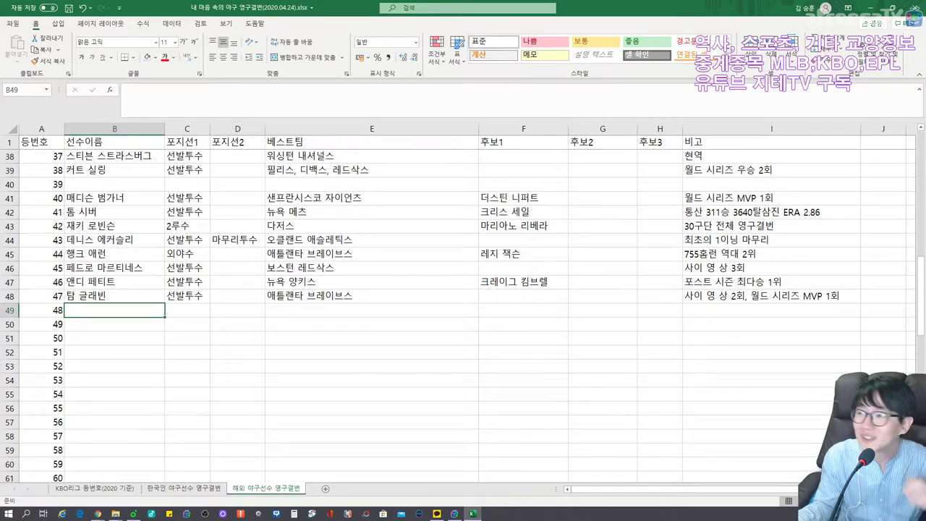
{"action": "key", "text": "alt+Tab"}
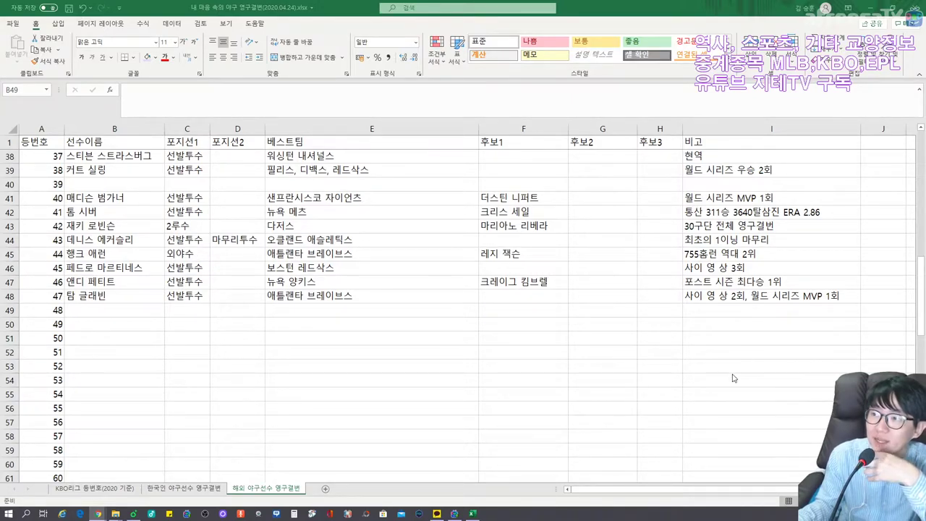
{"action": "left_click", "coordinate": [115, 308]}
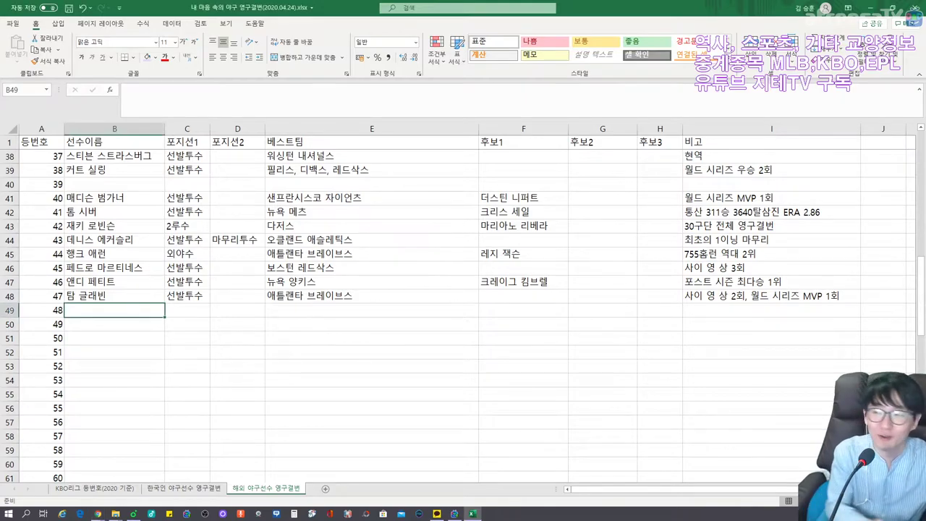
{"action": "type", "text": "제이콥 디그롬"}
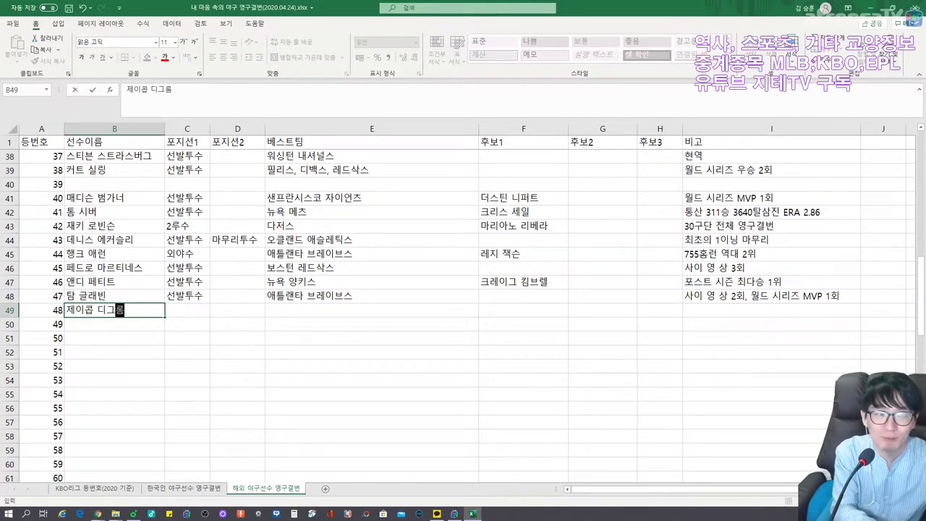
{"action": "key", "text": "Tab"}
{"action": "type", "text": "선발투수"}
Step: Set the best team for number 48 to 뉴욕 메츠
{"action": "key", "text": "Tab"}
{"action": "key", "text": "Tab"}
{"action": "type", "text": "뉴요욕 메츠"}
Step: Enter the remark 사이 영 상 2회 for number 48
{"action": "key", "text": "Tab"}
{"action": "key", "text": "Tab"}
{"action": "key", "text": "Tab"}
{"action": "key", "text": "Tab"}
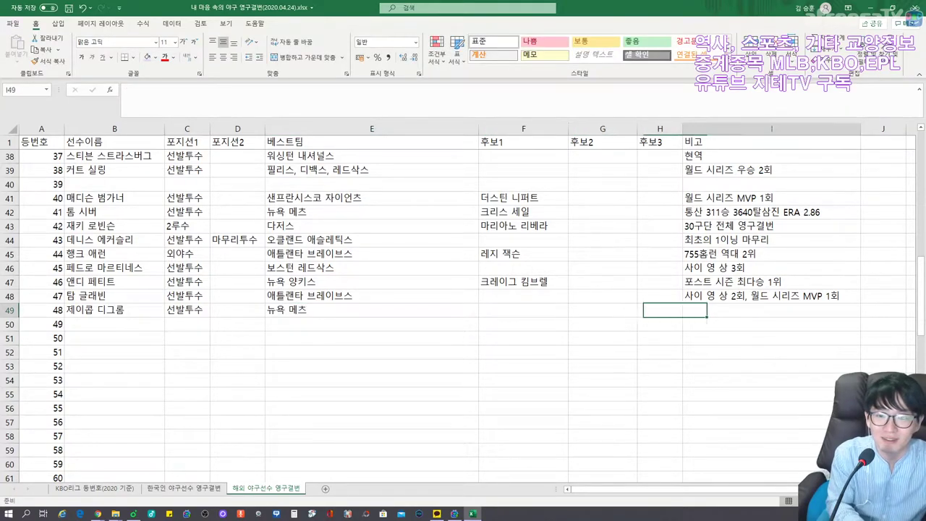
{"action": "type", "text": "사ㅇ"}
{"action": "type", "text": "이 영 상 2"}
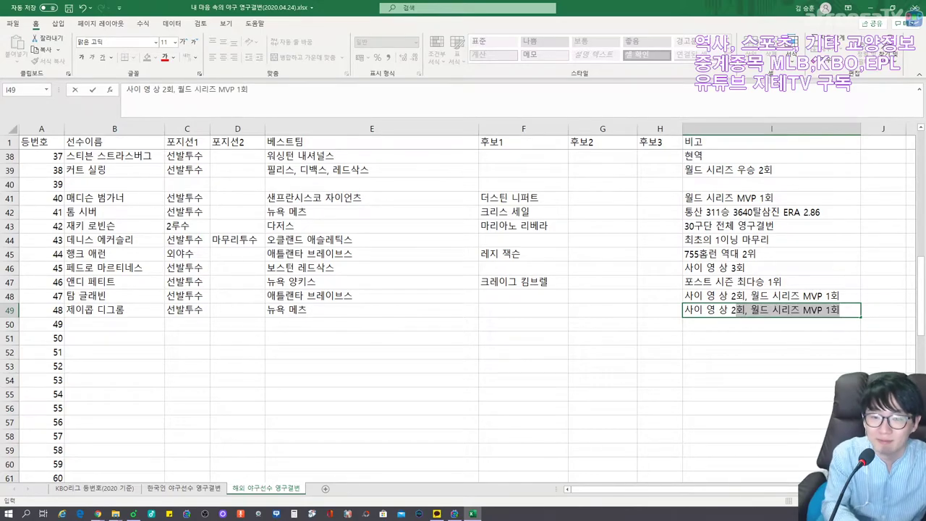
{"action": "type", "text": "회"}
{"action": "key", "text": "Return"}
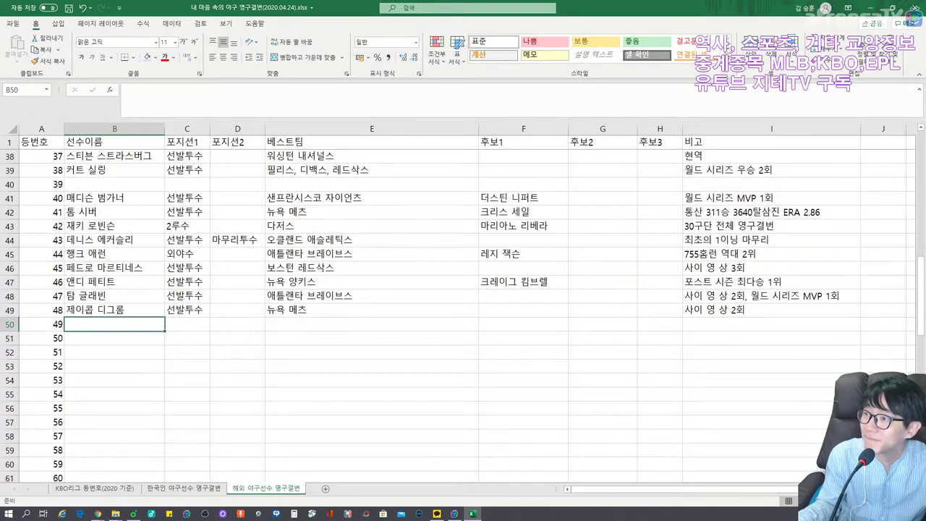
Step: Enter 팀 웨이크필드 as number 49's player with 선발투수 as the first position
{"action": "type", "text": "팀 웨이크필드"}
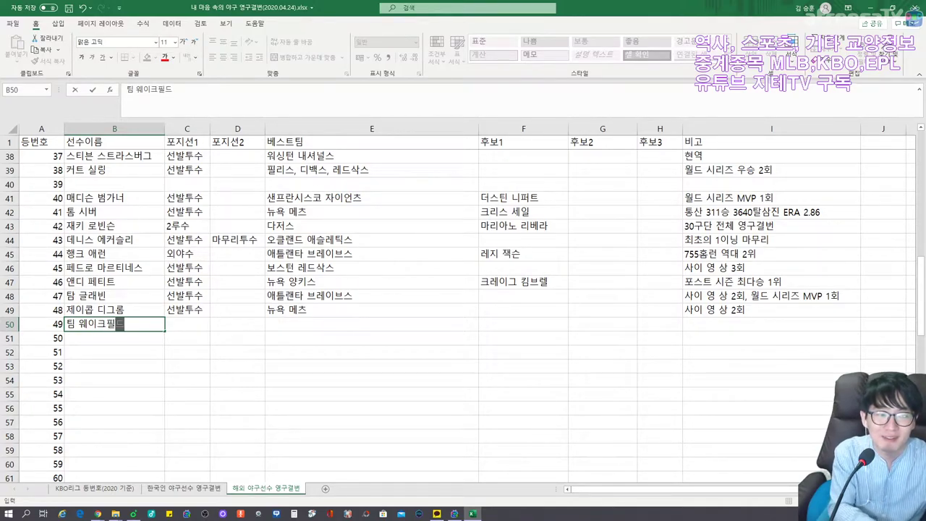
{"action": "key", "text": "Tab"}
{"action": "type", "text": "선발투수"}
Step: Set the best team for number 49 to 보스턴 레드삭스
{"action": "key", "text": "Tab"}
{"action": "key", "text": "Tab"}
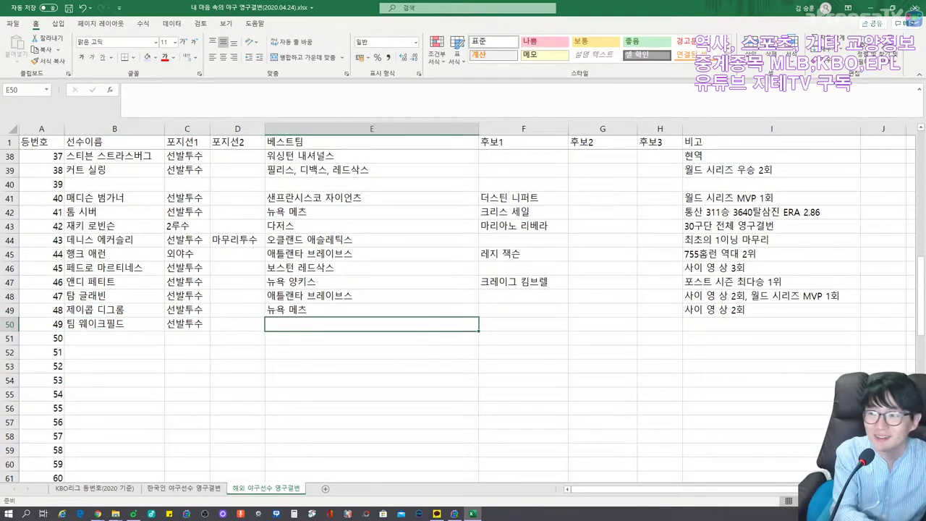
{"action": "type", "text": "보스턴 레드삭스"}
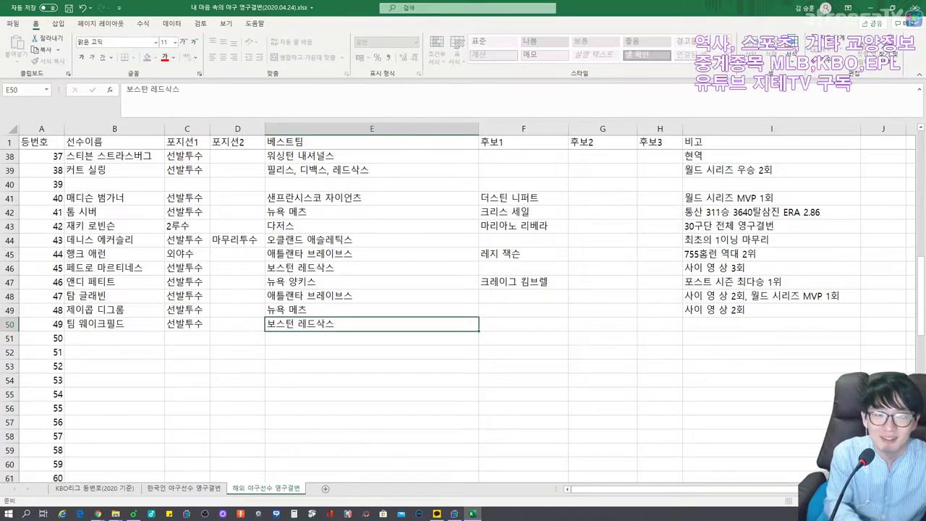
Step: Enter the remark 너클볼 투수 for number 49
{"action": "key", "text": "Tab"}
{"action": "key", "text": "Tab"}
{"action": "key", "text": "Tab"}
{"action": "key", "text": "Tab"}
{"action": "type", "text": "너클로"}
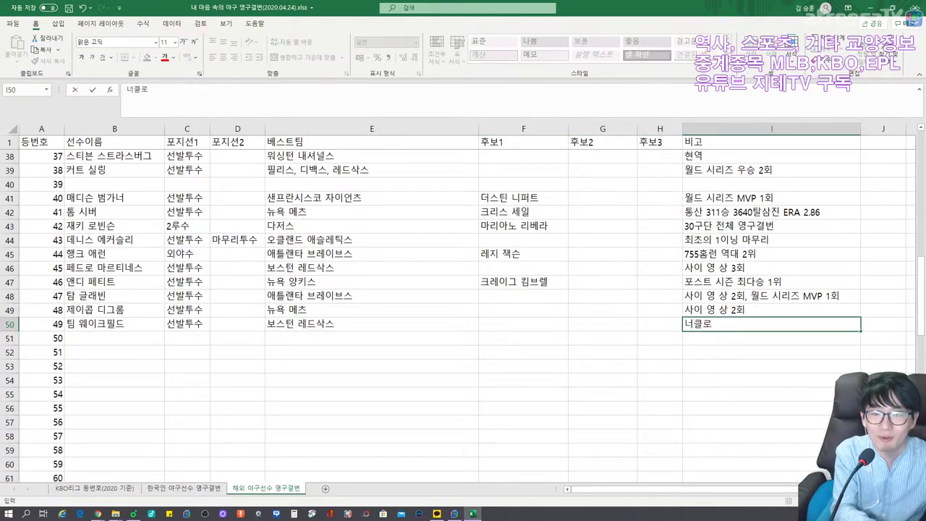
{"action": "key", "text": "BackSpace"}
{"action": "type", "text": "볼 투수"}
{"action": "key", "text": "Return"}
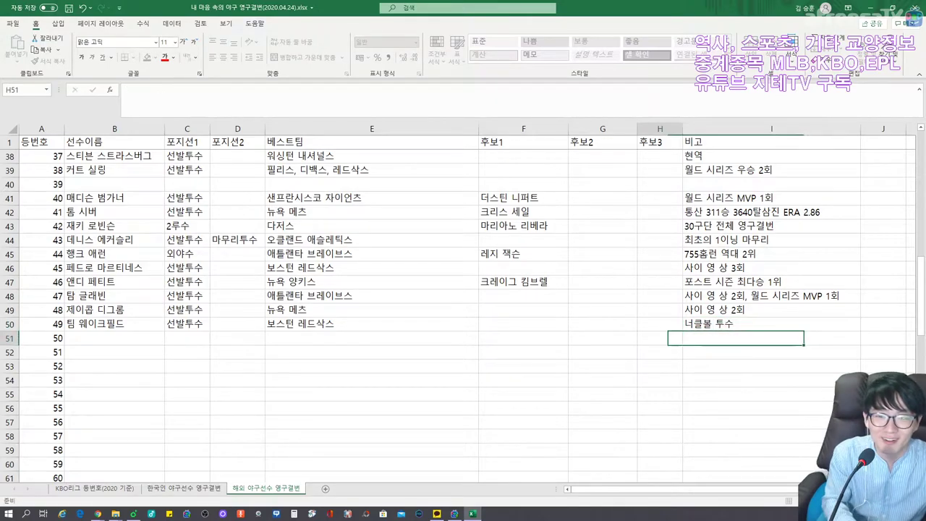
Step: Enter 아담 웨인라이트 as number 50's player with 선발투수 as the first position
{"action": "left_click", "coordinate": [114, 337]}
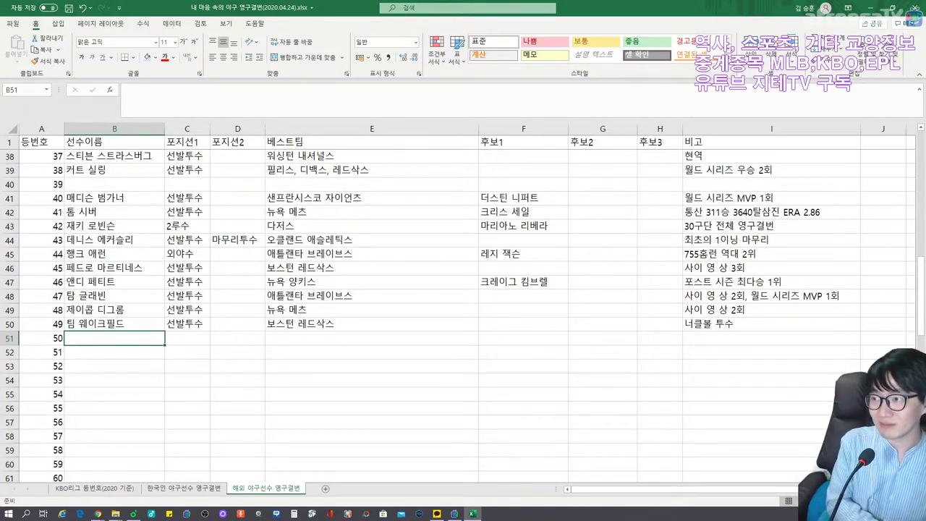
{"action": "type", "text": "아담 웨인라이트"}
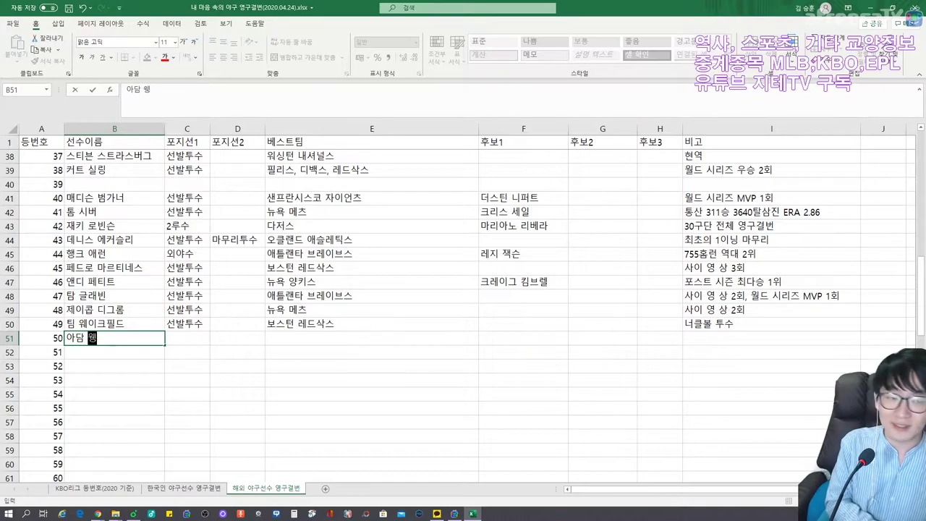
{"action": "key", "text": "Tab"}
{"action": "type", "text": "선발투수"}
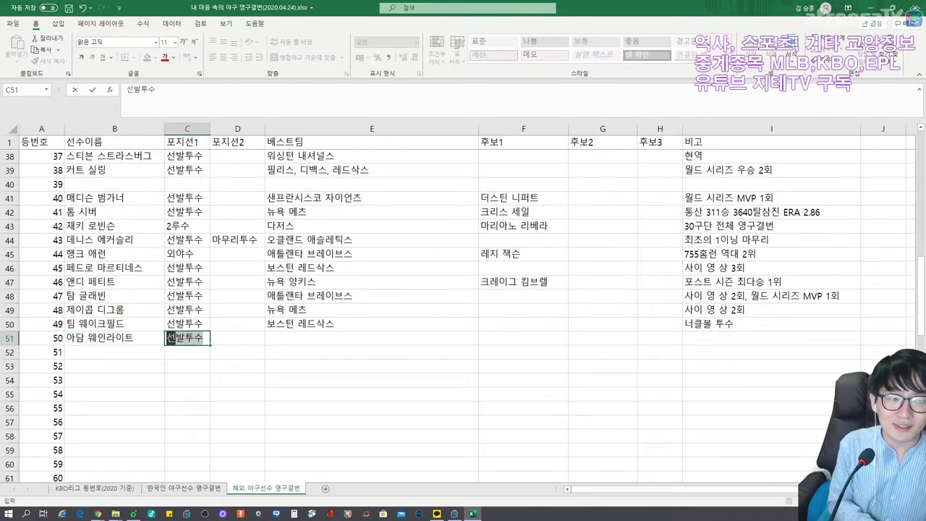
Step: Set the best team for number 50 to 세인트루이스 카디널스
{"action": "key", "text": "Tab"}
{"action": "key", "text": "Tab"}
{"action": "type", "text": "세인트루이스 카디널스"}
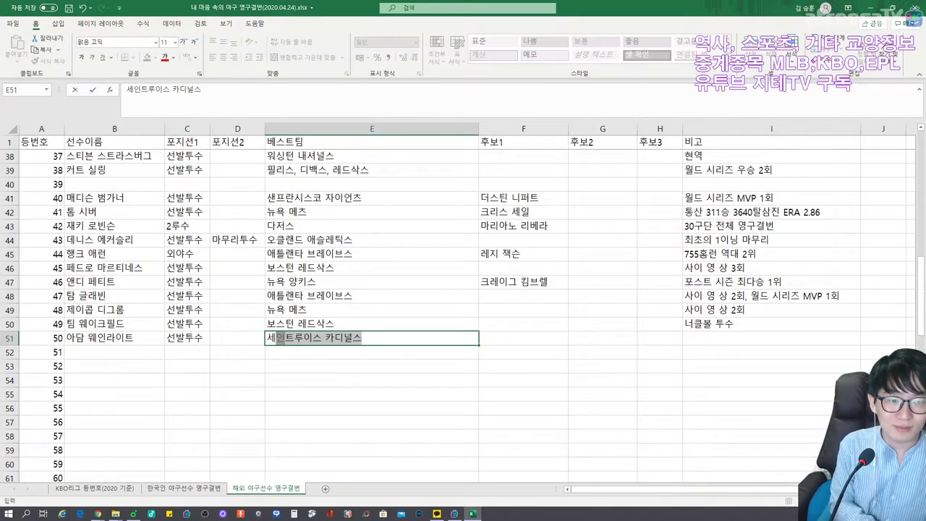
Step: Enter the remark 현역 for number 50
{"action": "key", "text": "Tab"}
{"action": "key", "text": "Tab"}
{"action": "key", "text": "Tab"}
{"action": "key", "text": "Tab"}
{"action": "key", "text": "Down"}
{"action": "key", "text": "Left"}
{"action": "key", "text": "Left"}
{"action": "key", "text": "Left"}
{"action": "key", "text": "Left"}
{"action": "key", "text": "Left"}
{"action": "key", "text": "Left"}
{"action": "key", "text": "Right"}
{"action": "key", "text": "Right"}
{"action": "key", "text": "Right"}
{"action": "key", "text": "Right"}
{"action": "key", "text": "Right"}
{"action": "key", "text": "Right"}
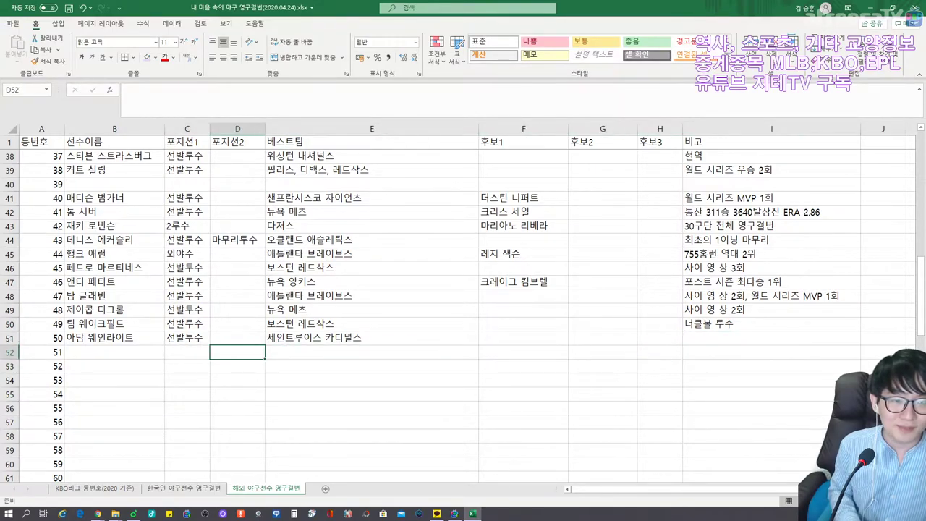
{"action": "key", "text": "Up"}
{"action": "type", "text": "ㅎㅕㄴ역"}
{"action": "key", "text": "Return"}
Step: Enter 랜디 존슨 as number 51's player with 선발투수 as the first position
{"action": "key", "text": "Left"}
{"action": "key", "text": "Left"}
{"action": "key", "text": "Left"}
{"action": "key", "text": "Left"}
{"action": "key", "text": "Left"}
{"action": "key", "text": "Left"}
{"action": "key", "text": "Left"}
{"action": "key", "text": "Left"}
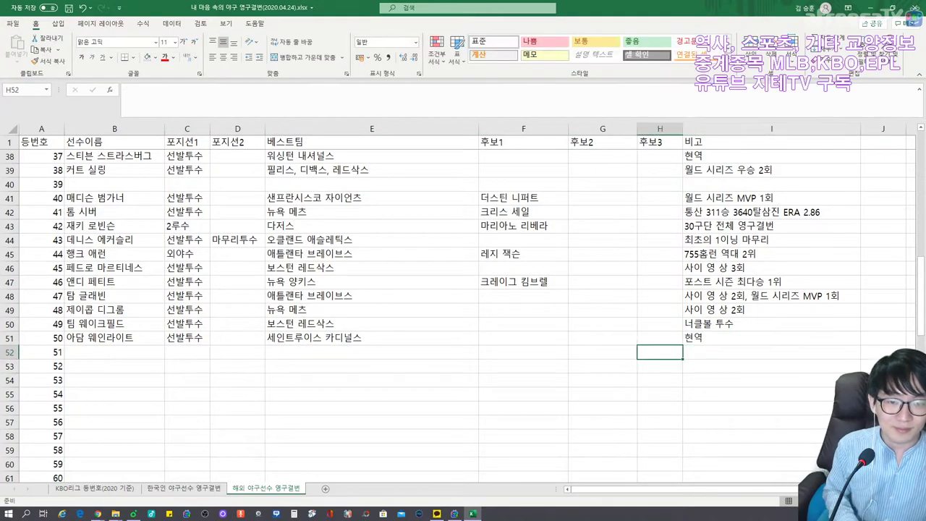
{"action": "key", "text": "Right"}
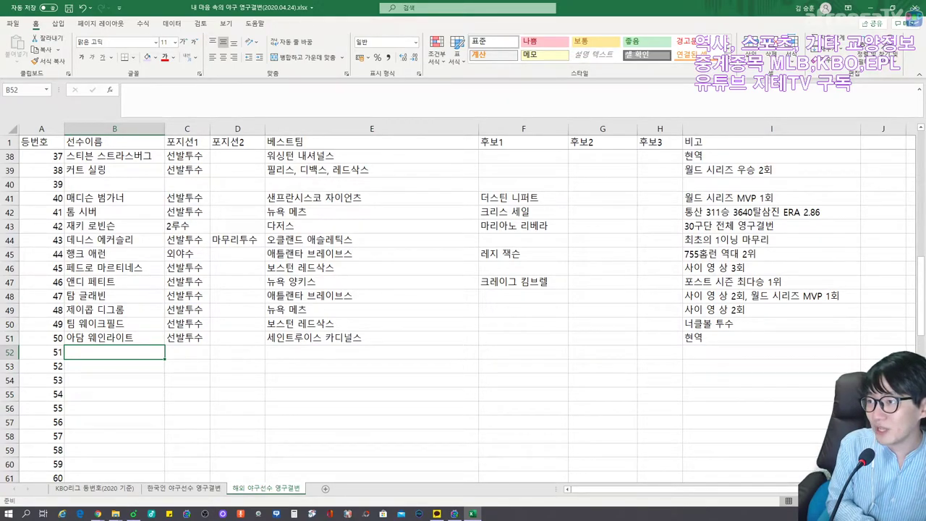
{"action": "type", "text": "랜디 존슨"}
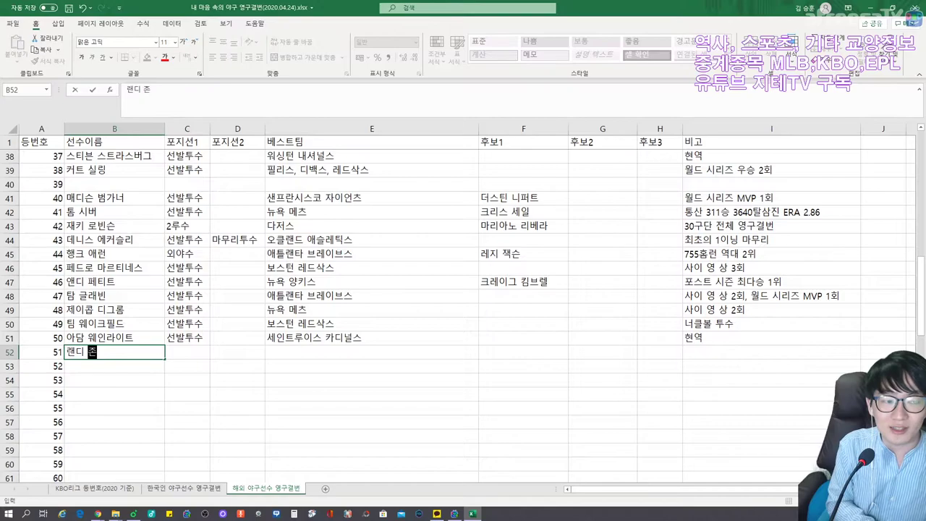
{"action": "key", "text": "Tab"}
{"action": "type", "text": "ㅅ선발투수"}
Step: Set the best team for number 51 to 애리조나 다이아몬드백스
{"action": "key", "text": "Tab"}
{"action": "key", "text": "Tab"}
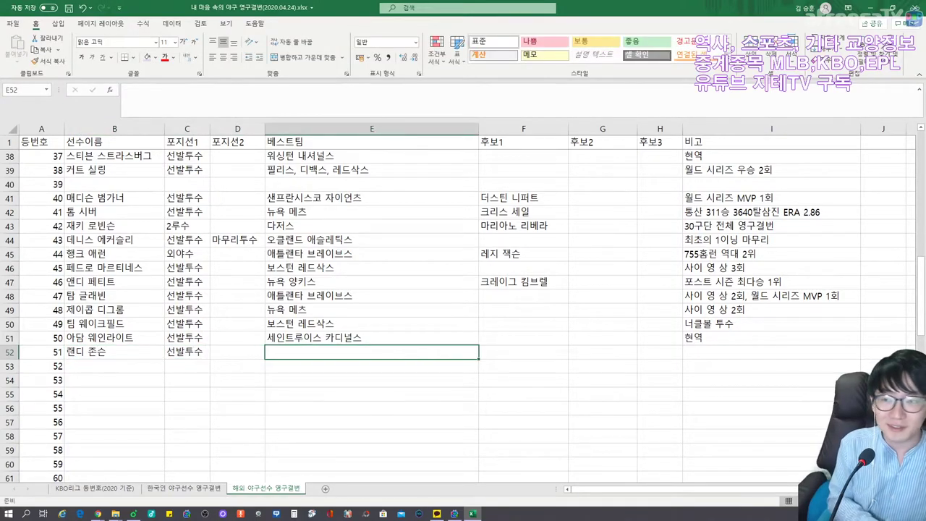
{"action": "type", "text": "애리"}
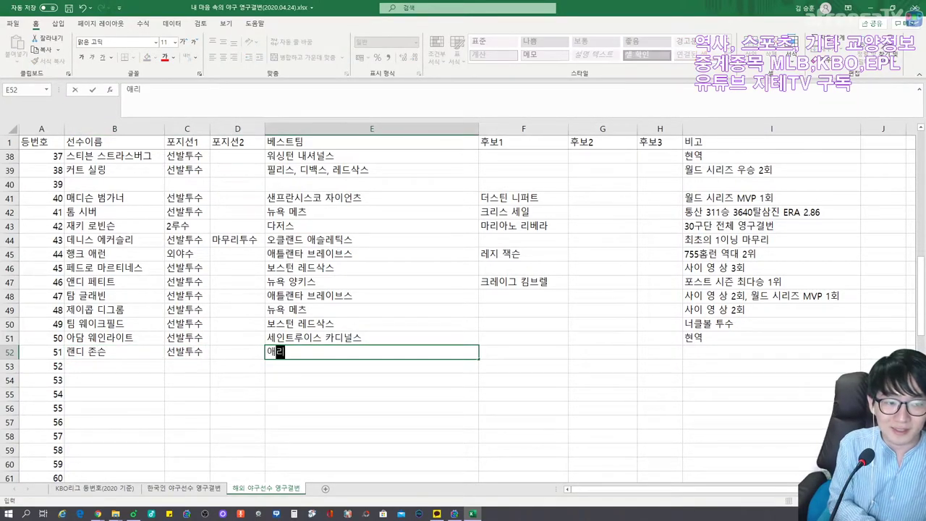
{"action": "type", "text": "조나 다이아몬드백스"}
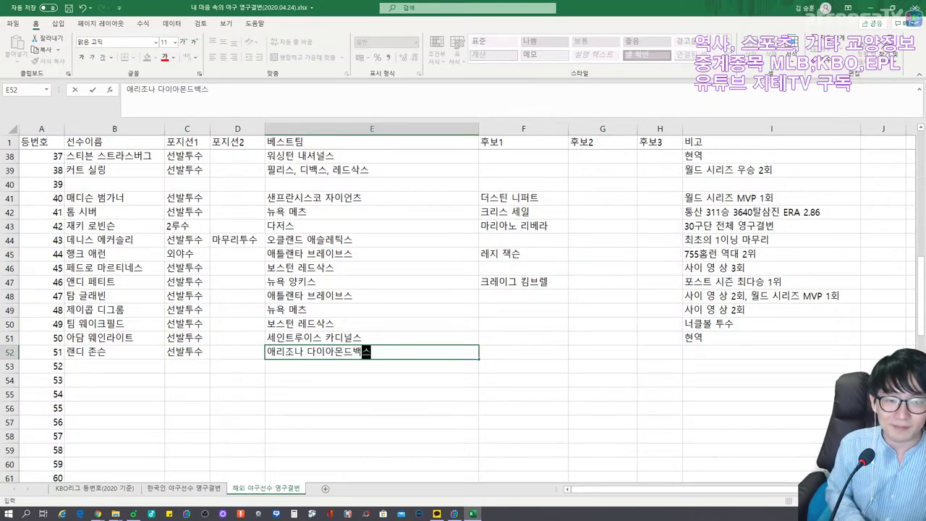
{"action": "key", "text": "Tab"}
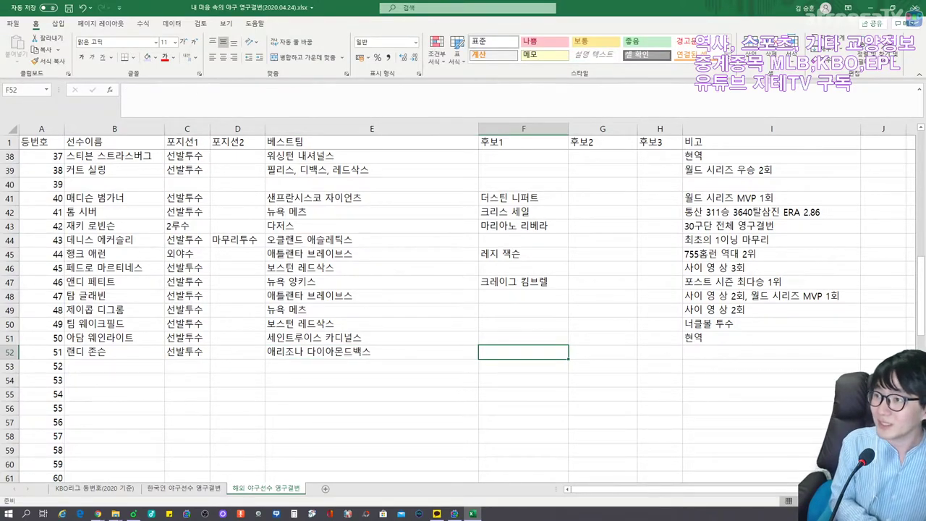
Step: Enter 스즈키 이치로 as the first candidate for number 51
{"action": "type", "text": "잊"}
{"action": "key", "text": "BackSpace"}
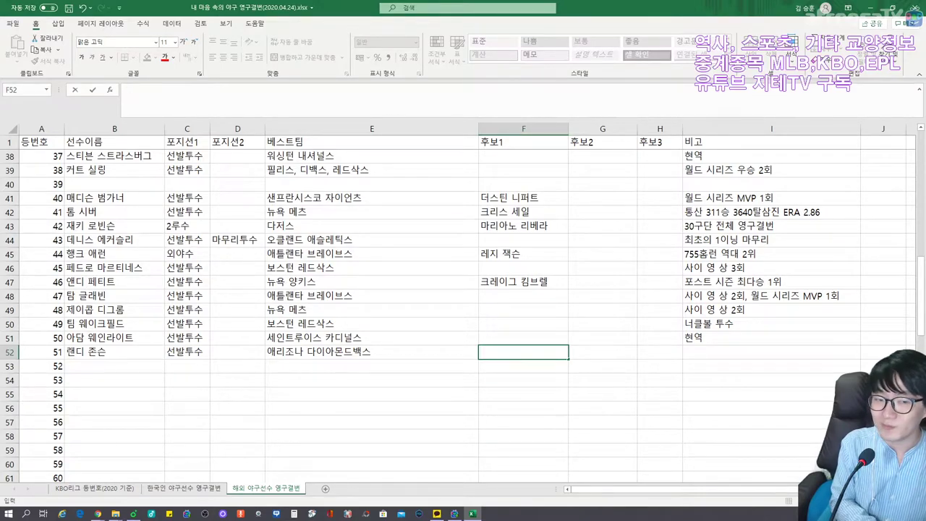
{"action": "type", "text": "스즈키 이치로"}
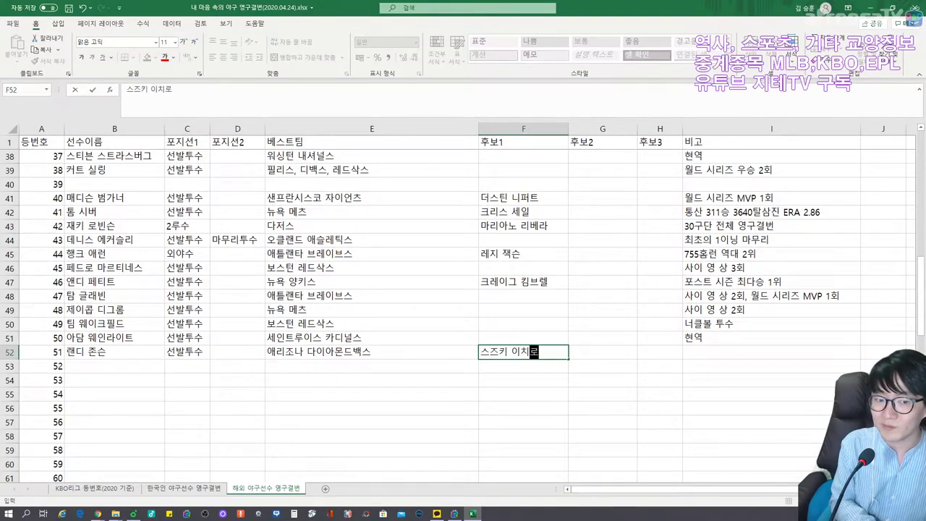
{"action": "key", "text": "Tab"}
{"action": "key", "text": "Tab"}
{"action": "key", "text": "Tab"}
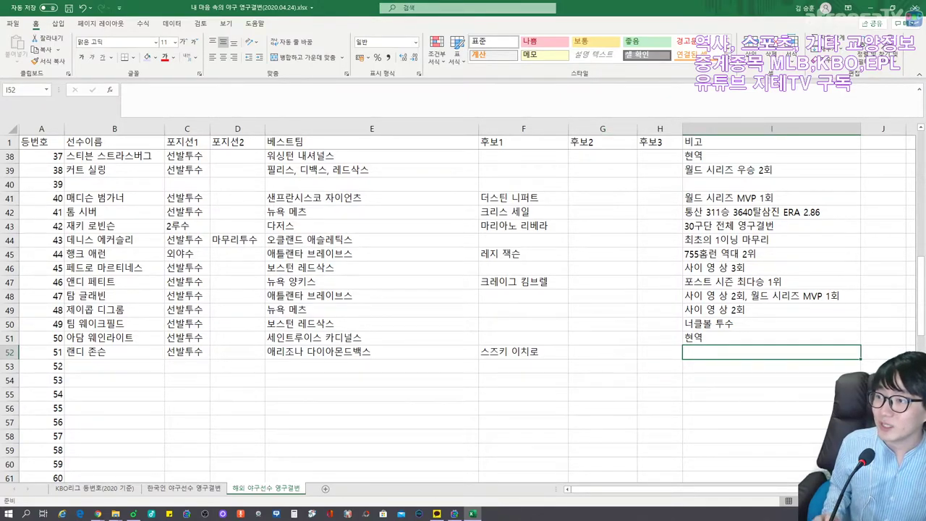
Step: Replace number 51's first candidate with 트레버 호프만
{"action": "key", "text": "Left"}
{"action": "key", "text": "Left"}
{"action": "key", "text": "Left"}
{"action": "key", "text": "Left"}
{"action": "key", "text": "Left"}
{"action": "key", "text": "Left"}
{"action": "key", "text": "Left"}
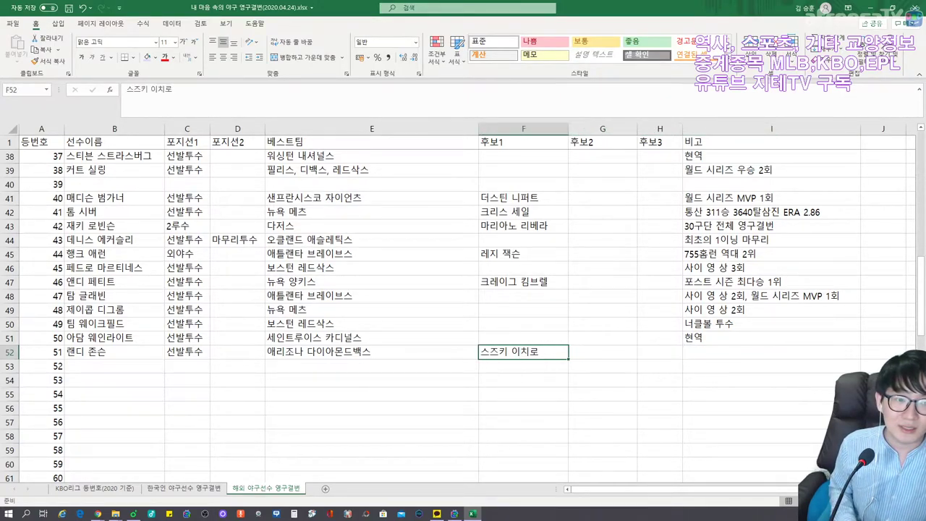
{"action": "key", "text": "Left"}
{"action": "key", "text": "Right"}
{"action": "key", "text": "Right"}
{"action": "key", "text": "Right"}
{"action": "key", "text": "Right"}
{"action": "key", "text": "Right"}
{"action": "key", "text": "Right"}
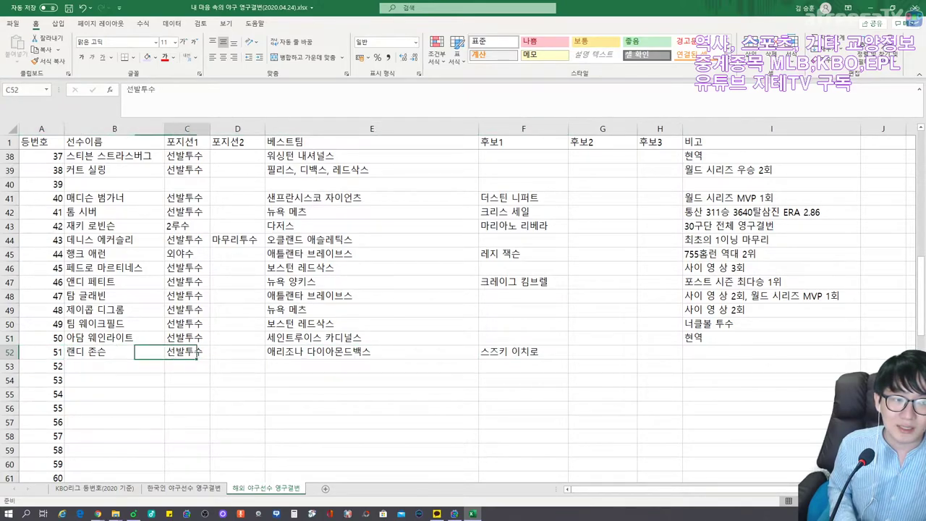
{"action": "key", "text": "Left"}
{"action": "key", "text": "Left"}
{"action": "key", "text": "Left"}
{"action": "key", "text": "Left"}
{"action": "key", "text": "Left"}
{"action": "key", "text": "Left"}
{"action": "key", "text": "Right"}
{"action": "key", "text": "Right"}
{"action": "key", "text": "Right"}
{"action": "key", "text": "Right"}
{"action": "key", "text": "Right"}
{"action": "key", "text": "Right"}
{"action": "key", "text": "Right"}
{"action": "key", "text": "Left"}
{"action": "key", "text": "Left"}
{"action": "key", "text": "Right"}
{"action": "key", "text": "Left"}
{"action": "type", "text": "트레버"}
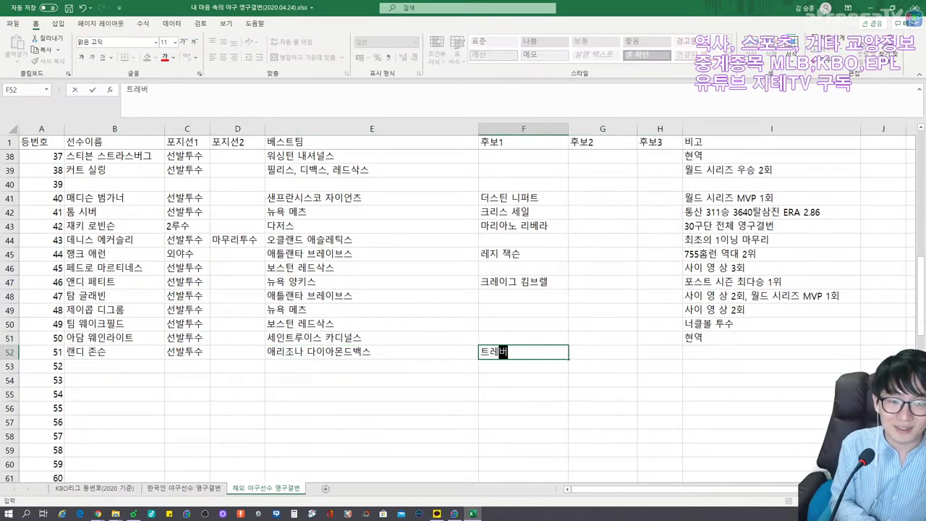
{"action": "type", "text": " 호픔만"}
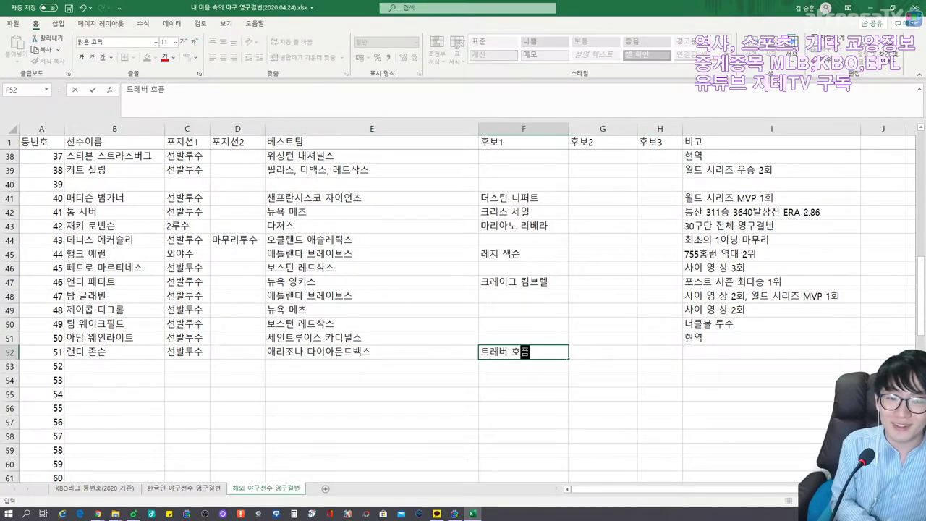
Step: Enter 스즈키 이치로 as the second candidate for number 51
{"action": "key", "text": "Tab"}
{"action": "type", "text": "스즈키 이치로"}
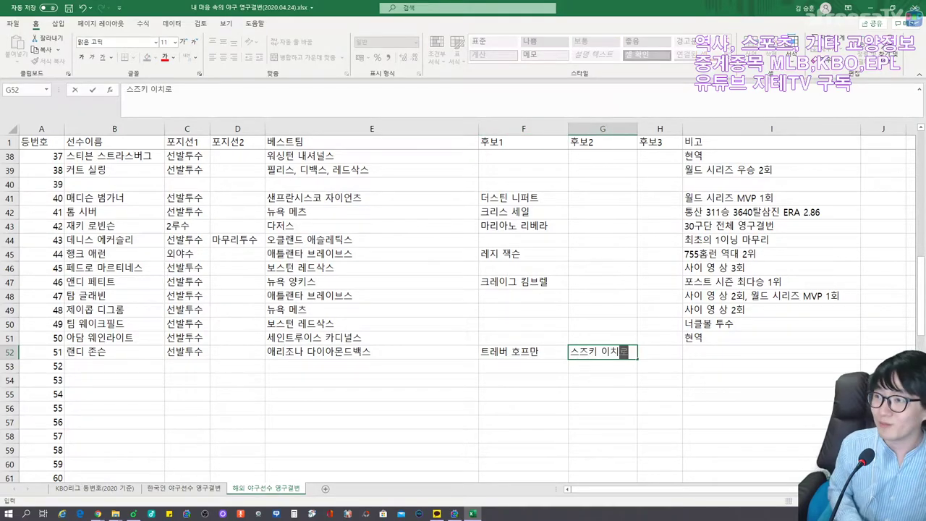
{"action": "key", "text": "Tab"}
{"action": "key", "text": "Tab"}
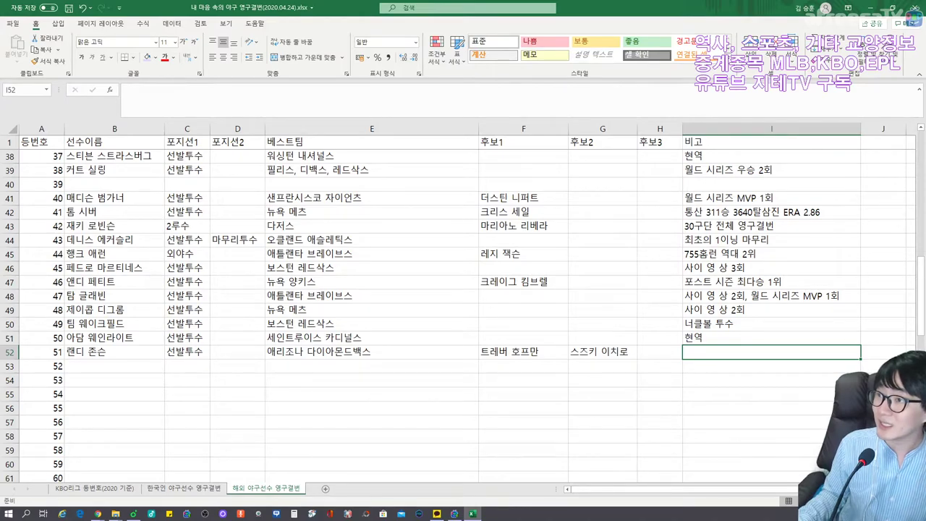
Step: Enter the remark 사이 영 상 5회, 최고령 퍼펙트 for number 51
{"action": "key", "text": "alt+Tab"}
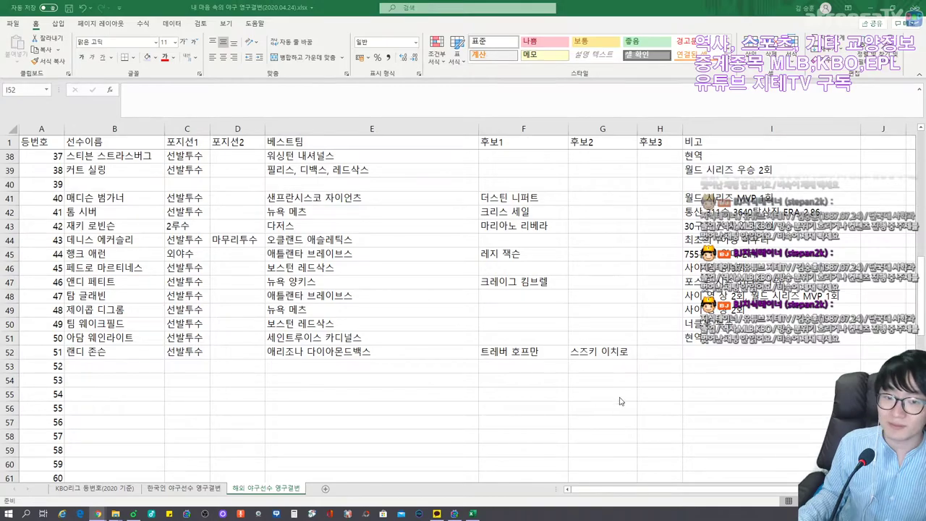
{"action": "left_click", "coordinate": [696, 356]}
{"action": "type", "text": "사이 영 상 5회,"}
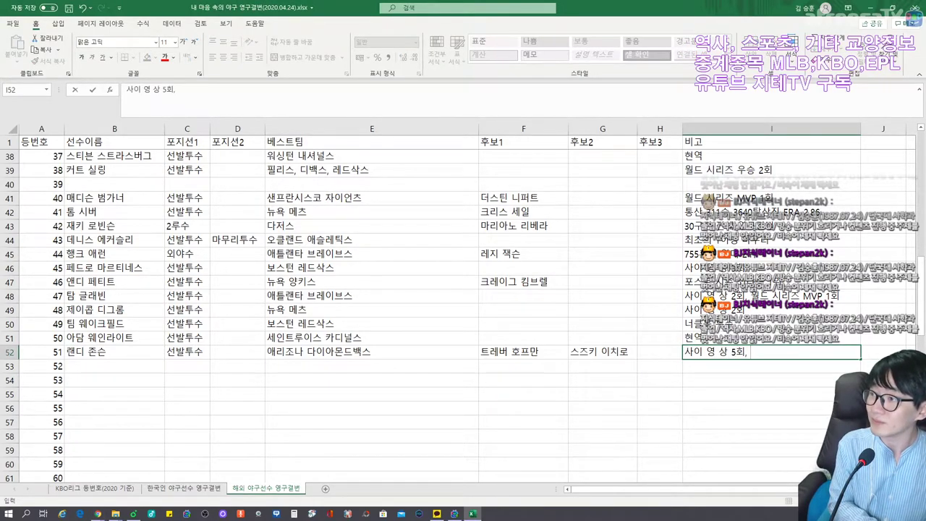
{"action": "type", "text": " 최고령 퍼펙트"}
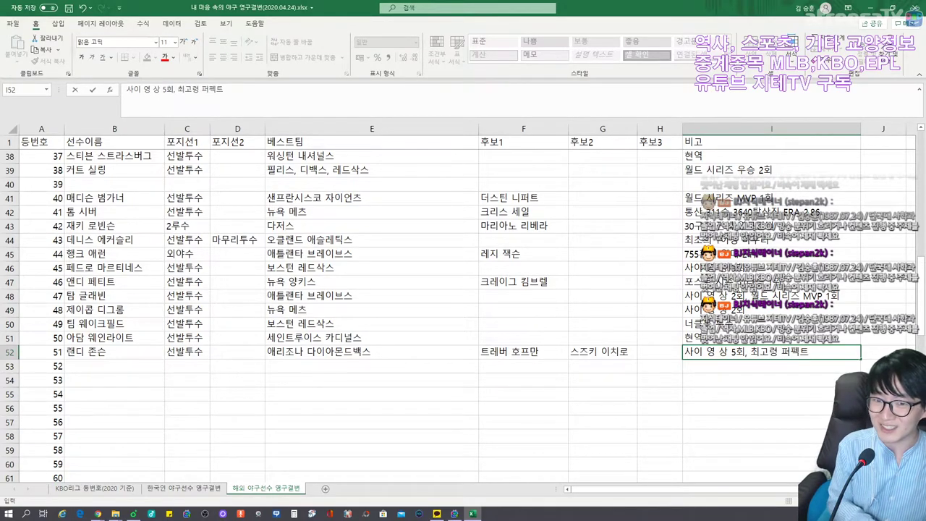
{"action": "key", "text": "Tab"}
Step: Enter CC 사바시아 as number 52's player with 선발투수 as the first position
{"action": "key", "text": "Left"}
{"action": "key", "text": "Down"}
{"action": "key", "text": "Left"}
{"action": "key", "text": "Left"}
{"action": "key", "text": "Left"}
{"action": "key", "text": "Left"}
{"action": "key", "text": "Left"}
{"action": "key", "text": "Left"}
{"action": "key", "text": "Left"}
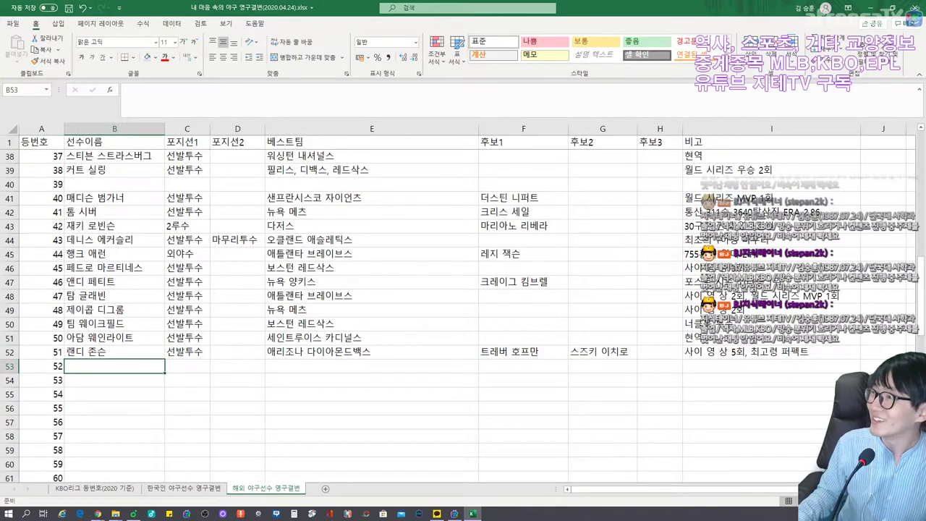
{"action": "key", "text": "alt+Tab"}
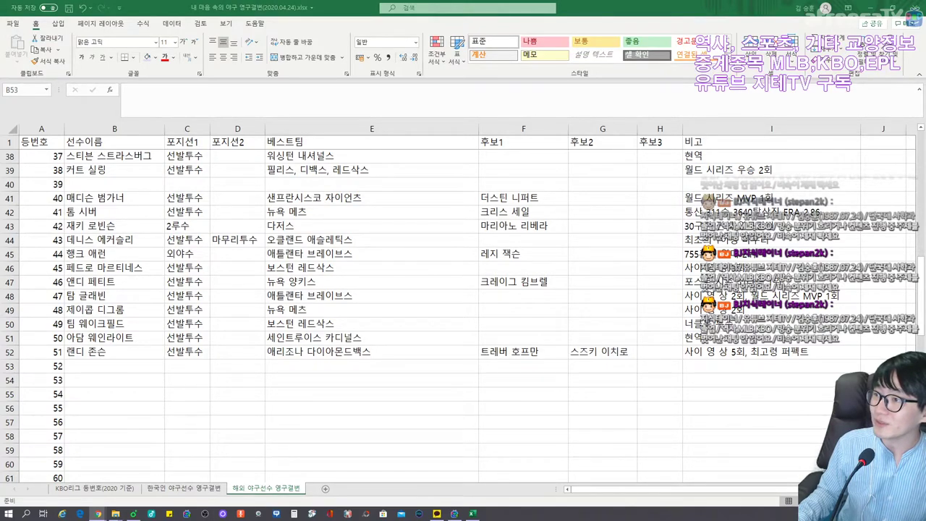
{"action": "left_click", "coordinate": [120, 370]}
{"action": "type", "text": "CC 사바시아"}
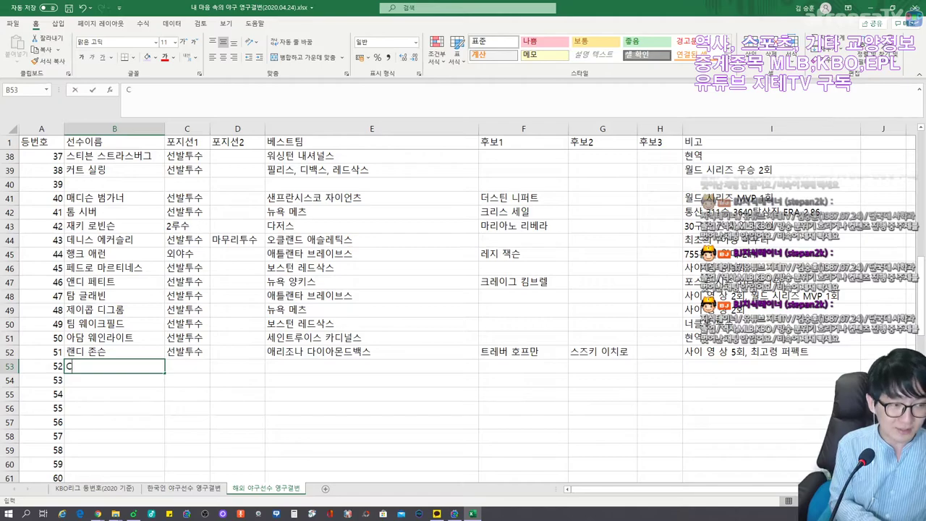
{"action": "key", "text": "Tab"}
{"action": "type", "text": "선발투수"}
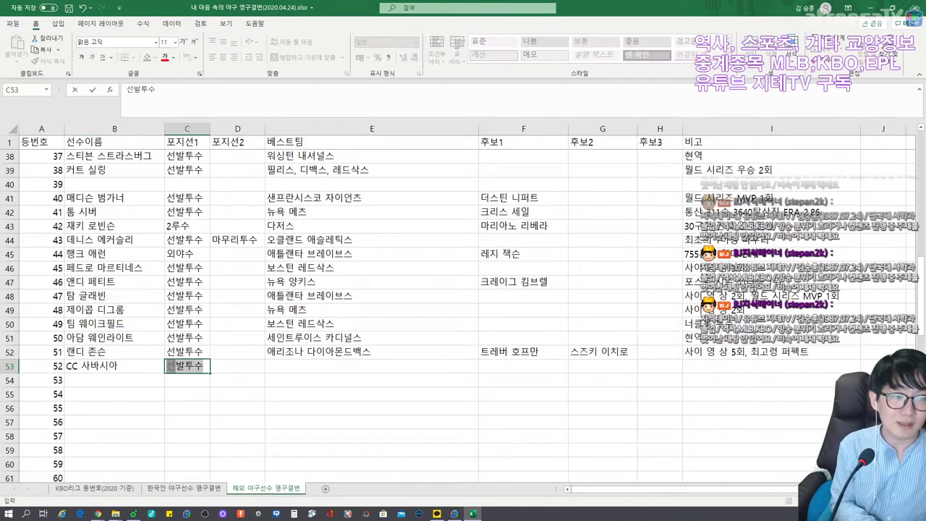
Step: Set the best team for number 52 to 뉴욕 양키스
{"action": "key", "text": "Tab"}
{"action": "key", "text": "Tab"}
{"action": "type", "text": "뉴요욕 양키스"}
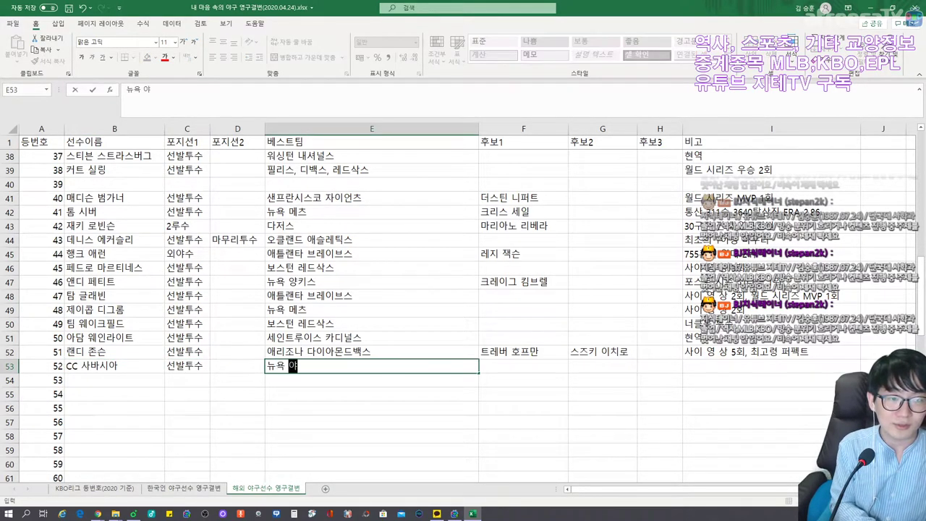
Step: Enter the remark 사이 영 상 1회 for number 52
{"action": "key", "text": "Tab"}
{"action": "key", "text": "Tab"}
{"action": "key", "text": "Tab"}
{"action": "key", "text": "Tab"}
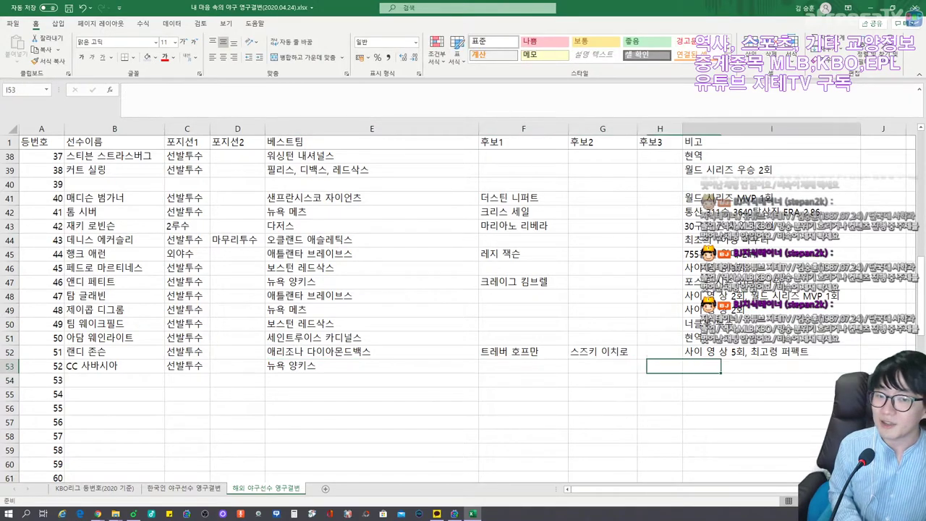
{"action": "type", "text": "사이 ㅇ영 상 1회"}
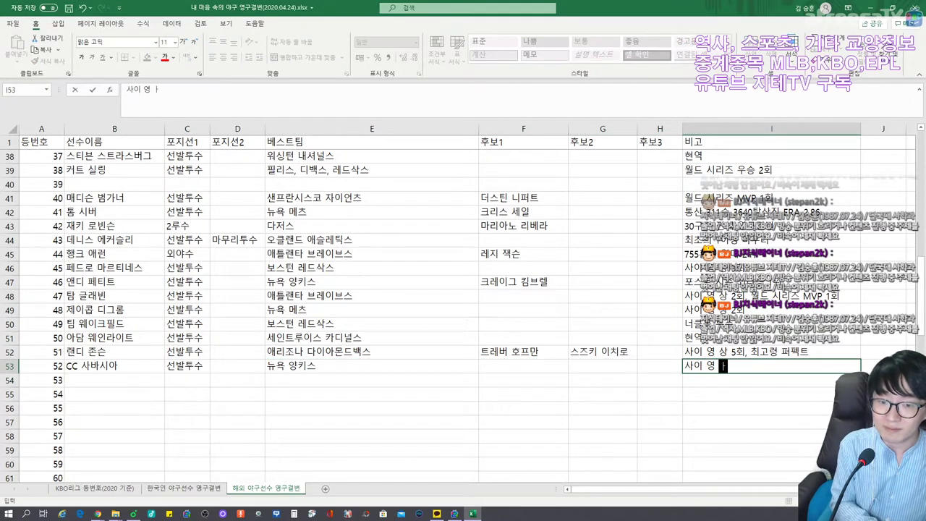
{"action": "key", "text": "Return"}
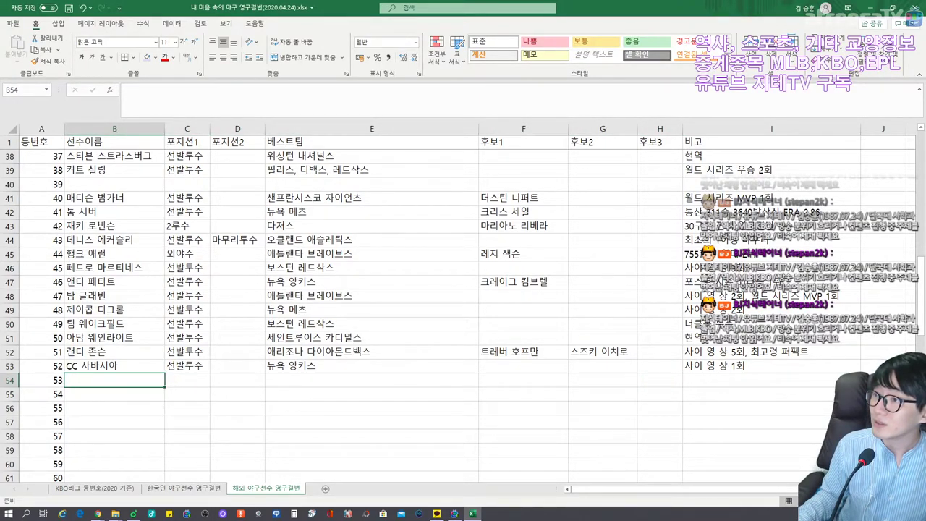
Step: Enter 돈 드라이스데일 as number 53's player with 선발투수 as the first position
{"action": "key", "text": "alt+Tab"}
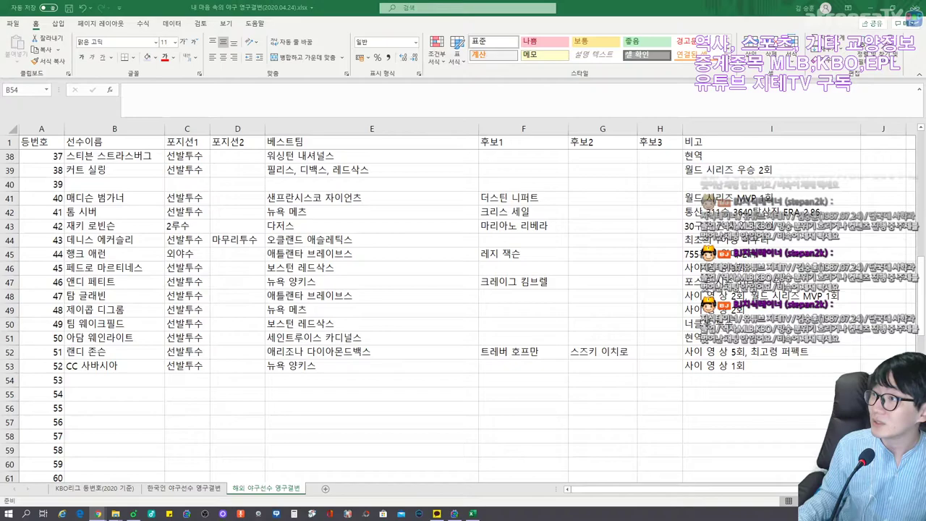
{"action": "left_click", "coordinate": [117, 387]}
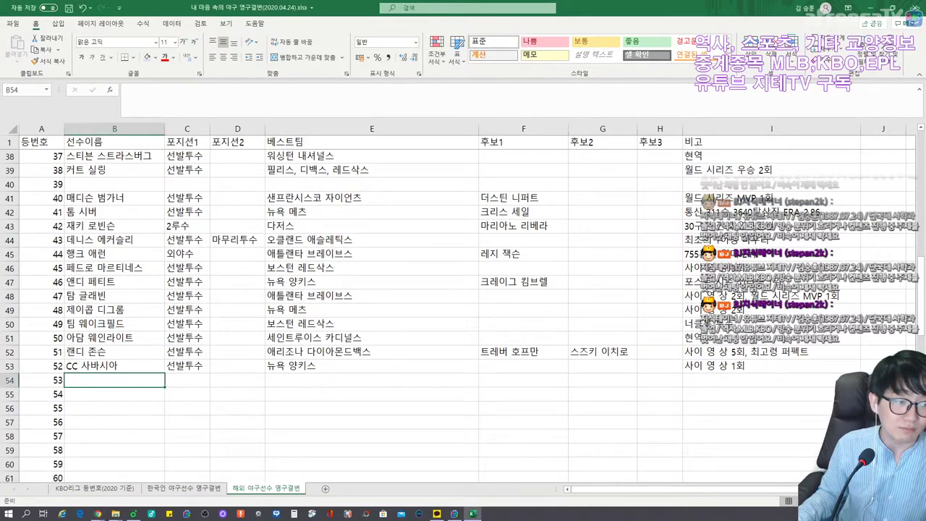
{"action": "type", "text": "돈 드라이스"}
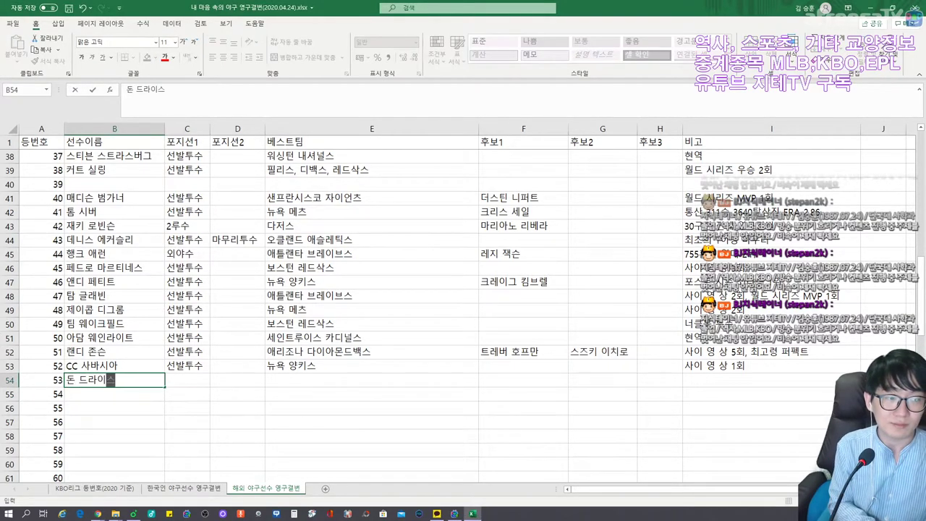
{"action": "type", "text": "데일"}
{"action": "key", "text": "Tab"}
{"action": "type", "text": "선발투수"}
Step: Set the best team for number 53 to 로스앤젤레스 다저스
{"action": "key", "text": "Tab"}
{"action": "key", "text": "Tab"}
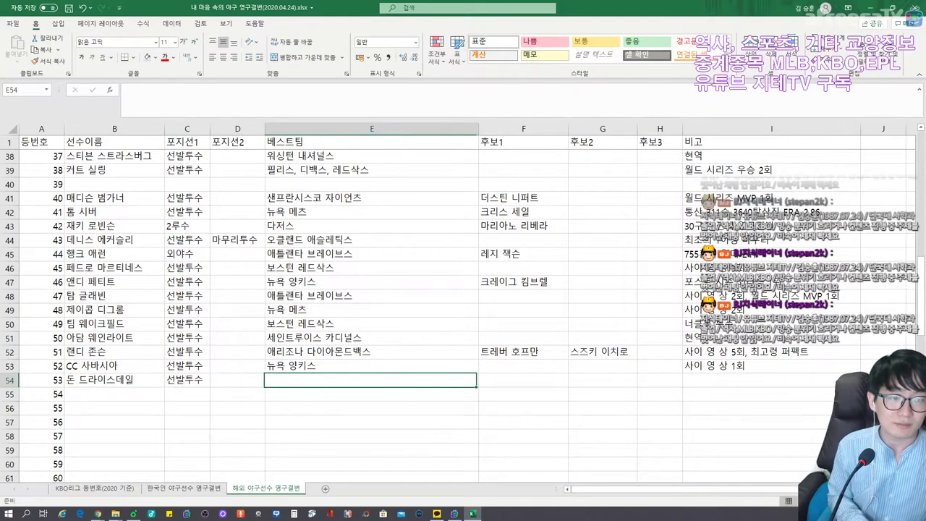
{"action": "type", "text": "로스앤젤레"}
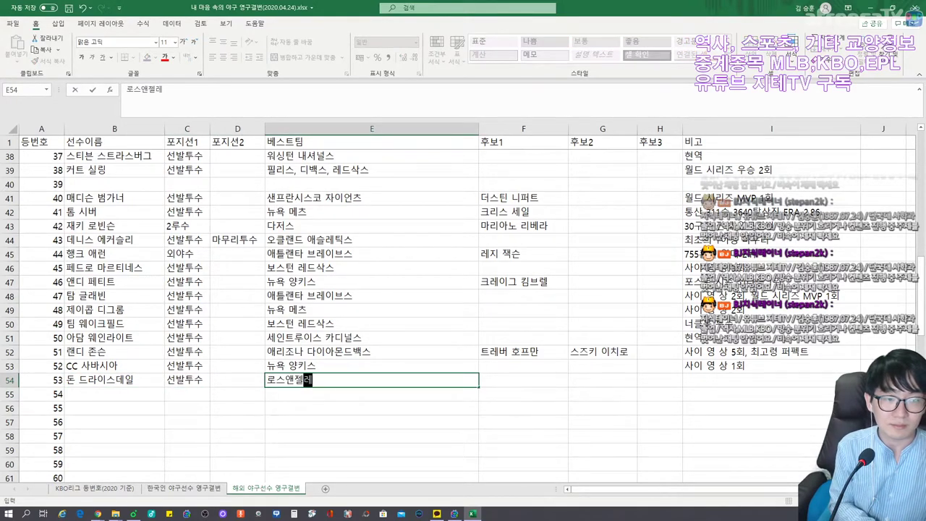
{"action": "type", "text": "스 다저스"}
{"action": "key", "text": "Tab"}
{"action": "key", "text": "Tab"}
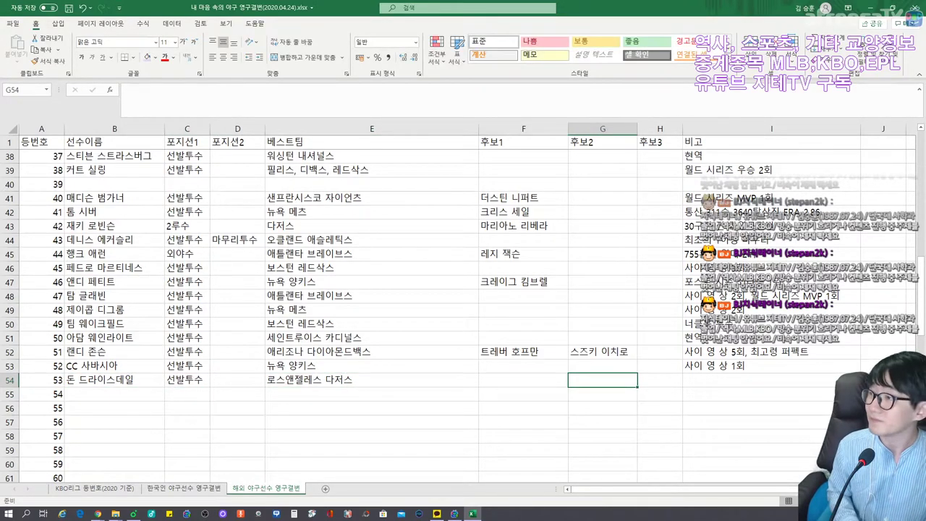
{"action": "key", "text": "Tab"}
{"action": "key", "text": "Tab"}
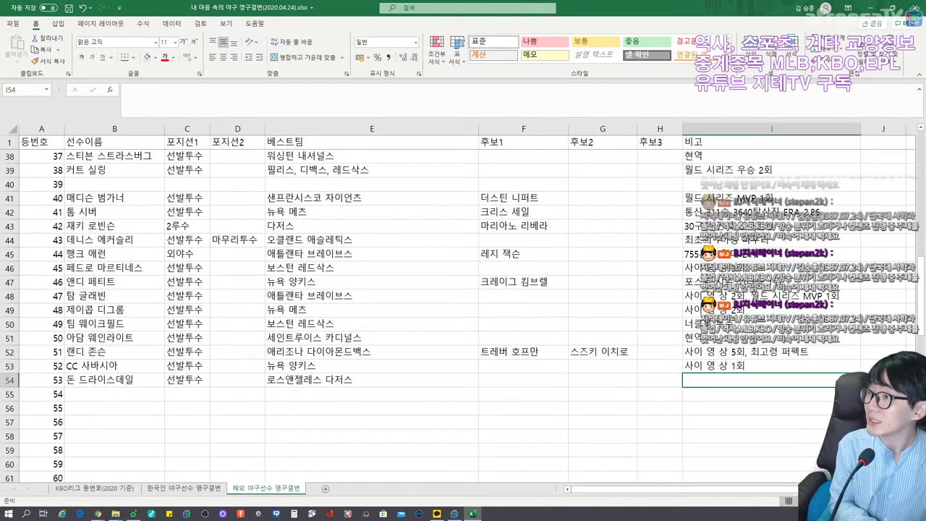
Step: Enter the remark 올스타 9회, 사이 영 상 1회 for number 53
{"action": "type", "text": "올"}
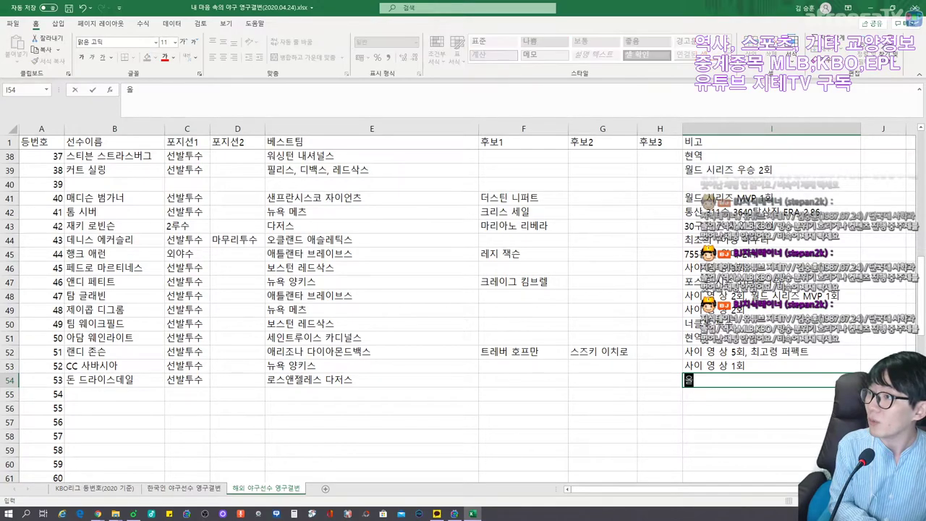
{"action": "type", "text": "스타 9회, 사이 영 상 1회"}
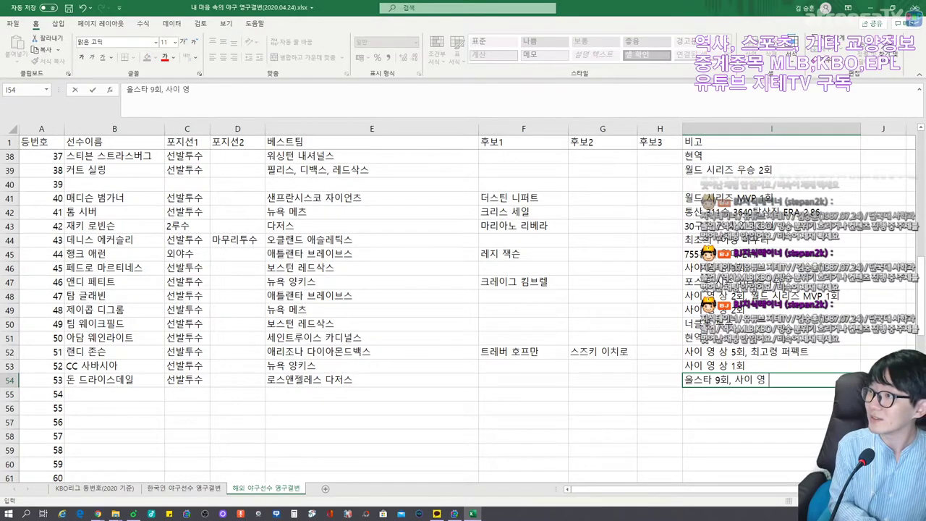
{"action": "key", "text": "Return"}
Step: Enter 아롤디스 채프먼 as number 54's player with 마무리투수 as the first position
{"action": "key", "text": "Left"}
{"action": "key", "text": "Left"}
{"action": "key", "text": "Left"}
{"action": "key", "text": "Left"}
{"action": "key", "text": "Left"}
{"action": "key", "text": "Left"}
{"action": "key", "text": "Left"}
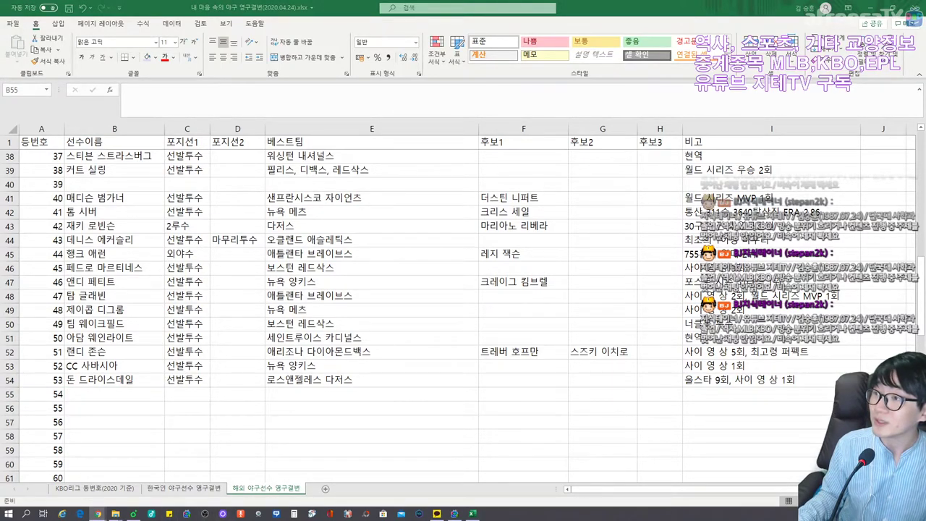
{"action": "left_click", "coordinate": [119, 394]}
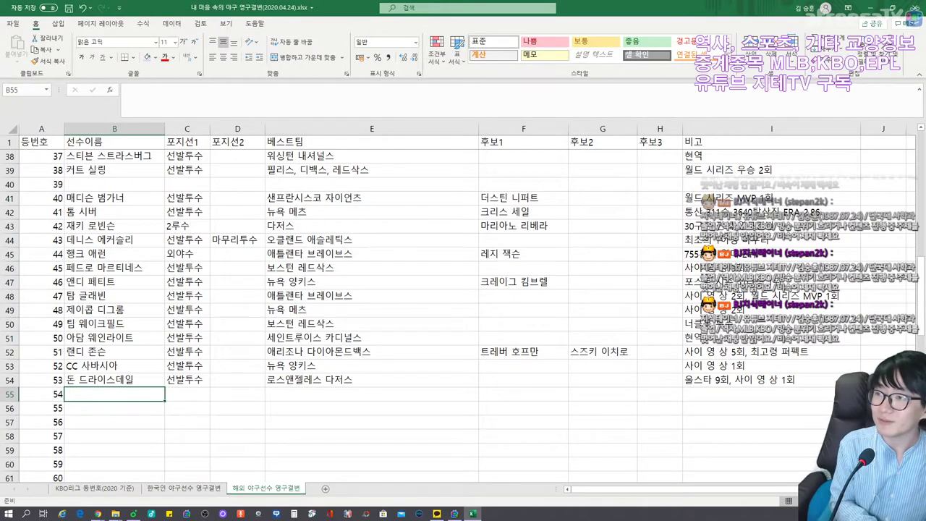
{"action": "type", "text": "아롤디스 채프먼"}
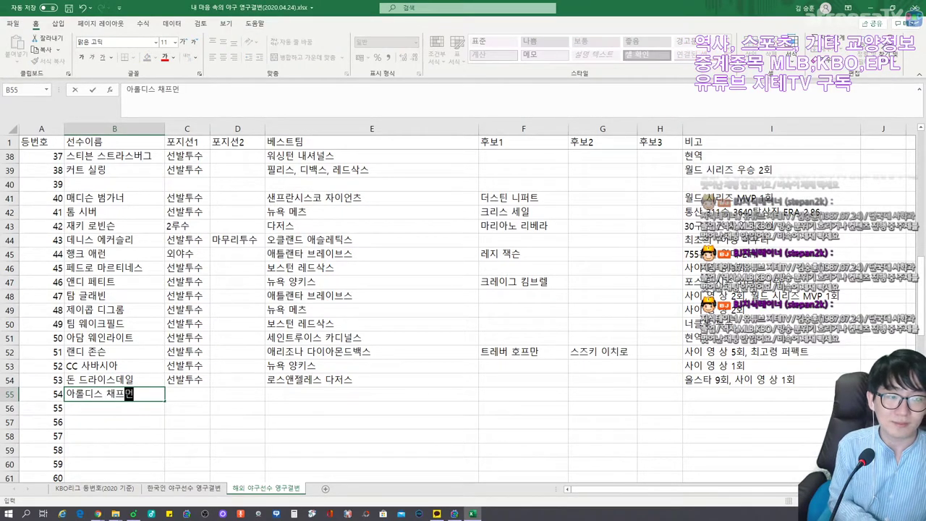
{"action": "key", "text": "Tab"}
{"action": "type", "text": "마무리투수"}
{"action": "key", "text": "Tab"}
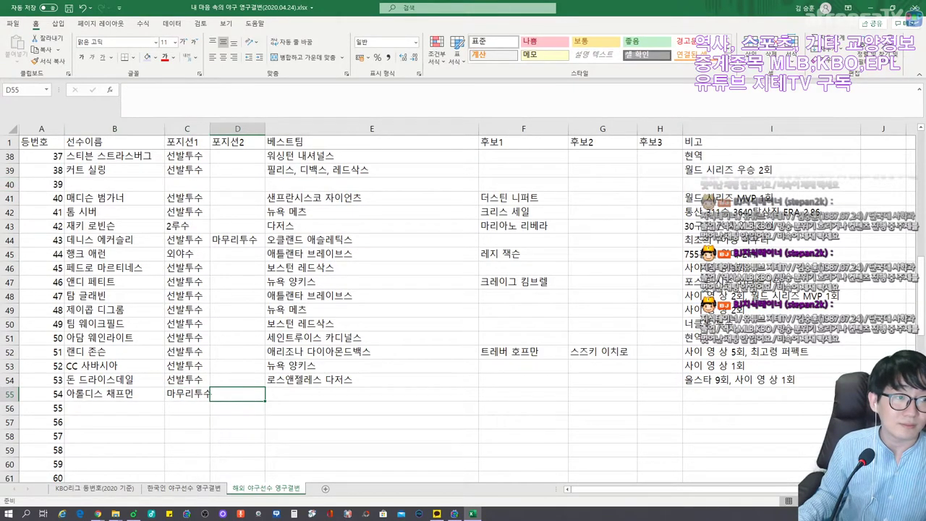
Step: Set the best team for number 54 to 뉴욕 양키스
{"action": "key", "text": "Tab"}
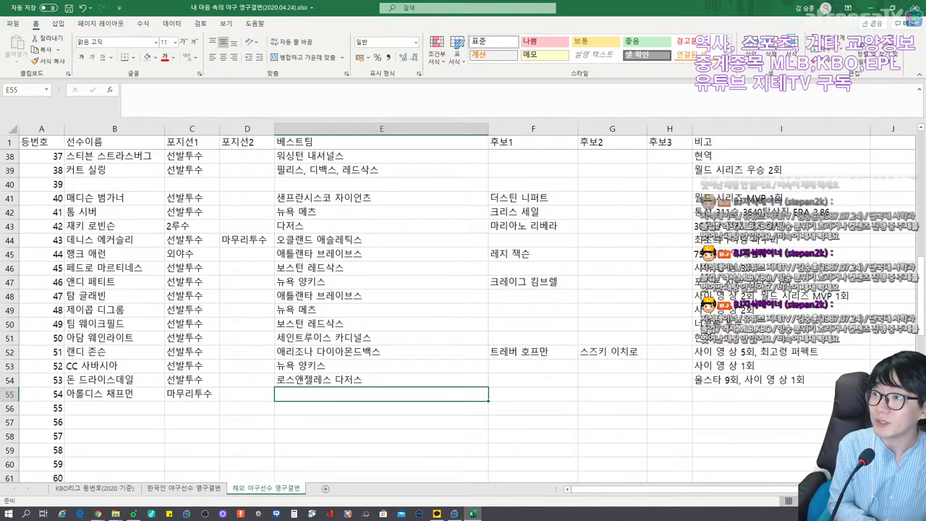
{"action": "type", "text": "뉴욕 양키스"}
{"action": "key", "text": "Tab"}
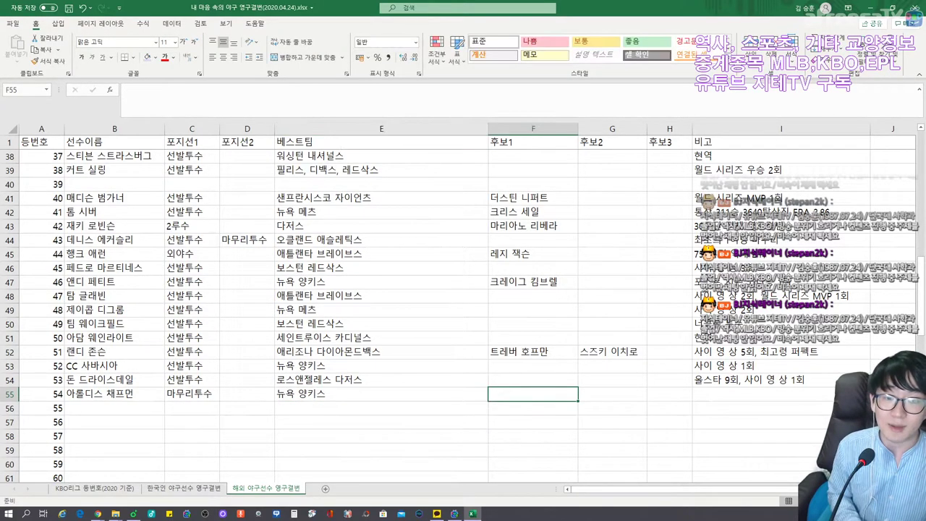
Step: Enter the remark 현역 for number 54
{"action": "key", "text": "Tab"}
{"action": "key", "text": "Tab"}
{"action": "key", "text": "Tab"}
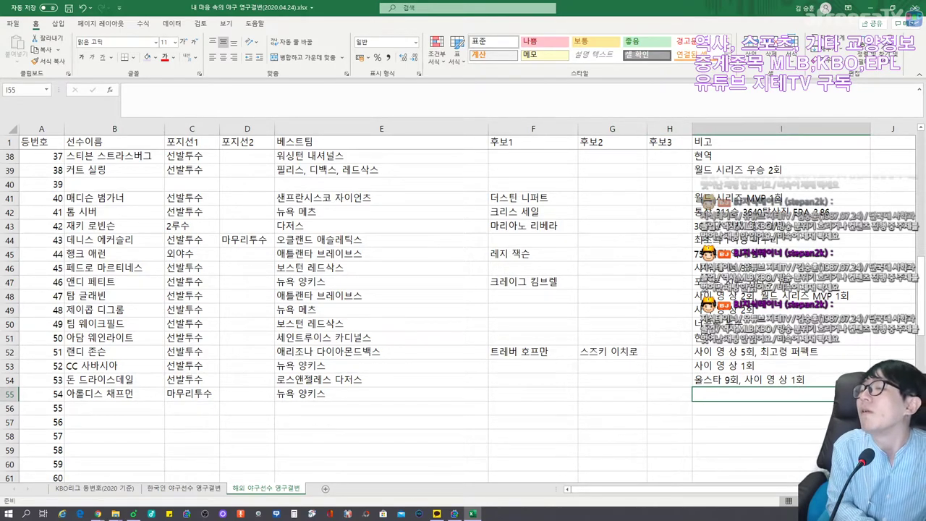
{"action": "key", "text": "Down"}
{"action": "key", "text": "Left"}
{"action": "key", "text": "Left"}
{"action": "key", "text": "Left"}
{"action": "key", "text": "Left"}
{"action": "key", "text": "Left"}
{"action": "key", "text": "Left"}
{"action": "key", "text": "Left"}
{"action": "key", "text": "Left"}
{"action": "key", "text": "Right"}
{"action": "key", "text": "Right"}
{"action": "key", "text": "Right"}
{"action": "key", "text": "Right"}
{"action": "key", "text": "Right"}
{"action": "key", "text": "Right"}
{"action": "key", "text": "Right"}
{"action": "key", "text": "Right"}
{"action": "key", "text": "Up"}
{"action": "type", "text": "현역"}
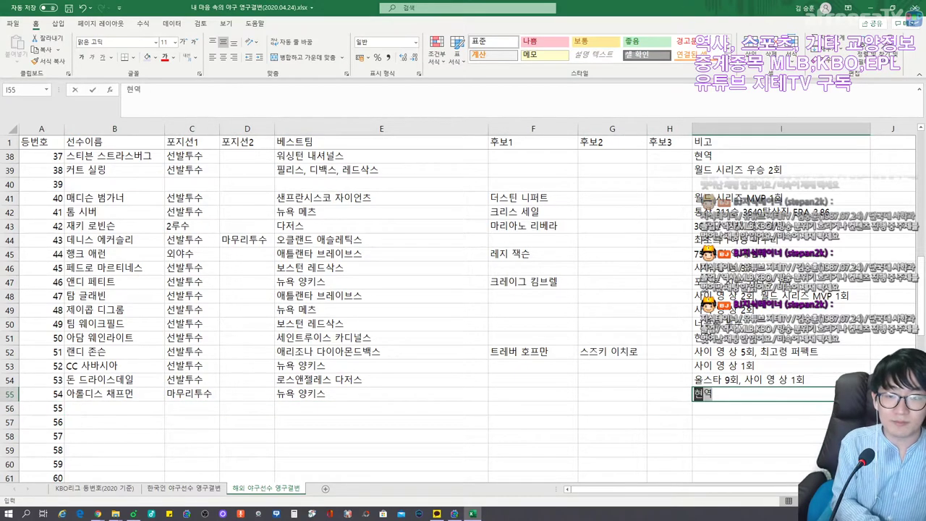
{"action": "key", "text": "Return"}
Step: Enter 팀 린스컴 as number 55's player with 선발투수 as the first position
{"action": "key", "text": "Left"}
{"action": "key", "text": "Left"}
{"action": "key", "text": "Left"}
{"action": "key", "text": "Left"}
{"action": "key", "text": "Left"}
{"action": "key", "text": "Left"}
{"action": "key", "text": "Left"}
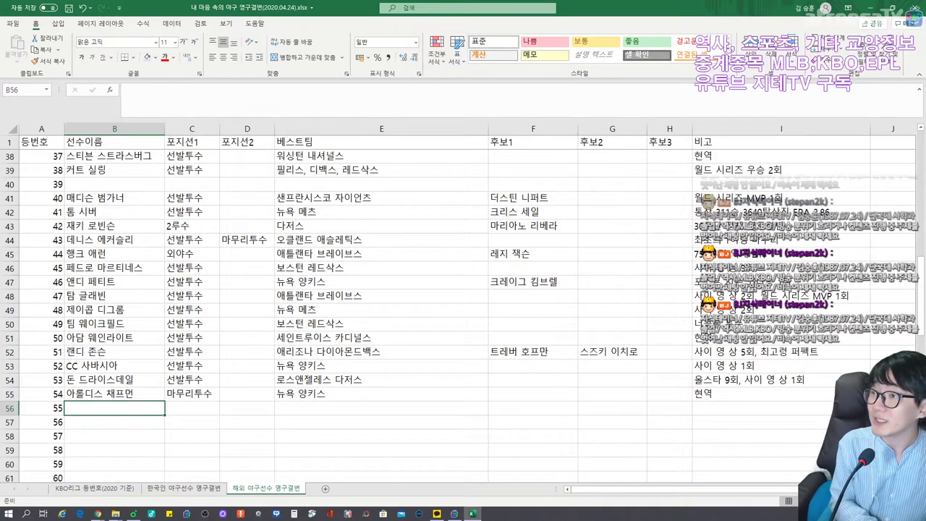
{"action": "type", "text": "팀 린스컴"}
{"action": "key", "text": "Tab"}
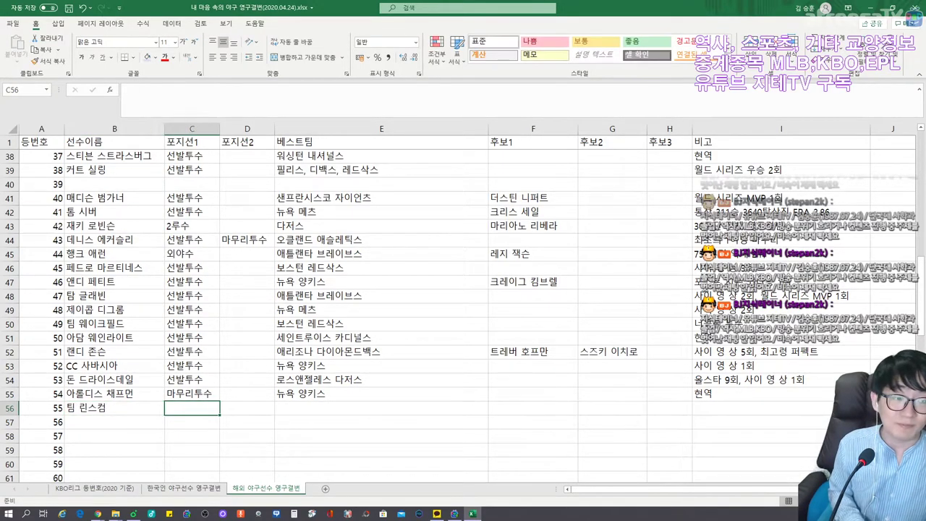
{"action": "type", "text": "선발투수"}
{"action": "key", "text": "Tab"}
Step: Set the best team for number 55 to 샌프란시스코 자이언츠
{"action": "key", "text": "Tab"}
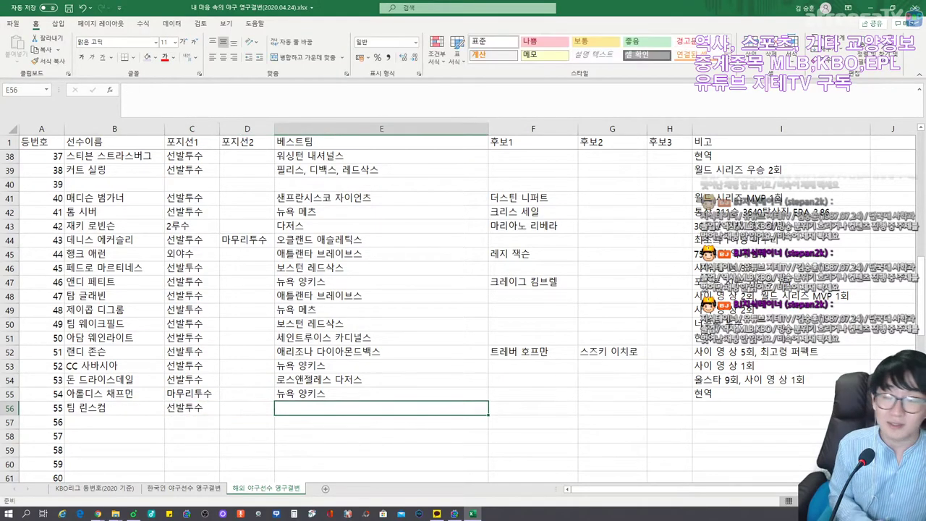
{"action": "type", "text": "샌프란시스코 자이언츠"}
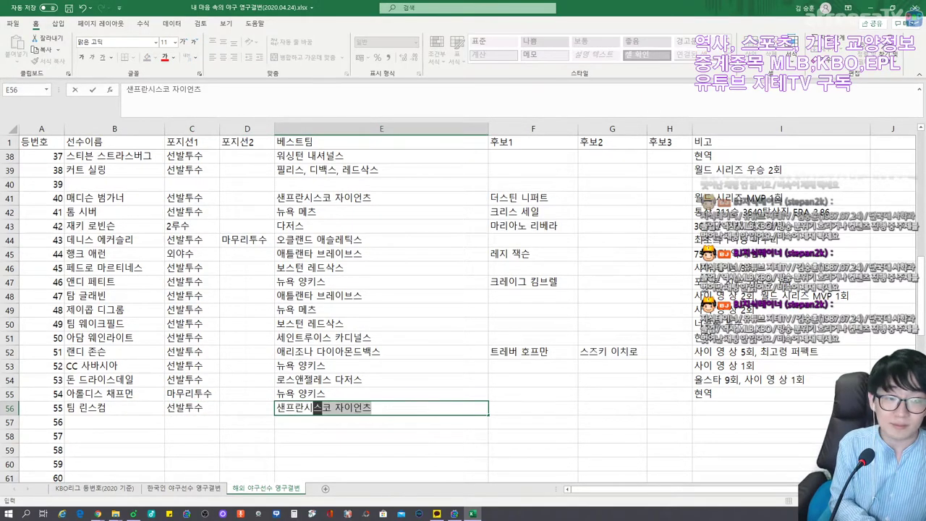
{"action": "key", "text": "Tab"}
Step: Enter the remark 사이 영 상 2회 for number 55
{"action": "key", "text": "Tab"}
{"action": "key", "text": "Tab"}
{"action": "key", "text": "Tab"}
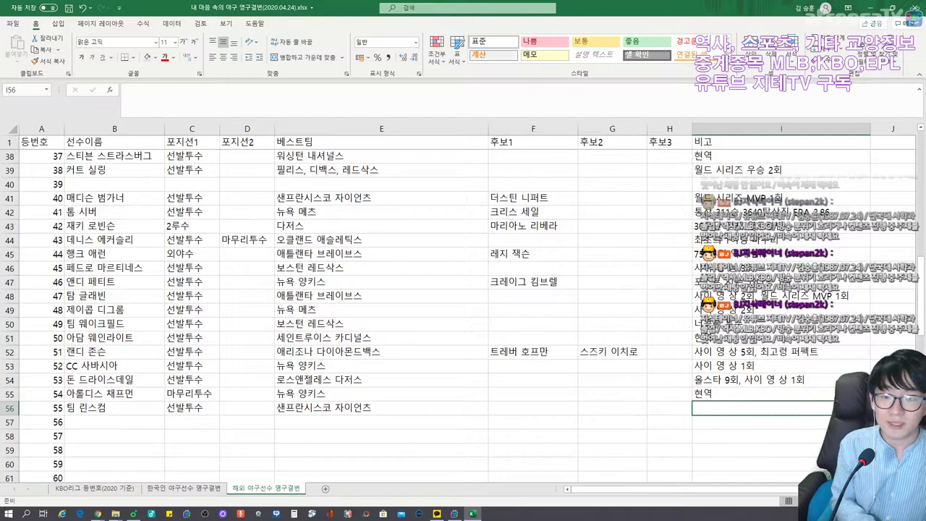
{"action": "type", "text": "사이 ㅇ"}
{"action": "type", "text": "영 상 1회"}
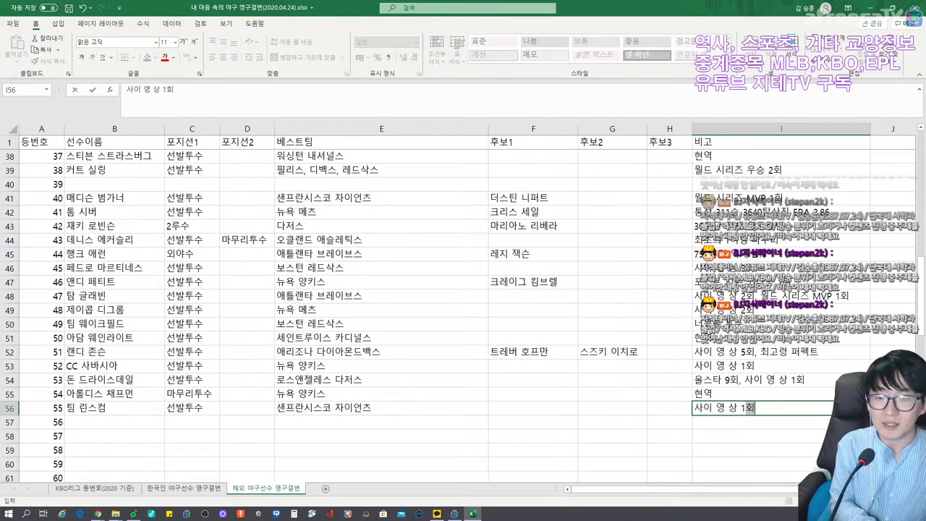
{"action": "key", "text": "BackSpace"}
{"action": "type", "text": "2회"}
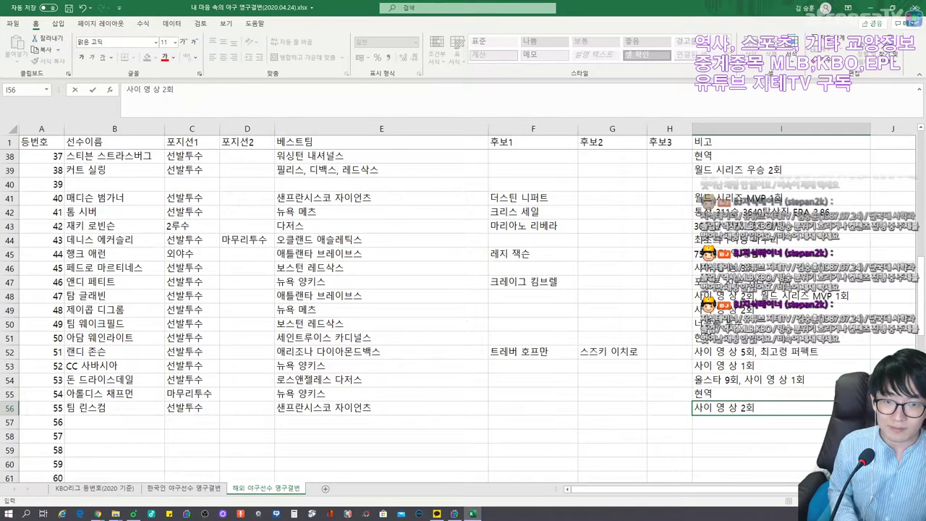
{"action": "key", "text": "Return"}
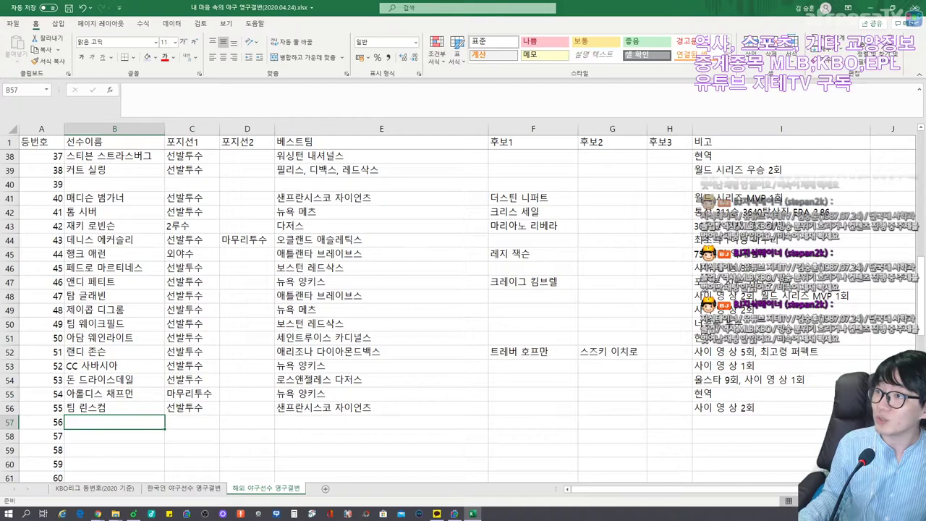
Step: Enter 마크 벌리 as number 56's player with 선발투수 as the first position
{"action": "type", "text": "마크 벨"}
{"action": "type", "text": "리"}
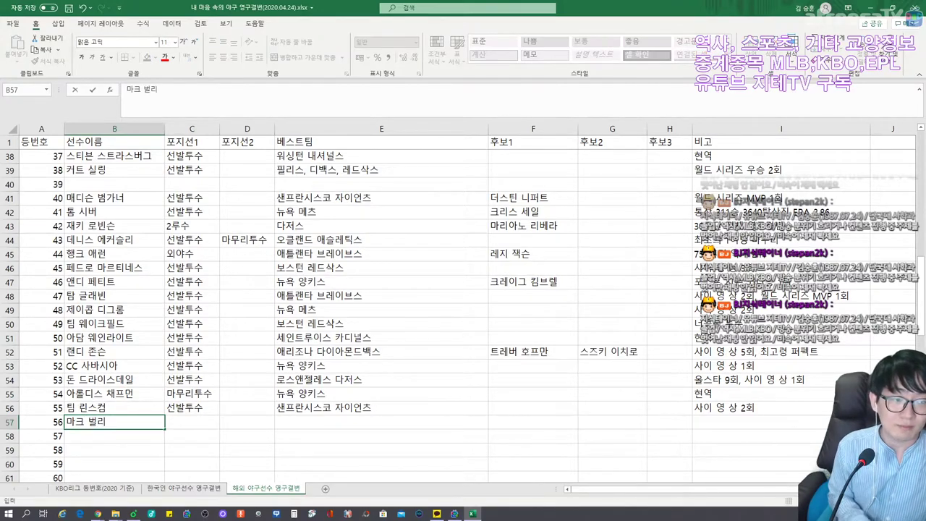
{"action": "key", "text": "Tab"}
{"action": "type", "text": "선"}
{"action": "key", "text": "Tab"}
Step: Set the best team for number 56 to 시카고 화이트삭스
{"action": "key", "text": "Tab"}
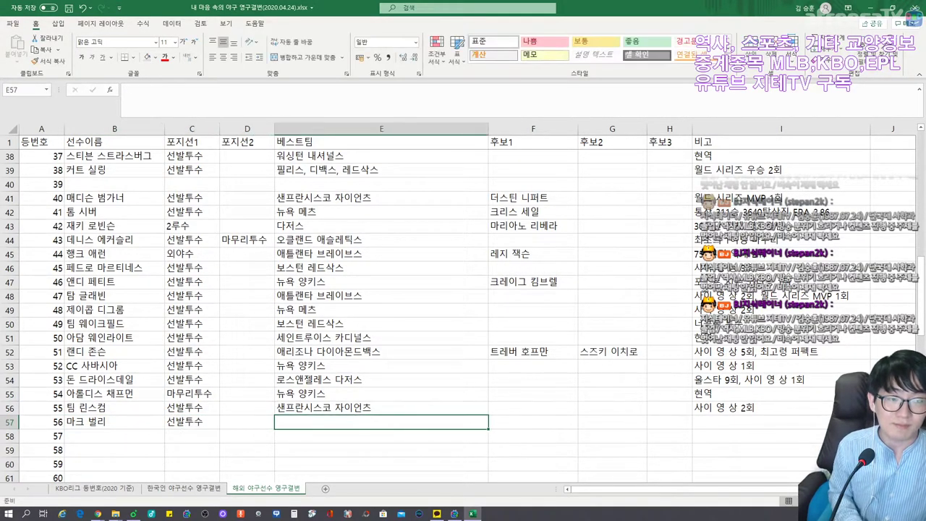
{"action": "type", "text": "시카고 화이"}
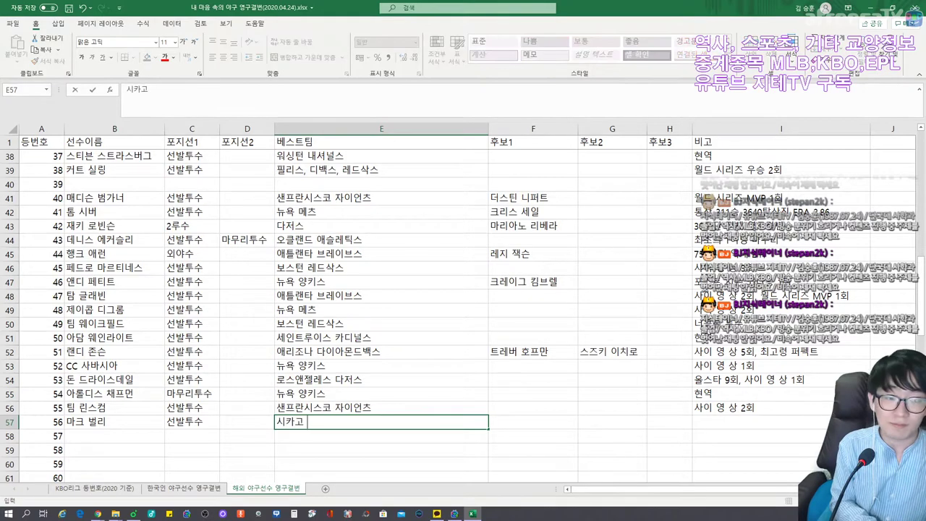
{"action": "key", "text": "Tab"}
Step: Enter the remark 올스타 5회 for number 56
{"action": "key", "text": "Tab"}
{"action": "key", "text": "Tab"}
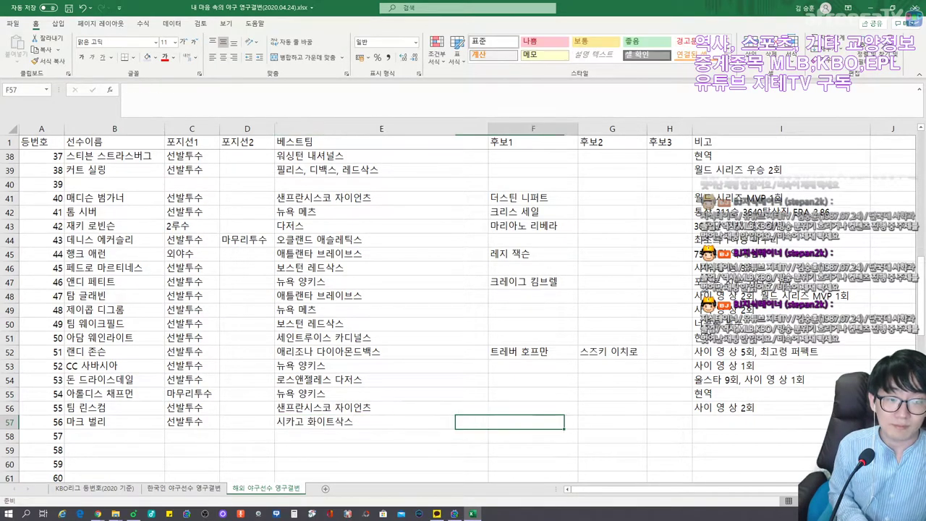
{"action": "key", "text": "Tab"}
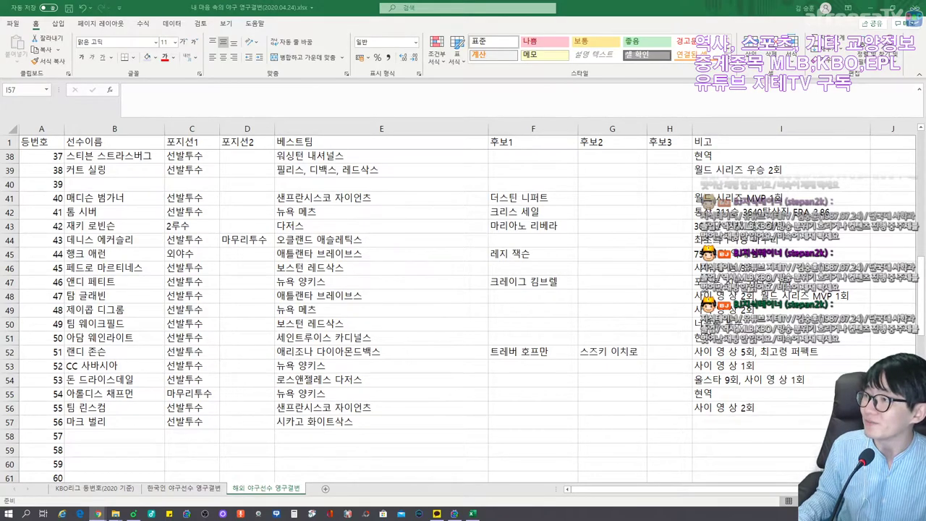
{"action": "left_click", "coordinate": [781, 425]}
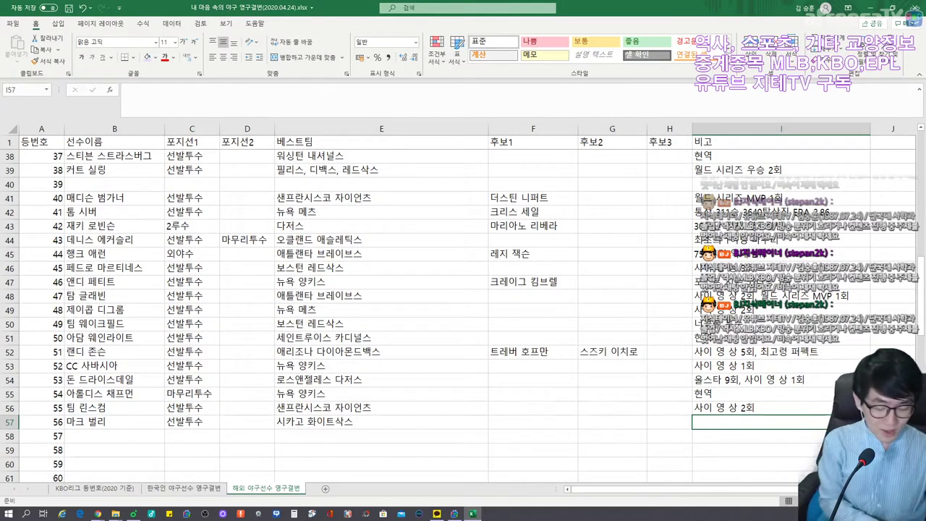
{"action": "type", "text": "올스타 5회"}
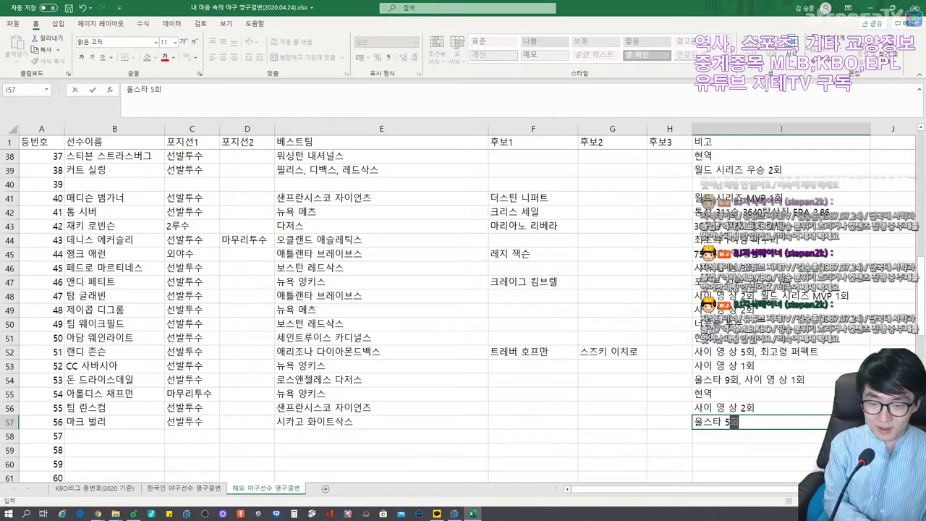
{"action": "key", "text": "Return"}
Step: Enter 요한 산타나 as number 57's player with 선발투수 as the first position
{"action": "key", "text": "Left"}
{"action": "key", "text": "Left"}
{"action": "key", "text": "Left"}
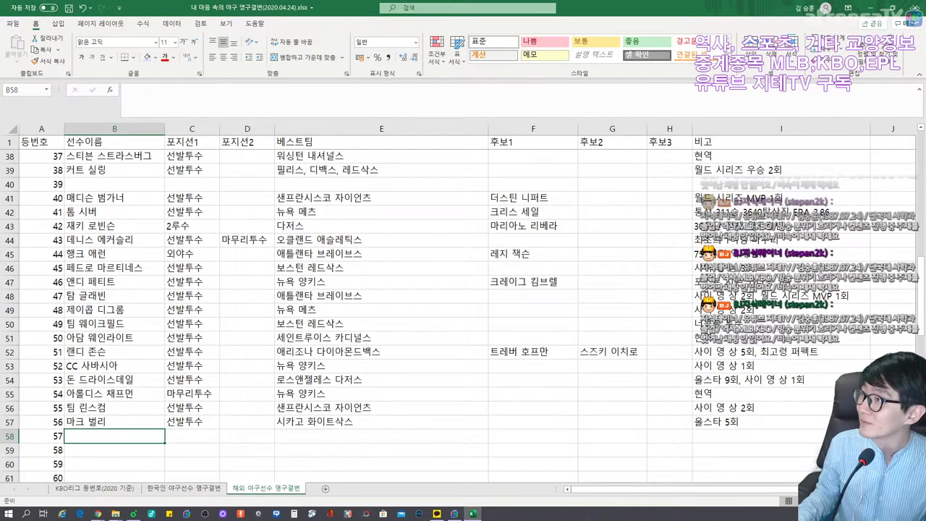
{"action": "key", "text": "alt+Tab"}
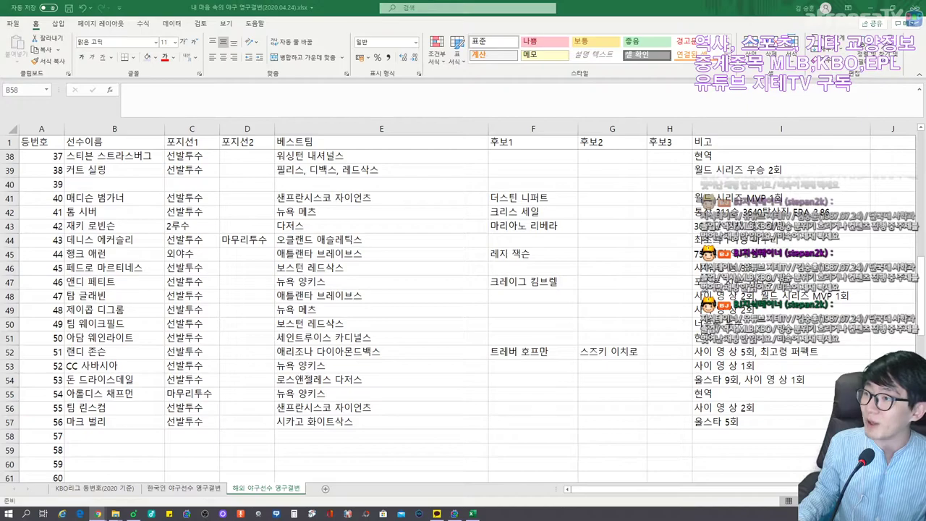
{"action": "left_click", "coordinate": [136, 436]}
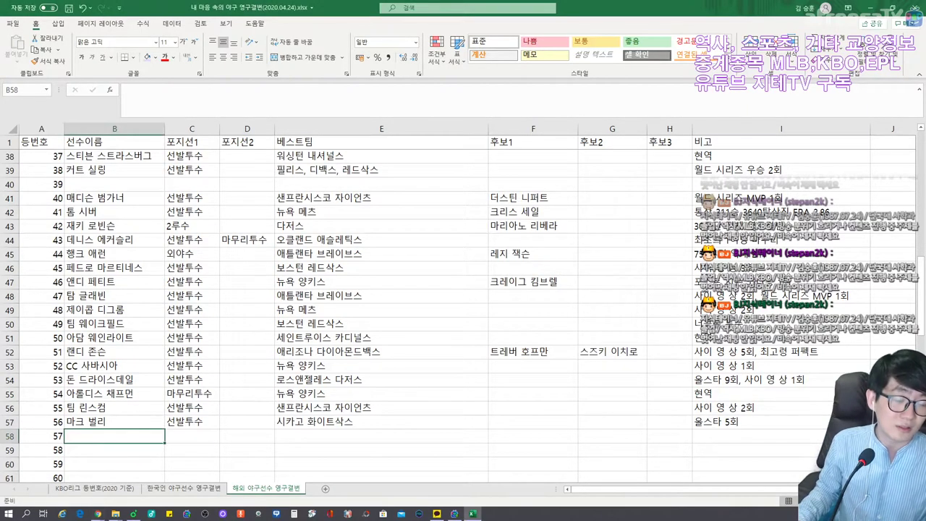
{"action": "type", "text": "요한 산타나"}
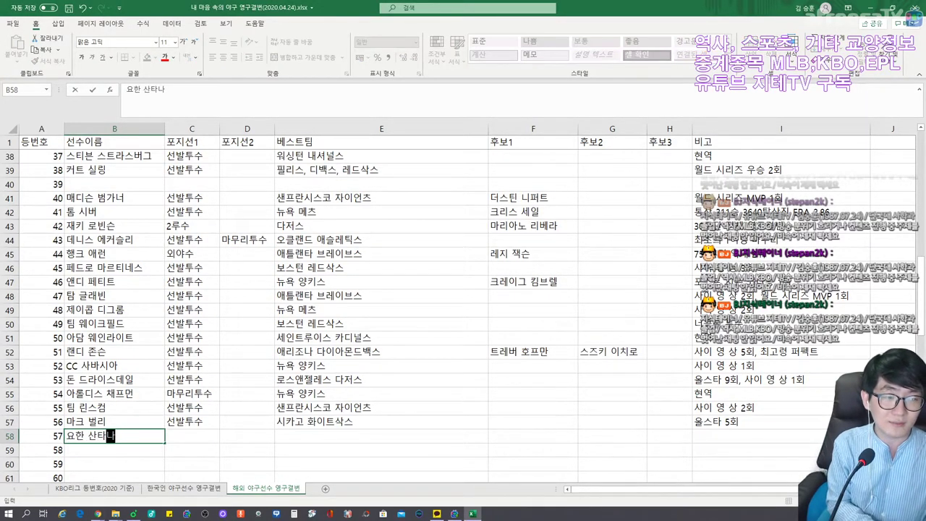
{"action": "key", "text": "Tab"}
{"action": "type", "text": "ㅅ선"}
{"action": "key", "text": "Tab"}
Step: Set the best team for number 57 to 미네소타 트윈스
{"action": "key", "text": "Tab"}
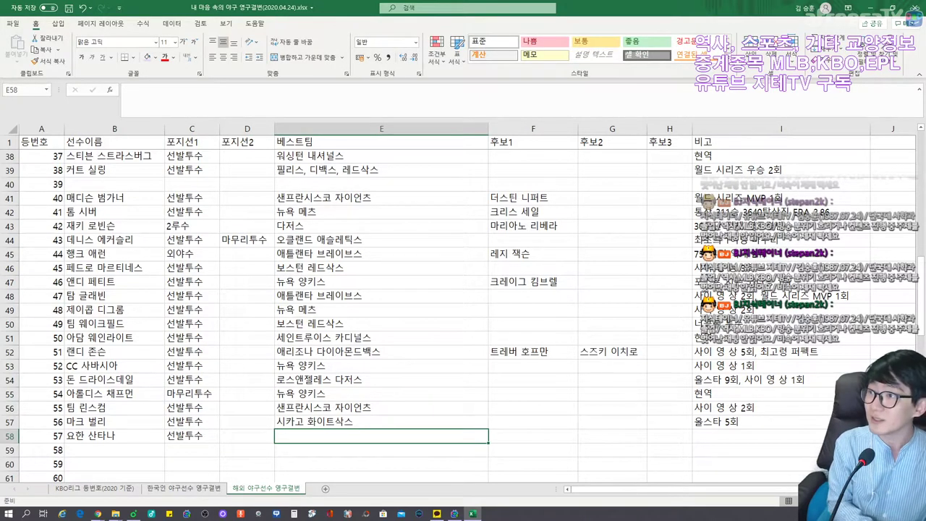
{"action": "type", "text": "미네소타 트윈스"}
{"action": "key", "text": "Tab"}
Step: Enter the remark 사이 영 상 2회 for number 57
{"action": "key", "text": "Tab"}
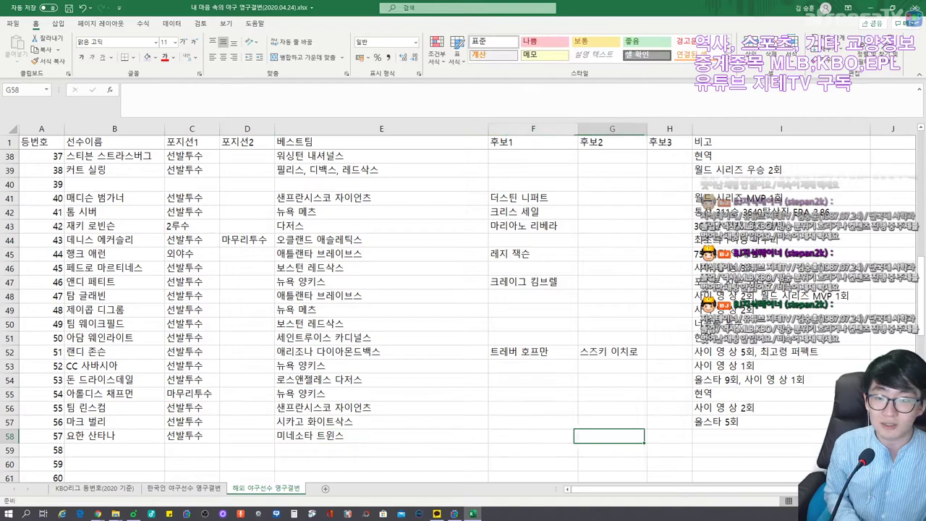
{"action": "key", "text": "Tab"}
{"action": "key", "text": "Tab"}
{"action": "type", "text": "사이 영"}
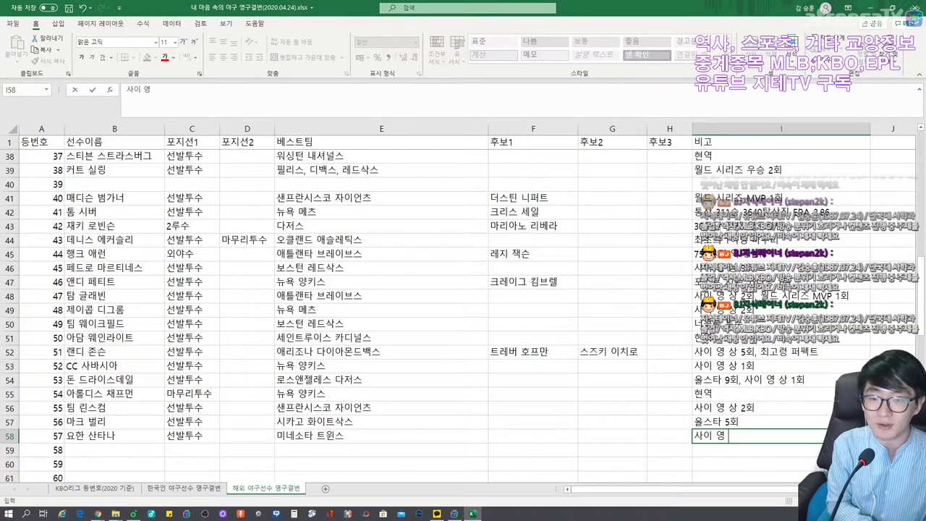
{"action": "type", "text": " 상 2ㅎㅚ"}
{"action": "key", "text": "Return"}
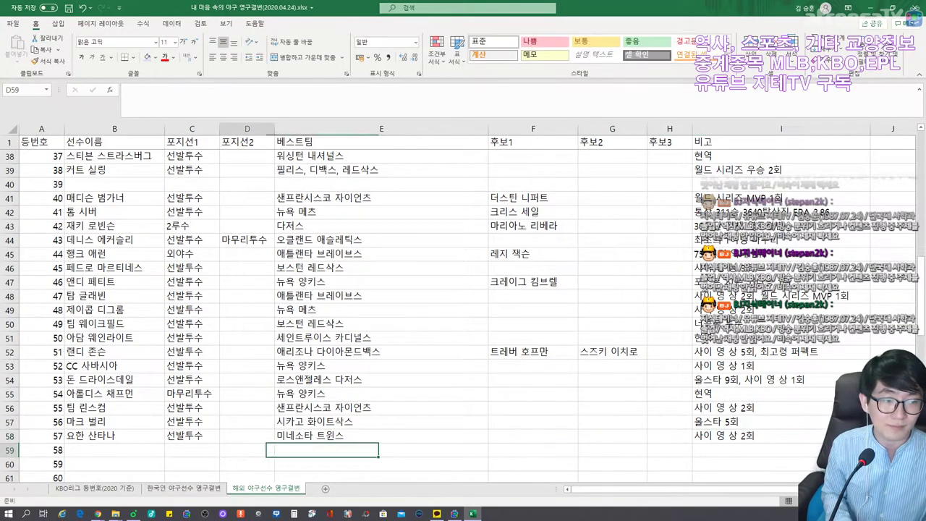
Step: Enter 조나단 파펠본 as number 58's player with 마무리투수 as the first position
{"action": "key", "text": "Left"}
{"action": "key", "text": "Left"}
{"action": "key", "text": "Left"}
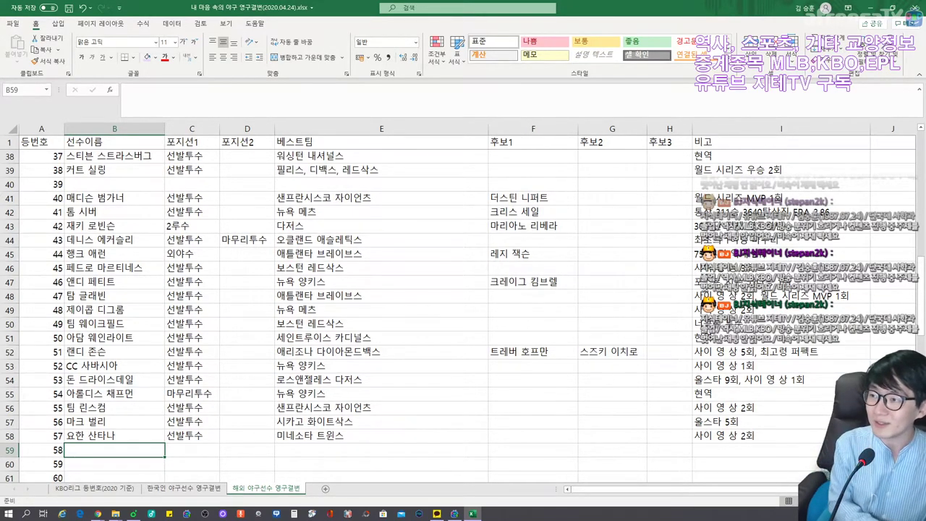
{"action": "type", "text": "조나단 파"}
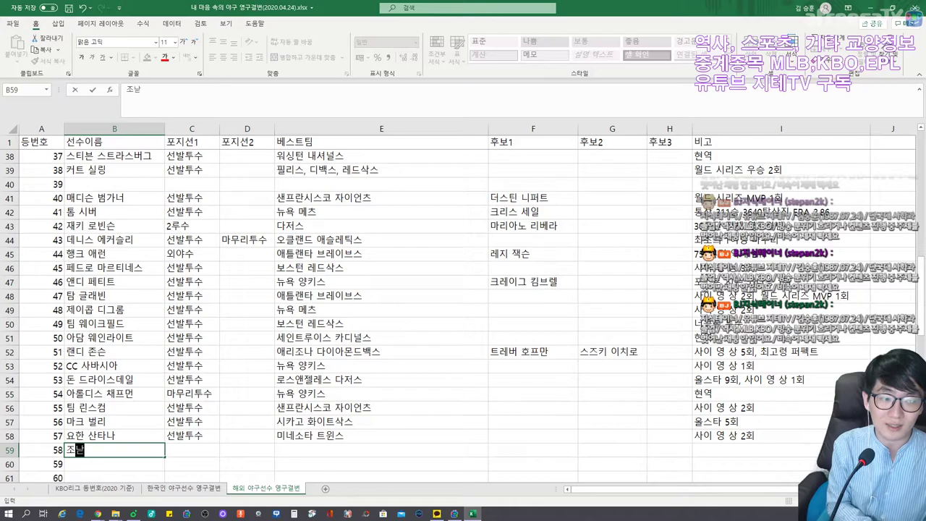
{"action": "type", "text": "펠본"}
{"action": "key", "text": "Tab"}
{"action": "type", "text": "마무리"}
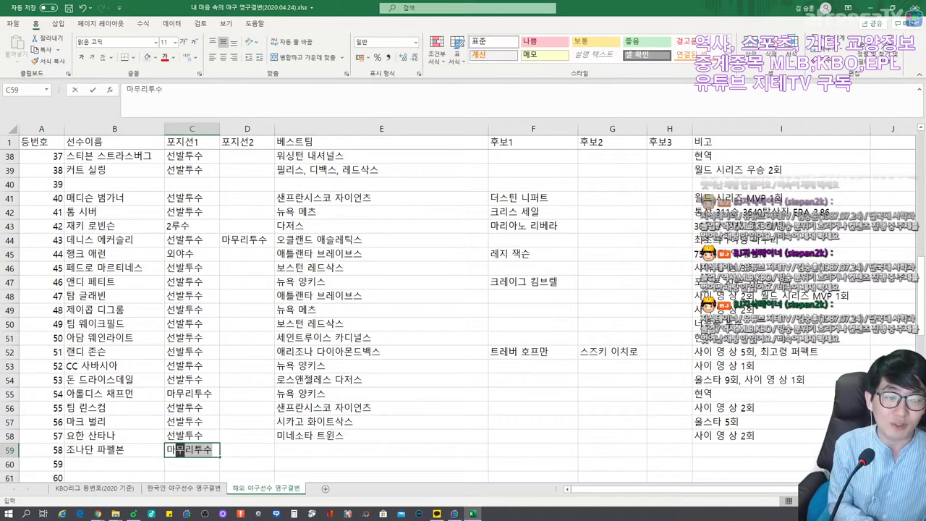
Step: Set the best team for number 58 to 보스턴 레드삭스
{"action": "key", "text": "Tab"}
{"action": "key", "text": "Tab"}
{"action": "type", "text": "보스턴"}
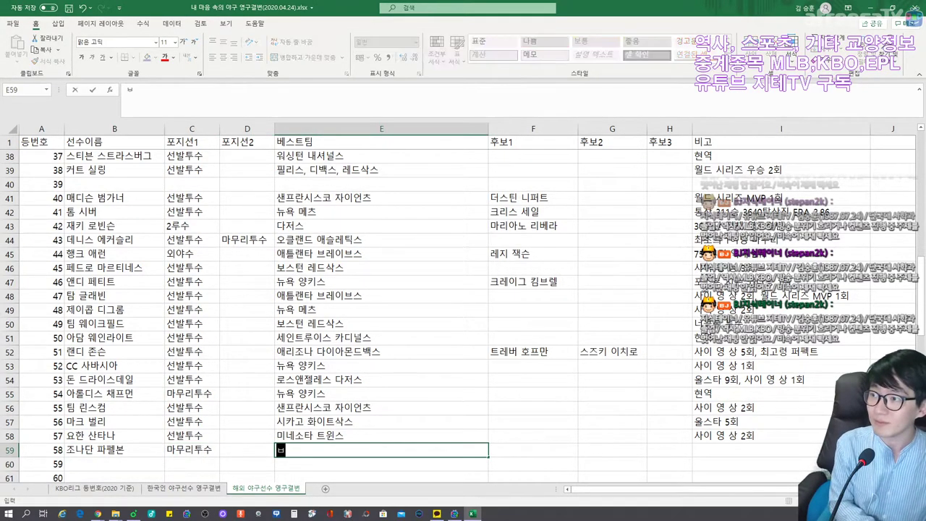
{"action": "key", "text": "Tab"}
{"action": "key", "text": "Tab"}
{"action": "key", "text": "Tab"}
{"action": "key", "text": "Tab"}
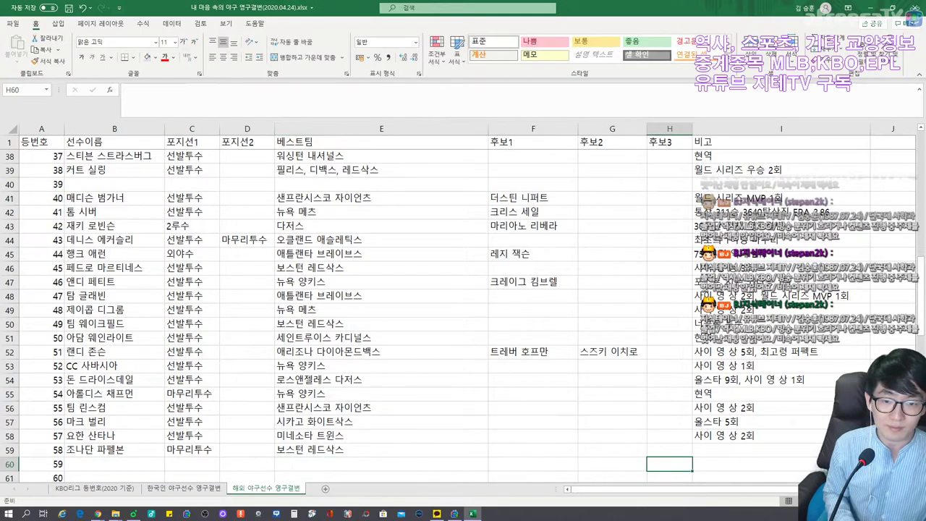
{"action": "key", "text": "Down"}
{"action": "key", "text": "Left"}
{"action": "key", "text": "Left"}
{"action": "key", "text": "Left"}
{"action": "key", "text": "Left"}
{"action": "key", "text": "Left"}
{"action": "key", "text": "Left"}
{"action": "key", "text": "Left"}
{"action": "key", "text": "Left"}
{"action": "key", "text": "Right"}
{"action": "key", "text": "Down"}
{"action": "key", "text": "Down"}
{"action": "key", "text": "Down"}
{"action": "key", "text": "Down"}
{"action": "key", "text": "Down"}
{"action": "key", "text": "Down"}
{"action": "key", "text": "Down"}
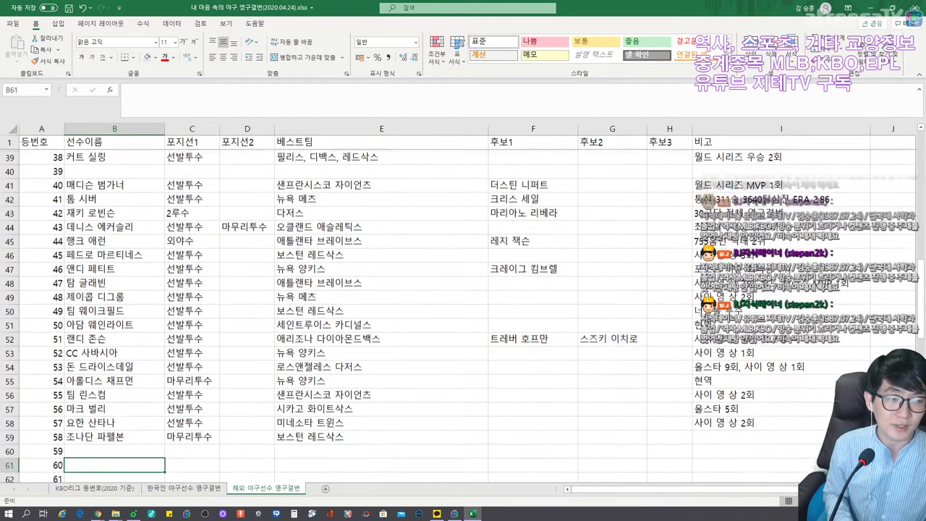
{"action": "key", "text": "Up"}
{"action": "key", "text": "Up"}
{"action": "key", "text": "Up"}
{"action": "key", "text": "Up"}
{"action": "key", "text": "Up"}
{"action": "key", "text": "Up"}
{"action": "key", "text": "Up"}
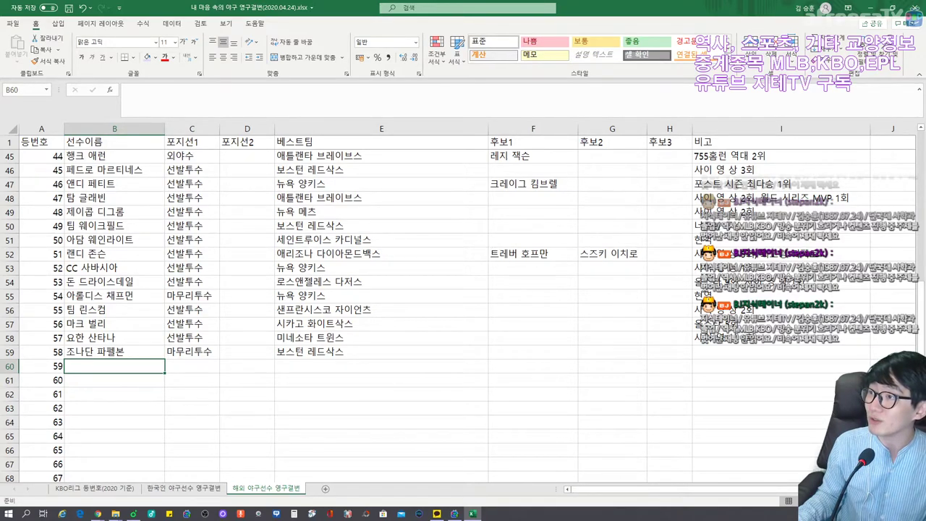
Step: Enter 댈러스 카이클 as number 60's player with 선발투수 as the first position
{"action": "key", "text": "Down"}
{"action": "type", "text": "댈러스 카이클"}
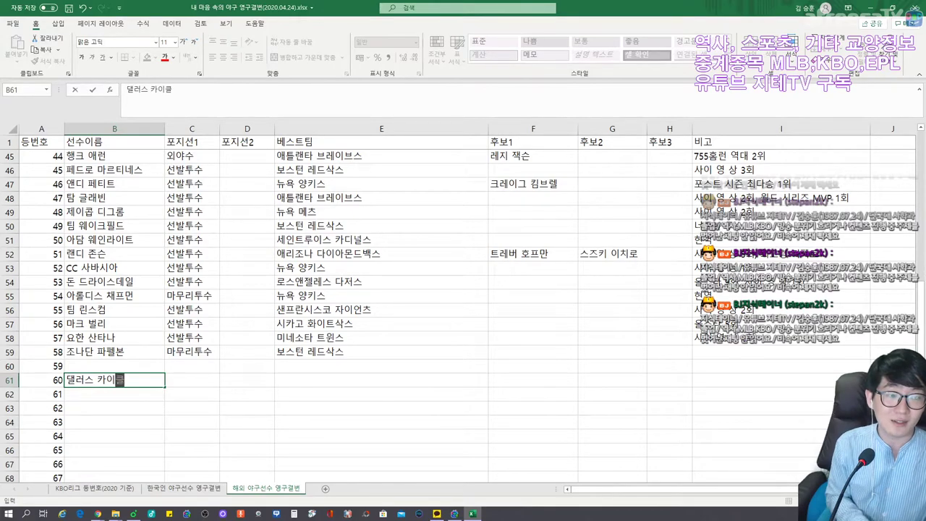
{"action": "key", "text": "Tab"}
{"action": "type", "text": "선발투수"}
Step: Set the best team for number 60 to 휴스턴 애스트로스
{"action": "key", "text": "Tab"}
{"action": "key", "text": "Tab"}
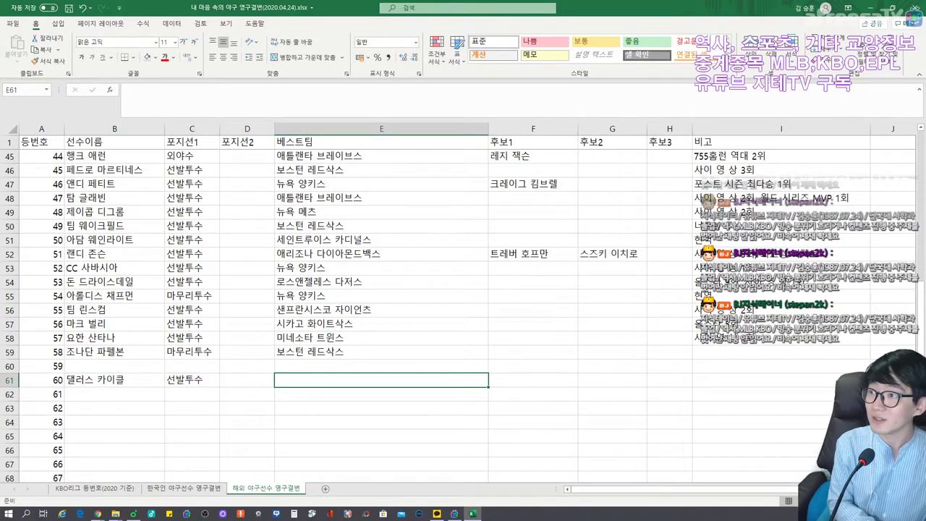
{"action": "type", "text": "휴스턴 애스트로스"}
Step: Enter the remark 사이 영 상 1회 for number 60
{"action": "key", "text": "Tab"}
{"action": "key", "text": "Tab"}
{"action": "key", "text": "Tab"}
{"action": "key", "text": "Tab"}
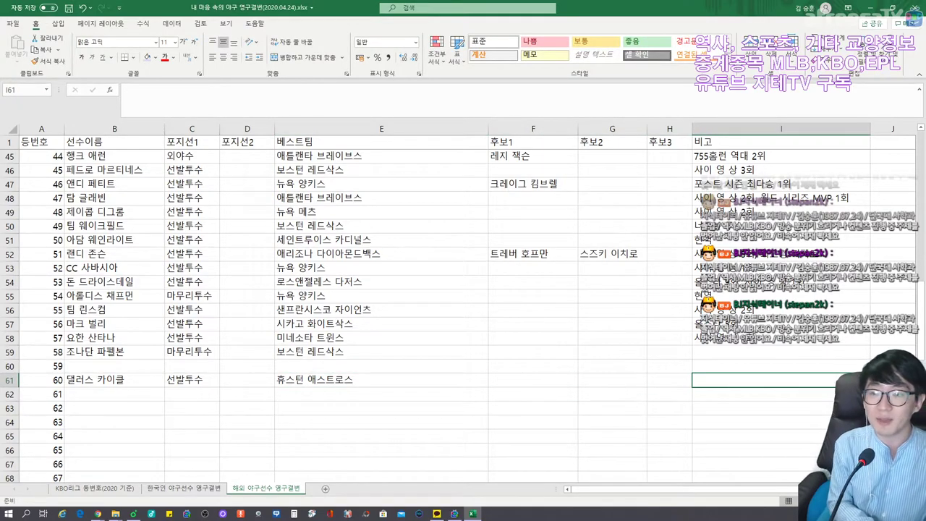
{"action": "type", "text": "사이 영 상 1회"}
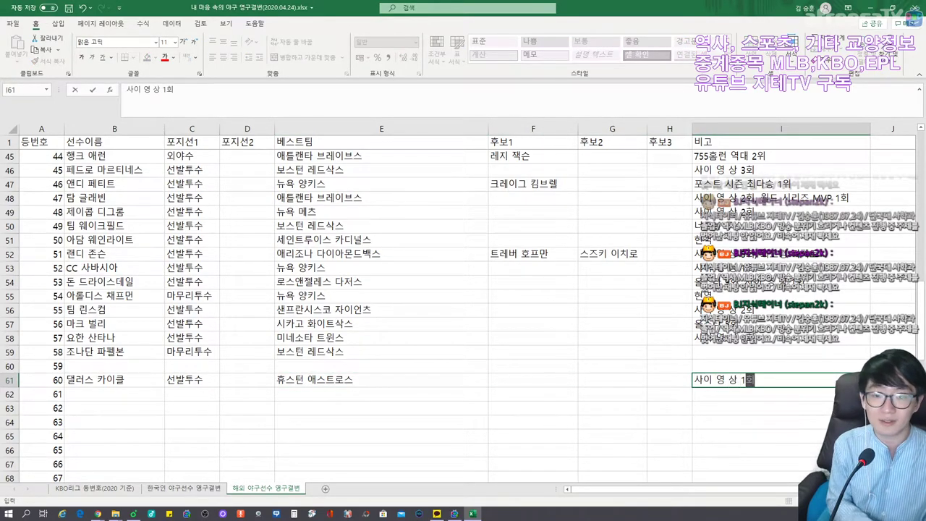
{"action": "key", "text": "Return"}
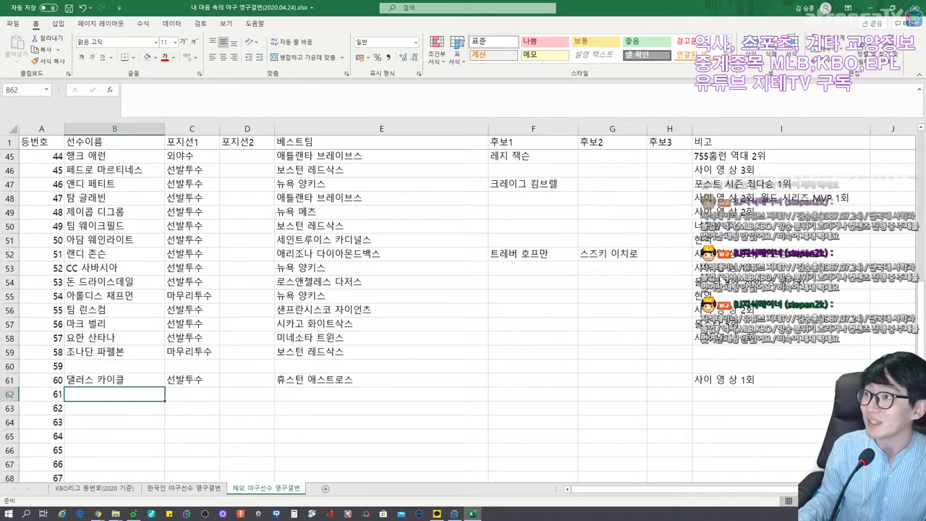
Step: Enter 브론슨 아로요 as number 61's player with 선발투수 as the first position
{"action": "key", "text": "alt+Tab"}
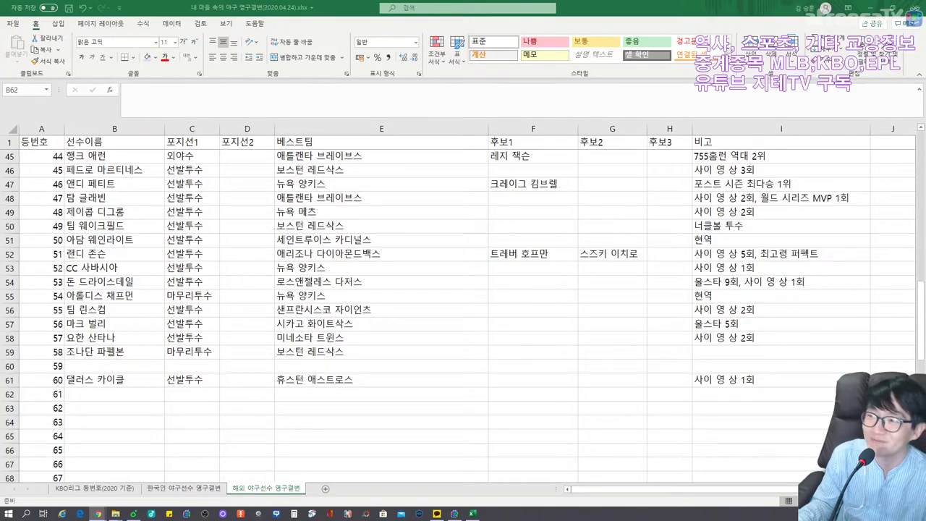
{"action": "left_click", "coordinate": [114, 396]}
{"action": "type", "text": "브론슨 아로요"}
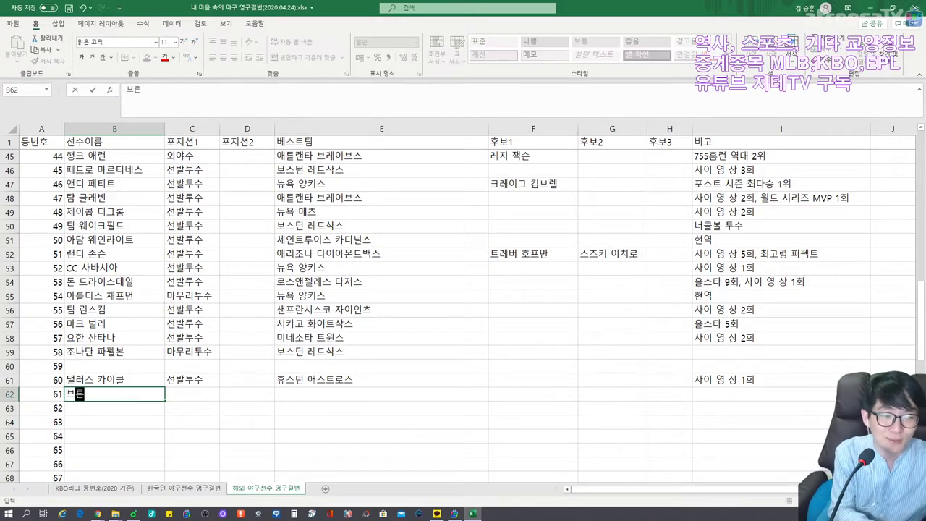
{"action": "key", "text": "Tab"}
{"action": "type", "text": "선발투수"}
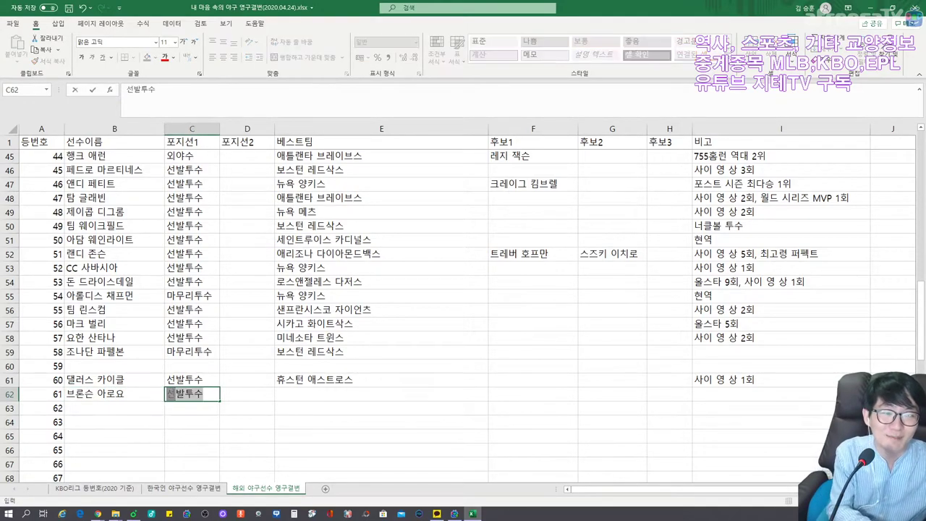
Step: Set the best team for number 61 to 신시내티 레즈
{"action": "key", "text": "Tab"}
{"action": "key", "text": "Tab"}
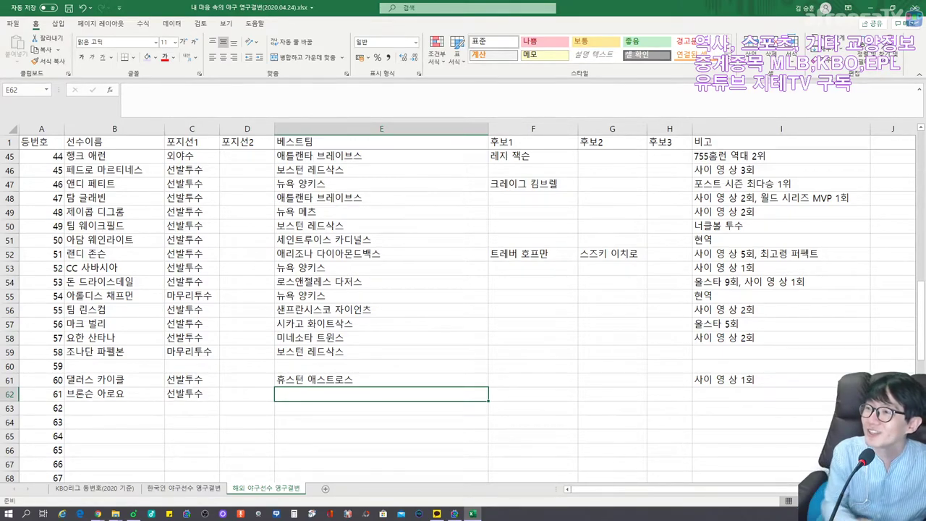
{"action": "type", "text": "신시내티"}
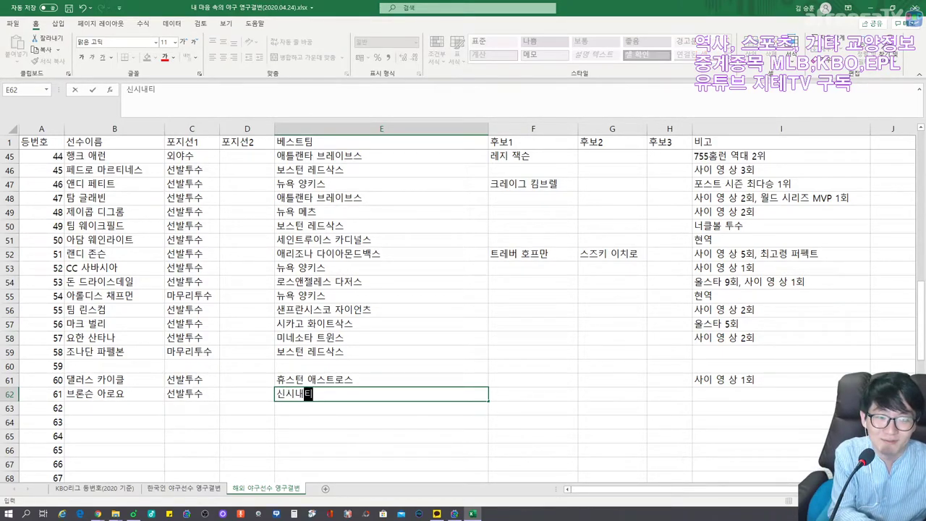
{"action": "type", "text": " 렛즈"}
Step: Enter 리반 에르난데스 as the first candidate for number 61
{"action": "key", "text": "Tab"}
{"action": "key", "text": "Tab"}
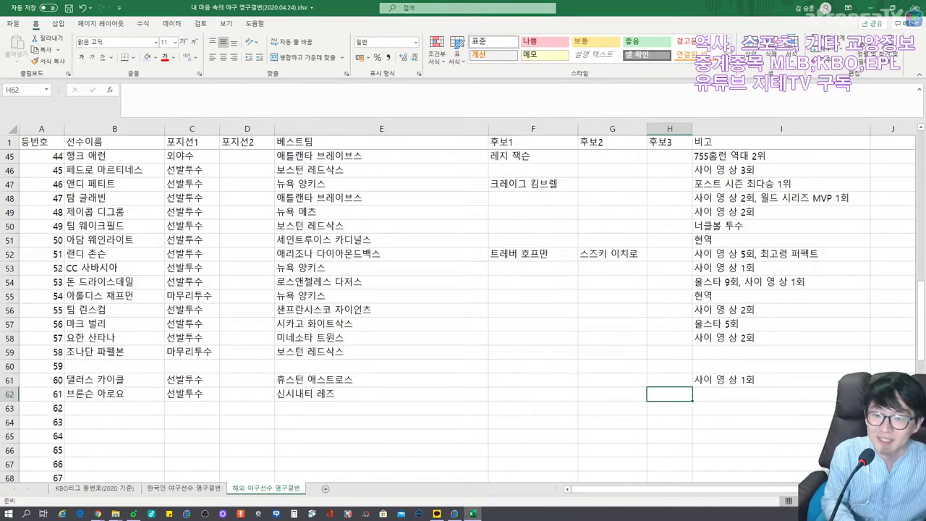
{"action": "key", "text": "Left"}
{"action": "type", "text": "리반"}
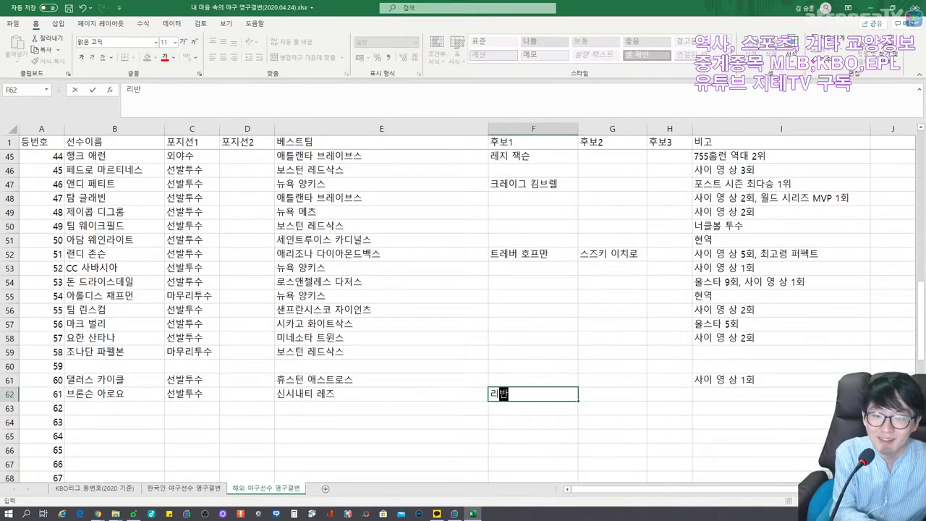
{"action": "type", "text": " 엘르난데스"}
Step: Enter the remark 추신수 상대 4피홈런 for number 61
{"action": "key", "text": "Tab"}
{"action": "key", "text": "Tab"}
{"action": "key", "text": "Tab"}
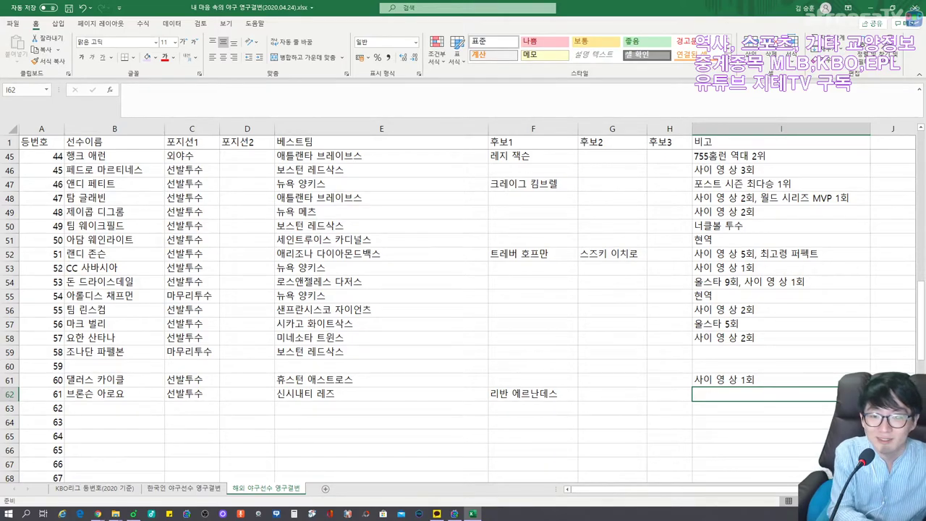
{"action": "type", "text": "추신수 상대"}
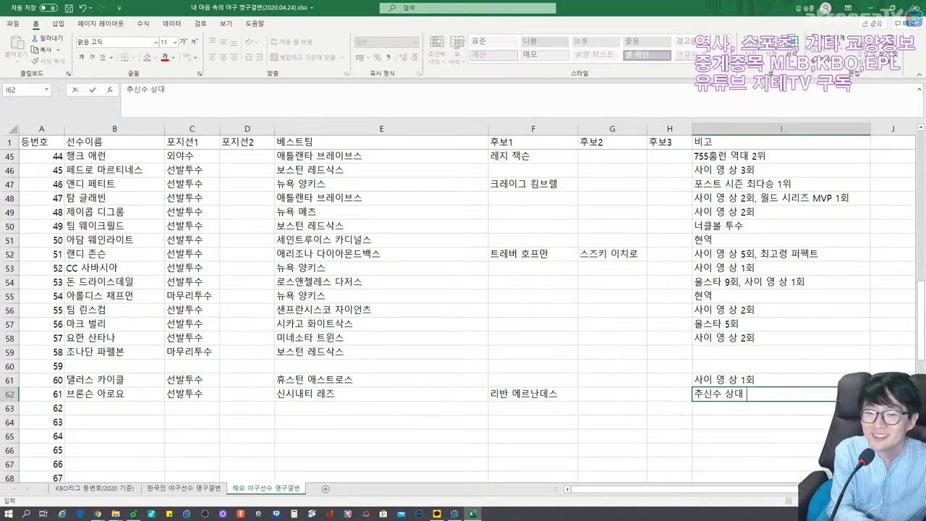
{"action": "type", "text": " 4피호ㅁ런"}
{"action": "key", "text": "Return"}
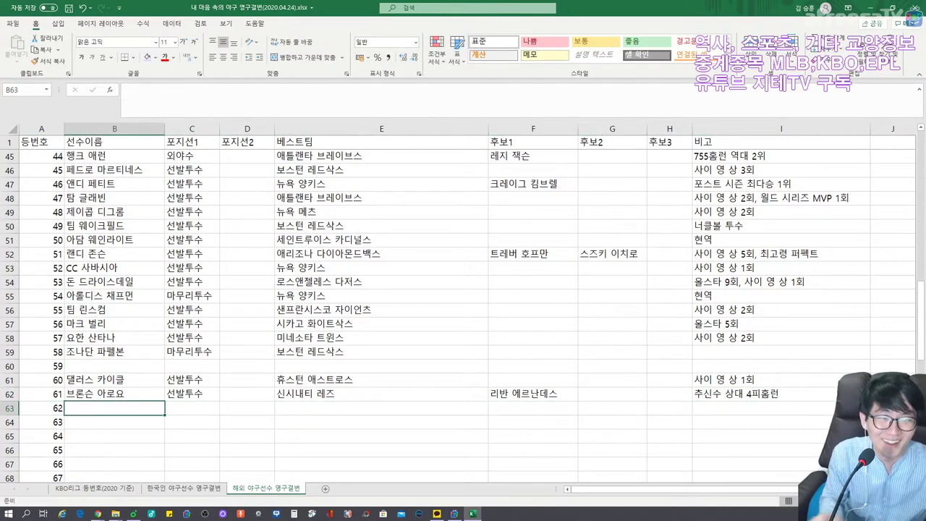
{"action": "key", "text": "alt+Tab"}
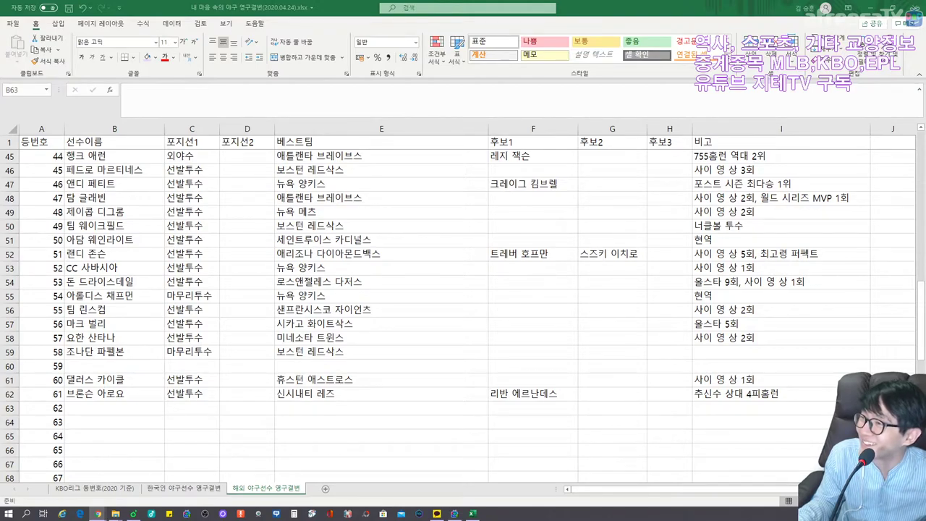
{"action": "scroll", "coordinate": [265, 375], "scroll_direction": "down", "scroll_amount": 1}
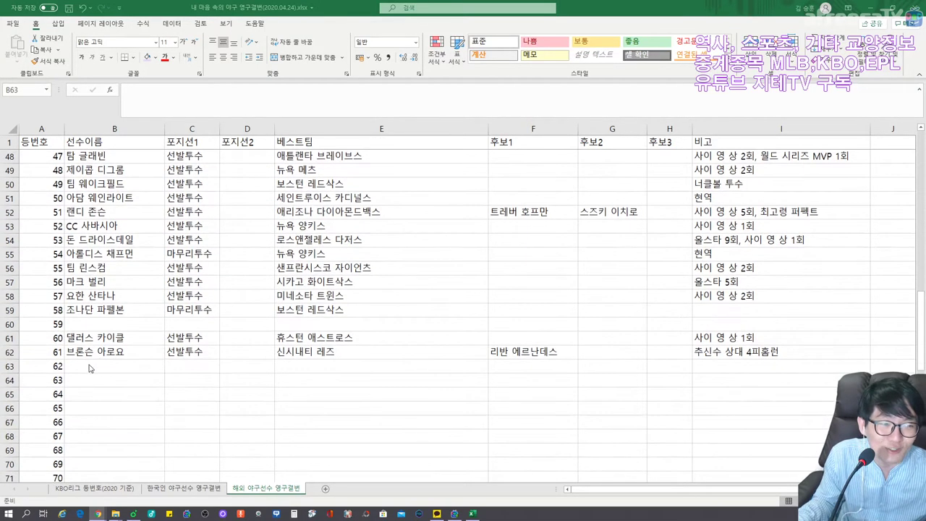
{"action": "left_click", "coordinate": [90, 368]}
{"action": "key", "text": "alt+Tab"}
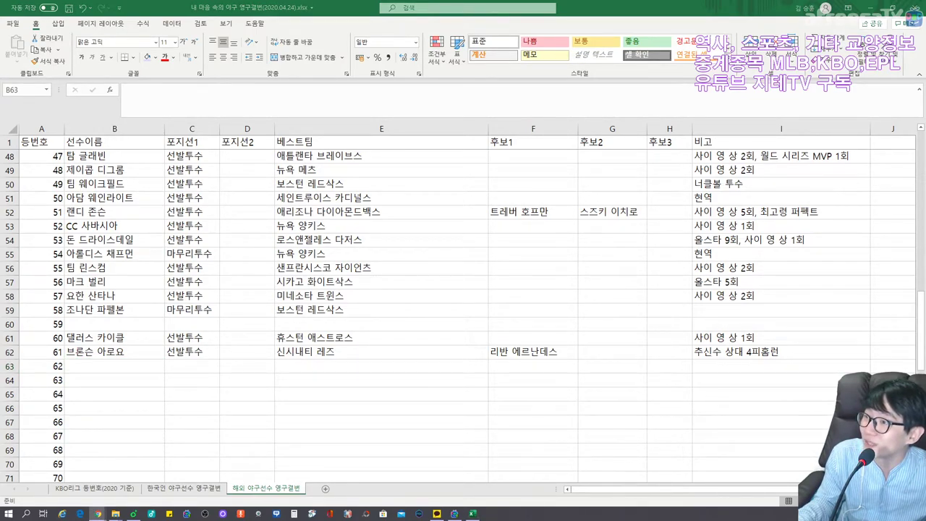
Step: Enter 야시엘 푸이그 as number 66's player with 외야수 as the first position
{"action": "left_click", "coordinate": [94, 421]}
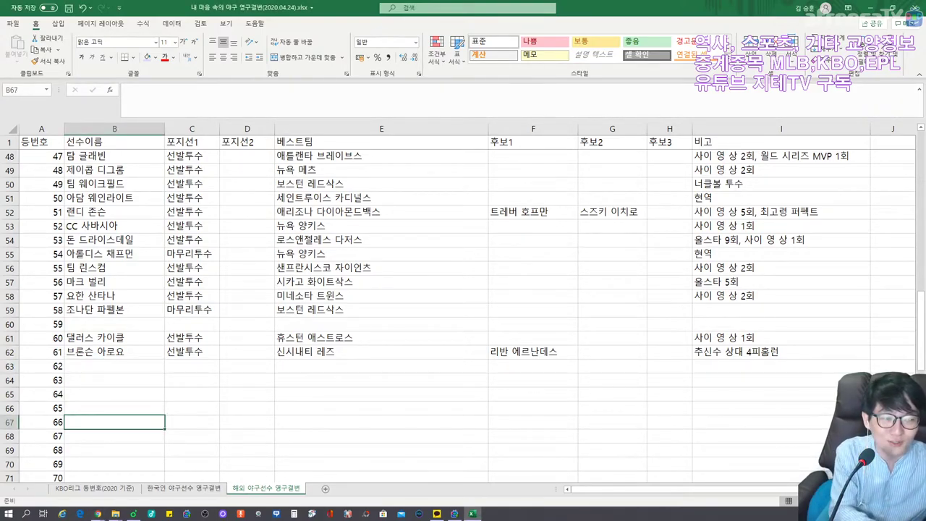
{"action": "type", "text": "야시엘 푸이그"}
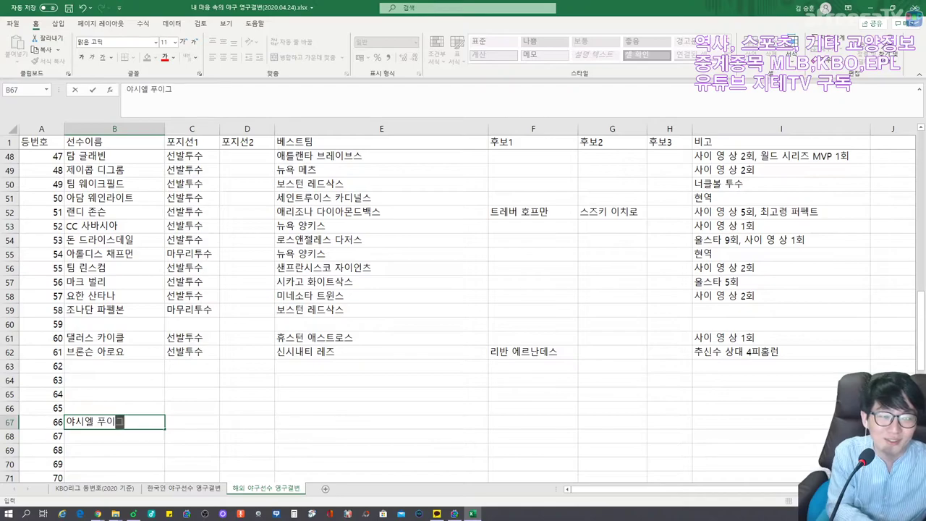
{"action": "key", "text": "Tab"}
{"action": "type", "text": "ㅇ외야수"}
{"action": "key", "text": "Tab"}
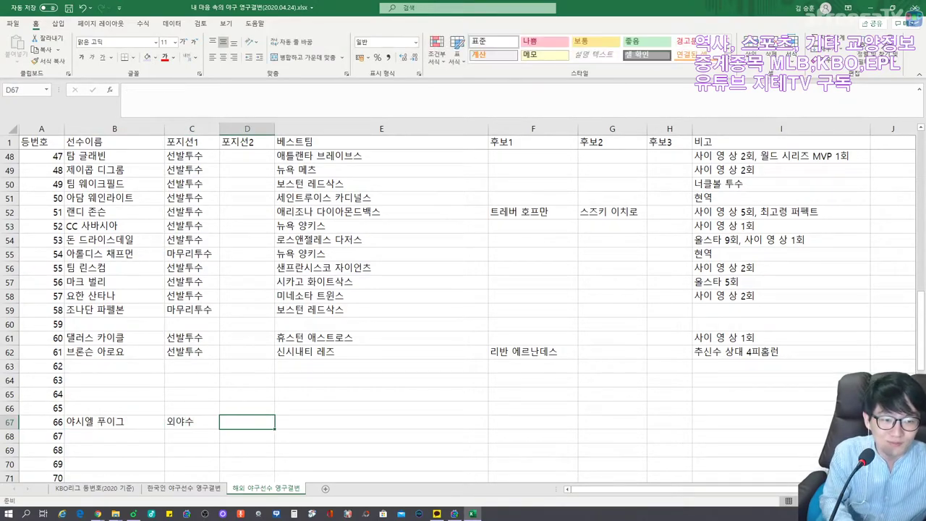
Step: Set the best team for number 66 to 신시내티 레즈, leaving its candidates and remark empty
{"action": "key", "text": "Tab"}
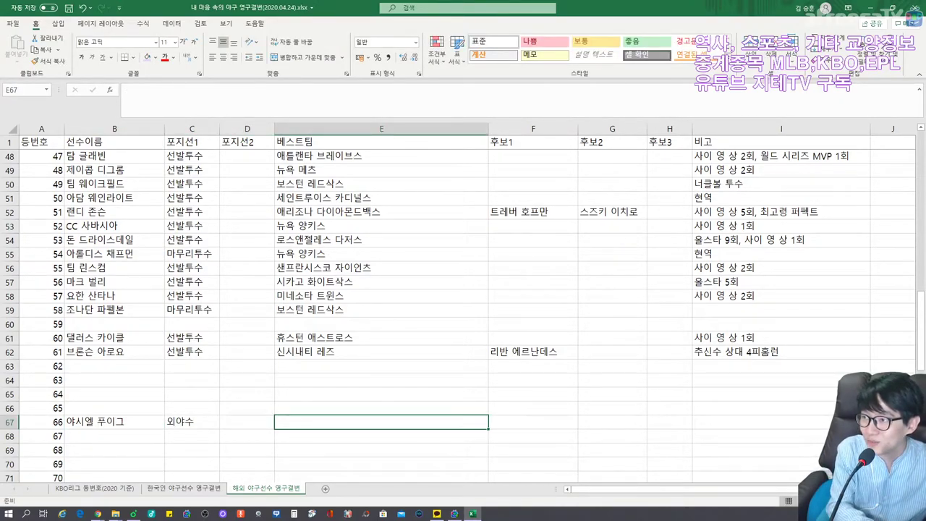
{"action": "type", "text": "신시내티 레즈"}
{"action": "key", "text": "Tab"}
{"action": "key", "text": "Tab"}
{"action": "key", "text": "Tab"}
{"action": "key", "text": "Tab"}
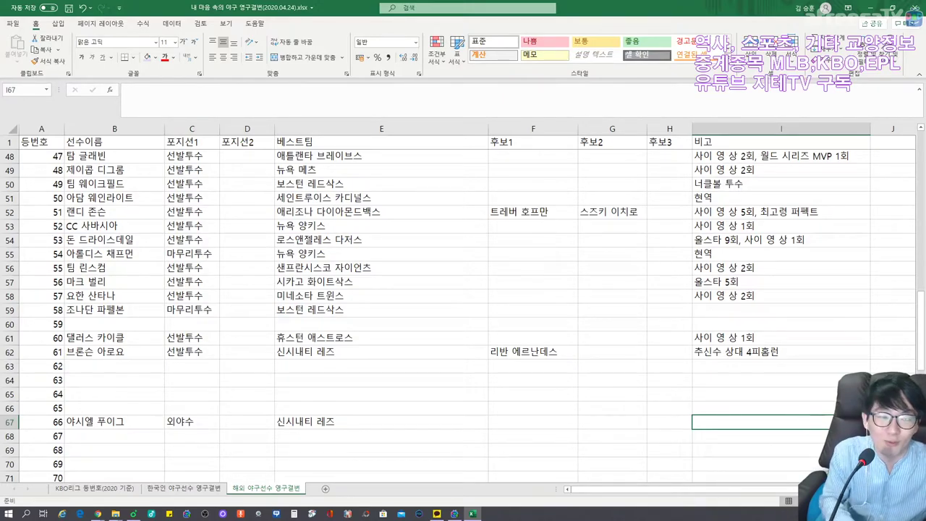
{"action": "key", "text": "Return"}
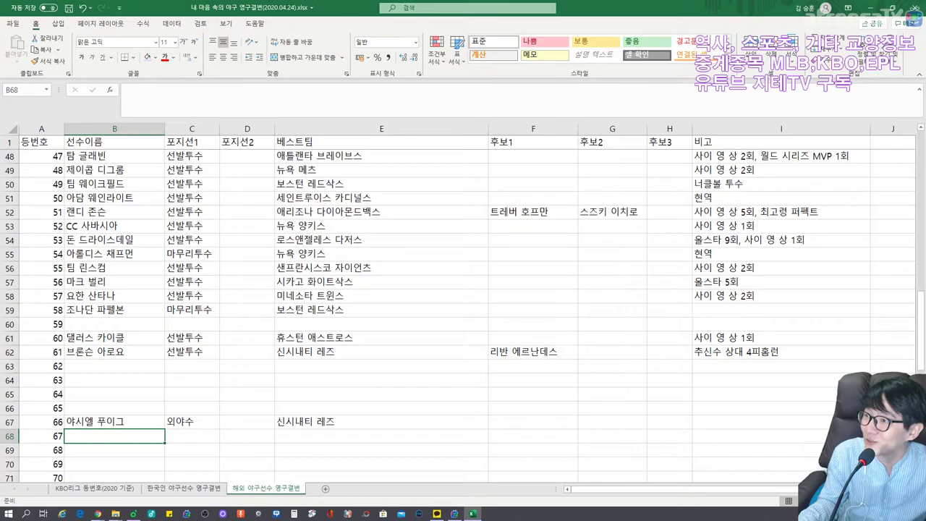
Step: Enter 켄리 잰슨 as number 74's player with 마무리투수 as the first position
{"action": "scroll", "coordinate": [458, 316], "scroll_direction": "down", "scroll_amount": 2}
{"action": "key", "text": "Down"}
{"action": "key", "text": "Down"}
{"action": "key", "text": "Down"}
{"action": "key", "text": "Down"}
{"action": "key", "text": "Down"}
{"action": "key", "text": "Down"}
{"action": "key", "text": "Down"}
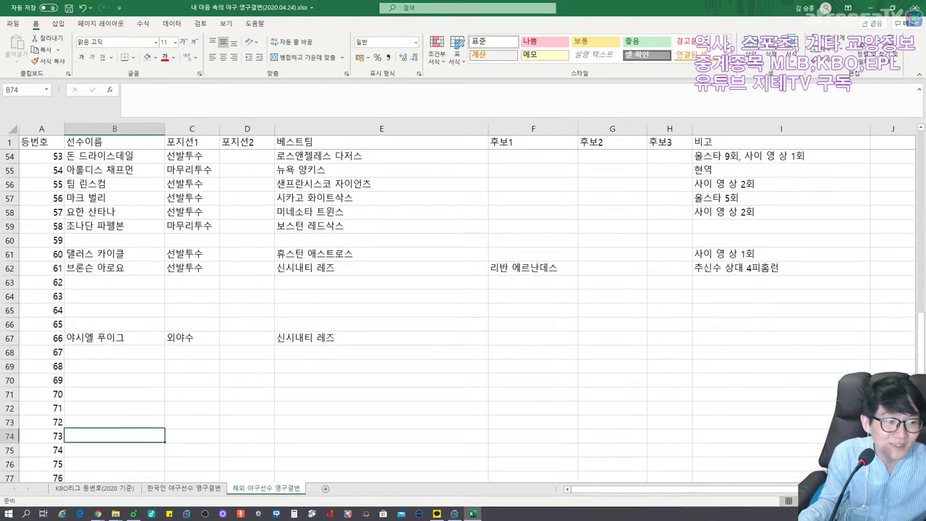
{"action": "type", "text": "켄리 잰슨"}
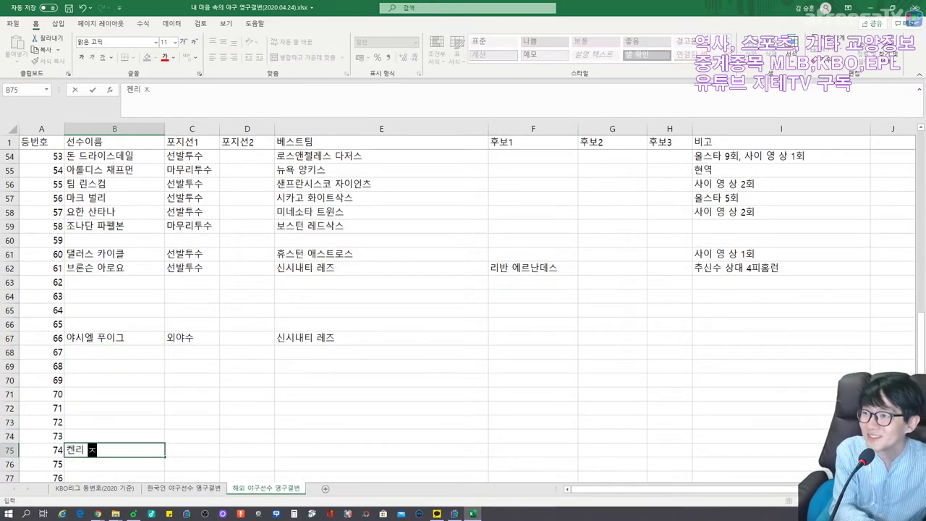
{"action": "key", "text": "Tab"}
{"action": "type", "text": "마무리투수"}
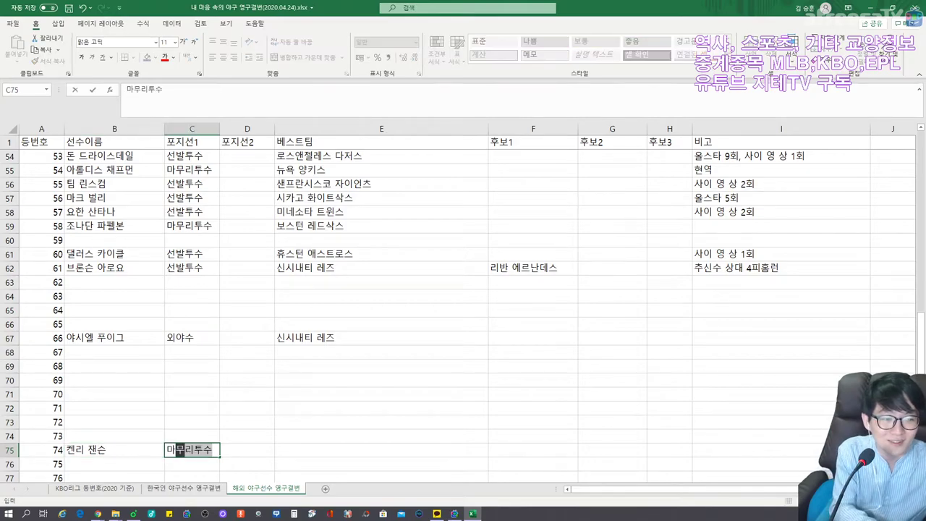
Step: Set the best team for number 74 to 로스앤젤레스 다저스, leaving its second position and candidates empty
{"action": "key", "text": "Tab"}
{"action": "key", "text": "Tab"}
{"action": "type", "text": "로스앤젤레스"}
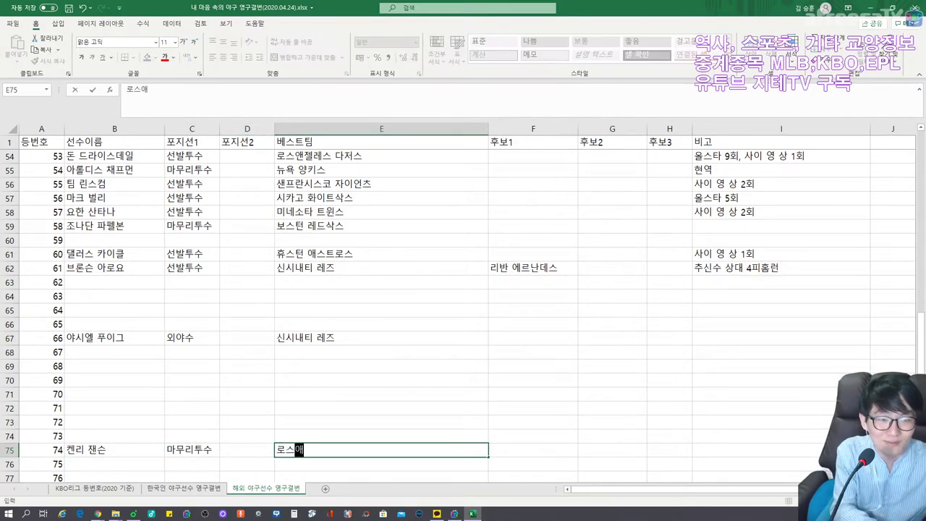
{"action": "type", "text": " 다저스"}
{"action": "key", "text": "Tab"}
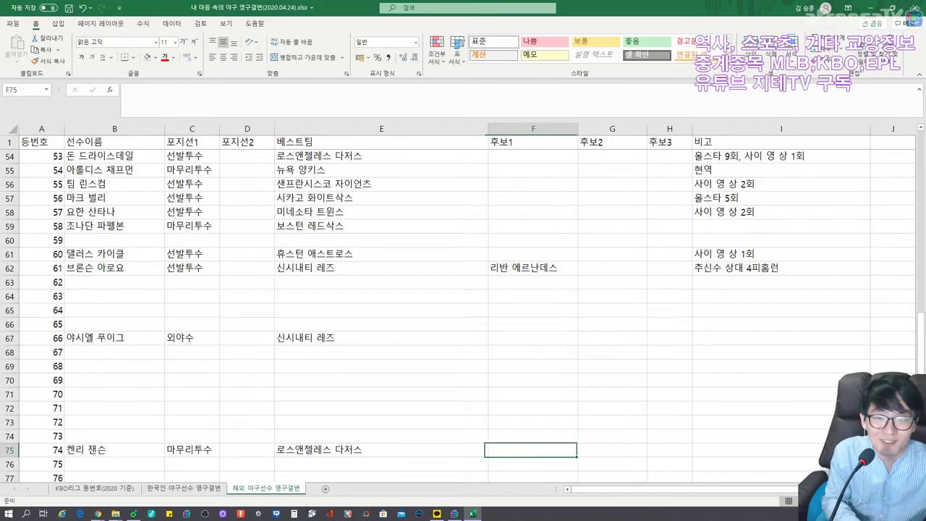
{"action": "key", "text": "Tab"}
{"action": "key", "text": "Tab"}
{"action": "key", "text": "Left"}
{"action": "key", "text": "Left"}
{"action": "key", "text": "Left"}
{"action": "key", "text": "Left"}
{"action": "key", "text": "Left"}
{"action": "key", "text": "Left"}
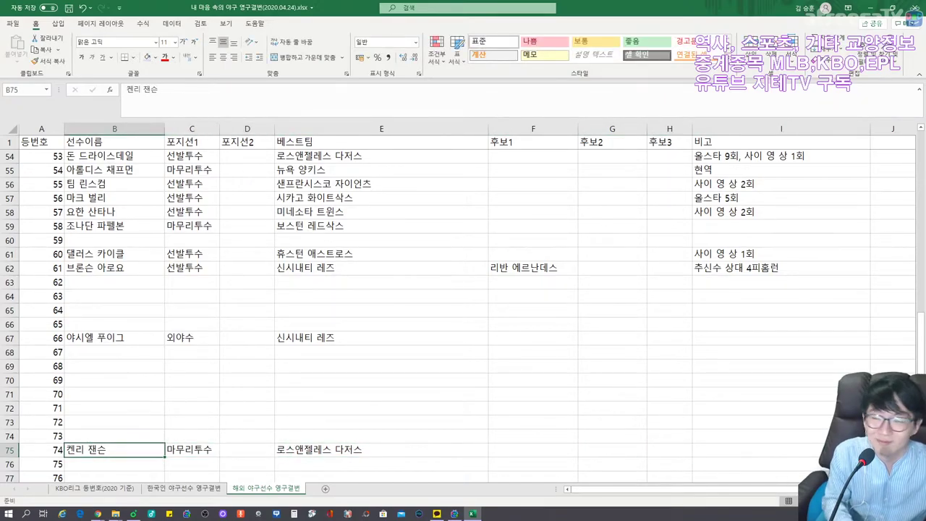
Step: Enter 애런 저지 as number 99's player with 외야수 as the first position
{"action": "scroll", "coordinate": [463, 311], "scroll_direction": "down", "scroll_amount": 2}
{"action": "scroll", "coordinate": [114, 449], "scroll_direction": "down", "scroll_amount": 2}
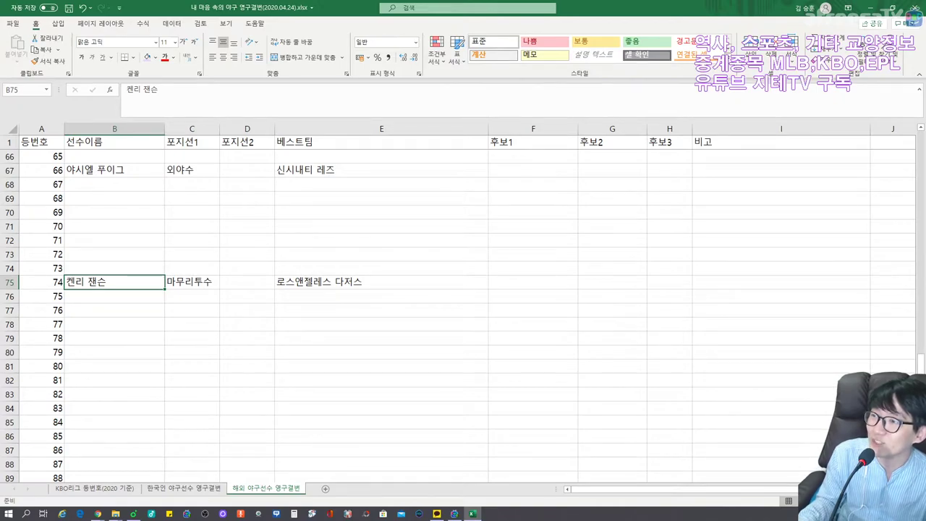
{"action": "scroll", "coordinate": [463, 304], "scroll_direction": "down", "scroll_amount": 7}
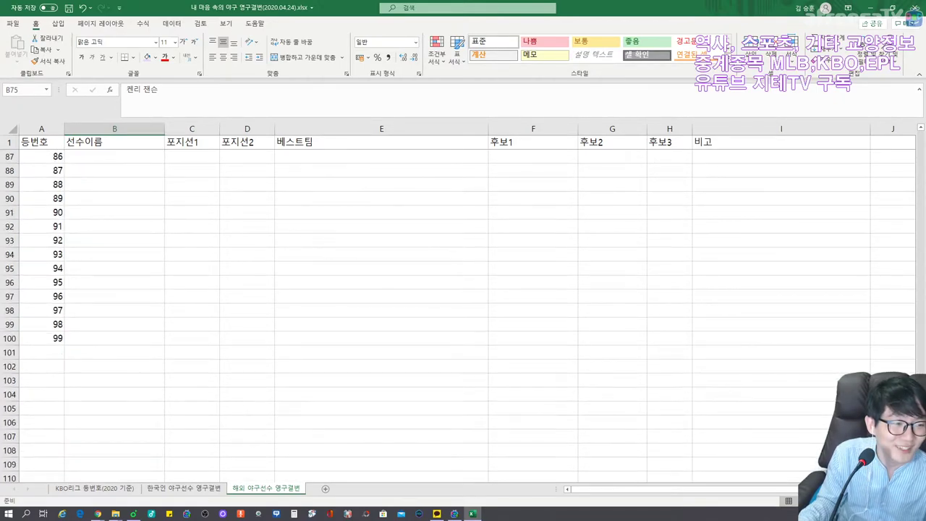
{"action": "left_click", "coordinate": [114, 338]}
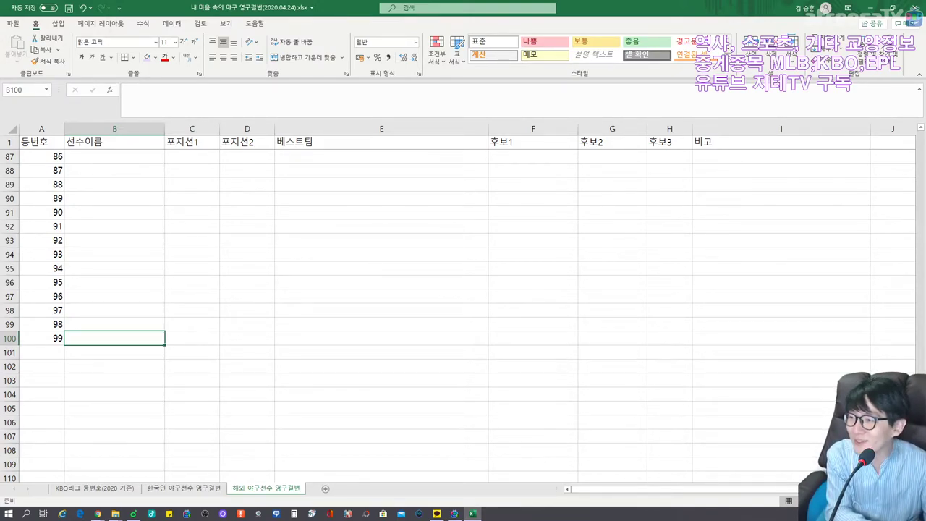
{"action": "type", "text": "애런 저지"}
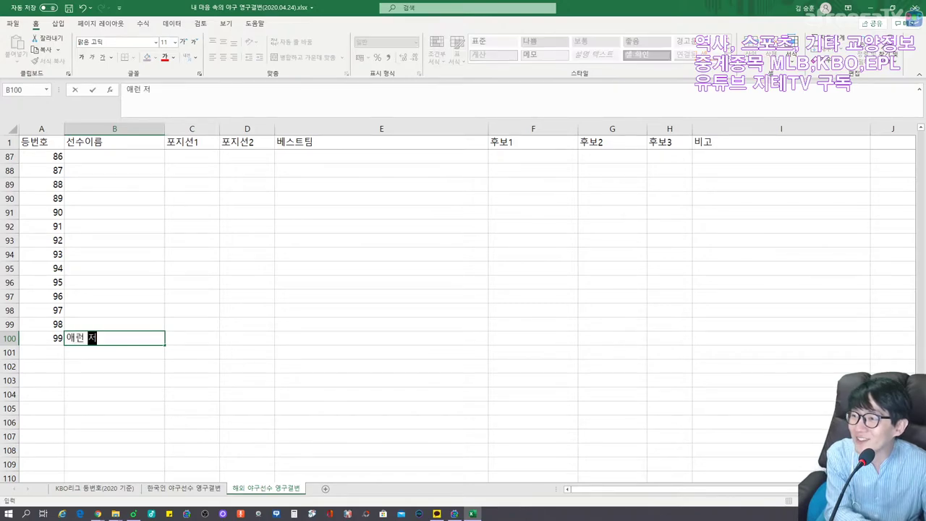
{"action": "key", "text": "Tab"}
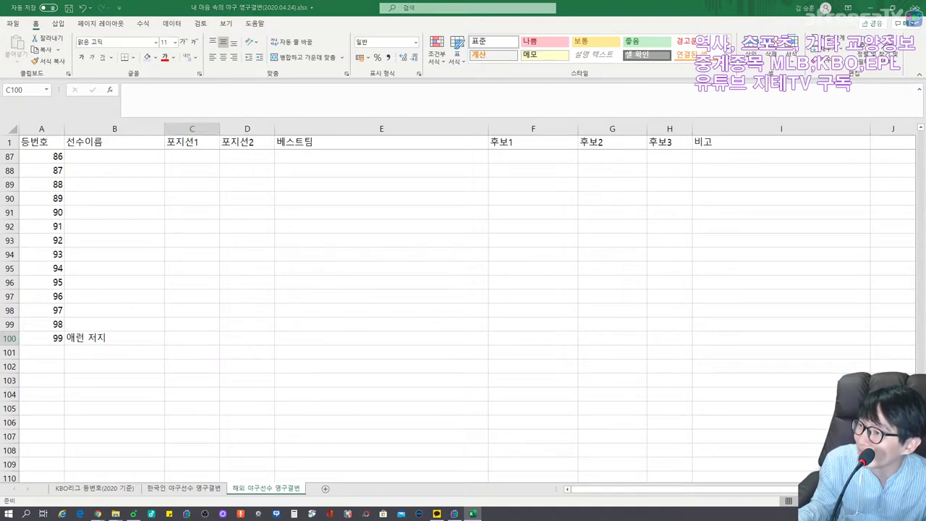
{"action": "key", "text": "alt+Tab"}
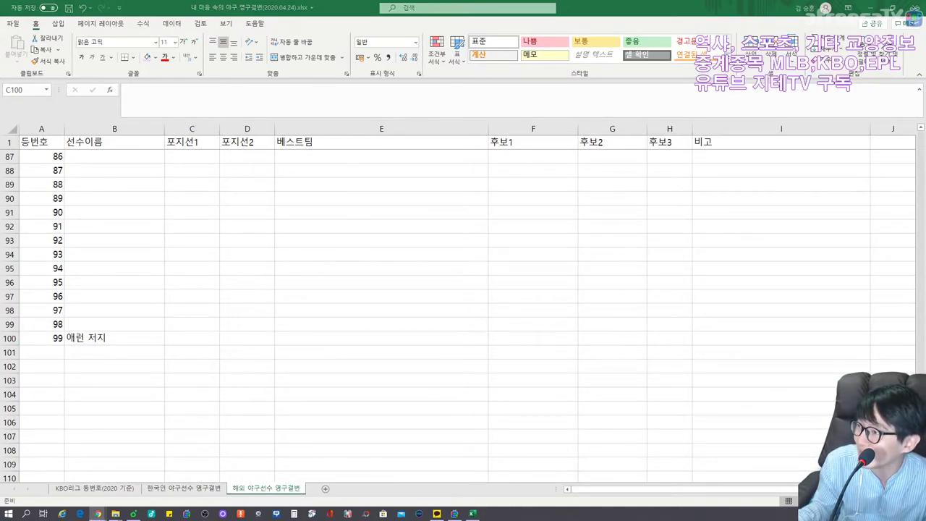
{"action": "left_click", "coordinate": [171, 343]}
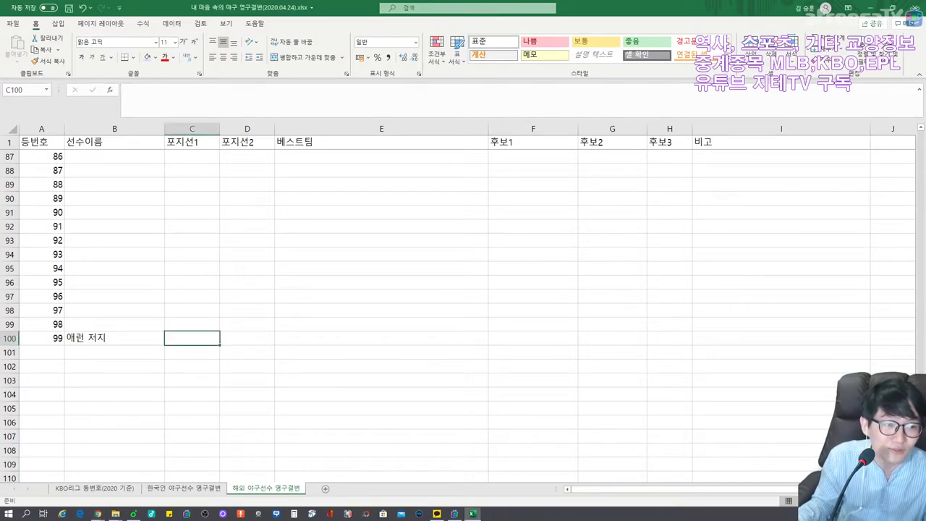
{"action": "type", "text": "외야수"}
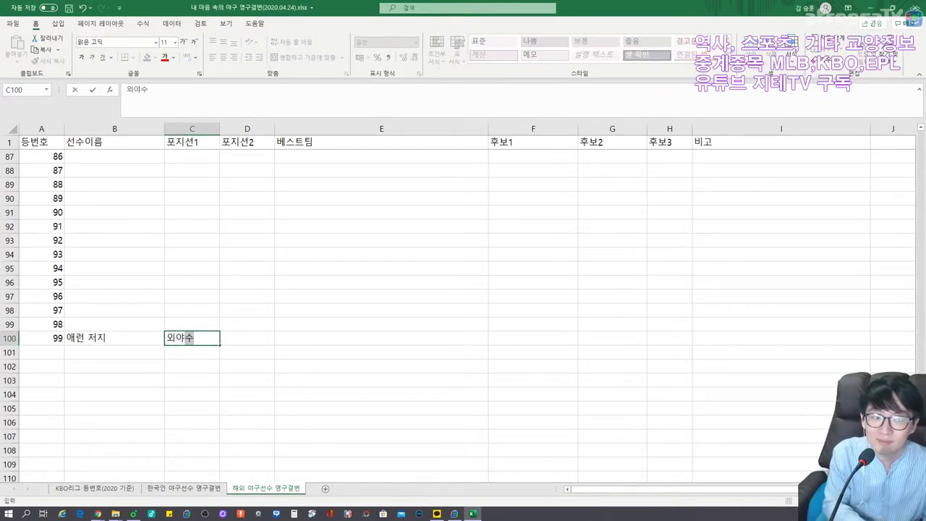
Step: Set the best team for number 99 to 뉴욕 양키스, leaving its second position and candidates empty
{"action": "key", "text": "Tab"}
{"action": "key", "text": "Tab"}
{"action": "type", "text": "뉴"}
{"action": "type", "text": "양키스"}
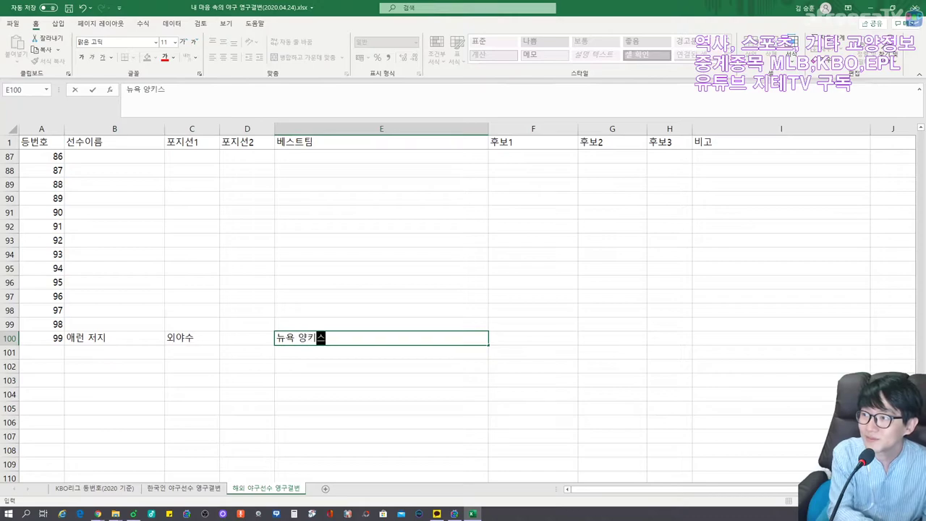
{"action": "key", "text": "Tab"}
{"action": "key", "text": "Tab"}
{"action": "key", "text": "Tab"}
{"action": "key", "text": "Tab"}
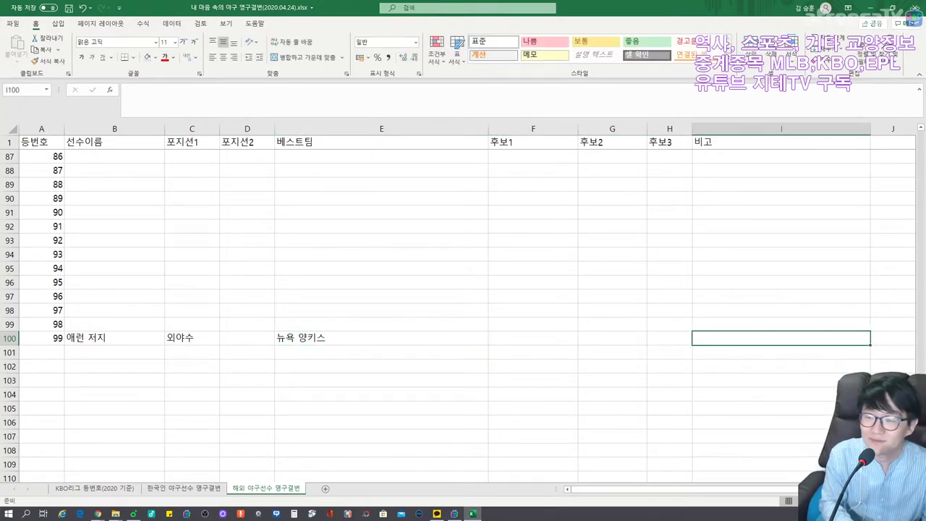
{"action": "type", "text": "류현진"}
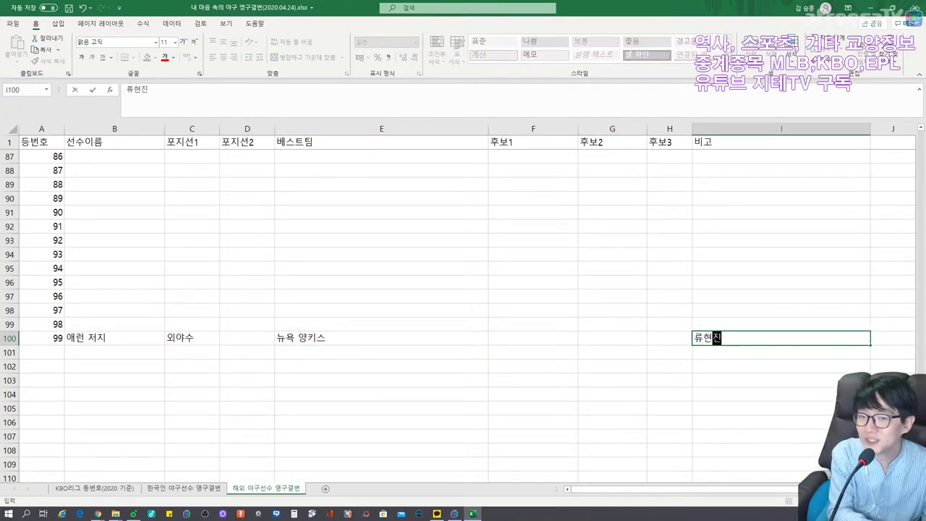
{"action": "key", "text": "BackSpace"}
{"action": "key", "text": "BackSpace"}
{"action": "key", "text": "BackSpace"}
{"action": "key", "text": "BackSpace"}
Step: Enter the remark 한국인 제외 for number 99
{"action": "type", "text": "한국이"}
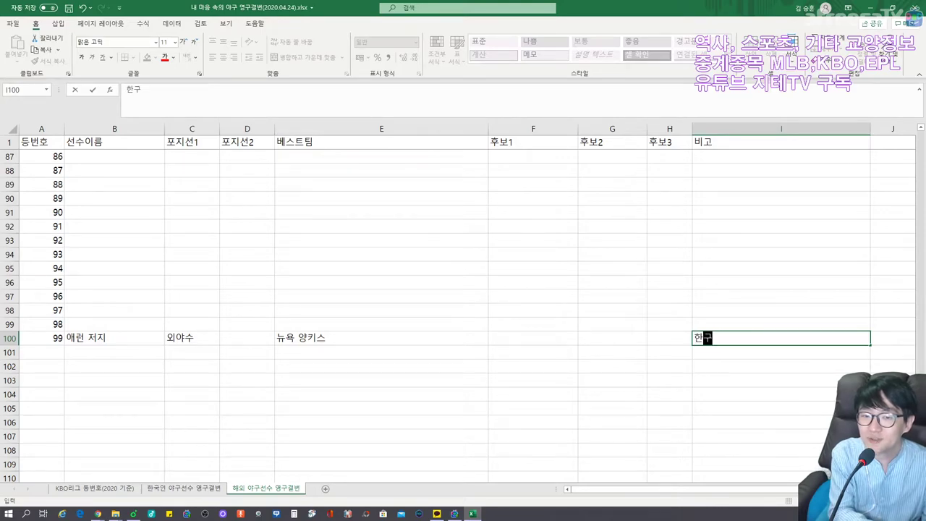
{"action": "type", "text": "ㄴ 제외"}
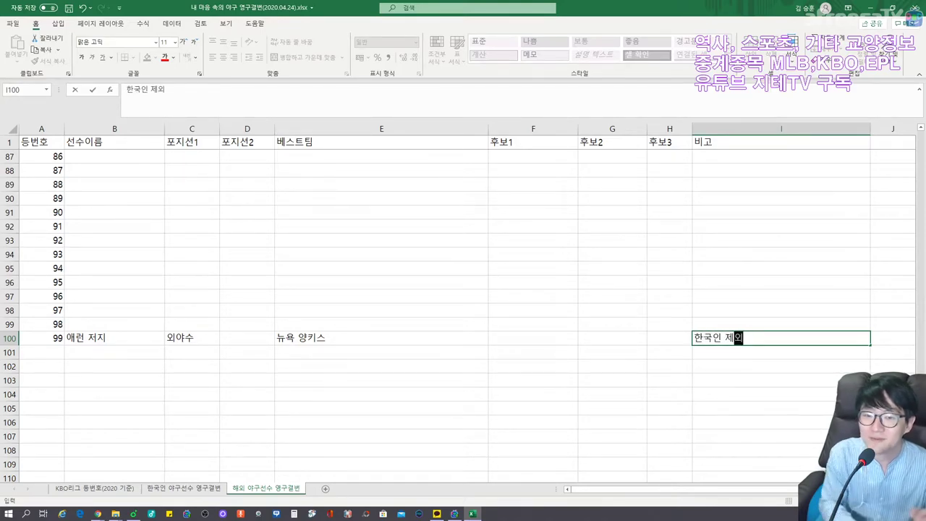
Step: Finish entering "한국인 제외" in the 비고 column for number 99 (I100)
{"action": "key", "text": "Left"}
{"action": "key", "text": "Left"}
{"action": "key", "text": "Left"}
{"action": "key", "text": "Left"}
{"action": "key", "text": "Left"}
Step: Replace the 비고 remark for number 61 (I62) with "한국인 제외, 추신수 상대 4피홈런"
{"action": "scroll", "coordinate": [463, 311], "scroll_direction": "up", "scroll_amount": 15}
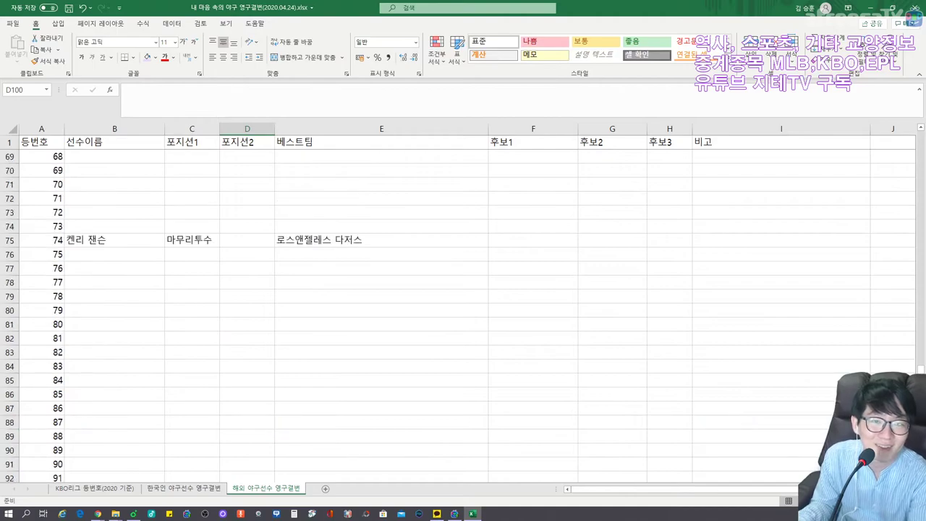
{"action": "left_click", "coordinate": [738, 435]}
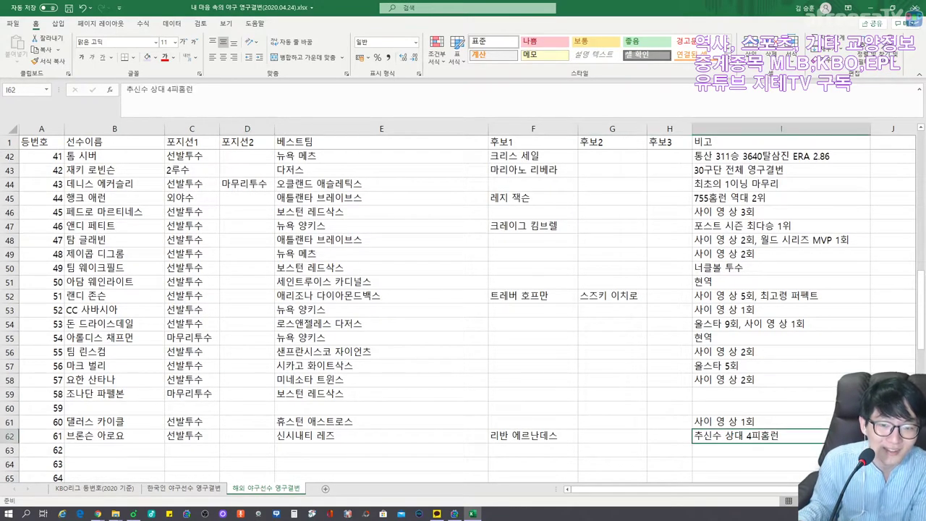
{"action": "type", "text": "한국이ㄴ 제외, 추신수 상ㄷ"}
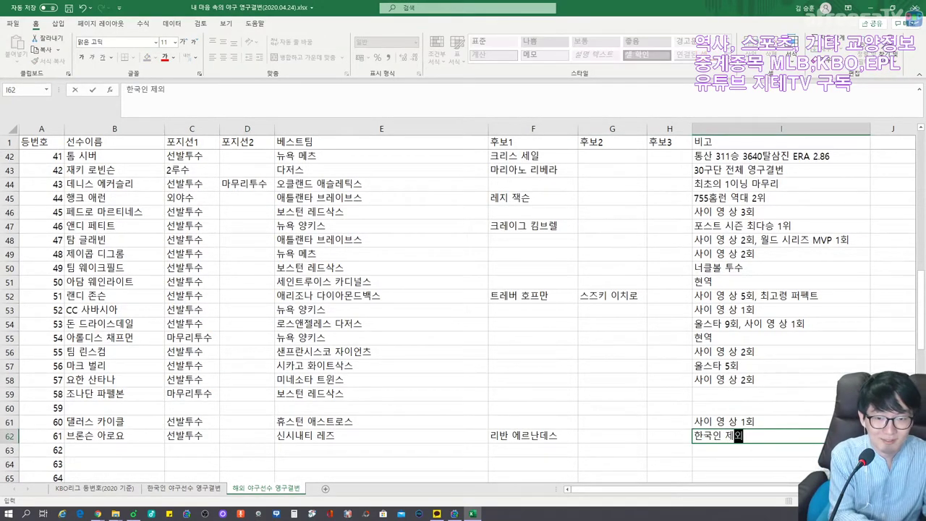
{"action": "type", "text": "ㅐ 4피홈런"}
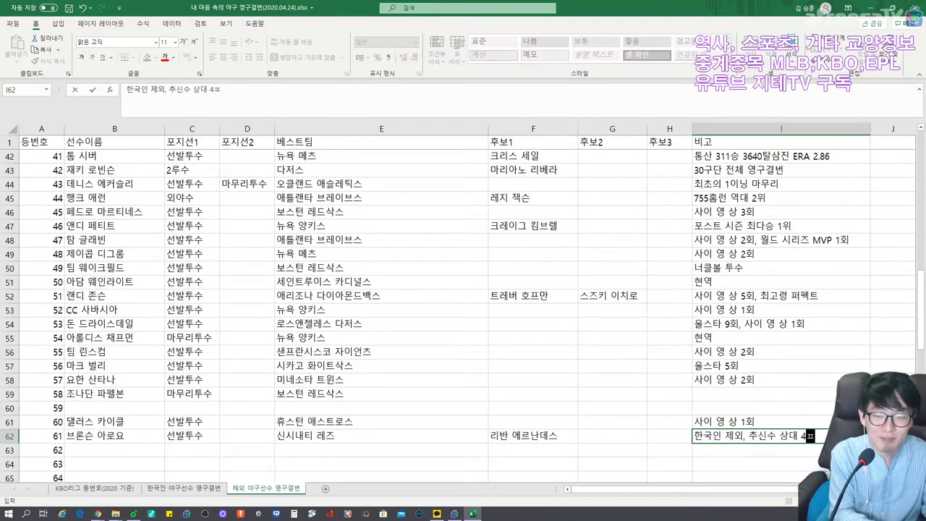
{"action": "key", "text": "Left"}
{"action": "key", "text": "Left"}
{"action": "key", "text": "Right"}
{"action": "key", "text": "Right"}
{"action": "key", "text": "Left"}
{"action": "key", "text": "Left"}
{"action": "key", "text": "Left"}
{"action": "key", "text": "Left"}
{"action": "key", "text": "Left"}
{"action": "key", "text": "Left"}
{"action": "key", "text": "Left"}
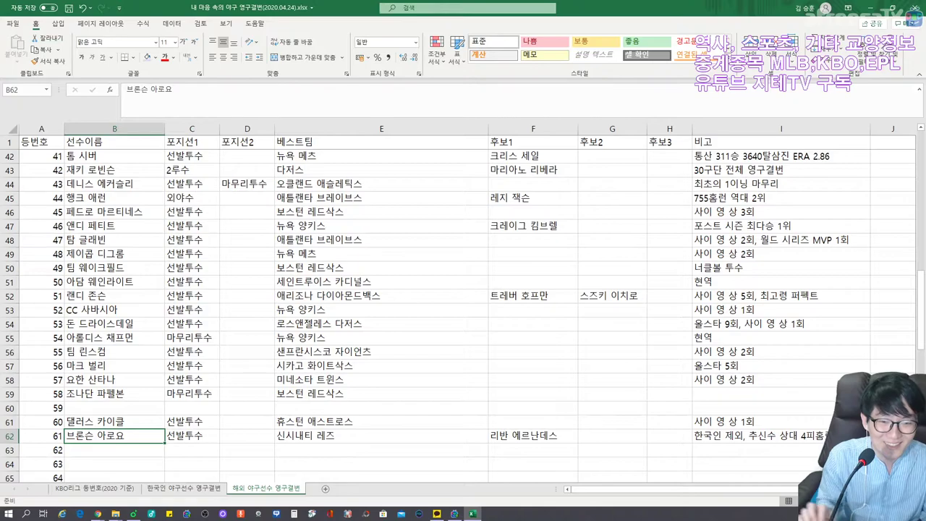
Step: Insert "1시즌" before "4피홈런" in the 비고 remark for number 61
{"action": "left_click", "coordinate": [758, 436]}
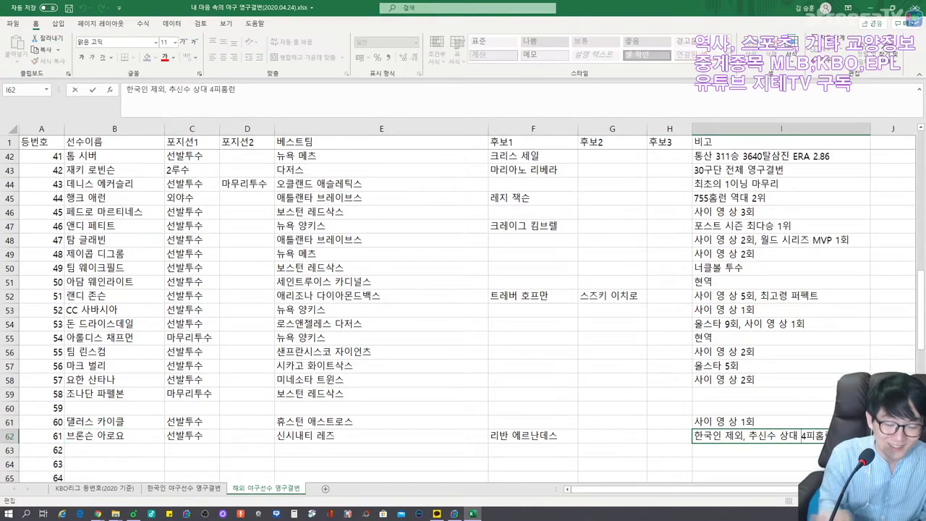
{"action": "type", "text": "1시즌"}
{"action": "key", "text": "Return"}
{"action": "key", "text": "Up"}
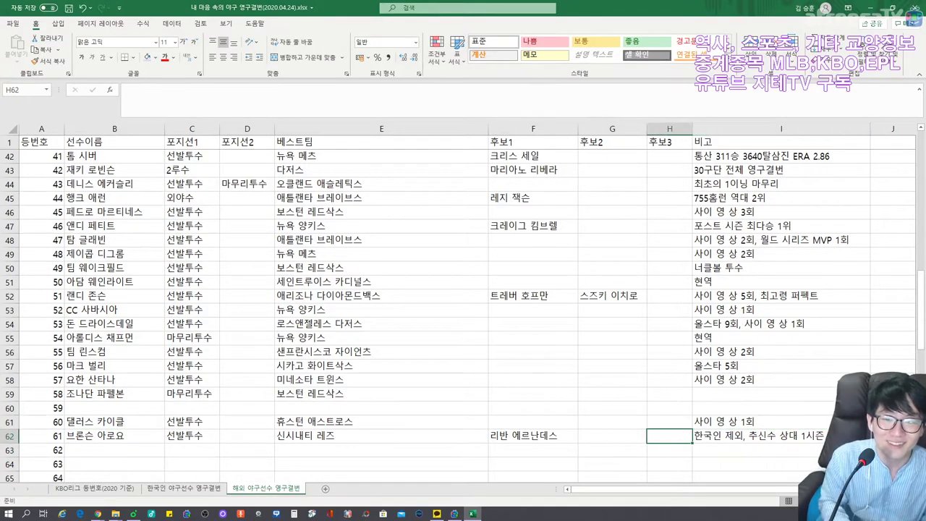
{"action": "key", "text": "Left"}
{"action": "key", "text": "Left"}
{"action": "key", "text": "Left"}
{"action": "key", "text": "Left"}
{"action": "key", "text": "Left"}
{"action": "key", "text": "Left"}
{"action": "key", "text": "Left"}
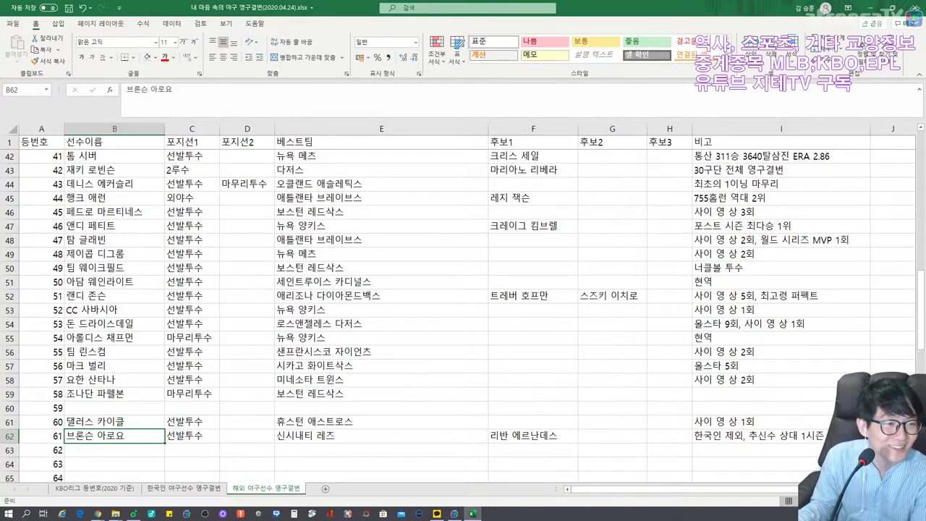
Step: Fill the 선수이름 cells of 베이브 루스 and 루 게릭 (B4 and B5) with light purple
{"action": "scroll", "coordinate": [460, 317], "scroll_direction": "up", "scroll_amount": 14}
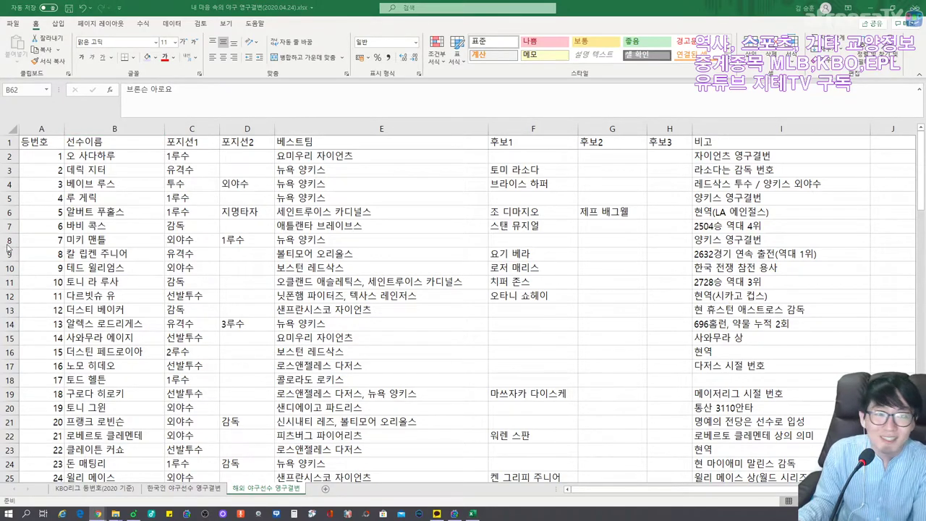
{"action": "left_click", "coordinate": [105, 156]}
{"action": "left_click", "coordinate": [105, 157]}
{"action": "key", "text": "Down"}
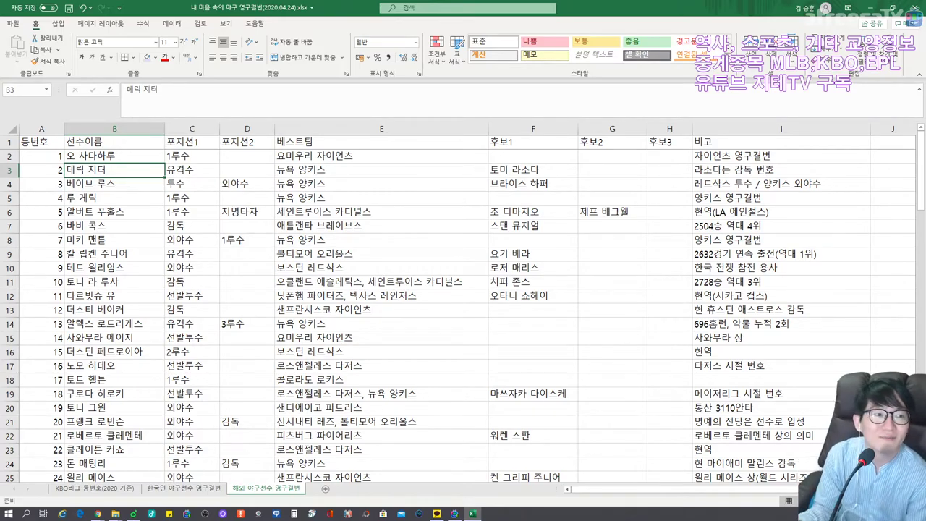
{"action": "key", "text": "Up"}
{"action": "key", "text": "Down"}
{"action": "key", "text": "Down"}
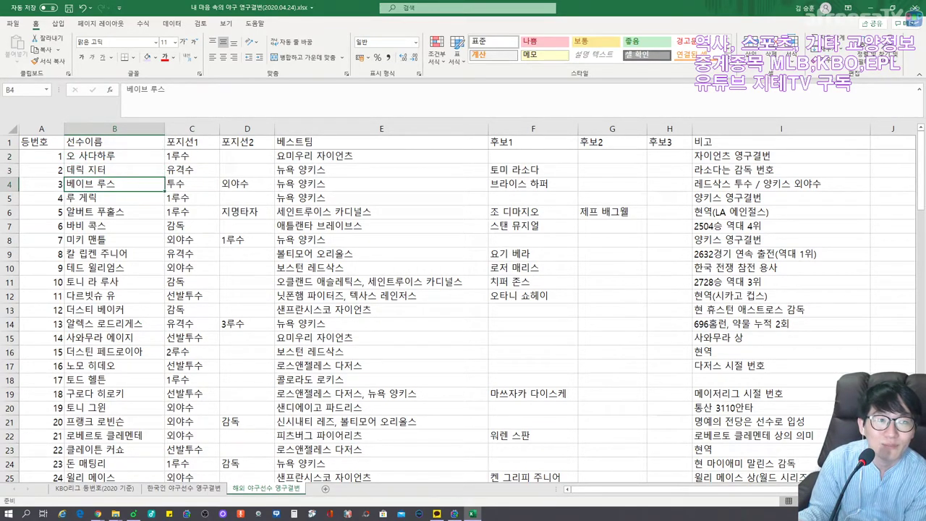
{"action": "left_click", "coordinate": [147, 57]}
{"action": "key", "text": "Down"}
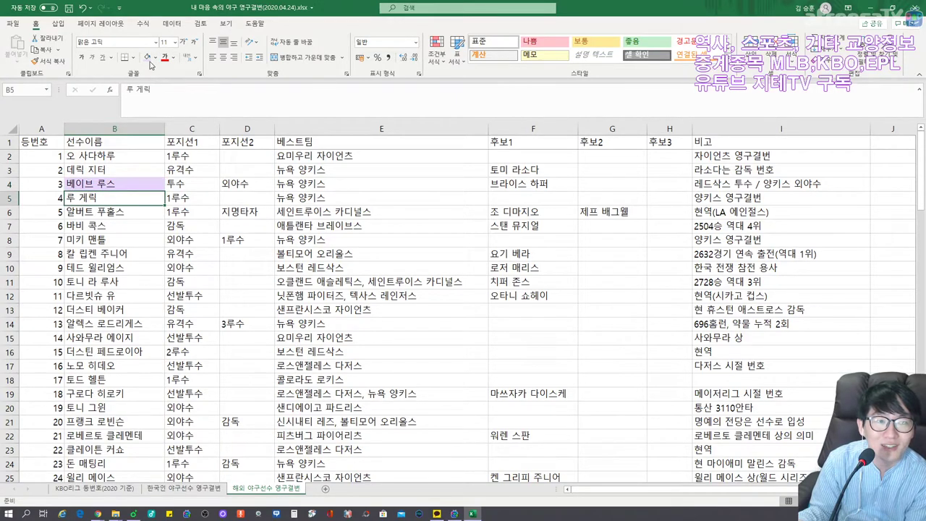
{"action": "left_click", "coordinate": [147, 57]}
Step: Fill the 선수이름 cells of 바비 콕스, 미키 맨틀 and 칼 립켄 주니어 (B7 to B9) with light purple
{"action": "key", "text": "Down"}
{"action": "key", "text": "Down"}
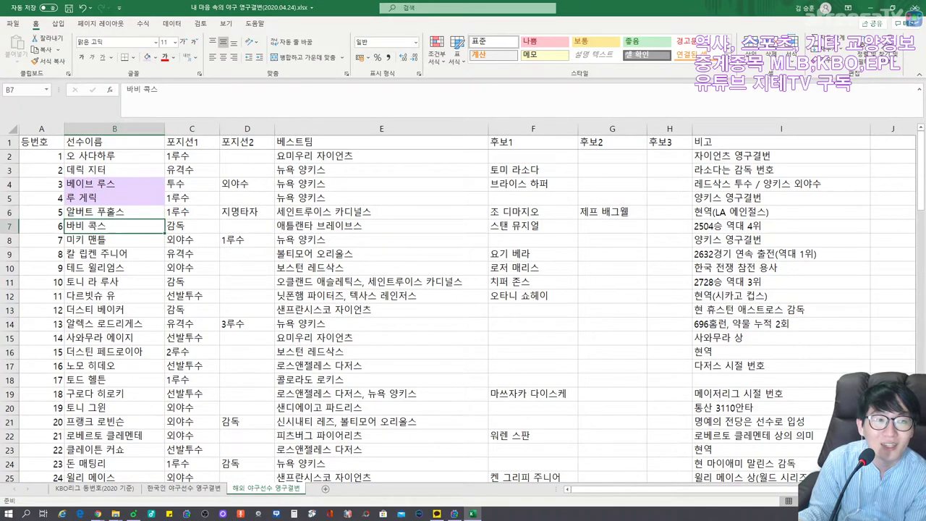
{"action": "left_click", "coordinate": [147, 58]}
{"action": "key", "text": "Down"}
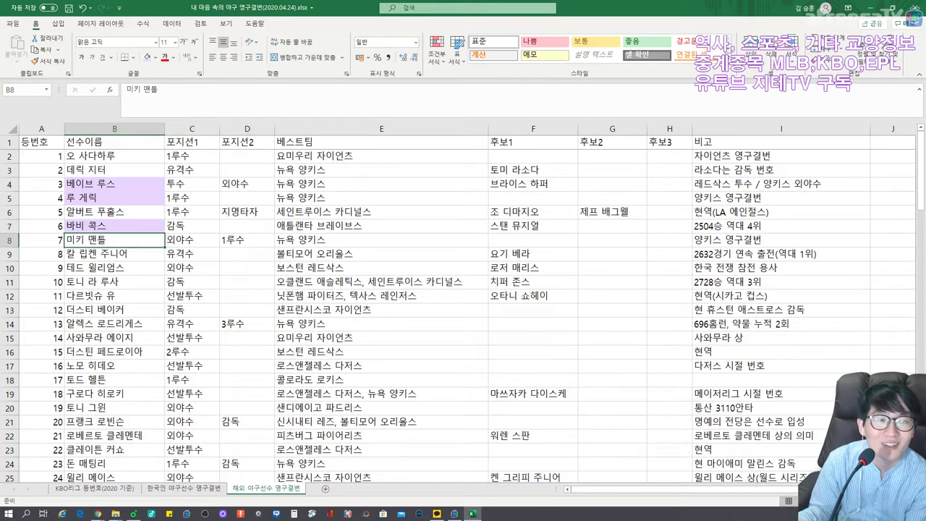
{"action": "left_click", "coordinate": [147, 57]}
{"action": "key", "text": "Down"}
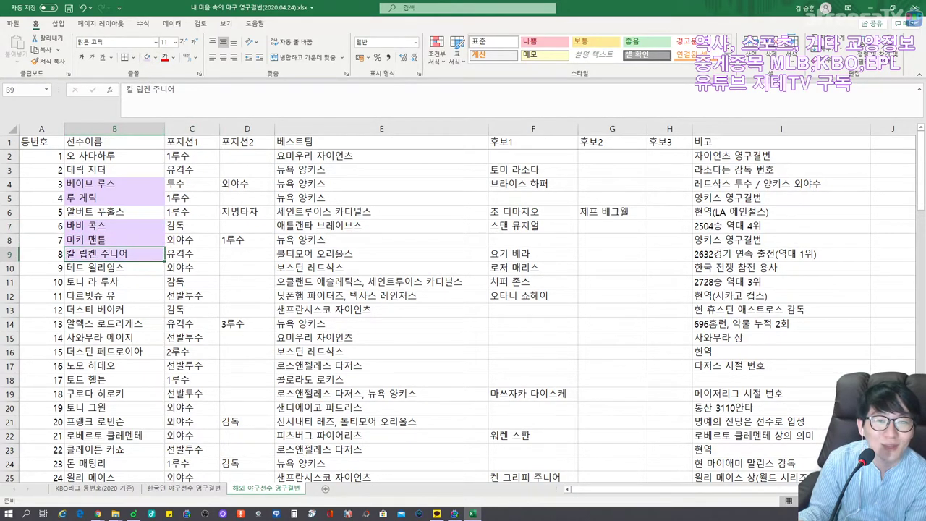
{"action": "left_click", "coordinate": [147, 57]}
Step: Fill the 후보1 cells of 토미 라소다, 조 디마지오 and 스탠 뮤지얼 (F3, F6 and F7) with light purple
{"action": "left_click", "coordinate": [533, 183]}
{"action": "left_click", "coordinate": [533, 169]}
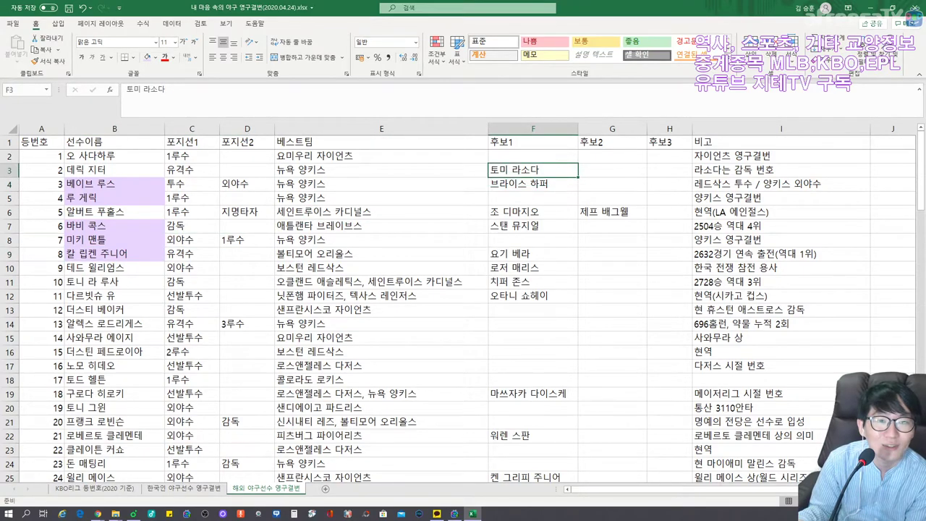
{"action": "left_click", "coordinate": [146, 57]}
{"action": "left_click", "coordinate": [533, 211]}
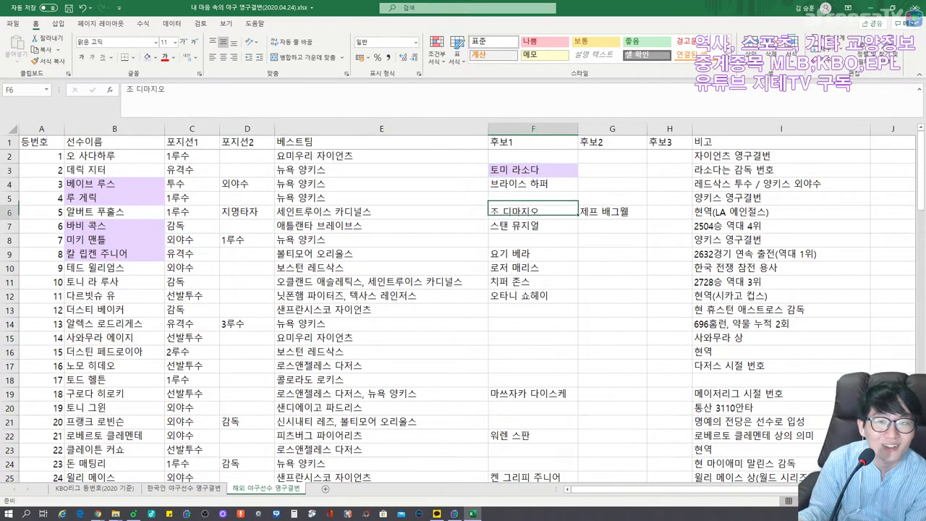
{"action": "left_click", "coordinate": [151, 58]}
{"action": "key", "text": "Down"}
{"action": "left_click", "coordinate": [150, 59]}
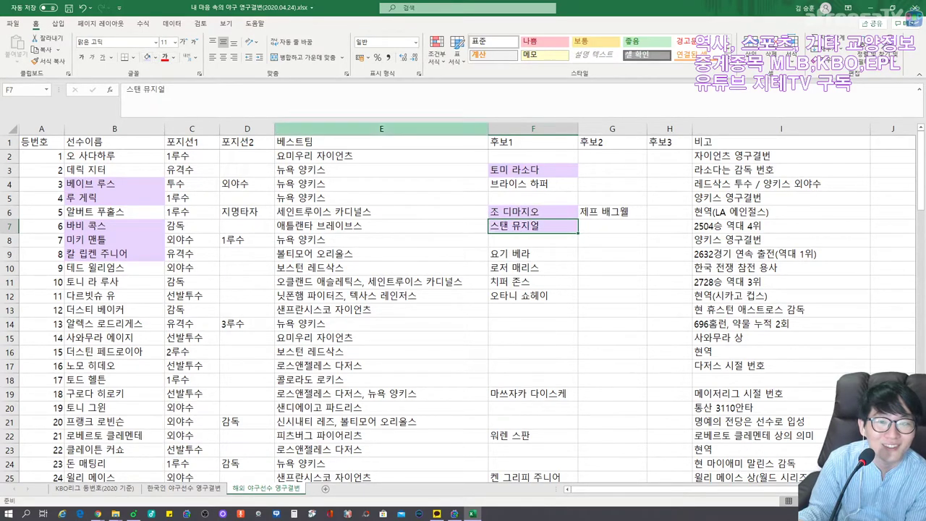
Step: Fill the 후보1 cells of 요기 베라 and 로저 매리스 (F9 and F10) with light purple
{"action": "key", "text": "Down"}
{"action": "key", "text": "Down"}
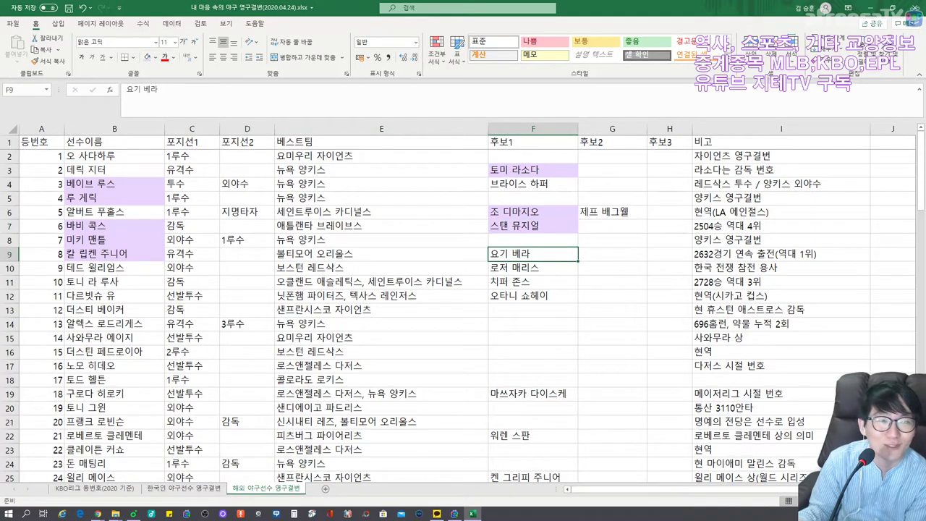
{"action": "left_click", "coordinate": [150, 59]}
{"action": "key", "text": "Down"}
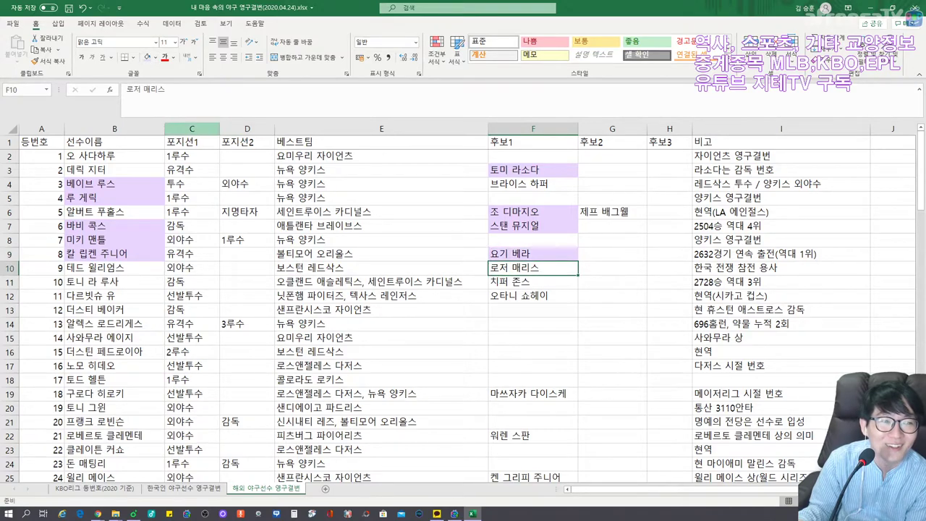
{"action": "left_click", "coordinate": [148, 58]}
Step: Fill the 선수이름 cell of 테드 윌리엄스 (B10) with light purple
{"action": "key", "text": "Left"}
{"action": "key", "text": "Left"}
{"action": "key", "text": "Left"}
{"action": "key", "text": "Left"}
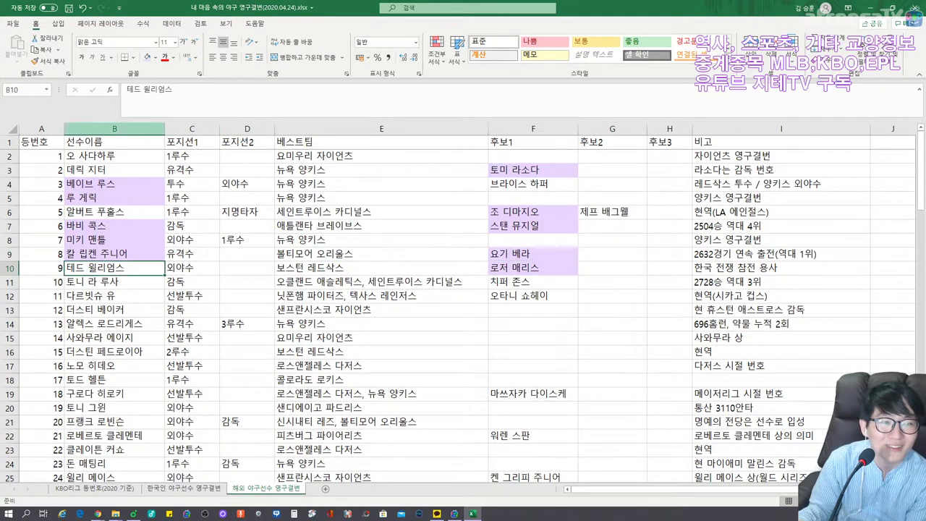
{"action": "left_click", "coordinate": [145, 59]}
Step: Fill both number 10 entries, 치퍼 존스 (F11) and 토니 라 루사 (B11), with light purple
{"action": "key", "text": "Right"}
{"action": "key", "text": "Right"}
{"action": "key", "text": "Right"}
{"action": "key", "text": "Right"}
{"action": "key", "text": "Down"}
{"action": "left_click", "coordinate": [147, 59]}
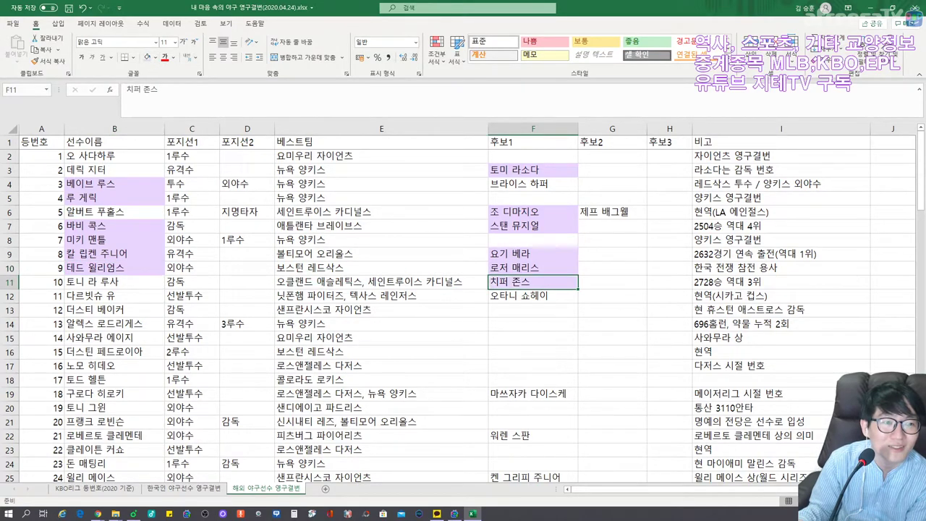
{"action": "key", "text": "Left"}
{"action": "key", "text": "Left"}
{"action": "key", "text": "Left"}
{"action": "key", "text": "Left"}
{"action": "left_click", "coordinate": [147, 58]}
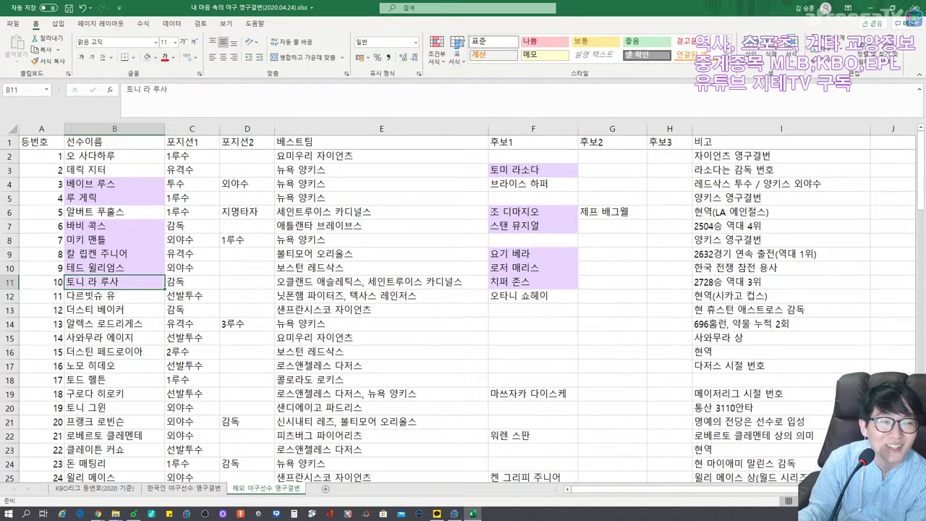
Step: Fill the 선수이름 cell of 토니 그윈, number 19 (B20), with light purple
{"action": "key", "text": "Down"}
{"action": "key", "text": "Down"}
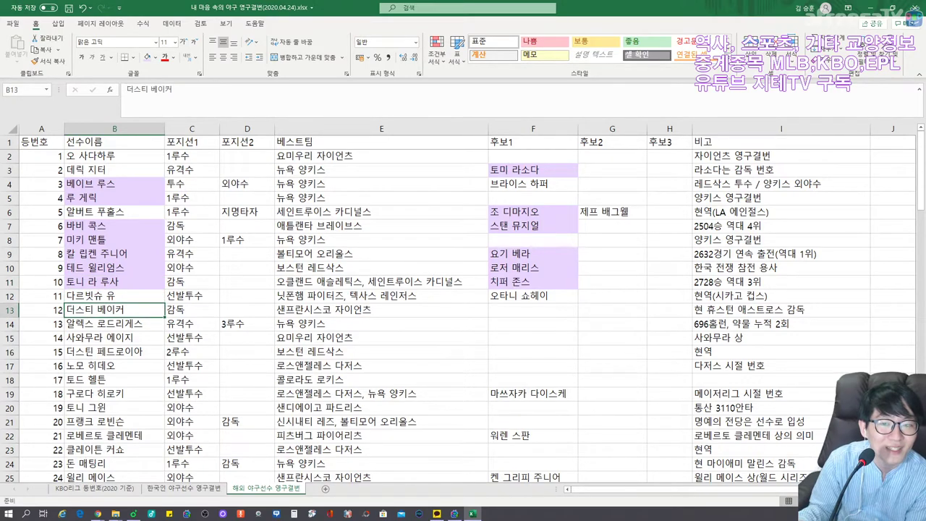
{"action": "key", "text": "Down"}
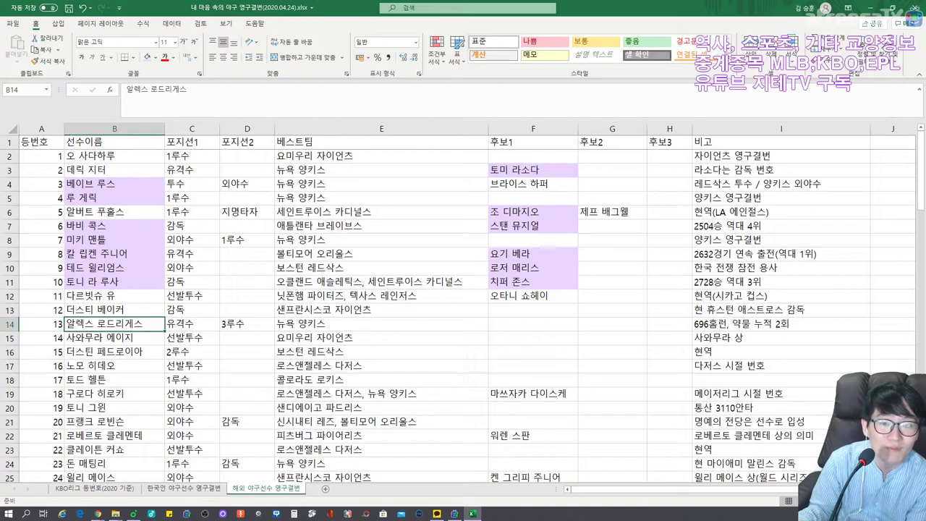
{"action": "key", "text": "Down"}
{"action": "key", "text": "Down"}
{"action": "key", "text": "Down"}
{"action": "key", "text": "Down"}
{"action": "key", "text": "Down"}
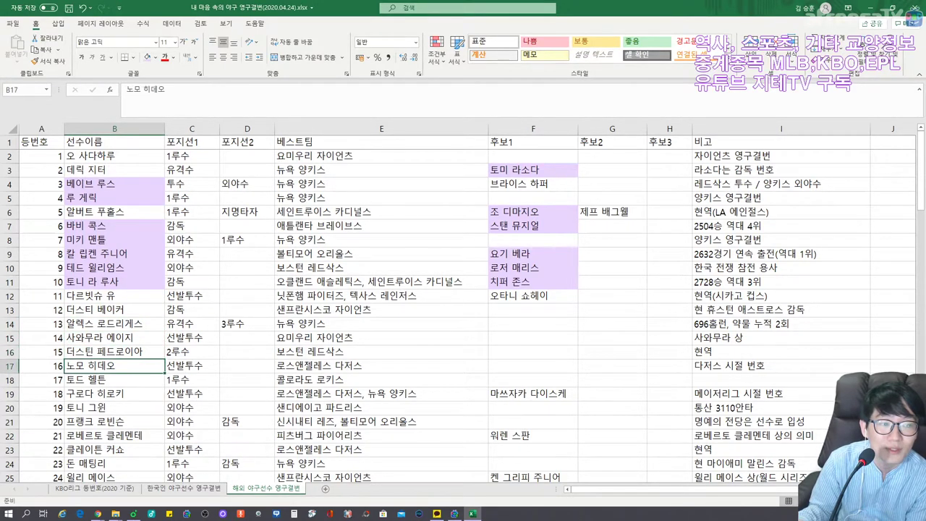
{"action": "scroll", "coordinate": [463, 311], "scroll_direction": "down", "scroll_amount": 2}
{"action": "key", "text": "Down"}
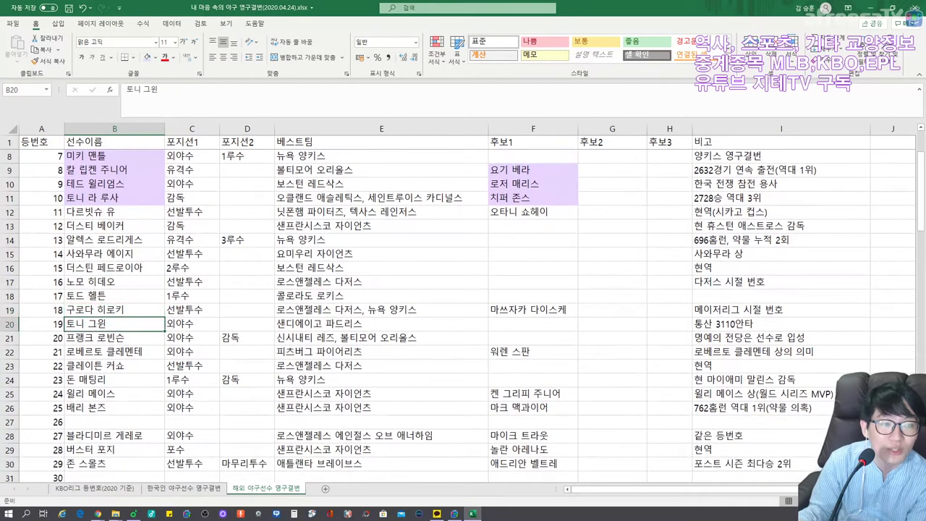
{"action": "left_click", "coordinate": [147, 58]}
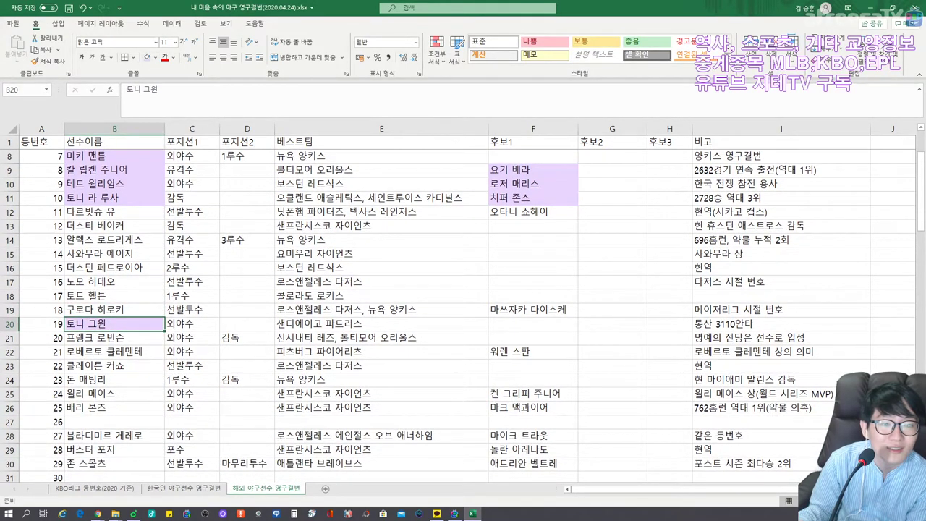
Step: Fill 프랭크 로빈슨 (B21), 로베르토 클레멘테 (B22) and the number 21 candidate 워렌 스판 (F22) with light purple
{"action": "left_click", "coordinate": [115, 352]}
{"action": "left_click", "coordinate": [114, 338]}
{"action": "left_click", "coordinate": [148, 58]}
{"action": "left_click", "coordinate": [115, 351]}
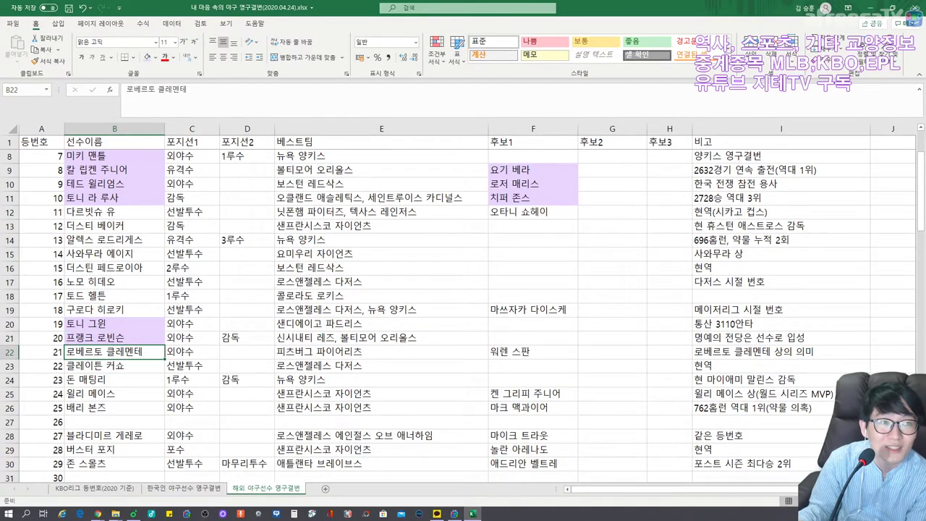
{"action": "left_click", "coordinate": [148, 57]}
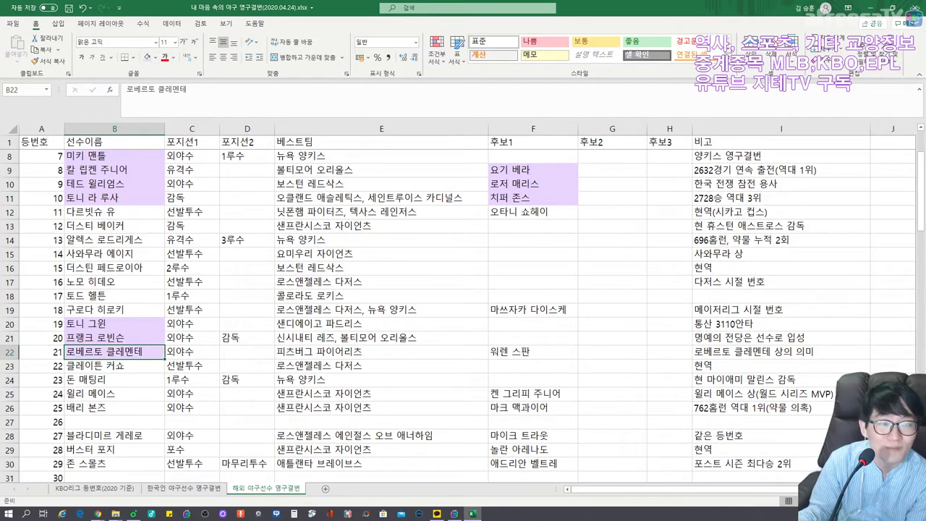
{"action": "left_click", "coordinate": [533, 351]}
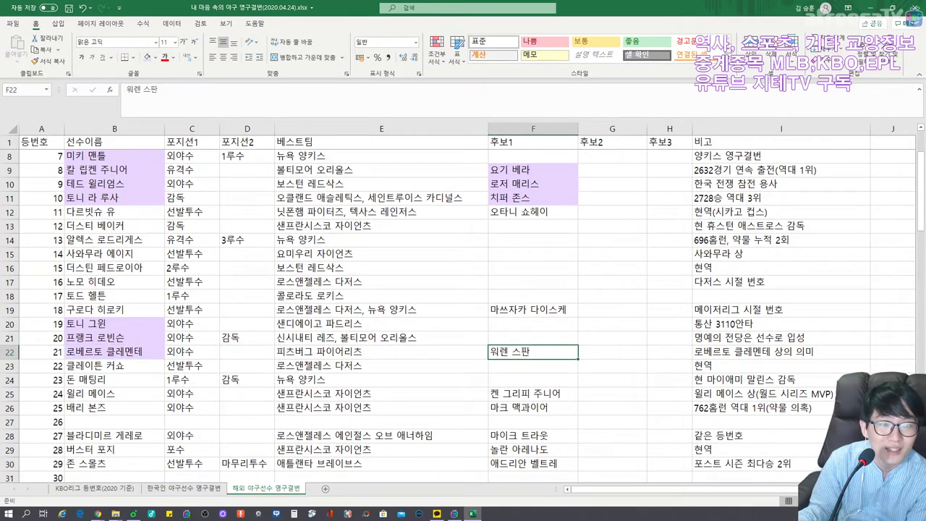
{"action": "left_click", "coordinate": [147, 58]}
{"action": "left_click", "coordinate": [114, 351]}
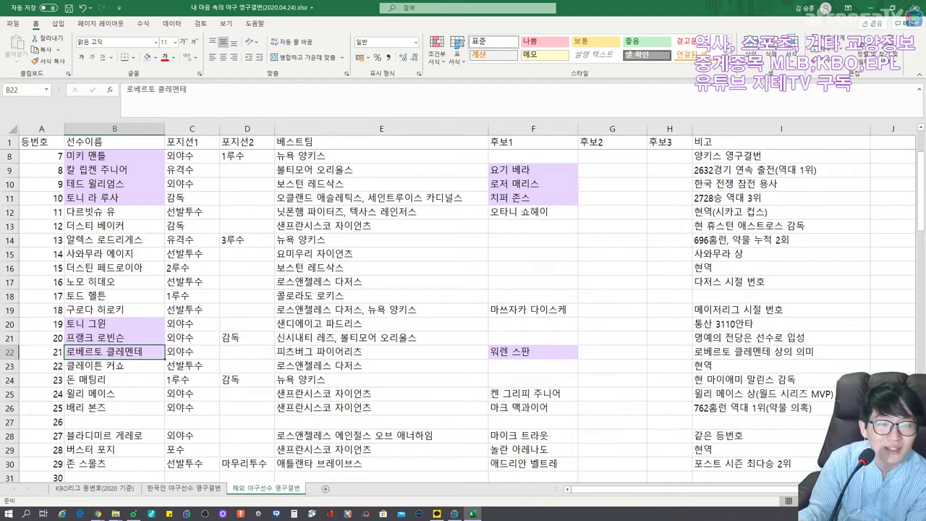
{"action": "left_click", "coordinate": [533, 351]}
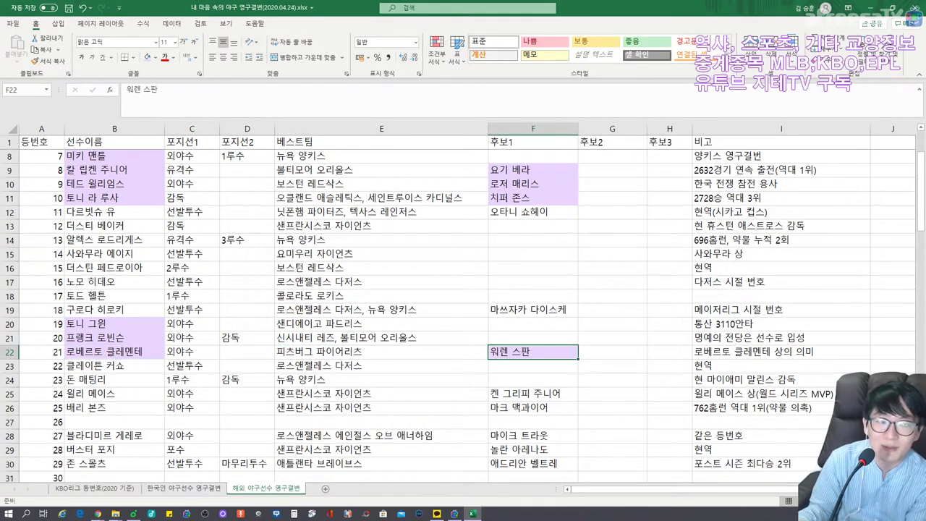
{"action": "left_click", "coordinate": [115, 352]}
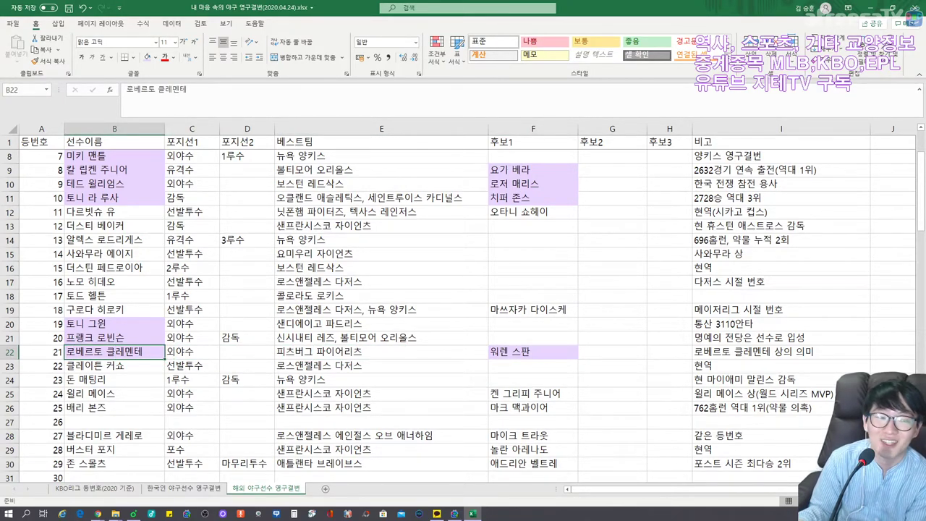
{"action": "scroll", "coordinate": [463, 311], "scroll_direction": "down", "scroll_amount": 2}
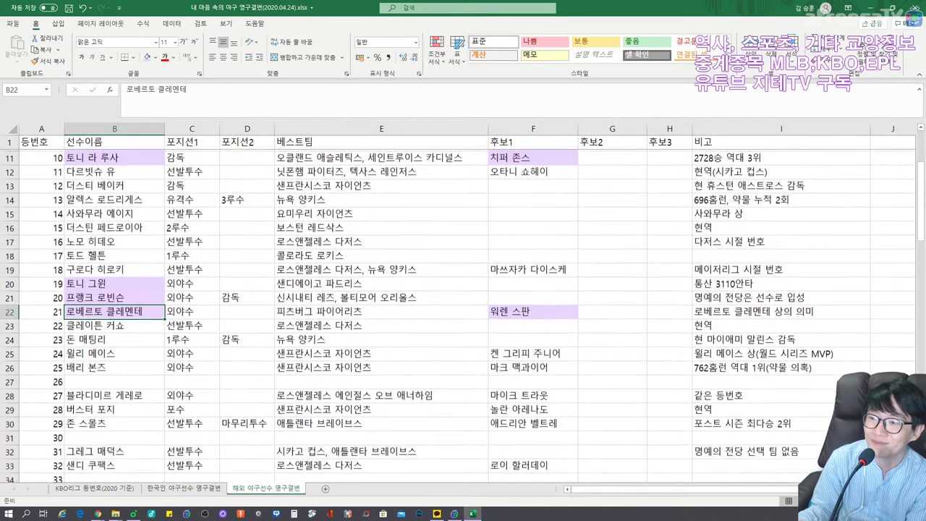
Step: Fill both number 24 entries, 윌리 메이스 (B25) and the candidate 켄 그리피 주니어 (F25), with light purple
{"action": "left_click", "coordinate": [114, 281]}
{"action": "left_click", "coordinate": [114, 295]}
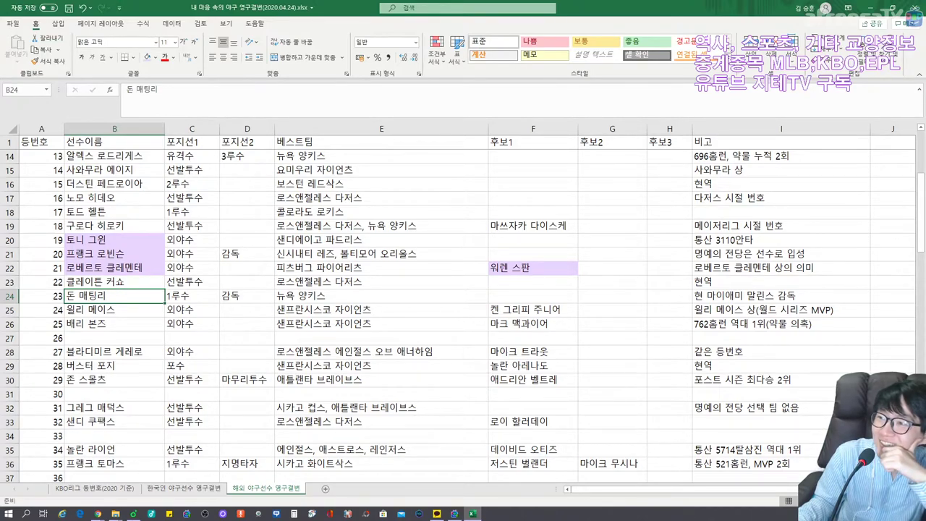
{"action": "key", "text": "alt+Tab"}
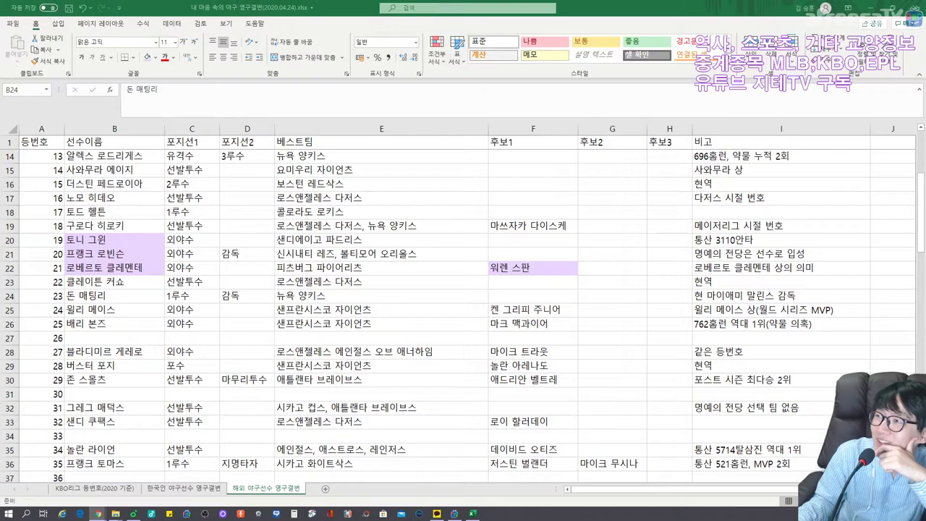
{"action": "left_click", "coordinate": [107, 299]}
{"action": "key", "text": "Down"}
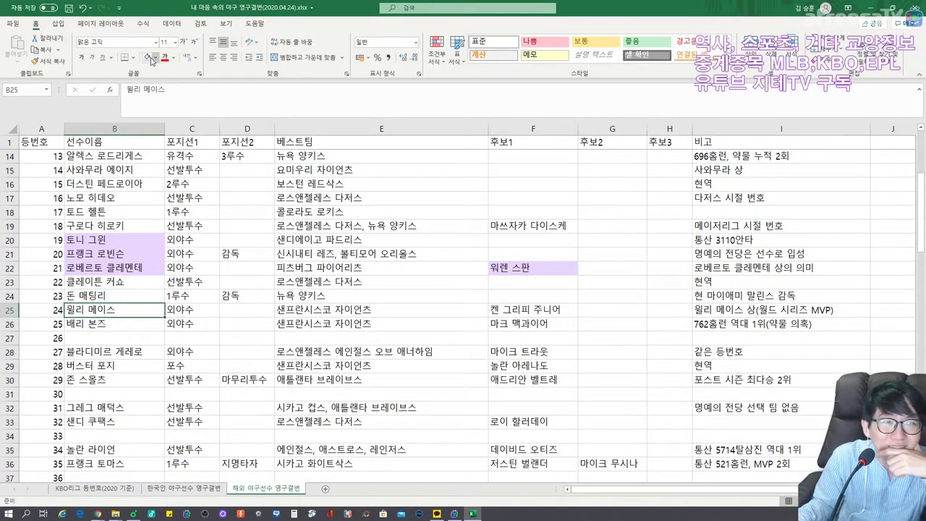
{"action": "left_click", "coordinate": [151, 60]}
{"action": "key", "text": "Right"}
{"action": "key", "text": "Right"}
{"action": "key", "text": "Right"}
{"action": "key", "text": "Right"}
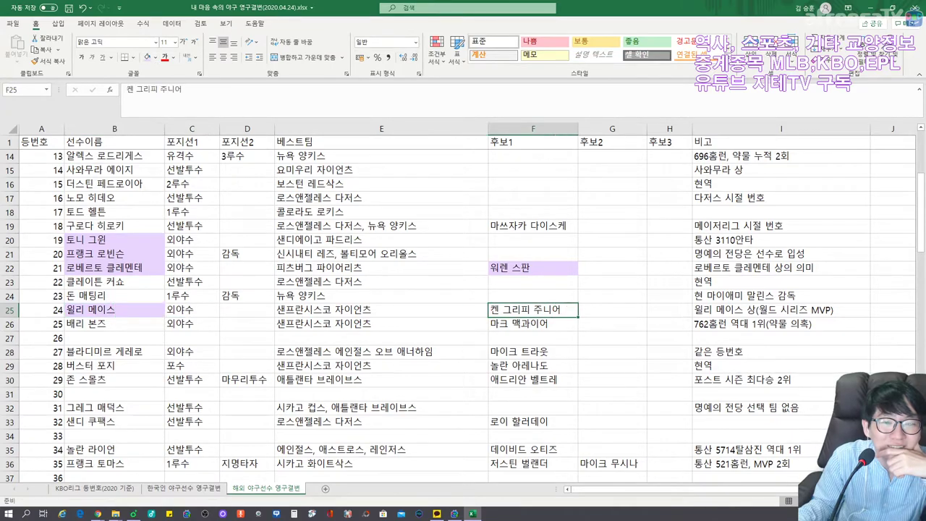
{"action": "left_click", "coordinate": [148, 60]}
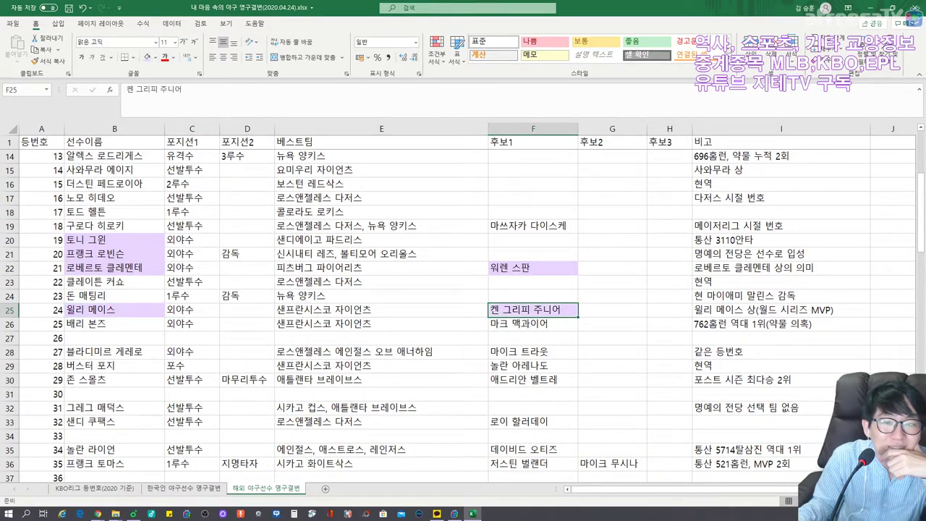
Step: Fill the 선수이름 cell of 블라디미르 게레로, number 27 (B28), with light purple
{"action": "key", "text": "Left"}
{"action": "key", "text": "Left"}
{"action": "key", "text": "Left"}
{"action": "key", "text": "Left"}
{"action": "key", "text": "Down"}
{"action": "key", "text": "Down"}
{"action": "key", "text": "Down"}
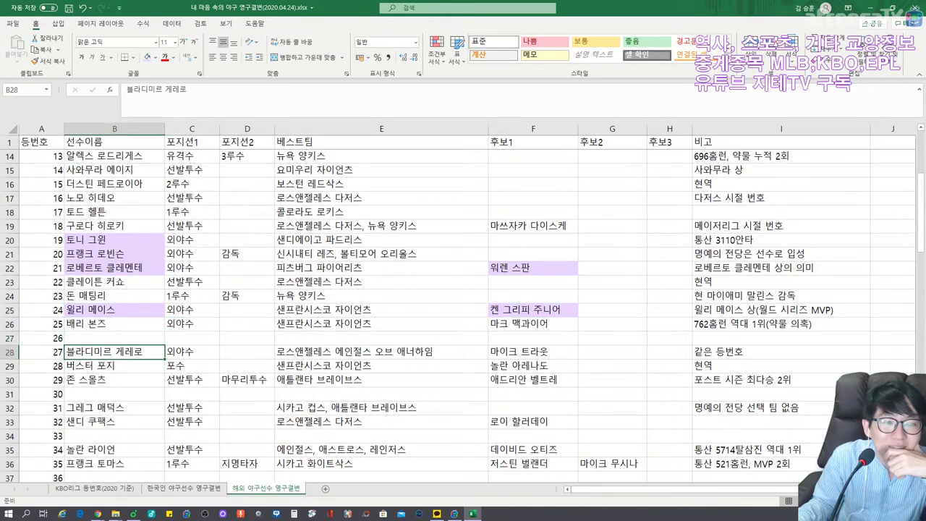
{"action": "left_click", "coordinate": [147, 60]}
{"action": "scroll", "coordinate": [463, 311], "scroll_direction": "down", "scroll_amount": 2}
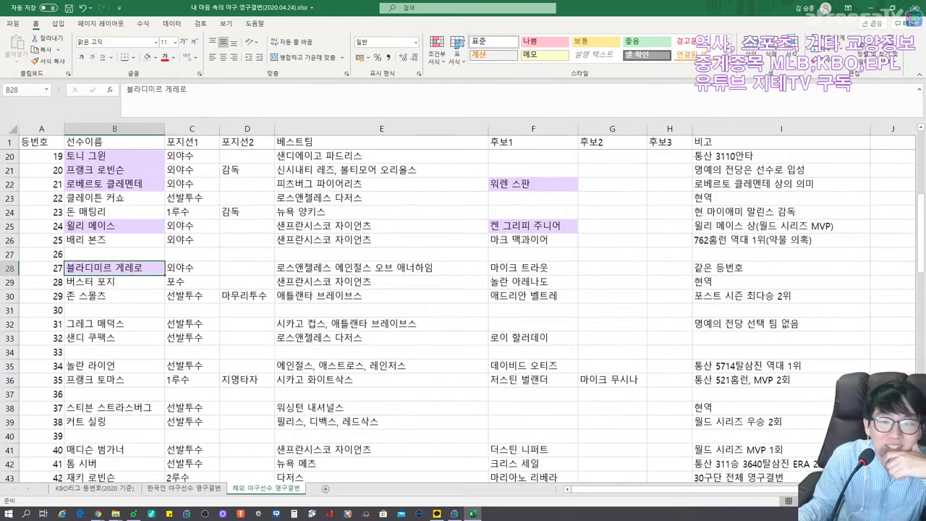
{"action": "left_click", "coordinate": [532, 267]}
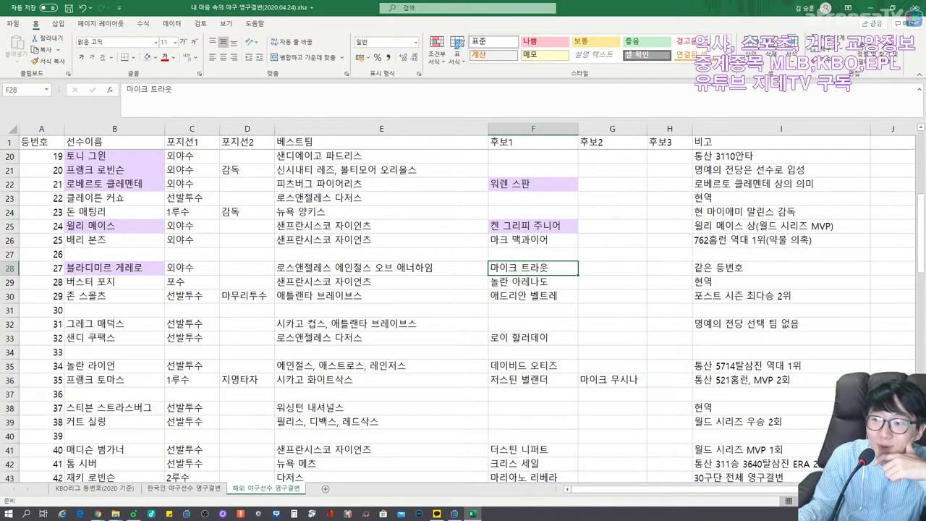
{"action": "key", "text": "ctrl+z"}
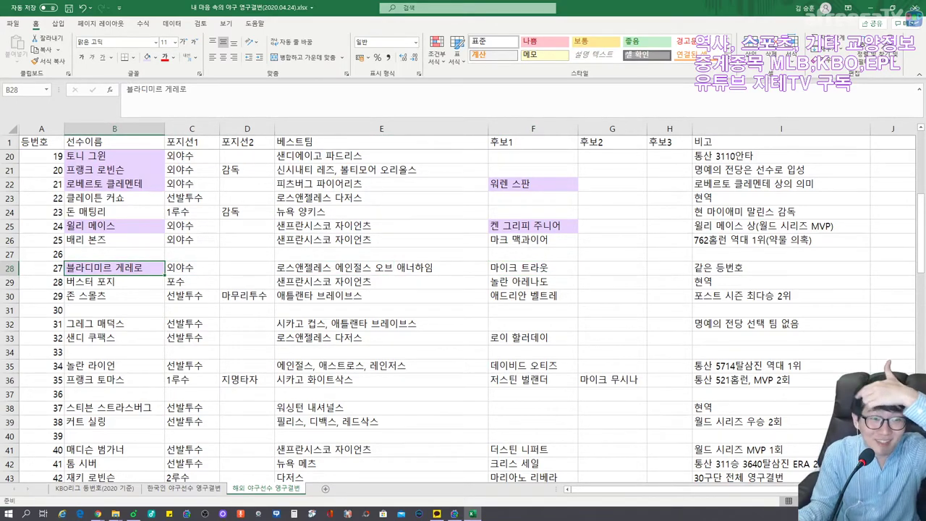
Step: Fill 존 스몰츠, number 29 (B30), and 그레그 매덕스, number 31 (B32), with light purple
{"action": "left_click", "coordinate": [114, 281]}
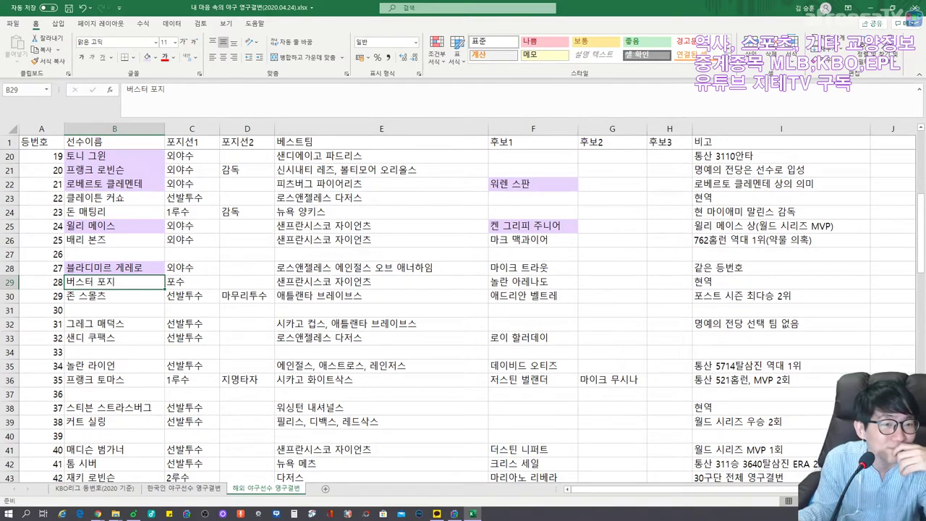
{"action": "left_click", "coordinate": [114, 295]}
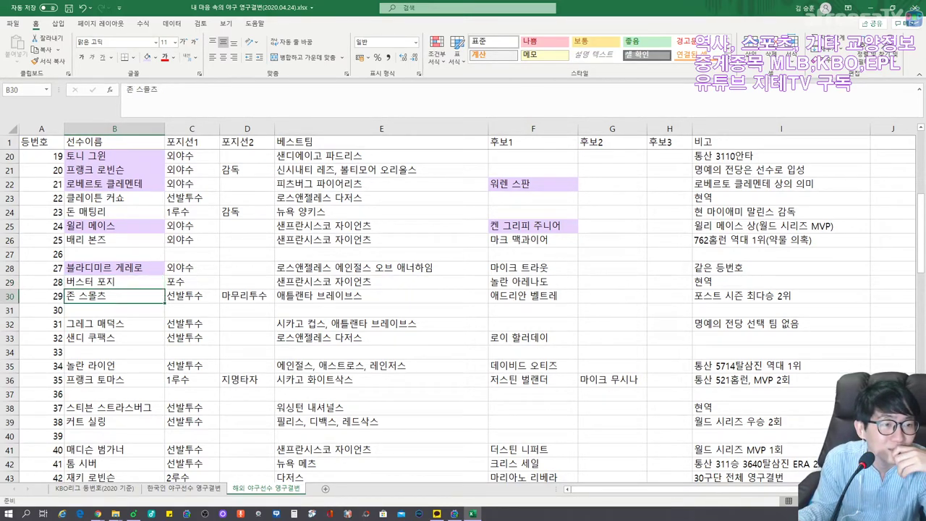
{"action": "left_click", "coordinate": [148, 58]}
{"action": "key", "text": "F4"}
{"action": "left_click", "coordinate": [114, 323]}
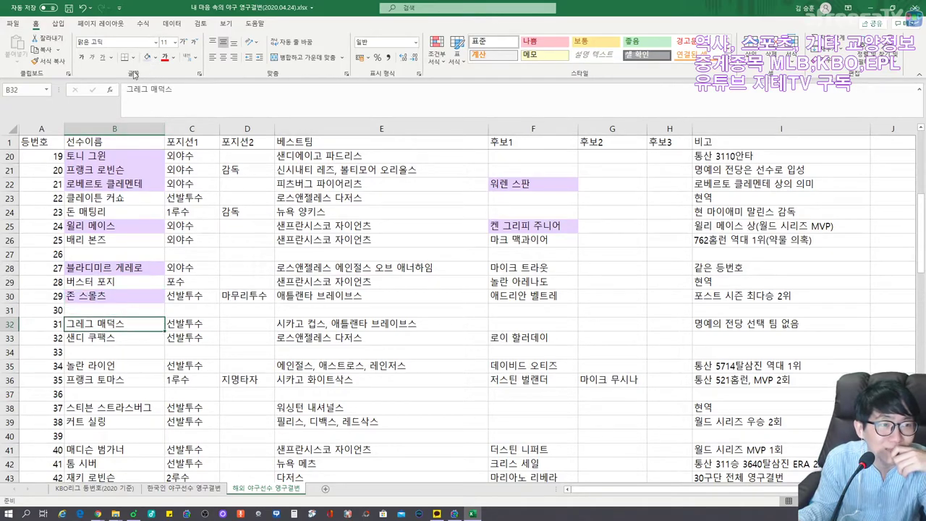
{"action": "left_click", "coordinate": [148, 57]}
Step: Fill both number 32 entries, 샌디 쿠팩스 (B33) and the candidate 로이 할러데이 (F33), with light purple
{"action": "left_click", "coordinate": [114, 337]}
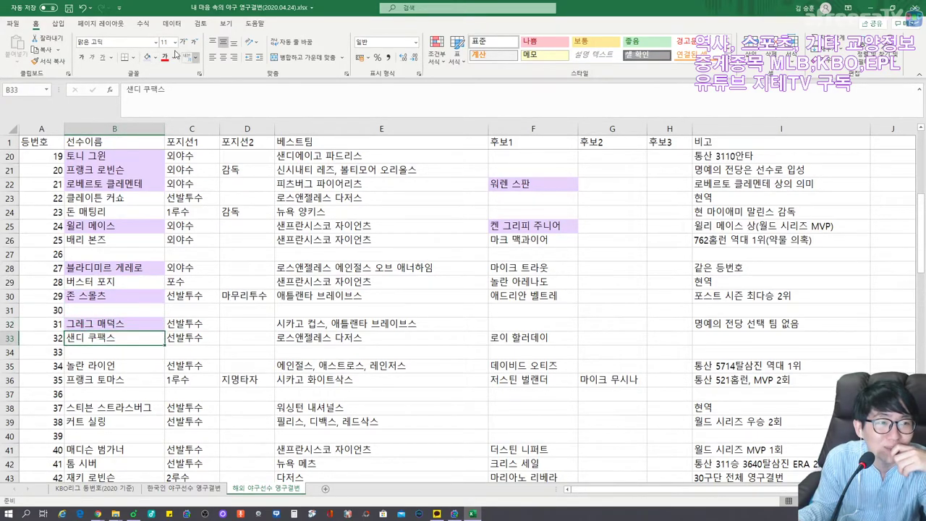
{"action": "left_click", "coordinate": [148, 57]}
{"action": "left_click", "coordinate": [533, 338]}
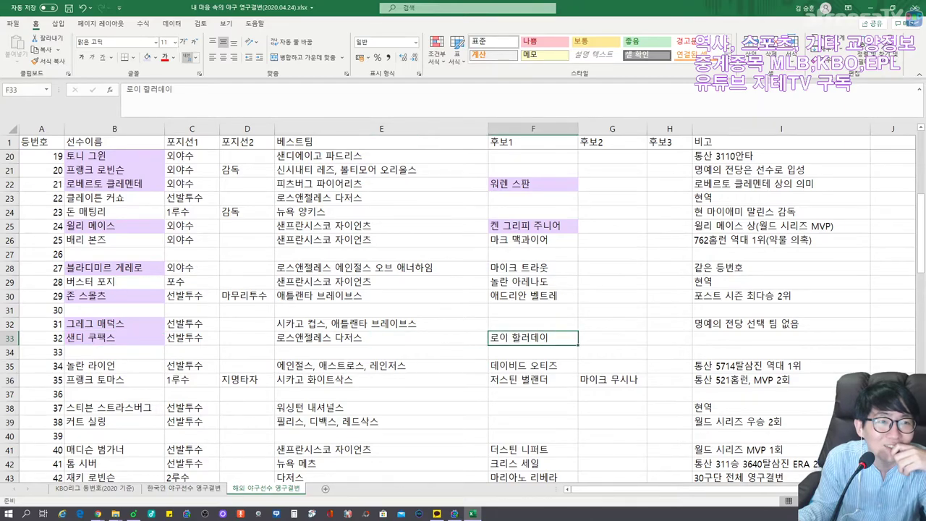
{"action": "left_click", "coordinate": [148, 57]}
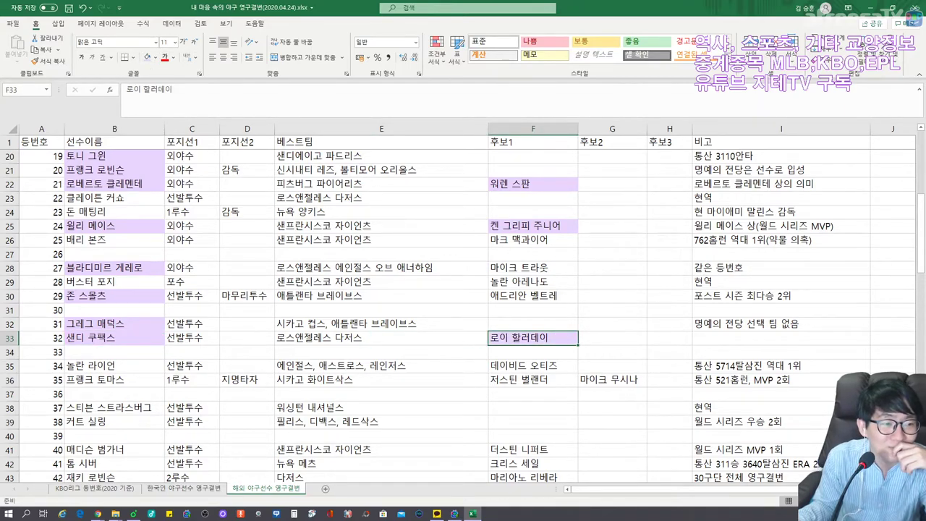
Step: Fill 놀란 라이언, number 34 (B35), and 프랭크 토마스, number 35 (B36), with light purple
{"action": "left_click", "coordinate": [114, 365]}
{"action": "left_click", "coordinate": [148, 57]}
{"action": "scroll", "coordinate": [463, 311], "scroll_direction": "down", "scroll_amount": 2}
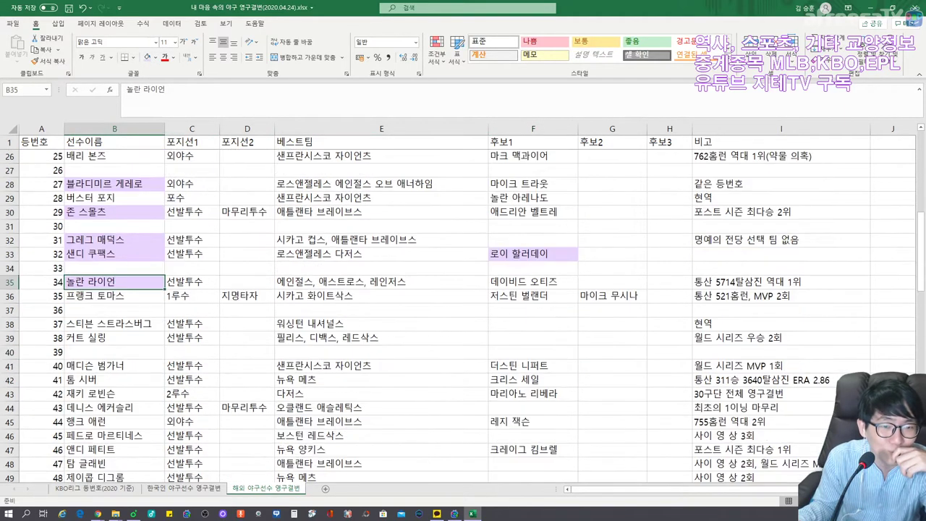
{"action": "left_click", "coordinate": [114, 295]}
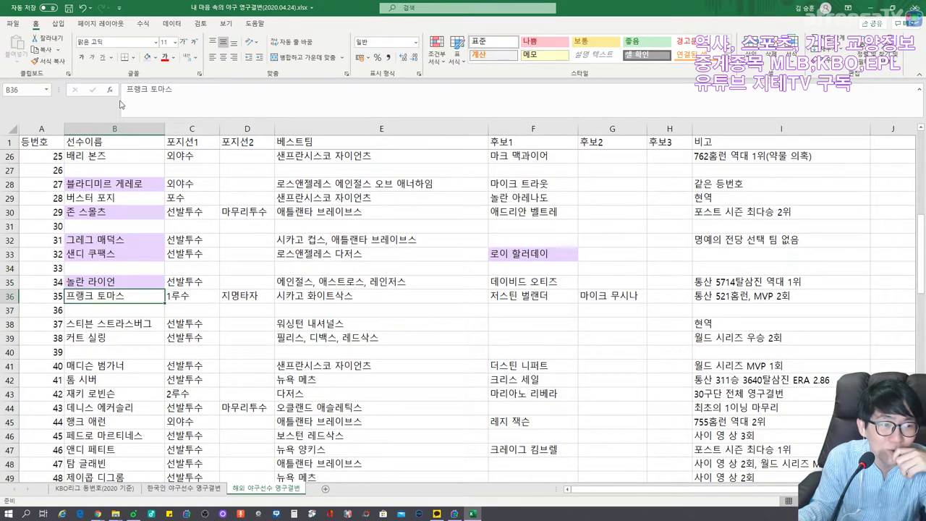
{"action": "left_click", "coordinate": [148, 57]}
Step: Fill the number 35 후보2 entry, 마이크 무시나 (G36), with light purple
{"action": "key", "text": "Right"}
{"action": "key", "text": "Right"}
{"action": "key", "text": "Right"}
{"action": "key", "text": "Right"}
{"action": "key", "text": "Right"}
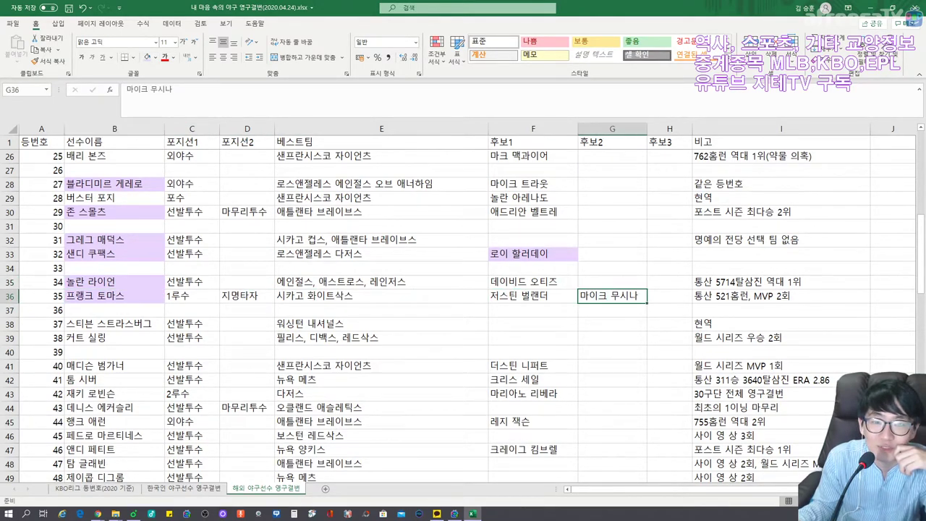
{"action": "left_click", "coordinate": [147, 58]}
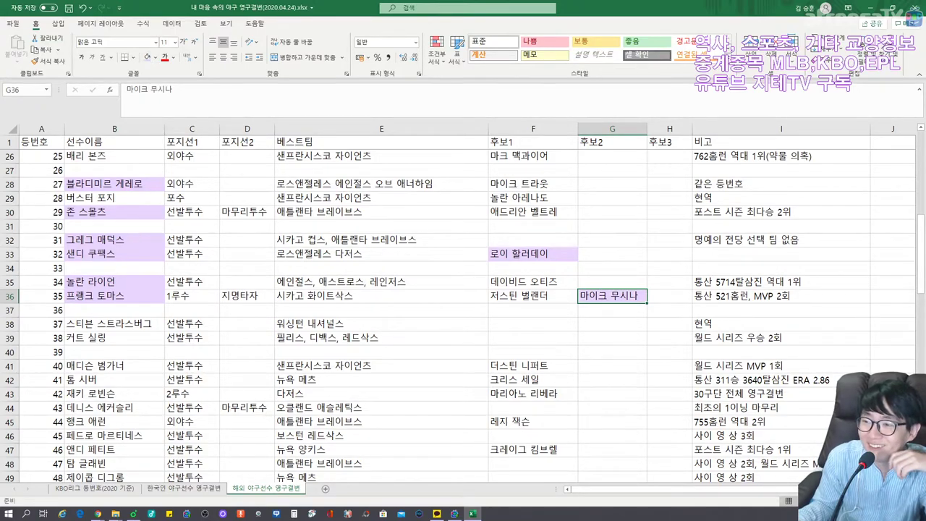
Step: Fill the 선수이름 cell of 톰 시버, number 41 (B42), with light purple
{"action": "left_click", "coordinate": [532, 295]}
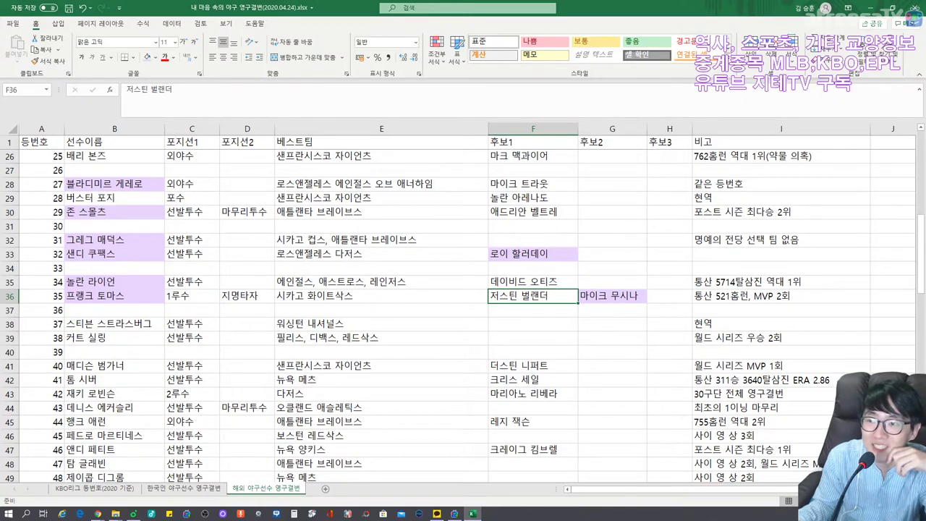
{"action": "left_click", "coordinate": [113, 324]}
{"action": "left_click", "coordinate": [113, 338]}
{"action": "left_click", "coordinate": [113, 365]}
{"action": "scroll", "coordinate": [463, 316], "scroll_direction": "down", "scroll_amount": 1}
{"action": "left_click", "coordinate": [114, 337]}
{"action": "left_click", "coordinate": [147, 59]}
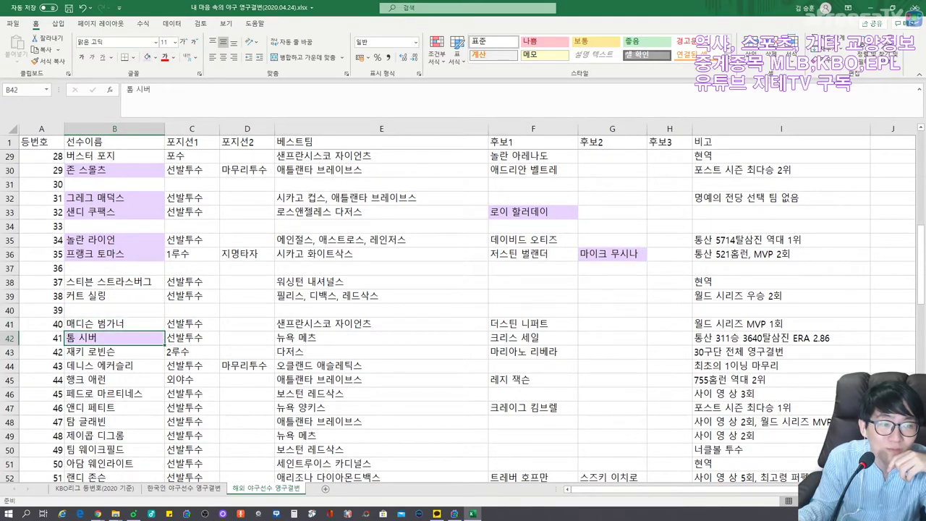
Step: Fill both number 42 entries, 재키 로빈슨 (B43) and the candidate 마리아노 리베라 (F43), with light purple
{"action": "left_click", "coordinate": [114, 352]}
{"action": "left_click", "coordinate": [146, 57]}
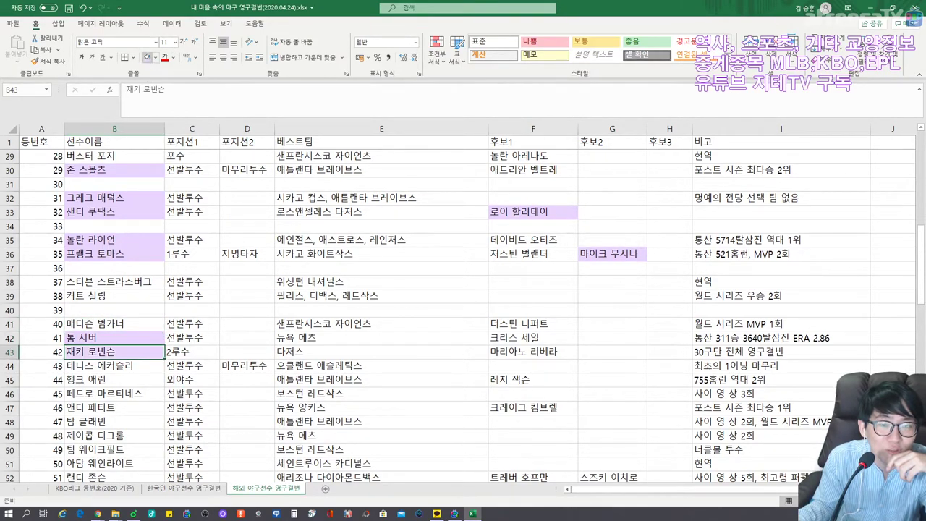
{"action": "left_click", "coordinate": [533, 352]}
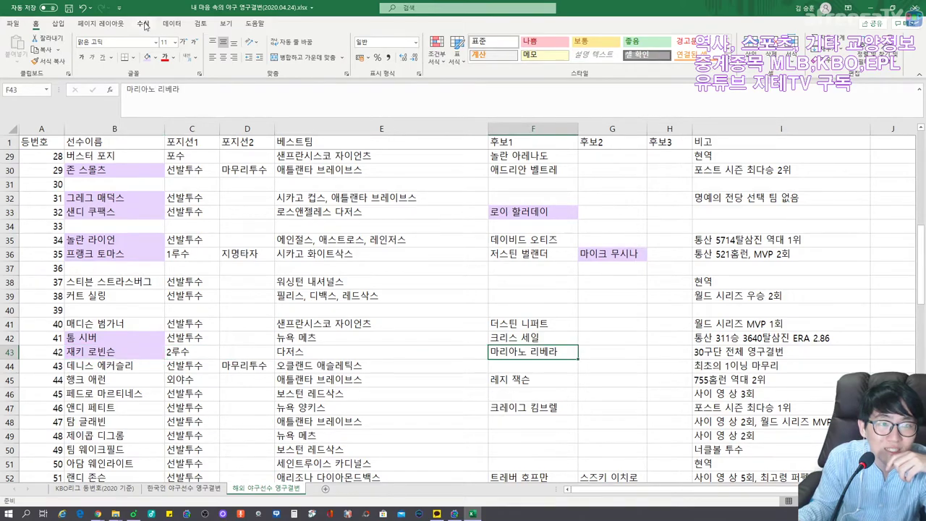
{"action": "left_click", "coordinate": [147, 57]}
Step: Fill 데니스 에커슬리 (B44), 행크 애런 (B45) and the number 44 candidate 레지 잭슨 (F45) with light purple
{"action": "scroll", "coordinate": [463, 303], "scroll_direction": "down", "scroll_amount": 3}
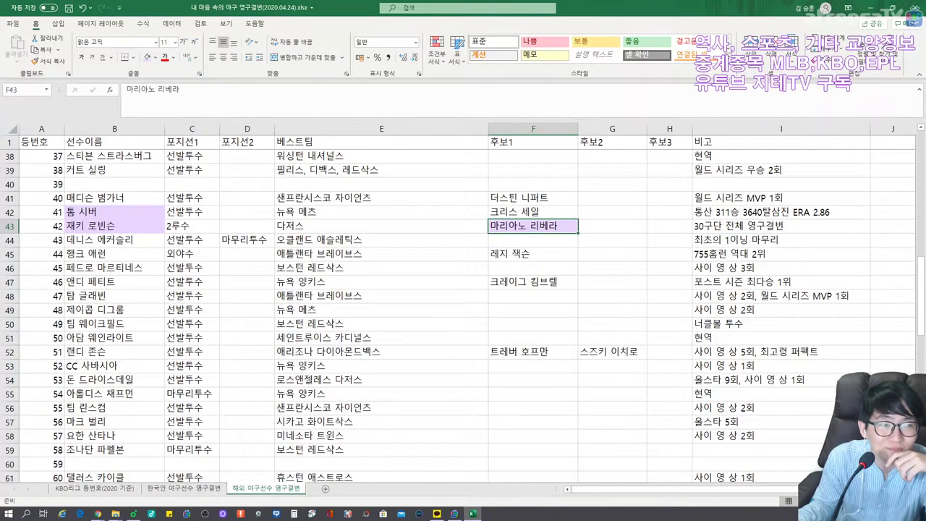
{"action": "left_click", "coordinate": [114, 239]}
{"action": "left_click", "coordinate": [147, 57]}
{"action": "left_click", "coordinate": [147, 57]}
{"action": "key", "text": "Return"}
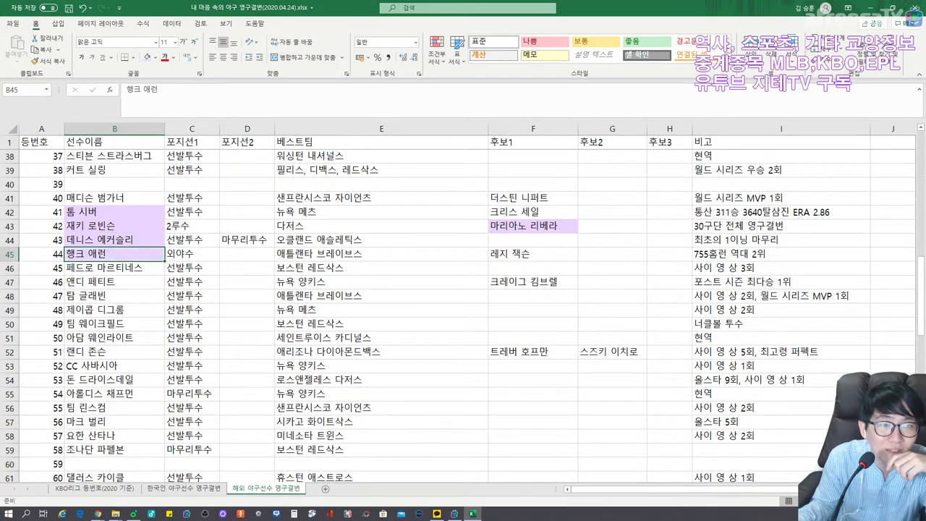
{"action": "left_click", "coordinate": [147, 57]}
{"action": "left_click", "coordinate": [533, 253]}
{"action": "left_click", "coordinate": [147, 57]}
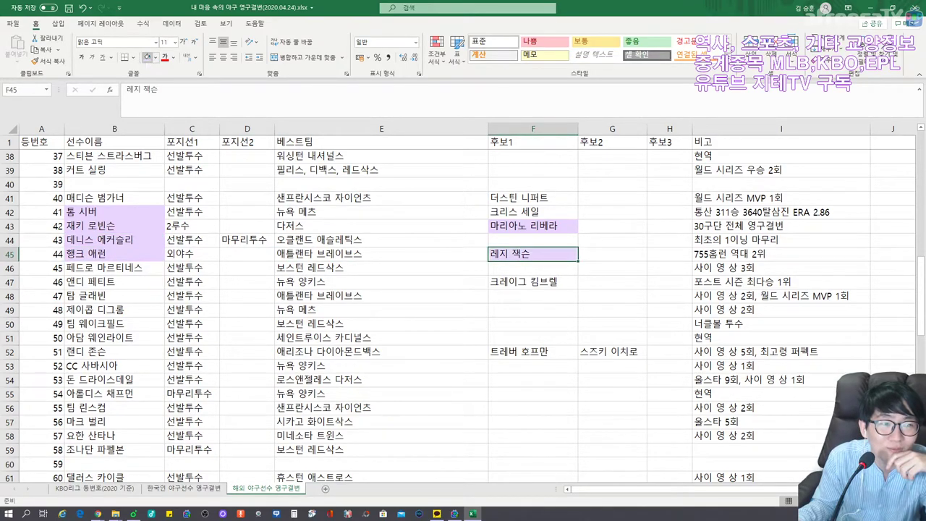
Step: Fill 페드로 마르티네스, number 45 (B46), and 탐 글래빈, number 47 (B48), with light purple
{"action": "left_click", "coordinate": [116, 268]}
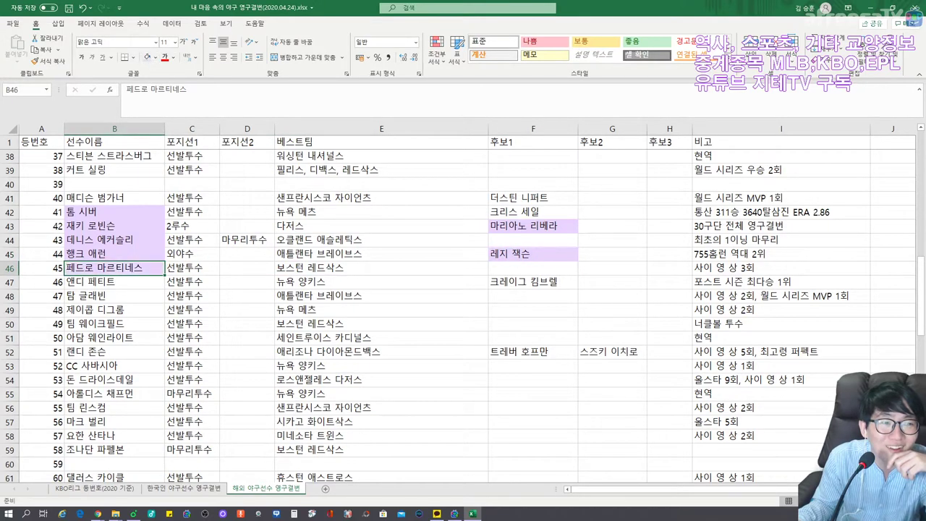
{"action": "left_click", "coordinate": [147, 57]}
{"action": "left_click", "coordinate": [115, 295]}
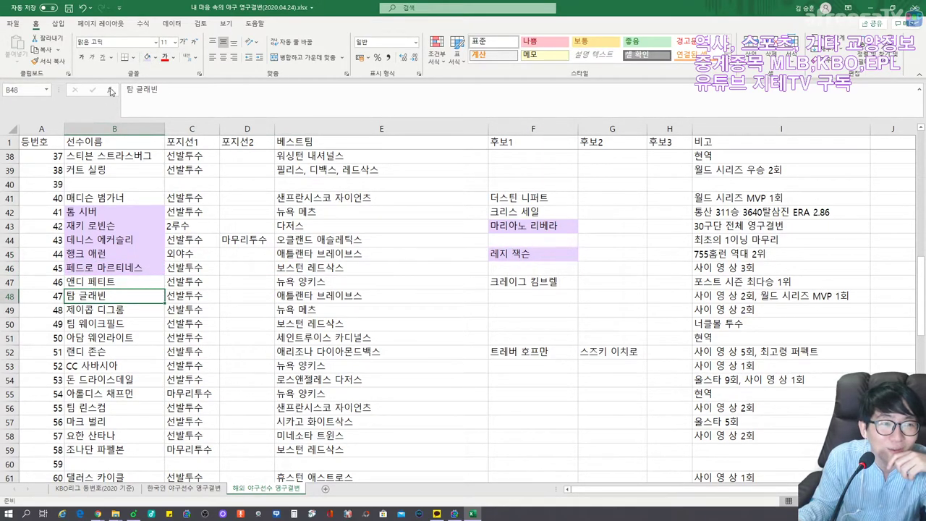
{"action": "left_click", "coordinate": [147, 57]}
Step: Fill the number 51 entries 랜디 존슨 (B52) and 트레버 호프만 (F52) with light purple
{"action": "left_click", "coordinate": [116, 310]}
{"action": "left_click", "coordinate": [115, 323]}
{"action": "left_click", "coordinate": [114, 338]}
{"action": "left_click", "coordinate": [116, 351]}
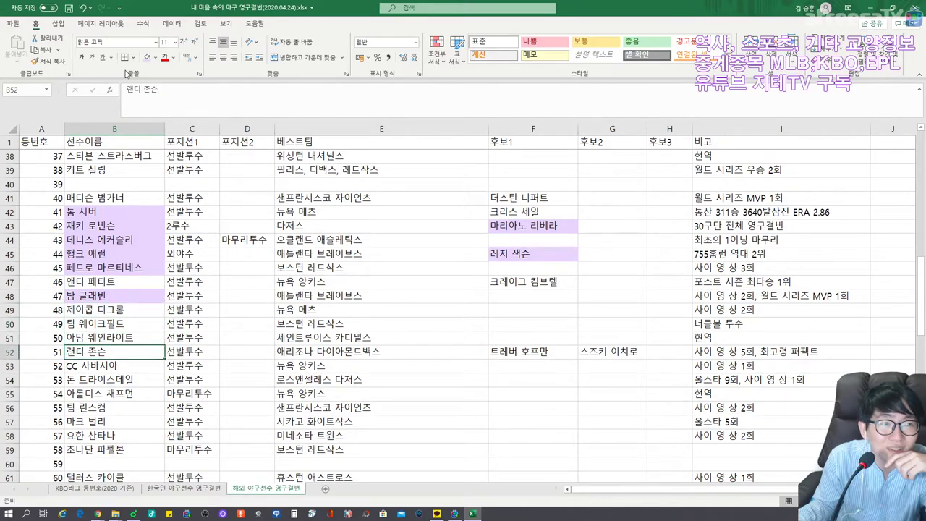
{"action": "left_click", "coordinate": [147, 58]}
{"action": "left_click", "coordinate": [533, 352]}
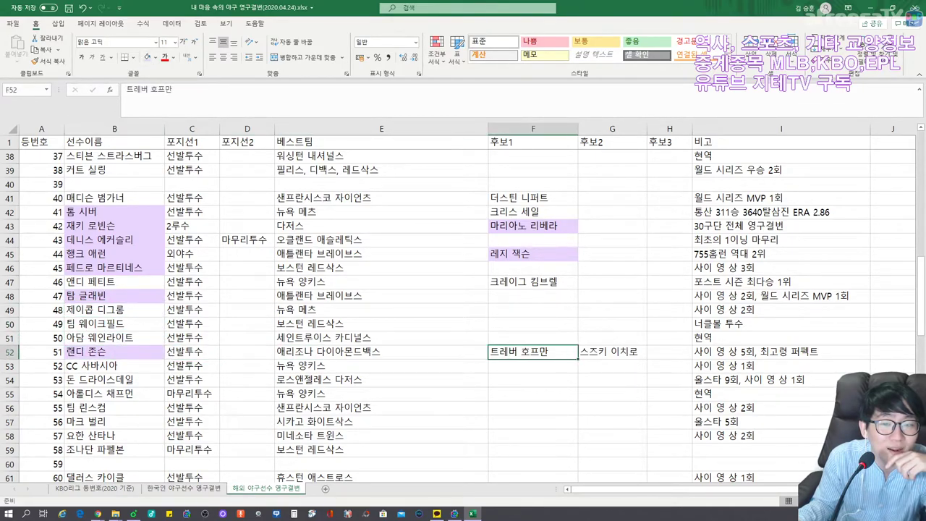
{"action": "left_click", "coordinate": [147, 57]}
Step: Fill the 선수이름 cell of 돈 드라이스데일, number 53 (B54), with light purple
{"action": "left_click", "coordinate": [612, 337]}
{"action": "left_click", "coordinate": [612, 351]}
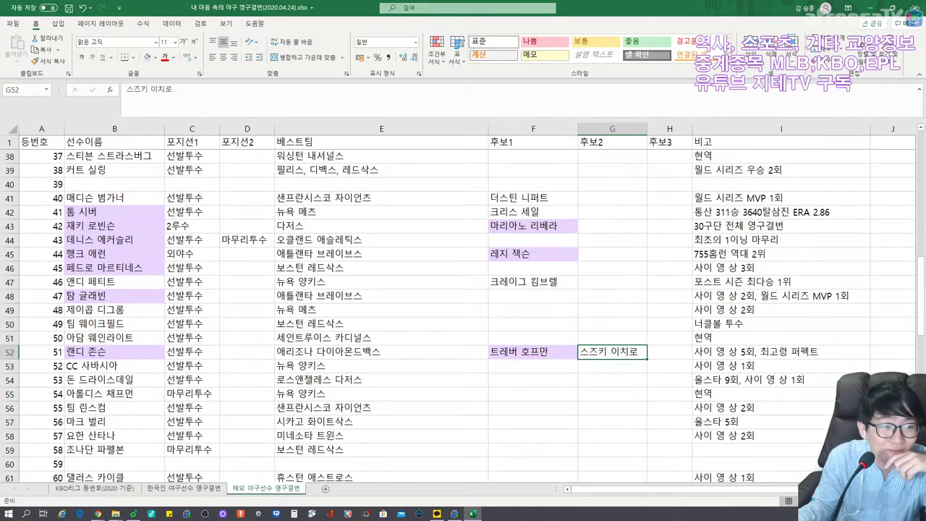
{"action": "left_click", "coordinate": [114, 366]}
{"action": "left_click", "coordinate": [114, 379]}
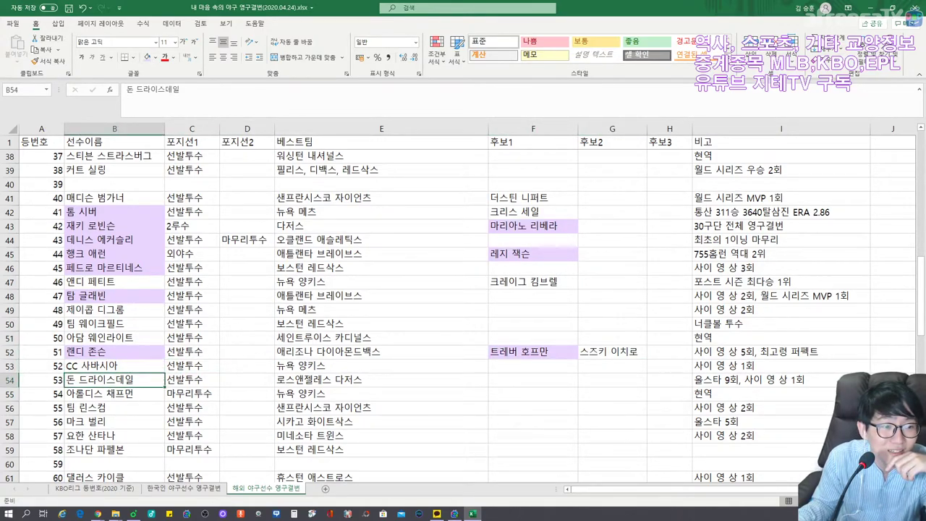
{"action": "left_click", "coordinate": [147, 57]}
Step: Review the remaining players from number 55 to number 99 for further names to highlight
{"action": "left_click", "coordinate": [114, 407]}
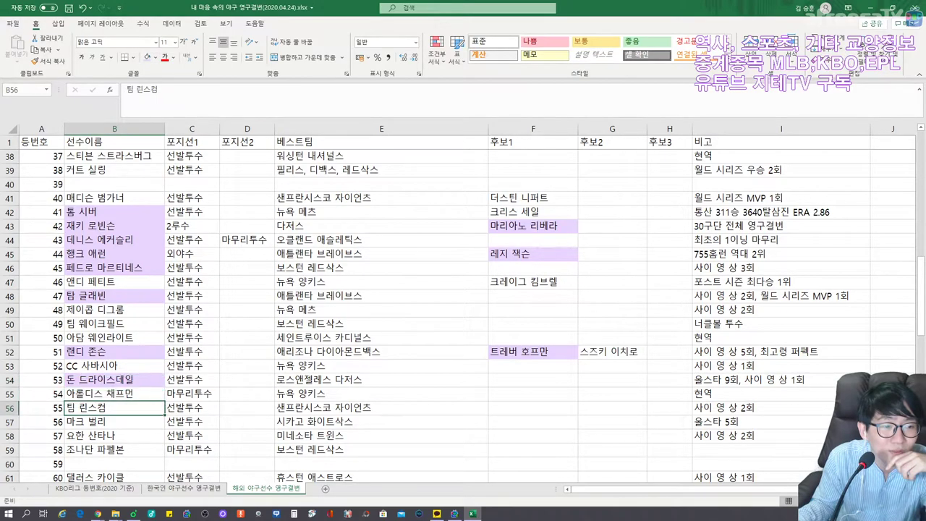
{"action": "scroll", "coordinate": [114, 407], "scroll_direction": "down", "scroll_amount": 2}
{"action": "left_click", "coordinate": [114, 365]}
{"action": "scroll", "coordinate": [115, 365], "scroll_direction": "down", "scroll_amount": 2}
{"action": "left_click", "coordinate": [115, 310]}
{"action": "scroll", "coordinate": [114, 310], "scroll_direction": "down", "scroll_amount": 3}
{"action": "scroll", "coordinate": [463, 311], "scroll_direction": "down", "scroll_amount": 11}
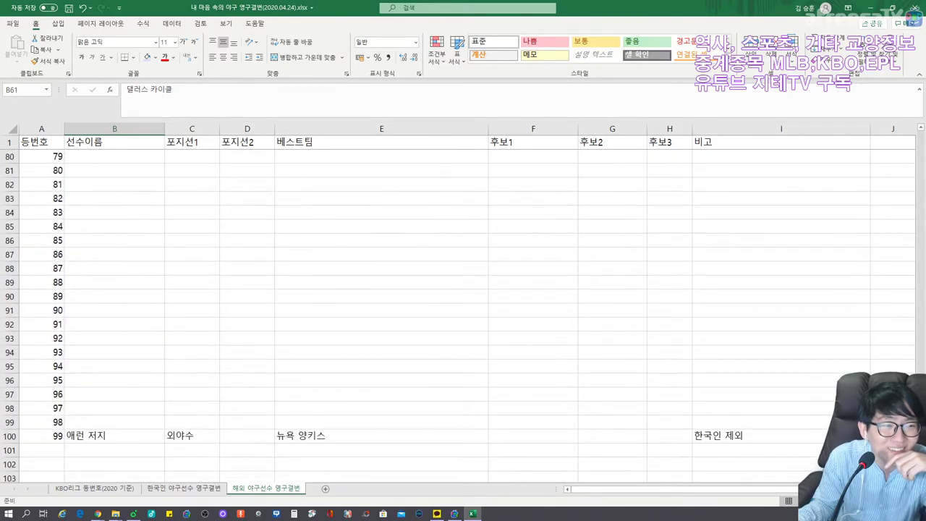
{"action": "scroll", "coordinate": [463, 311], "scroll_direction": "up", "scroll_amount": 20}
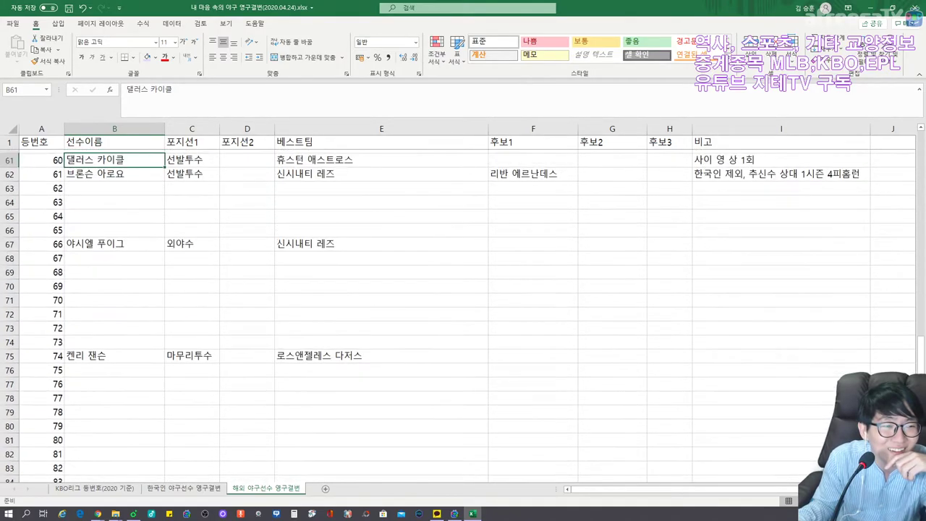
Step: Review the highlighted list again between number 60 and number 1, checking 더스티 베이커 (B13) and 알렉스 로드리게스 (B14)
{"action": "scroll", "coordinate": [463, 311], "scroll_direction": "up", "scroll_amount": 7}
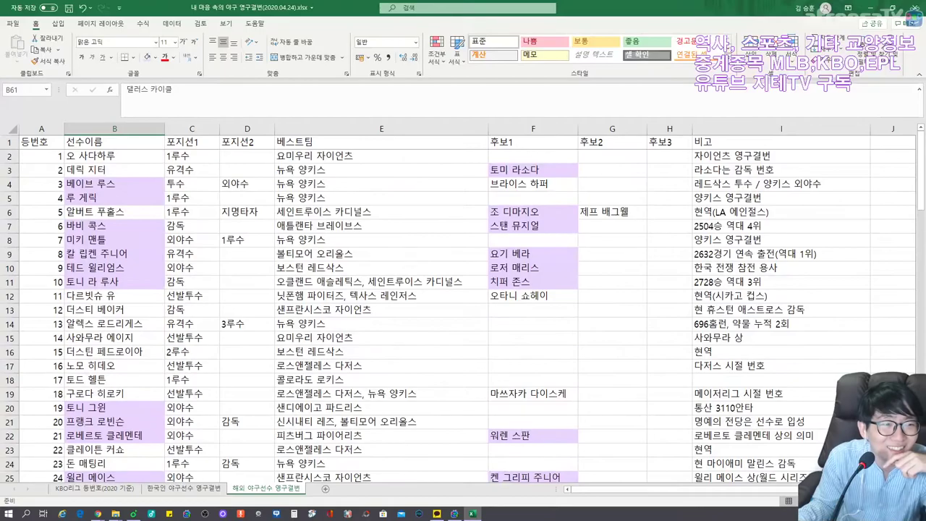
{"action": "scroll", "coordinate": [463, 311], "scroll_direction": "down", "scroll_amount": 10}
{"action": "scroll", "coordinate": [463, 311], "scroll_direction": "down", "scroll_amount": 4}
{"action": "scroll", "coordinate": [463, 311], "scroll_direction": "up", "scroll_amount": 5}
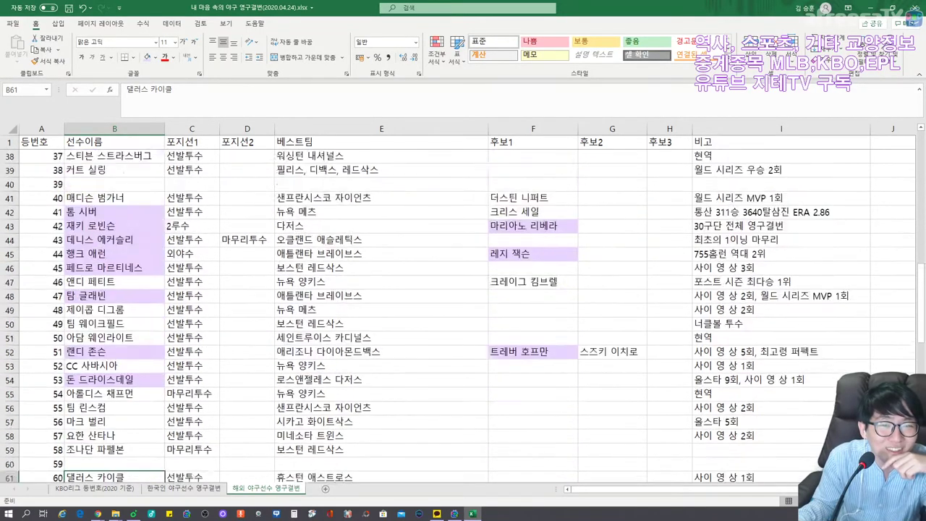
{"action": "scroll", "coordinate": [463, 311], "scroll_direction": "up", "scroll_amount": 9}
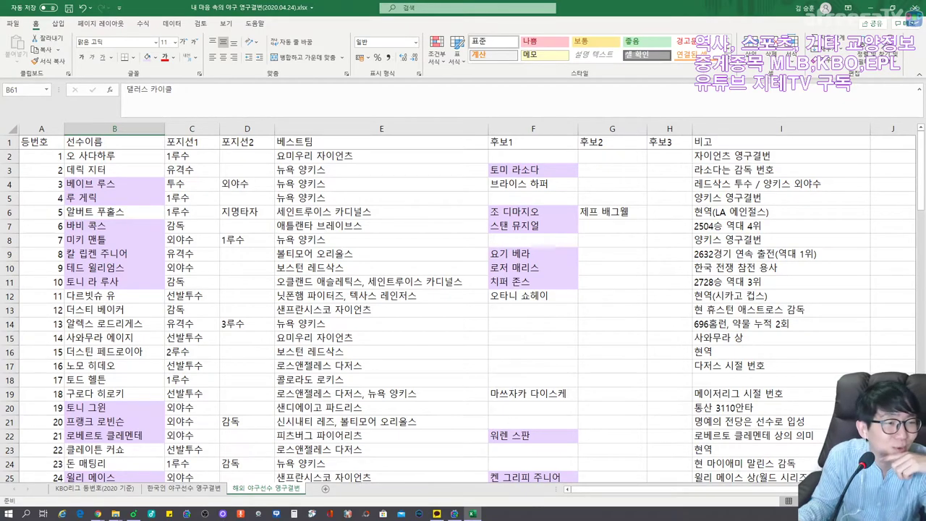
{"action": "left_click", "coordinate": [115, 310]}
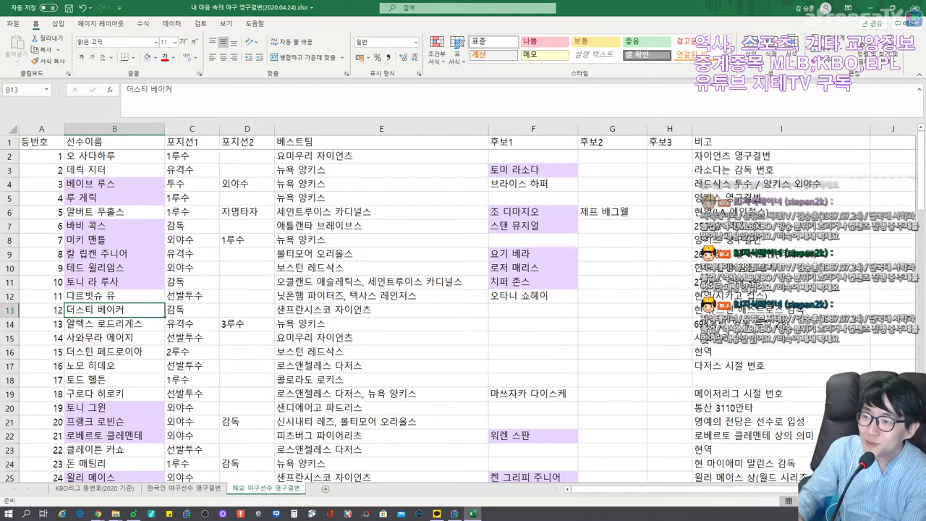
{"action": "left_click", "coordinate": [114, 323]}
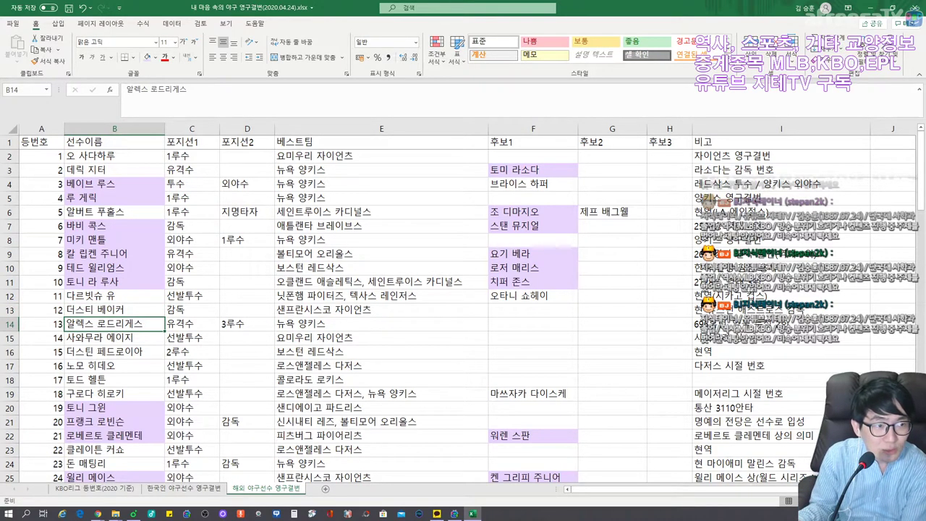
Step: Fill 오 사다하루, number 1 (B2), and 사와무라 에이지, number 14 (B15), with light purple
{"action": "left_click", "coordinate": [113, 155]}
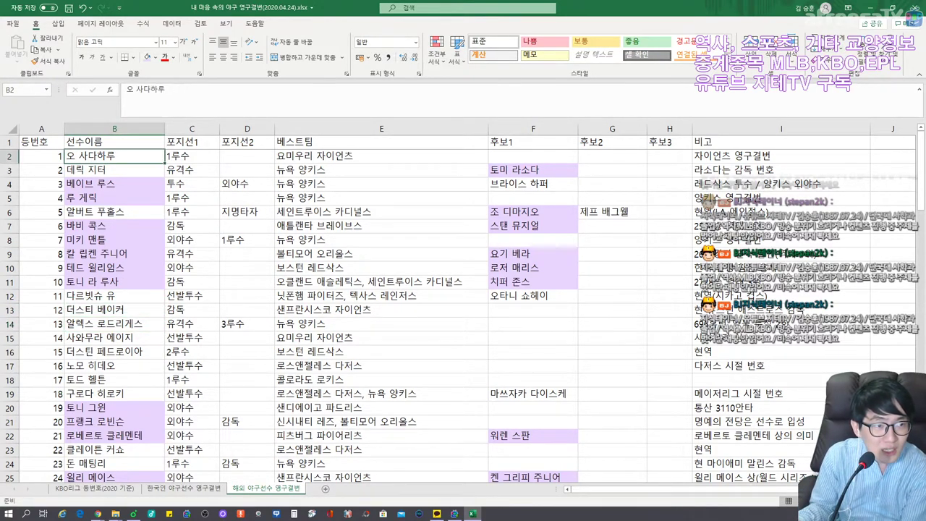
{"action": "left_click", "coordinate": [148, 57]}
{"action": "left_click", "coordinate": [114, 323]}
{"action": "left_click", "coordinate": [114, 337]}
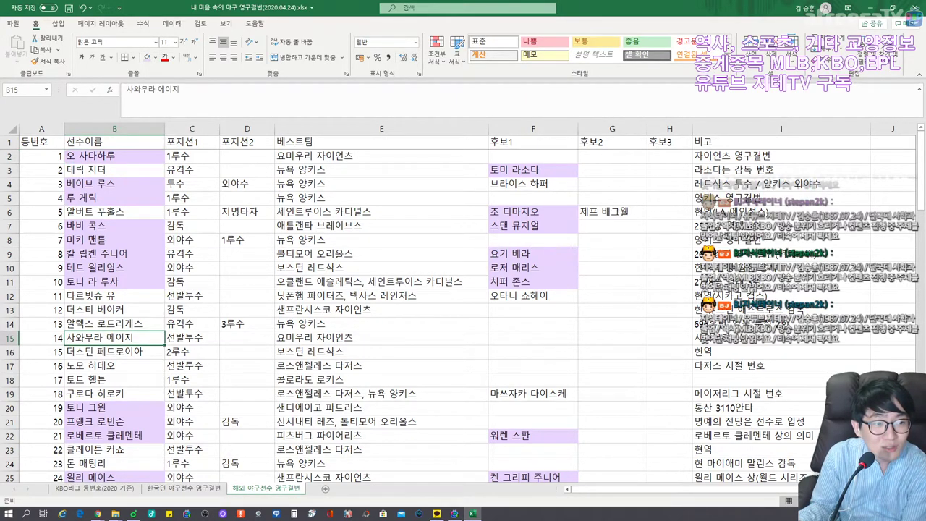
{"action": "left_click", "coordinate": [147, 56]}
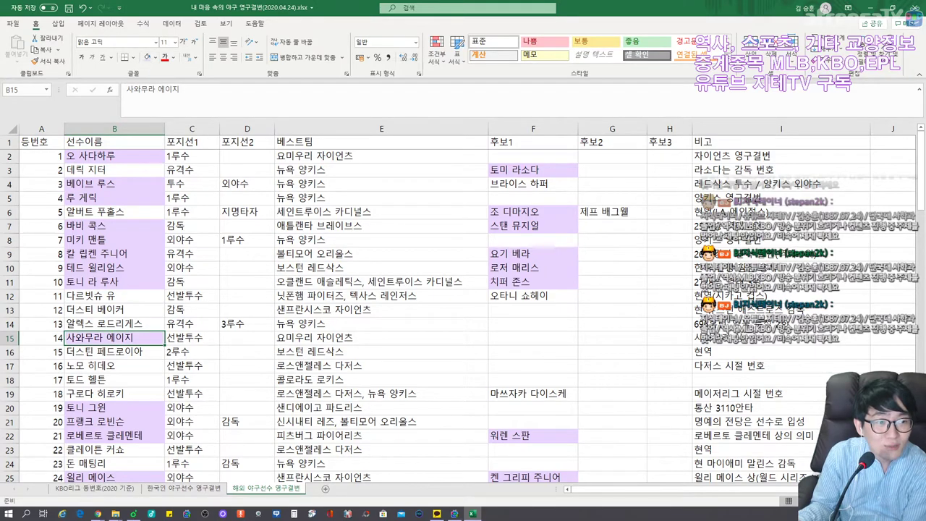
Step: Check the unhighlighted players numbered 15 to 18, the rows below them, and 알버트 푸홀스 at number 5
{"action": "left_click", "coordinate": [115, 352]}
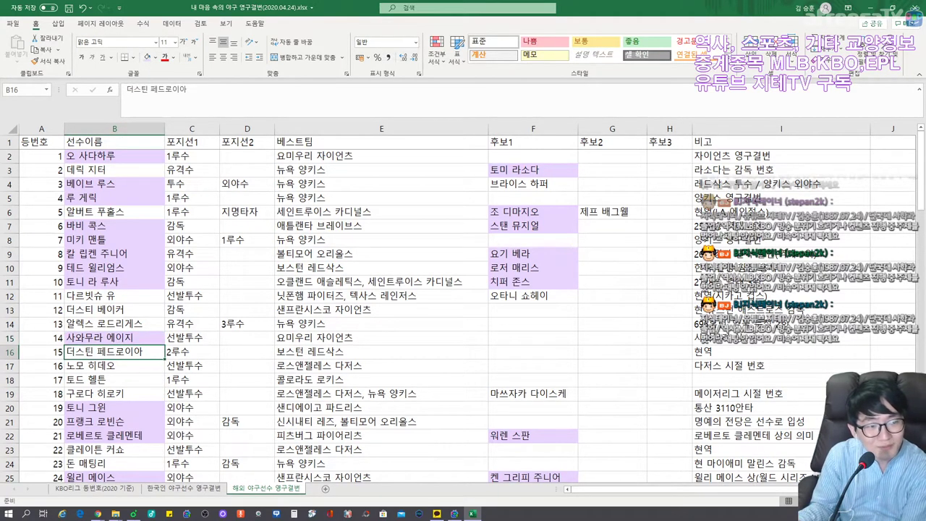
{"action": "left_click", "coordinate": [115, 380]}
{"action": "left_click", "coordinate": [114, 393]}
{"action": "left_click", "coordinate": [115, 366]}
{"action": "scroll", "coordinate": [463, 306], "scroll_direction": "down", "scroll_amount": 2}
{"action": "scroll", "coordinate": [115, 365], "scroll_direction": "down", "scroll_amount": 4}
{"action": "scroll", "coordinate": [115, 365], "scroll_direction": "up", "scroll_amount": 5}
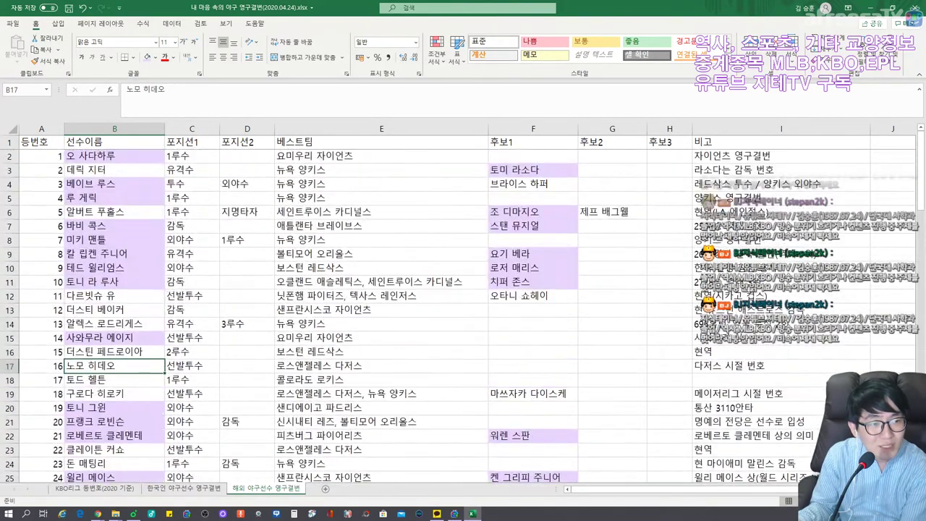
{"action": "left_click", "coordinate": [114, 212]}
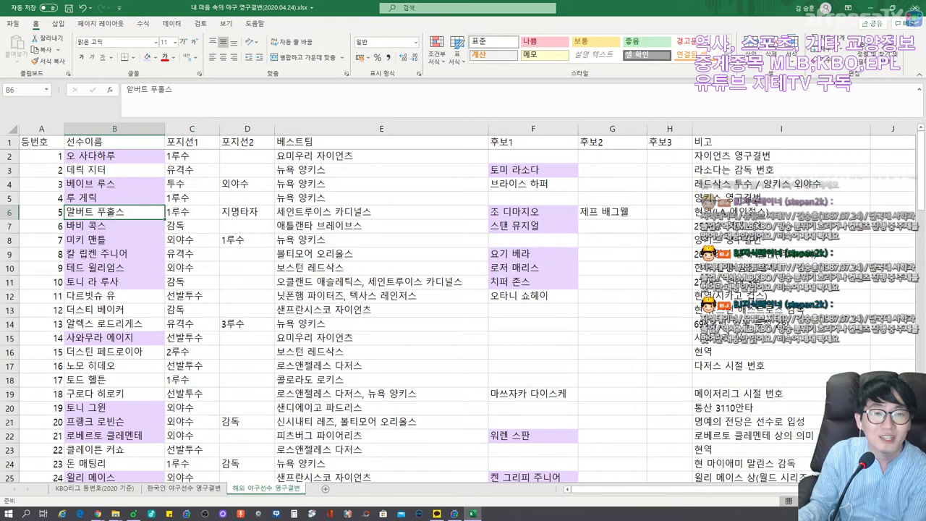
Step: Fill 데릭 지터, number 2 (B3), with a custom light green, RGB 188, 255, 167
{"action": "left_click", "coordinate": [114, 169]}
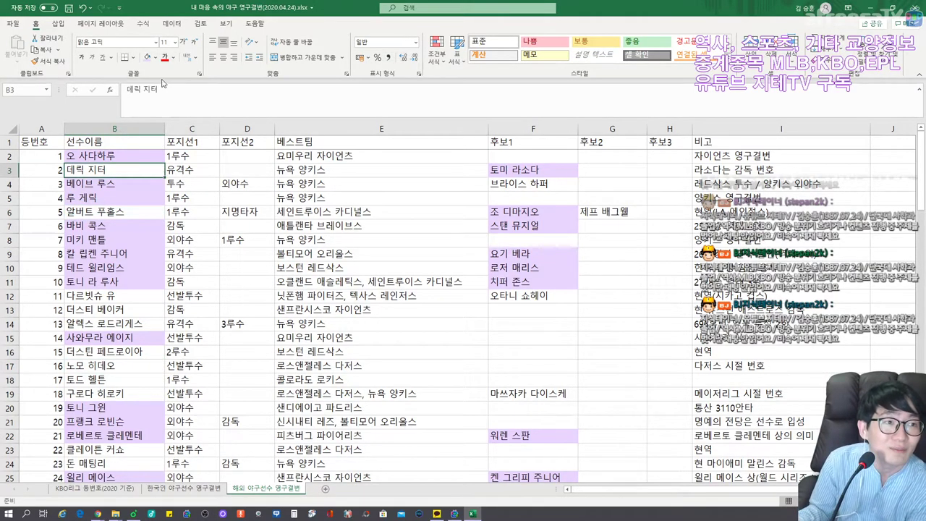
{"action": "left_click", "coordinate": [155, 57]}
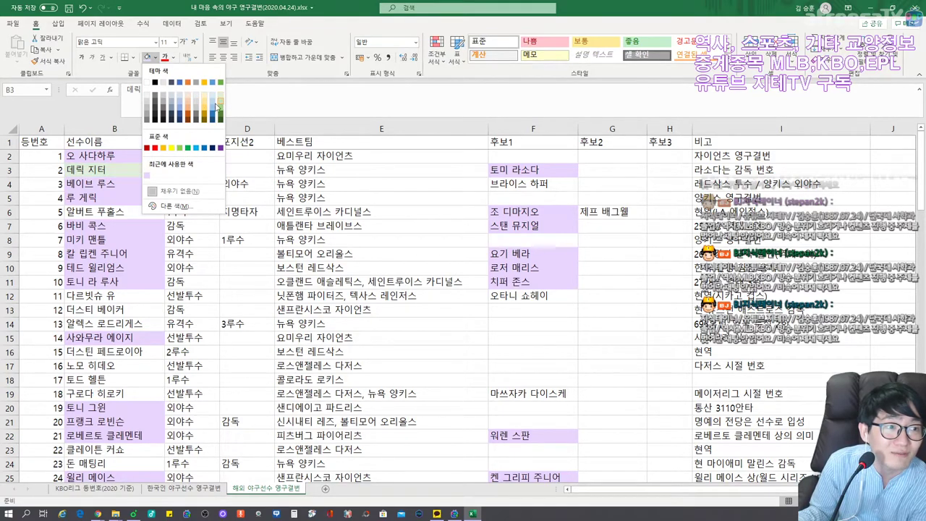
{"action": "left_click", "coordinate": [175, 206]}
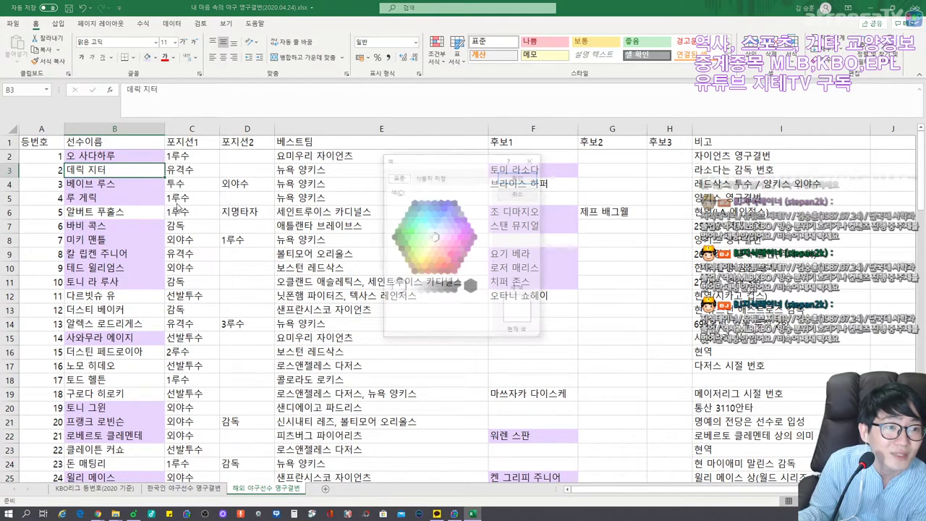
{"action": "left_click", "coordinate": [420, 249]}
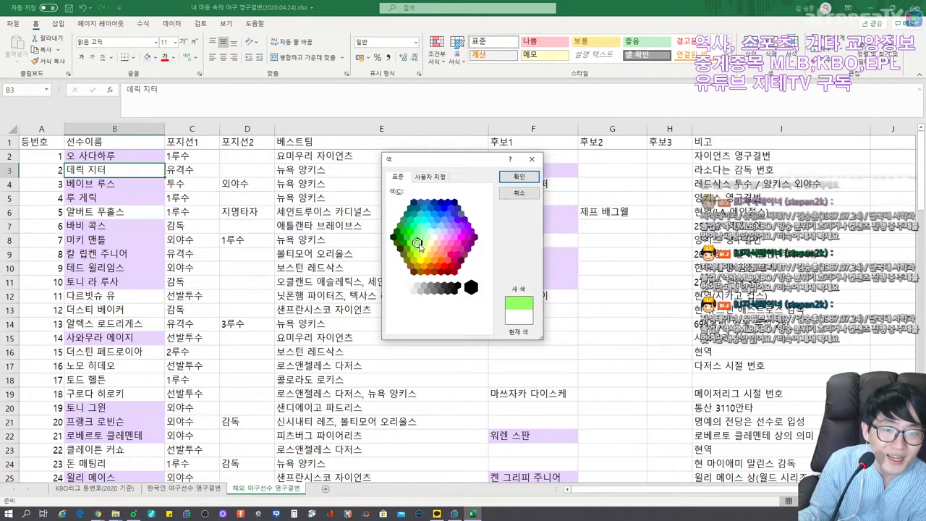
{"action": "left_click", "coordinate": [417, 232]}
{"action": "left_click", "coordinate": [410, 243]}
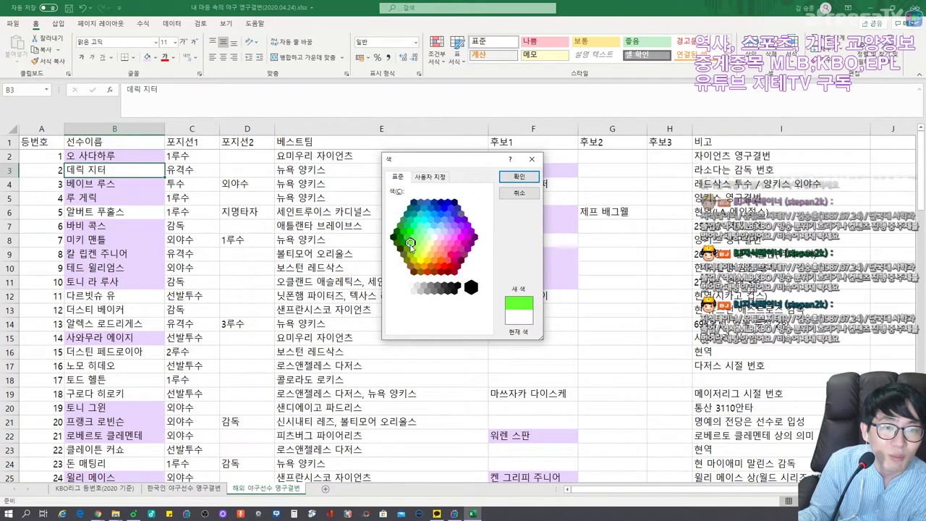
{"action": "left_click", "coordinate": [429, 176]}
{"action": "left_click", "coordinate": [485, 211]}
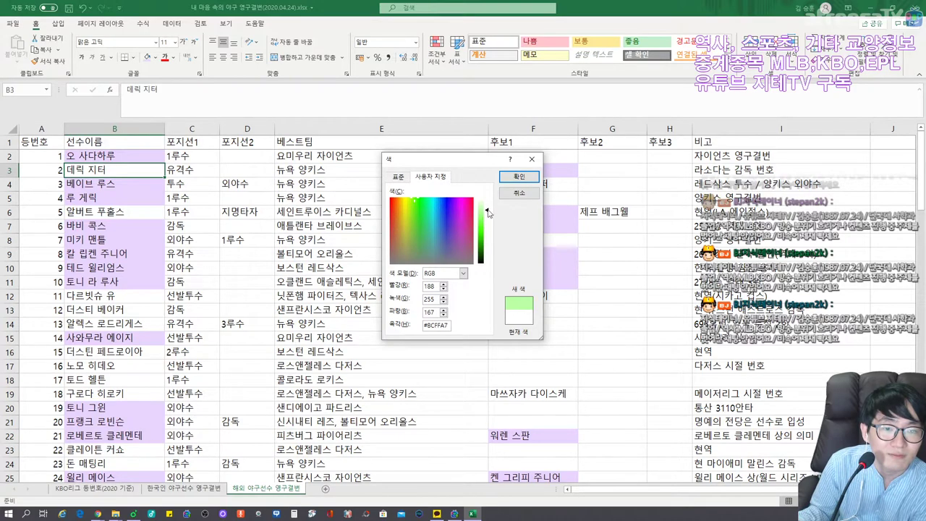
{"action": "left_click", "coordinate": [518, 176]}
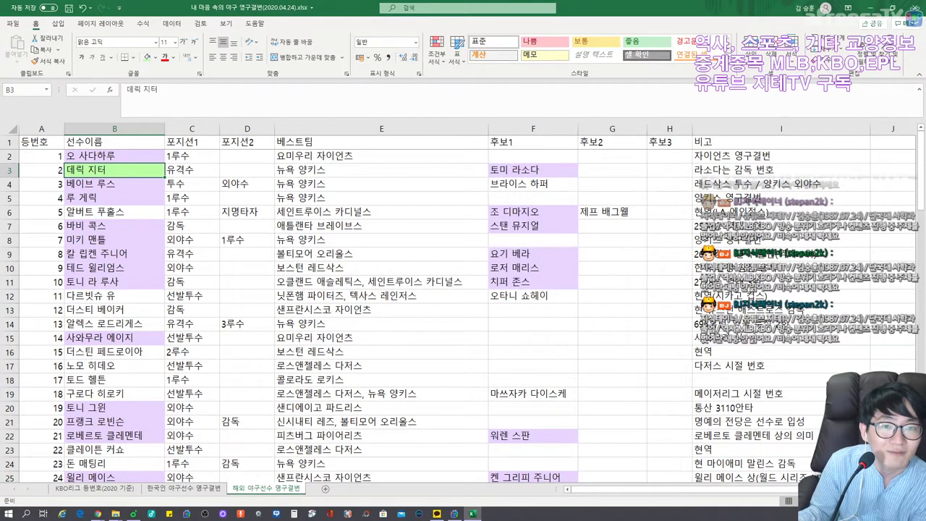
Step: Fill 알버트 푸홀스, number 5 (B6), and 더스티 베이커, number 12 (B13), with the same light green
{"action": "key", "text": "Down"}
{"action": "key", "text": "Down"}
{"action": "key", "text": "Down"}
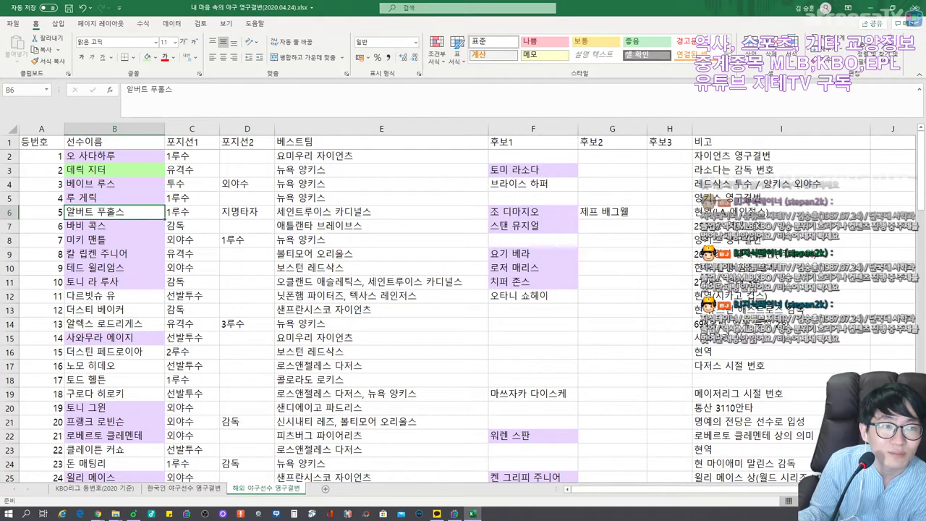
{"action": "left_click", "coordinate": [148, 58]}
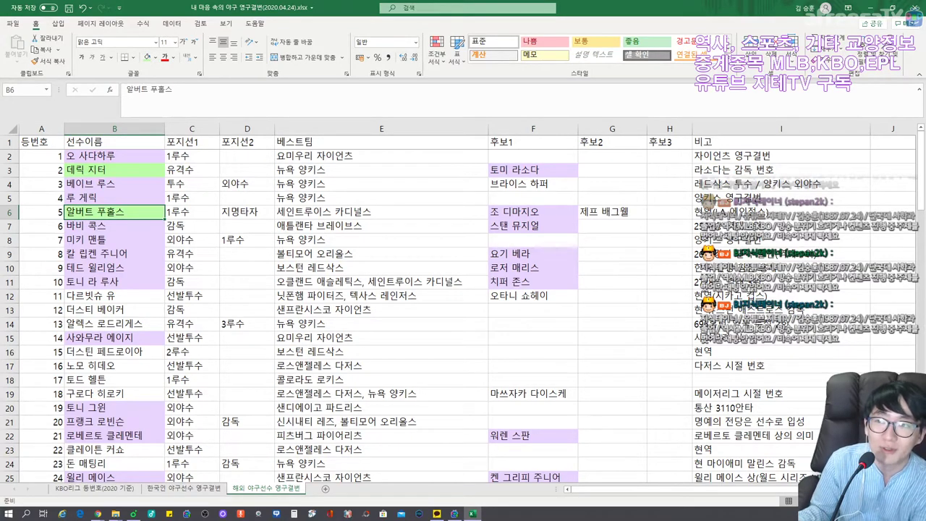
{"action": "left_click", "coordinate": [115, 324]}
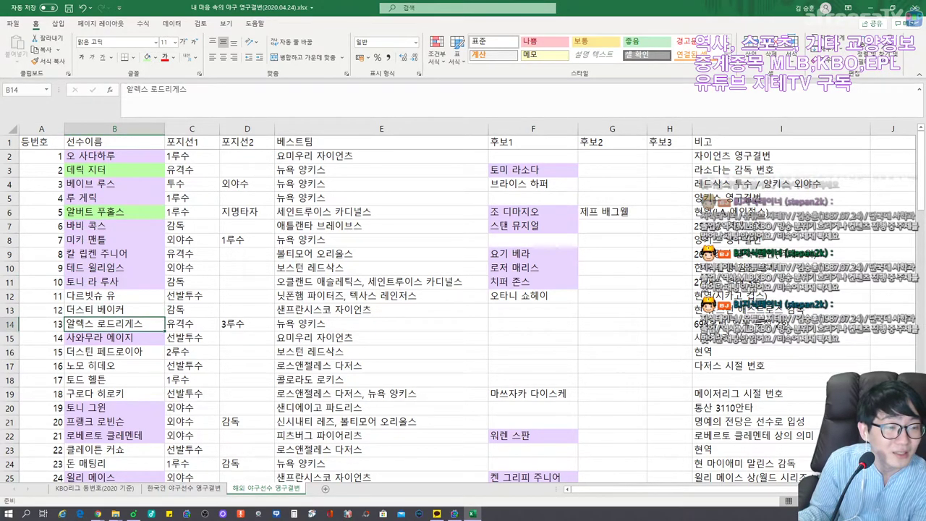
{"action": "left_click", "coordinate": [115, 310]}
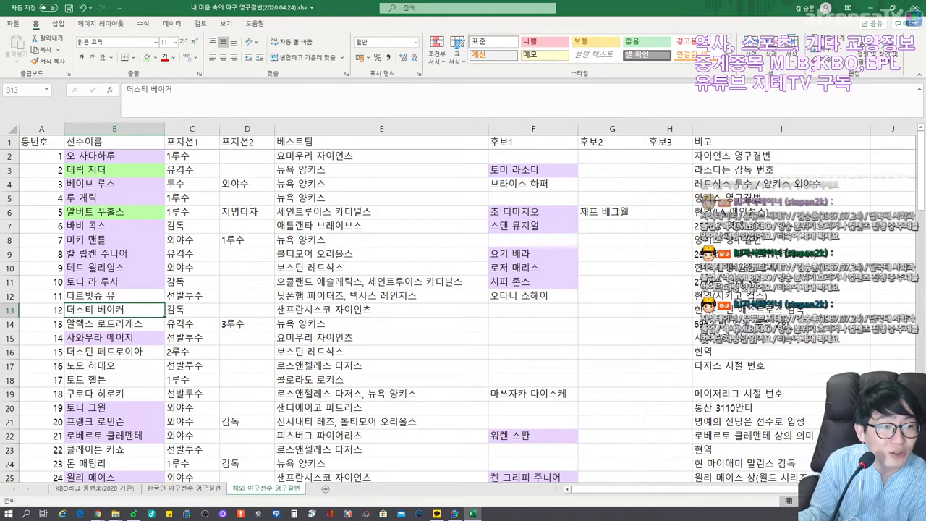
{"action": "left_click", "coordinate": [148, 61]}
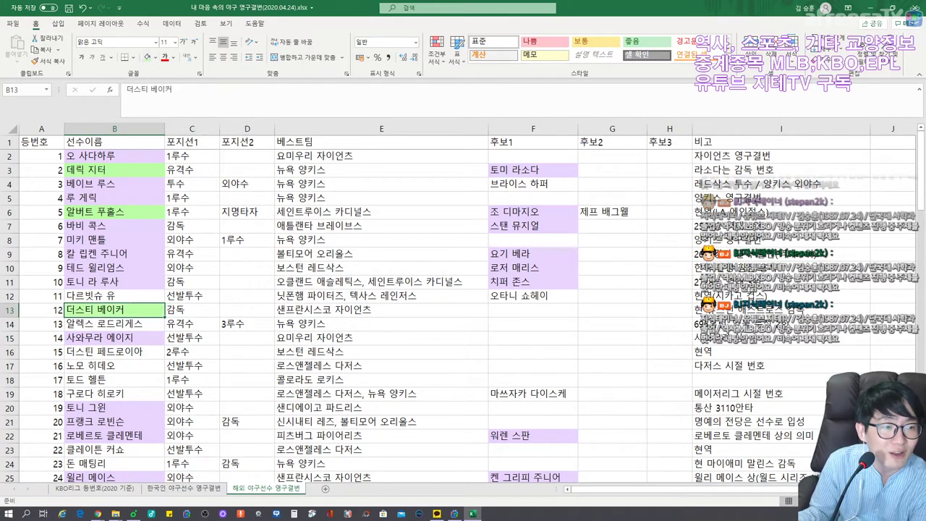
Step: Fill 토드 헬튼, number 17 (B18), and 클레이튼 커쇼, number 22 (B23), with light green
{"action": "left_click", "coordinate": [114, 323]}
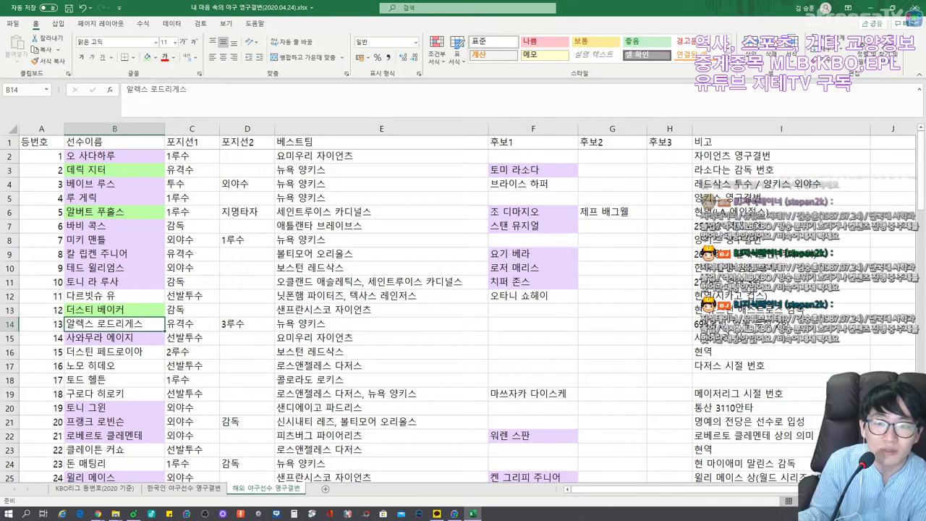
{"action": "left_click", "coordinate": [115, 365]}
{"action": "left_click", "coordinate": [114, 380]}
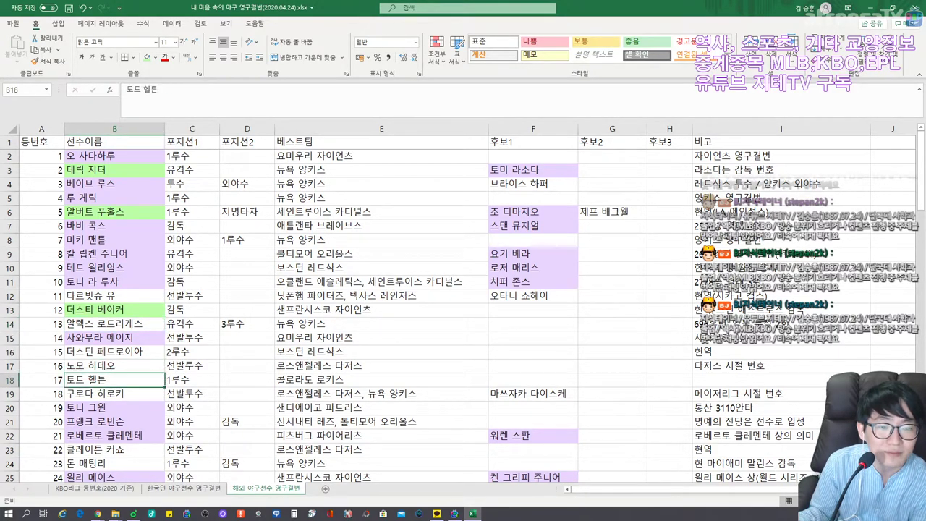
{"action": "left_click", "coordinate": [147, 58]}
{"action": "scroll", "coordinate": [463, 311], "scroll_direction": "down", "scroll_amount": 3}
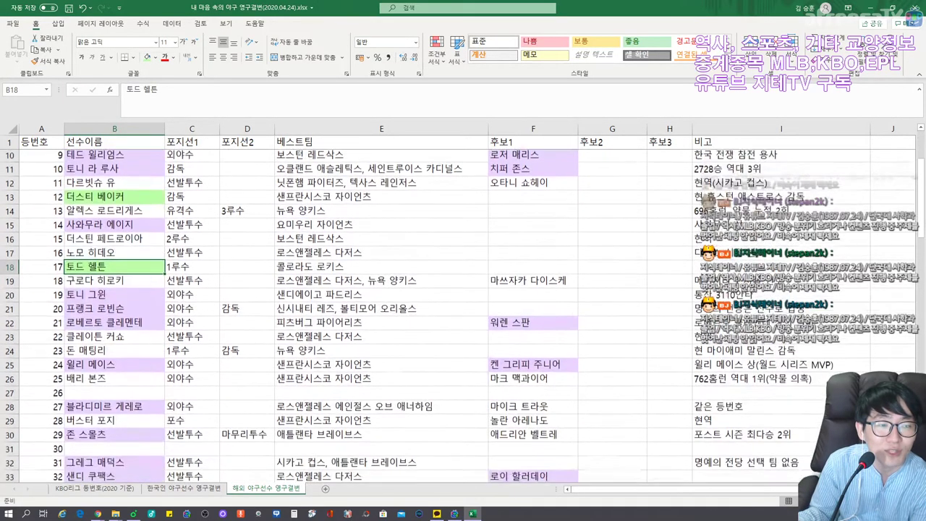
{"action": "left_click", "coordinate": [114, 323]}
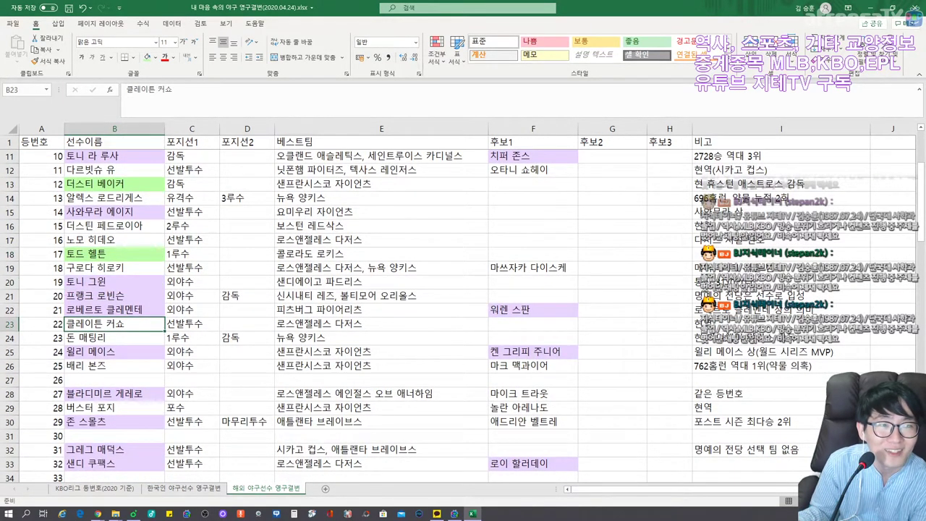
{"action": "left_click", "coordinate": [147, 57]}
Step: Fill the 선수이름 cell of 배리 본즈, number 25 (B26), with light green
{"action": "left_click", "coordinate": [115, 338]}
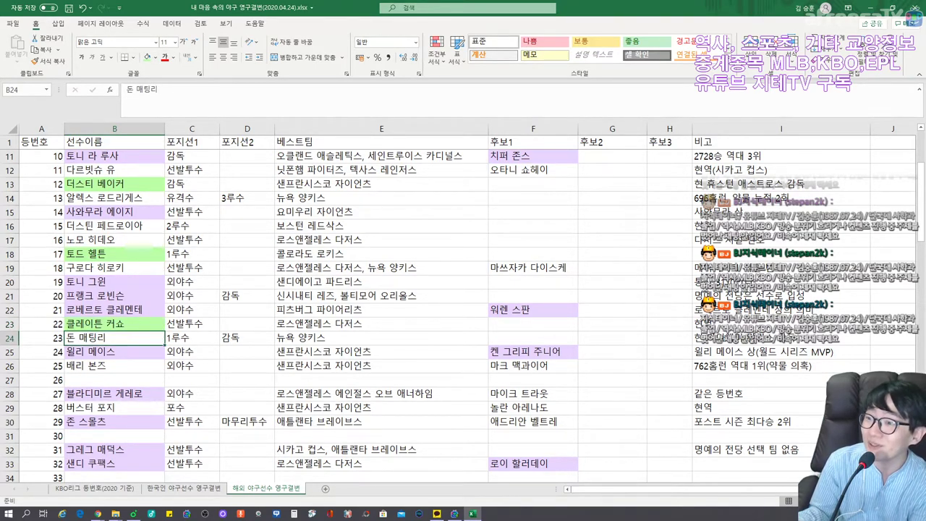
{"action": "scroll", "coordinate": [463, 311], "scroll_direction": "down", "scroll_amount": 2}
{"action": "left_click", "coordinate": [114, 282]}
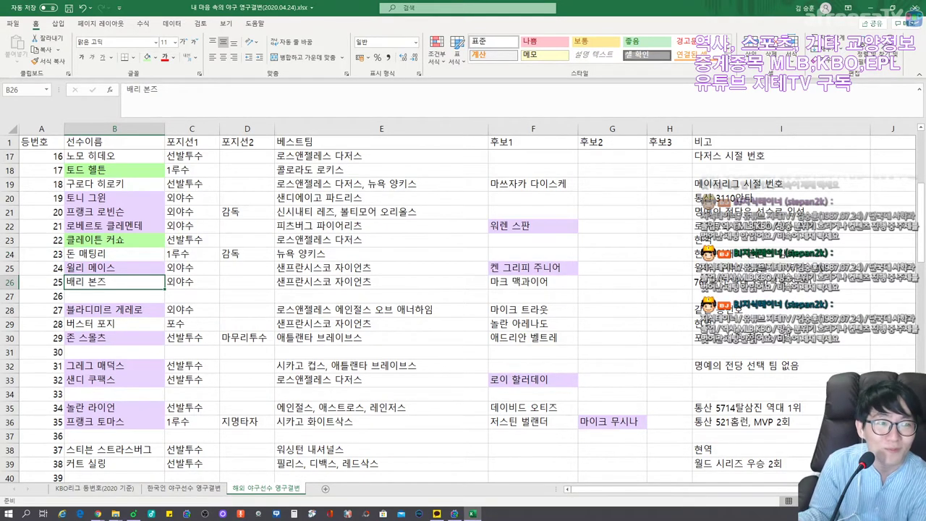
{"action": "scroll", "coordinate": [463, 311], "scroll_direction": "up", "scroll_amount": 5}
{"action": "scroll", "coordinate": [462, 311], "scroll_direction": "down", "scroll_amount": 4}
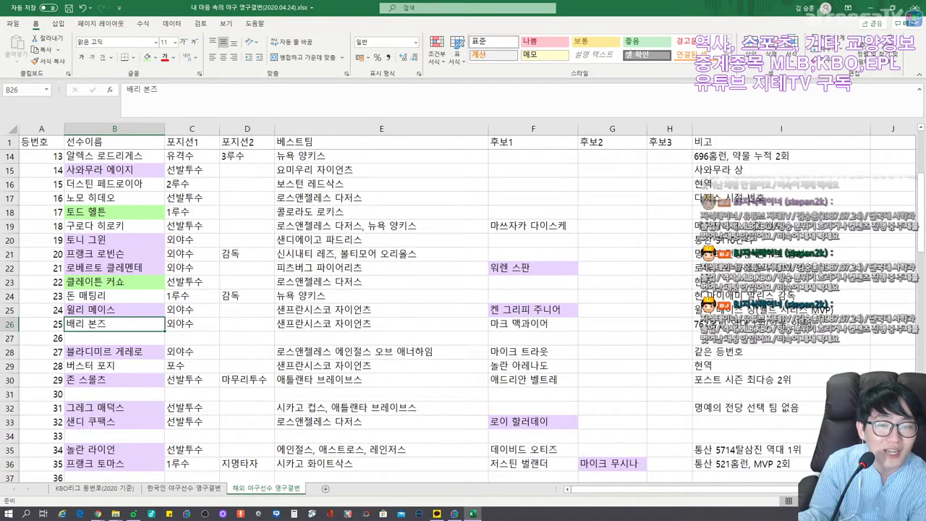
{"action": "left_click", "coordinate": [146, 58]}
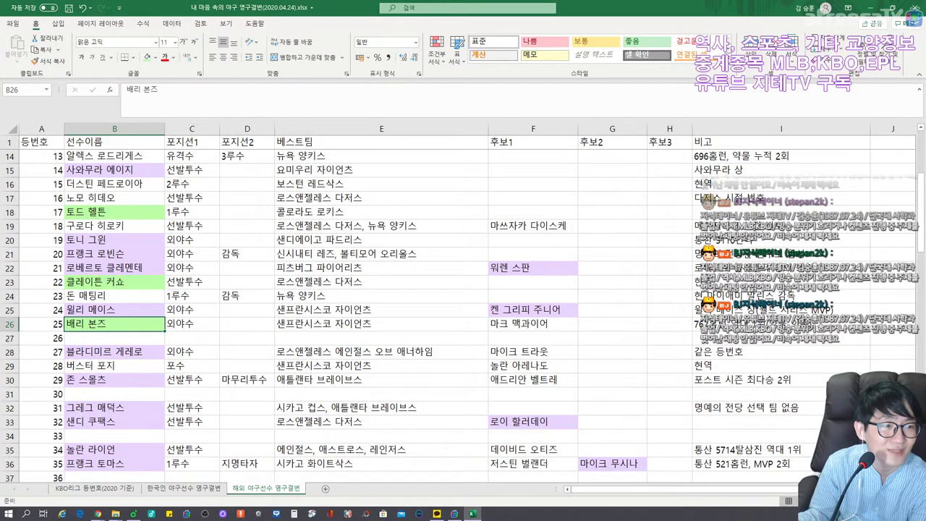
Step: Fill the 선수이름 cell of 버스터 포지, number 28 (B29), with light green
{"action": "left_click", "coordinate": [115, 338]}
{"action": "left_click", "coordinate": [114, 380]}
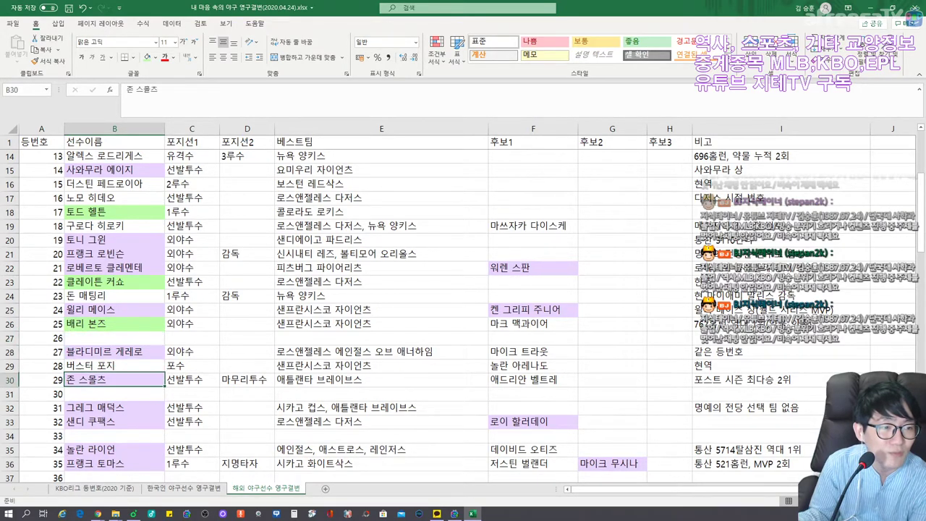
{"action": "left_click", "coordinate": [115, 365]}
{"action": "scroll", "coordinate": [115, 365], "scroll_direction": "down", "scroll_amount": 1}
{"action": "scroll", "coordinate": [463, 311], "scroll_direction": "down", "scroll_amount": 2}
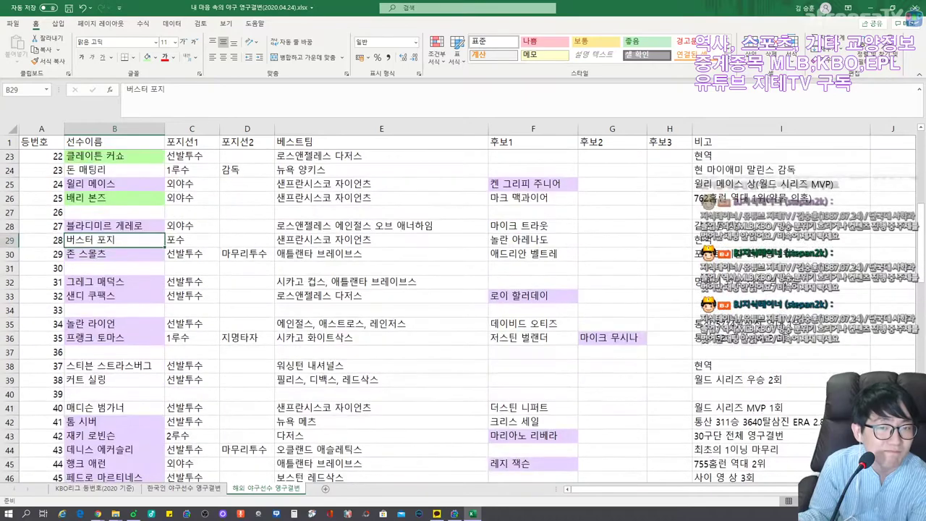
{"action": "left_click", "coordinate": [147, 58]}
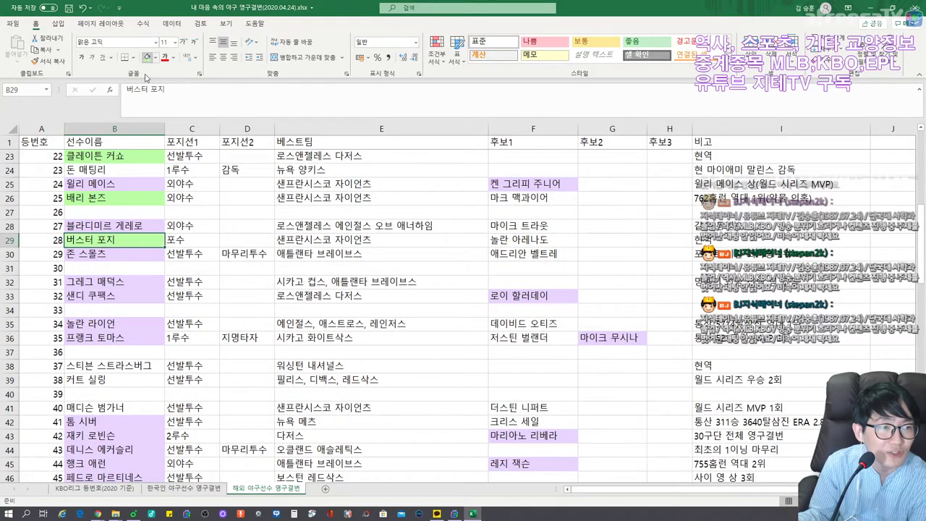
Step: Fill the 선수이름 cell of 커트 실링, number 38 (B39), with light green
{"action": "left_click", "coordinate": [109, 366]}
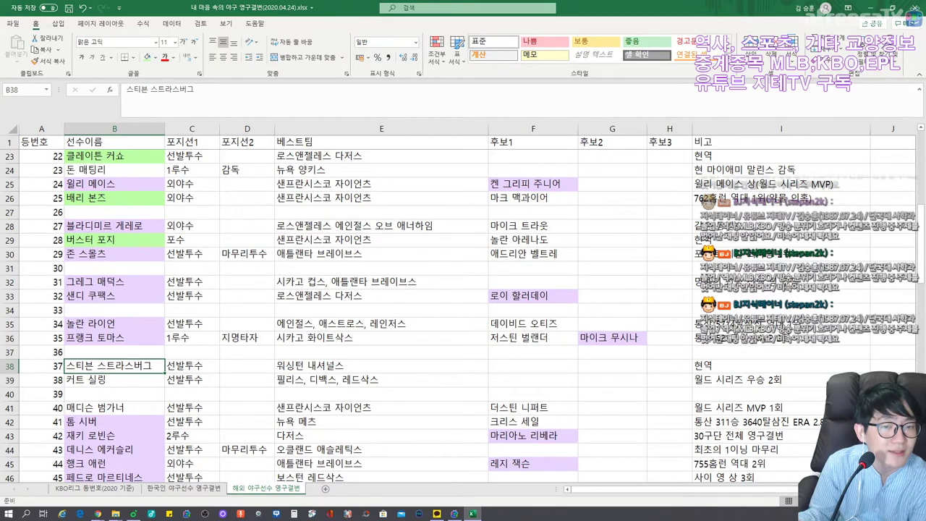
{"action": "key", "text": "Down"}
{"action": "key", "text": "Down"}
{"action": "key", "text": "Down"}
{"action": "key", "text": "Up"}
{"action": "key", "text": "Up"}
{"action": "scroll", "coordinate": [463, 311], "scroll_direction": "down", "scroll_amount": 1}
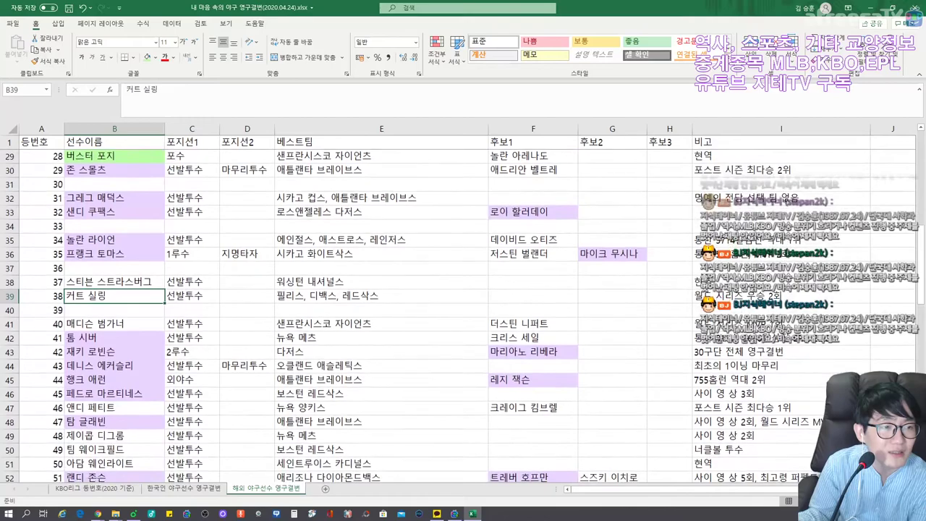
{"action": "left_click", "coordinate": [147, 58]}
Step: Fill the 선수이름 cell of 앤디 페티트, number 46 (B47), with light green
{"action": "left_click", "coordinate": [114, 323]}
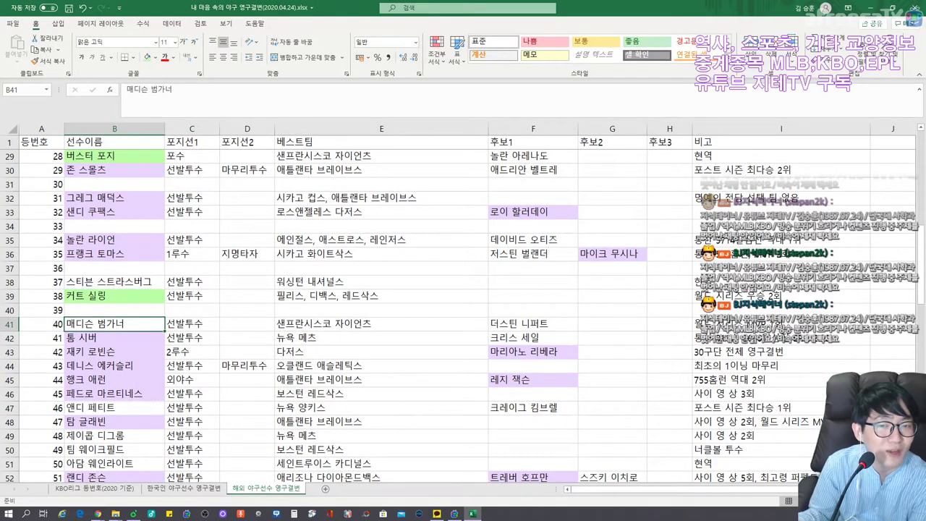
{"action": "scroll", "coordinate": [462, 316], "scroll_direction": "down", "scroll_amount": 1}
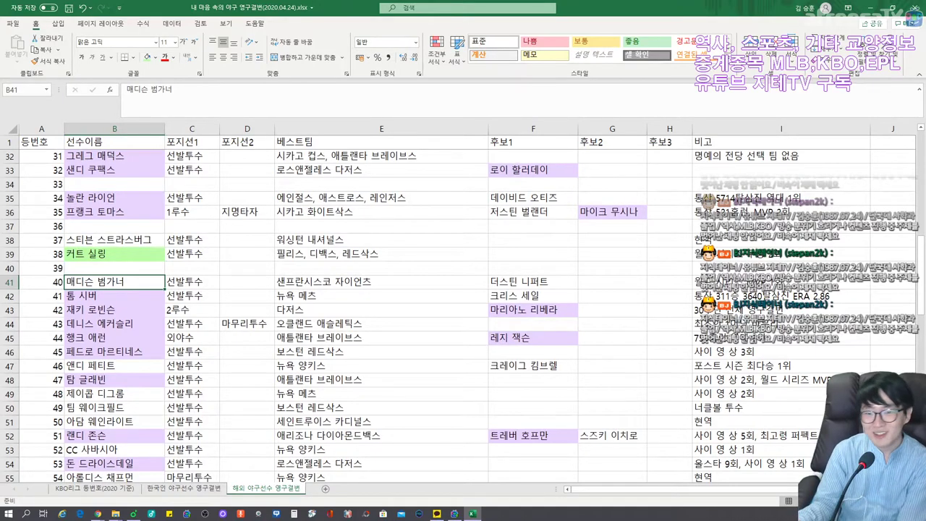
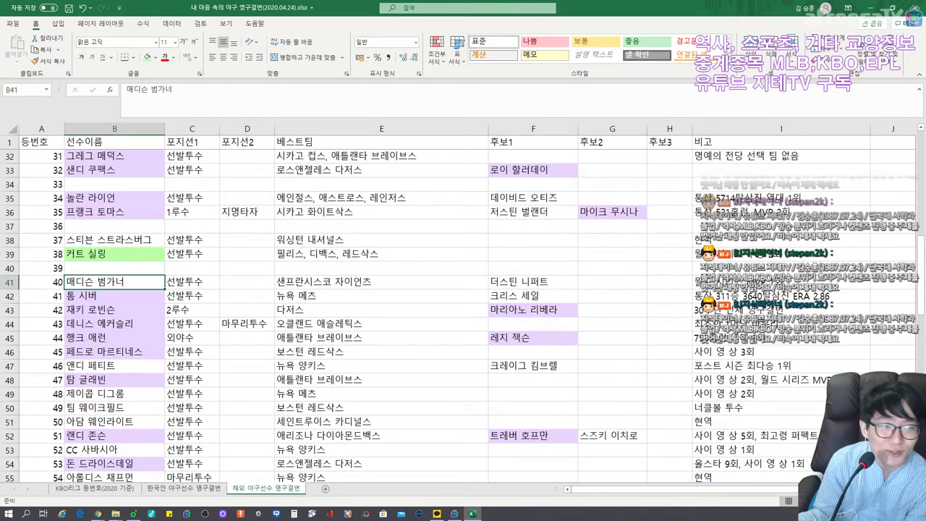
{"action": "left_click", "coordinate": [114, 366]}
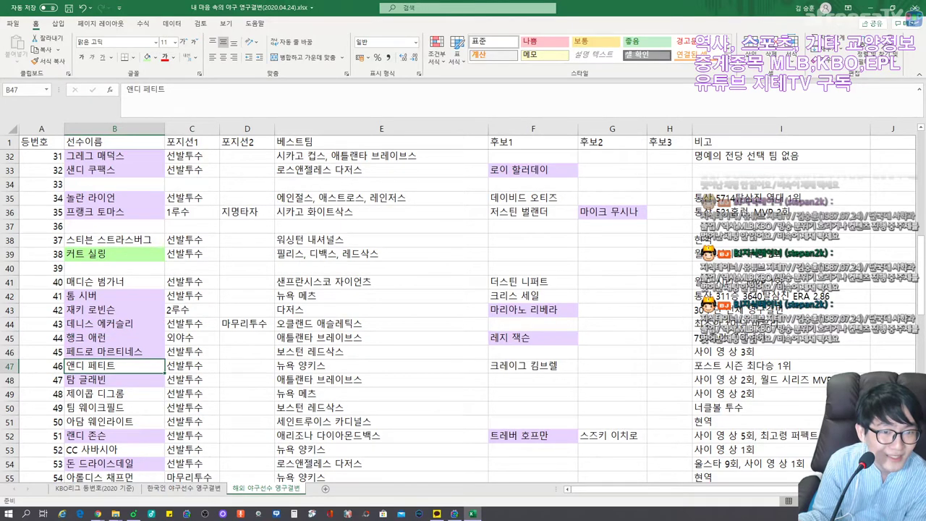
{"action": "left_click", "coordinate": [532, 282]}
{"action": "left_click", "coordinate": [113, 365]}
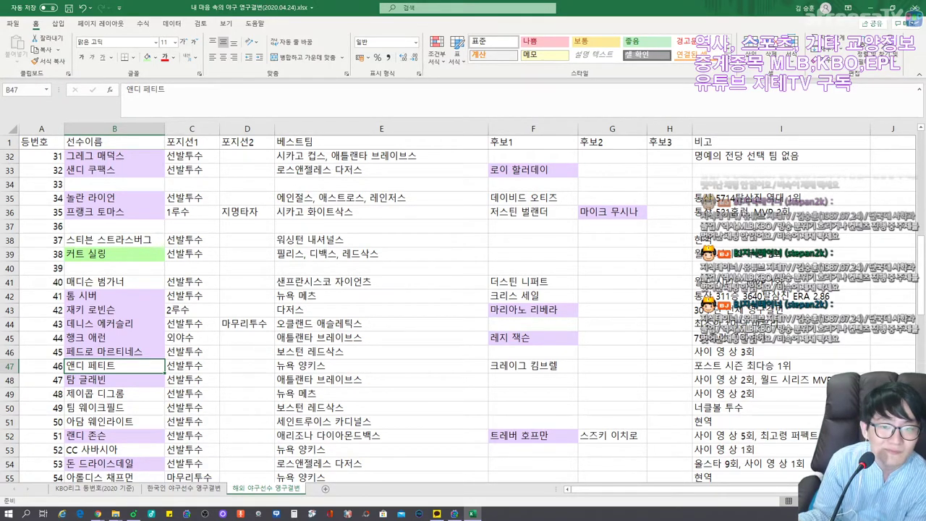
{"action": "left_click", "coordinate": [147, 57]}
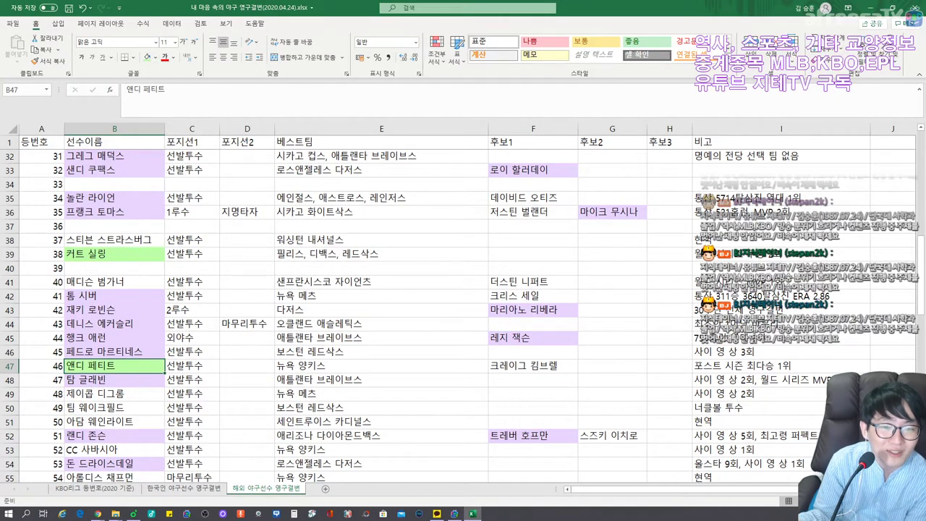
Step: Fill the 선수이름 cell of CC 사바시아, number 52 (B53), with light green
{"action": "scroll", "coordinate": [463, 311], "scroll_direction": "down", "scroll_amount": 2}
{"action": "key", "text": "Down"}
{"action": "key", "text": "Down"}
{"action": "key", "text": "Down"}
{"action": "key", "text": "Down"}
{"action": "key", "text": "Up"}
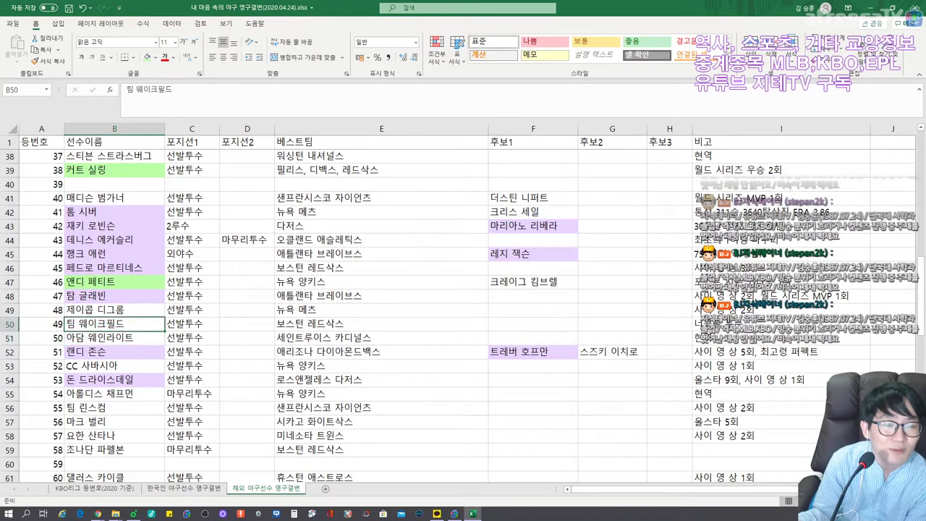
{"action": "key", "text": "Down"}
{"action": "key", "text": "Down"}
{"action": "key", "text": "Down"}
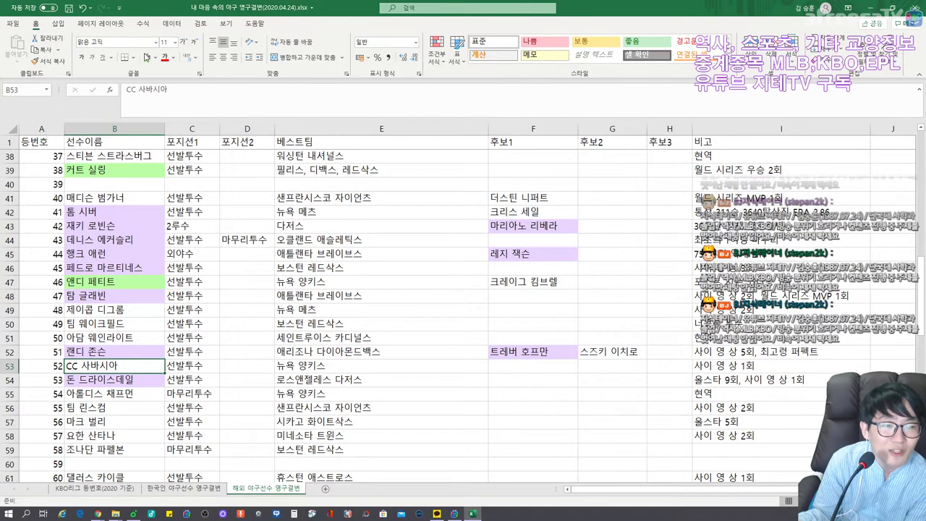
{"action": "left_click", "coordinate": [147, 58]}
Step: Review the remaining overseas players from number 53 to the end of the list, along with the colors applied across the sheet
{"action": "scroll", "coordinate": [463, 304], "scroll_direction": "down", "scroll_amount": 2}
{"action": "key", "text": "Down"}
{"action": "key", "text": "Down"}
{"action": "key", "text": "Down"}
{"action": "key", "text": "Up"}
{"action": "key", "text": "Down"}
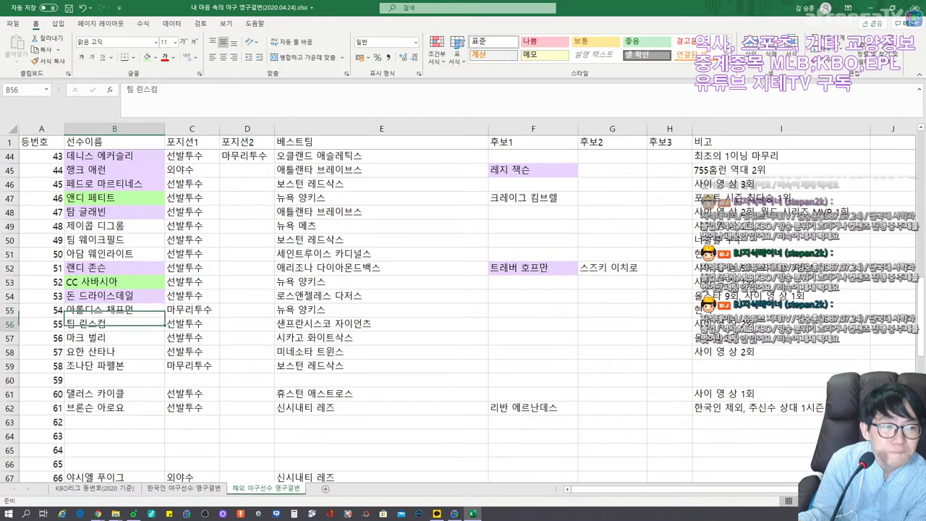
{"action": "key", "text": "Down"}
{"action": "key", "text": "Down"}
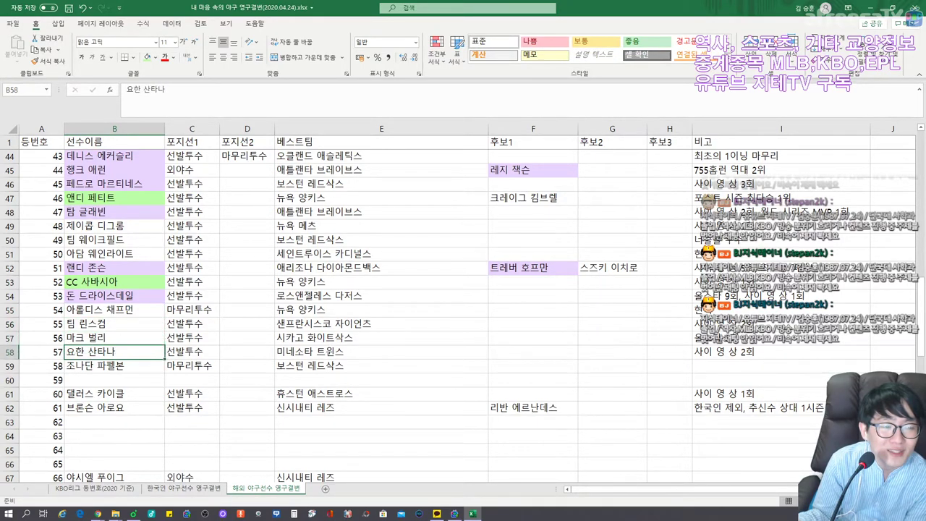
{"action": "key", "text": "Up"}
{"action": "key", "text": "Up"}
{"action": "key", "text": "Down"}
{"action": "key", "text": "Down"}
{"action": "key", "text": "Down"}
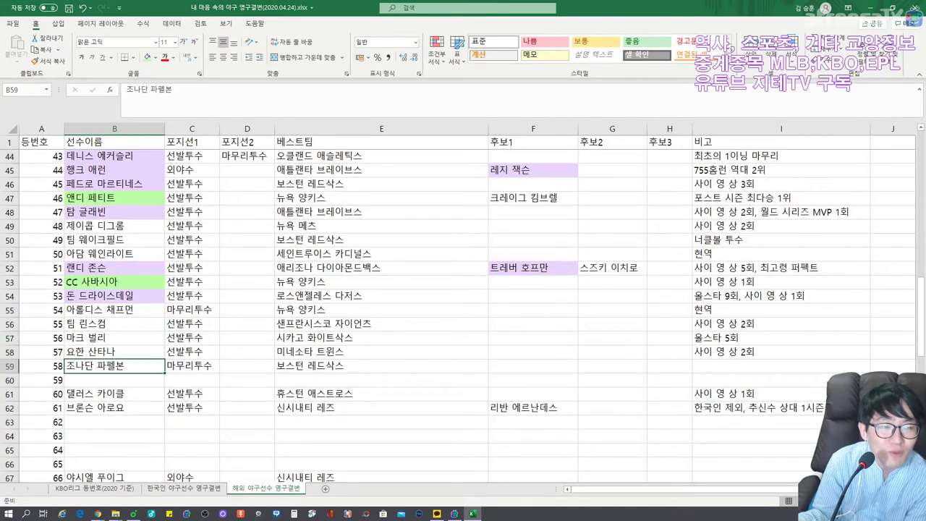
{"action": "key", "text": "Down"}
{"action": "key", "text": "Down"}
{"action": "key", "text": "Down"}
{"action": "scroll", "coordinate": [463, 311], "scroll_direction": "down", "scroll_amount": 2}
{"action": "left_click", "coordinate": [114, 393]}
{"action": "scroll", "coordinate": [463, 304], "scroll_direction": "up", "scroll_amount": 9}
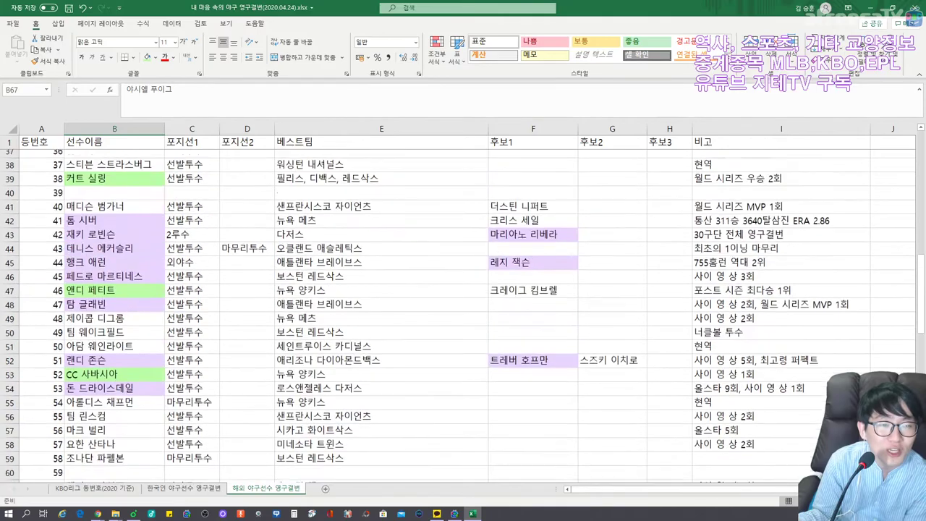
{"action": "scroll", "coordinate": [463, 303], "scroll_direction": "down", "scroll_amount": 9}
{"action": "scroll", "coordinate": [463, 304], "scroll_direction": "down", "scroll_amount": 13}
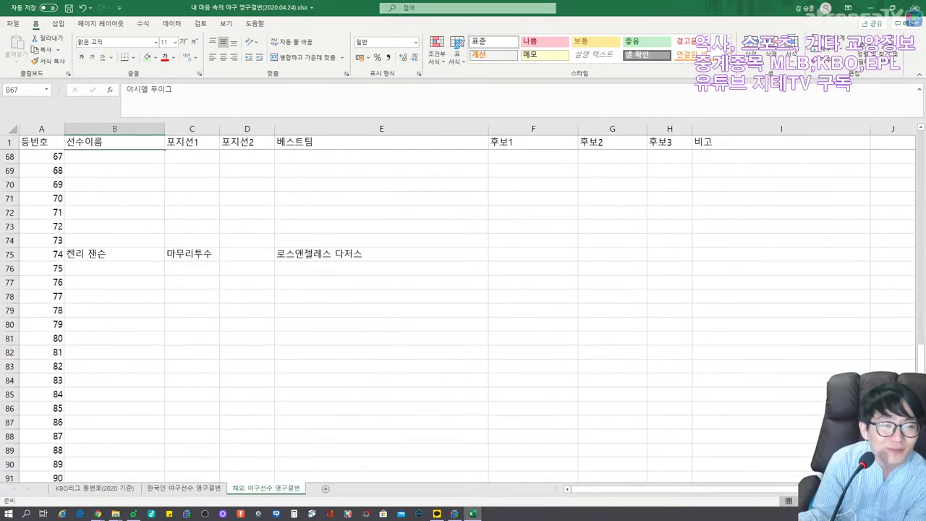
{"action": "scroll", "coordinate": [463, 304], "scroll_direction": "up", "scroll_amount": 8}
{"action": "scroll", "coordinate": [463, 304], "scroll_direction": "up", "scroll_amount": 20}
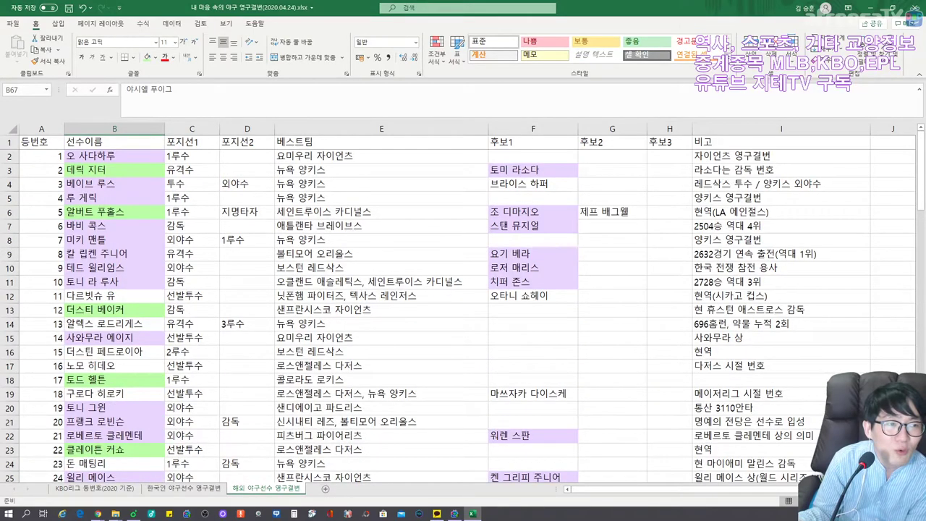
Step: On the 한국인 야구선수 영구결번 sheet, fill the 선수이름 cell of 이종범, number 7 (B8), with the recently used light purple
{"action": "left_click", "coordinate": [199, 490]}
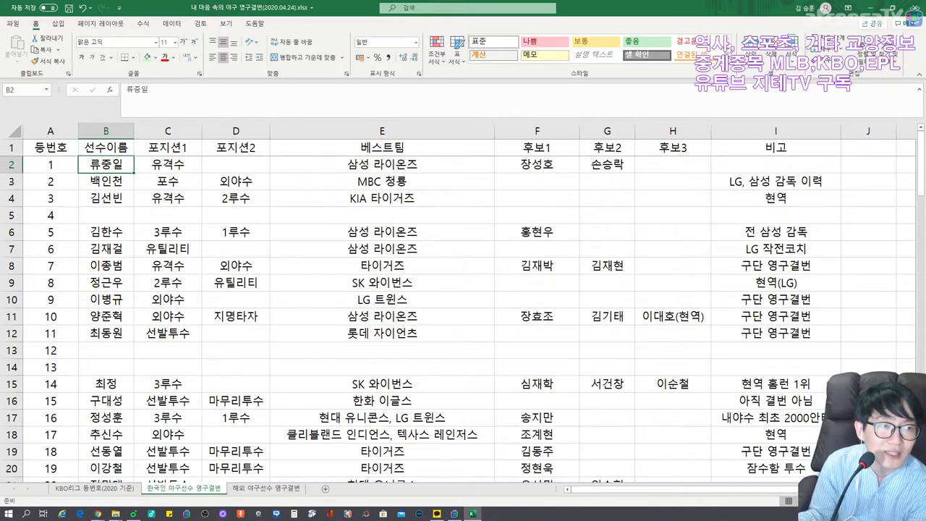
{"action": "left_click", "coordinate": [106, 265]}
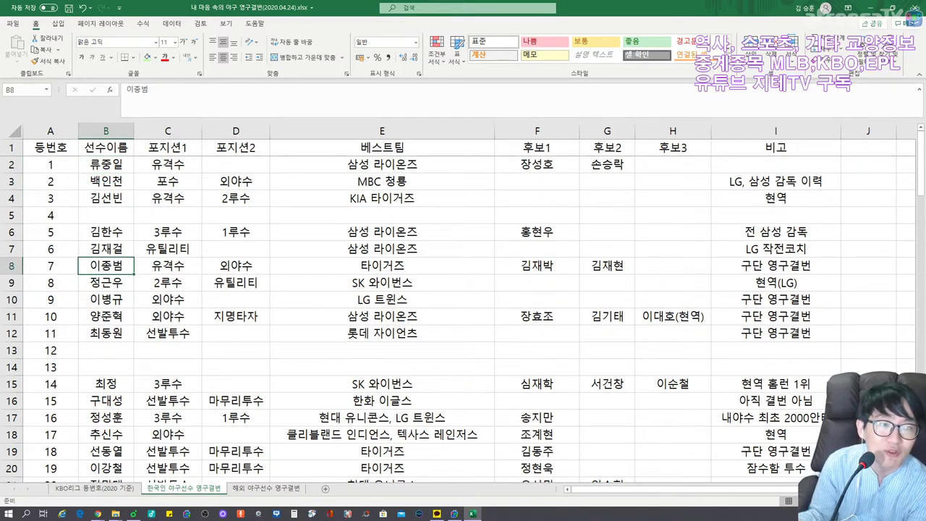
{"action": "left_click", "coordinate": [156, 57]}
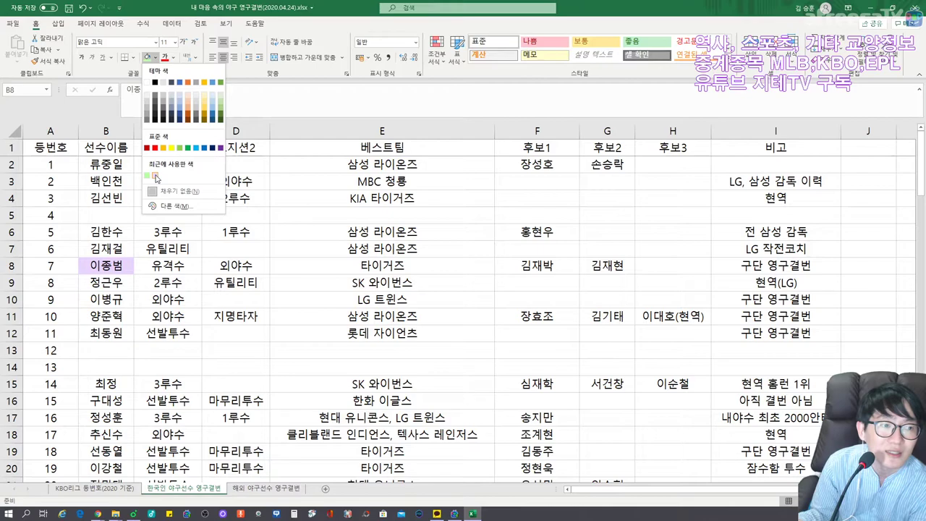
{"action": "left_click", "coordinate": [154, 175]}
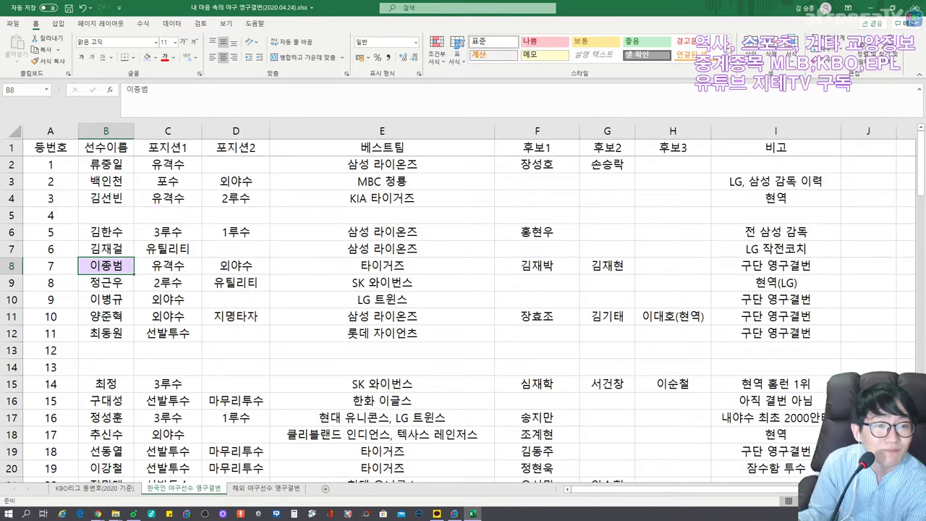
Step: Fill 이병규, number 9 (B10), 양준혁, number 10 (B11), and 최동원, number 11 (B12), with the same light purple
{"action": "left_click", "coordinate": [105, 300]}
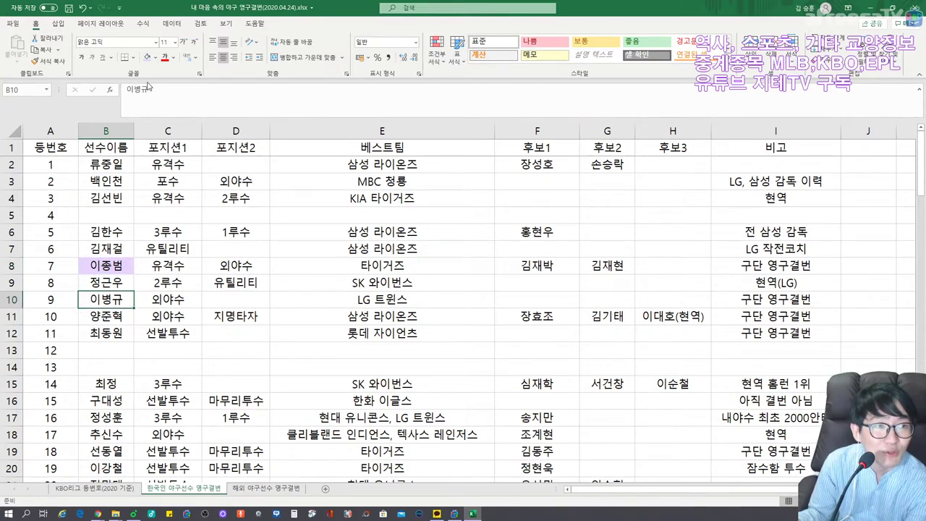
{"action": "left_click", "coordinate": [147, 57]}
{"action": "left_click", "coordinate": [106, 316]}
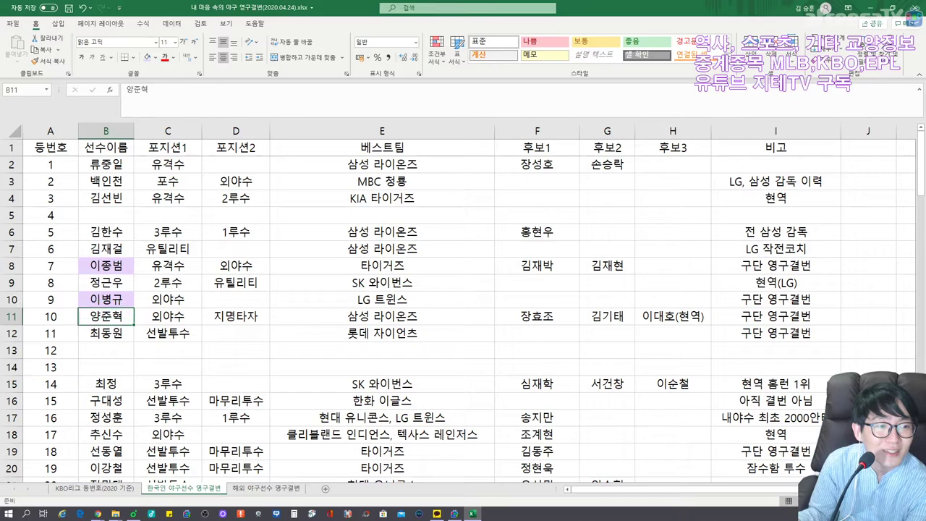
{"action": "left_click", "coordinate": [147, 57]}
{"action": "left_click", "coordinate": [106, 333]}
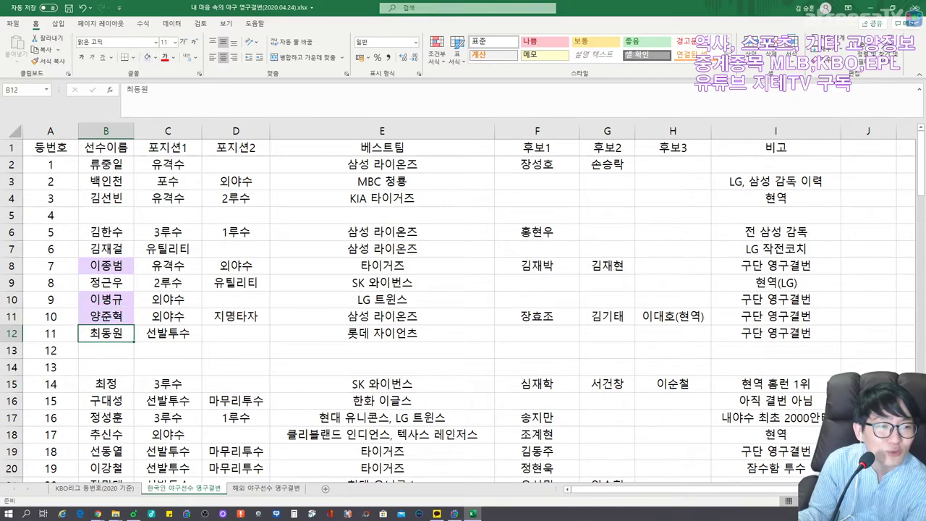
{"action": "left_click", "coordinate": [147, 57]}
Step: Fill 구대성, number 15 (B16), and 정성훈, number 16 (B17), with light purple
{"action": "left_click", "coordinate": [105, 383]}
{"action": "scroll", "coordinate": [106, 383], "scroll_direction": "down", "scroll_amount": 3}
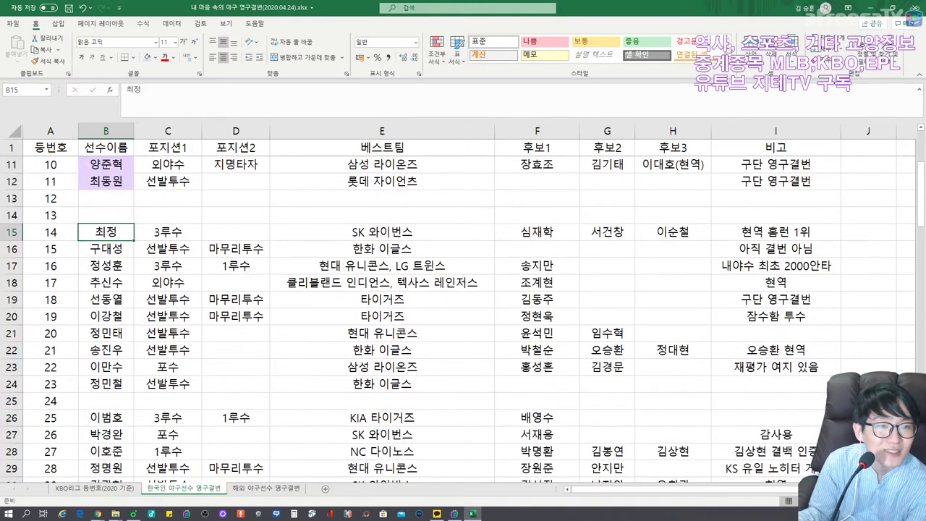
{"action": "left_click", "coordinate": [105, 248]}
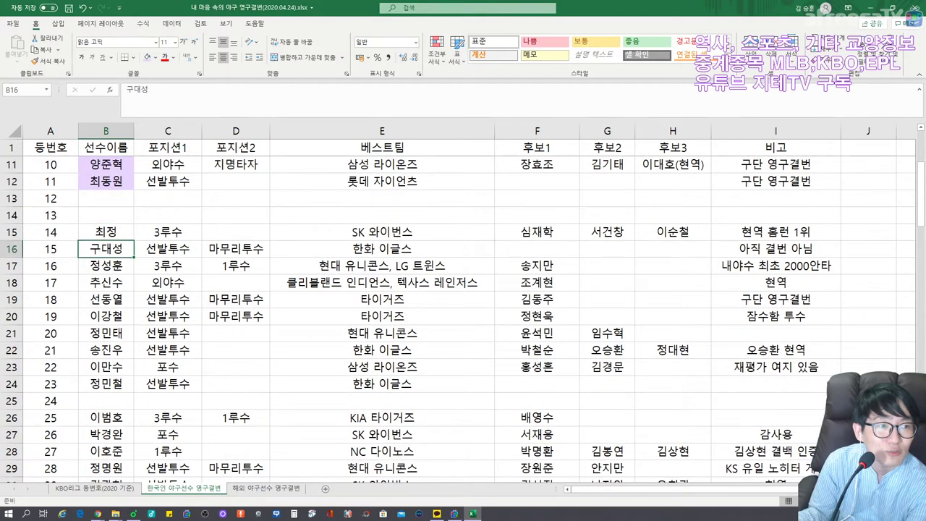
{"action": "left_click", "coordinate": [146, 58]}
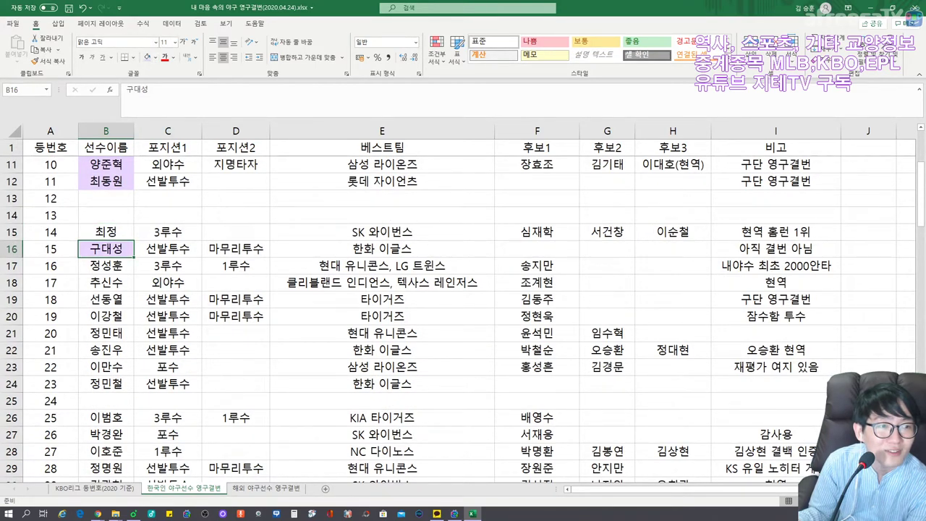
{"action": "left_click", "coordinate": [105, 265]}
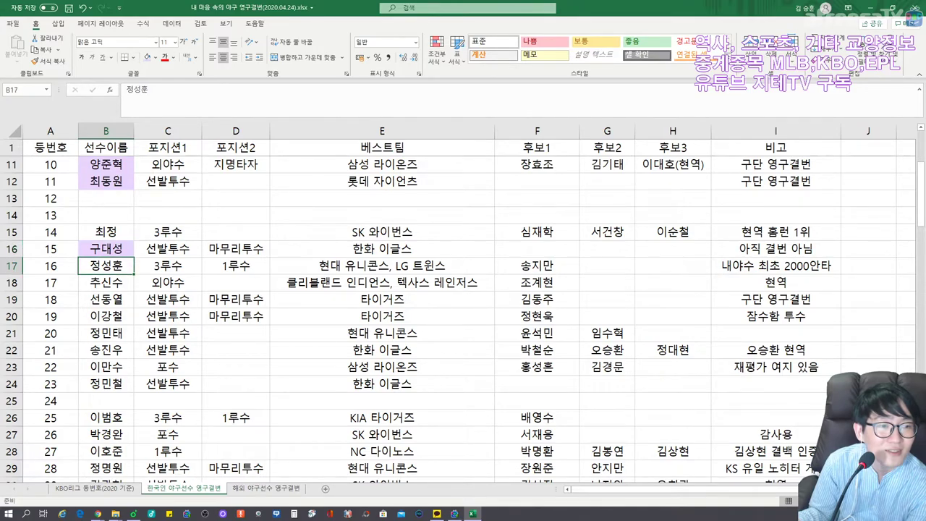
{"action": "left_click", "coordinate": [147, 58]}
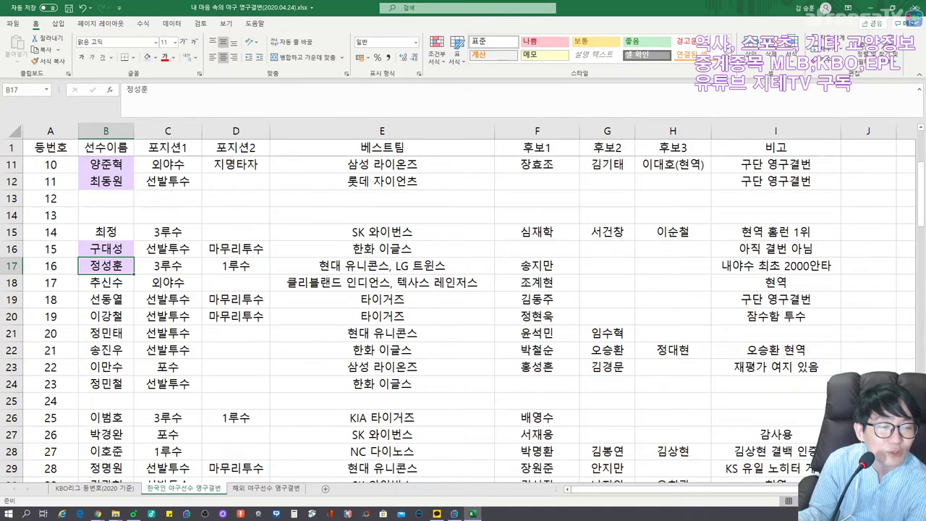
Step: Fill 선동열, number 18 (B19), and 송진우, number 21 (B22), with light purple
{"action": "left_click", "coordinate": [106, 300]}
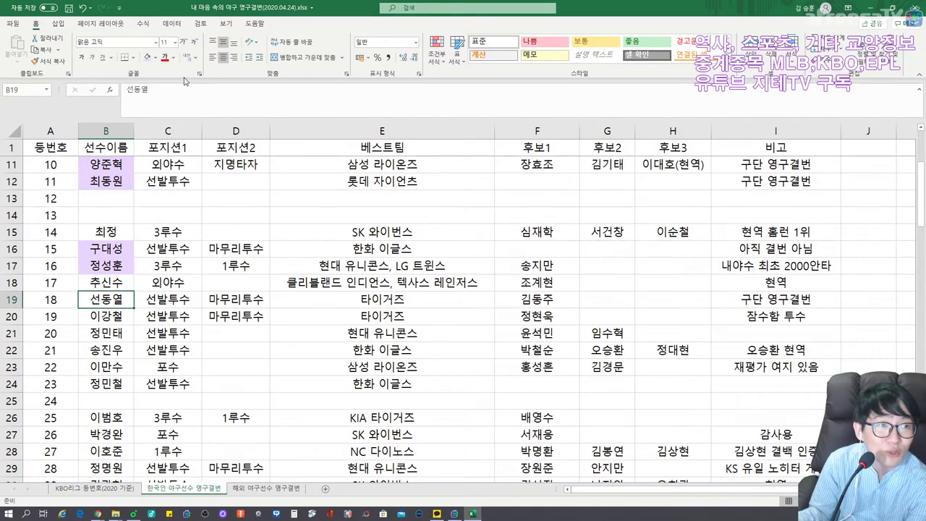
{"action": "left_click", "coordinate": [147, 58]}
{"action": "left_click", "coordinate": [106, 316]}
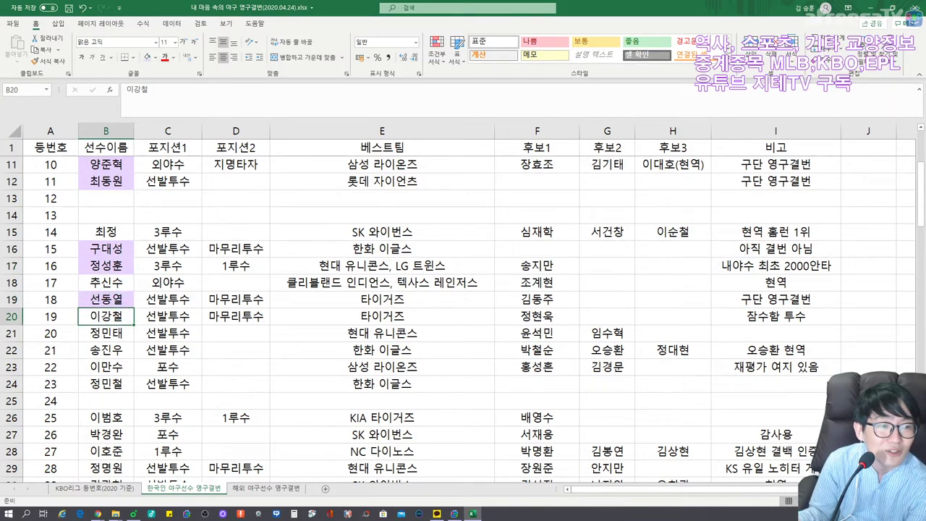
{"action": "key", "text": "Down"}
{"action": "key", "text": "Down"}
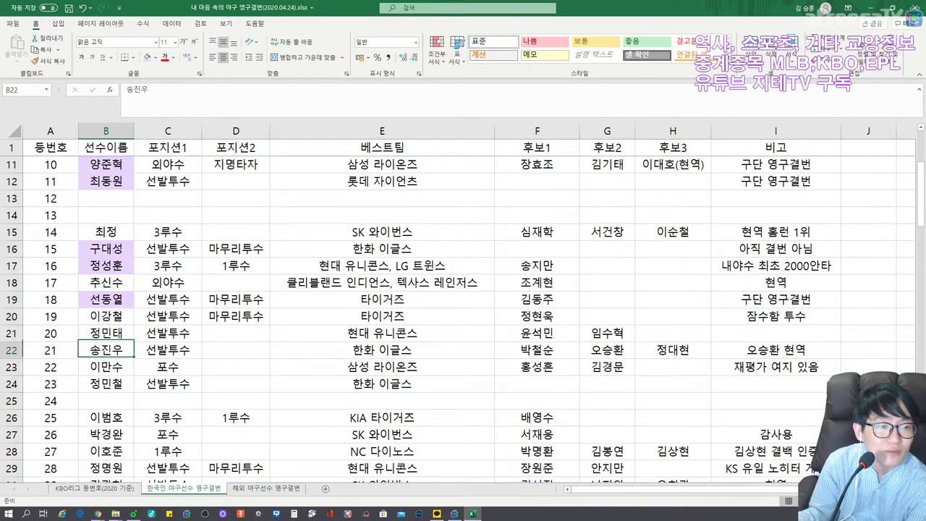
{"action": "left_click", "coordinate": [146, 60]}
Step: Fill 이만수, number 22 (B23), and 정민철, number 23 (B24), with light purple
{"action": "key", "text": "Down"}
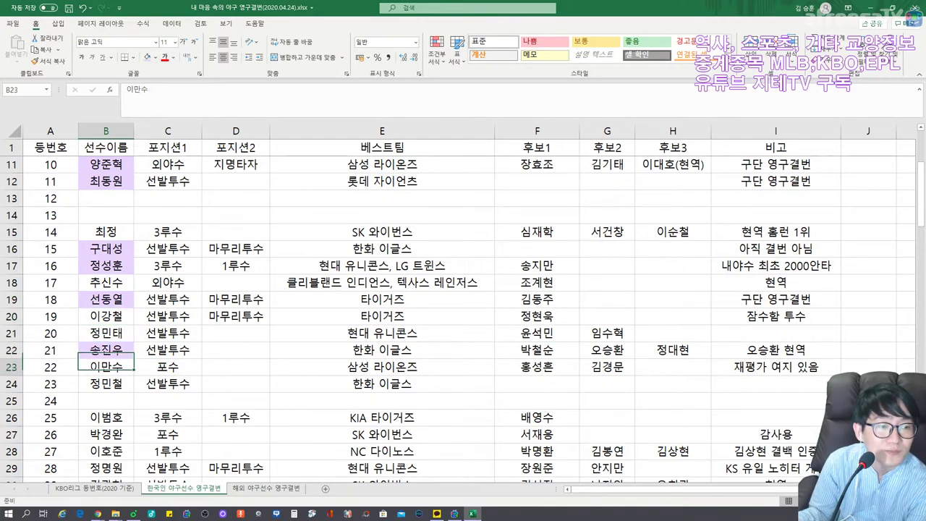
{"action": "left_click", "coordinate": [146, 58]}
{"action": "key", "text": "Down"}
{"action": "scroll", "coordinate": [463, 304], "scroll_direction": "down", "scroll_amount": 2}
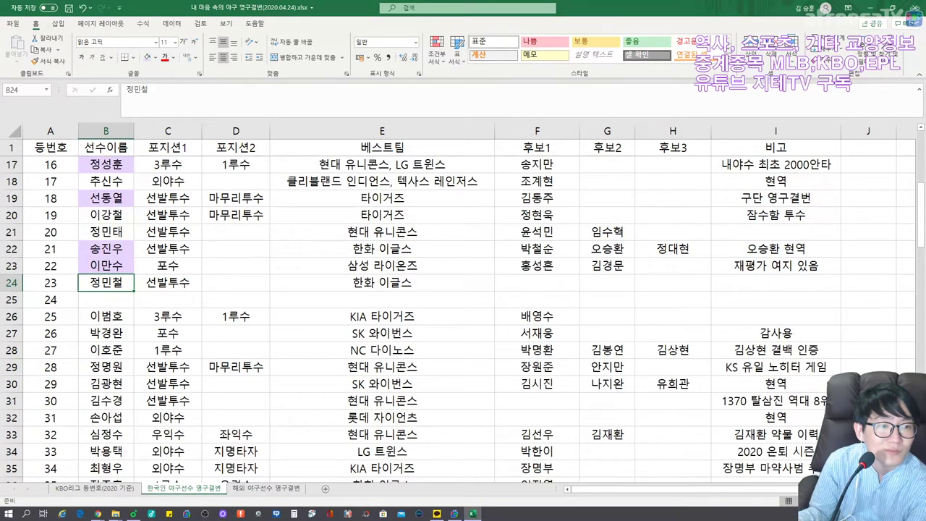
{"action": "left_click", "coordinate": [145, 59]}
Step: Fill 이범호, number 25 (B26), and 박경완, number 26 (B27), with light purple
{"action": "left_click", "coordinate": [105, 316]}
{"action": "scroll", "coordinate": [463, 319], "scroll_direction": "down", "scroll_amount": 2}
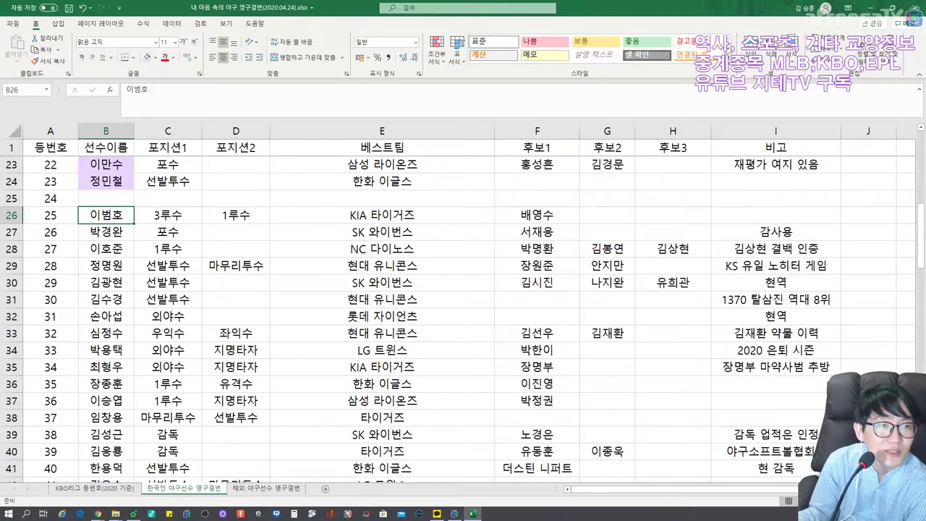
{"action": "left_click", "coordinate": [146, 58]}
{"action": "left_click", "coordinate": [105, 231]}
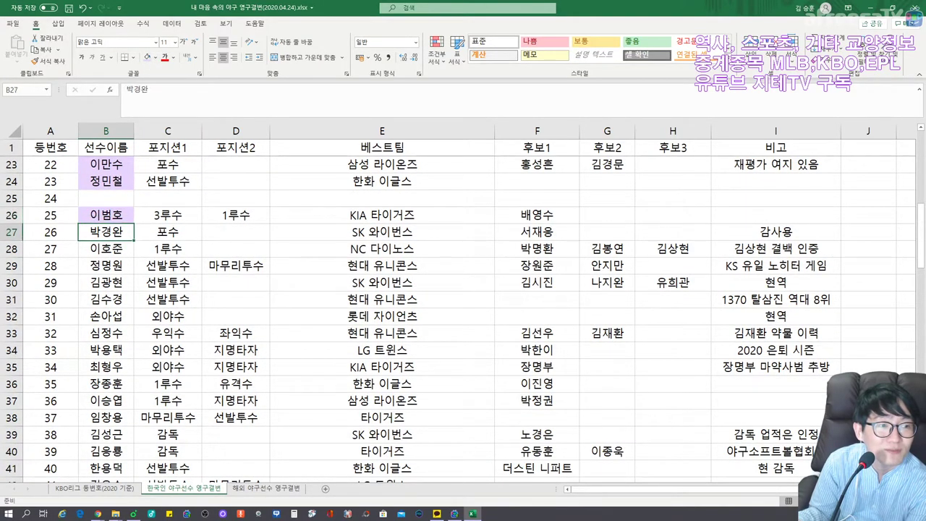
{"action": "left_click", "coordinate": [146, 58]}
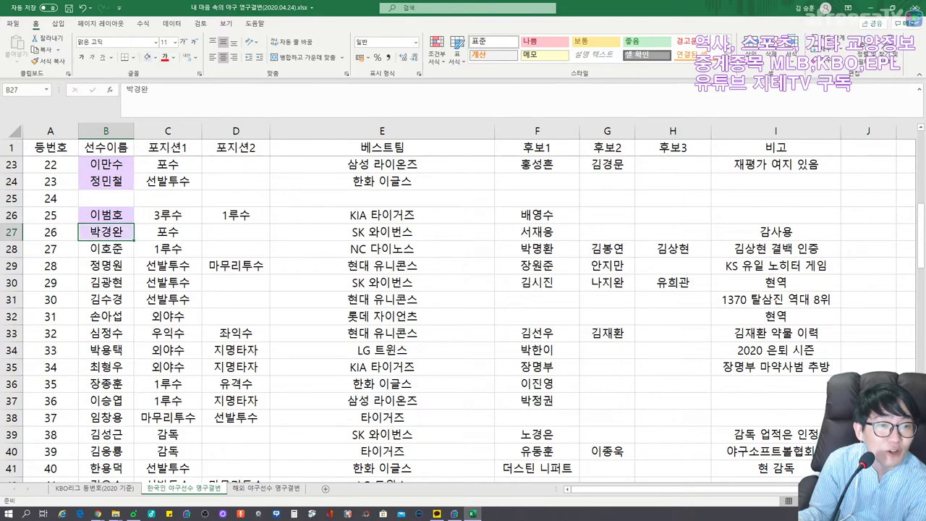
Step: Fill 김광현, number 29 (B30), with the same light purple
{"action": "key", "text": "Down"}
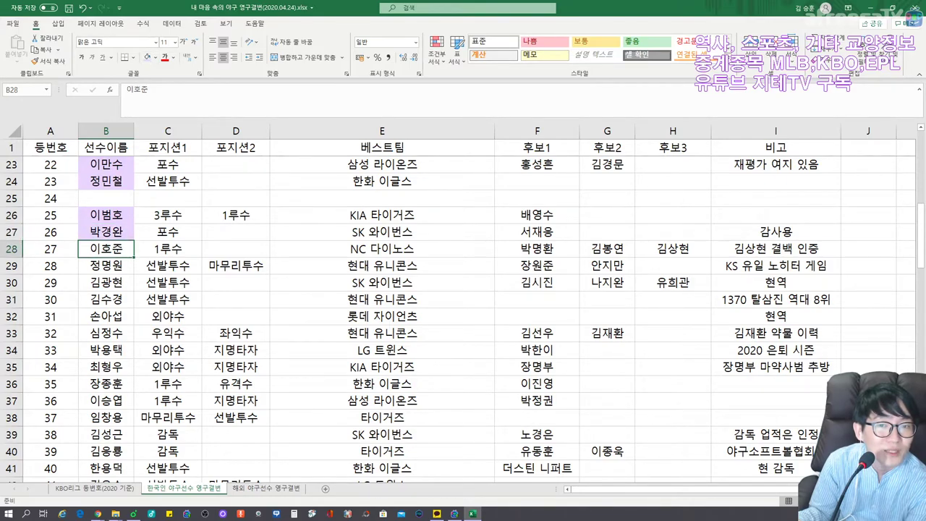
{"action": "key", "text": "Down"}
{"action": "key", "text": "Down"}
{"action": "key", "text": "Down"}
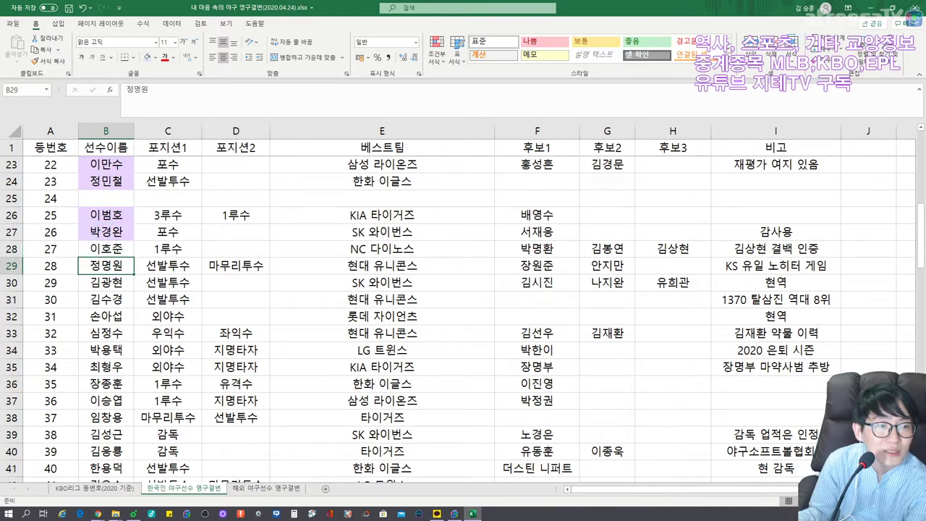
{"action": "key", "text": "Up"}
{"action": "left_click", "coordinate": [148, 58]}
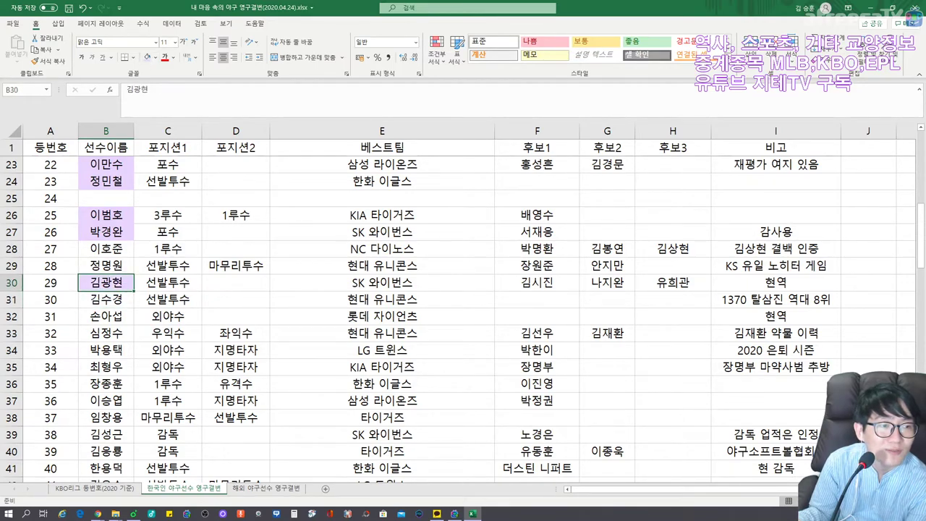
Step: Fill 박용택, number 33 (B34), with light purple
{"action": "key", "text": "Down"}
{"action": "key", "text": "Down"}
{"action": "key", "text": "Down"}
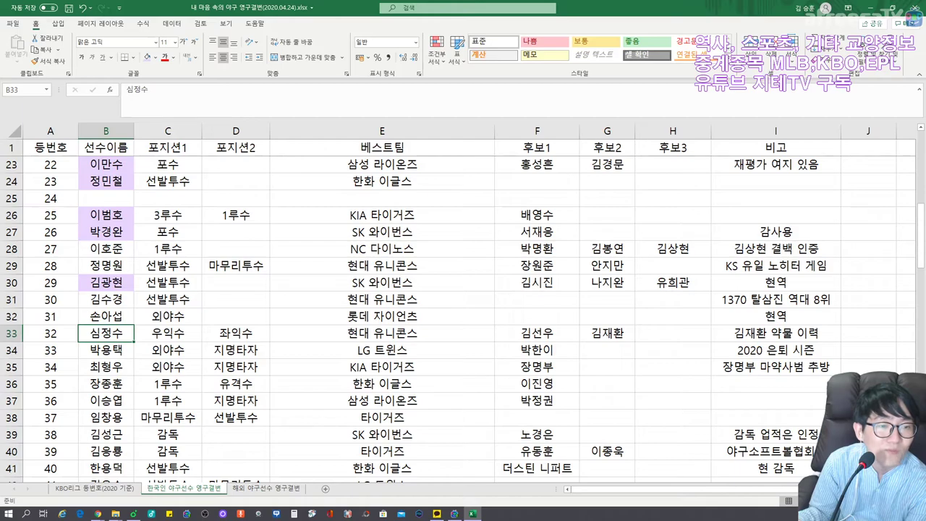
{"action": "key", "text": "Down"}
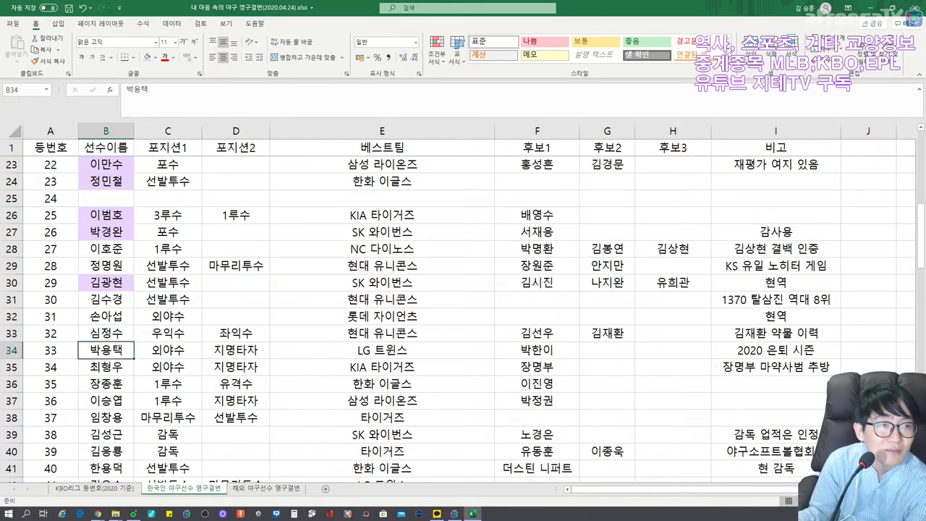
{"action": "key", "text": "F4"}
Step: Fill 장종훈, number 35 (B36), and 이승엽, number 36 (B37), with the same light purple
{"action": "key", "text": "Down"}
{"action": "key", "text": "Down"}
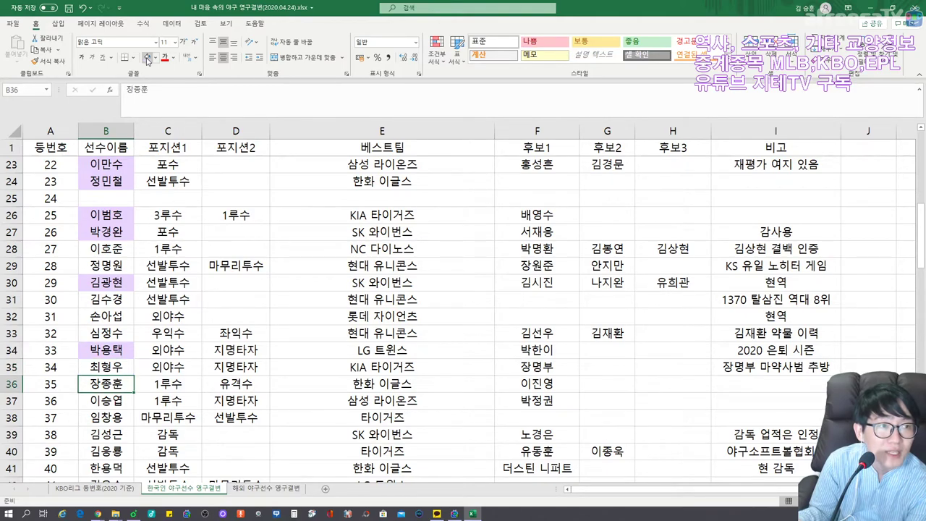
{"action": "key", "text": "F4"}
{"action": "key", "text": "Down"}
{"action": "key", "text": "Down"}
{"action": "key", "text": "Up"}
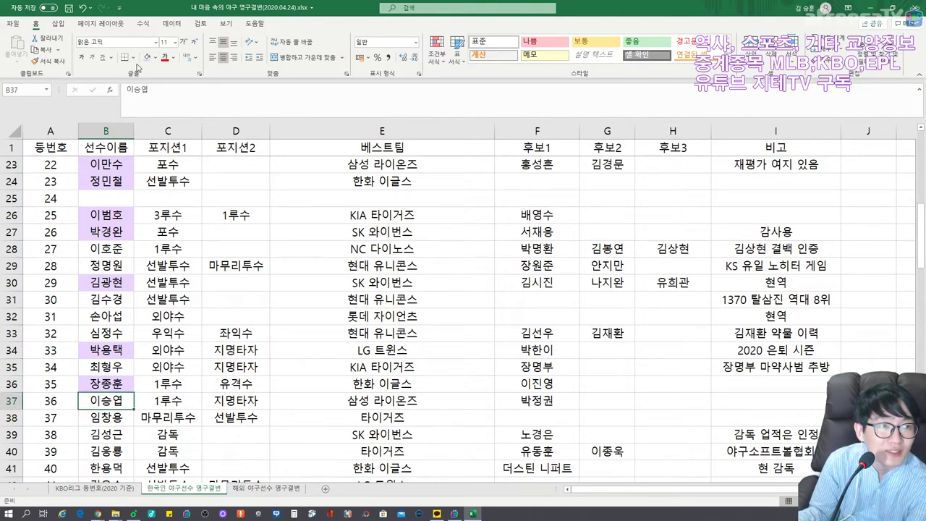
{"action": "key", "text": "F4"}
Step: Fill the two managers 김성근, number 38 (B39), and 김응룡, number 39 (B40), with light purple
{"action": "scroll", "coordinate": [463, 304], "scroll_direction": "down", "scroll_amount": 3}
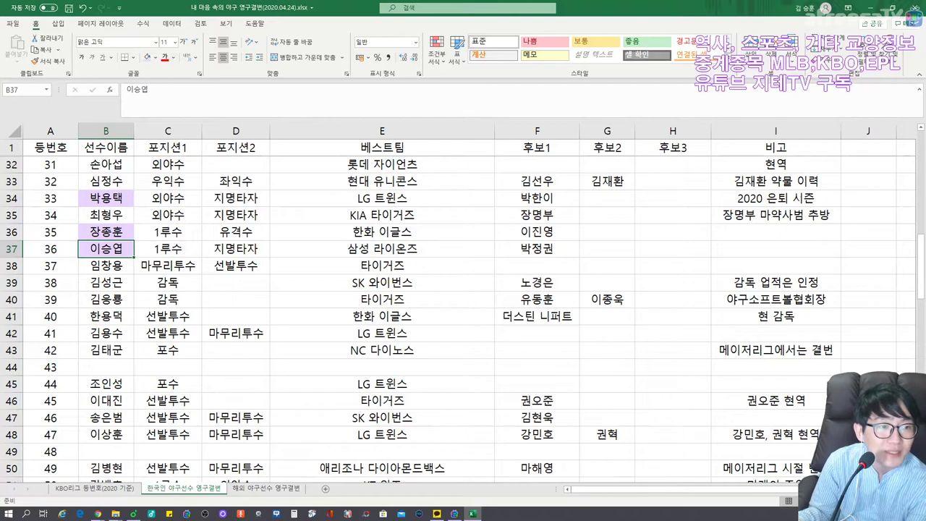
{"action": "key", "text": "Down"}
{"action": "key", "text": "Down"}
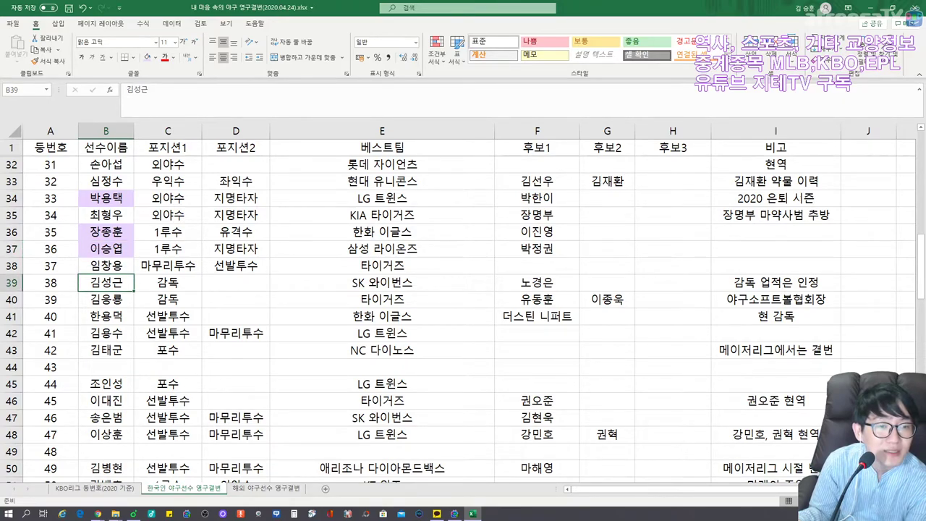
{"action": "key", "text": "F4"}
{"action": "key", "text": "Down"}
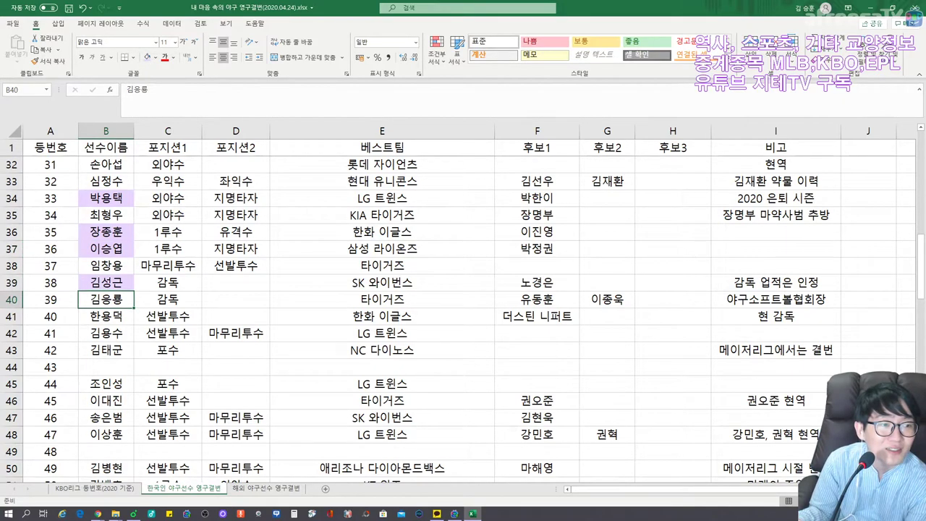
{"action": "key", "text": "F4"}
{"action": "key", "text": "Down"}
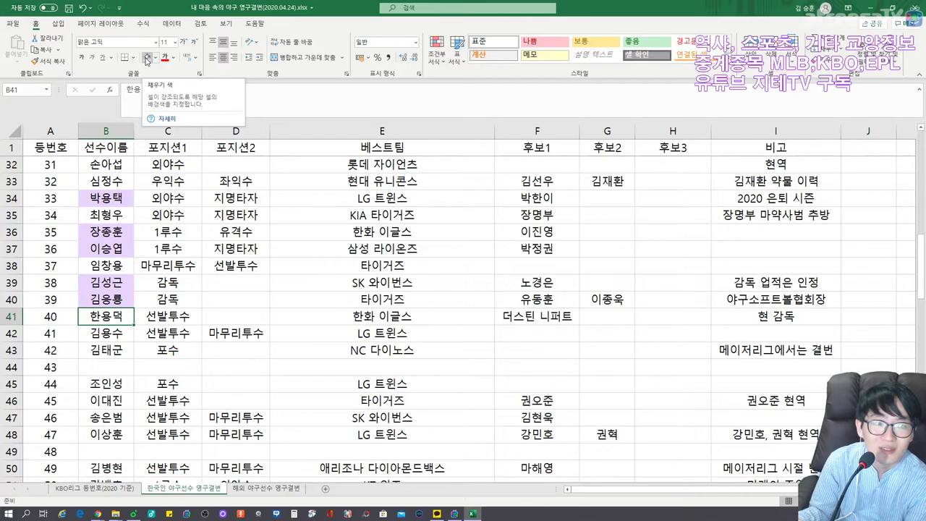
{"action": "key", "text": "Down"}
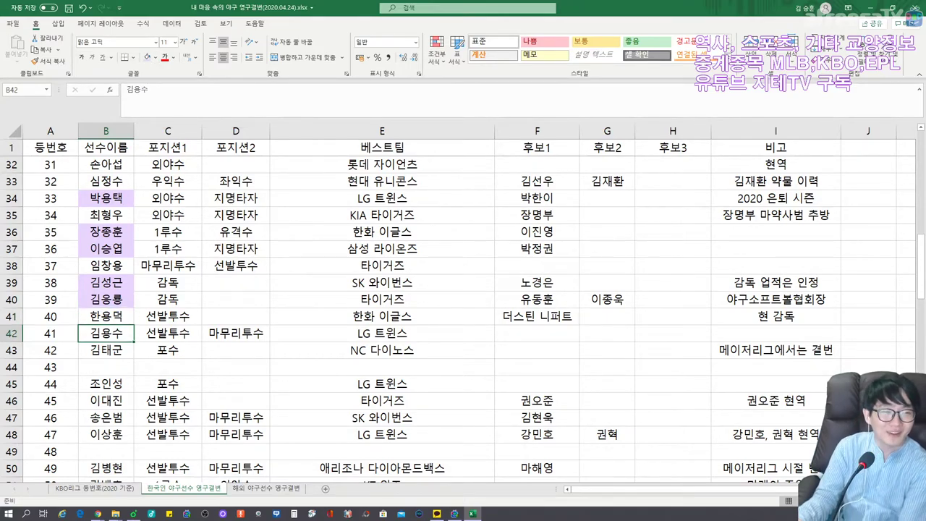
{"action": "scroll", "coordinate": [463, 318], "scroll_direction": "down", "scroll_amount": 2}
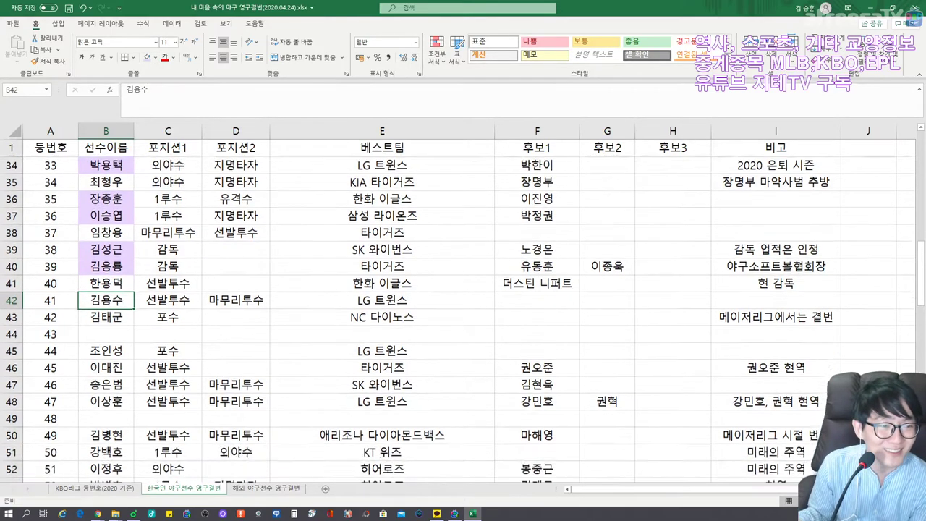
{"action": "left_click", "coordinate": [147, 57]}
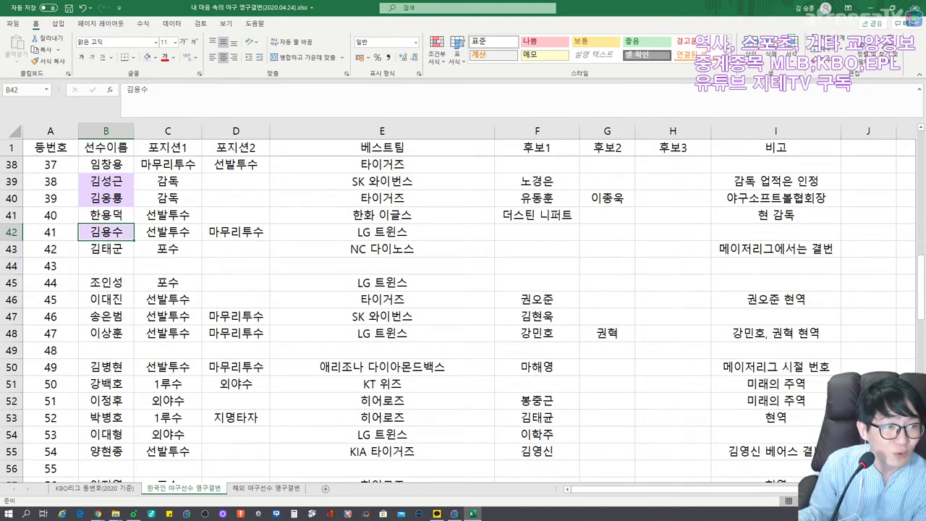
Step: Review the player names from number 42 (B43) to number 54 (B55) for further highlight candidates
{"action": "key", "text": "Down"}
{"action": "key", "text": "Down"}
{"action": "key", "text": "Down"}
{"action": "key", "text": "Down"}
{"action": "key", "text": "Down"}
{"action": "key", "text": "Down"}
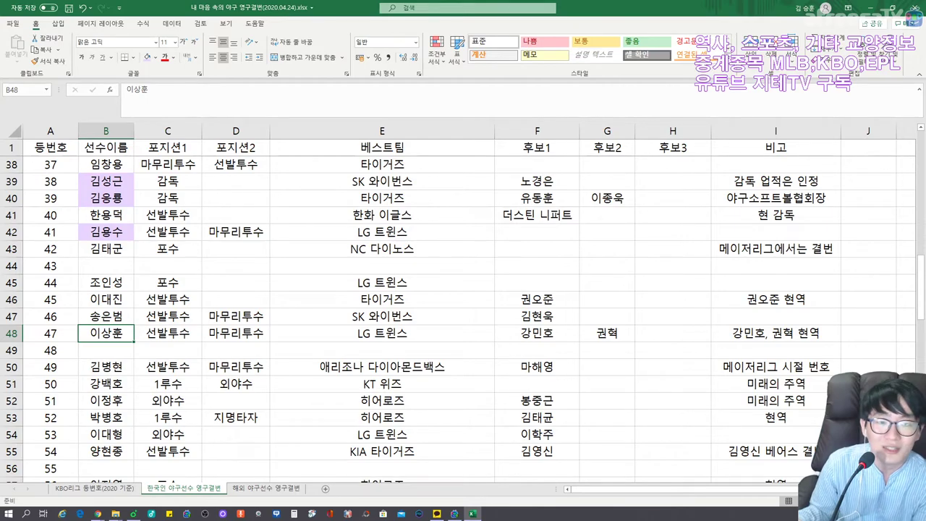
{"action": "scroll", "coordinate": [463, 318], "scroll_direction": "down", "scroll_amount": 1}
{"action": "scroll", "coordinate": [463, 319], "scroll_direction": "down", "scroll_amount": 2}
{"action": "scroll", "coordinate": [463, 318], "scroll_direction": "up", "scroll_amount": 1}
{"action": "left_click", "coordinate": [105, 316]}
{"action": "left_click", "coordinate": [106, 333]}
{"action": "left_click", "coordinate": [105, 350]}
{"action": "left_click", "coordinate": [105, 366]}
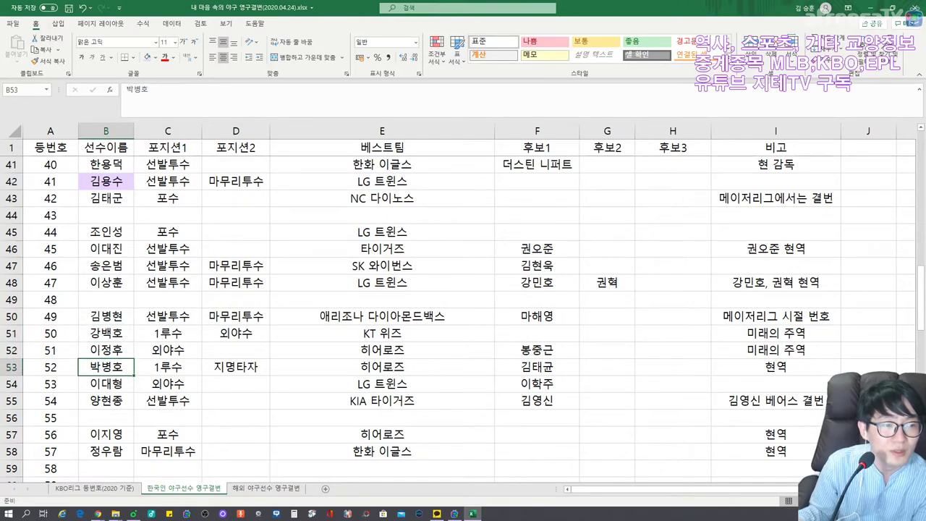
{"action": "left_click", "coordinate": [106, 384]}
{"action": "scroll", "coordinate": [463, 318], "scroll_direction": "down", "scroll_amount": 1}
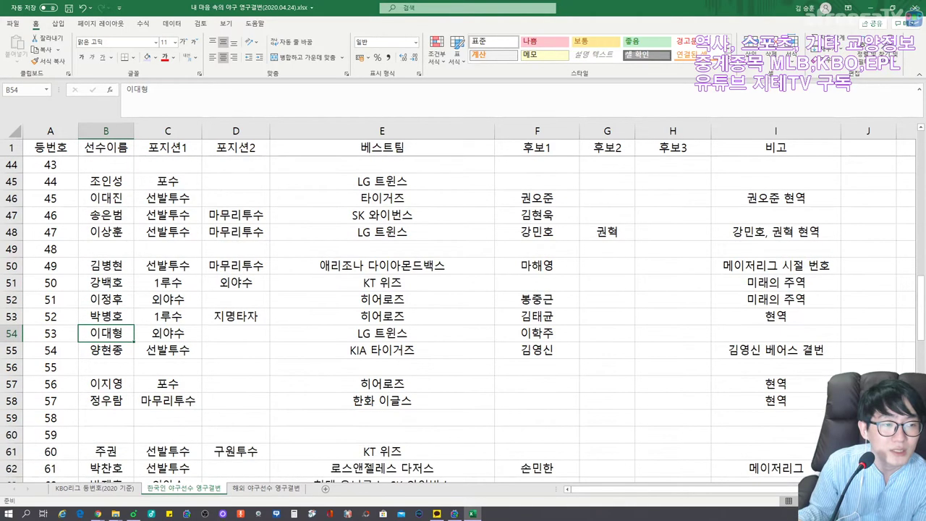
{"action": "left_click", "coordinate": [105, 349]}
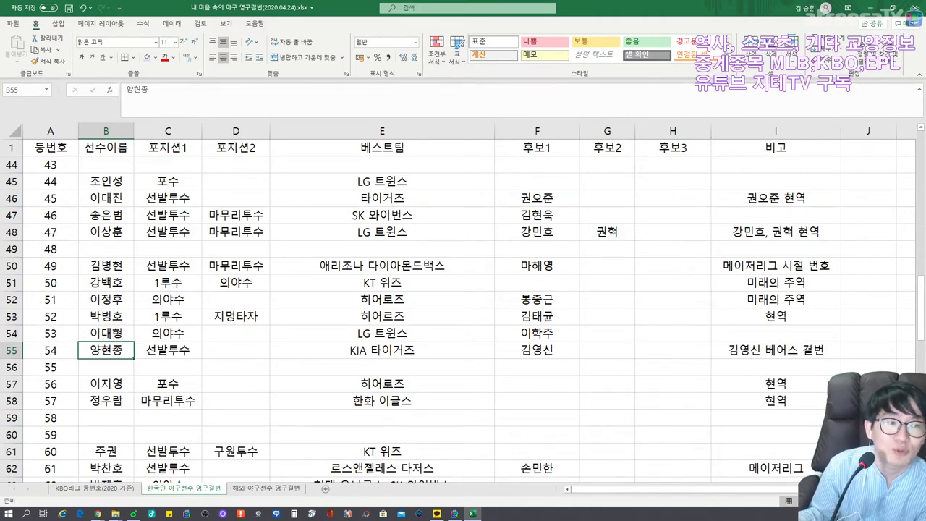
Step: Fill 백인천, number 2 (B3), with light purple
{"action": "scroll", "coordinate": [463, 318], "scroll_direction": "up", "scroll_amount": 14}
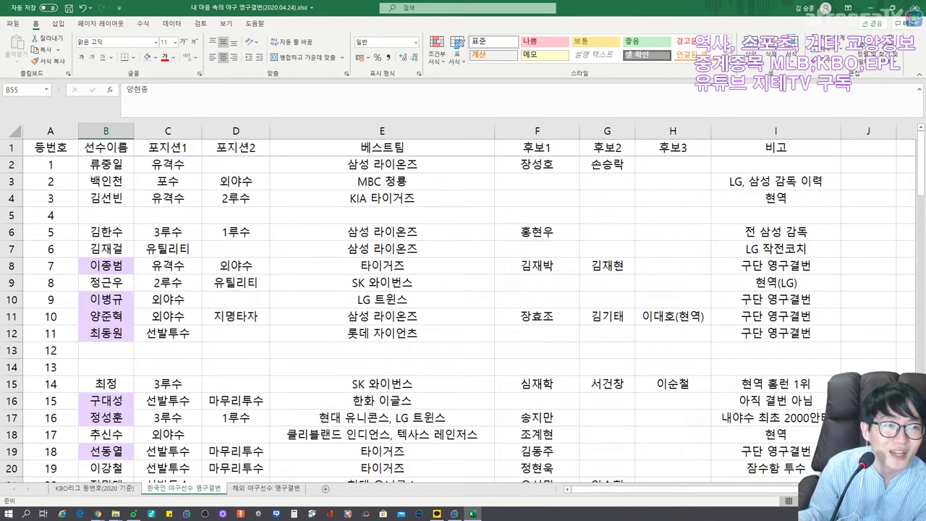
{"action": "left_click", "coordinate": [115, 181]}
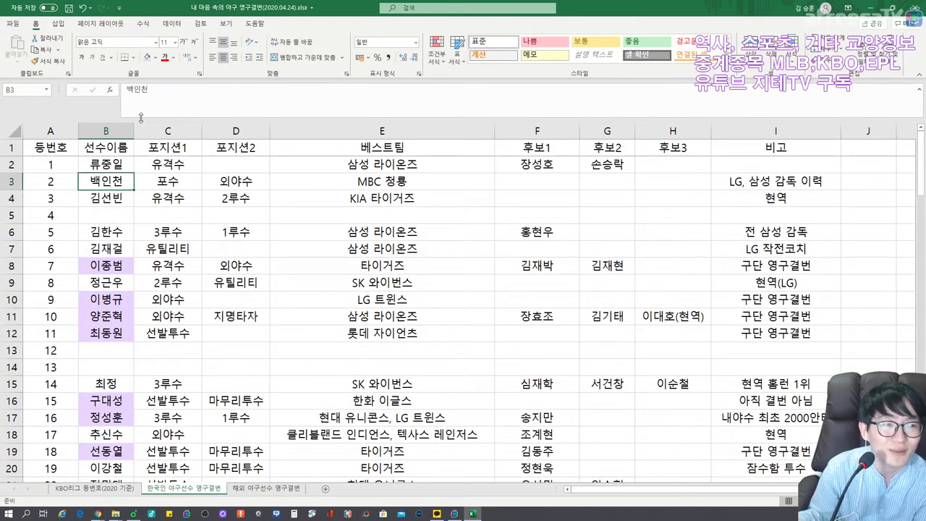
{"action": "left_click", "coordinate": [147, 58]}
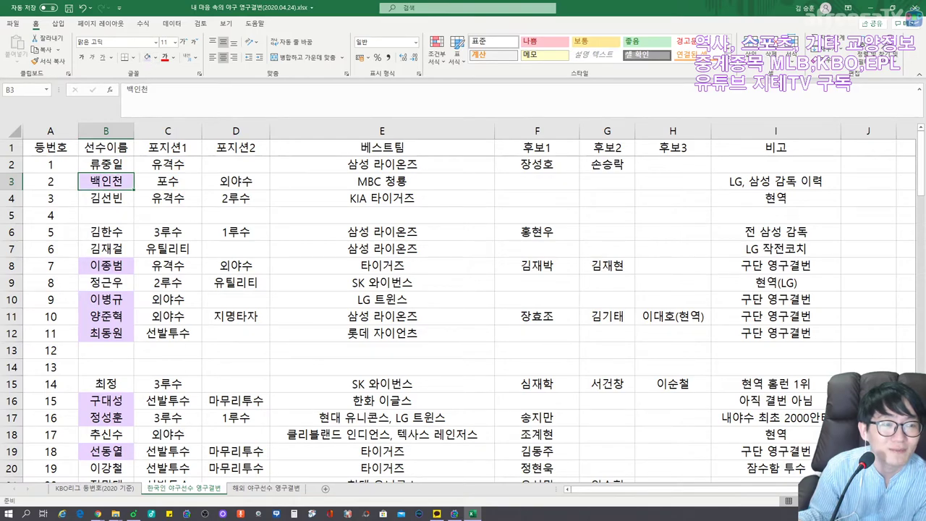
Step: Fill 류중일, number 1 (B2), with the same light purple
{"action": "left_click", "coordinate": [105, 198]}
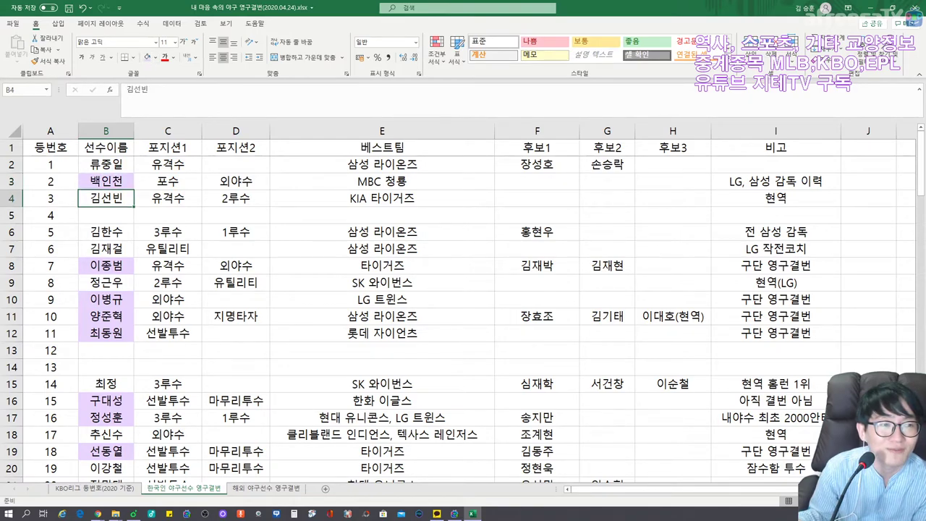
{"action": "scroll", "coordinate": [463, 304], "scroll_direction": "down", "scroll_amount": 1}
{"action": "scroll", "coordinate": [463, 304], "scroll_direction": "up", "scroll_amount": 1}
{"action": "left_click", "coordinate": [105, 164]}
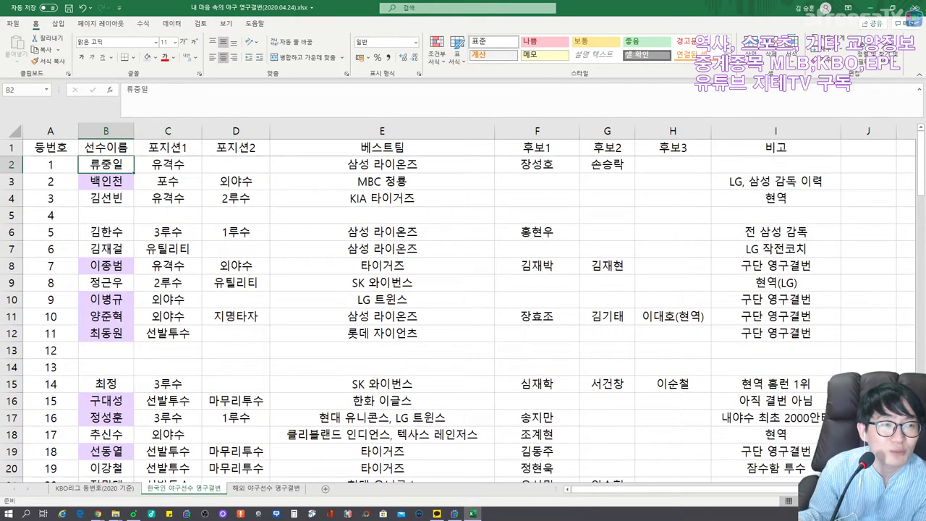
{"action": "left_click", "coordinate": [147, 57]}
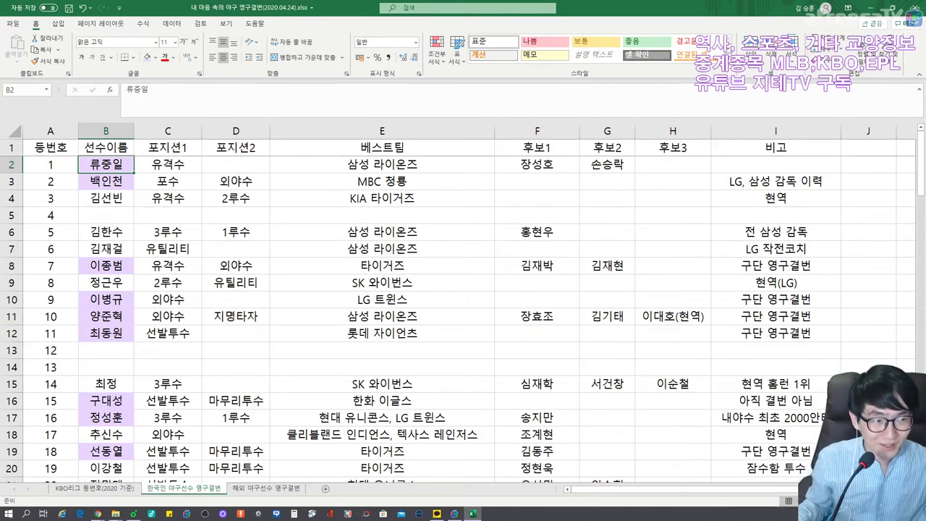
Step: Fill 최정, number 14 (B15), with the recently used light green
{"action": "scroll", "coordinate": [463, 303], "scroll_direction": "down", "scroll_amount": 2}
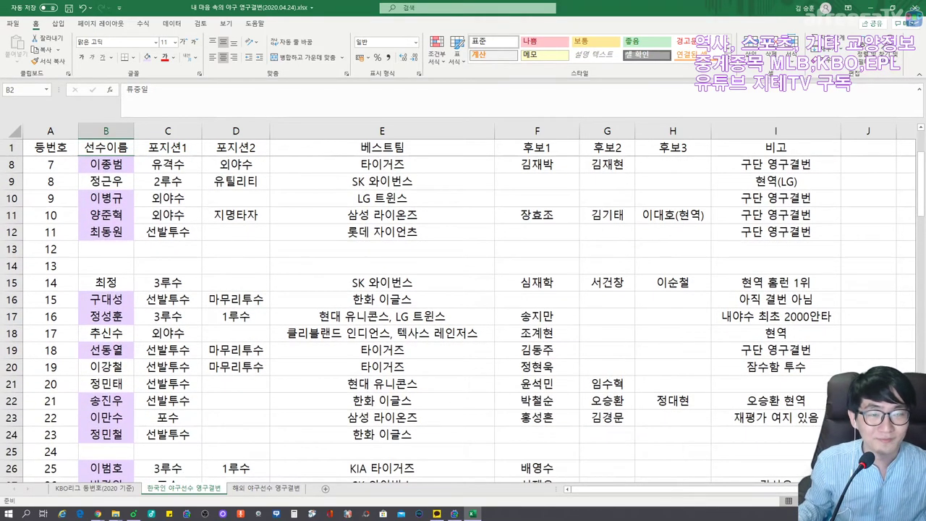
{"action": "scroll", "coordinate": [463, 319], "scroll_direction": "down", "scroll_amount": 2}
{"action": "left_click", "coordinate": [106, 181]}
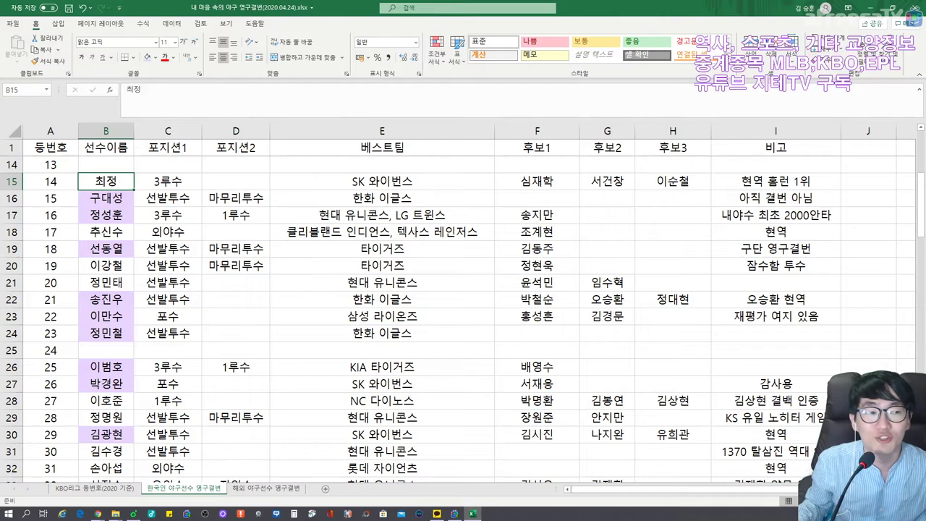
{"action": "scroll", "coordinate": [463, 319], "scroll_direction": "up", "scroll_amount": 4}
{"action": "scroll", "coordinate": [463, 308], "scroll_direction": "down", "scroll_amount": 1}
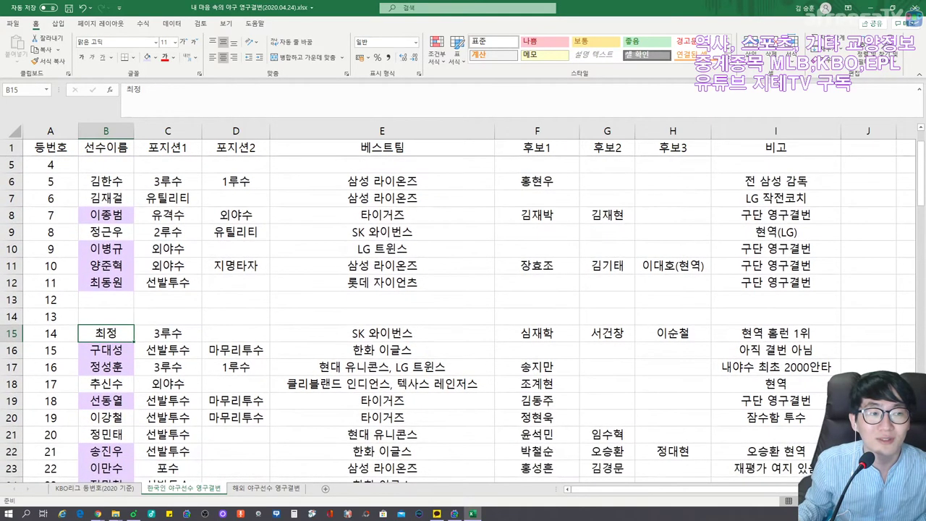
{"action": "left_click", "coordinate": [155, 58]}
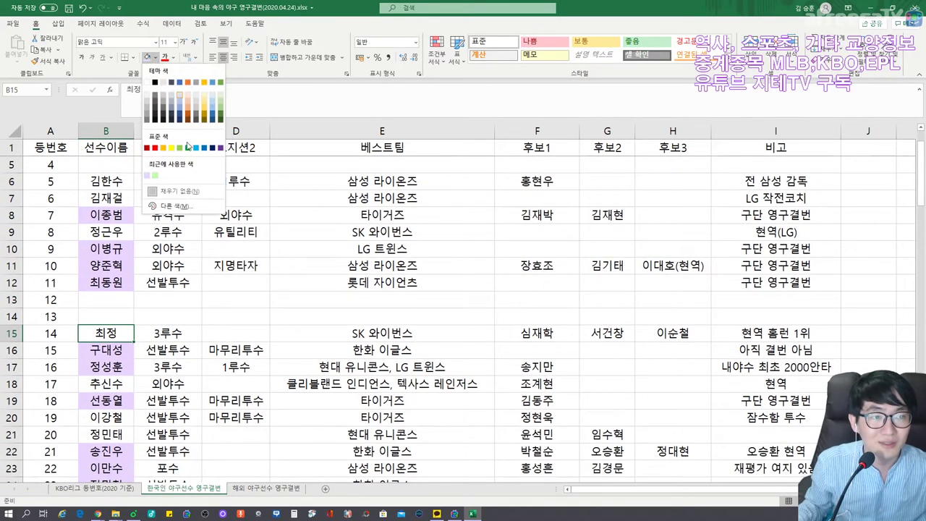
{"action": "left_click", "coordinate": [156, 176]}
Step: Fill 김광현, number 29 (B30), with light green
{"action": "scroll", "coordinate": [463, 322], "scroll_direction": "down", "scroll_amount": 3}
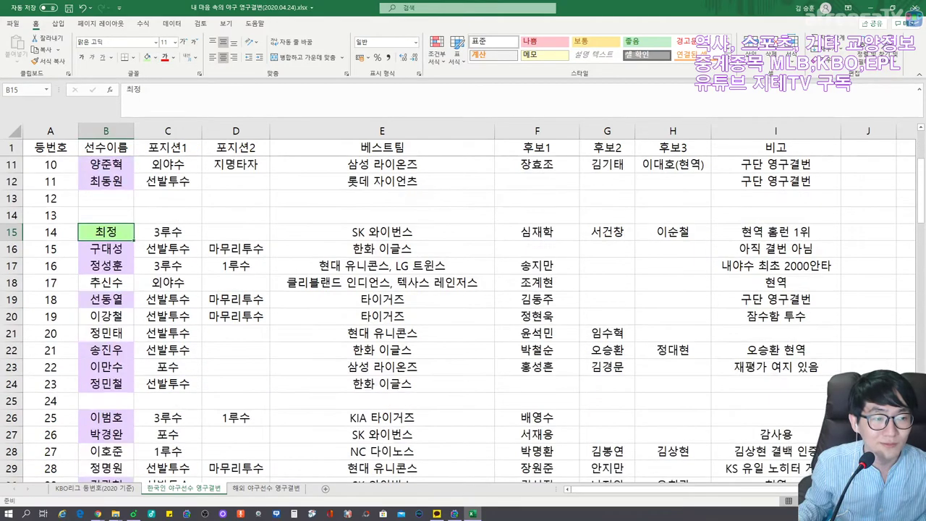
{"action": "scroll", "coordinate": [463, 322], "scroll_direction": "down", "scroll_amount": 2}
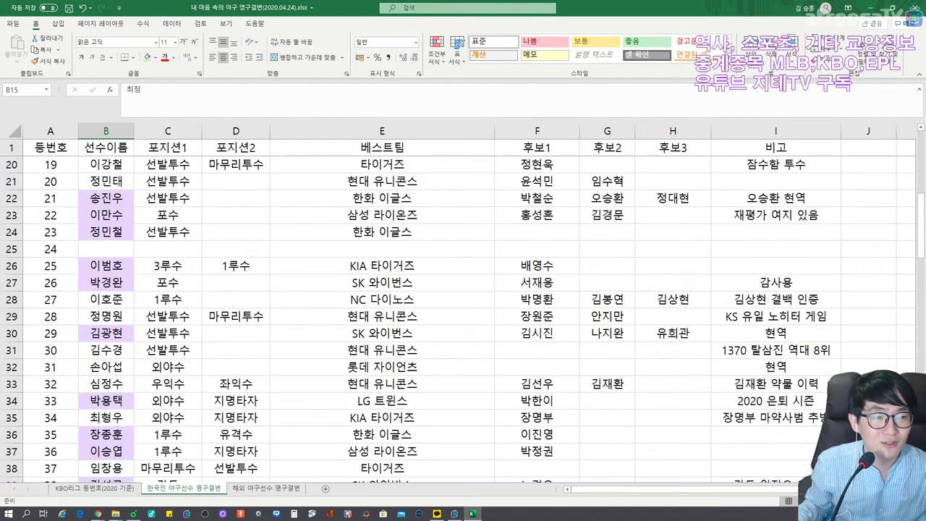
{"action": "scroll", "coordinate": [463, 318], "scroll_direction": "down", "scroll_amount": 2}
{"action": "scroll", "coordinate": [463, 319], "scroll_direction": "down", "scroll_amount": 2}
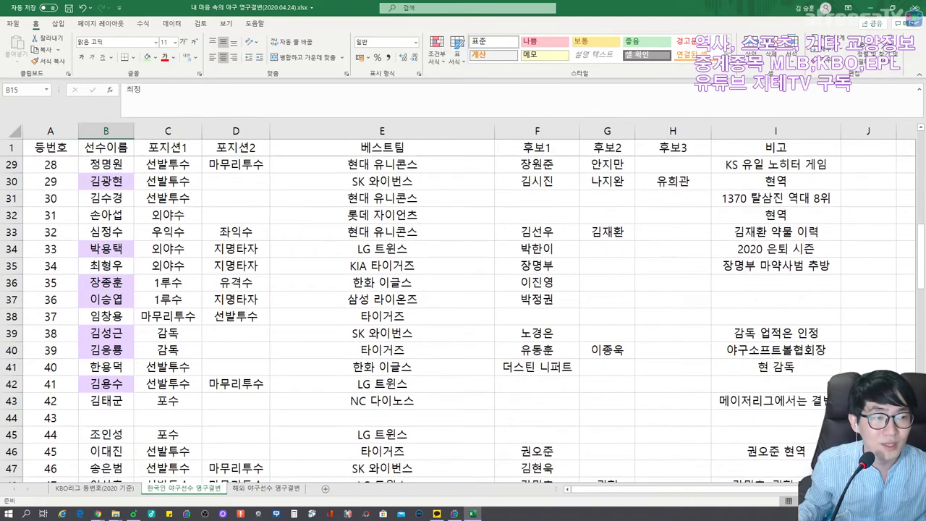
{"action": "scroll", "coordinate": [463, 319], "scroll_direction": "down", "scroll_amount": 2}
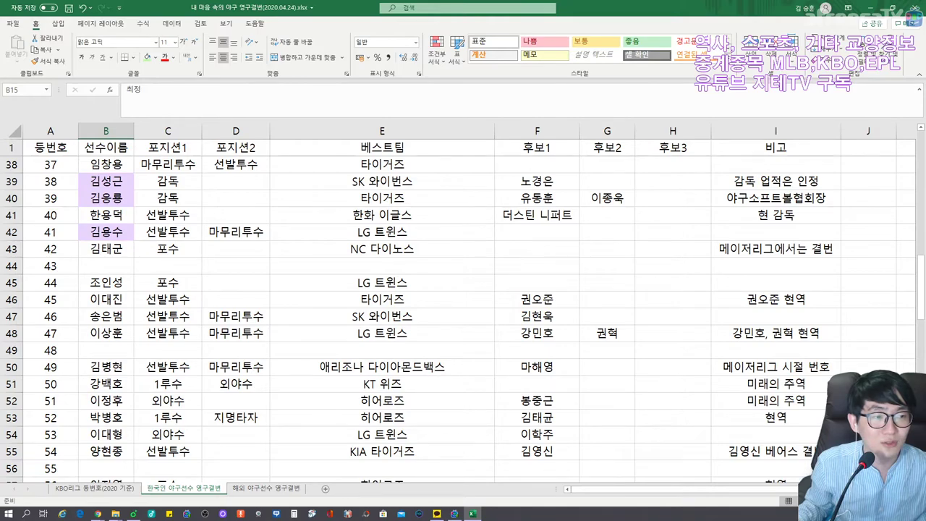
{"action": "scroll", "coordinate": [463, 318], "scroll_direction": "up", "scroll_amount": 5}
{"action": "left_click", "coordinate": [105, 283]}
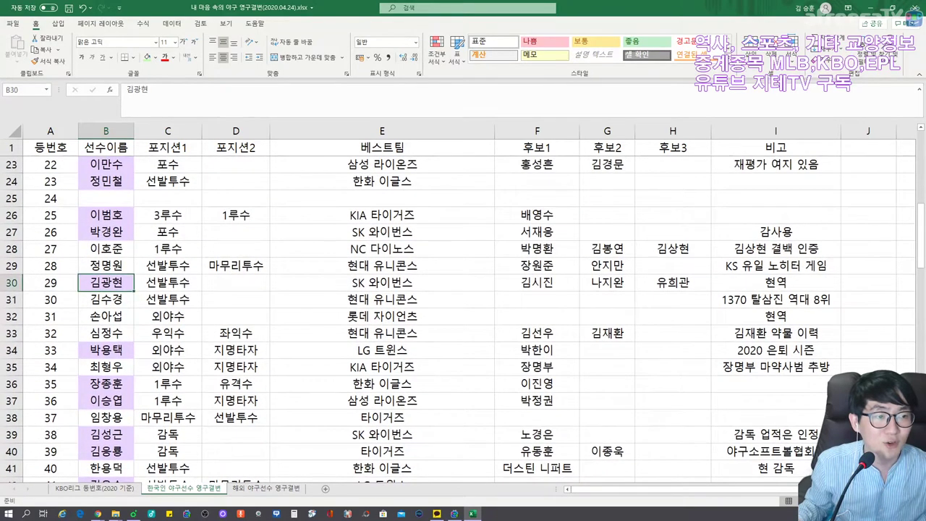
{"action": "left_click", "coordinate": [148, 58]}
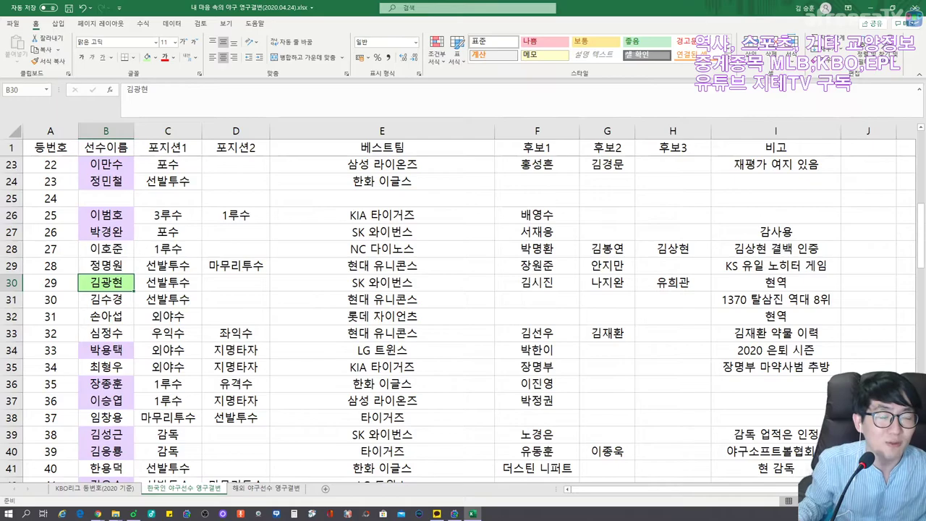
Step: Fill 강백호, 이정후 and 박병호, numbers 50 to 52 (B51:B53), with light green
{"action": "scroll", "coordinate": [463, 319], "scroll_direction": "down", "scroll_amount": 4}
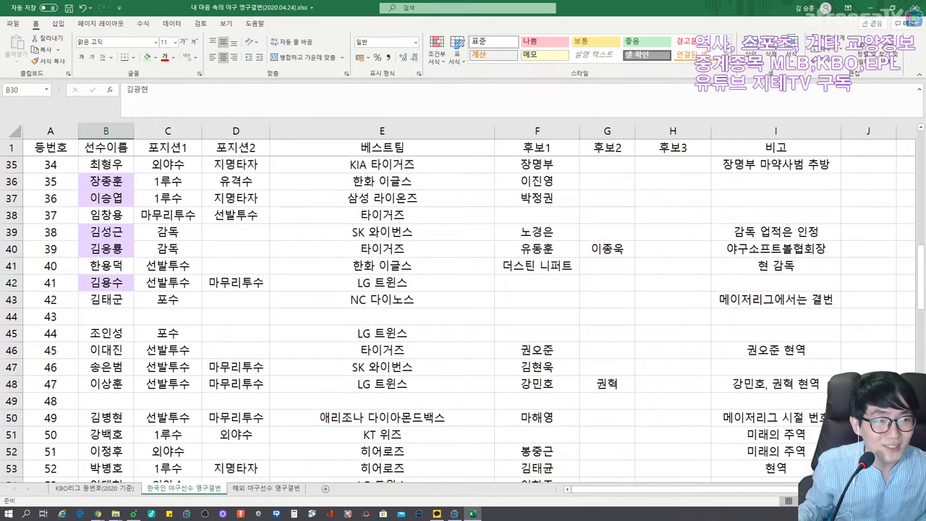
{"action": "scroll", "coordinate": [463, 311], "scroll_direction": "down", "scroll_amount": 3}
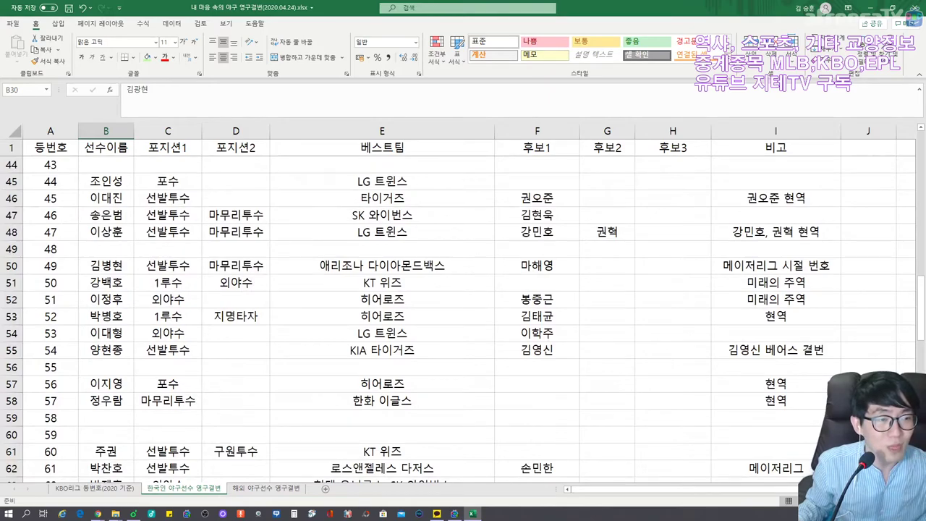
{"action": "left_click", "coordinate": [106, 282]}
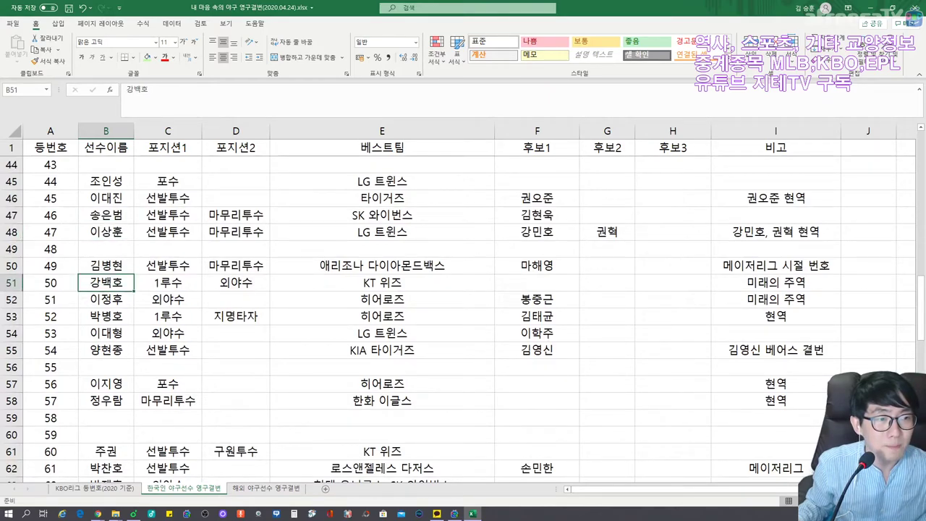
{"action": "left_click", "coordinate": [148, 58]}
{"action": "key", "text": "Down"}
{"action": "left_click", "coordinate": [146, 57]}
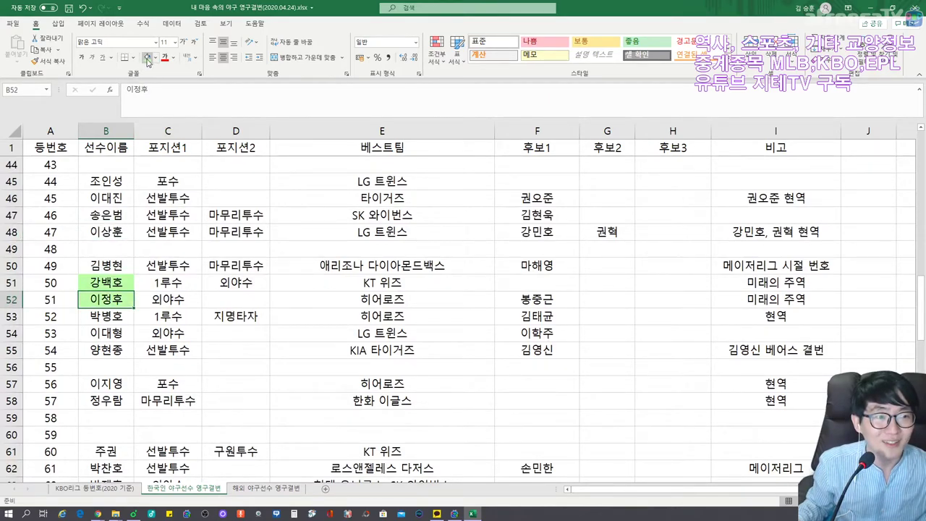
{"action": "key", "text": "Down"}
{"action": "left_click", "coordinate": [147, 57]}
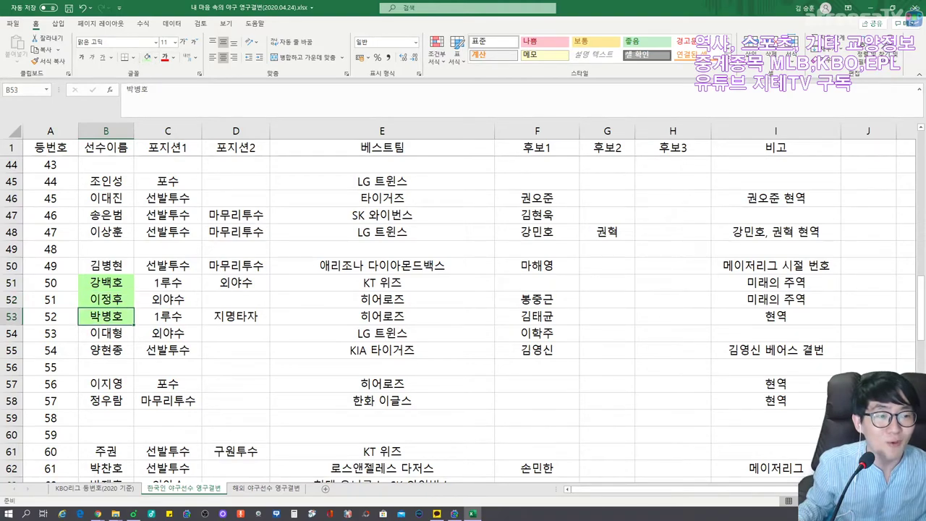
Step: Fill 양현종, number 54 (B55), with the same light green
{"action": "key", "text": "Down"}
{"action": "key", "text": "Down"}
{"action": "key", "text": "Down"}
{"action": "key", "text": "Up"}
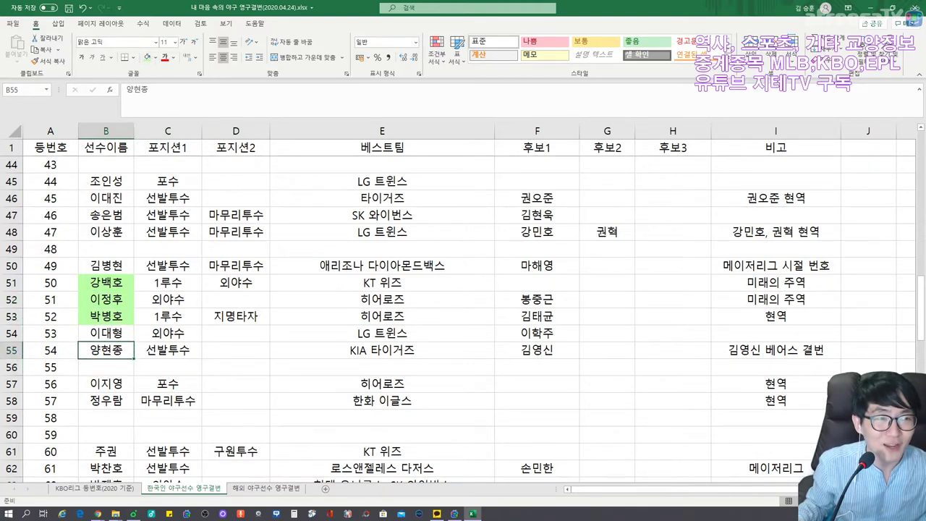
{"action": "left_click", "coordinate": [147, 57]}
Step: Fill 류현진, number 99 (B100), with light green
{"action": "scroll", "coordinate": [463, 311], "scroll_direction": "down", "scroll_amount": 2}
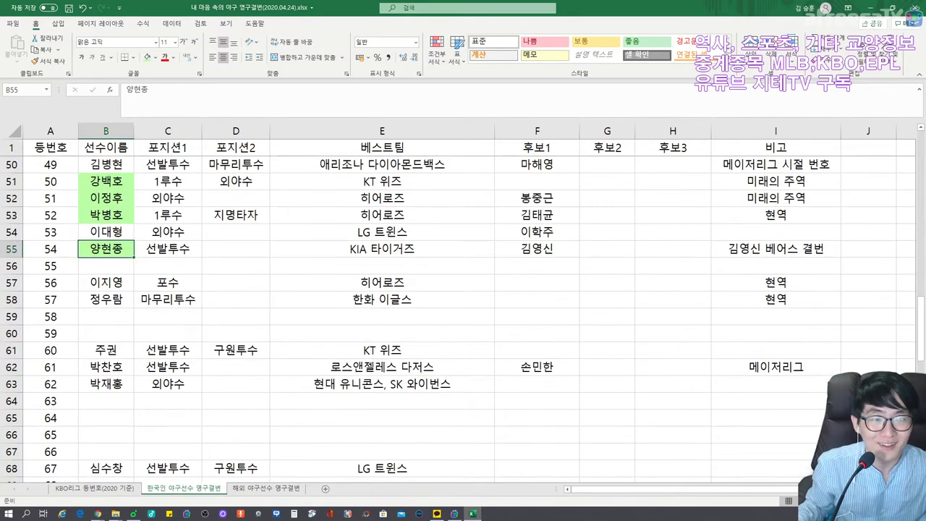
{"action": "scroll", "coordinate": [463, 311], "scroll_direction": "down", "scroll_amount": 2}
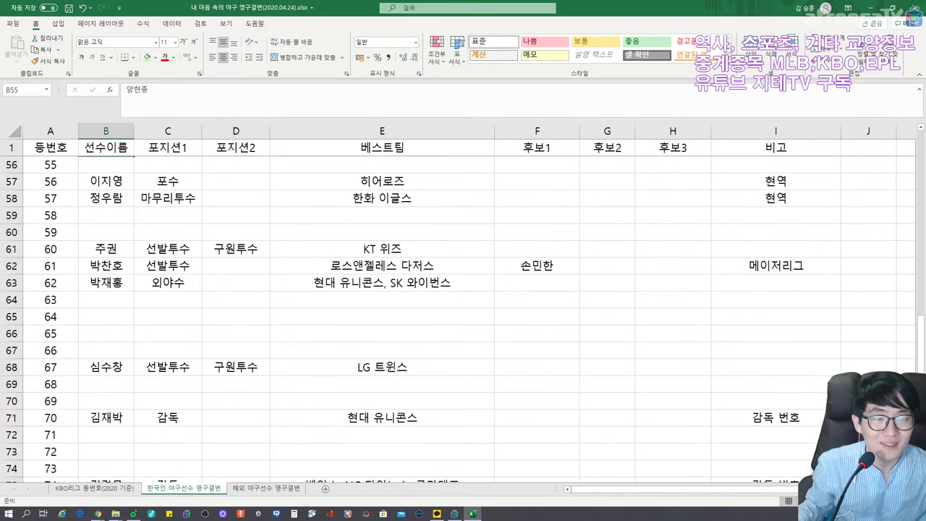
{"action": "scroll", "coordinate": [463, 311], "scroll_direction": "down", "scroll_amount": 2}
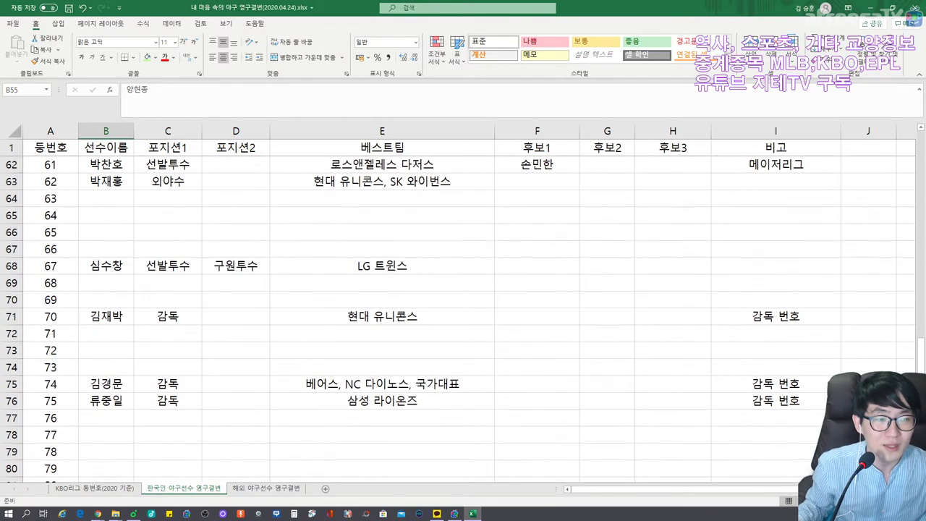
{"action": "scroll", "coordinate": [463, 311], "scroll_direction": "down", "scroll_amount": 9}
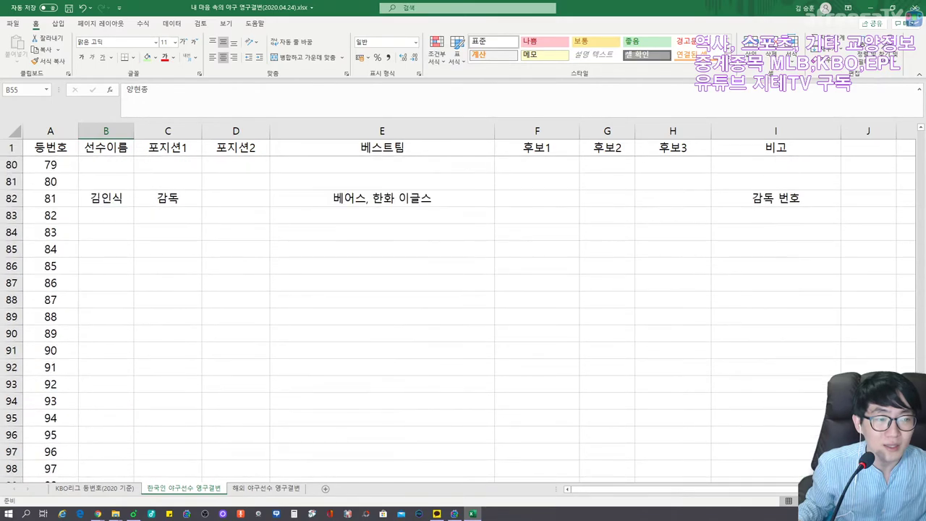
{"action": "left_click", "coordinate": [106, 349]}
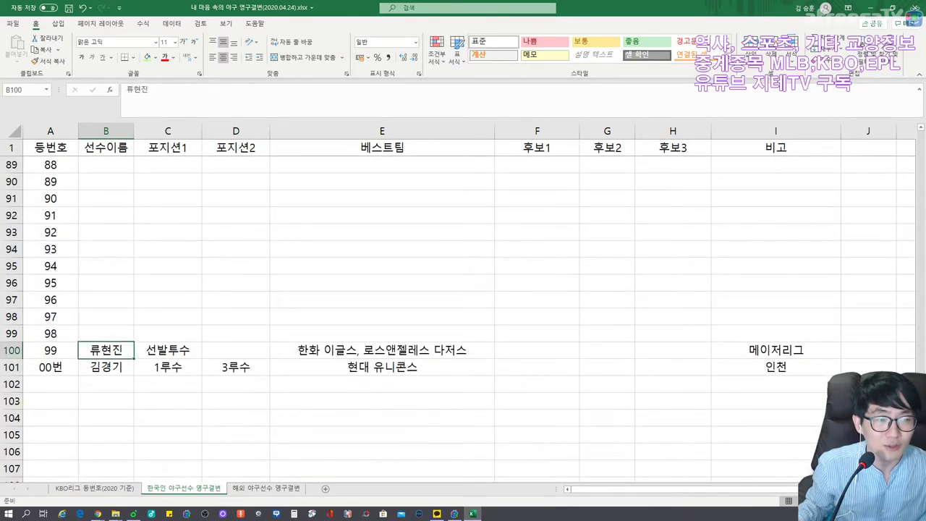
{"action": "left_click", "coordinate": [147, 57]}
Step: Fill 박찬호, number 61 (B62), with the recently used light purple
{"action": "scroll", "coordinate": [462, 311], "scroll_direction": "up", "scroll_amount": 20}
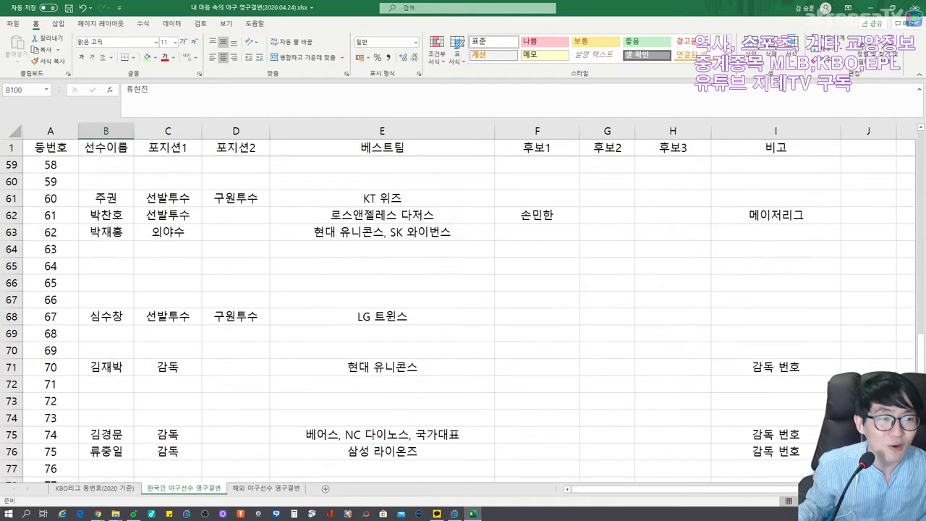
{"action": "scroll", "coordinate": [463, 311], "scroll_direction": "down", "scroll_amount": 2}
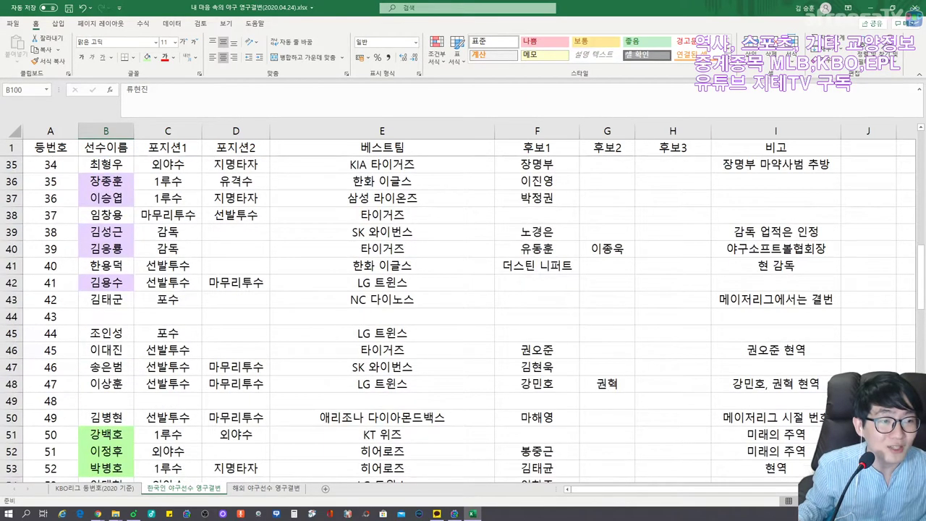
{"action": "scroll", "coordinate": [463, 311], "scroll_direction": "down", "scroll_amount": 3}
{"action": "scroll", "coordinate": [463, 311], "scroll_direction": "up", "scroll_amount": 2}
{"action": "left_click", "coordinate": [106, 232]}
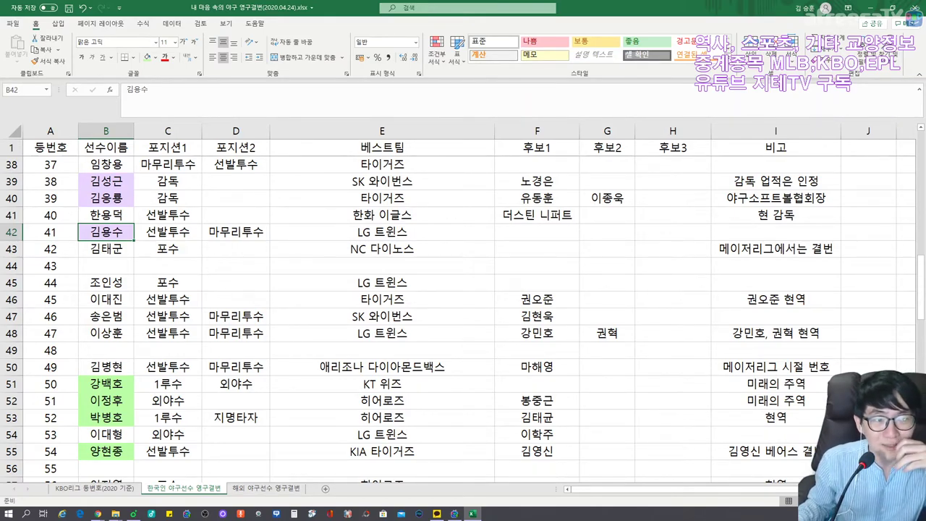
{"action": "scroll", "coordinate": [463, 319], "scroll_direction": "down", "scroll_amount": 4}
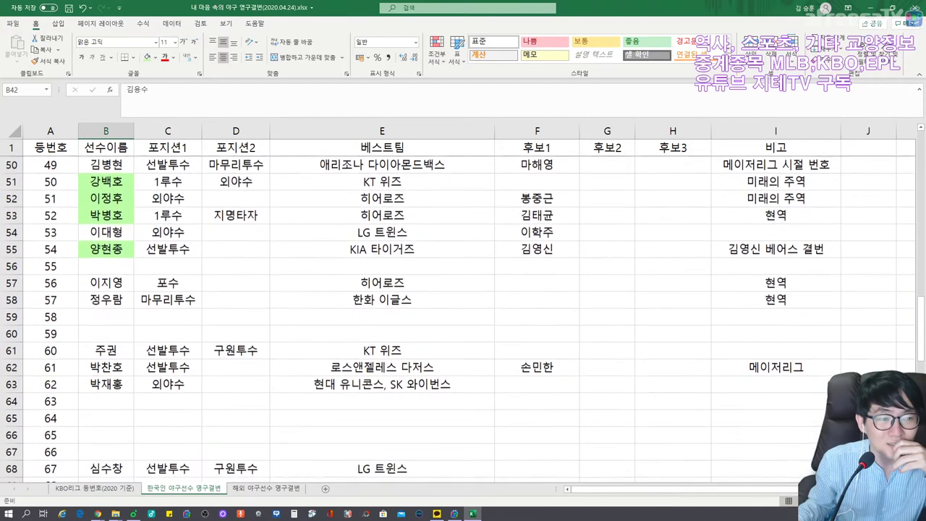
{"action": "scroll", "coordinate": [463, 318], "scroll_direction": "down", "scroll_amount": 1}
{"action": "left_click", "coordinate": [106, 316]}
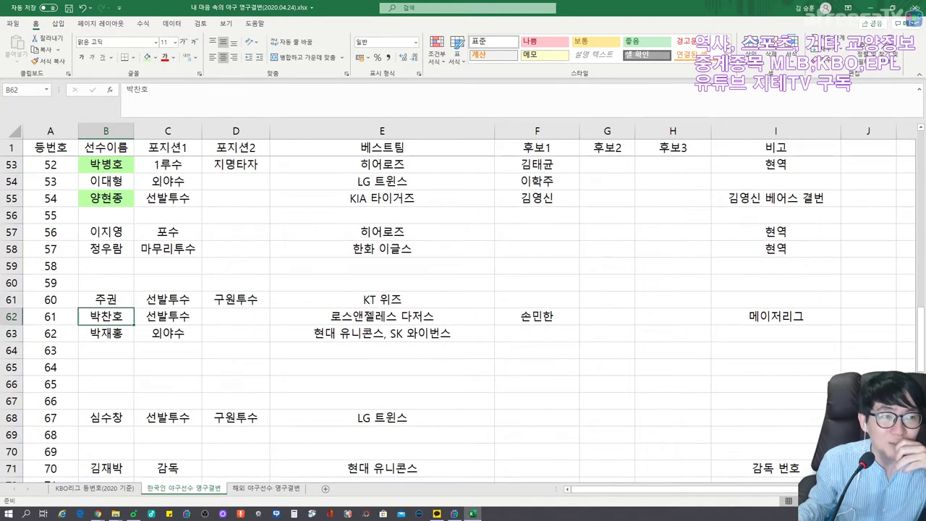
{"action": "left_click", "coordinate": [156, 59]}
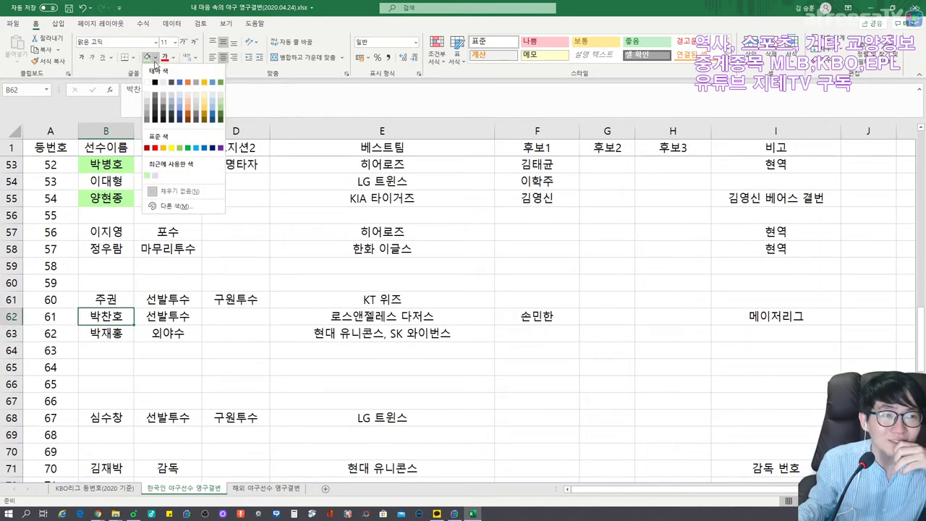
{"action": "left_click", "coordinate": [158, 179]}
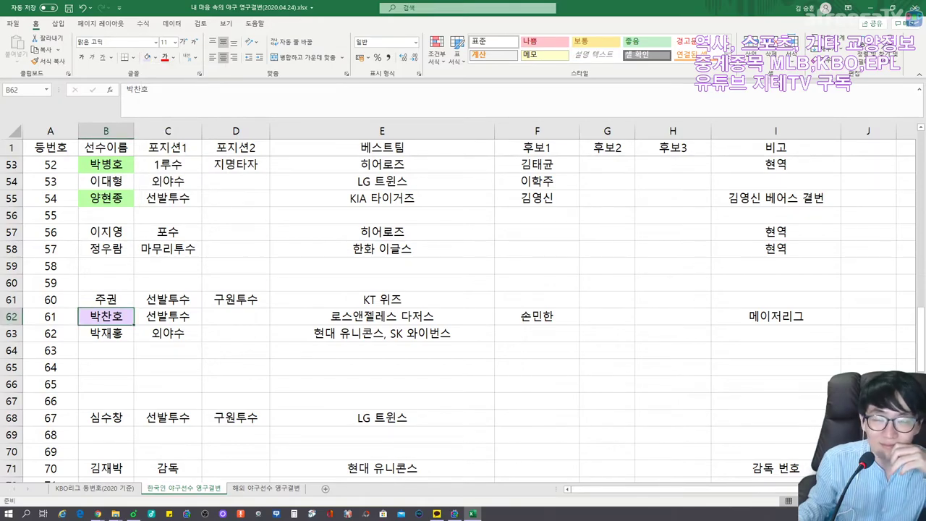
Step: Fill 장효조, the first alternate candidate for number 10 (F11), with light purple
{"action": "scroll", "coordinate": [463, 318], "scroll_direction": "down", "scroll_amount": 1}
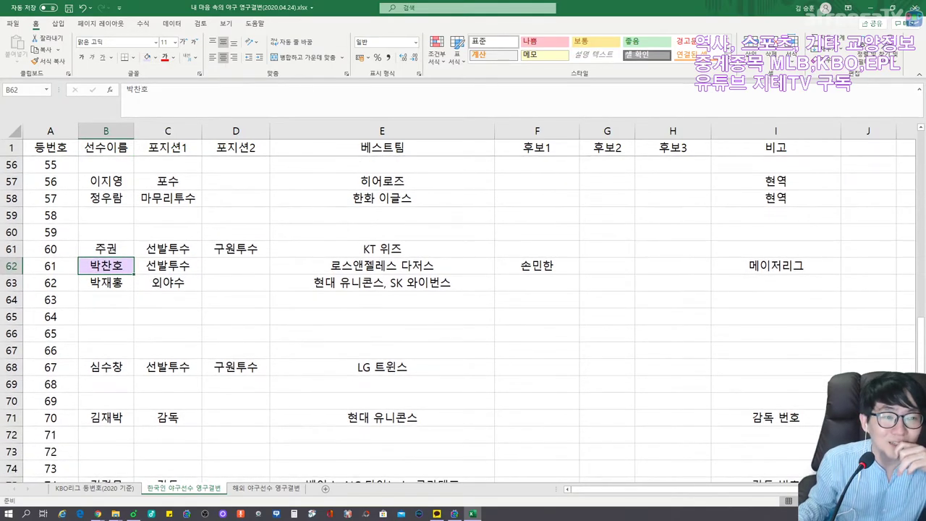
{"action": "scroll", "coordinate": [463, 318], "scroll_direction": "up", "scroll_amount": 4}
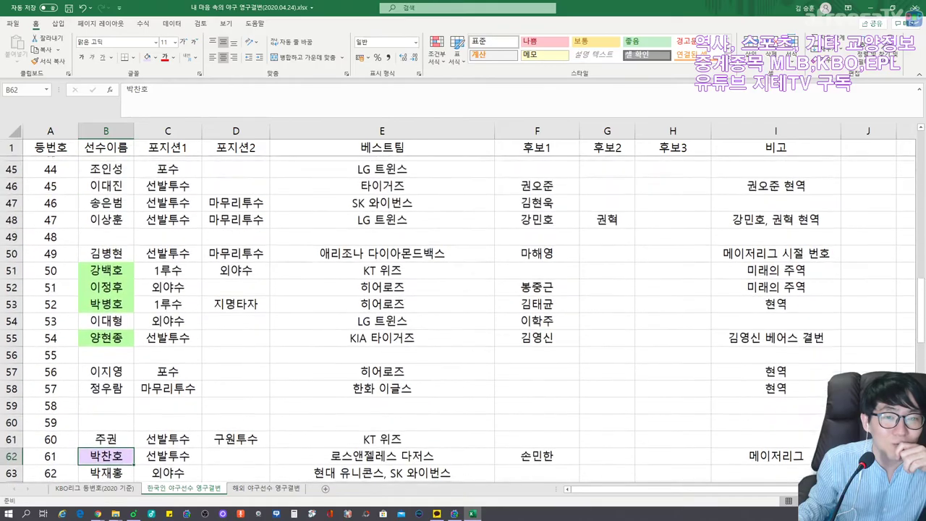
{"action": "scroll", "coordinate": [463, 318], "scroll_direction": "up", "scroll_amount": 9}
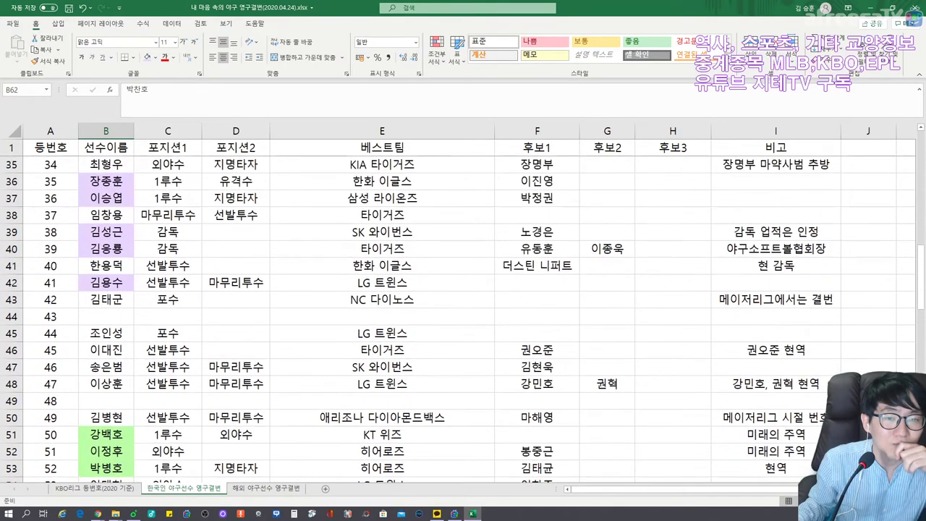
{"action": "scroll", "coordinate": [463, 318], "scroll_direction": "up", "scroll_amount": 2}
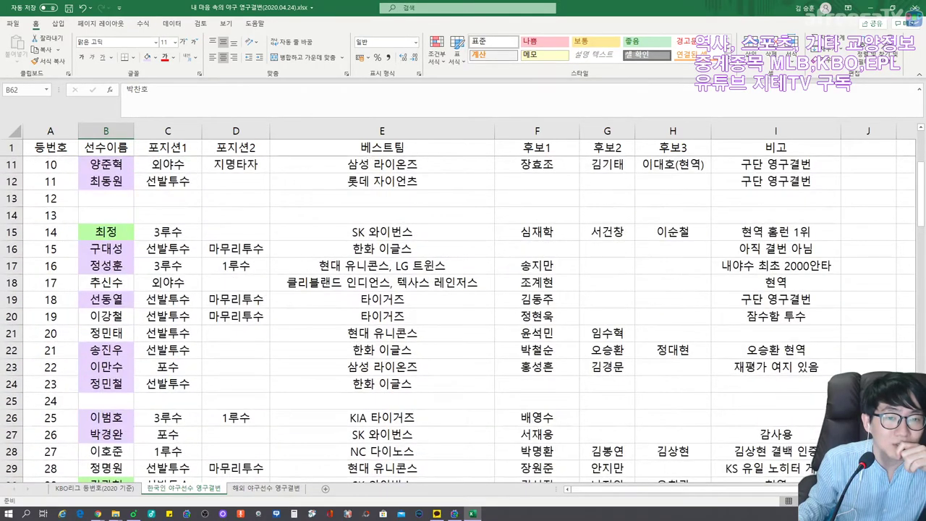
{"action": "scroll", "coordinate": [463, 318], "scroll_direction": "up", "scroll_amount": 3}
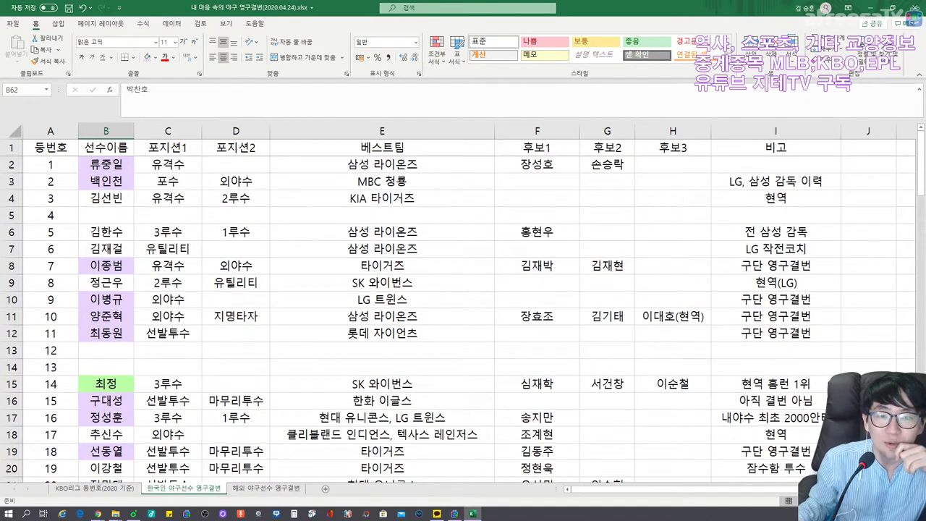
{"action": "left_click", "coordinate": [536, 266]}
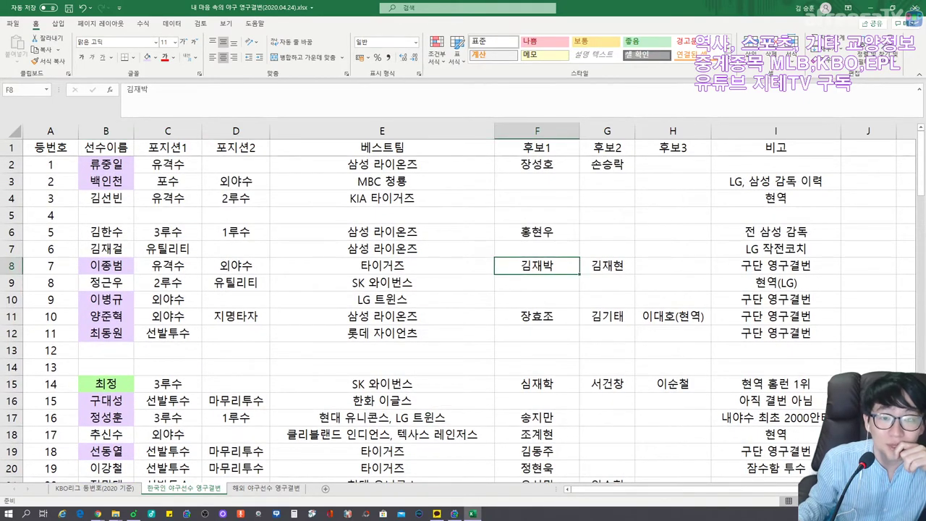
{"action": "scroll", "coordinate": [463, 318], "scroll_direction": "down", "scroll_amount": 3}
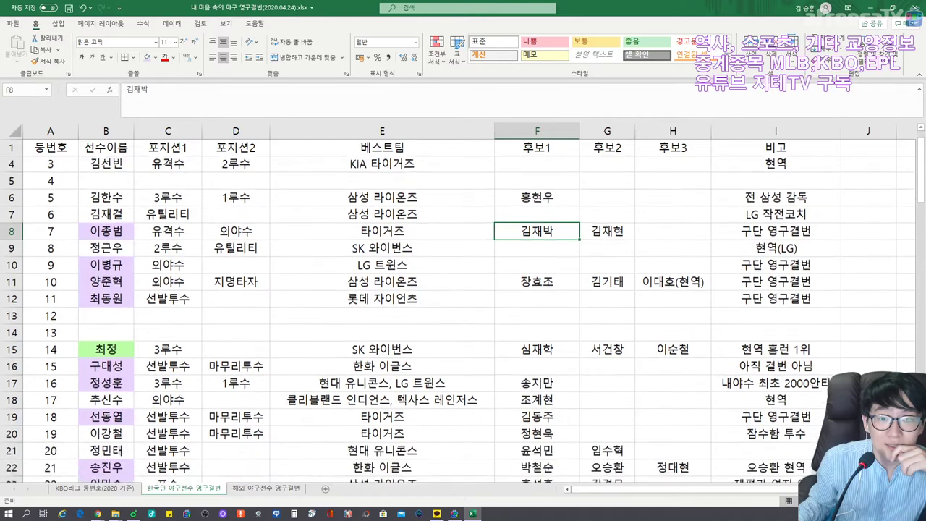
{"action": "scroll", "coordinate": [463, 319], "scroll_direction": "up", "scroll_amount": 3}
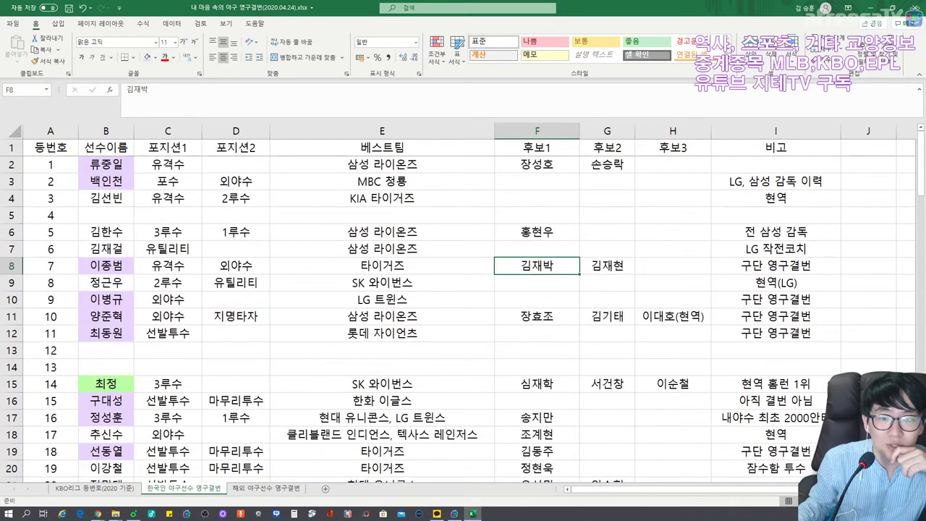
{"action": "left_click", "coordinate": [537, 316]}
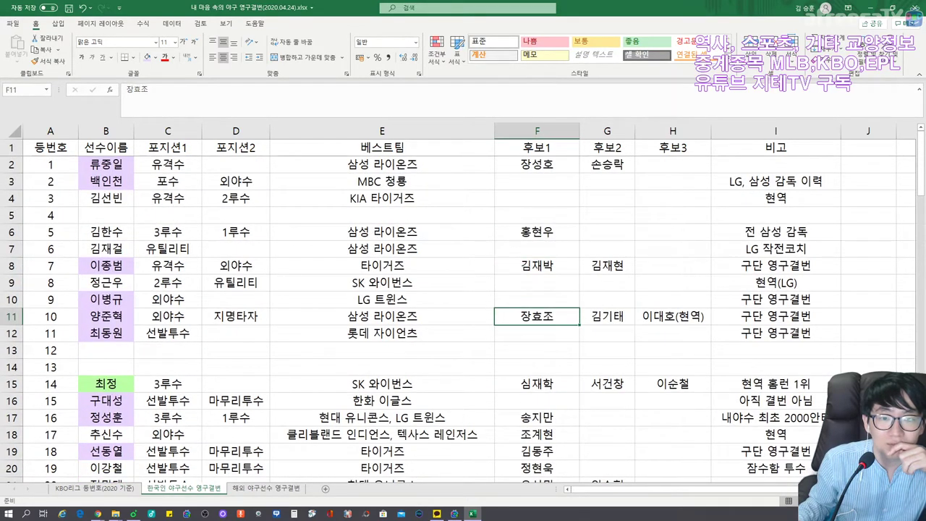
{"action": "left_click", "coordinate": [146, 57]}
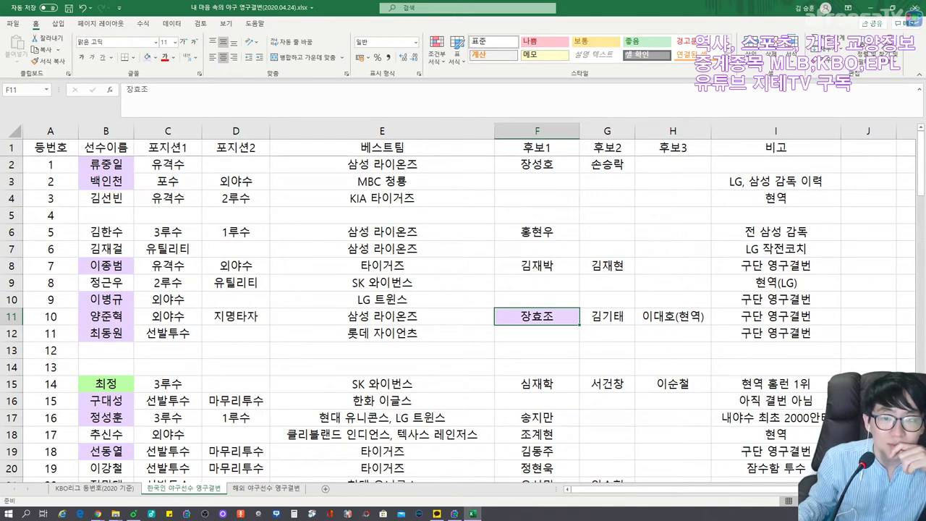
Step: Fill 이대호(현역), the third alternate candidate for number 10 (H11), with the recently used light green
{"action": "left_click", "coordinate": [672, 317]}
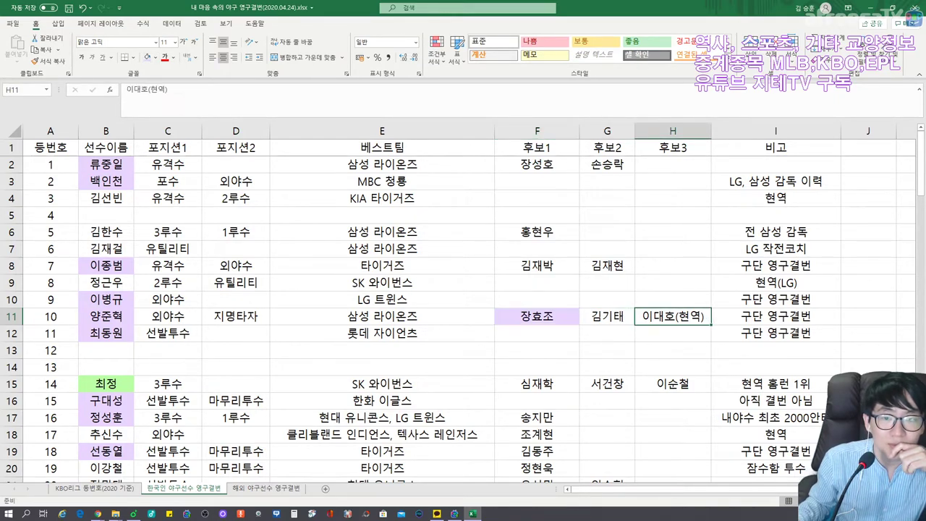
{"action": "left_click", "coordinate": [155, 57]}
{"action": "left_click", "coordinate": [154, 177]}
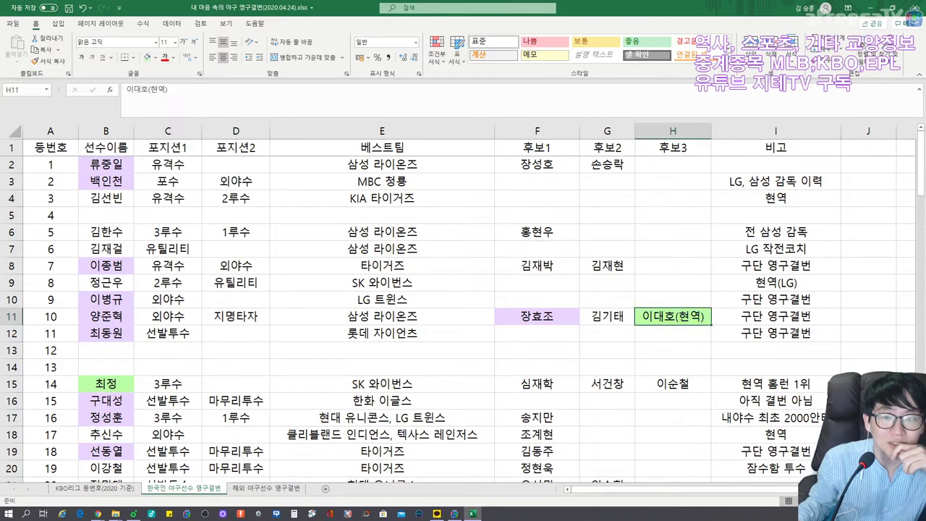
Step: Fill 홍성흔, the first alternate candidate for number 22 (F23), with the recently used light purple
{"action": "scroll", "coordinate": [154, 181], "scroll_direction": "down", "scroll_amount": 2}
{"action": "left_click", "coordinate": [536, 333]}
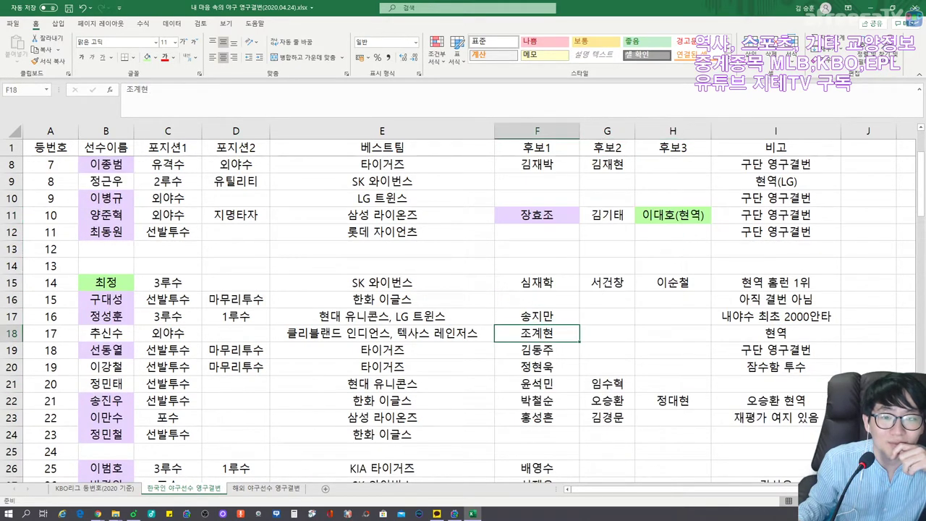
{"action": "scroll", "coordinate": [537, 333], "scroll_direction": "down", "scroll_amount": 1}
{"action": "left_click", "coordinate": [537, 333]}
{"action": "scroll", "coordinate": [537, 333], "scroll_direction": "down", "scroll_amount": 2}
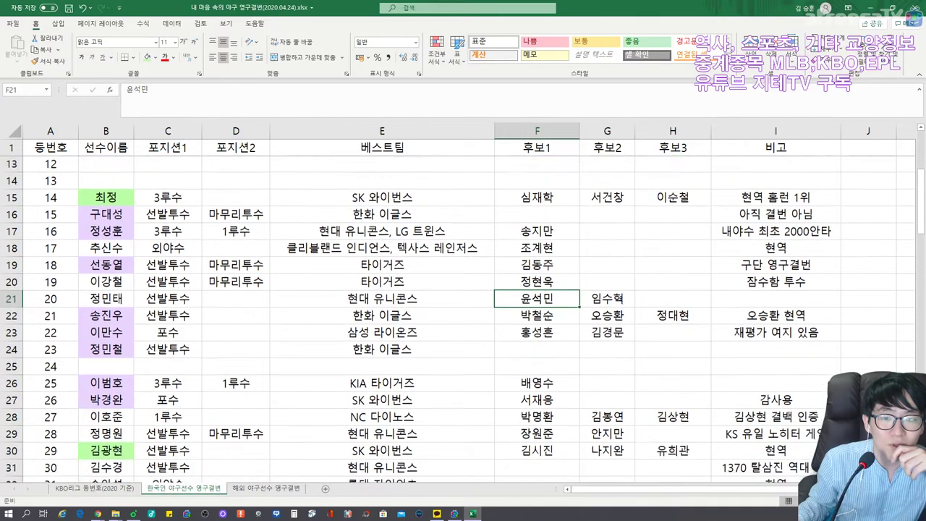
{"action": "left_click", "coordinate": [536, 265]}
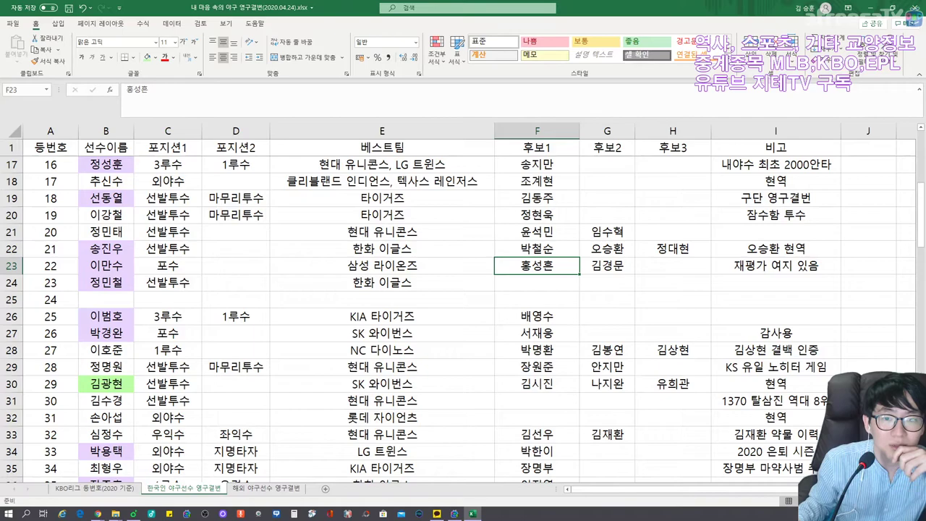
{"action": "left_click", "coordinate": [607, 266]}
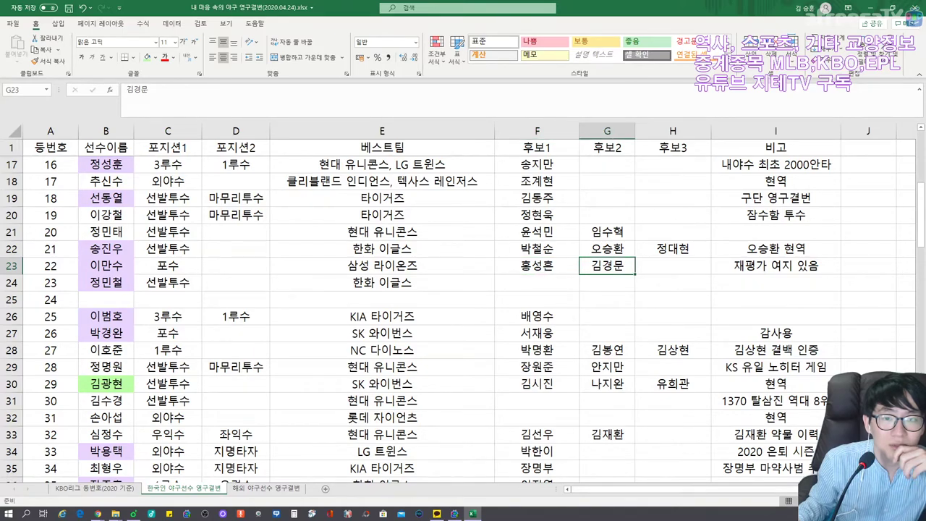
{"action": "key", "text": "Left"}
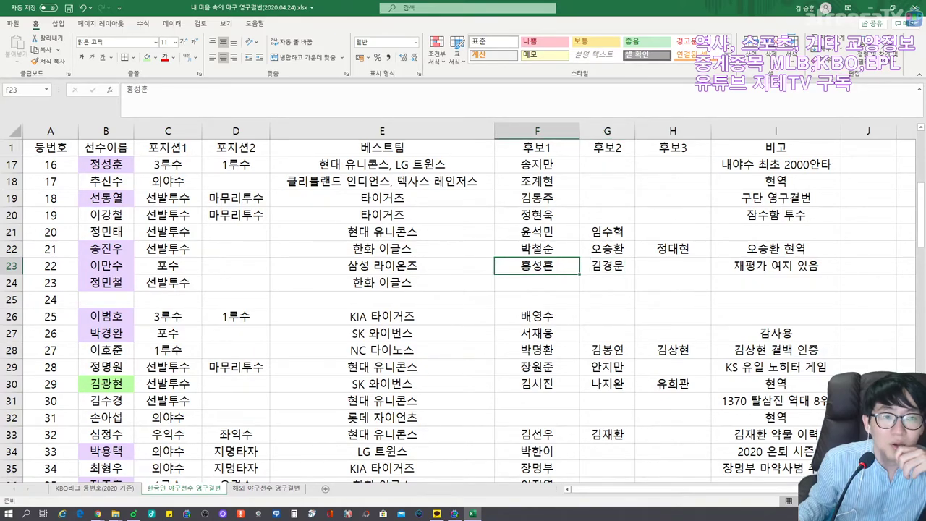
{"action": "left_click", "coordinate": [155, 58]}
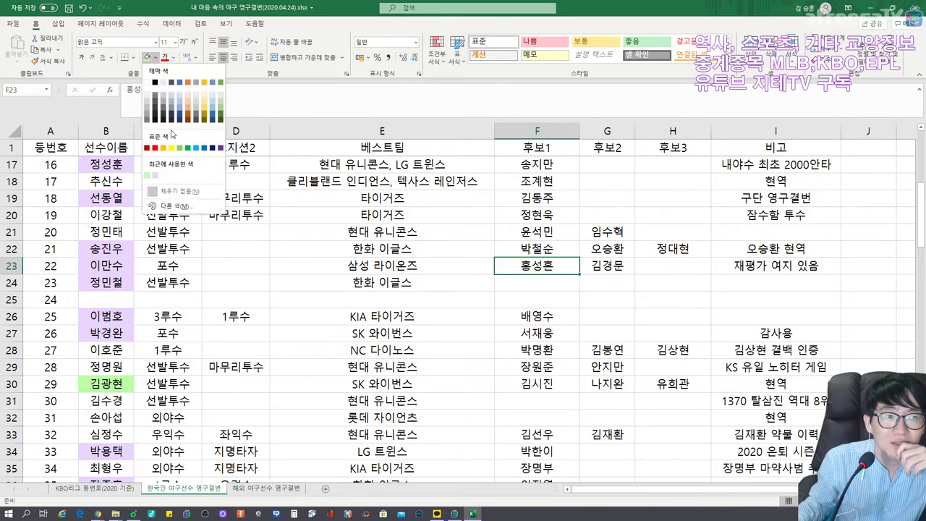
{"action": "left_click", "coordinate": [157, 177]}
{"action": "key", "text": "Down"}
{"action": "key", "text": "Down"}
{"action": "key", "text": "Down"}
{"action": "key", "text": "Down"}
{"action": "scroll", "coordinate": [463, 304], "scroll_direction": "down", "scroll_amount": 2}
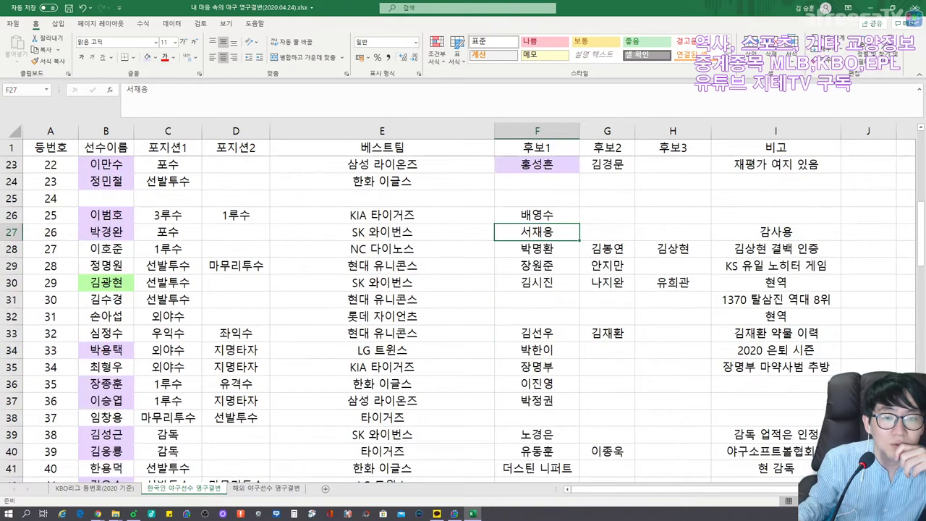
{"action": "key", "text": "Up"}
{"action": "key", "text": "Down"}
{"action": "key", "text": "Down"}
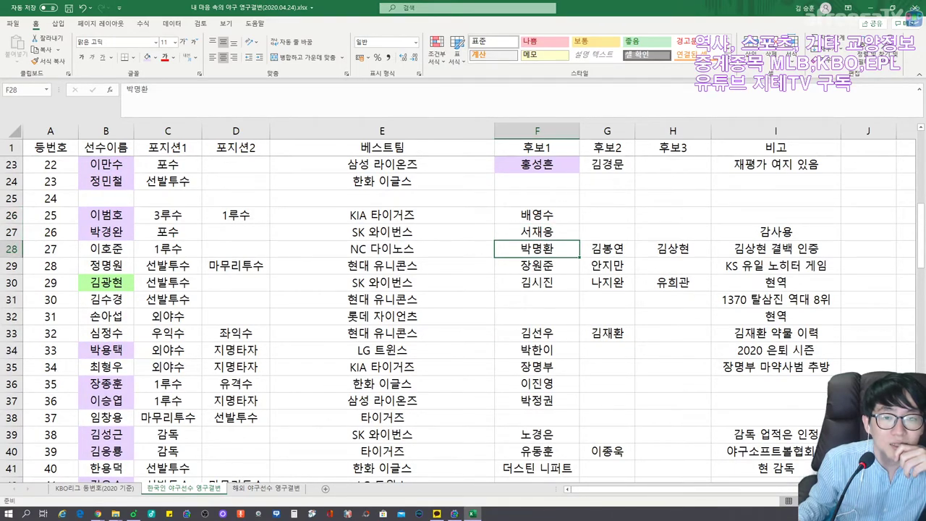
{"action": "key", "text": "Down"}
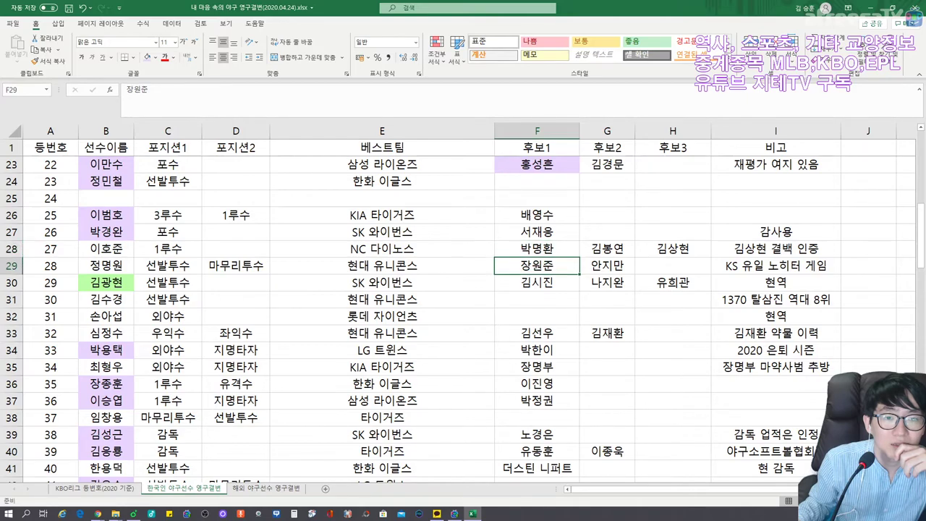
{"action": "key", "text": "Down"}
{"action": "scroll", "coordinate": [463, 304], "scroll_direction": "down", "scroll_amount": 1}
{"action": "key", "text": "Down"}
{"action": "key", "text": "Down"}
{"action": "key", "text": "Up"}
{"action": "key", "text": "Up"}
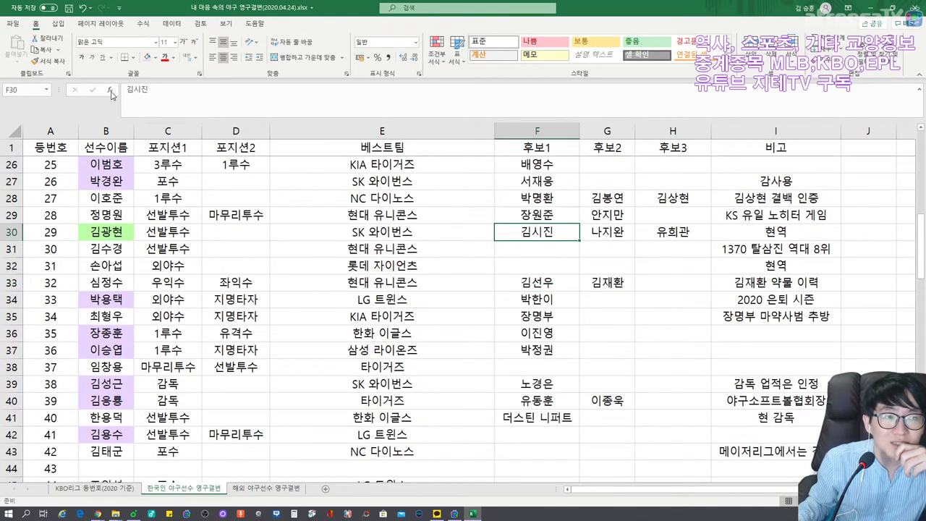
{"action": "left_click", "coordinate": [147, 56]}
Step: Fill the first alternate candidates 이진영, number 35 (F36), and 박정권, number 36 (F37), with light purple
{"action": "key", "text": "Down"}
{"action": "key", "text": "Down"}
{"action": "key", "text": "Down"}
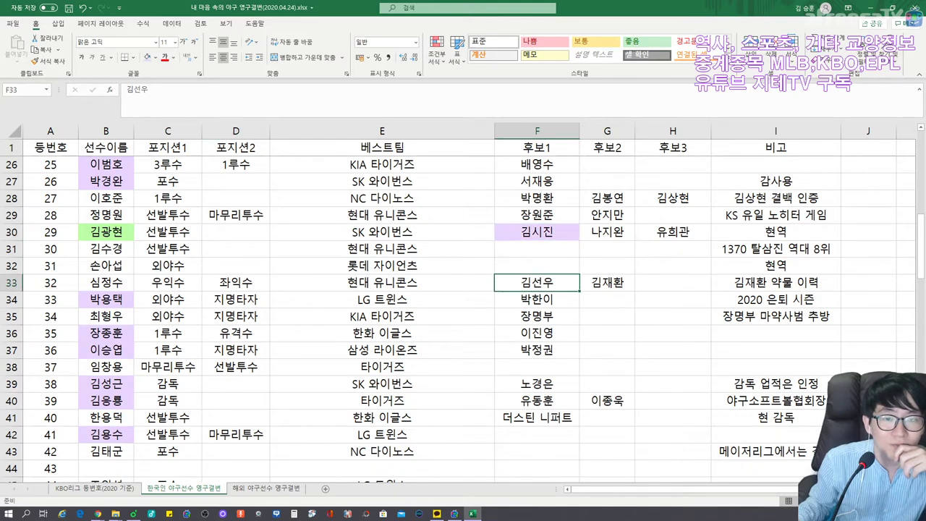
{"action": "key", "text": "Down"}
{"action": "key", "text": "Down"}
{"action": "scroll", "coordinate": [463, 318], "scroll_direction": "down", "scroll_amount": 1}
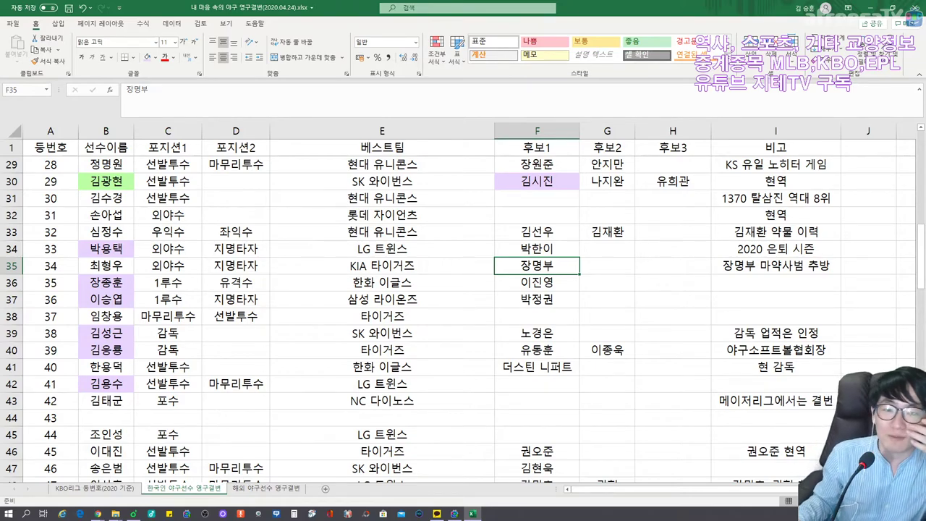
{"action": "key", "text": "Down"}
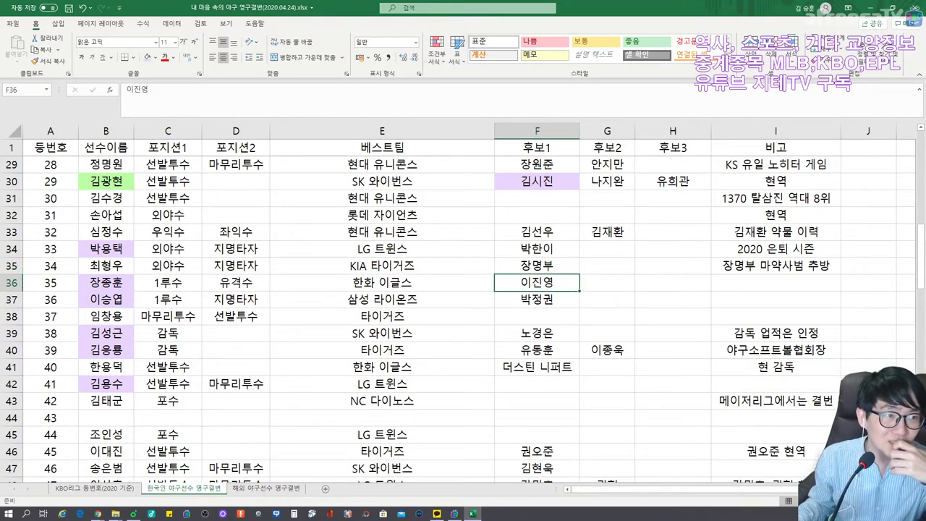
{"action": "left_click", "coordinate": [147, 57]}
{"action": "key", "text": "Down"}
{"action": "left_click", "coordinate": [146, 58]}
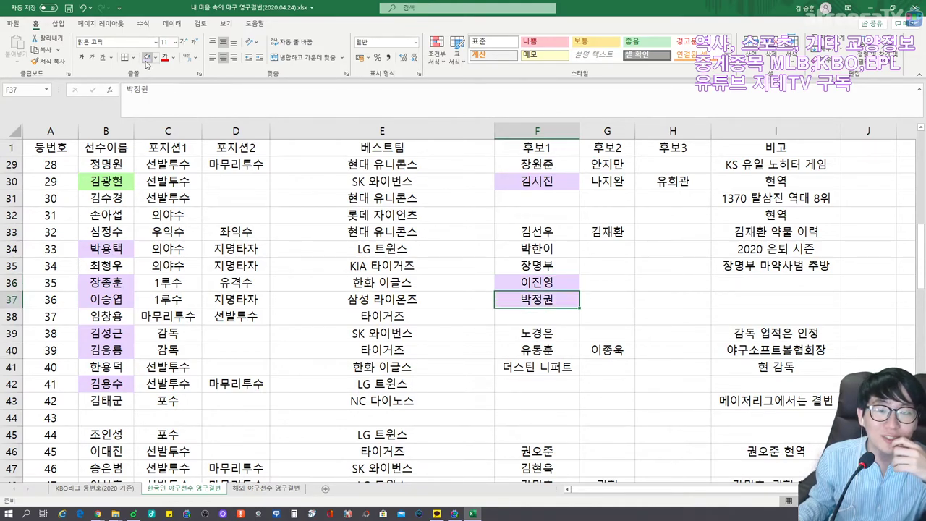
Step: Fill 더스틴 니퍼트, the first alternate candidate for number 40 (F41), with light purple
{"action": "key", "text": "Down"}
{"action": "key", "text": "Down"}
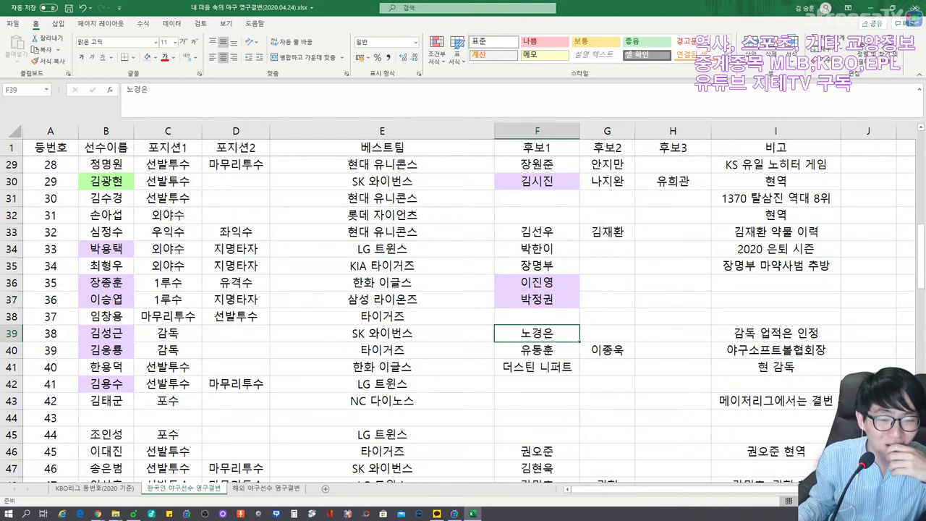
{"action": "scroll", "coordinate": [463, 318], "scroll_direction": "down", "scroll_amount": 1}
{"action": "key", "text": "Down"}
{"action": "key", "text": "Down"}
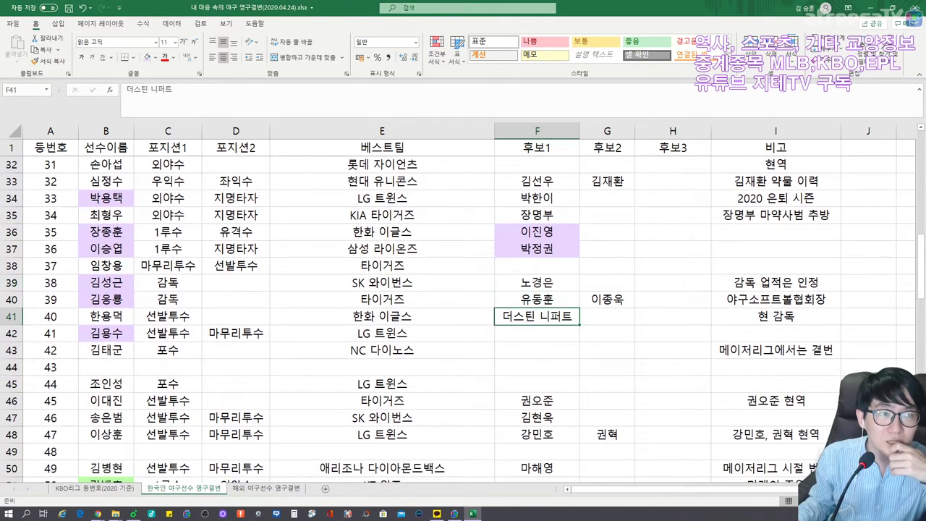
{"action": "left_click", "coordinate": [147, 57]}
Step: Review the remaining first alternate candidates from number 45 downward for further players to highlight
{"action": "scroll", "coordinate": [463, 318], "scroll_direction": "down", "scroll_amount": 2}
{"action": "key", "text": "ctrl+Down"}
{"action": "key", "text": "Down"}
{"action": "key", "text": "Down"}
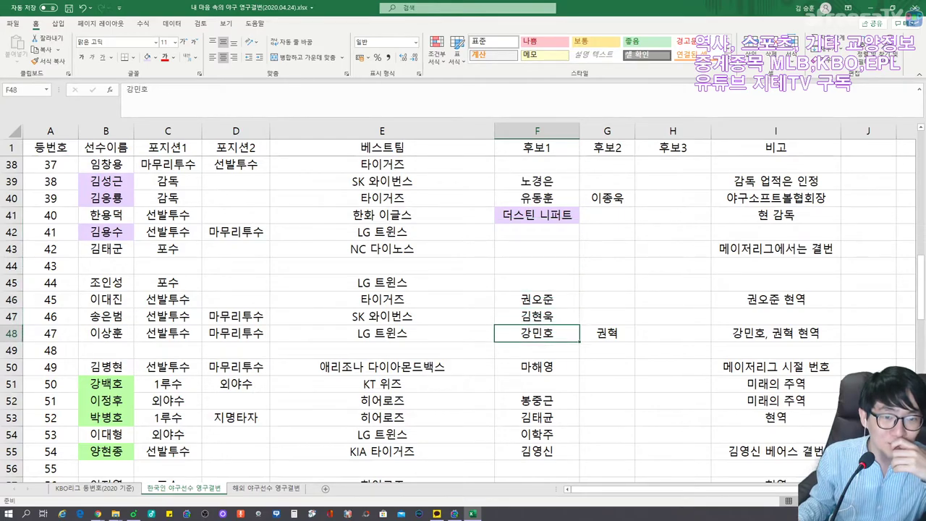
{"action": "scroll", "coordinate": [463, 318], "scroll_direction": "down", "scroll_amount": 2}
{"action": "left_click", "coordinate": [537, 299]}
{"action": "left_click", "coordinate": [536, 316]}
{"action": "left_click", "coordinate": [537, 333]}
{"action": "left_click", "coordinate": [537, 350]}
{"action": "scroll", "coordinate": [536, 349], "scroll_direction": "down", "scroll_amount": 3}
{"action": "left_click", "coordinate": [537, 316]}
{"action": "scroll", "coordinate": [463, 318], "scroll_direction": "down", "scroll_amount": 2}
Step: Fill manager 김재박, number 70 (B71), with light purple
{"action": "left_click", "coordinate": [106, 316]}
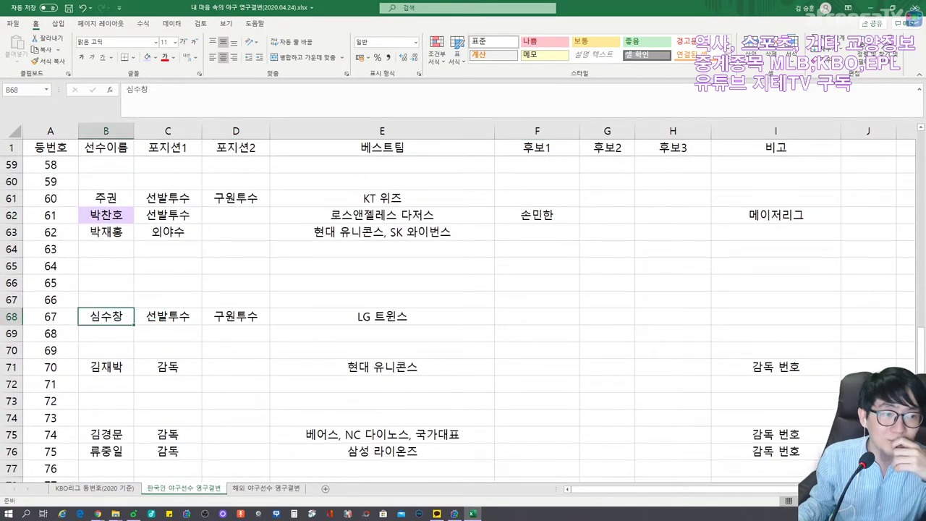
{"action": "scroll", "coordinate": [457, 318], "scroll_direction": "down", "scroll_amount": 2}
{"action": "left_click", "coordinate": [106, 266]}
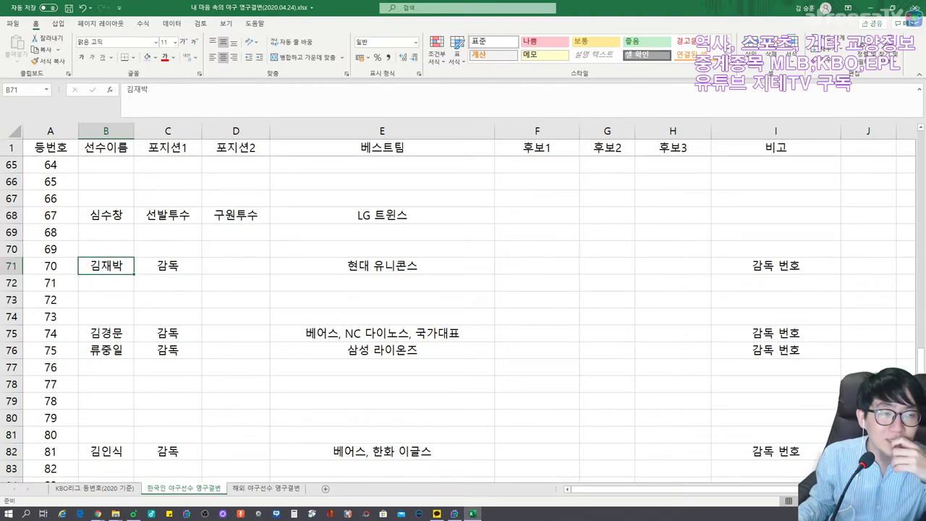
{"action": "left_click", "coordinate": [146, 58]}
Step: Fill managers 김경문, number 74 (B75), and 류중일, number 75 (B76), with light purple
{"action": "key", "text": "Down"}
{"action": "key", "text": "Down"}
{"action": "key", "text": "Down"}
{"action": "key", "text": "Down"}
{"action": "left_click", "coordinate": [147, 58]}
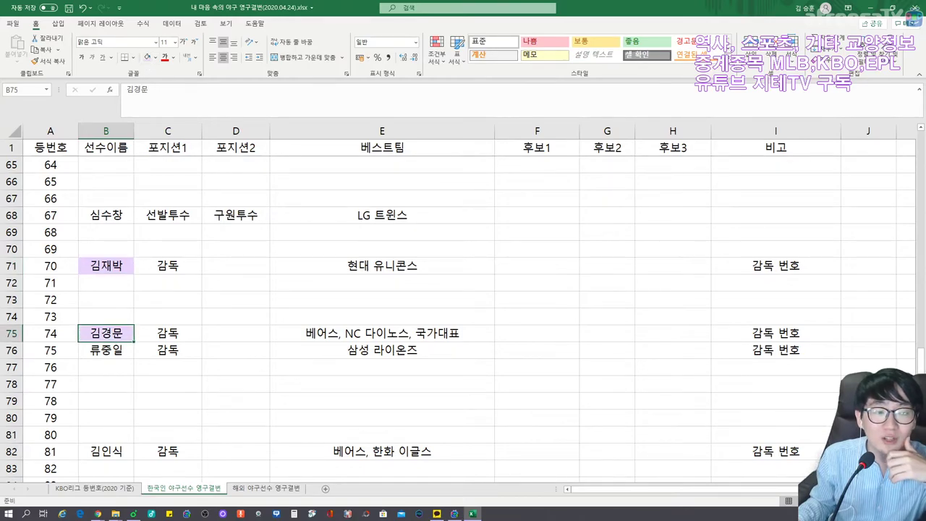
{"action": "key", "text": "Down"}
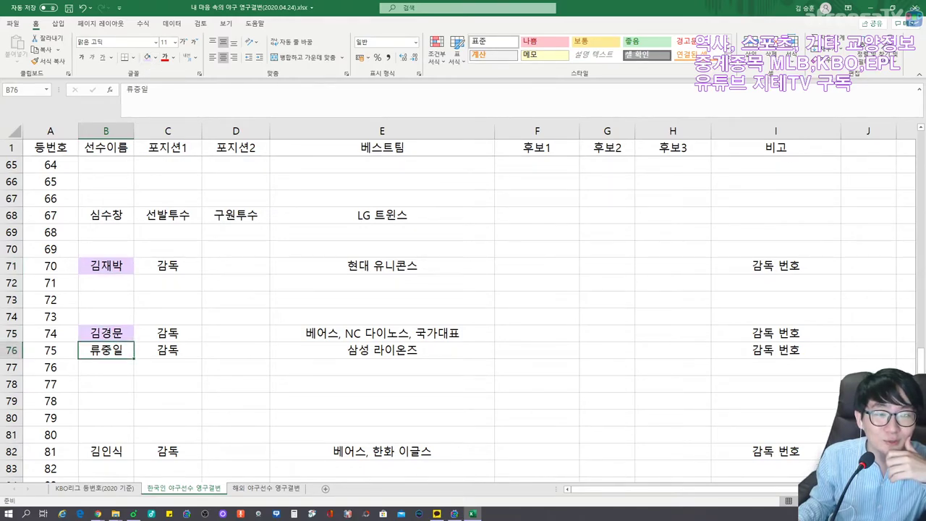
{"action": "left_click", "coordinate": [147, 58]}
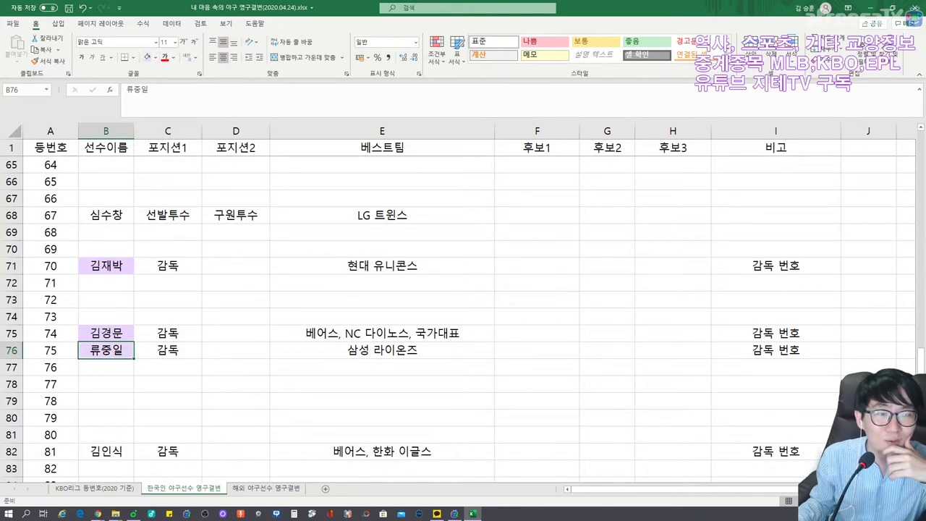
Step: Fill manager 김인식, number 81 (B82), with light purple
{"action": "scroll", "coordinate": [463, 311], "scroll_direction": "down", "scroll_amount": 3}
{"action": "key", "text": "ctrl+Down"}
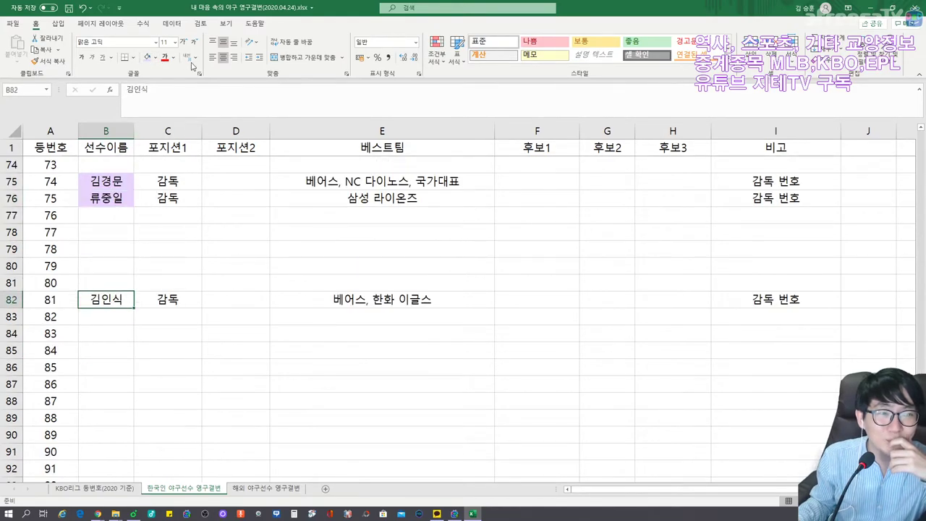
{"action": "left_click", "coordinate": [147, 58]}
Step: Check the rest of the player list down to number 99 and return to the number 1 player (B2)
{"action": "scroll", "coordinate": [463, 311], "scroll_direction": "down", "scroll_amount": 3}
{"action": "scroll", "coordinate": [463, 311], "scroll_direction": "down", "scroll_amount": 2}
{"action": "key", "text": "ctrl+Down"}
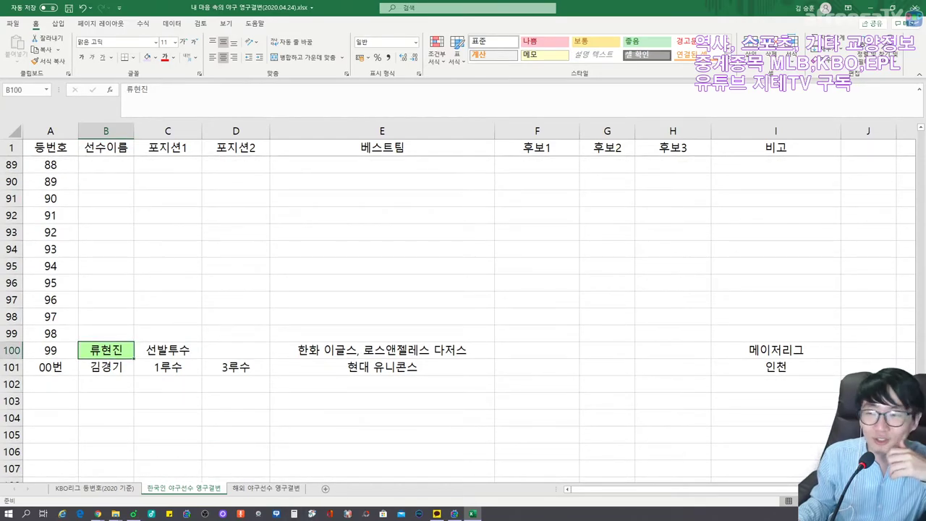
{"action": "scroll", "coordinate": [463, 311], "scroll_direction": "up", "scroll_amount": 20}
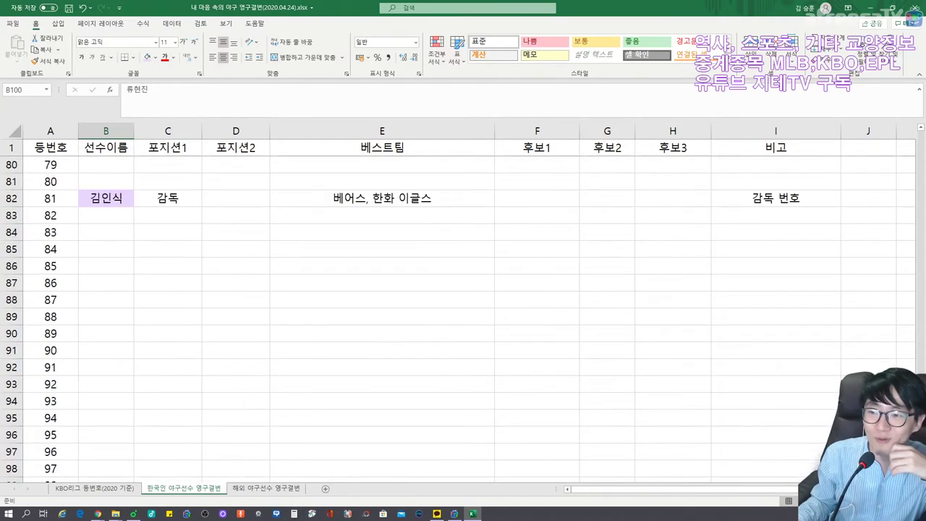
{"action": "scroll", "coordinate": [463, 311], "scroll_direction": "up", "scroll_amount": 8}
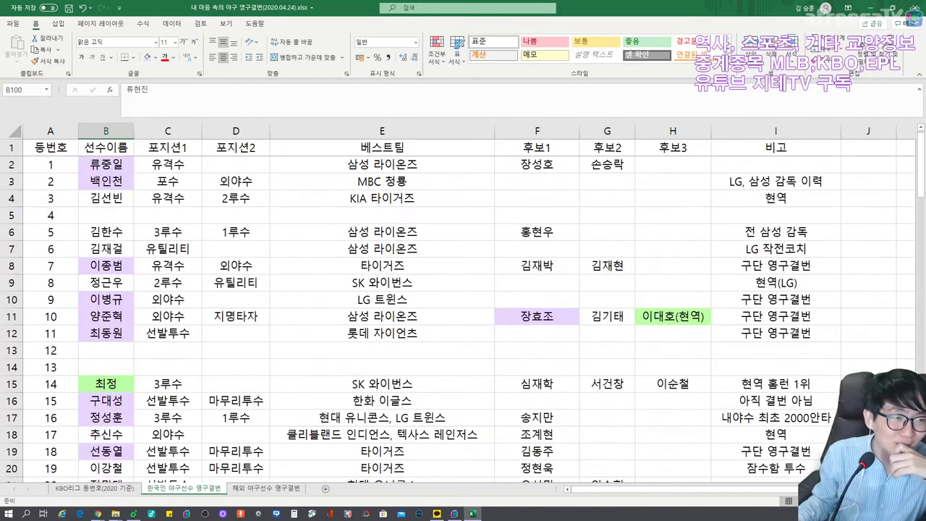
{"action": "left_click", "coordinate": [106, 164]}
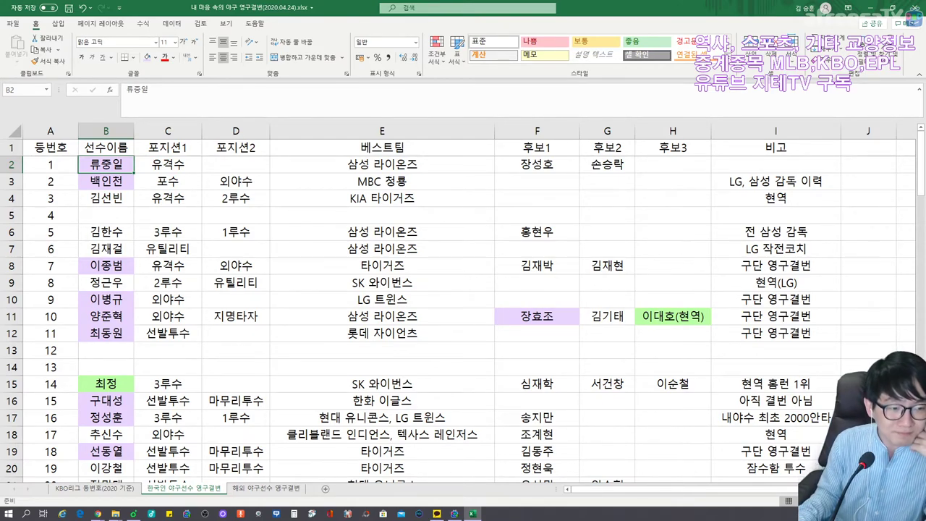
Step: On the KBO리그 등번호(2020 기준) sheet, fill 김광현(이후 없음), SK number 29 (D30), with the recently used light green
{"action": "left_click", "coordinate": [94, 488]}
{"action": "scroll", "coordinate": [107, 495], "scroll_direction": "up", "scroll_amount": 7}
{"action": "scroll", "coordinate": [463, 311], "scroll_direction": "up", "scroll_amount": 3}
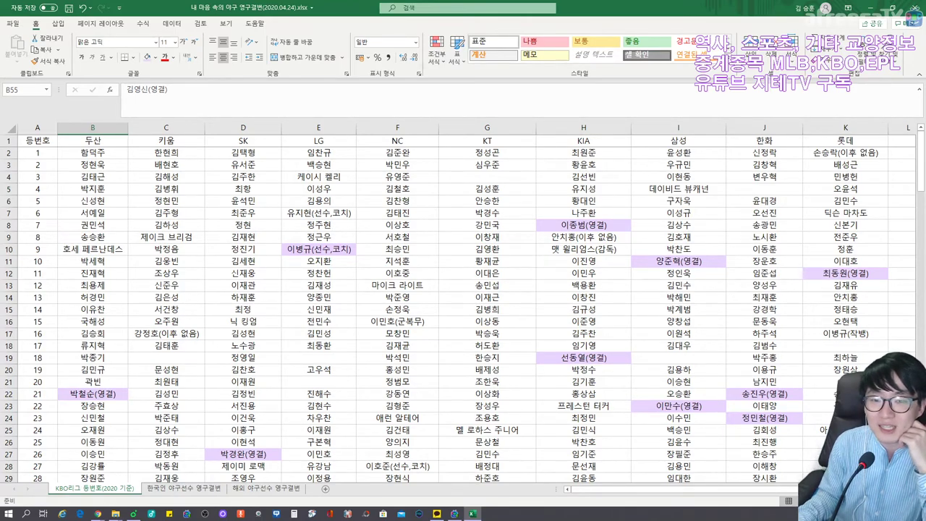
{"action": "scroll", "coordinate": [463, 311], "scroll_direction": "down", "scroll_amount": 1}
{"action": "scroll", "coordinate": [463, 311], "scroll_direction": "up", "scroll_amount": 1}
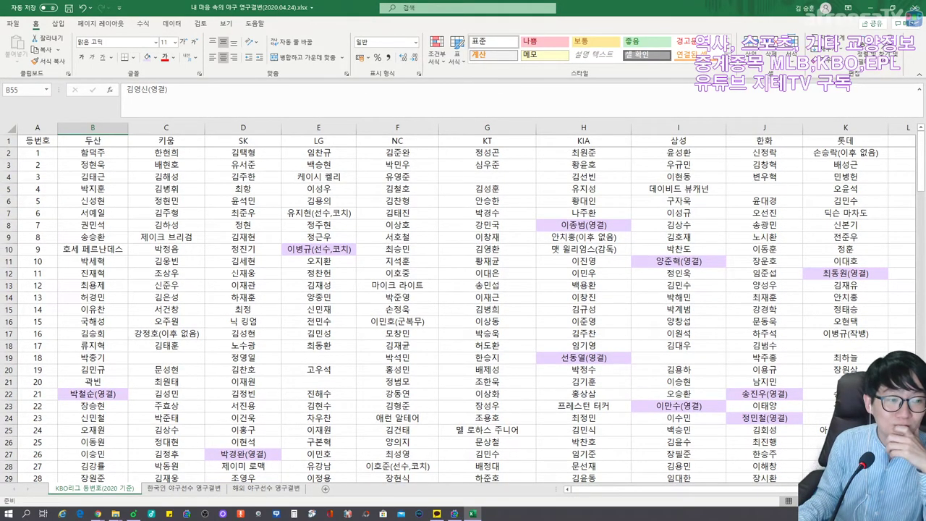
{"action": "scroll", "coordinate": [463, 311], "scroll_direction": "down", "scroll_amount": 3}
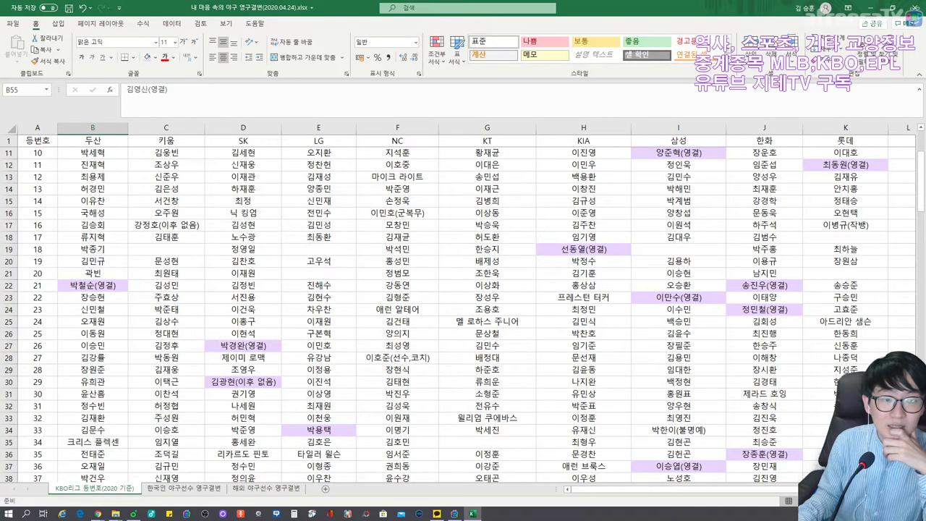
{"action": "left_click", "coordinate": [243, 382]}
{"action": "scroll", "coordinate": [243, 382], "scroll_direction": "down", "scroll_amount": 2}
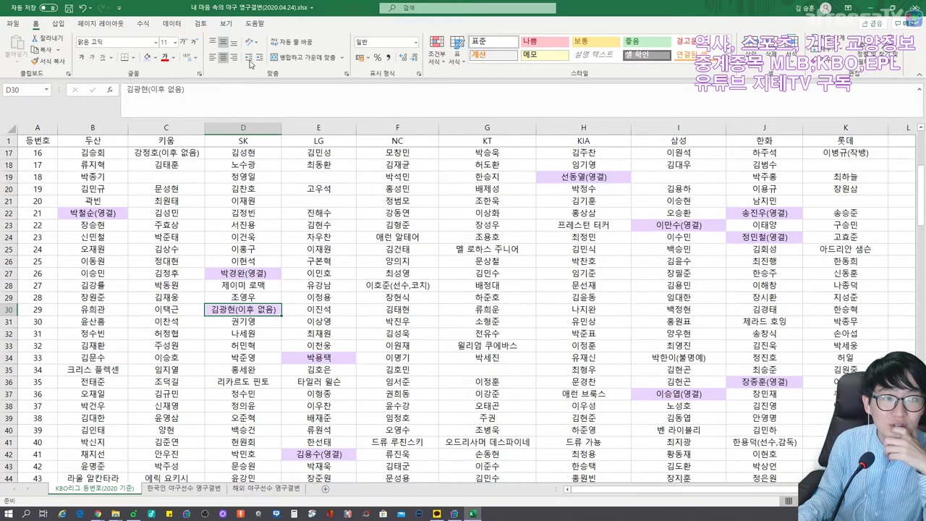
{"action": "left_click", "coordinate": [155, 57]}
{"action": "left_click", "coordinate": [154, 176]}
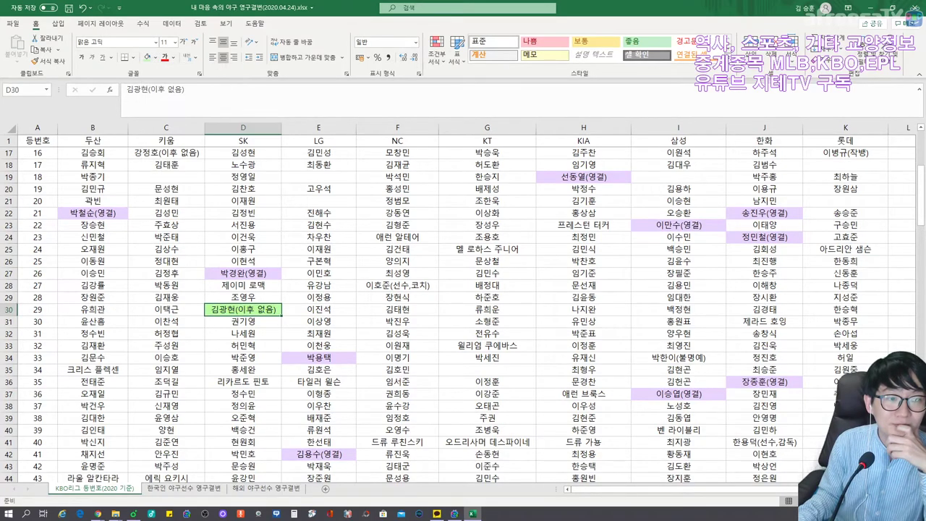
{"action": "scroll", "coordinate": [463, 315], "scroll_direction": "down", "scroll_amount": 2}
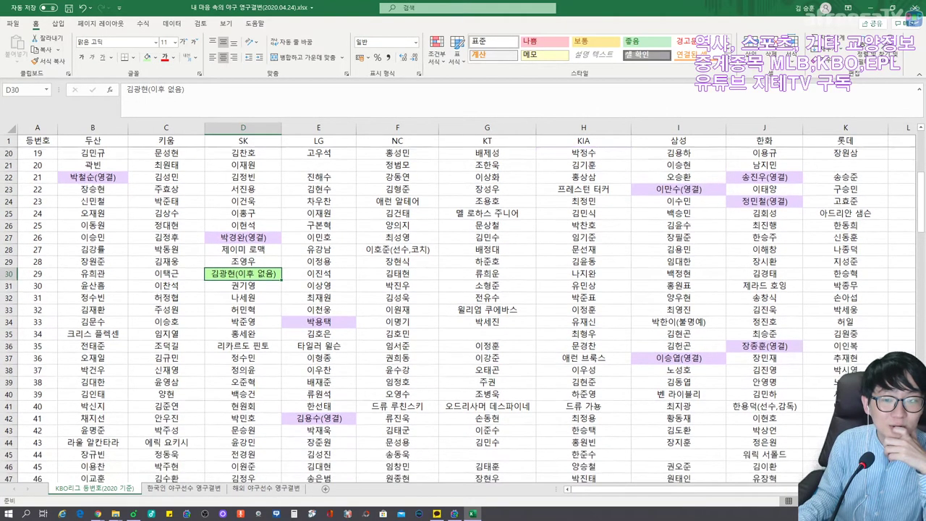
Step: Fill 이상훈(선수,코치), LG number 47 (E48), with the recently used light green
{"action": "scroll", "coordinate": [463, 315], "scroll_direction": "up", "scroll_amount": 4}
{"action": "scroll", "coordinate": [463, 314], "scroll_direction": "up", "scroll_amount": 3}
{"action": "scroll", "coordinate": [463, 314], "scroll_direction": "down", "scroll_amount": 7}
{"action": "scroll", "coordinate": [463, 315], "scroll_direction": "down", "scroll_amount": 3}
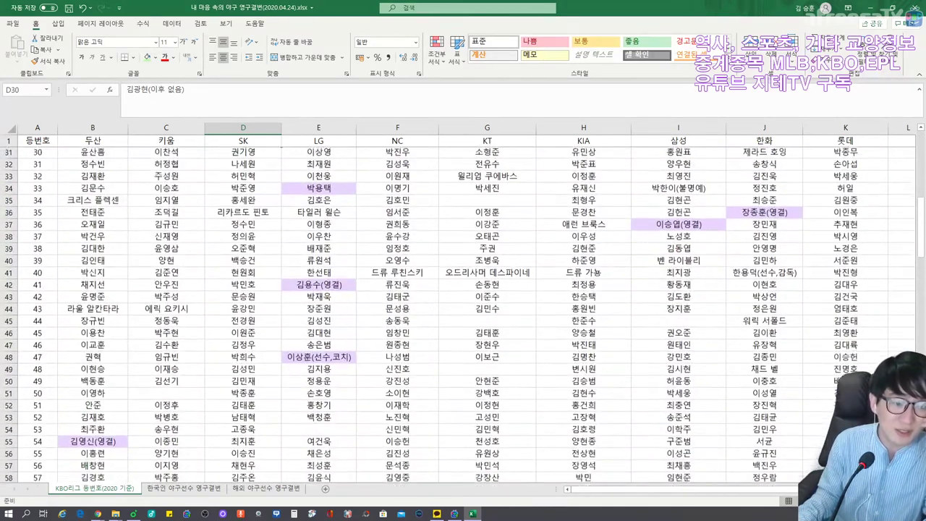
{"action": "left_click", "coordinate": [318, 345]}
{"action": "left_click", "coordinate": [147, 57]}
Step: Change the fill of 박용택, LG number 33 (E34), to light green
{"action": "scroll", "coordinate": [463, 315], "scroll_direction": "down", "scroll_amount": 1}
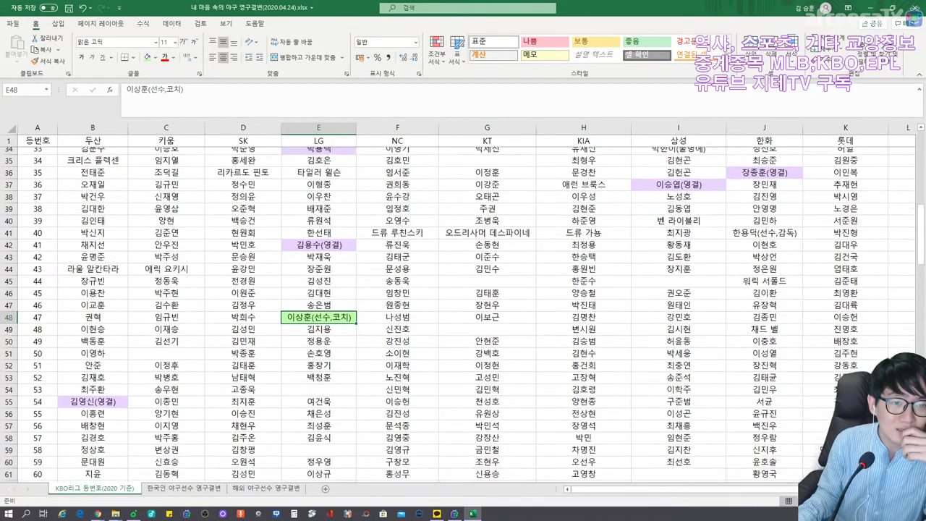
{"action": "scroll", "coordinate": [463, 315], "scroll_direction": "up", "scroll_amount": 4}
{"action": "scroll", "coordinate": [463, 314], "scroll_direction": "up", "scroll_amount": 4}
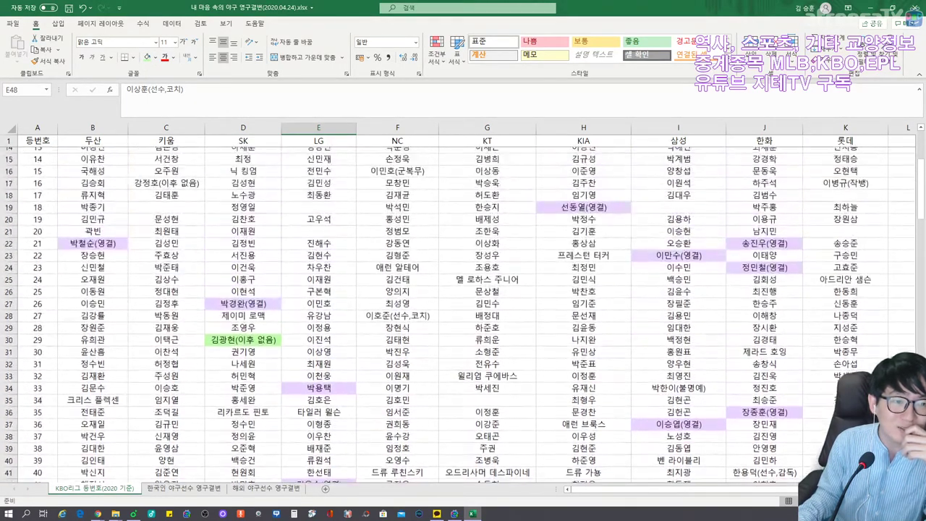
{"action": "scroll", "coordinate": [463, 315], "scroll_direction": "down", "scroll_amount": 5}
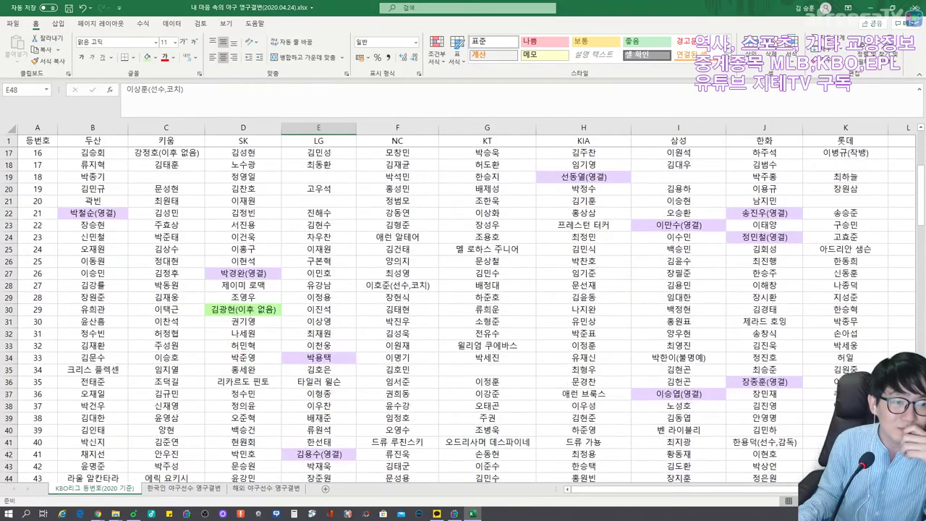
{"action": "left_click", "coordinate": [318, 249]}
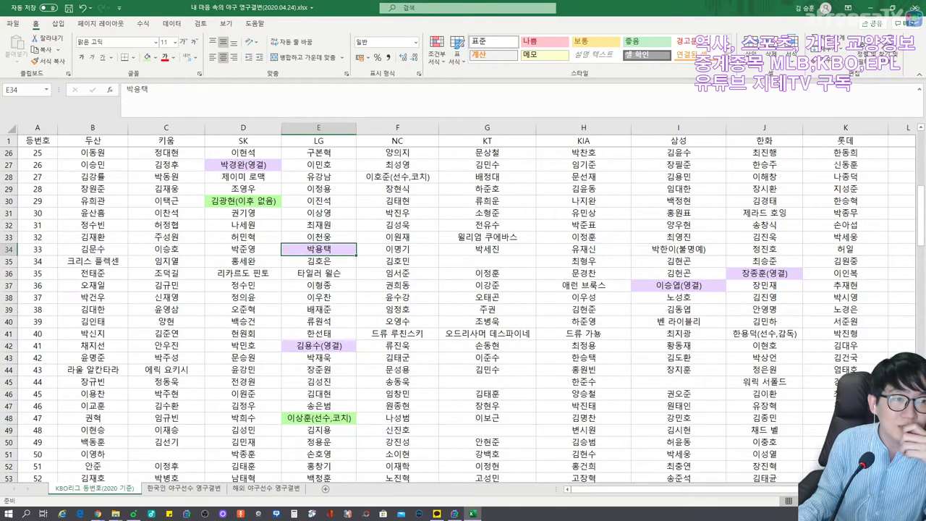
{"action": "left_click", "coordinate": [147, 57]}
Step: Change the fill of 류현진(이후 없음), 한화 number 99 (J100), to light green
{"action": "scroll", "coordinate": [463, 315], "scroll_direction": "up", "scroll_amount": 2}
{"action": "scroll", "coordinate": [463, 315], "scroll_direction": "up", "scroll_amount": 6}
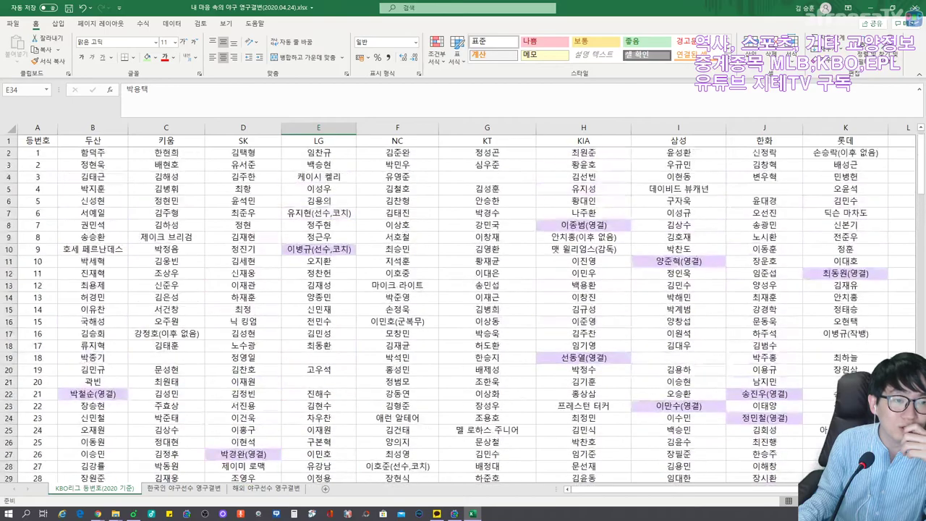
{"action": "scroll", "coordinate": [463, 314], "scroll_direction": "down", "scroll_amount": 14}
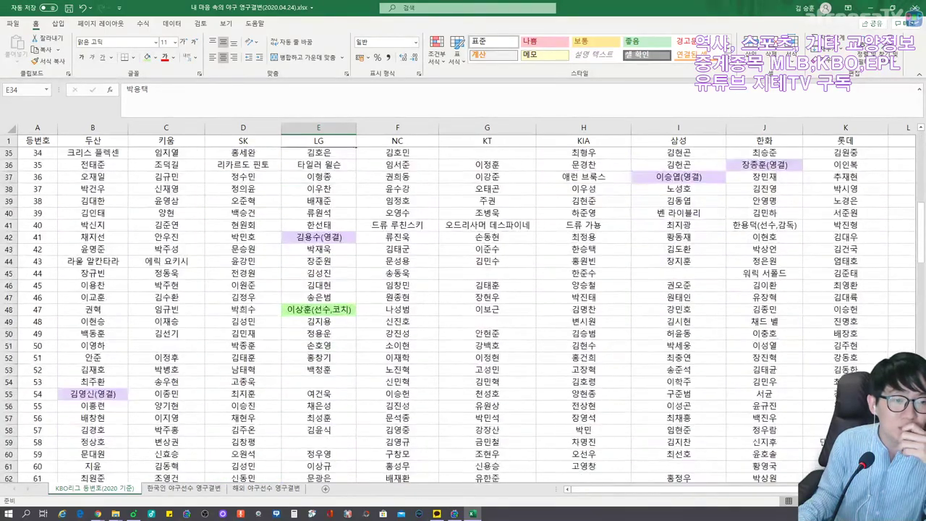
{"action": "scroll", "coordinate": [463, 314], "scroll_direction": "down", "scroll_amount": 6}
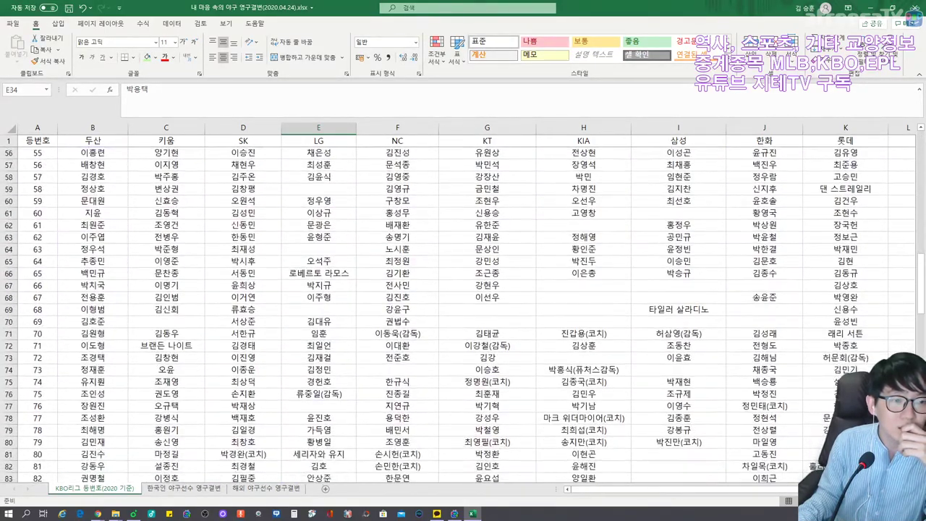
{"action": "scroll", "coordinate": [463, 315], "scroll_direction": "down", "scroll_amount": 7}
{"action": "left_click", "coordinate": [764, 358]}
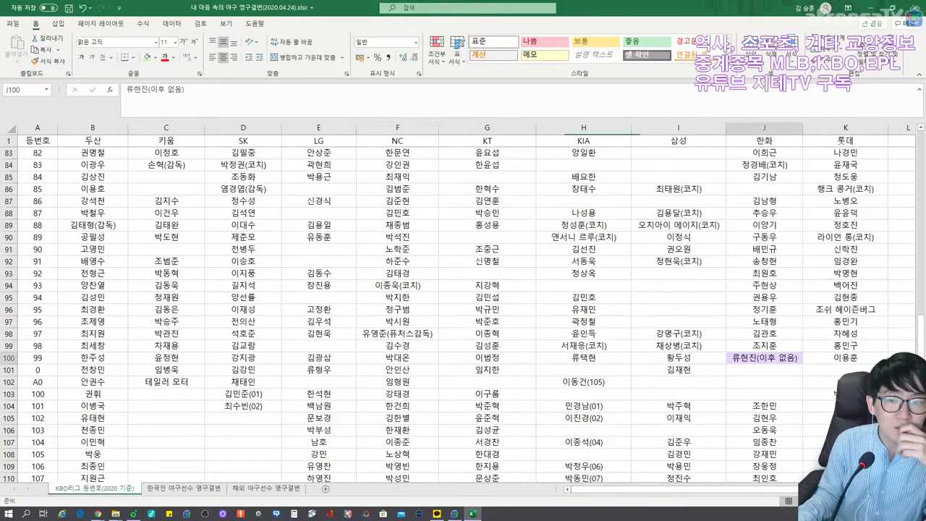
{"action": "left_click", "coordinate": [147, 57]}
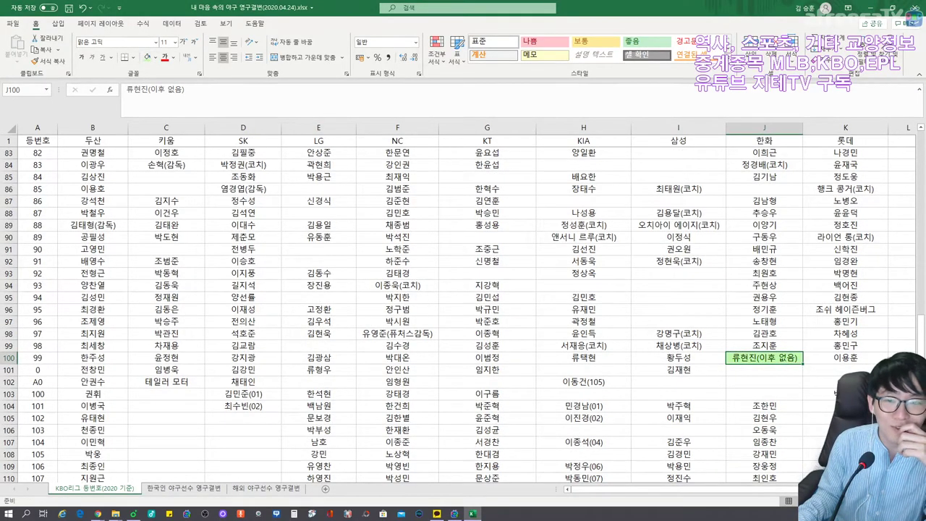
Step: Review the purple and green highlights across all teams on the KBO sheet and return to the number 1 row (B2)
{"action": "scroll", "coordinate": [463, 315], "scroll_direction": "down", "scroll_amount": 5}
{"action": "scroll", "coordinate": [463, 315], "scroll_direction": "up", "scroll_amount": 17}
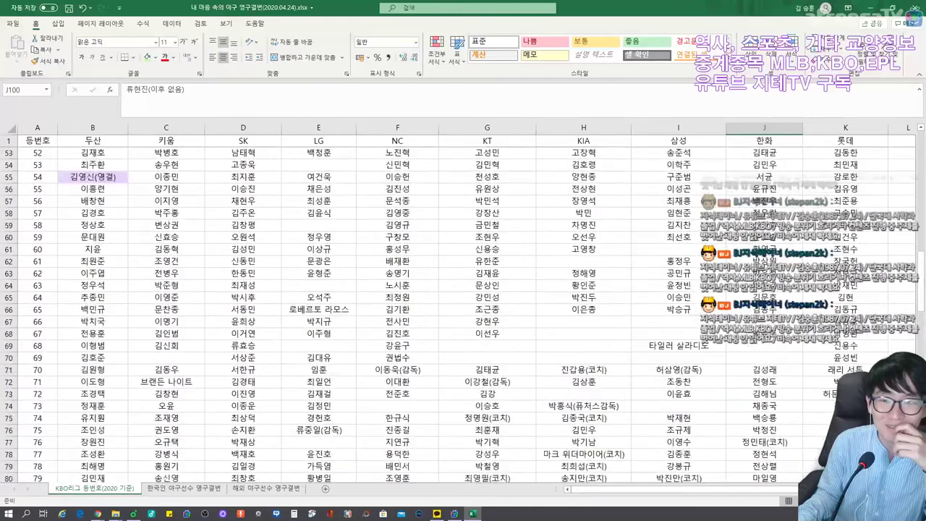
{"action": "scroll", "coordinate": [463, 314], "scroll_direction": "up", "scroll_amount": 9}
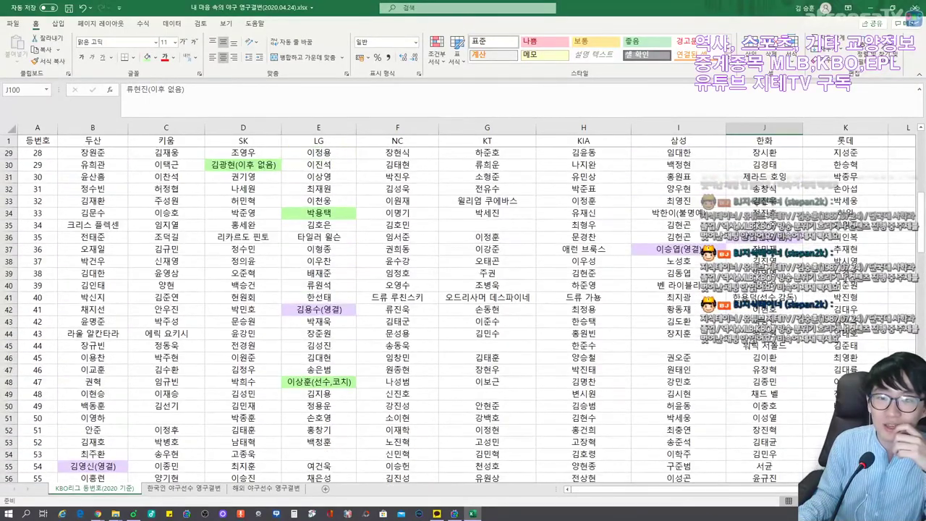
{"action": "scroll", "coordinate": [462, 314], "scroll_direction": "up", "scroll_amount": 3}
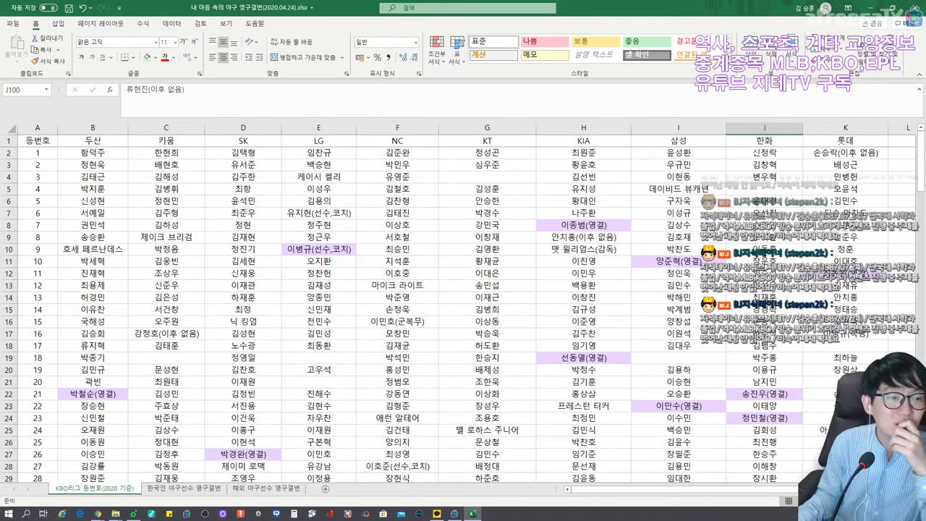
{"action": "scroll", "coordinate": [463, 315], "scroll_direction": "down", "scroll_amount": 16}
{"action": "scroll", "coordinate": [463, 314], "scroll_direction": "up", "scroll_amount": 16}
{"action": "scroll", "coordinate": [463, 315], "scroll_direction": "down", "scroll_amount": 15}
{"action": "scroll", "coordinate": [463, 314], "scroll_direction": "up", "scroll_amount": 15}
{"action": "scroll", "coordinate": [463, 315], "scroll_direction": "down", "scroll_amount": 4}
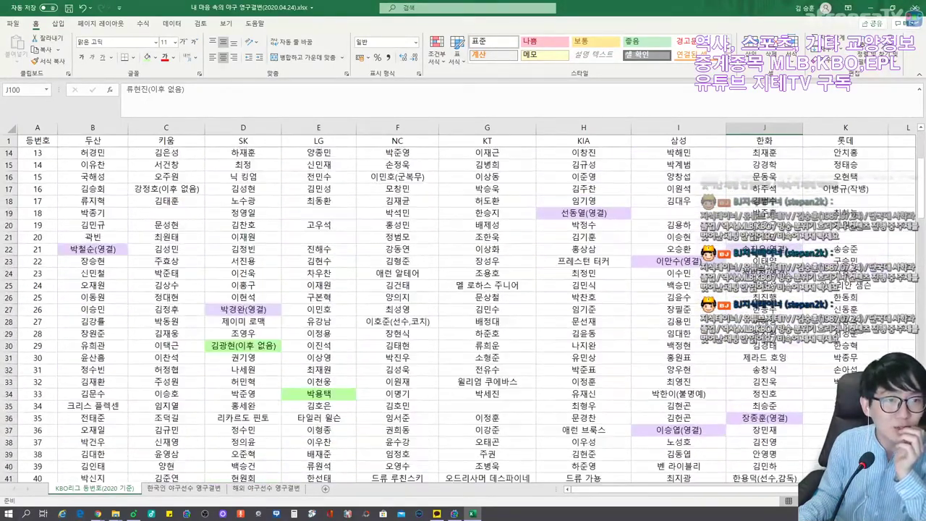
{"action": "scroll", "coordinate": [463, 315], "scroll_direction": "down", "scroll_amount": 6}
{"action": "scroll", "coordinate": [463, 315], "scroll_direction": "up", "scroll_amount": 10}
{"action": "scroll", "coordinate": [463, 315], "scroll_direction": "down", "scroll_amount": 5}
{"action": "scroll", "coordinate": [463, 315], "scroll_direction": "down", "scroll_amount": 4}
{"action": "scroll", "coordinate": [463, 315], "scroll_direction": "up", "scroll_amount": 9}
{"action": "scroll", "coordinate": [463, 315], "scroll_direction": "down", "scroll_amount": 5}
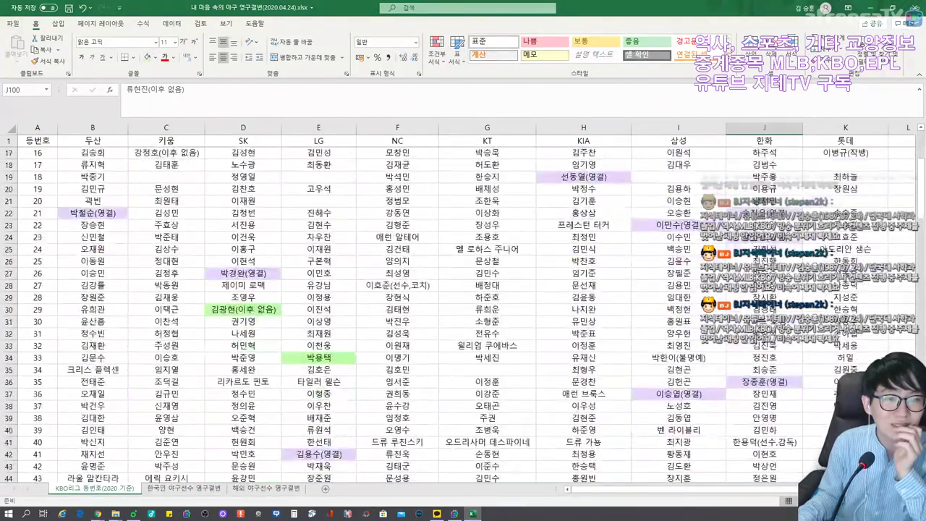
{"action": "scroll", "coordinate": [463, 314], "scroll_direction": "down", "scroll_amount": 5}
{"action": "scroll", "coordinate": [463, 315], "scroll_direction": "up", "scroll_amount": 10}
{"action": "scroll", "coordinate": [463, 314], "scroll_direction": "down", "scroll_amount": 4}
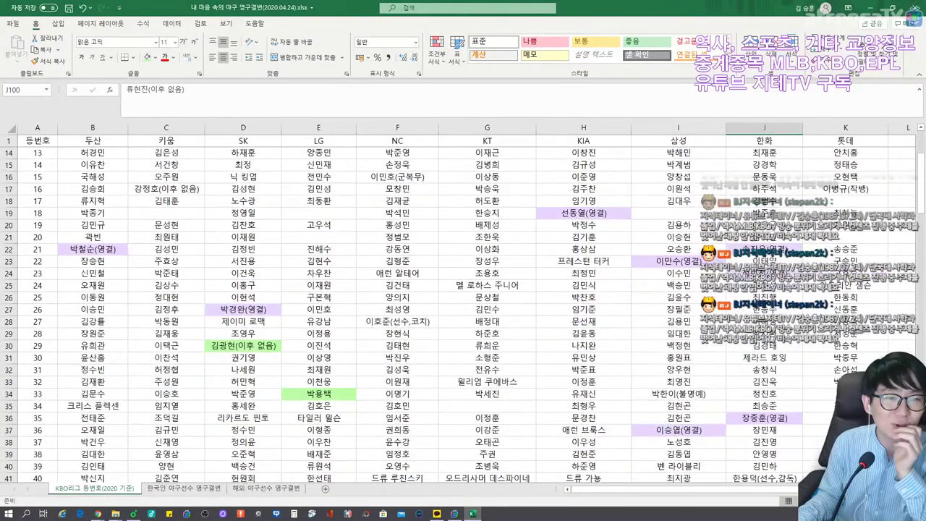
{"action": "scroll", "coordinate": [463, 315], "scroll_direction": "down", "scroll_amount": 6}
{"action": "scroll", "coordinate": [463, 315], "scroll_direction": "up", "scroll_amount": 10}
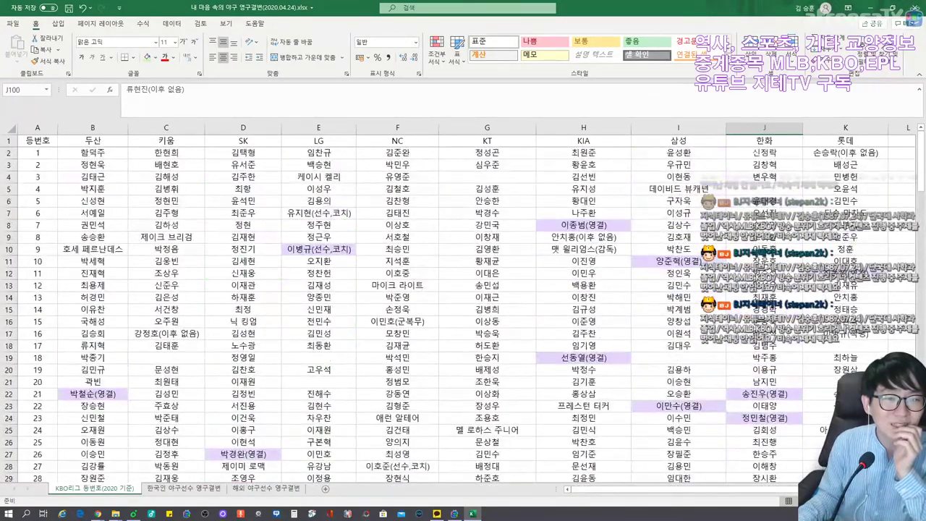
{"action": "scroll", "coordinate": [463, 315], "scroll_direction": "down", "scroll_amount": 7}
{"action": "left_click", "coordinate": [311, 285]}
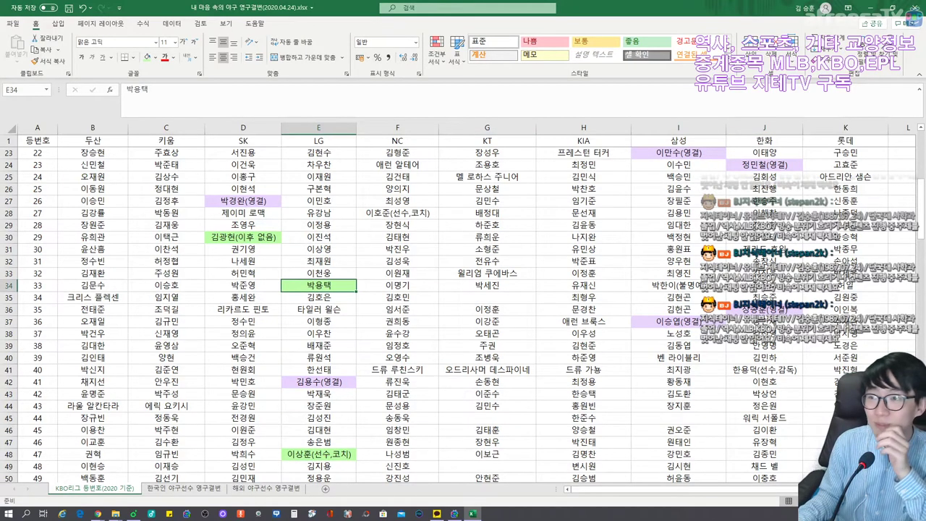
{"action": "scroll", "coordinate": [463, 314], "scroll_direction": "up", "scroll_amount": 7}
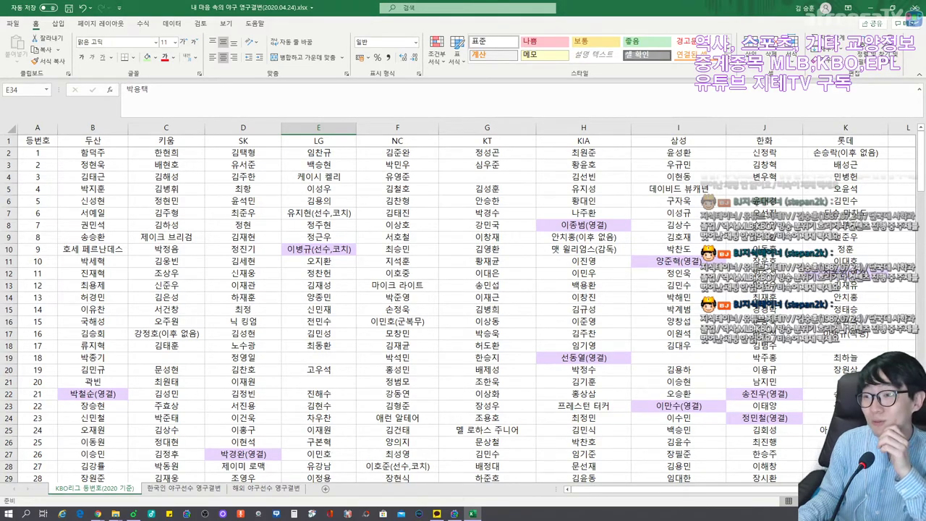
{"action": "scroll", "coordinate": [463, 315], "scroll_direction": "down", "scroll_amount": 7}
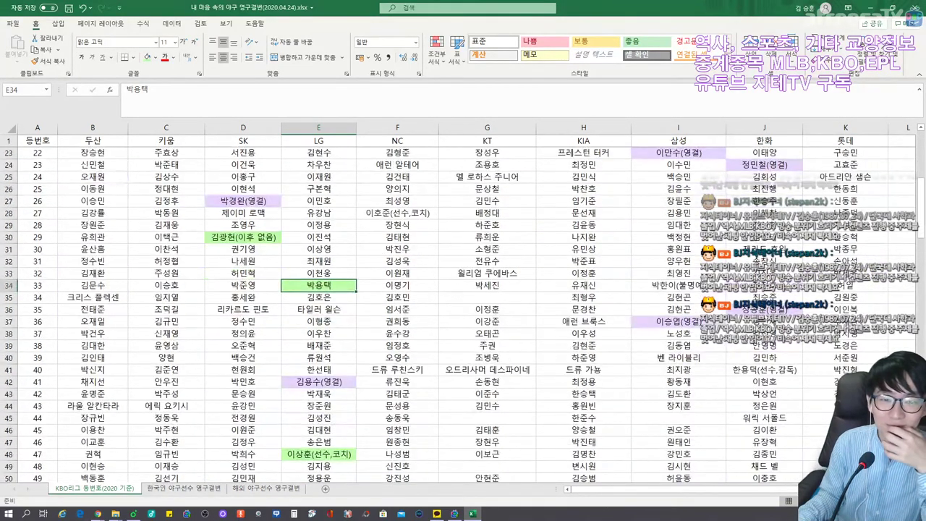
{"action": "scroll", "coordinate": [463, 315], "scroll_direction": "up", "scroll_amount": 5}
{"action": "scroll", "coordinate": [463, 314], "scroll_direction": "down", "scroll_amount": 2}
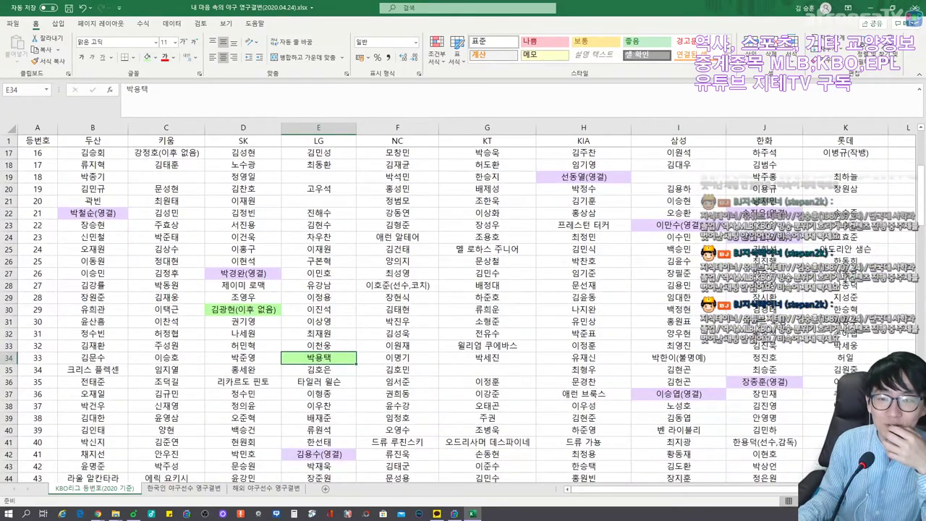
{"action": "scroll", "coordinate": [463, 314], "scroll_direction": "up", "scroll_amount": 1}
{"action": "scroll", "coordinate": [463, 315], "scroll_direction": "up", "scroll_amount": 3}
{"action": "scroll", "coordinate": [463, 314], "scroll_direction": "down", "scroll_amount": 13}
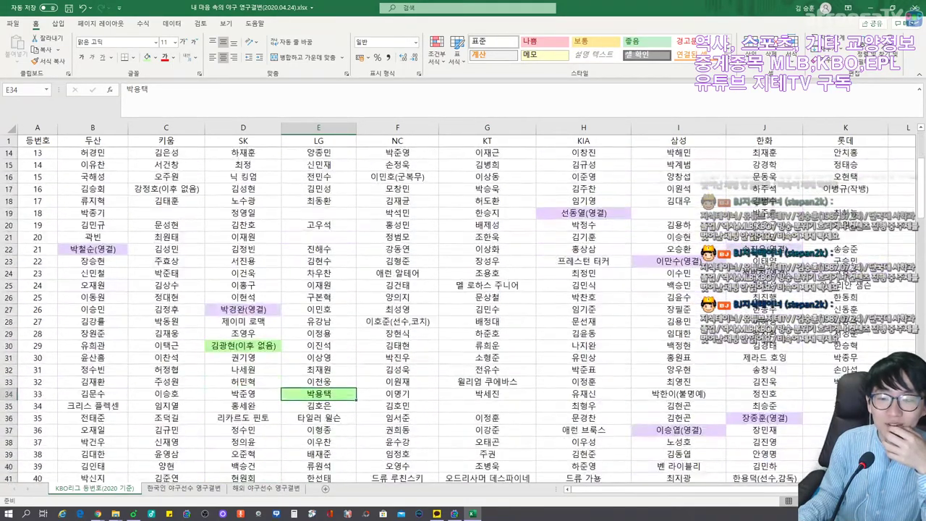
{"action": "scroll", "coordinate": [463, 314], "scroll_direction": "down", "scroll_amount": 4}
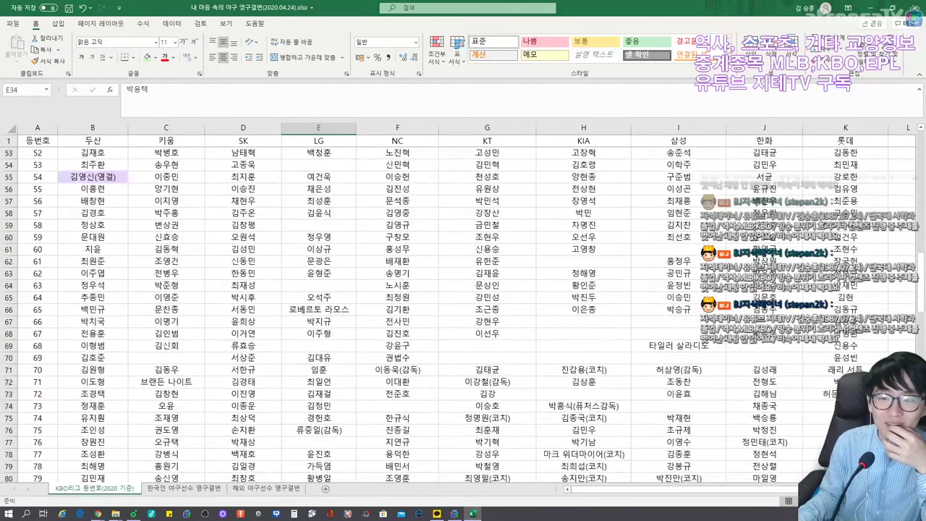
{"action": "scroll", "coordinate": [463, 315], "scroll_direction": "up", "scroll_amount": 7}
{"action": "scroll", "coordinate": [463, 315], "scroll_direction": "up", "scroll_amount": 10}
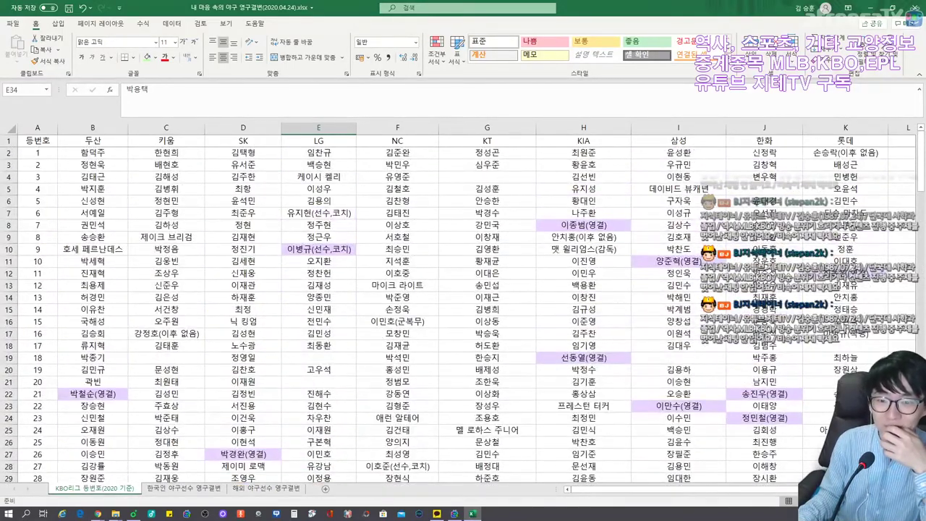
{"action": "scroll", "coordinate": [463, 315], "scroll_direction": "down", "scroll_amount": 3}
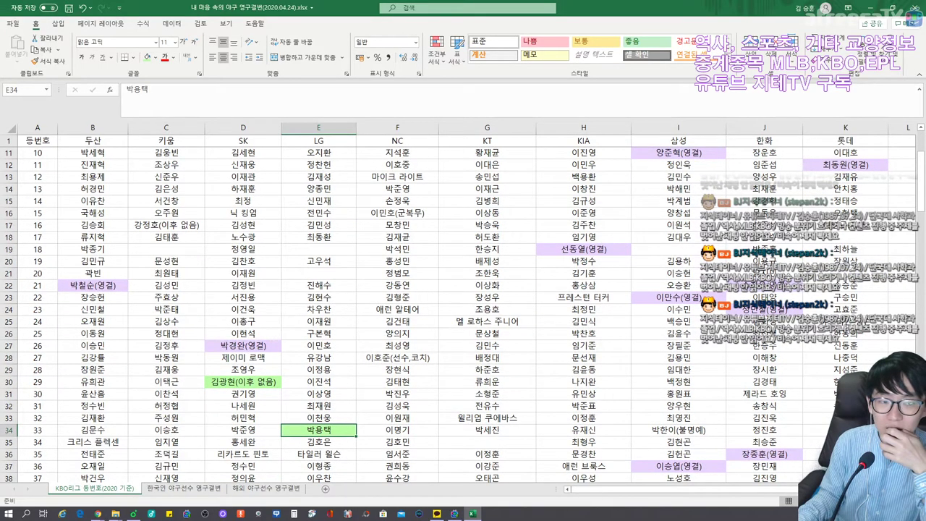
{"action": "scroll", "coordinate": [463, 314], "scroll_direction": "down", "scroll_amount": 3}
{"action": "scroll", "coordinate": [463, 315], "scroll_direction": "up", "scroll_amount": 6}
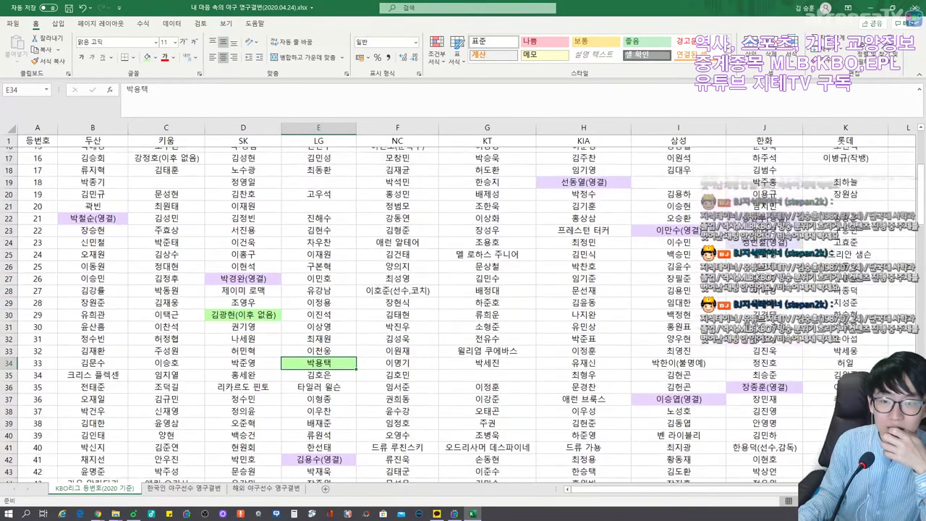
{"action": "scroll", "coordinate": [463, 315], "scroll_direction": "down", "scroll_amount": 8}
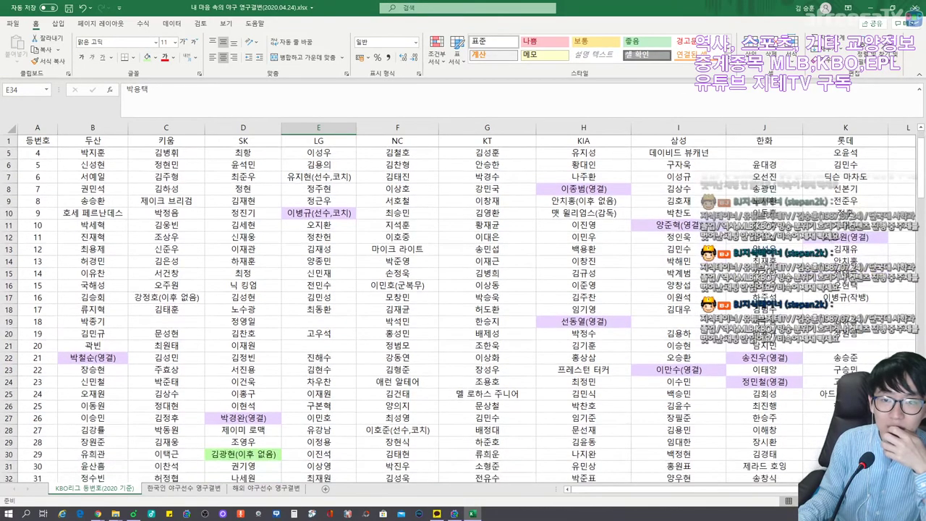
{"action": "scroll", "coordinate": [463, 315], "scroll_direction": "up", "scroll_amount": 8}
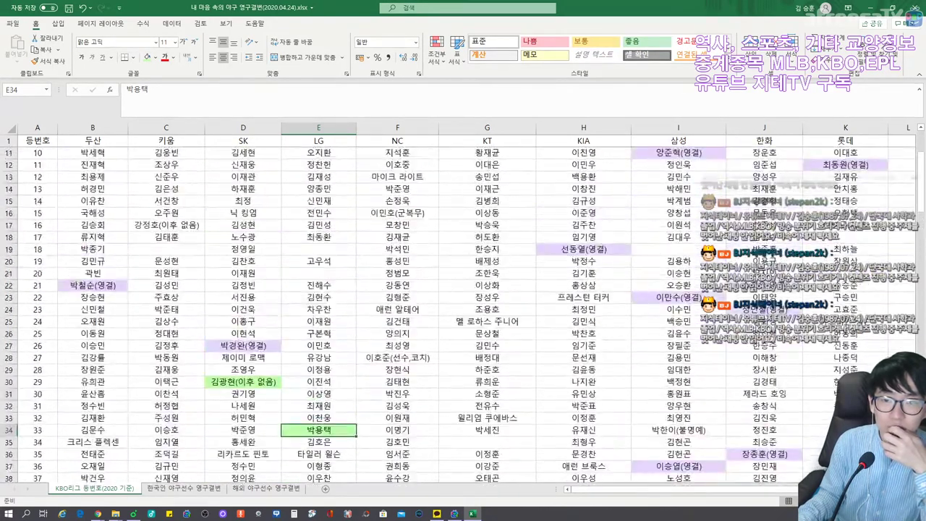
{"action": "scroll", "coordinate": [463, 315], "scroll_direction": "down", "scroll_amount": 14}
{"action": "scroll", "coordinate": [463, 315], "scroll_direction": "down", "scroll_amount": 13}
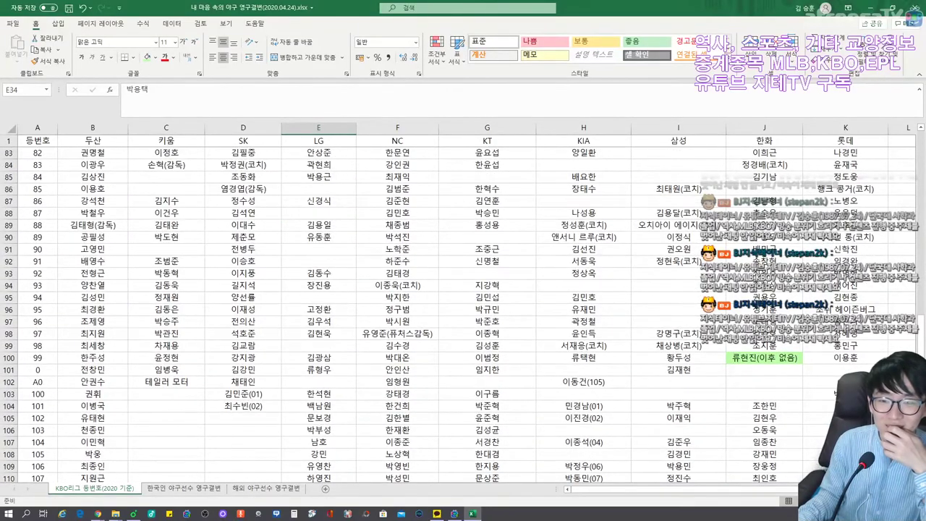
{"action": "scroll", "coordinate": [463, 315], "scroll_direction": "up", "scroll_amount": 20}
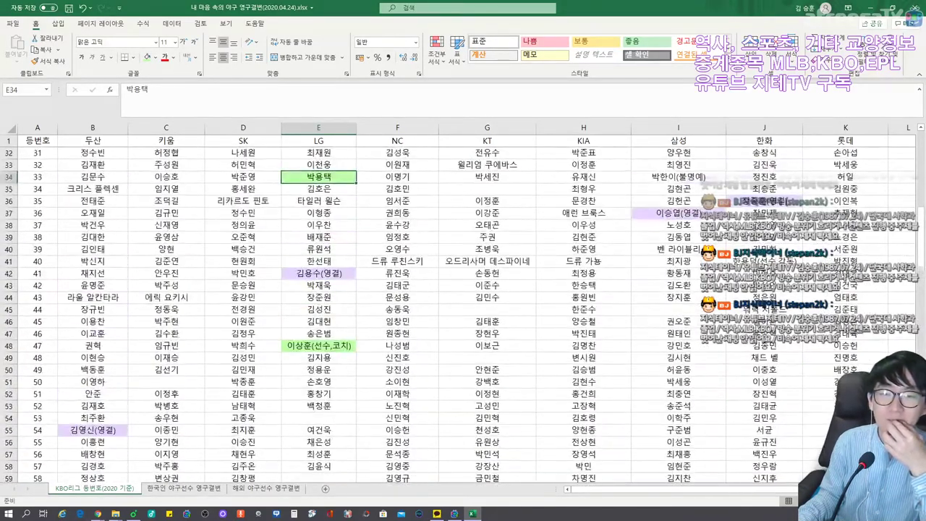
{"action": "scroll", "coordinate": [463, 315], "scroll_direction": "up", "scroll_amount": 4}
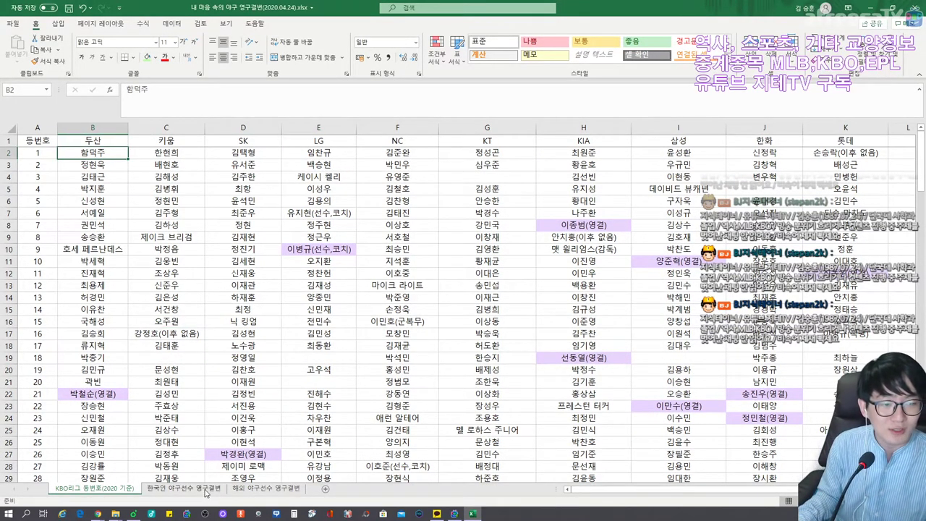
Step: Switch to the 한국인 야구선수 영구결번 sheet and review its color-coded player list from number 1 through 00번
{"action": "left_click", "coordinate": [209, 491]}
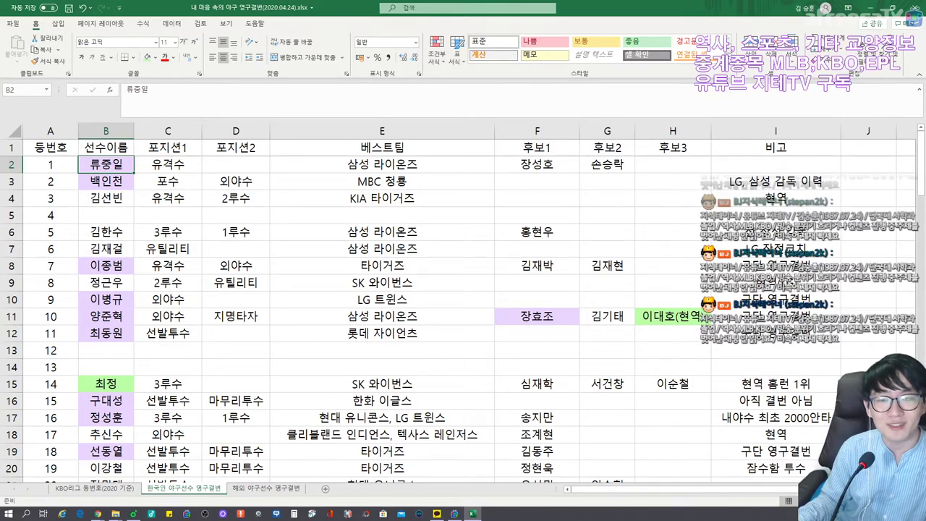
{"action": "scroll", "coordinate": [463, 311], "scroll_direction": "down", "scroll_amount": 19}
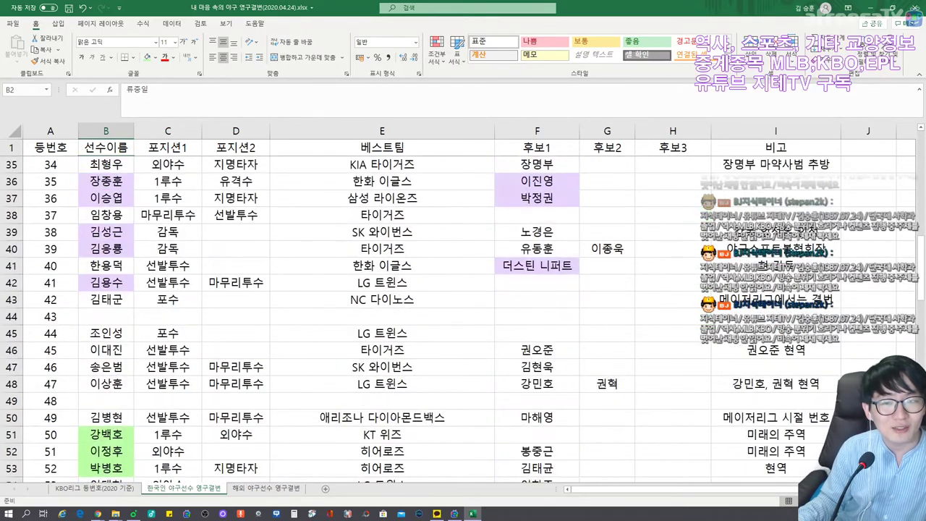
{"action": "scroll", "coordinate": [463, 311], "scroll_direction": "down", "scroll_amount": 9}
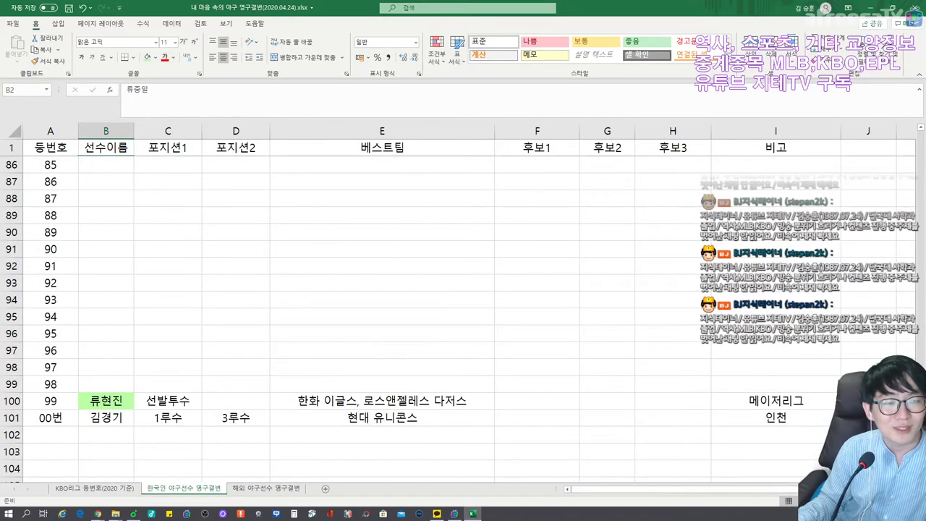
{"action": "scroll", "coordinate": [463, 311], "scroll_direction": "up", "scroll_amount": 16}
{"action": "scroll", "coordinate": [463, 311], "scroll_direction": "up", "scroll_amount": 12}
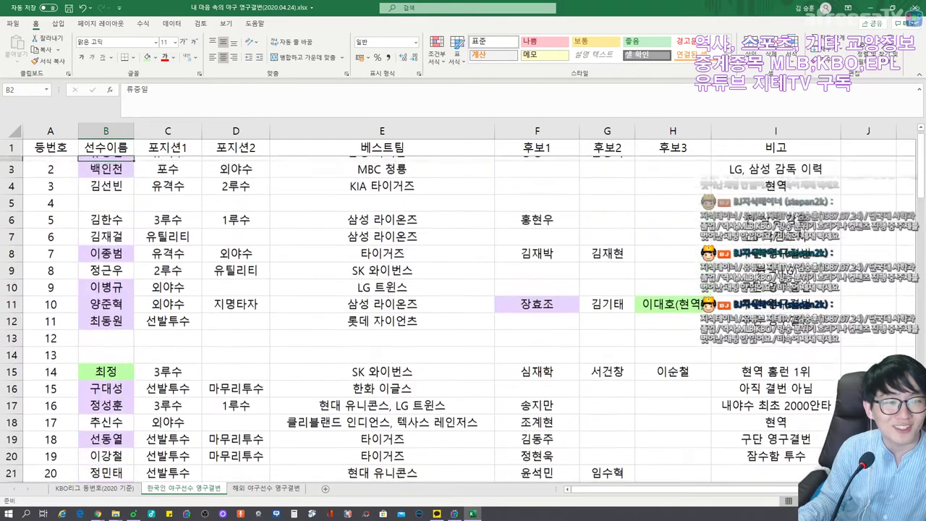
Step: Switch to the 해외 야구선수 영구결번 sheet and review its color-coded player list from number 1 through 51
{"action": "left_click", "coordinate": [266, 489]}
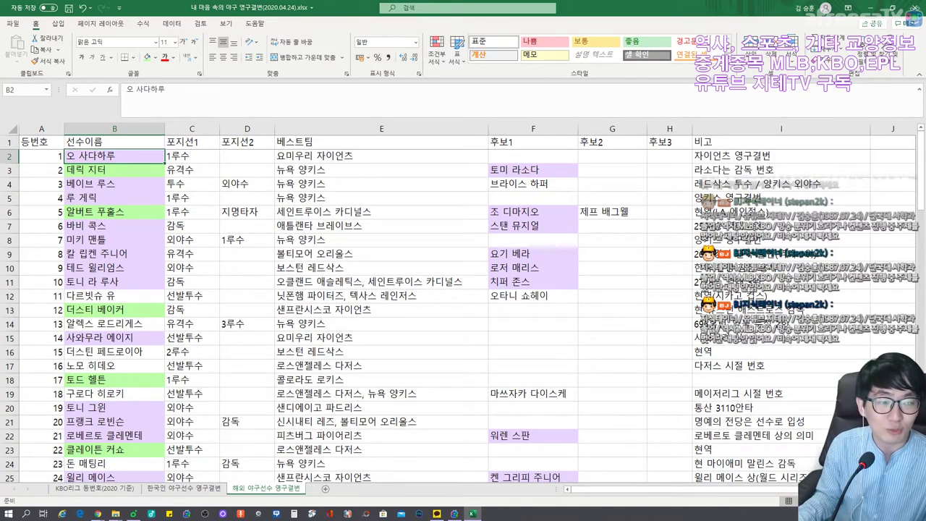
{"action": "scroll", "coordinate": [463, 304], "scroll_direction": "down", "scroll_amount": 2}
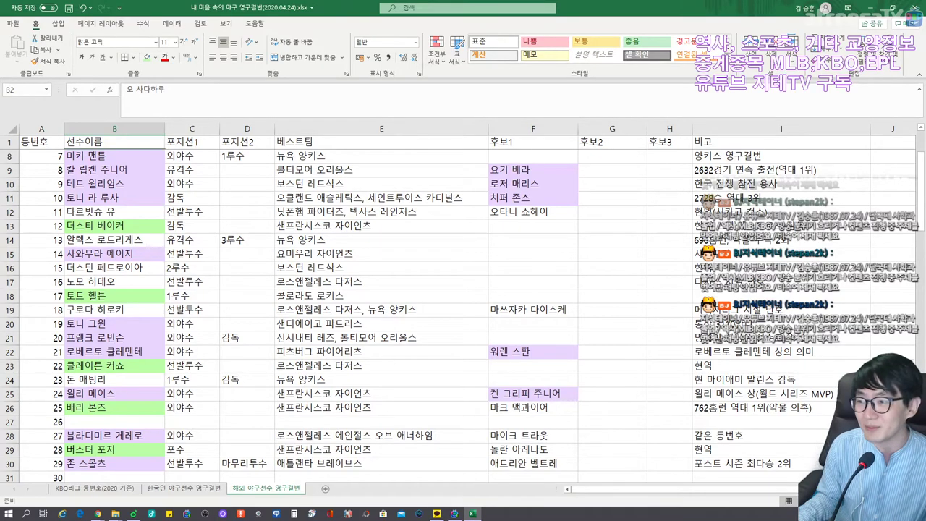
{"action": "scroll", "coordinate": [463, 304], "scroll_direction": "down", "scroll_amount": 1}
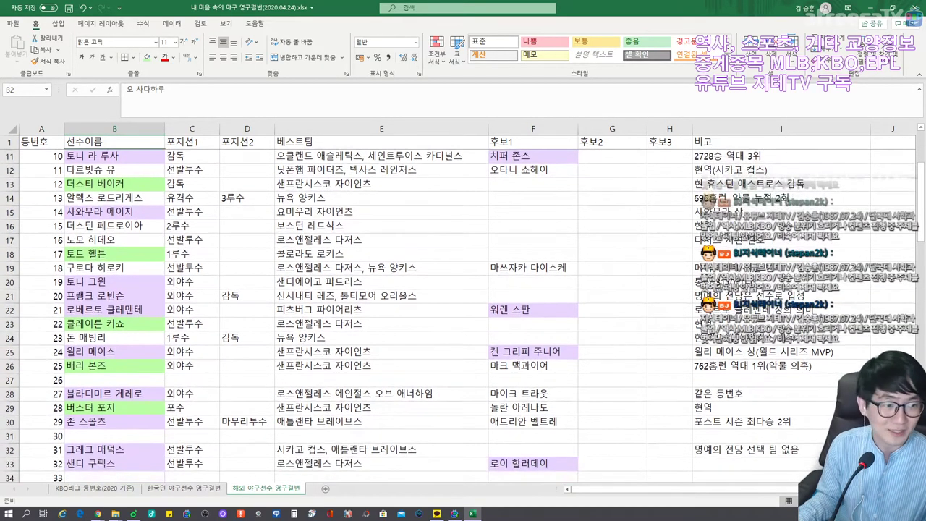
{"action": "scroll", "coordinate": [463, 303], "scroll_direction": "down", "scroll_amount": 1}
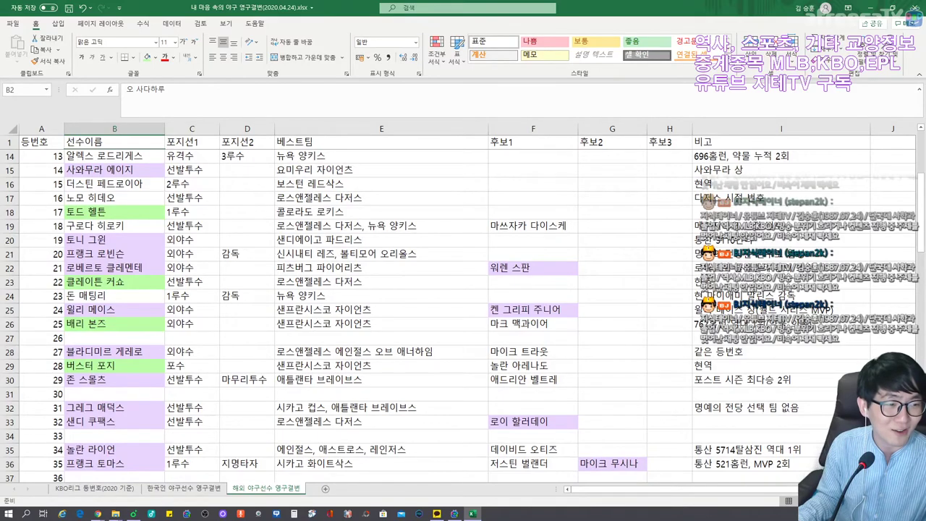
{"action": "scroll", "coordinate": [463, 304], "scroll_direction": "down", "scroll_amount": 1}
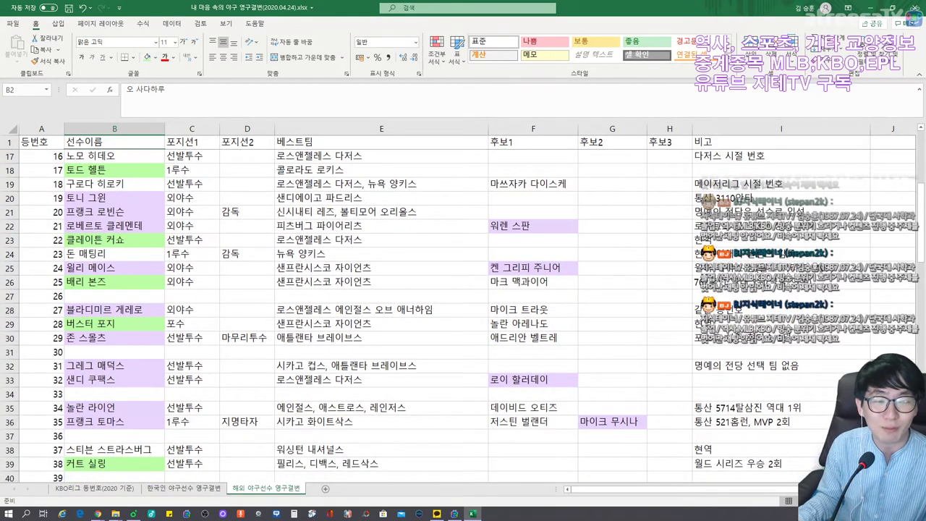
{"action": "scroll", "coordinate": [463, 304], "scroll_direction": "down", "scroll_amount": 2}
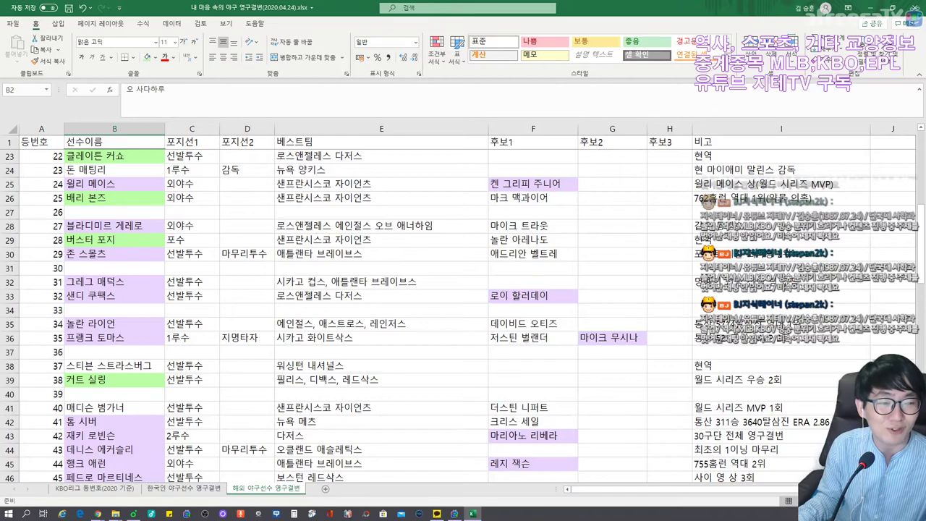
{"action": "scroll", "coordinate": [463, 316], "scroll_direction": "down", "scroll_amount": 2}
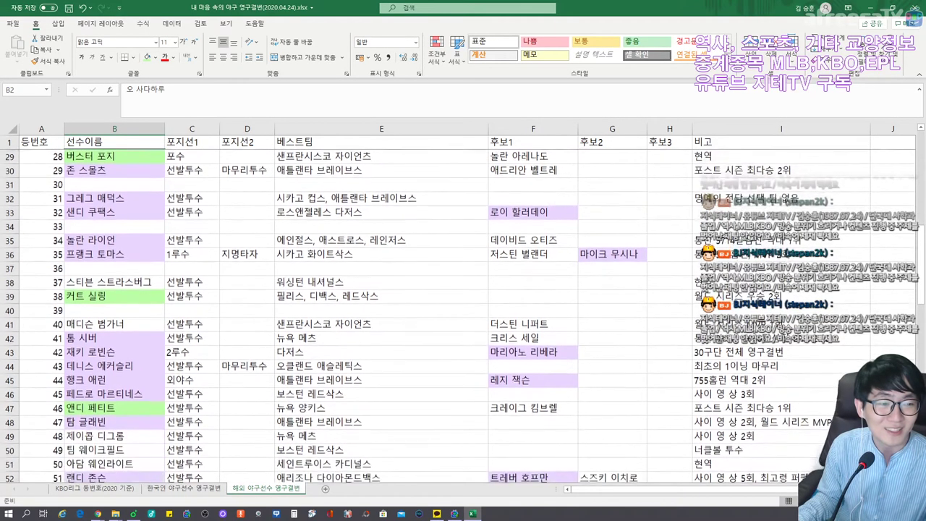
Step: Replace the 비고 entry for 스티븐 스트라스버그, number 37 (I38), with "월드 시리즈 MVP 1회" and return to his name cell
{"action": "left_click", "coordinate": [780, 281]}
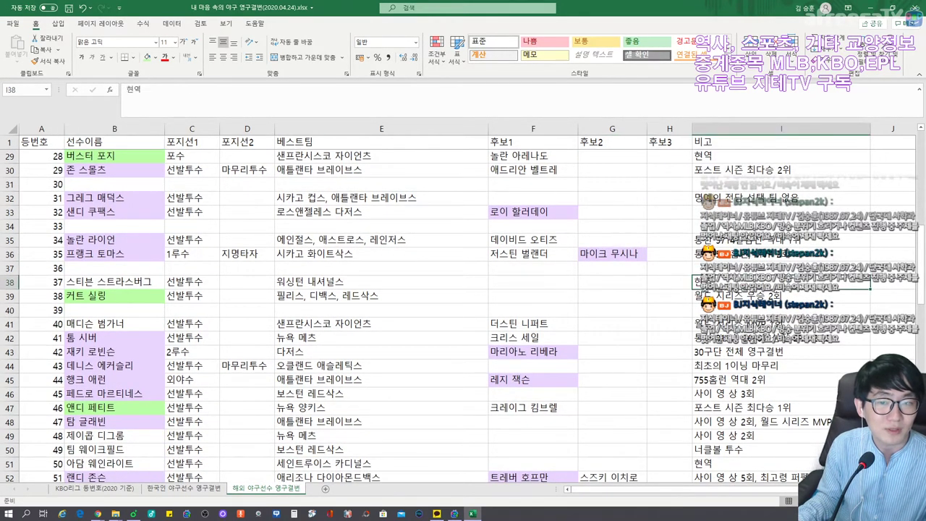
{"action": "type", "text": "월드 시리즈 우승 2회"}
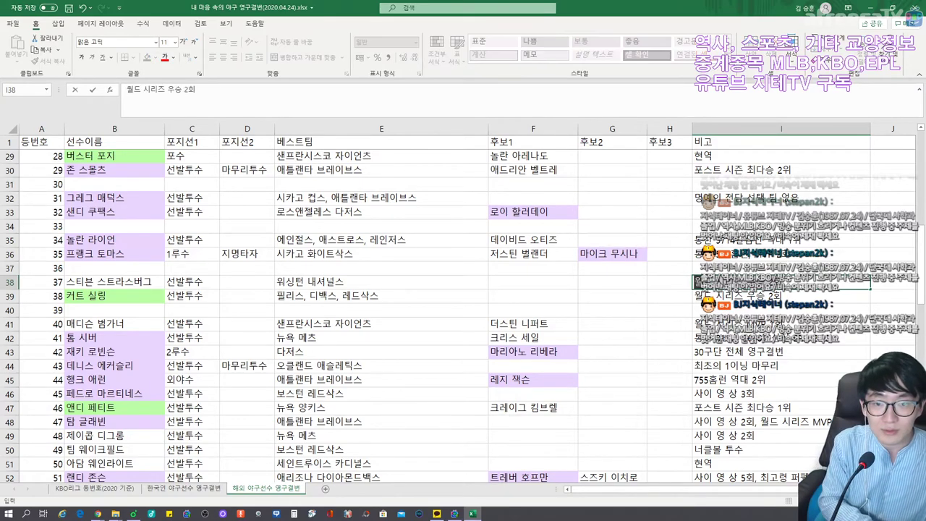
{"action": "type", "text": "즈 MVP 1회"}
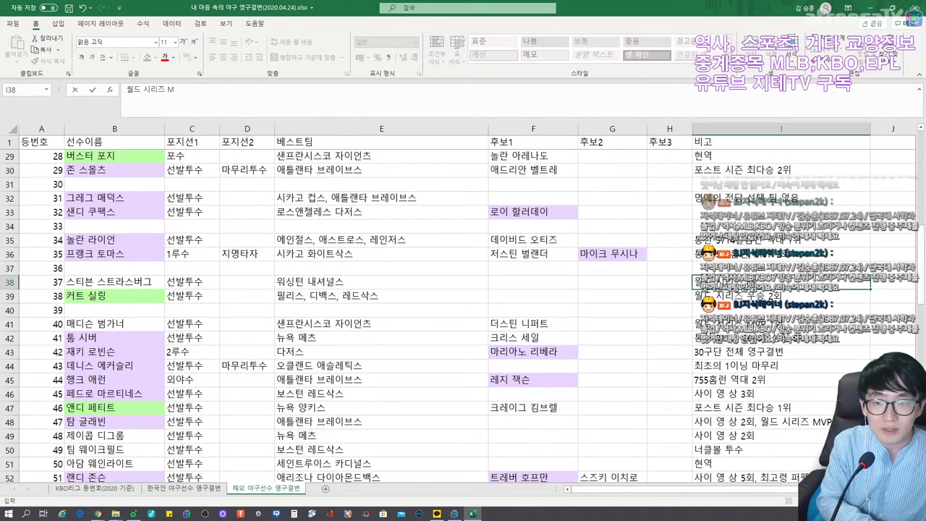
{"action": "key", "text": "Left"}
{"action": "key", "text": "Left"}
{"action": "key", "text": "Left"}
{"action": "key", "text": "Left"}
{"action": "key", "text": "Left"}
{"action": "key", "text": "Left"}
{"action": "key", "text": "Left"}
{"action": "key", "text": "Left"}
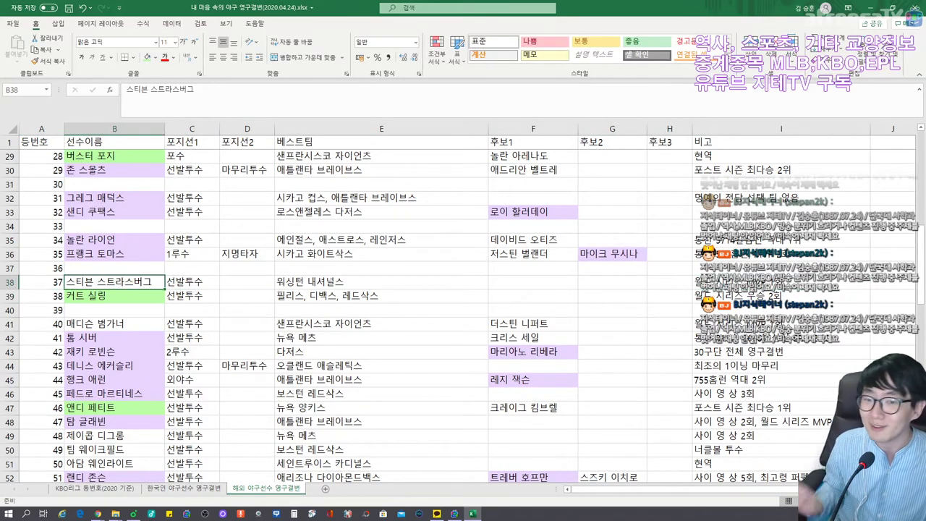
Step: Examine the overseas players with and without highlights between numbers 37 and 49, ending on 매디슨 범가너 (B41)
{"action": "key", "text": "Down"}
{"action": "key", "text": "Down"}
{"action": "key", "text": "Down"}
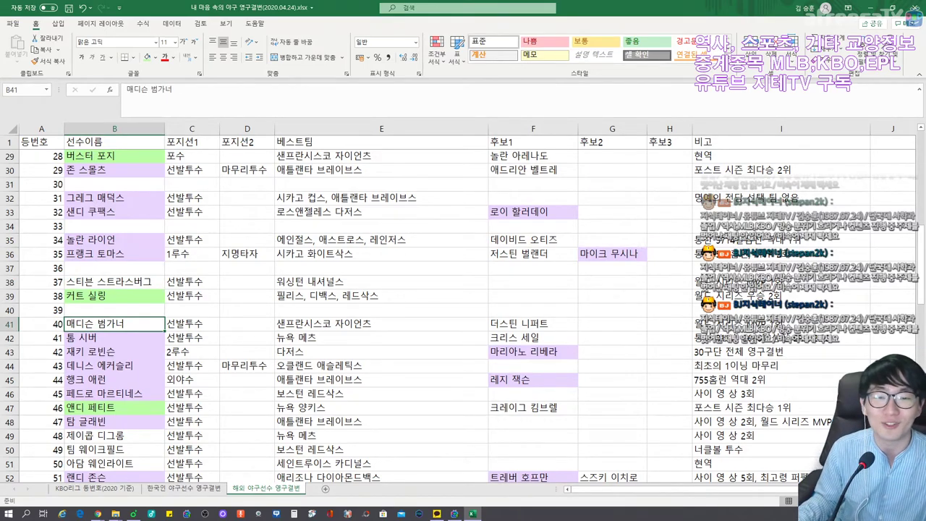
{"action": "key", "text": "Up"}
{"action": "key", "text": "Up"}
{"action": "key", "text": "Up"}
{"action": "key", "text": "Down"}
{"action": "key", "text": "Down"}
{"action": "key", "text": "Down"}
{"action": "left_click", "coordinate": [115, 282]}
{"action": "scroll", "coordinate": [114, 281], "scroll_direction": "down", "scroll_amount": 1}
{"action": "left_click", "coordinate": [115, 393]}
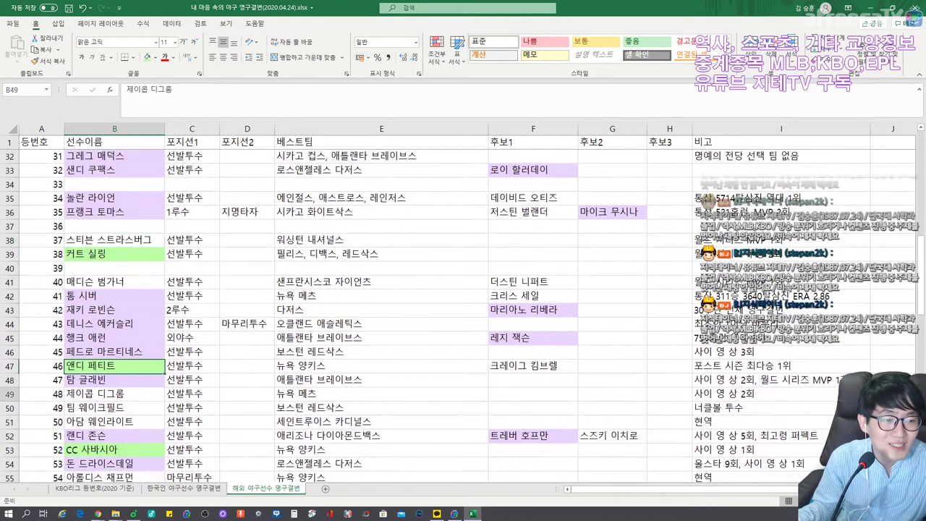
{"action": "left_click", "coordinate": [115, 407]}
{"action": "key", "text": "Up"}
{"action": "key", "text": "Up"}
{"action": "key", "text": "Up"}
{"action": "key", "text": "Up"}
{"action": "key", "text": "Up"}
{"action": "key", "text": "Up"}
{"action": "key", "text": "Up"}
{"action": "key", "text": "Up"}
{"action": "key", "text": "Up"}
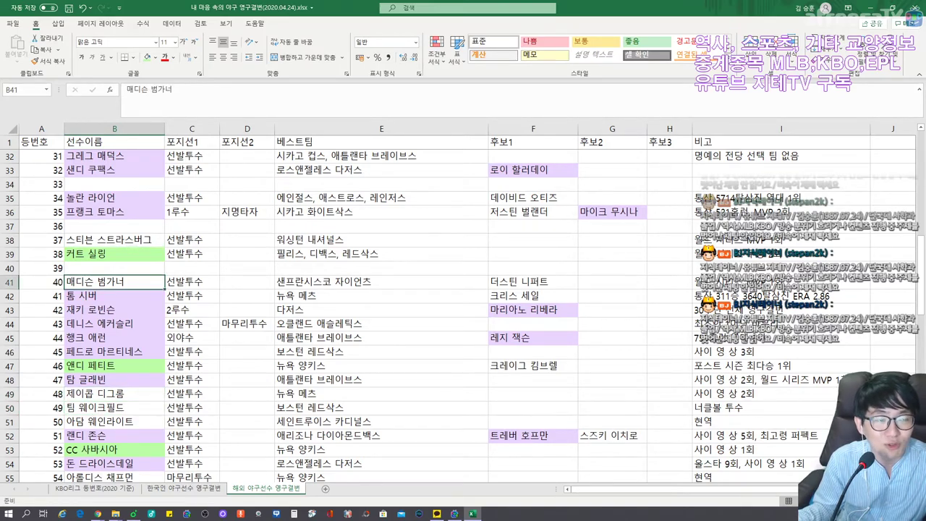
Step: Review the overseas players from number 48 through the end of the list and return to the 선수이름 header (B1)
{"action": "scroll", "coordinate": [463, 316], "scroll_direction": "down", "scroll_amount": 1}
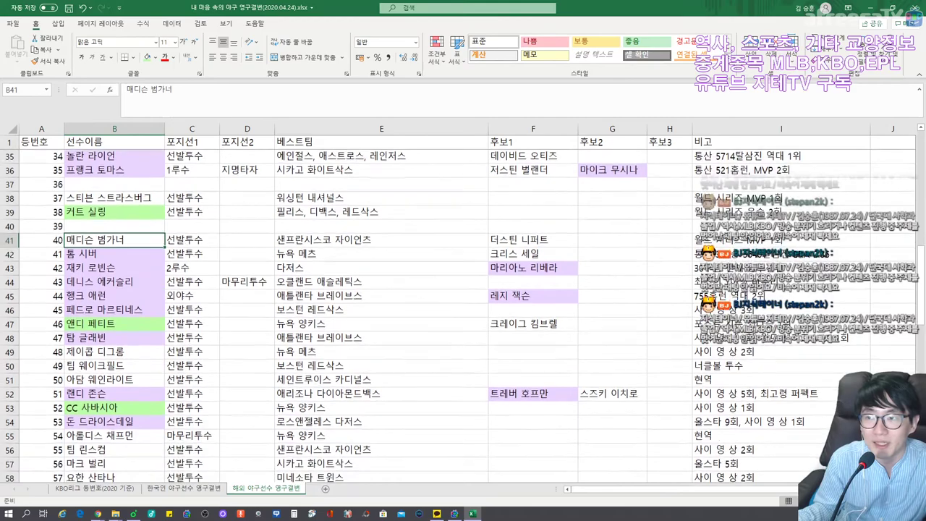
{"action": "left_click", "coordinate": [114, 351]}
{"action": "left_click", "coordinate": [114, 366]}
{"action": "key", "text": "Down"}
{"action": "scroll", "coordinate": [463, 316], "scroll_direction": "down", "scroll_amount": 2}
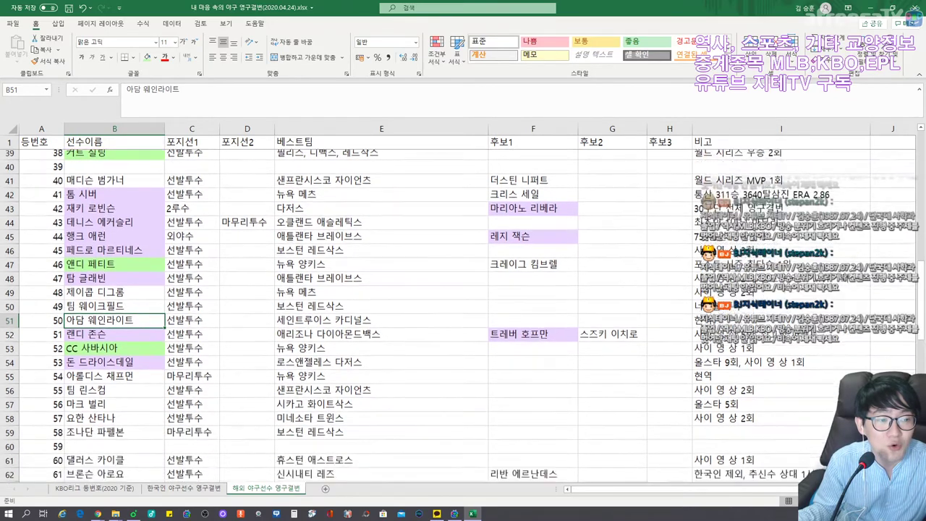
{"action": "left_click", "coordinate": [114, 324]}
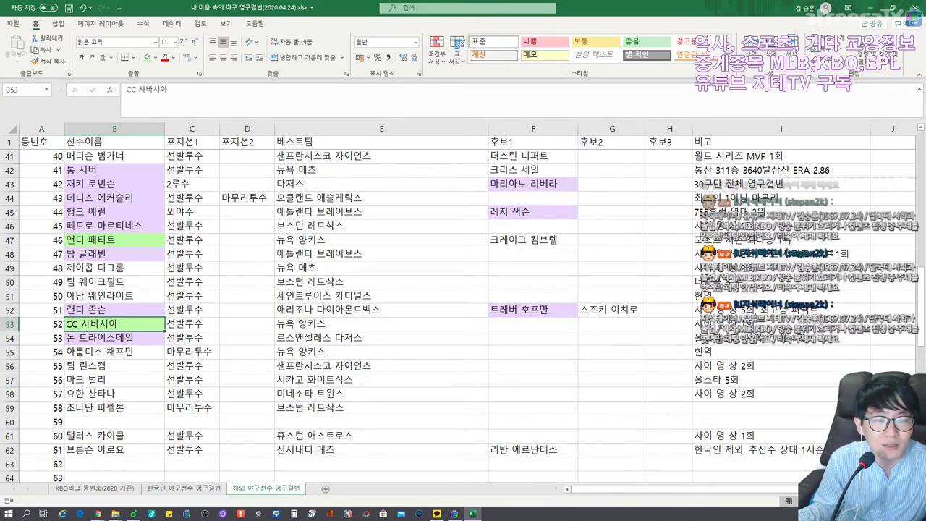
{"action": "key", "text": "Down"}
{"action": "key", "text": "Down"}
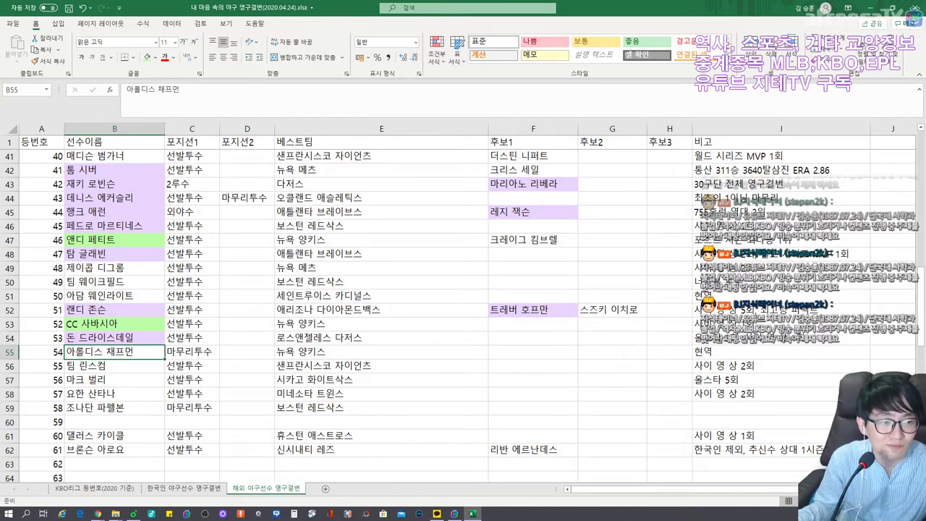
{"action": "key", "text": "Down"}
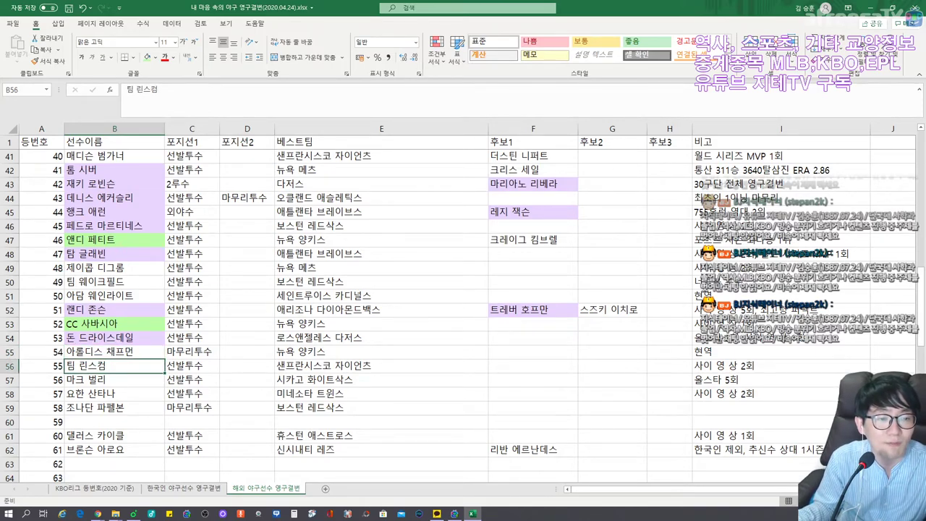
{"action": "key", "text": "Down"}
{"action": "key", "text": "Down"}
{"action": "scroll", "coordinate": [463, 311], "scroll_direction": "down", "scroll_amount": 7}
{"action": "scroll", "coordinate": [463, 311], "scroll_direction": "up", "scroll_amount": 4}
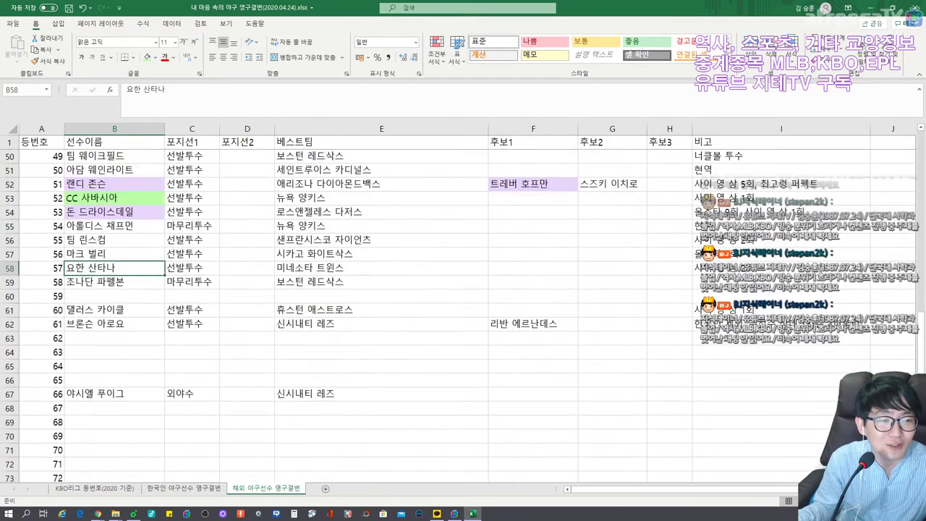
{"action": "scroll", "coordinate": [463, 316], "scroll_direction": "up", "scroll_amount": 16}
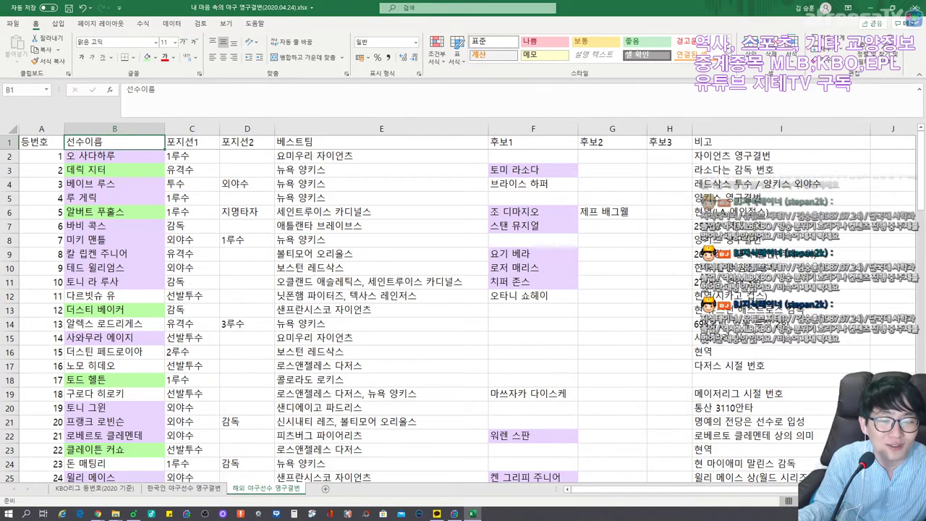
Step: Switch to the 한국인 야구선수 영구결번 sheet and review its highlighted players from number 1 to 박용택, number 33 (B34)
{"action": "left_click", "coordinate": [192, 489]}
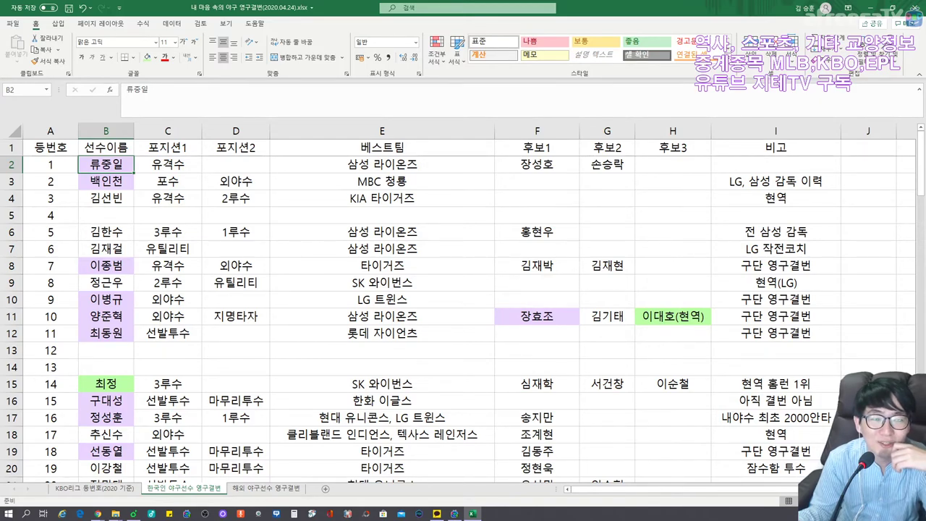
{"action": "scroll", "coordinate": [463, 311], "scroll_direction": "down", "scroll_amount": 2}
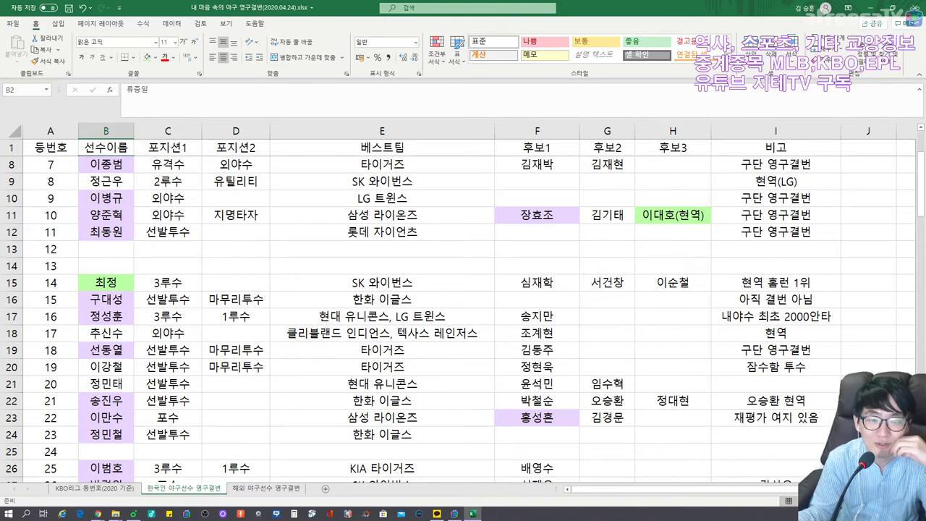
{"action": "scroll", "coordinate": [462, 311], "scroll_direction": "down", "scroll_amount": 1}
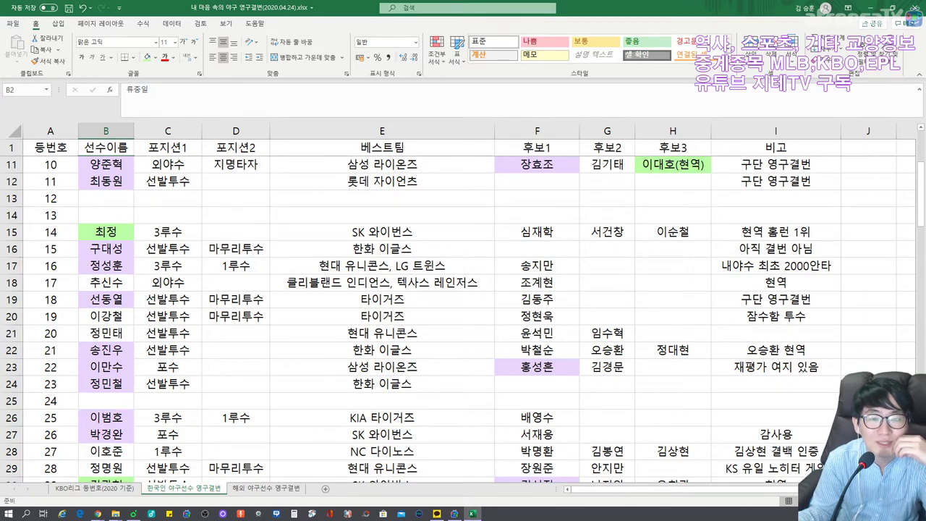
{"action": "scroll", "coordinate": [463, 318], "scroll_direction": "down", "scroll_amount": 1}
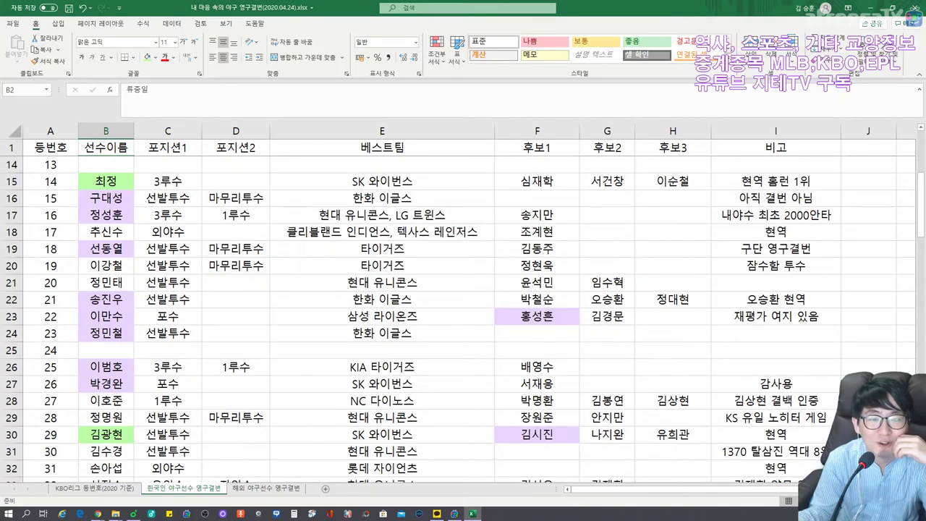
{"action": "scroll", "coordinate": [463, 319], "scroll_direction": "down", "scroll_amount": 2}
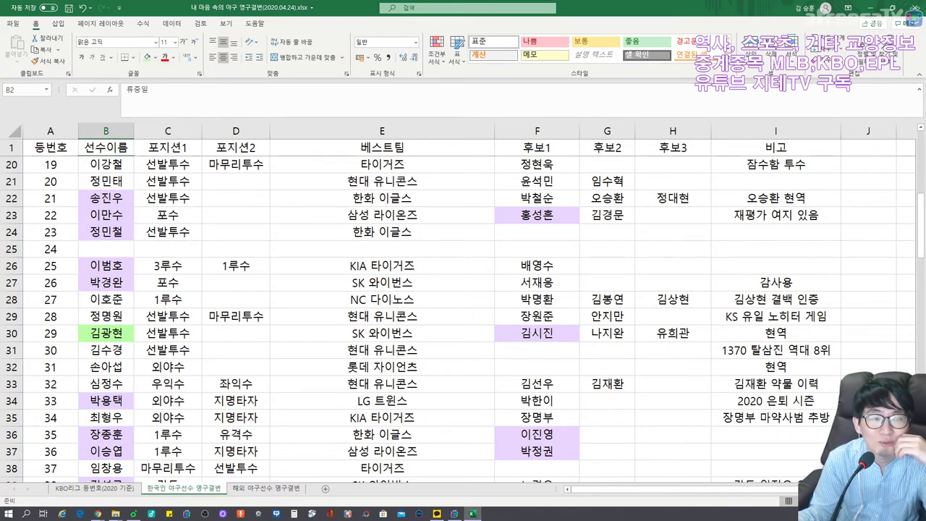
{"action": "scroll", "coordinate": [462, 319], "scroll_direction": "down", "scroll_amount": 1}
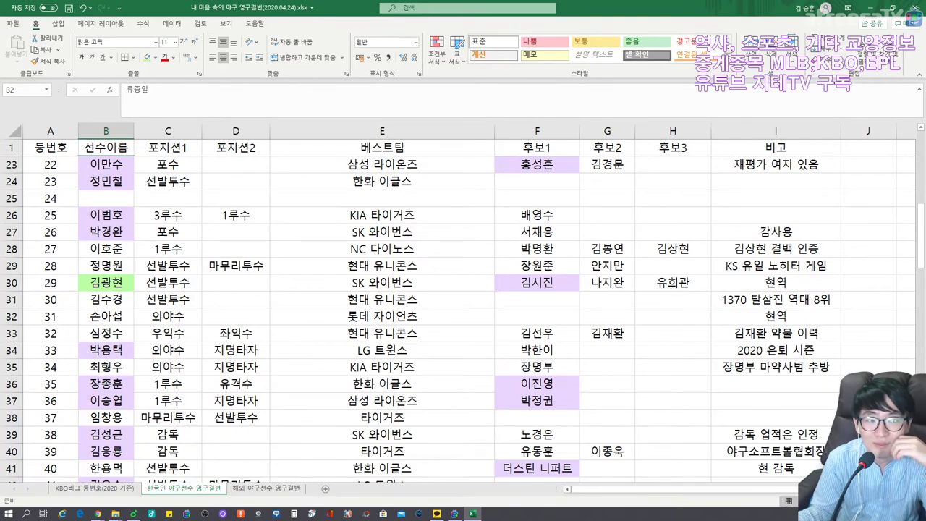
{"action": "left_click", "coordinate": [106, 248]}
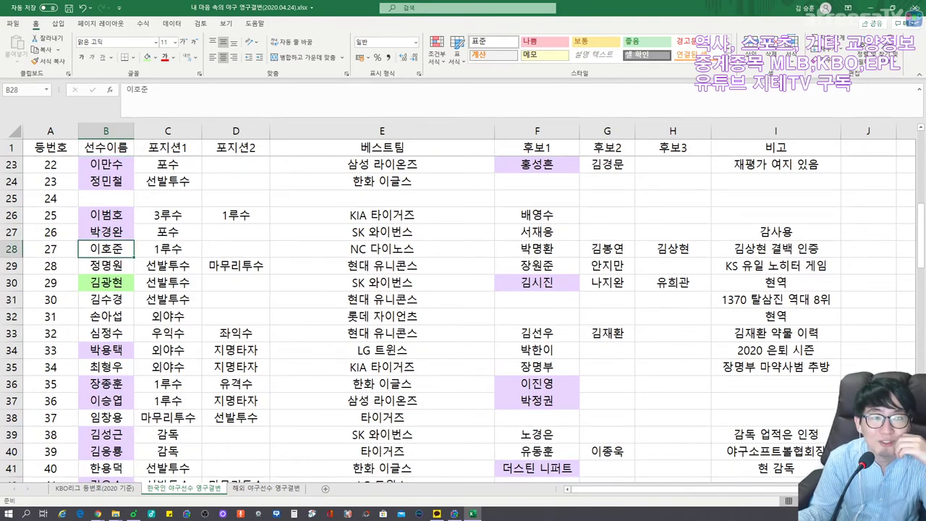
{"action": "key", "text": "Down"}
{"action": "key", "text": "Down"}
{"action": "key", "text": "Down"}
{"action": "key", "text": "Down"}
{"action": "key", "text": "Down"}
{"action": "key", "text": "Down"}
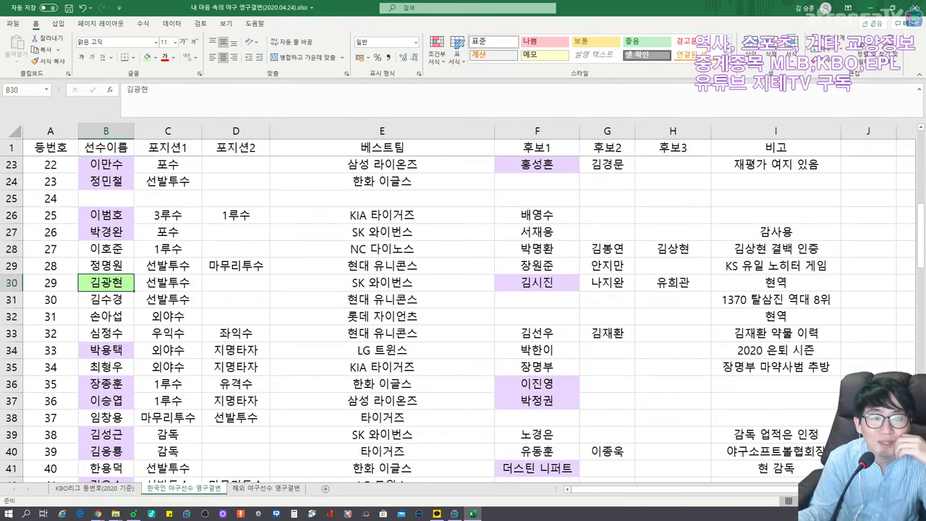
{"action": "scroll", "coordinate": [463, 319], "scroll_direction": "down", "scroll_amount": 2}
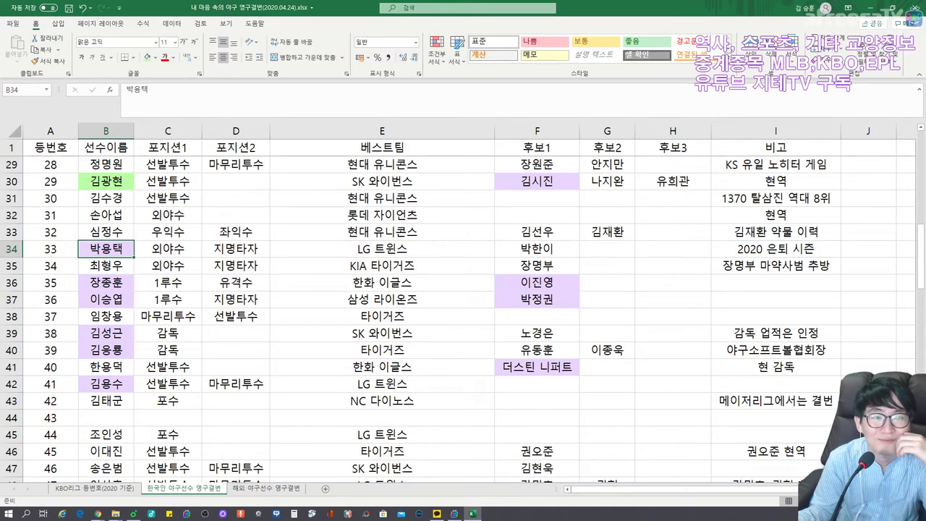
Step: Try a light green fill on 박용택, number 33 (B34), and restore the cell's light purple fill
{"action": "left_click", "coordinate": [148, 58]}
{"action": "left_click", "coordinate": [106, 282]}
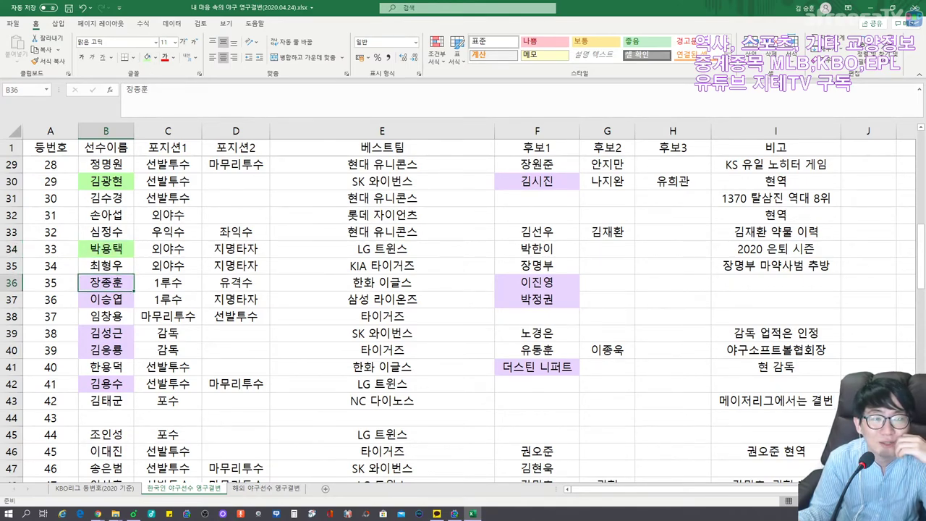
{"action": "left_click", "coordinate": [106, 248]}
{"action": "left_click", "coordinate": [155, 57]}
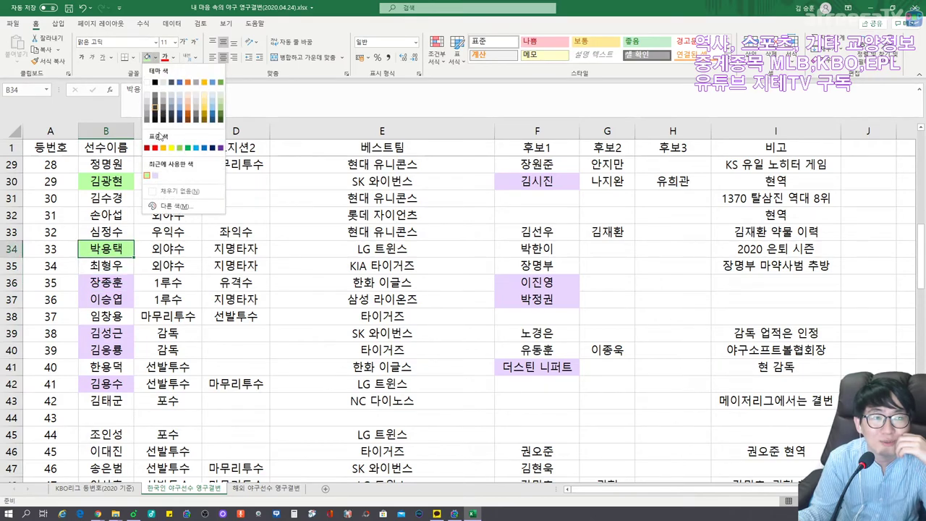
{"action": "left_click", "coordinate": [155, 175]}
Step: Reapply the light purple fill to 장종훈, number 35 (B36), and 이승엽, number 36 (B37)
{"action": "left_click", "coordinate": [106, 299]}
{"action": "left_click", "coordinate": [105, 282]}
{"action": "key", "text": "F4"}
{"action": "left_click", "coordinate": [105, 248]}
{"action": "left_click", "coordinate": [106, 282]}
{"action": "key", "text": "F4"}
{"action": "left_click", "coordinate": [106, 299]}
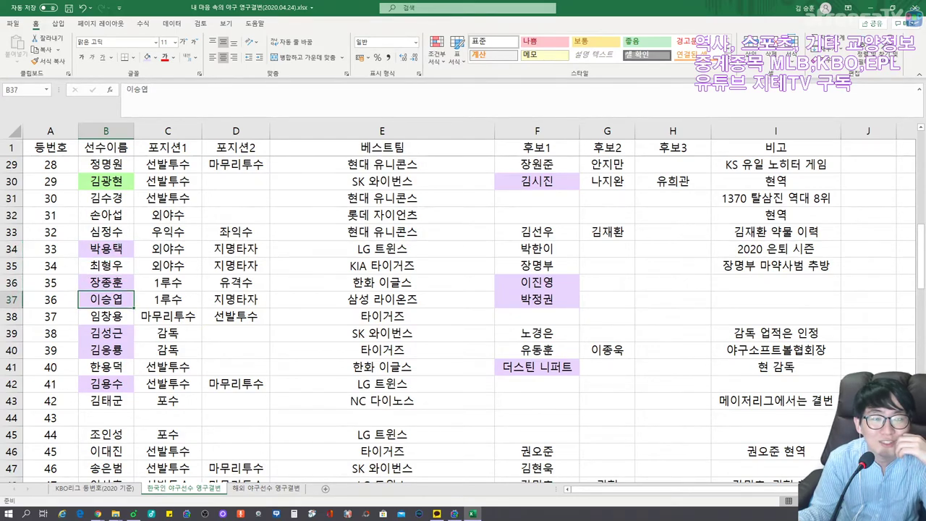
{"action": "key", "text": "F4"}
Step: Check the highlighted Korean players from 김성근, number 38 (B39), through the number 57 row
{"action": "left_click", "coordinate": [106, 333]}
{"action": "left_click", "coordinate": [106, 349]}
{"action": "left_click", "coordinate": [106, 384]}
{"action": "scroll", "coordinate": [463, 311], "scroll_direction": "down", "scroll_amount": 3}
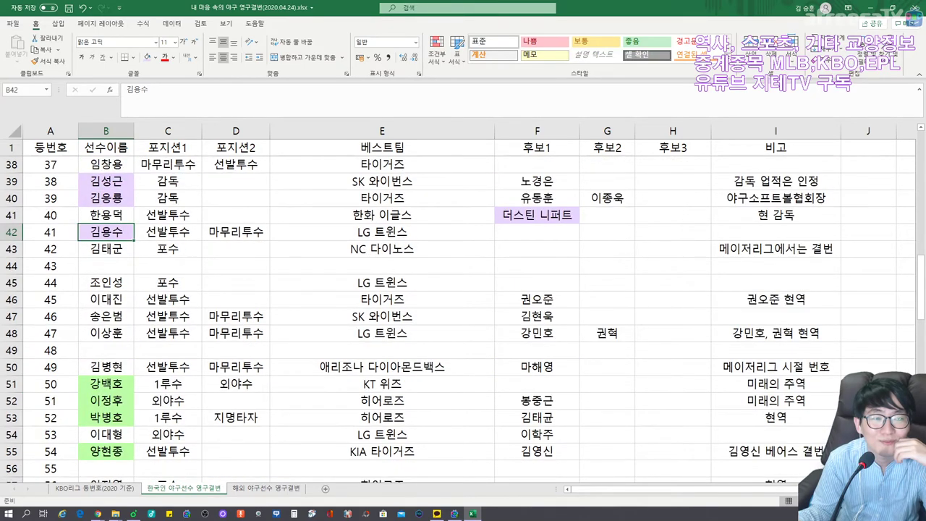
{"action": "scroll", "coordinate": [463, 319], "scroll_direction": "down", "scroll_amount": 2}
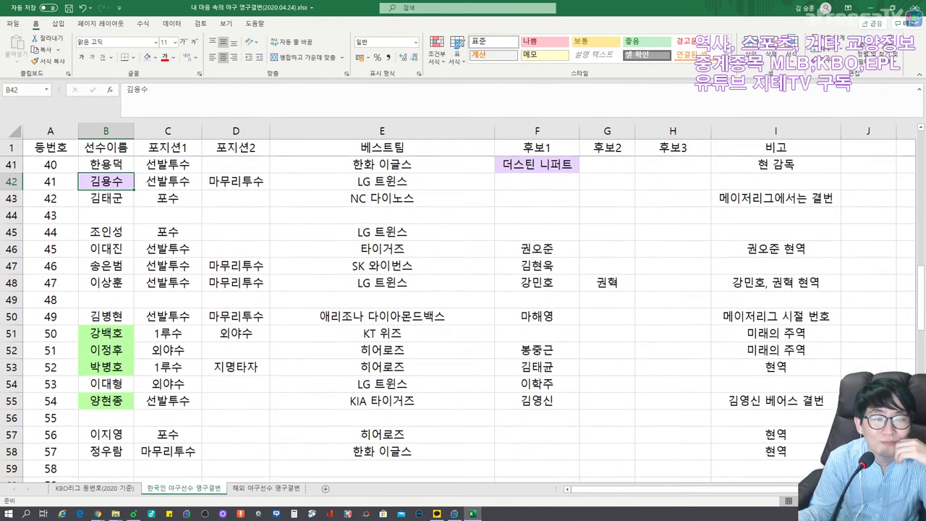
Step: Check the green-highlighted players from 강백호, number 50, to 양현종, number 54, and fill candidate 김영신 (F55) light purple
{"action": "left_click", "coordinate": [106, 282]}
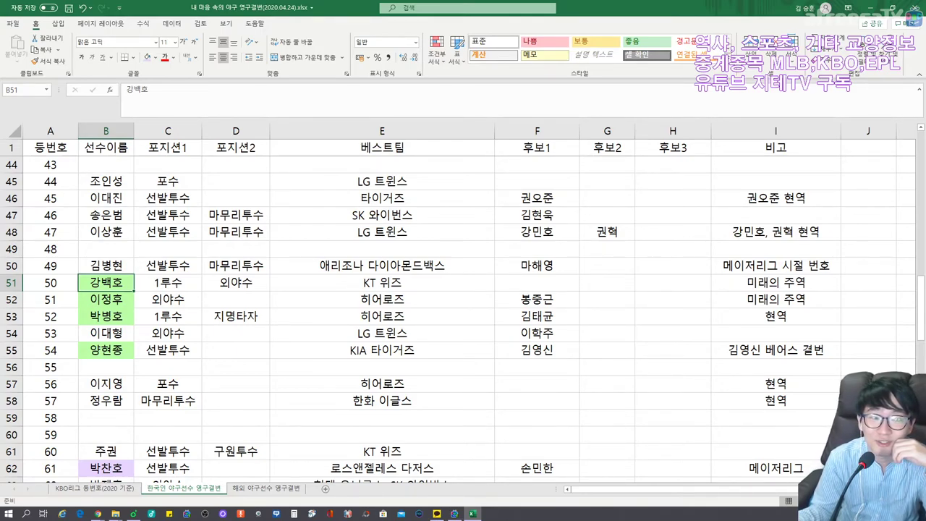
{"action": "key", "text": "Down"}
{"action": "key", "text": "Down"}
{"action": "key", "text": "Down"}
{"action": "key", "text": "Down"}
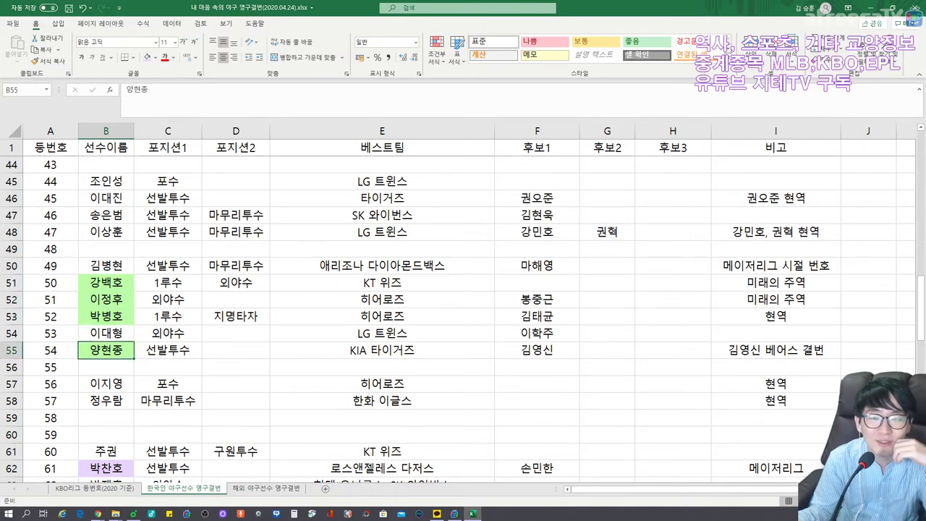
{"action": "left_click", "coordinate": [537, 350]}
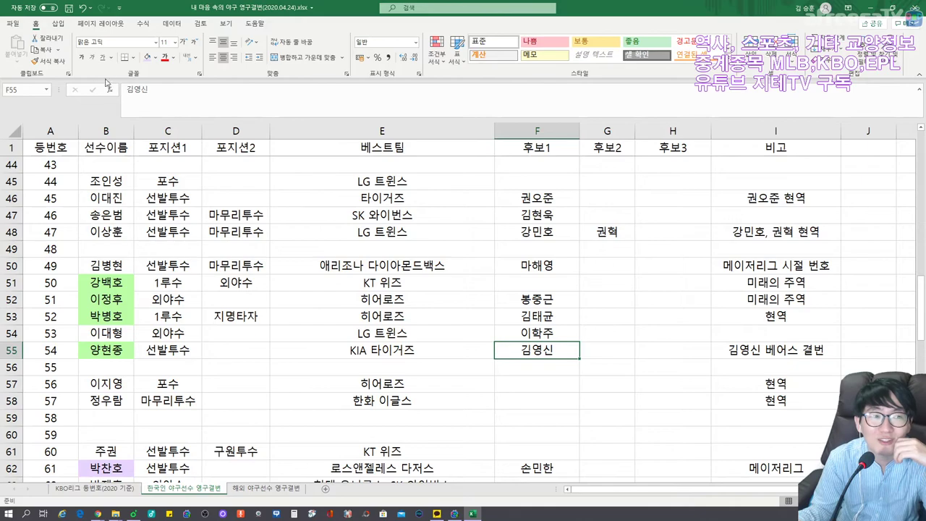
{"action": "left_click", "coordinate": [147, 57]}
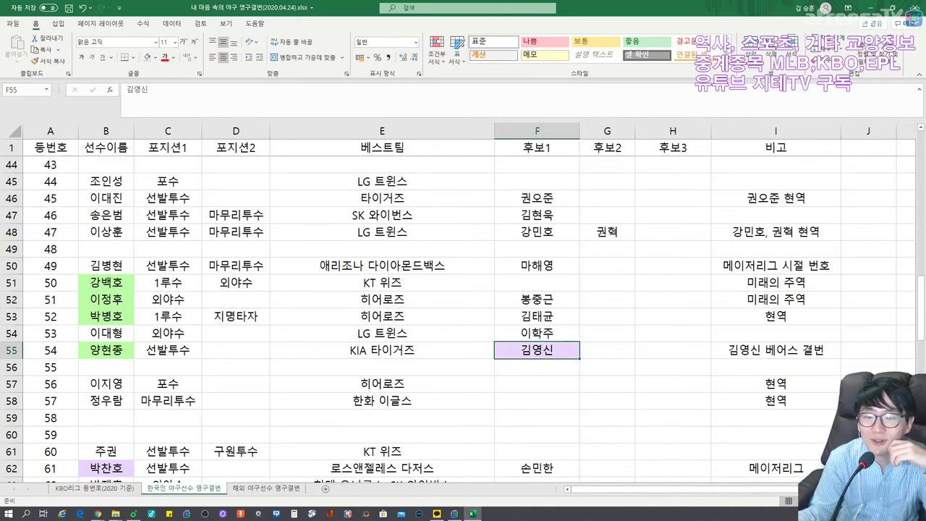
Step: Review the highlighted Korean entries from 양현종, number 54 (B55), down to manager 김인식, number 81 (B82)
{"action": "left_click", "coordinate": [106, 350]}
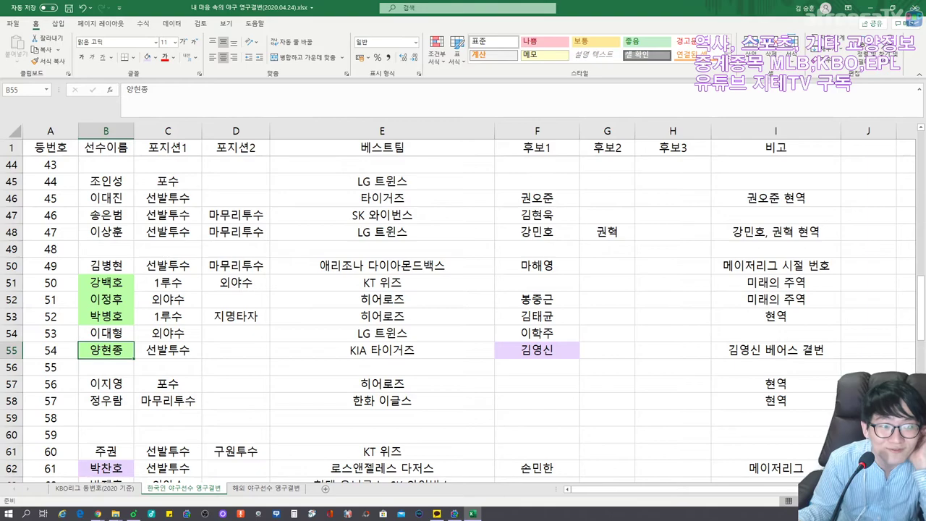
{"action": "scroll", "coordinate": [458, 318], "scroll_direction": "down", "scroll_amount": 2}
{"action": "left_click", "coordinate": [106, 300]}
{"action": "left_click", "coordinate": [106, 366]}
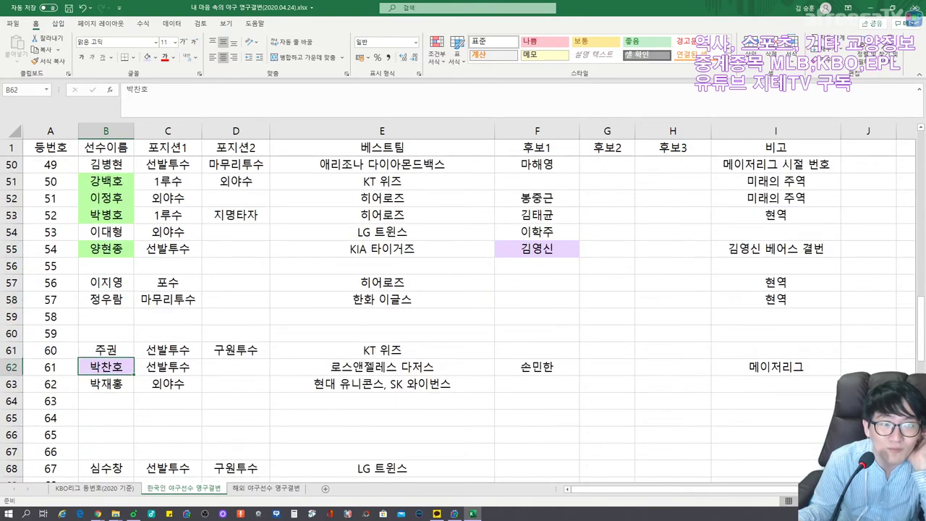
{"action": "scroll", "coordinate": [463, 311], "scroll_direction": "down", "scroll_amount": 2}
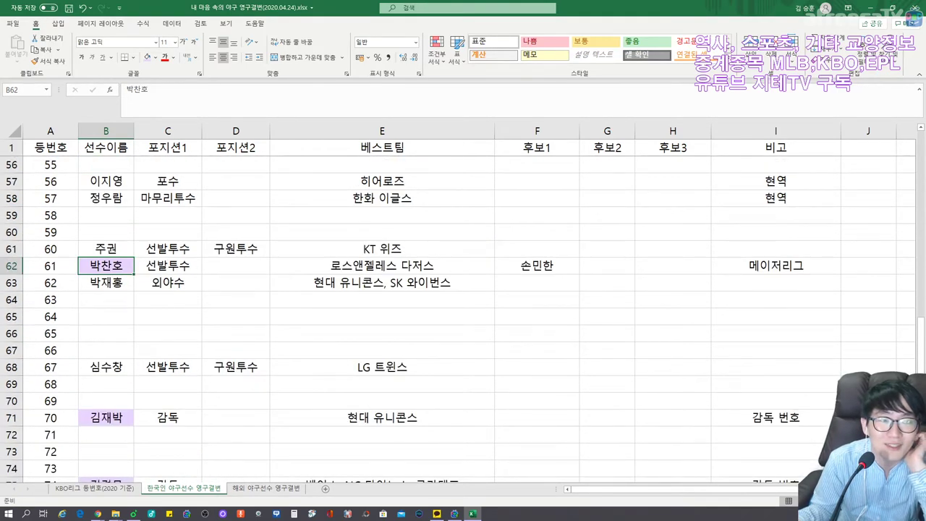
{"action": "scroll", "coordinate": [463, 311], "scroll_direction": "down", "scroll_amount": 1}
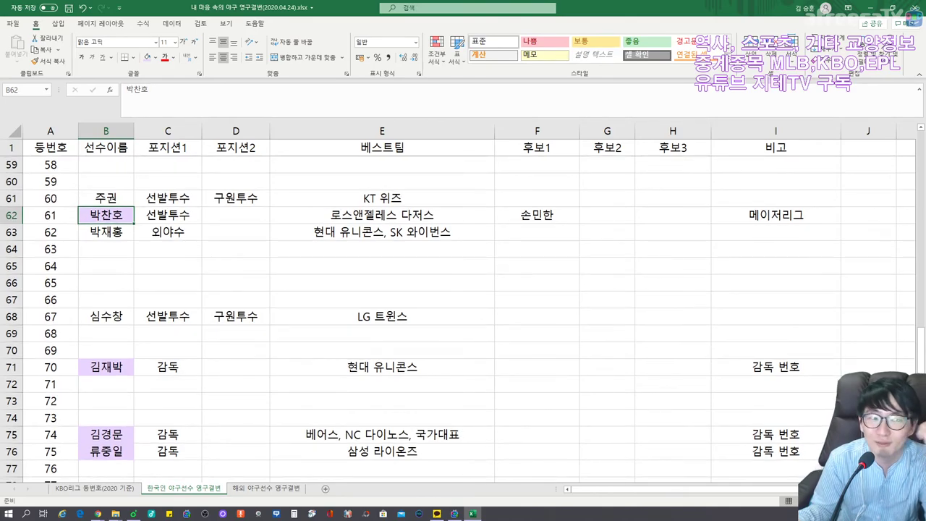
{"action": "scroll", "coordinate": [458, 319], "scroll_direction": "down", "scroll_amount": 2}
{"action": "left_click", "coordinate": [106, 266]}
{"action": "left_click", "coordinate": [105, 333]}
{"action": "left_click", "coordinate": [106, 265]}
{"action": "left_click", "coordinate": [106, 333]}
{"action": "left_click", "coordinate": [106, 265]}
{"action": "left_click", "coordinate": [105, 333]}
{"action": "left_click", "coordinate": [106, 350]}
{"action": "left_click", "coordinate": [106, 450]}
{"action": "scroll", "coordinate": [457, 320], "scroll_direction": "down", "scroll_amount": 2}
{"action": "scroll", "coordinate": [463, 311], "scroll_direction": "up", "scroll_amount": 2}
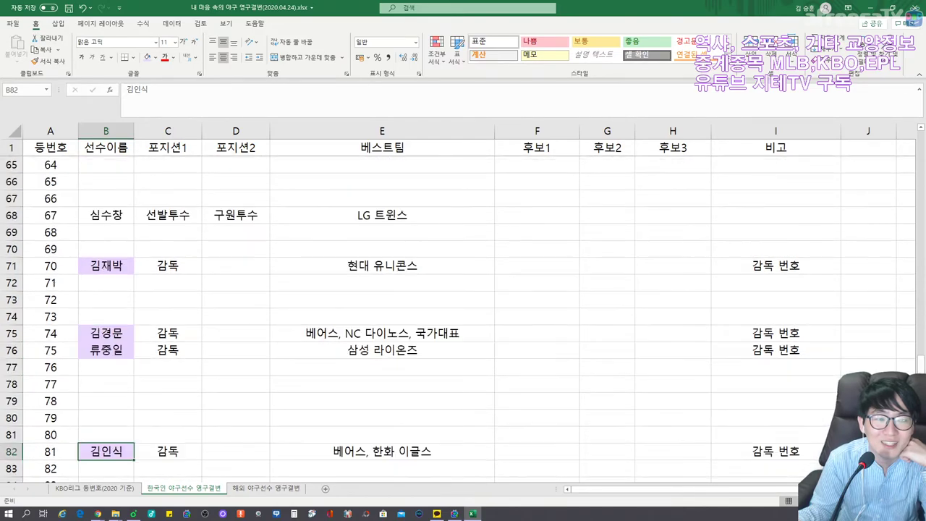
Step: Go over the highlighted managers 김재박 (B71), 김경문 (B75), 류중일 (B76) and 김인식 (B82) again
{"action": "left_click", "coordinate": [105, 266]}
{"action": "left_click", "coordinate": [106, 332]}
{"action": "left_click", "coordinate": [105, 367]}
{"action": "left_click", "coordinate": [105, 450]}
{"action": "key", "text": "ctrl+Up"}
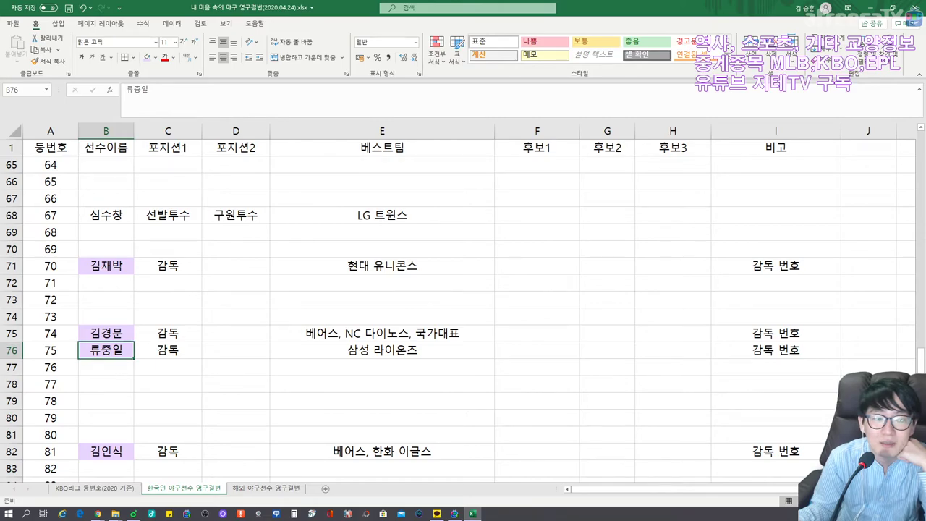
{"action": "left_click", "coordinate": [106, 451]}
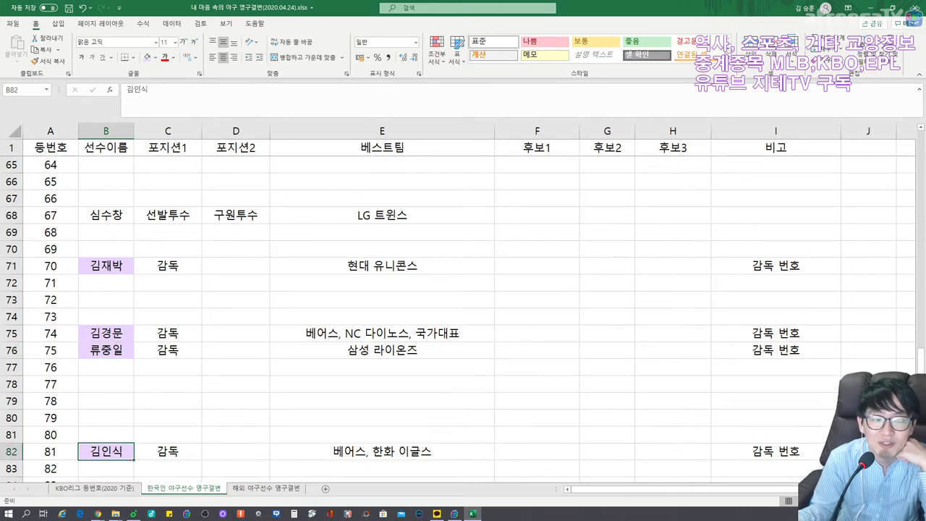
{"action": "left_click", "coordinate": [105, 349]}
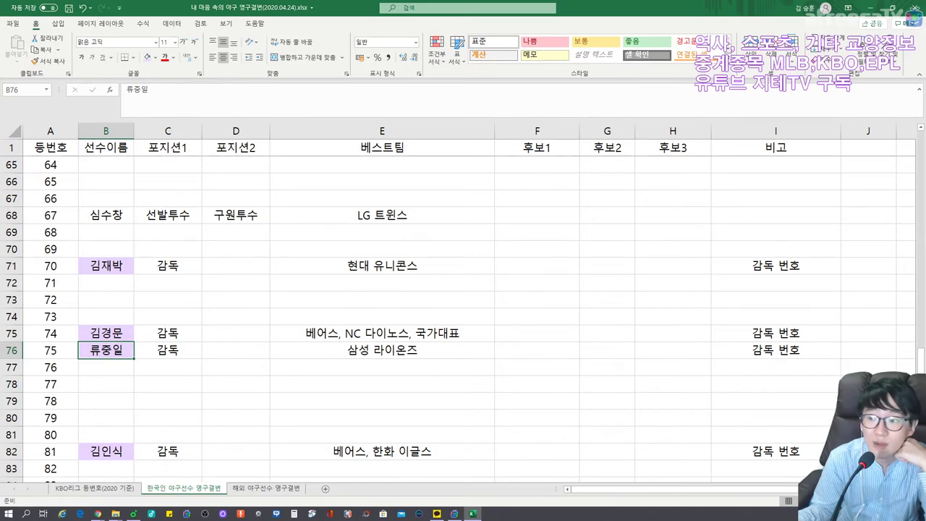
{"action": "left_click", "coordinate": [106, 332]}
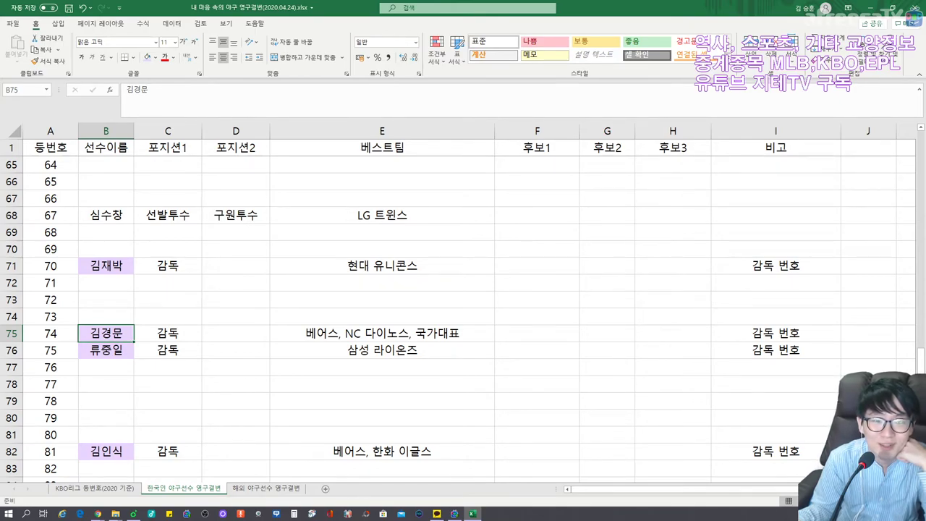
{"action": "left_click", "coordinate": [105, 249]}
{"action": "left_click", "coordinate": [106, 265]}
Step: Recheck the highlighted entries from 박찬호, number 61 (B62), back past 김성근 (B39) to 류중일, number 1 (B2)
{"action": "scroll", "coordinate": [460, 319], "scroll_direction": "up", "scroll_amount": 1}
{"action": "scroll", "coordinate": [463, 318], "scroll_direction": "up", "scroll_amount": 2}
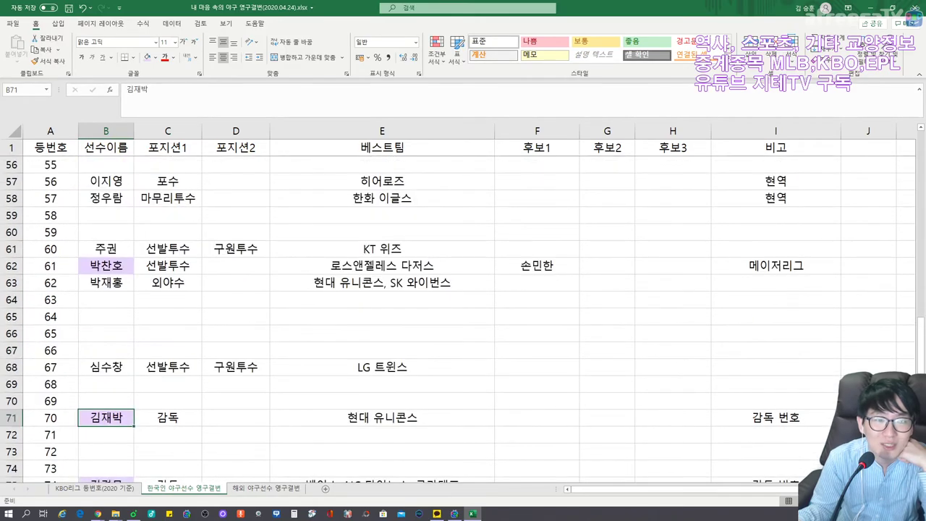
{"action": "scroll", "coordinate": [463, 318], "scroll_direction": "up", "scroll_amount": 1}
{"action": "left_click", "coordinate": [106, 316]}
{"action": "scroll", "coordinate": [463, 318], "scroll_direction": "up", "scroll_amount": 4}
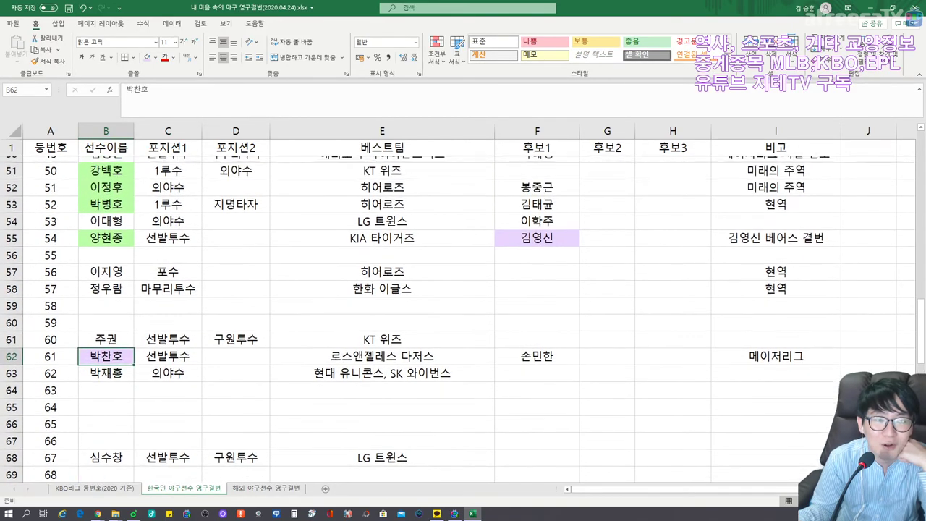
{"action": "scroll", "coordinate": [463, 319], "scroll_direction": "up", "scroll_amount": 5}
{"action": "scroll", "coordinate": [463, 318], "scroll_direction": "up", "scroll_amount": 6}
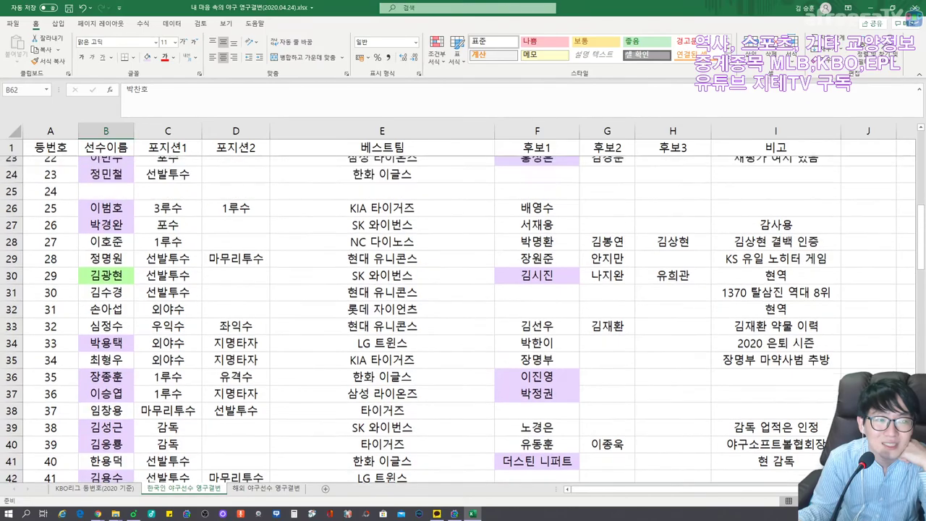
{"action": "scroll", "coordinate": [463, 318], "scroll_direction": "up", "scroll_amount": 2}
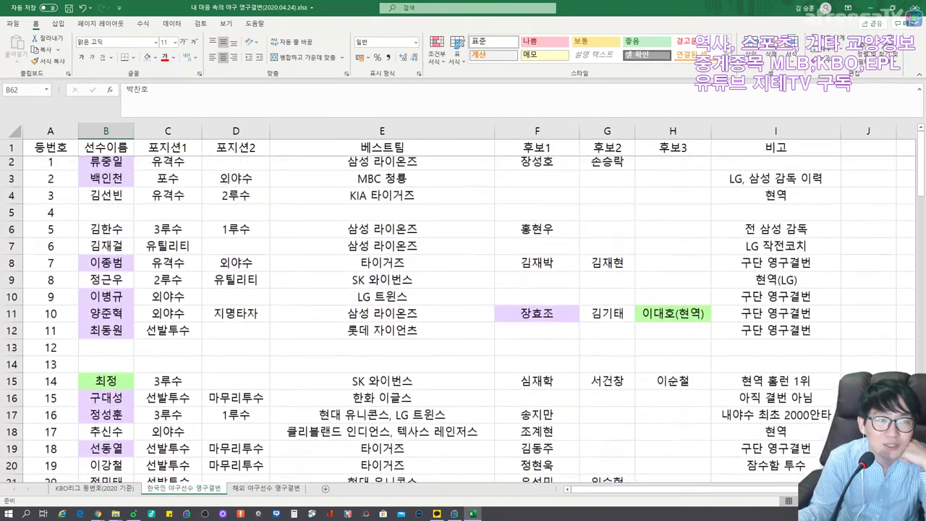
{"action": "scroll", "coordinate": [463, 318], "scroll_direction": "down", "scroll_amount": 7}
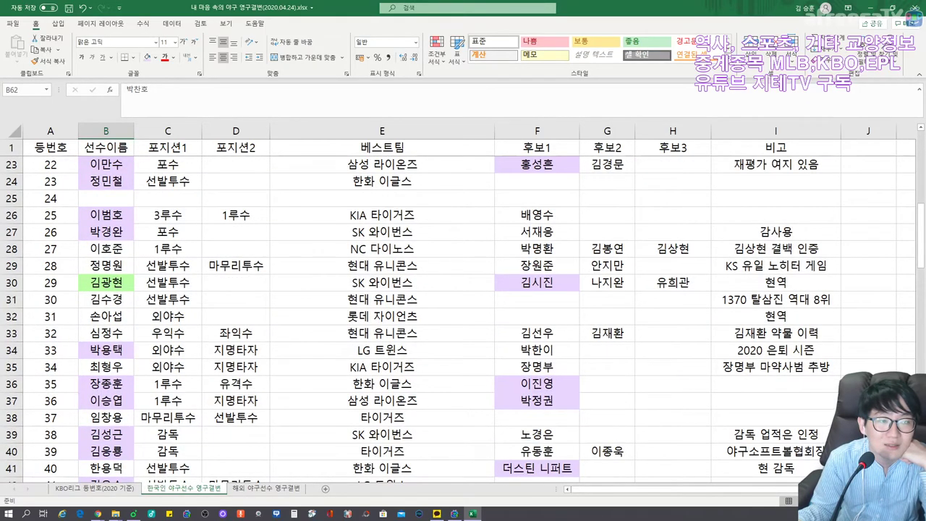
{"action": "scroll", "coordinate": [463, 319], "scroll_direction": "down", "scroll_amount": 2}
{"action": "left_click", "coordinate": [105, 333]}
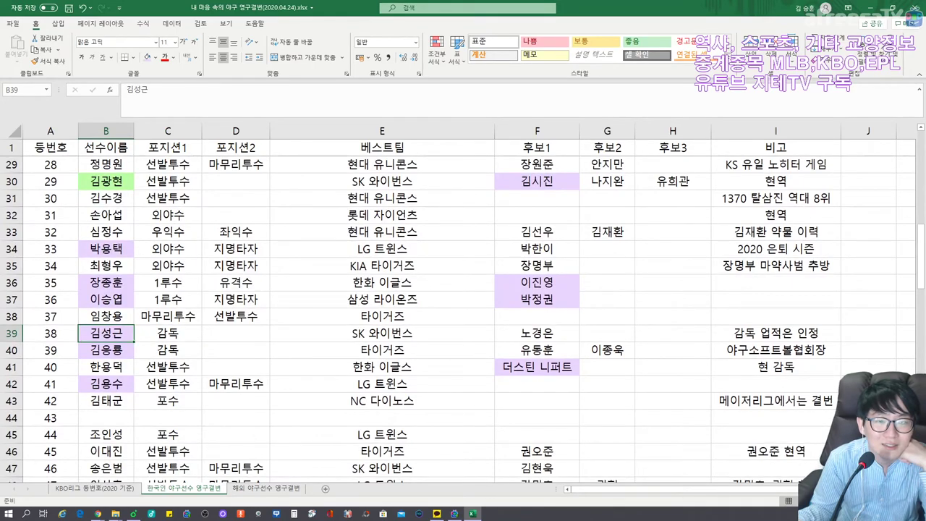
{"action": "left_click", "coordinate": [106, 350]}
{"action": "left_click", "coordinate": [106, 333]}
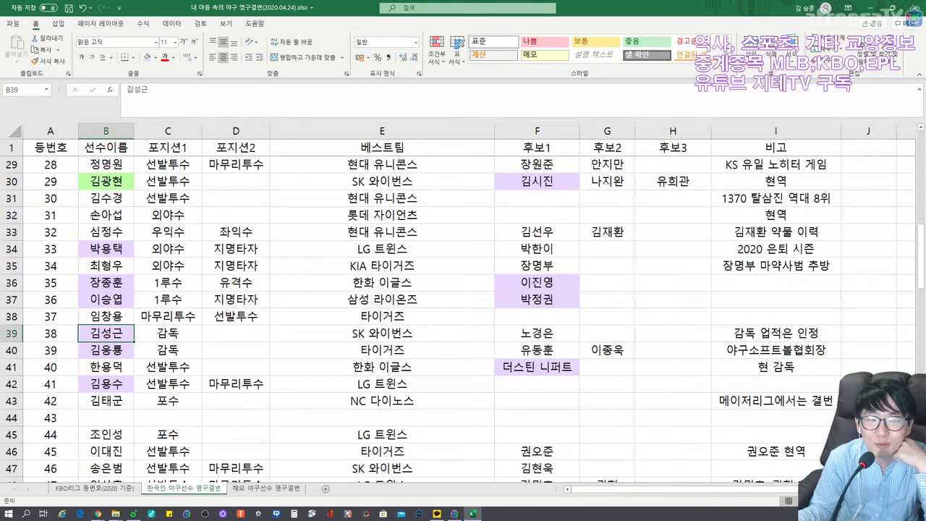
{"action": "scroll", "coordinate": [463, 318], "scroll_direction": "up", "scroll_amount": 9}
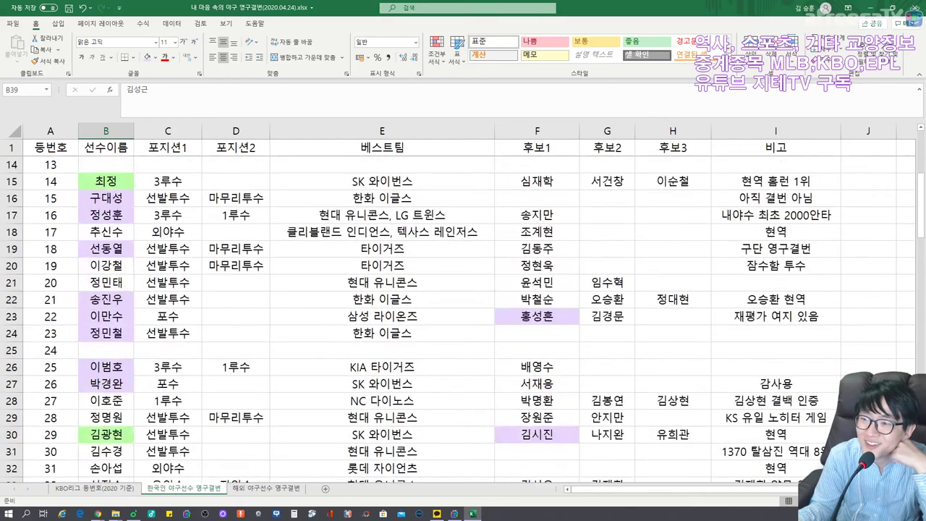
{"action": "left_click", "coordinate": [106, 146]}
{"action": "left_click", "coordinate": [105, 165]}
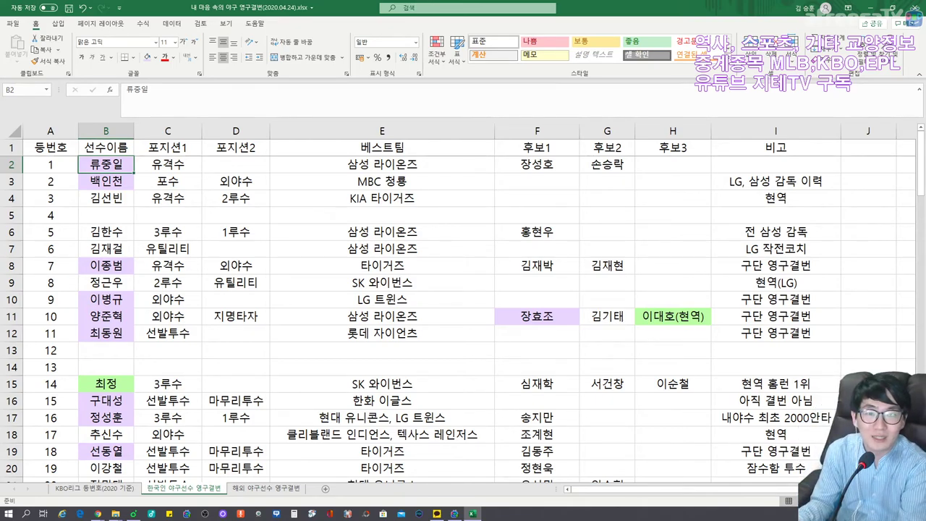
Step: Try a light green fill on candidate 장성호, number 1 (F2), and change it to light purple
{"action": "left_click", "coordinate": [536, 164]}
{"action": "left_click", "coordinate": [156, 58]}
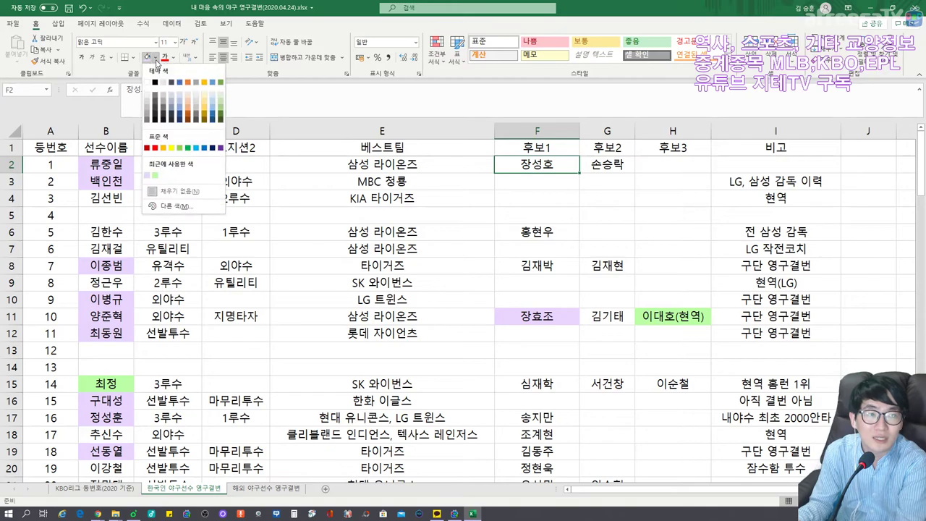
{"action": "left_click", "coordinate": [154, 175]}
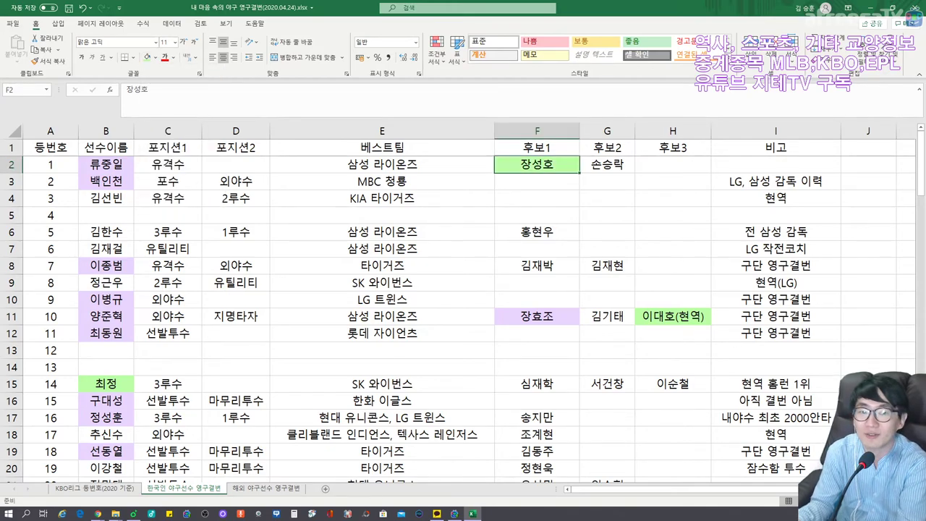
{"action": "left_click", "coordinate": [157, 58]}
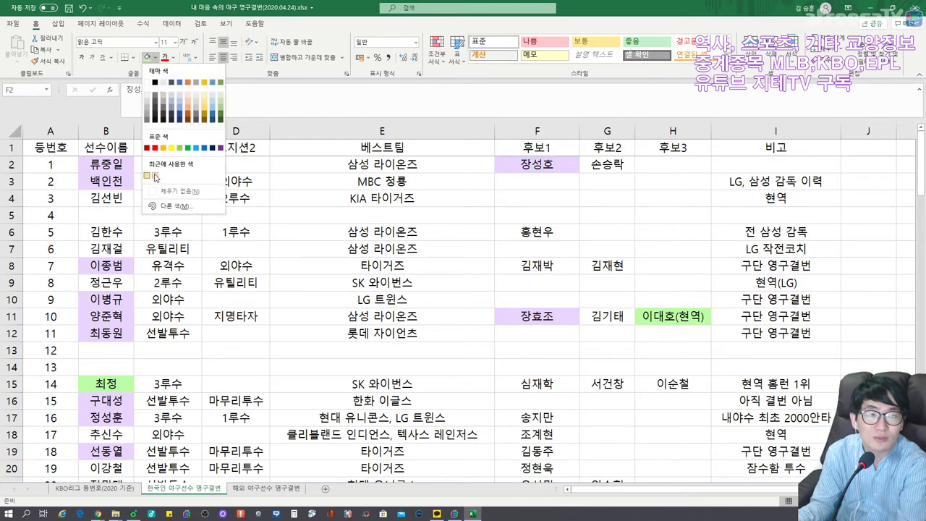
{"action": "left_click", "coordinate": [163, 176]}
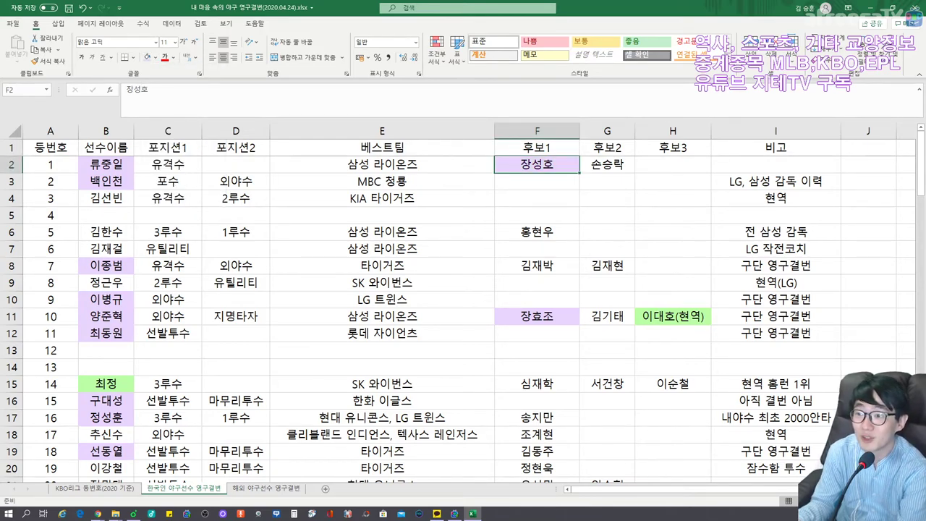
{"action": "key", "text": "Right"}
{"action": "key", "text": "Left"}
{"action": "left_click", "coordinate": [106, 164]}
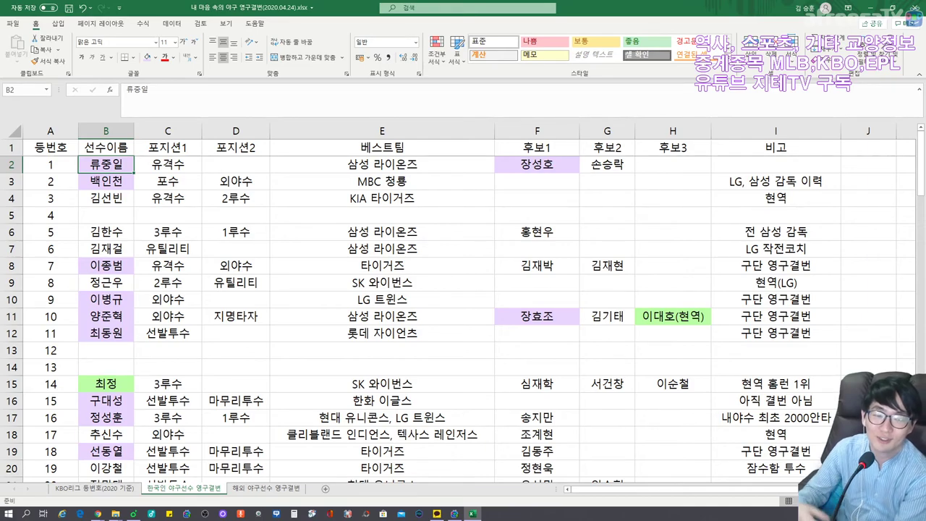
Step: Switch to the 해외 야구선수 영구결번 sheet and review its highlighted entries from 오 사다하루 (B2) to 더스티 베이커 (B13)
{"action": "left_click", "coordinate": [281, 489]}
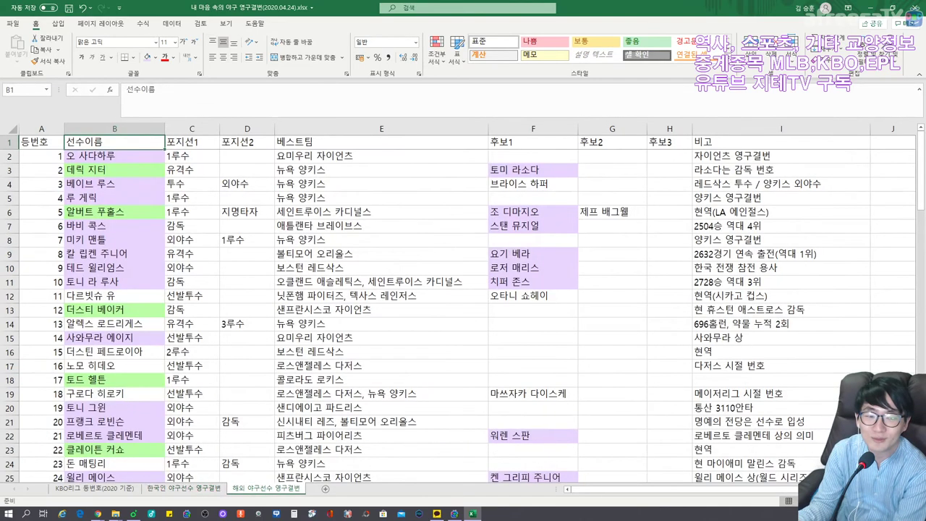
{"action": "left_click", "coordinate": [114, 156]}
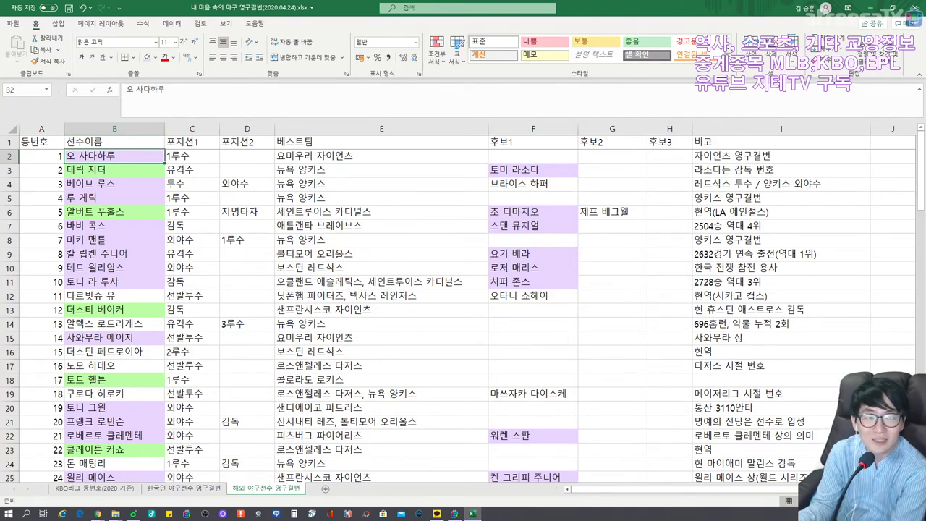
{"action": "left_click", "coordinate": [114, 170]}
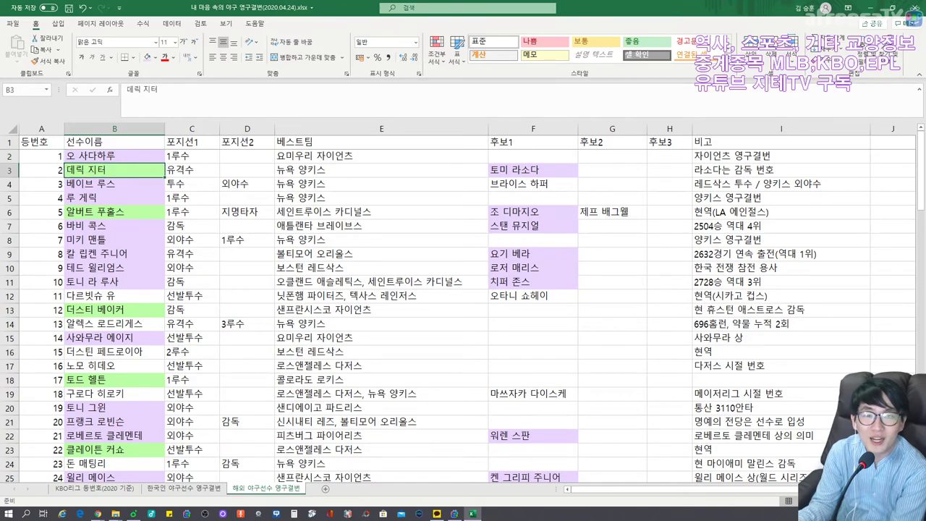
{"action": "left_click", "coordinate": [533, 169]}
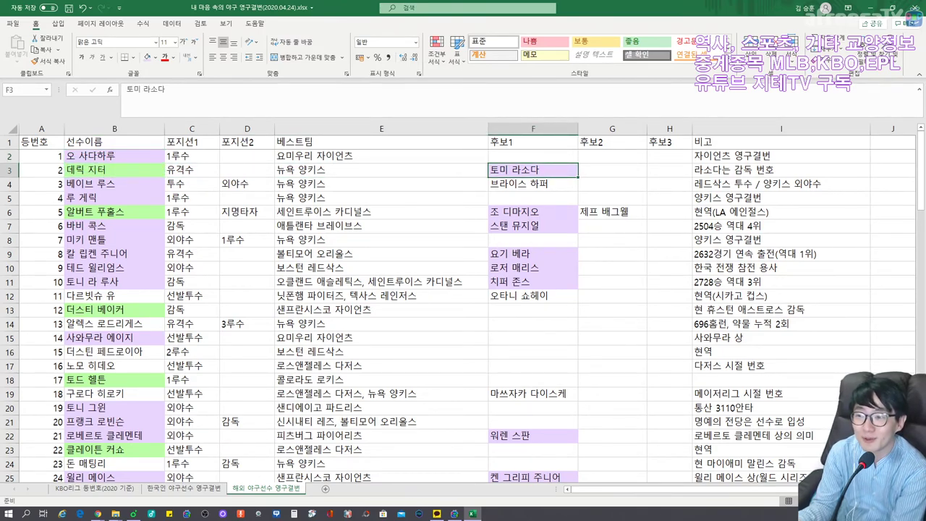
{"action": "left_click", "coordinate": [113, 169]}
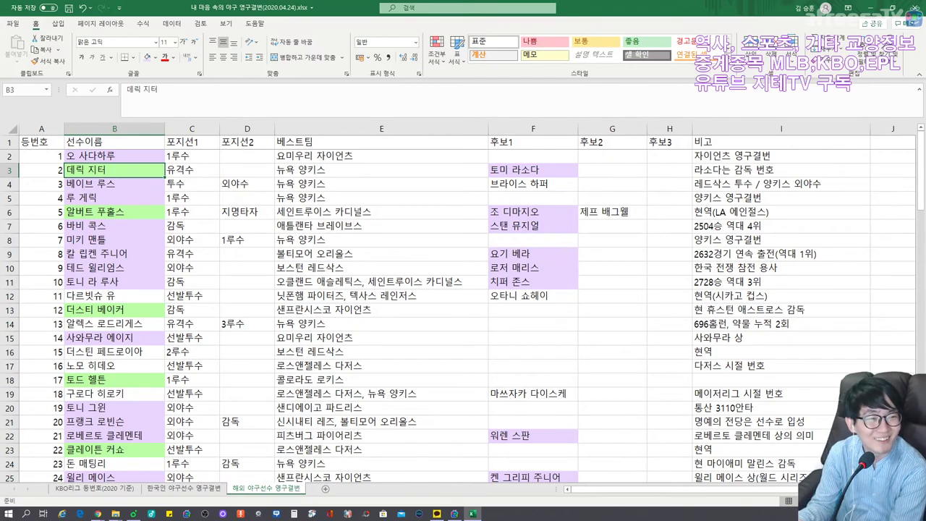
{"action": "left_click", "coordinate": [114, 212]}
{"action": "left_click", "coordinate": [532, 211]}
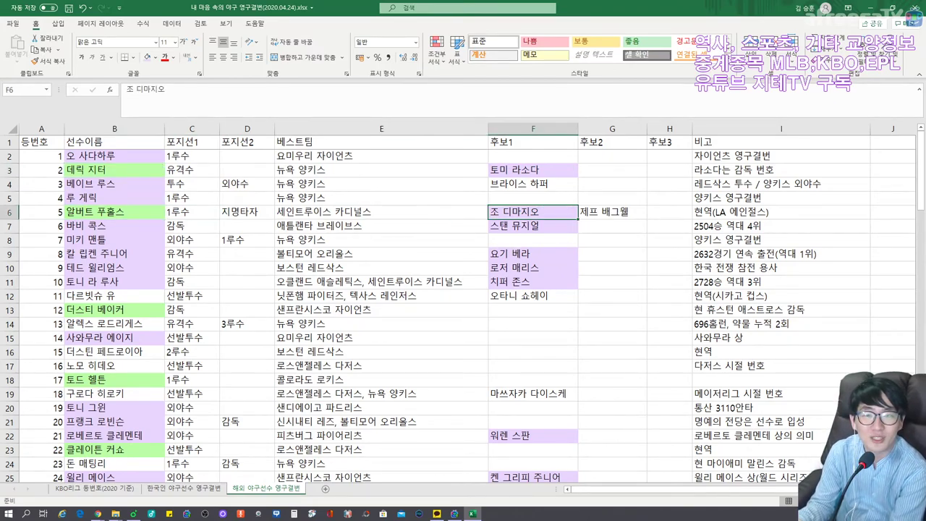
{"action": "left_click", "coordinate": [114, 211]}
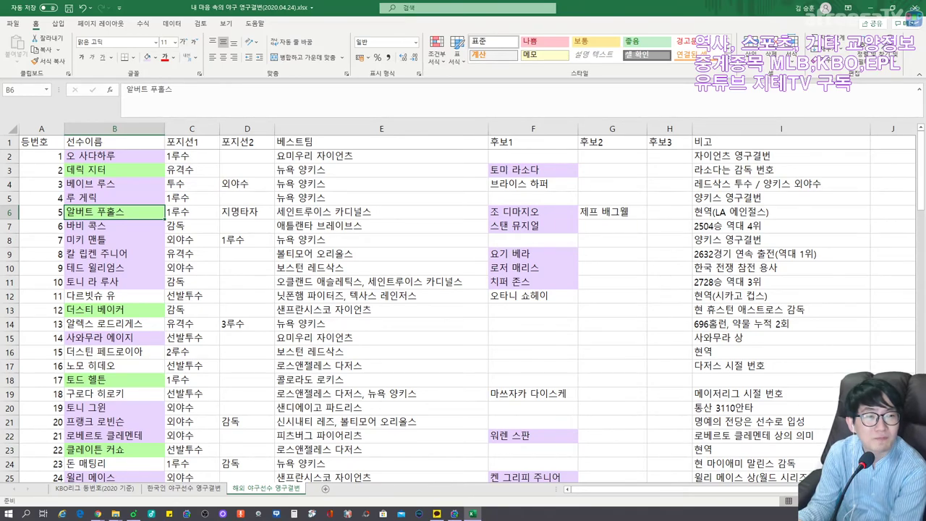
{"action": "left_click", "coordinate": [114, 310]}
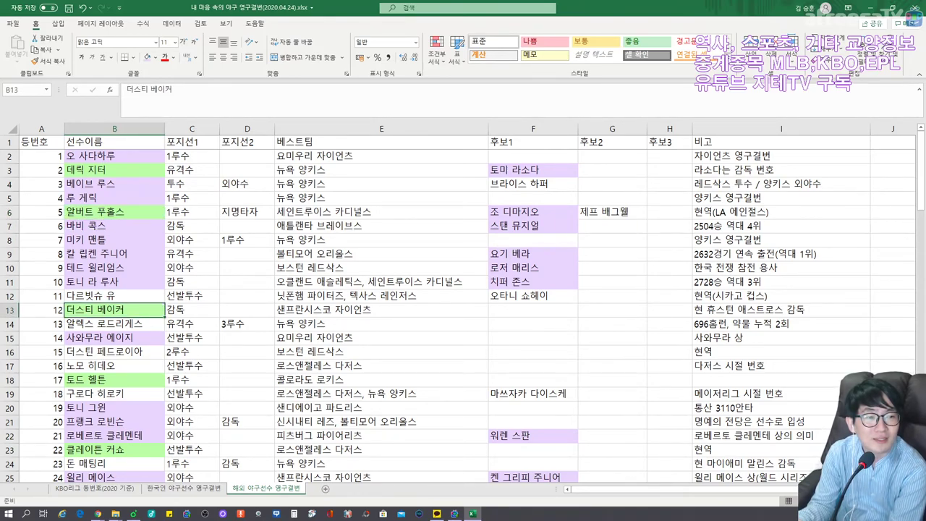
Step: Review the entries from 알렉스 로드리게스 (B14), including his note (I14), down to 로베르토 클레멘테 (B22)
{"action": "left_click", "coordinate": [114, 323]}
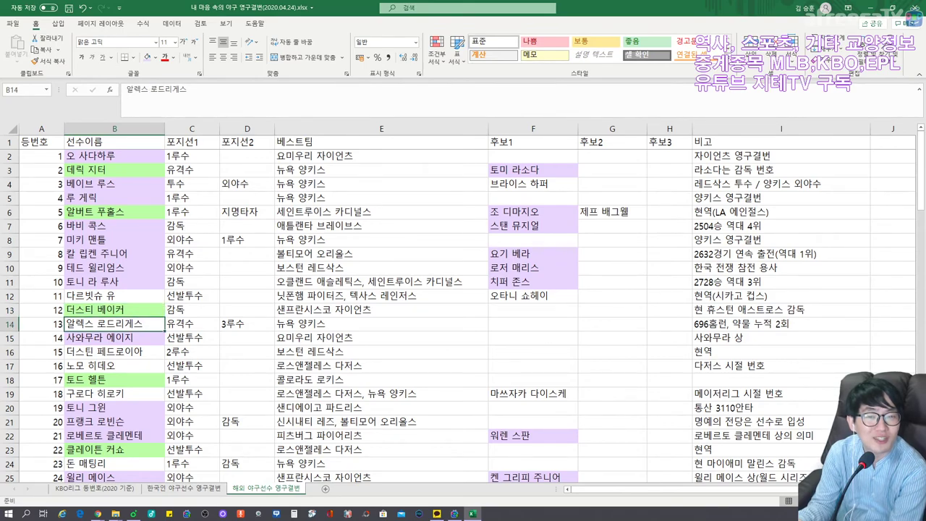
{"action": "left_click", "coordinate": [781, 323]}
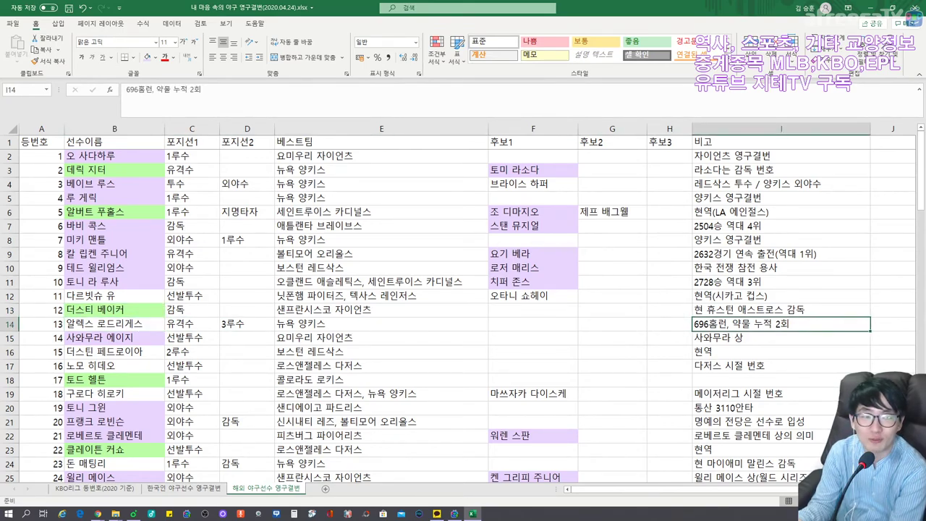
{"action": "left_click", "coordinate": [114, 323]}
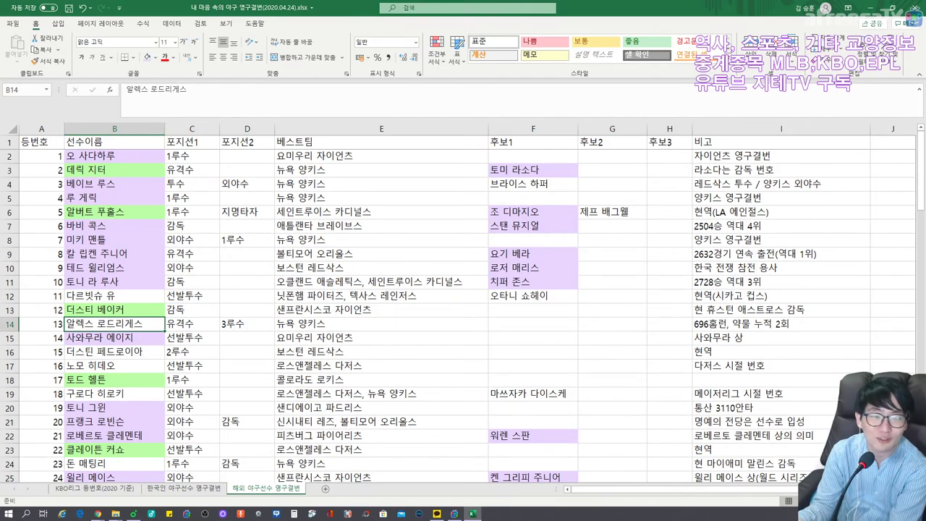
{"action": "scroll", "coordinate": [462, 307], "scroll_direction": "down", "scroll_amount": 2}
{"action": "left_click", "coordinate": [115, 295]}
{"action": "key", "text": "Down"}
{"action": "key", "text": "Down"}
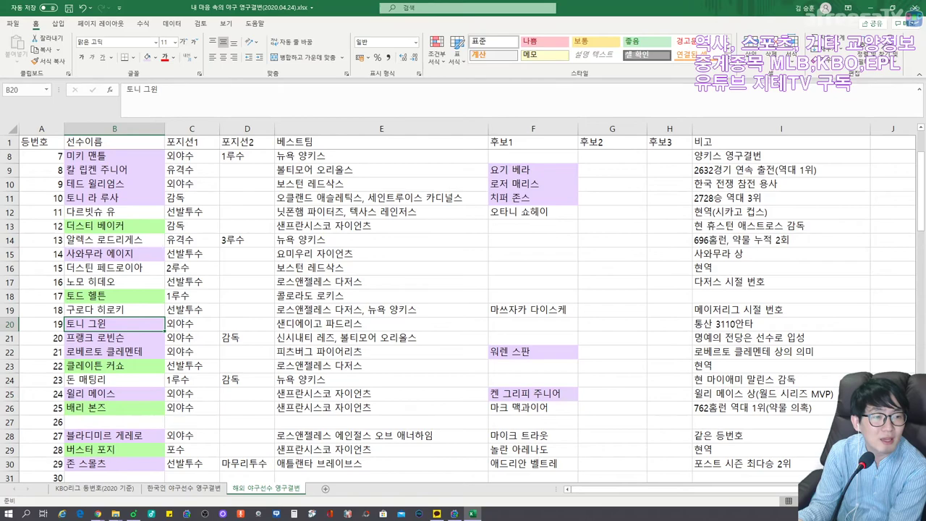
{"action": "key", "text": "Down"}
{"action": "key", "text": "Down"}
{"action": "key", "text": "Up"}
{"action": "key", "text": "Up"}
{"action": "key", "text": "Down"}
{"action": "key", "text": "Down"}
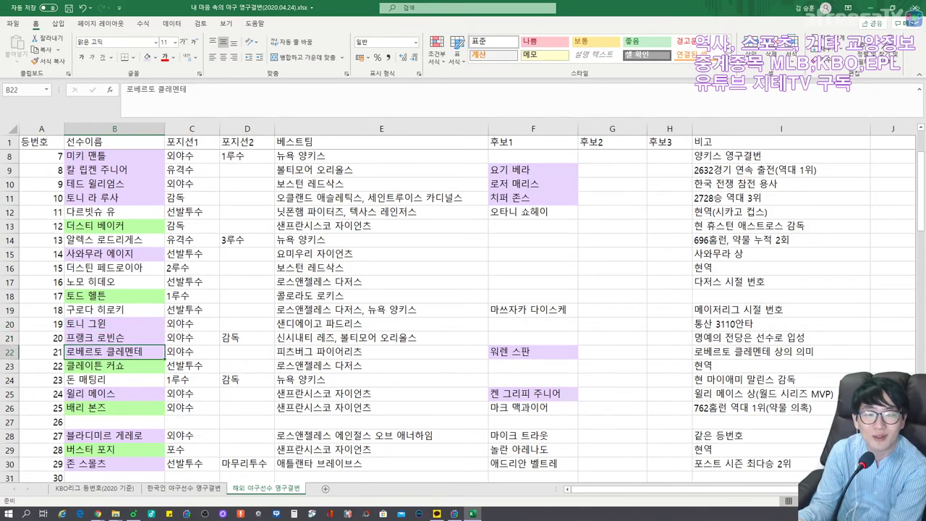
Step: Continue reviewing the highlighted players from 윌리 메이스 (B25) through 블라디미르 게레로 (B28) to 놀란 라이언 (B35)
{"action": "scroll", "coordinate": [462, 315], "scroll_direction": "down", "scroll_amount": 1}
{"action": "scroll", "coordinate": [463, 315], "scroll_direction": "down", "scroll_amount": 1}
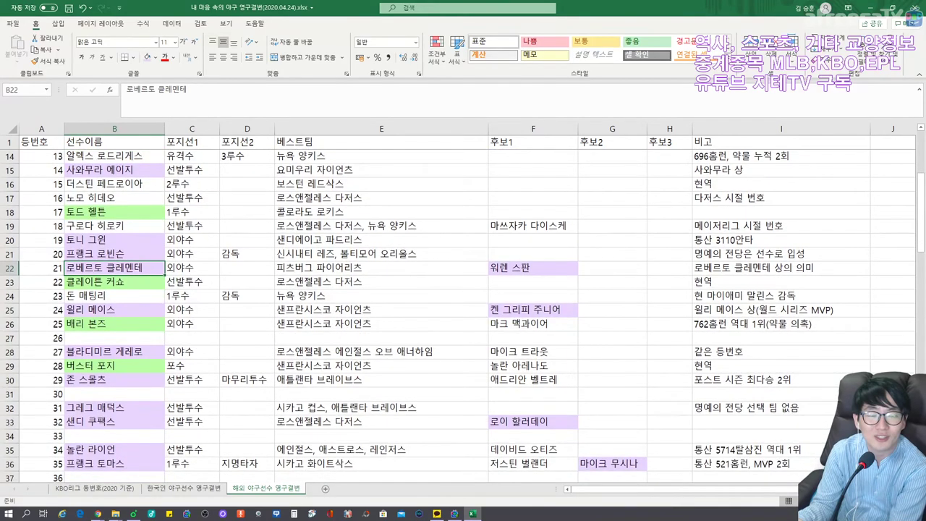
{"action": "left_click", "coordinate": [114, 308]}
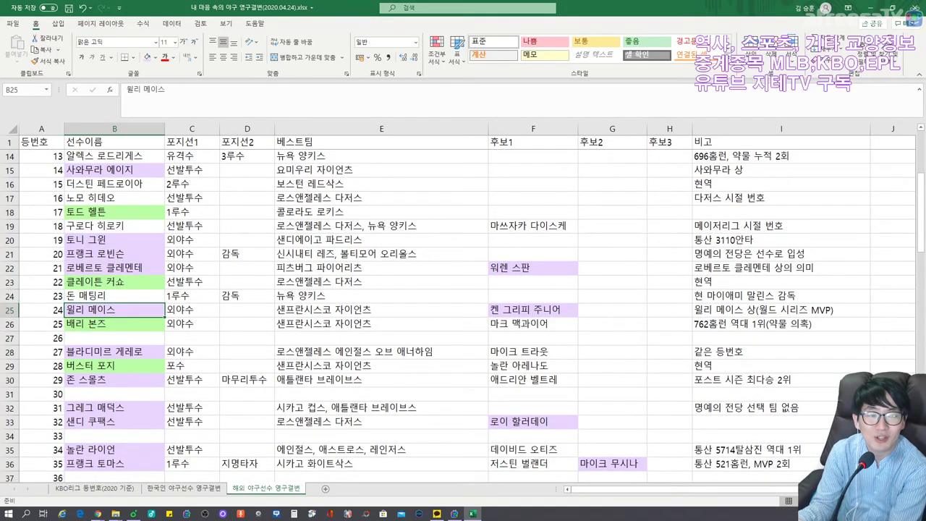
{"action": "scroll", "coordinate": [114, 309], "scroll_direction": "down", "scroll_amount": 2}
{"action": "left_click", "coordinate": [115, 268]}
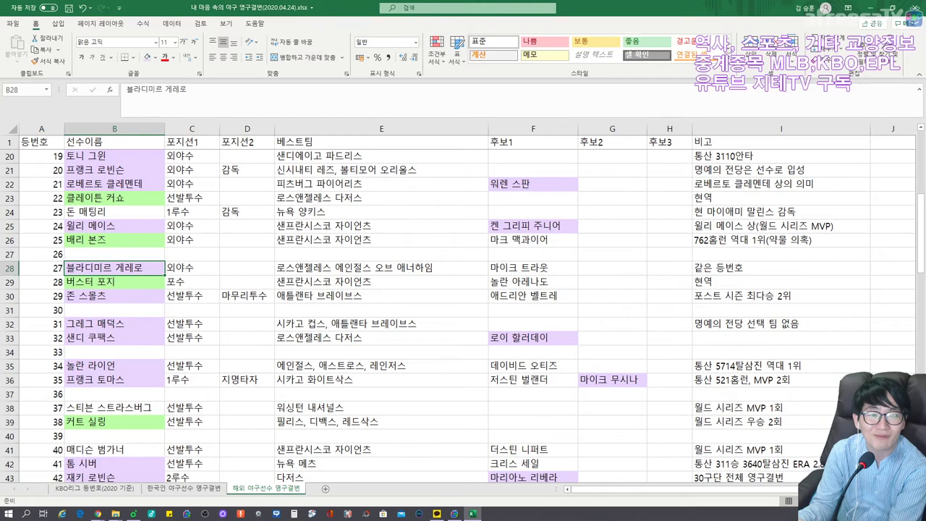
{"action": "key", "text": "Down"}
{"action": "key", "text": "Down"}
{"action": "key", "text": "Down"}
{"action": "key", "text": "Down"}
{"action": "key", "text": "Down"}
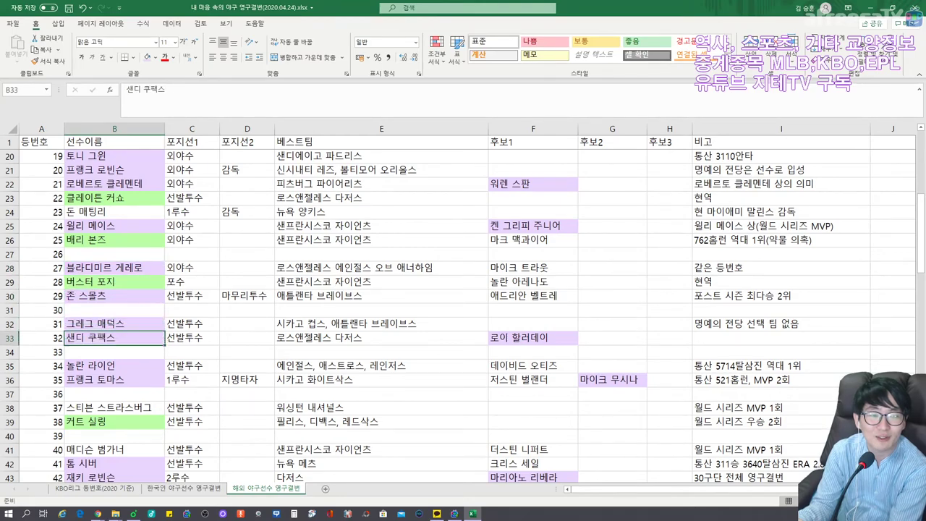
{"action": "key", "text": "Down"}
{"action": "key", "text": "Down"}
Step: Examine the entries around 재키 로빈슨 (B43), between 스티븐 스트라스버그 (B38) and 데니스 에커슬리 (B44)
{"action": "scroll", "coordinate": [463, 316], "scroll_direction": "down", "scroll_amount": 3}
{"action": "scroll", "coordinate": [463, 316], "scroll_direction": "down", "scroll_amount": 2}
{"action": "left_click", "coordinate": [114, 267]}
{"action": "key", "text": "Up"}
{"action": "key", "text": "Down"}
{"action": "key", "text": "Down"}
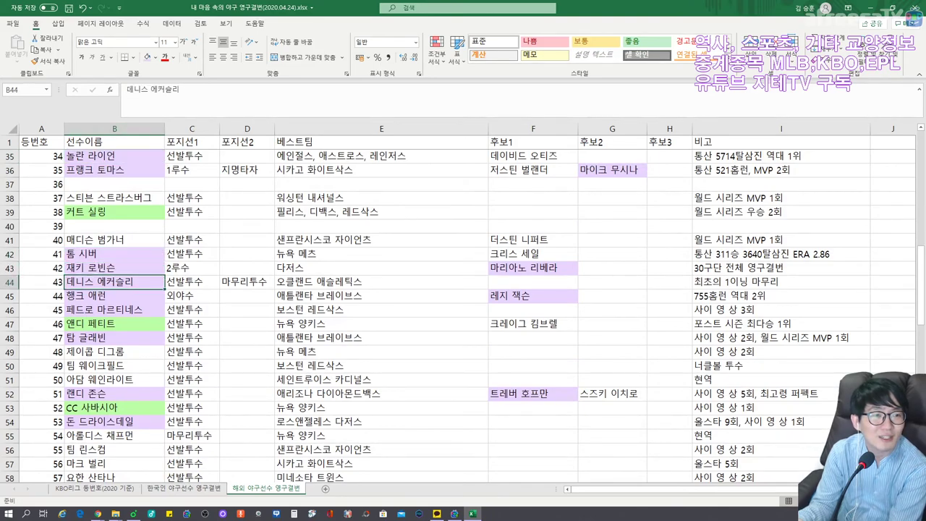
{"action": "key", "text": "Up"}
{"action": "key", "text": "Up"}
{"action": "key", "text": "Up"}
{"action": "key", "text": "Up"}
{"action": "key", "text": "Up"}
{"action": "key", "text": "Up"}
{"action": "key", "text": "Down"}
{"action": "key", "text": "Down"}
{"action": "key", "text": "Down"}
{"action": "key", "text": "Down"}
{"action": "key", "text": "Down"}
Step: Go over the run of highlighted players from 톰 시버 (B42) to 탐 글래빈 (B48)
{"action": "left_click_drag", "start_coordinate": [115, 253], "coordinate": [114, 337]}
{"action": "left_click", "coordinate": [114, 310]}
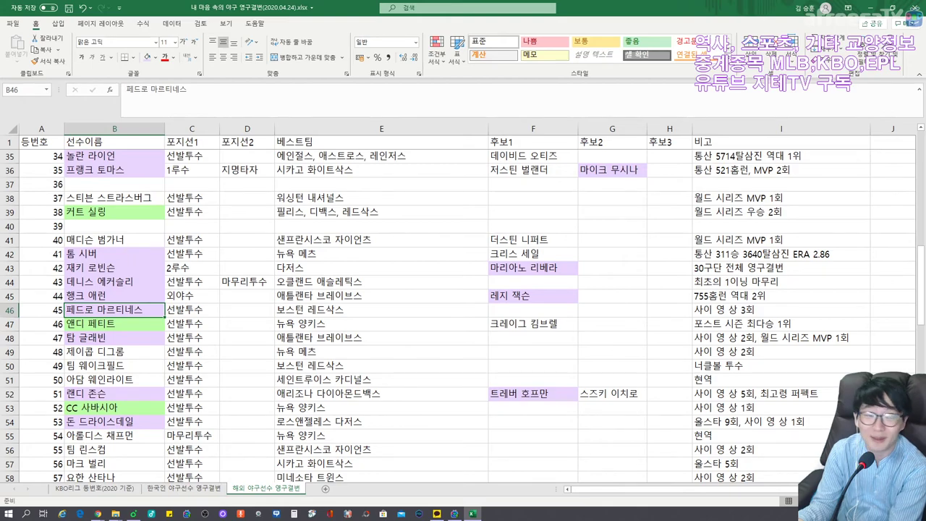
{"action": "left_click", "coordinate": [115, 254]}
{"action": "left_click", "coordinate": [114, 282]}
{"action": "left_click", "coordinate": [115, 268]}
{"action": "left_click_drag", "start_coordinate": [115, 254], "coordinate": [114, 309]}
{"action": "left_click", "coordinate": [114, 338]}
{"action": "left_click", "coordinate": [114, 337]}
Step: Look through the remaining rows of the sheet down to 애런 저지, number 99 (B100)
{"action": "scroll", "coordinate": [114, 337], "scroll_direction": "down", "scroll_amount": 3}
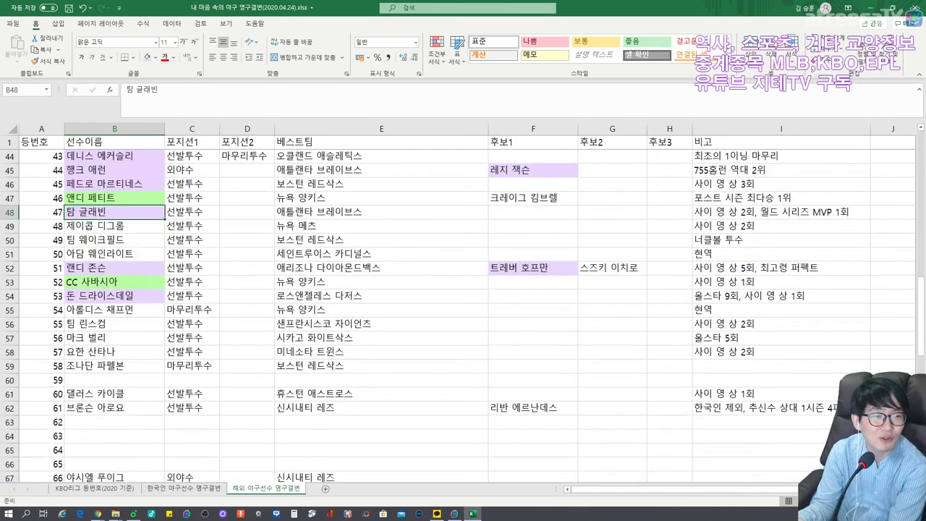
{"action": "scroll", "coordinate": [463, 304], "scroll_direction": "down", "scroll_amount": 15}
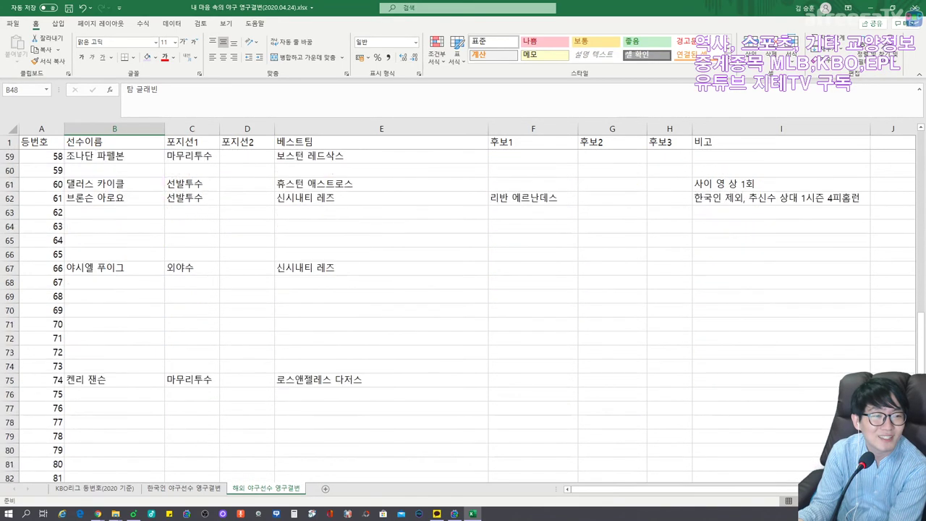
{"action": "left_click", "coordinate": [114, 310]}
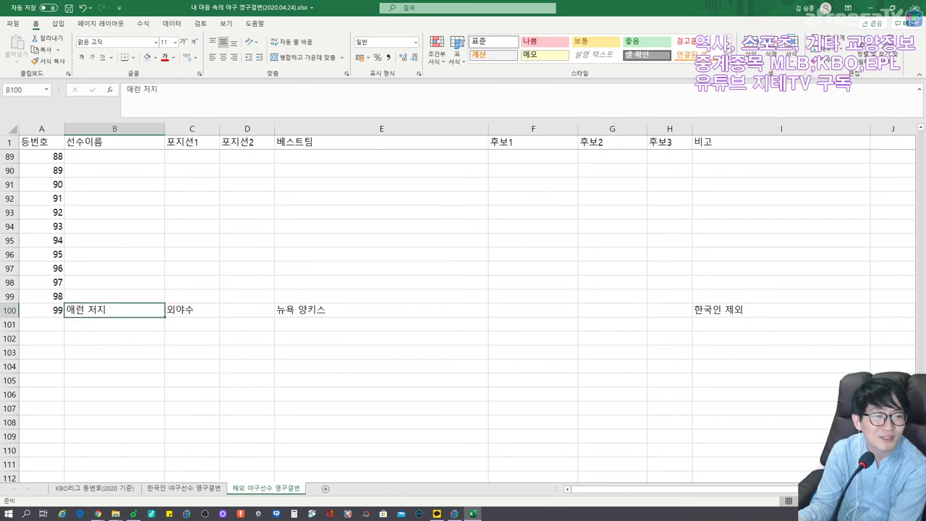
Step: Return to the first entry, 오 사다하루 (B2), and switch to the 한국인 야구선수 영구결번 sheet
{"action": "scroll", "coordinate": [114, 310], "scroll_direction": "up", "scroll_amount": 18}
{"action": "scroll", "coordinate": [114, 309], "scroll_direction": "up", "scroll_amount": 11}
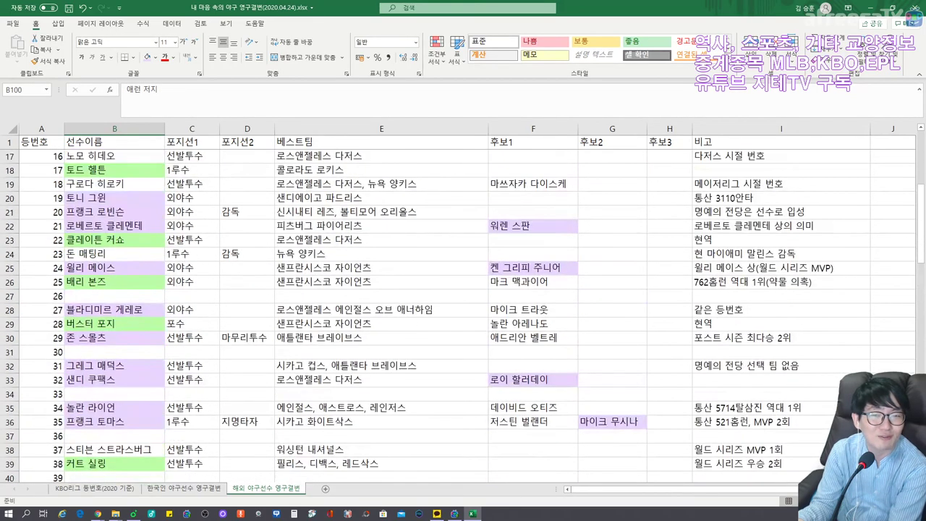
{"action": "left_click", "coordinate": [114, 156]}
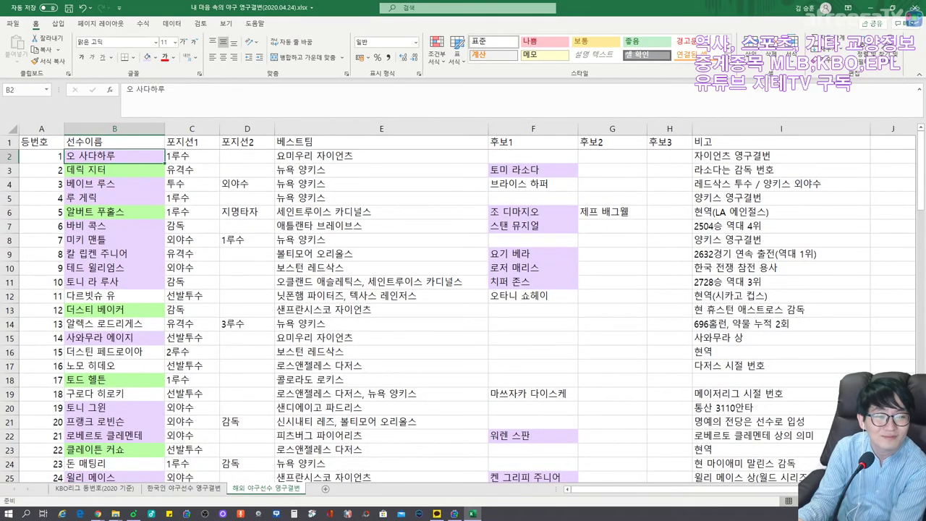
{"action": "left_click", "coordinate": [181, 488]}
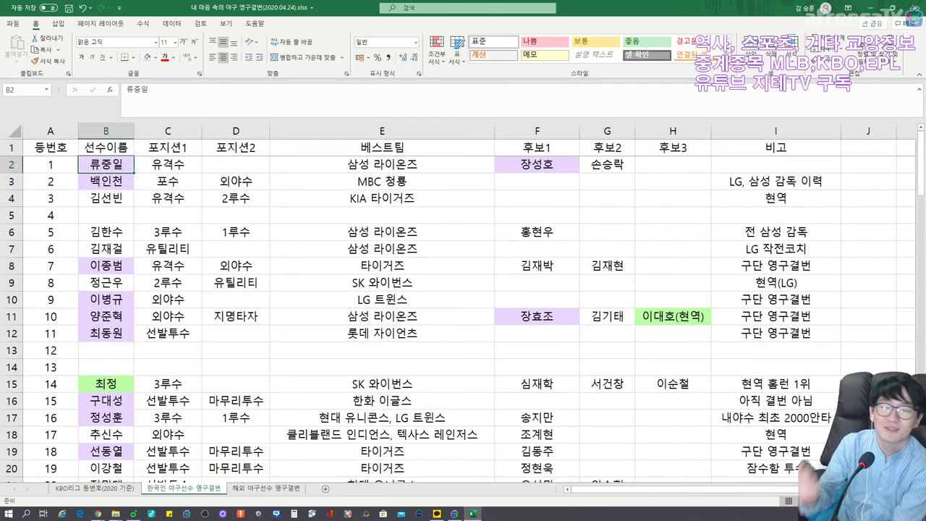